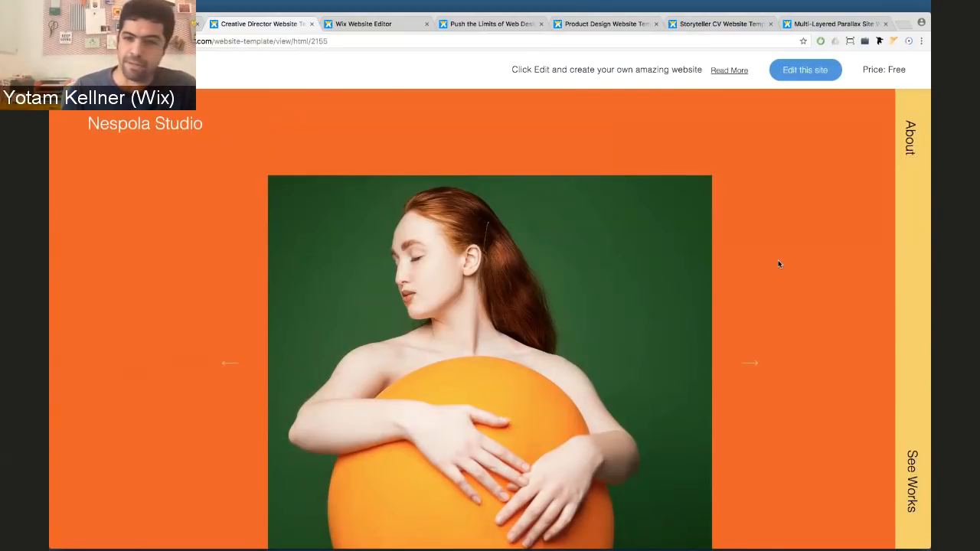
Browse the Nespola Studio template, cycling its slideshow through all three images
scroll(778, 263, down, 3)
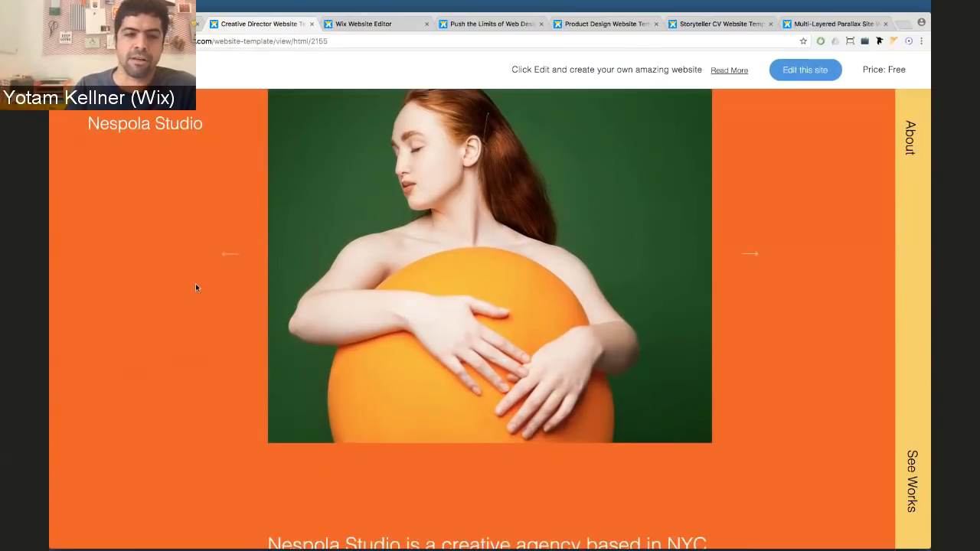
scroll(183, 288, up, 2)
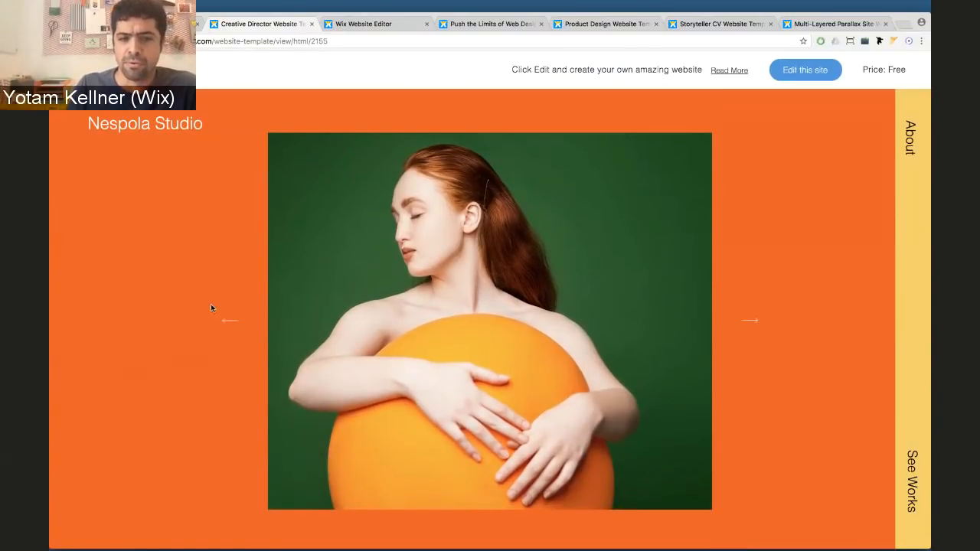
click(229, 322)
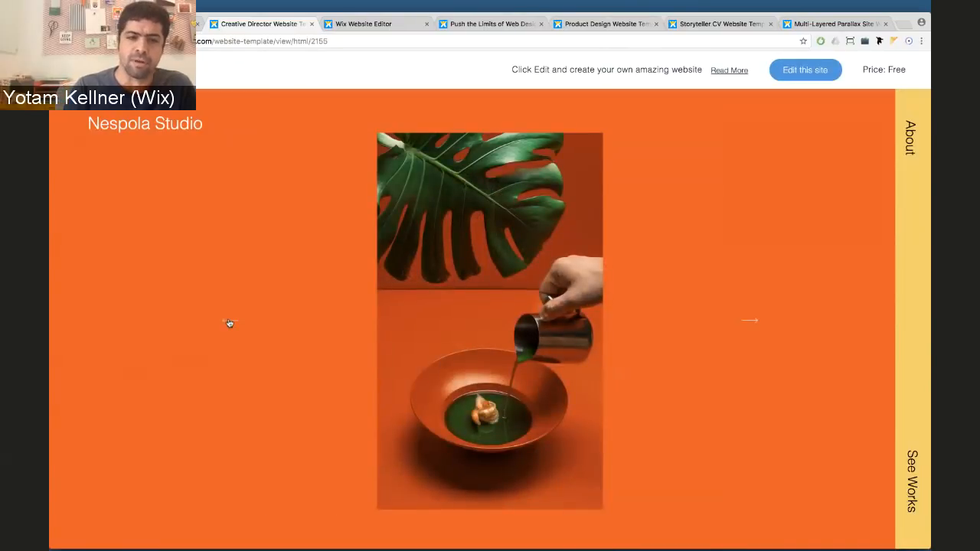
click(230, 322)
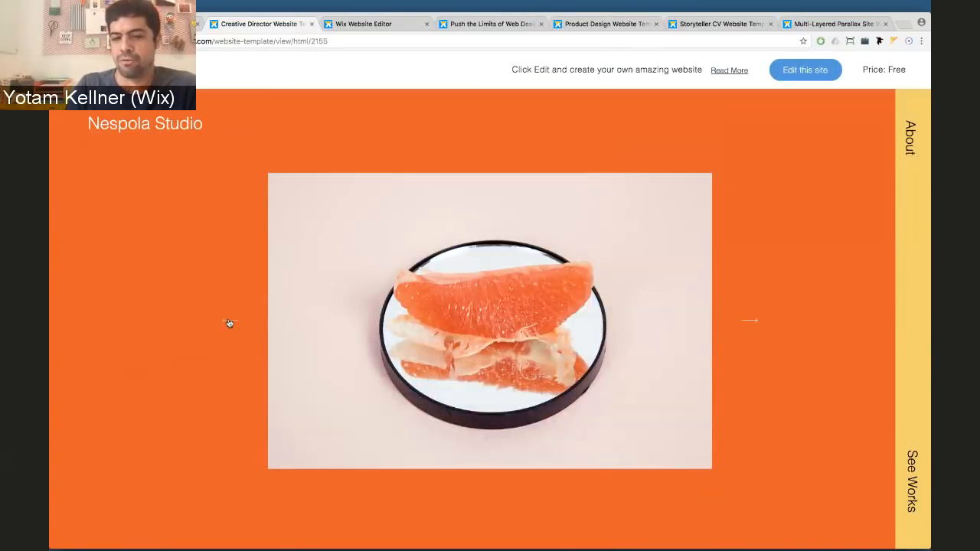
click(230, 322)
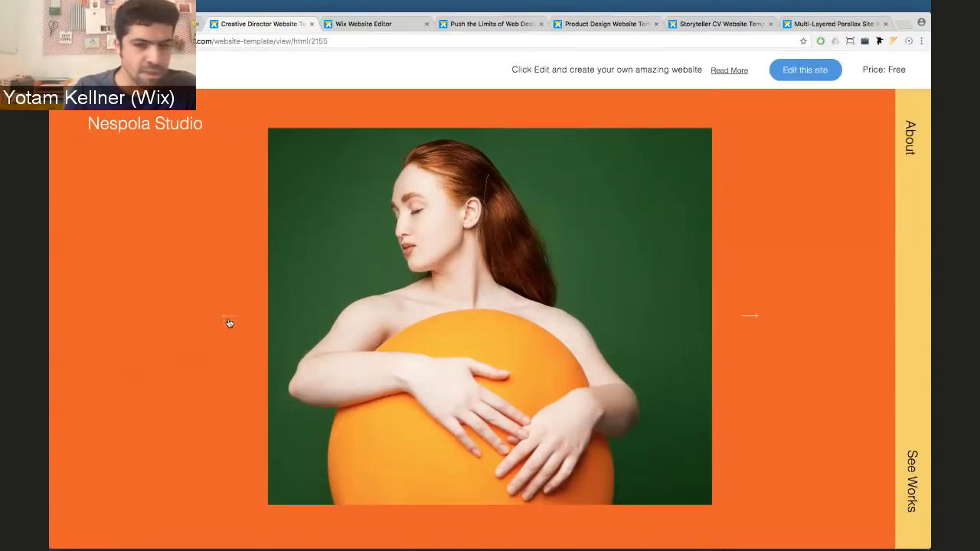
scroll(230, 323, down, 3)
scroll(229, 323, down, 5)
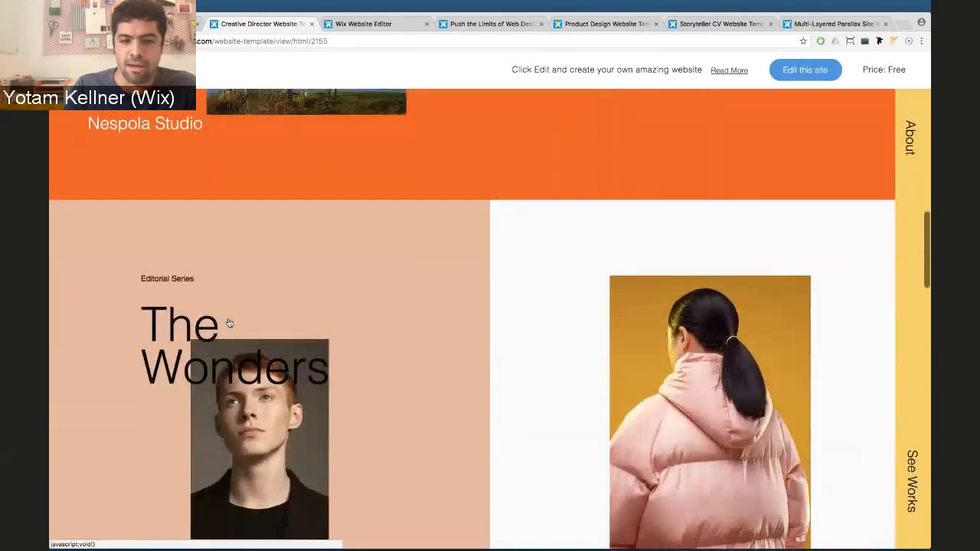
scroll(445, 295, down, 2)
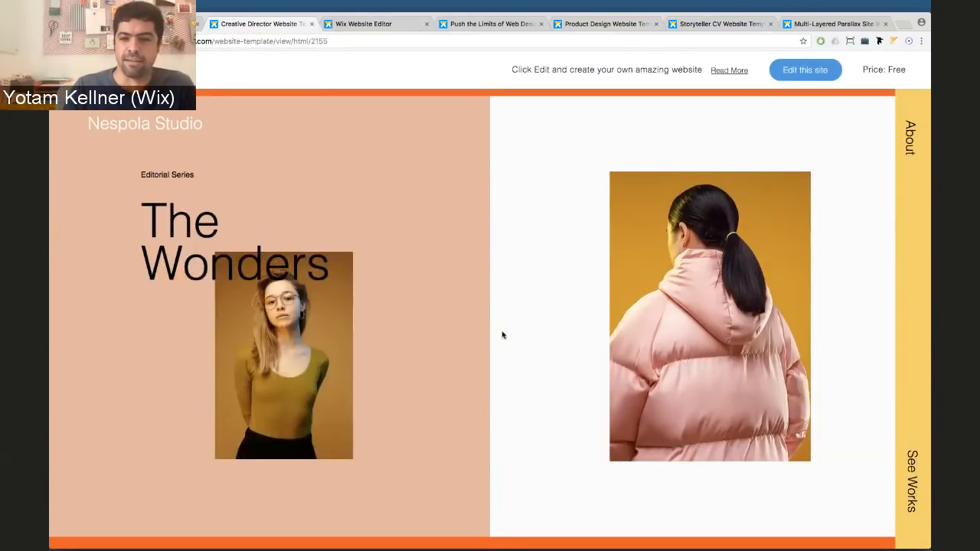
scroll(503, 335, down, 1)
scroll(502, 334, down, 5)
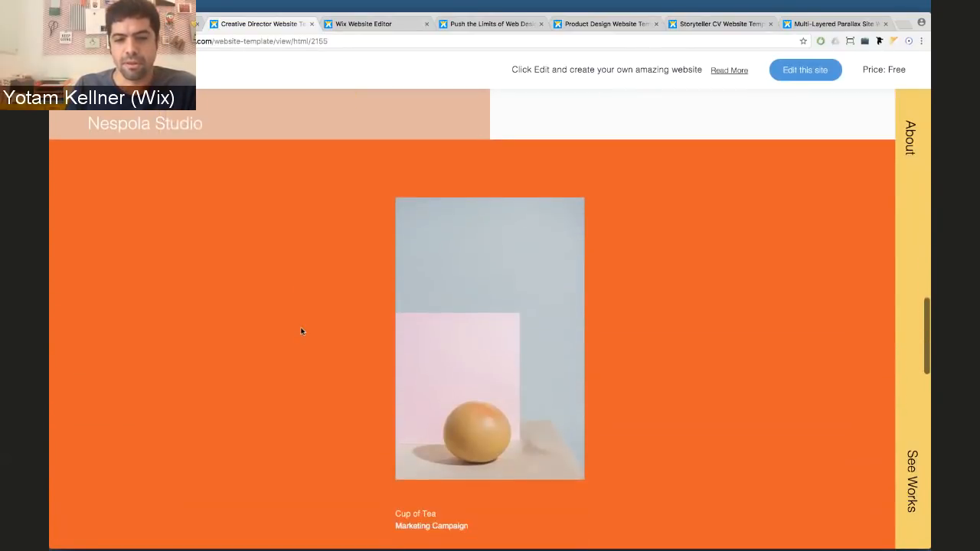
scroll(301, 331, down, 7)
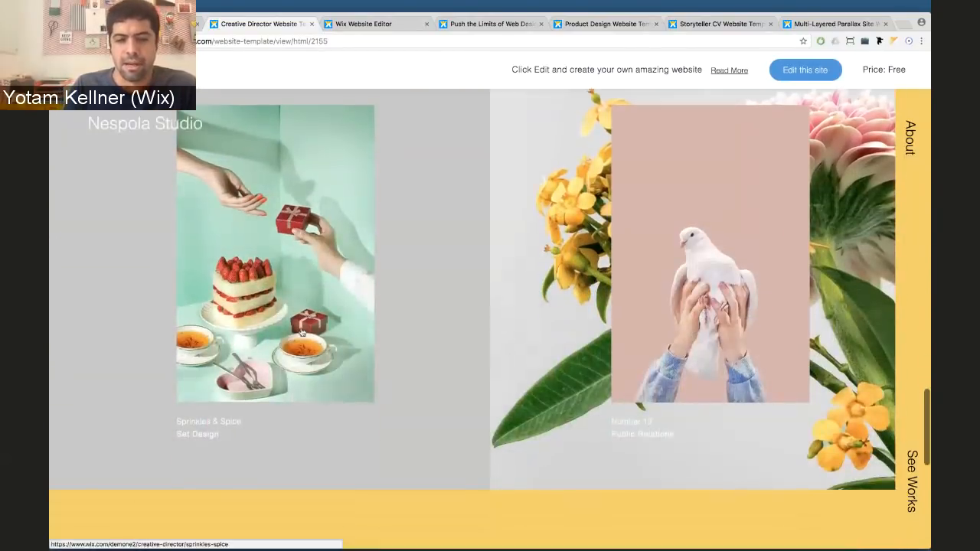
scroll(303, 332, down, 5)
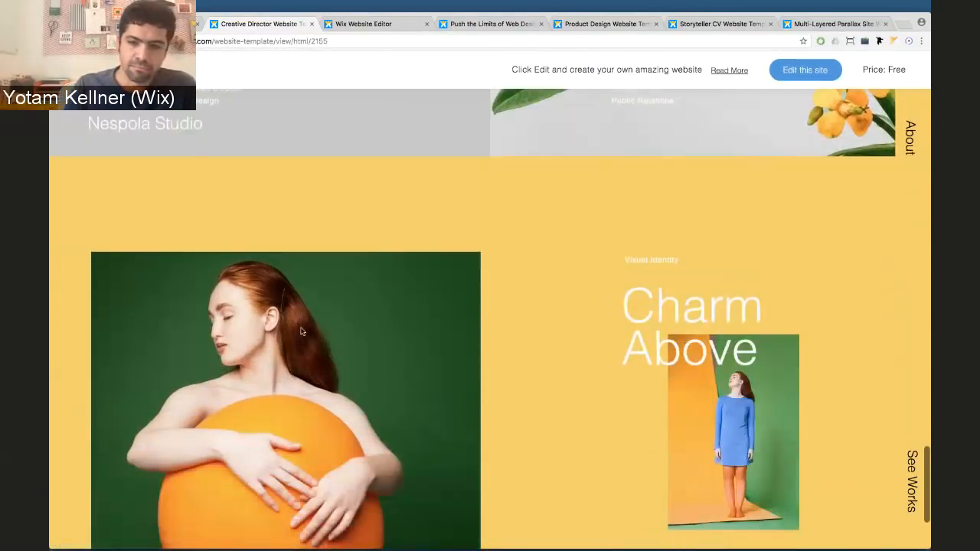
scroll(302, 332, up, 10)
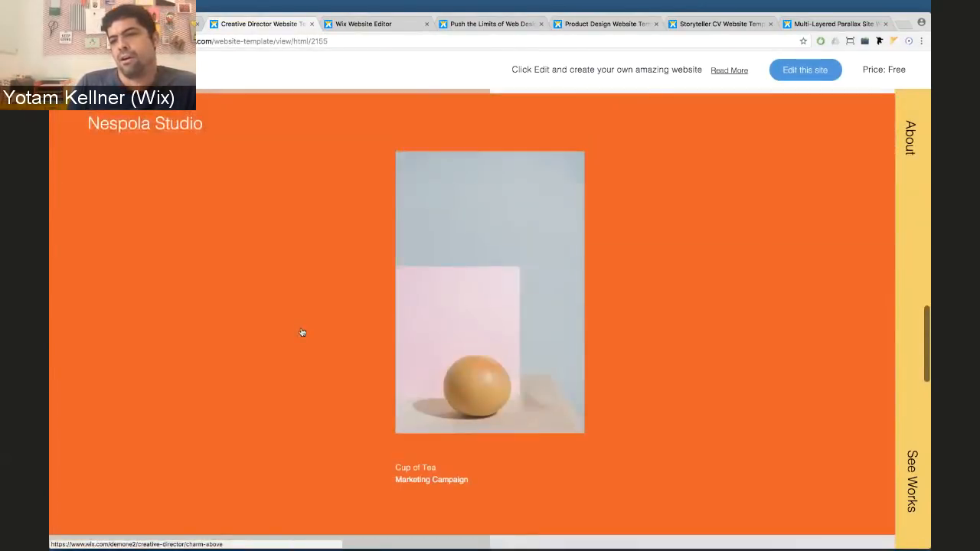
scroll(302, 331, up, 10)
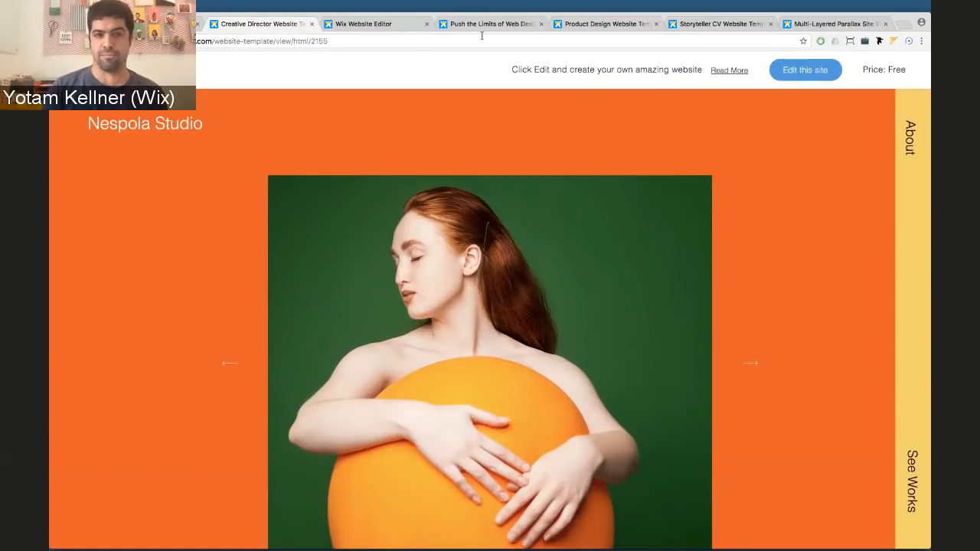
Back in the site being edited, set the page background to a solid orange colour
click(362, 25)
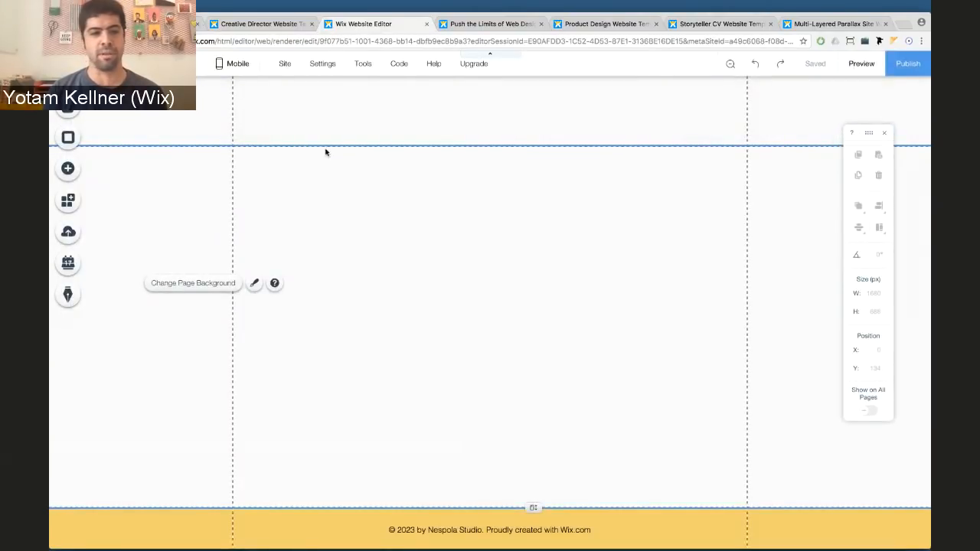
click(334, 242)
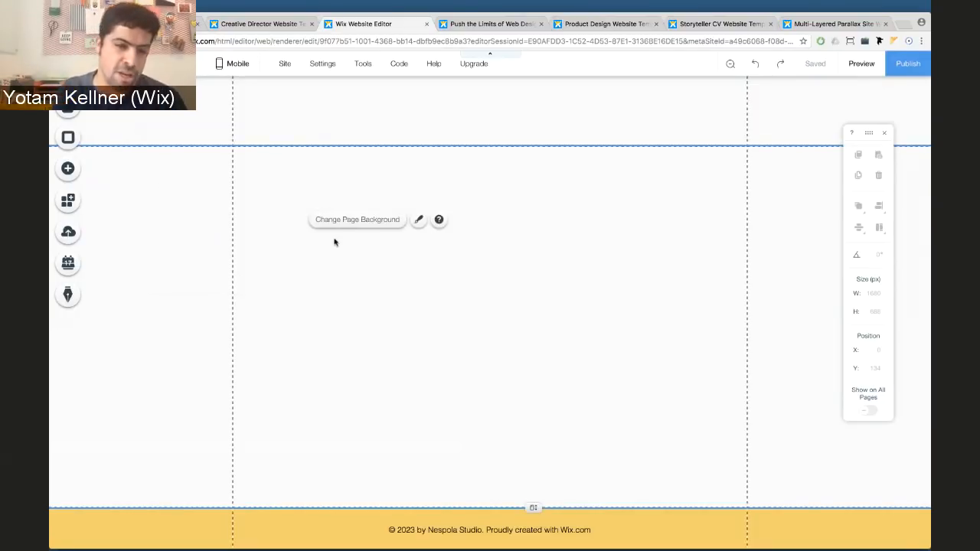
click(340, 227)
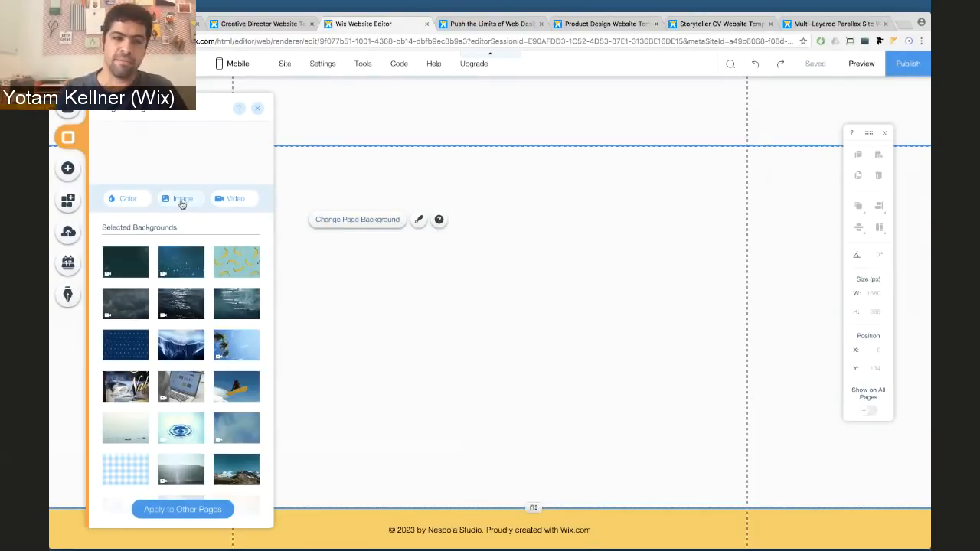
click(136, 199)
click(170, 276)
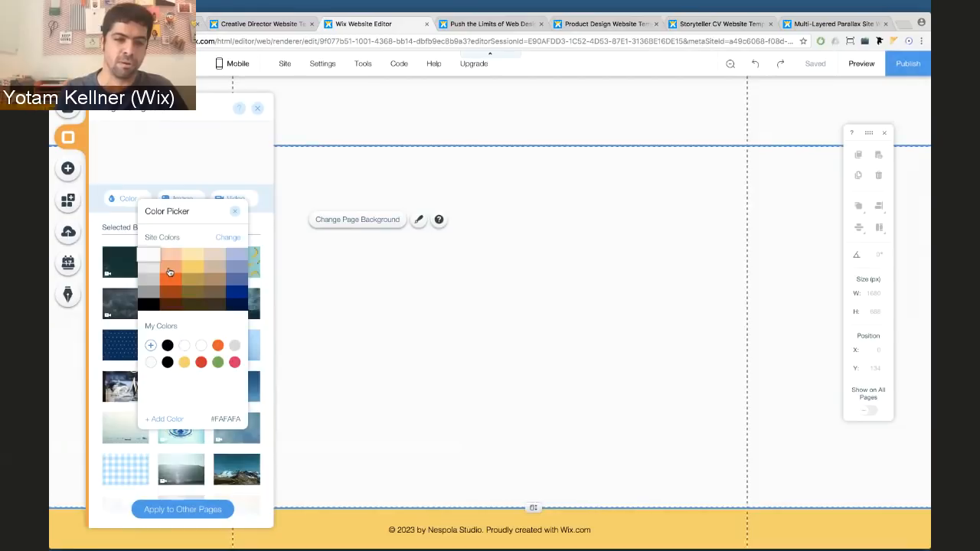
click(254, 126)
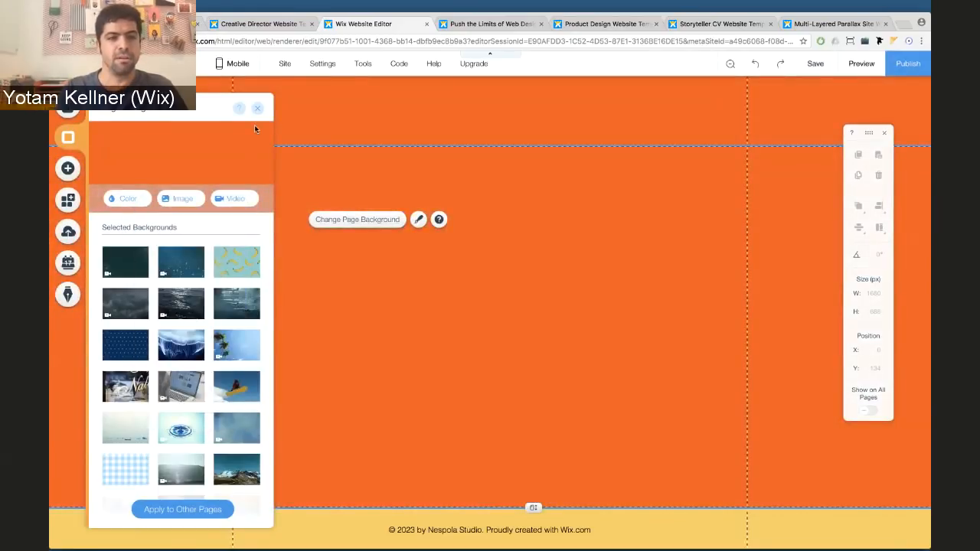
click(258, 109)
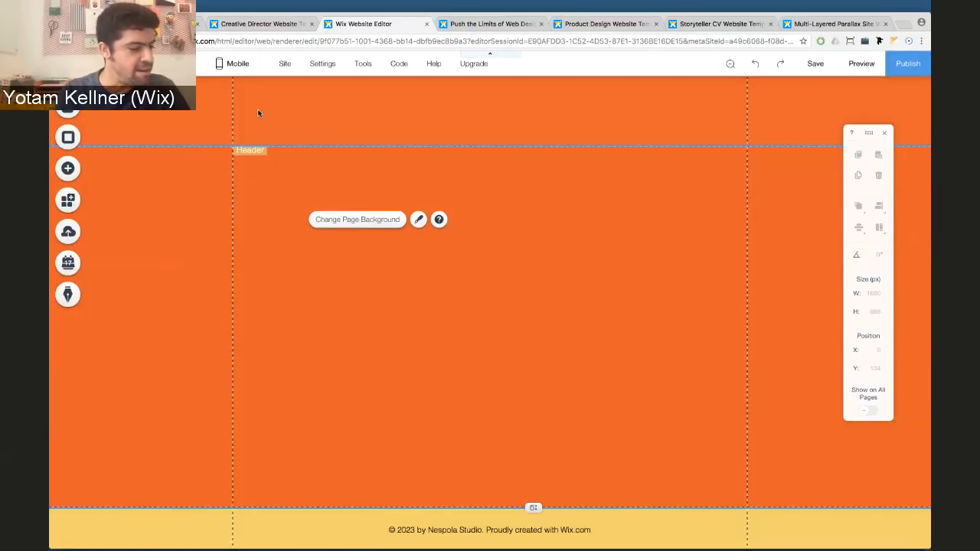
Add a plain button labelled 'My Design Studio' and drag it up and left on the page
click(69, 170)
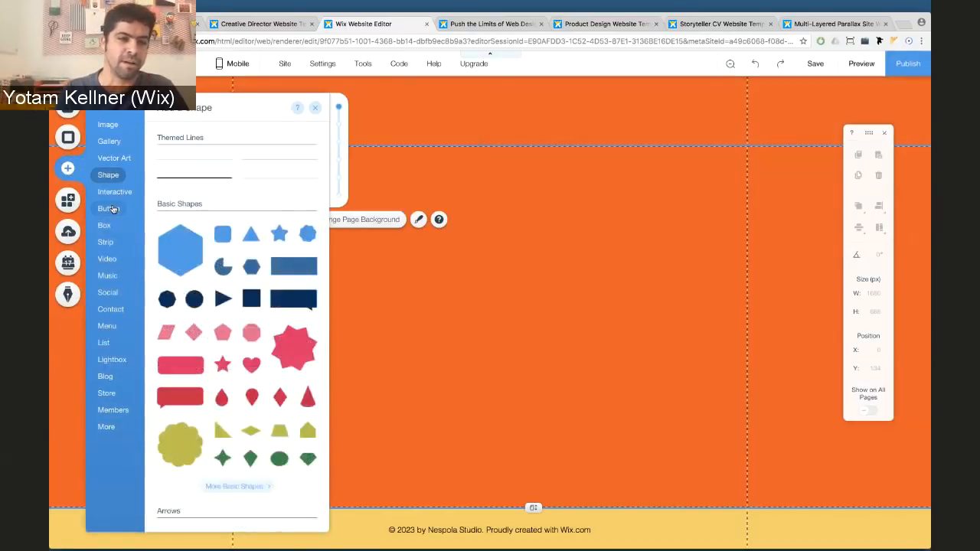
mouse_move(111, 209)
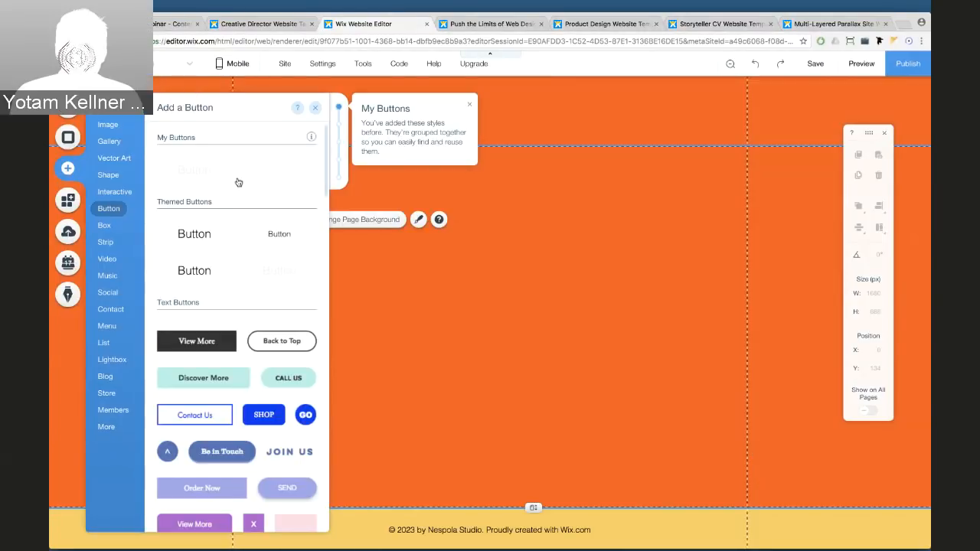
click(198, 173)
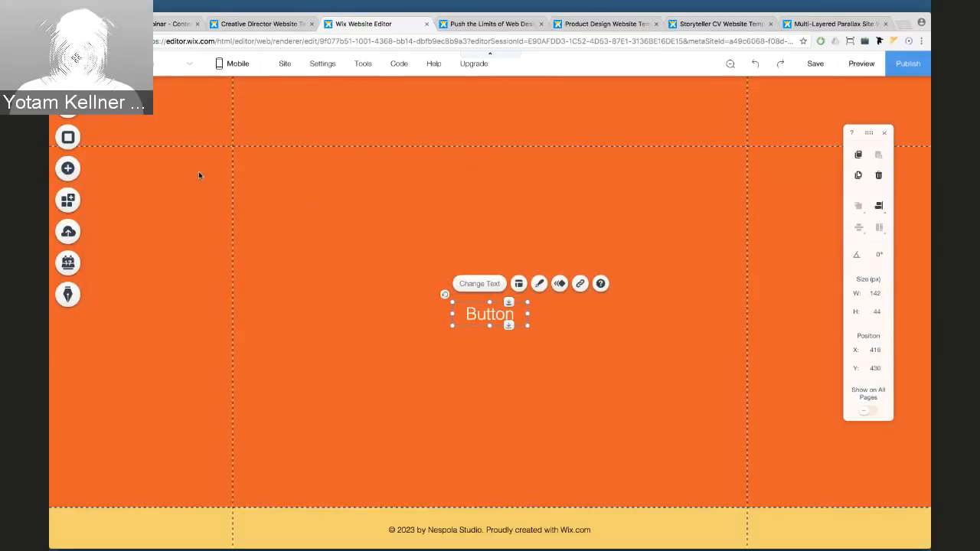
click(482, 283)
text(M)
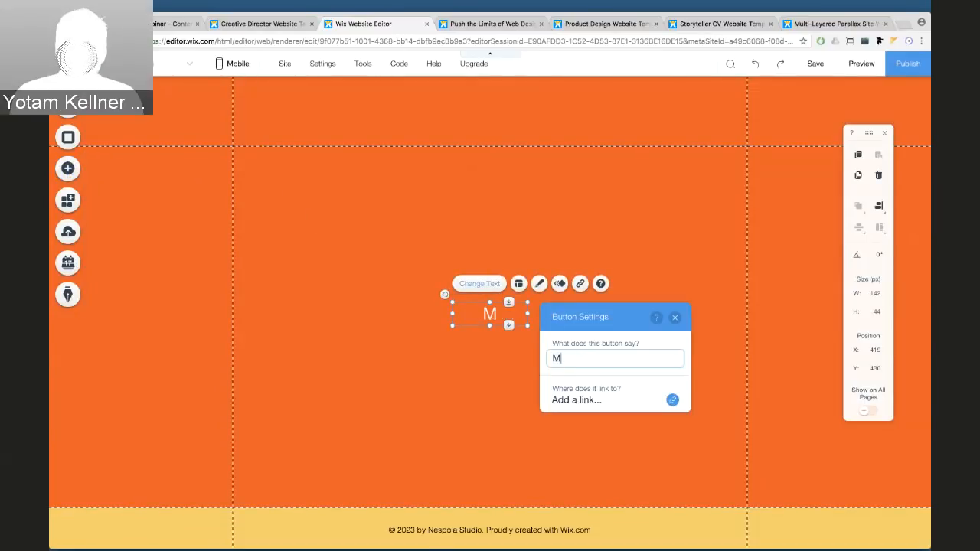
text(y Design )
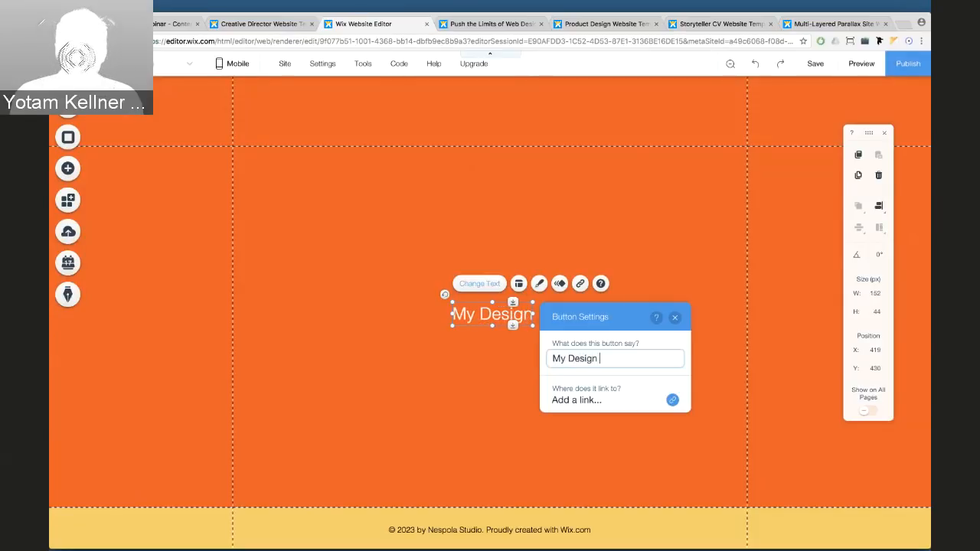
text(Studio)
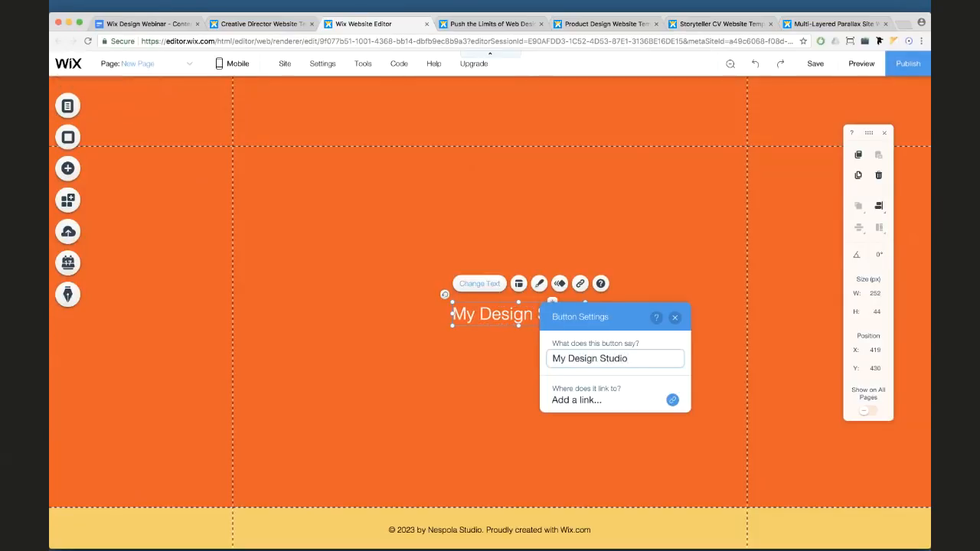
click(408, 295)
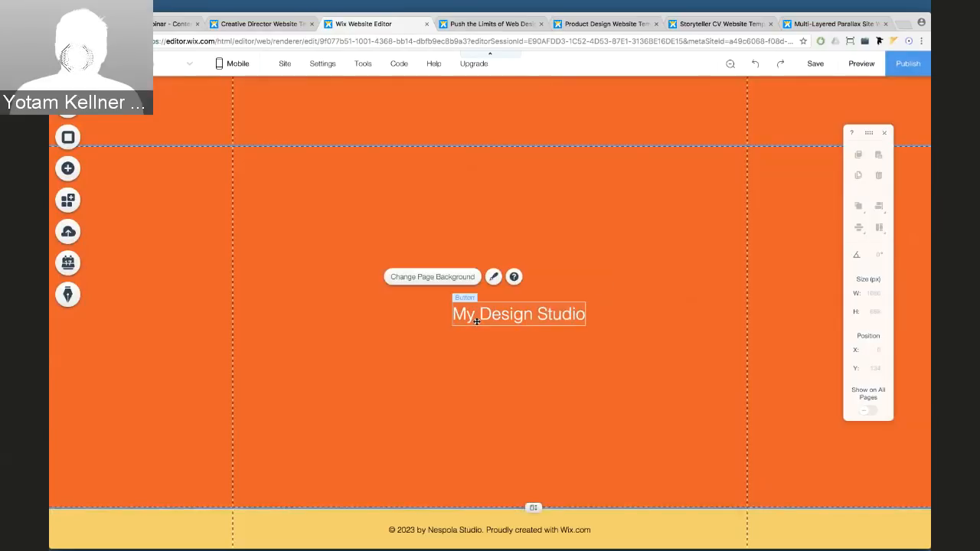
drag(459, 306, 274, 210)
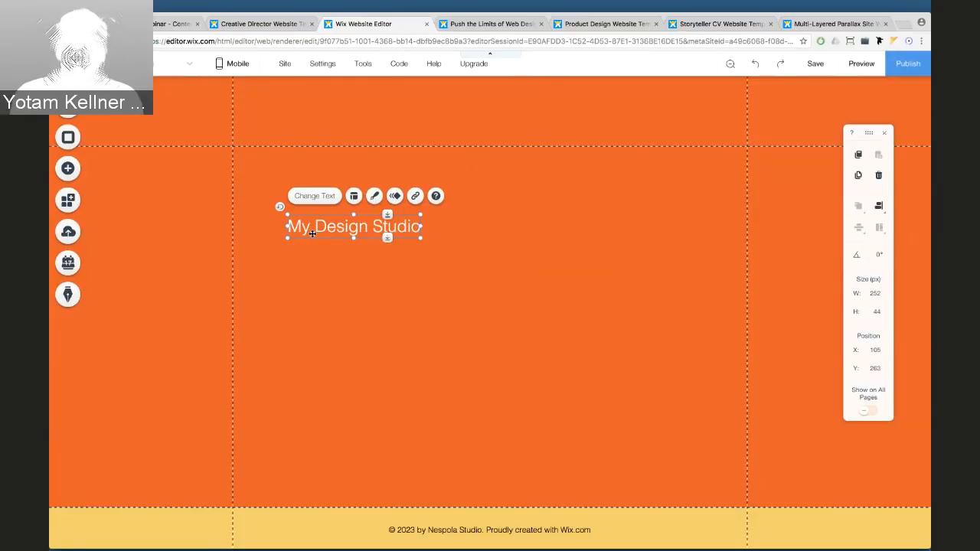
Pin the 'My Design Studio' button top-left with 35 px horizontal and 25 px vertical offsets
right_click(312, 235)
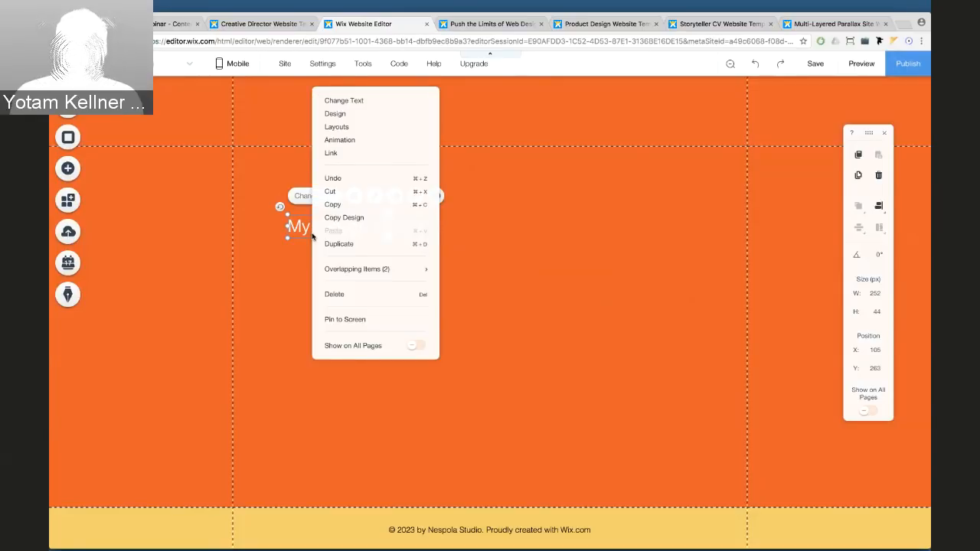
click(344, 319)
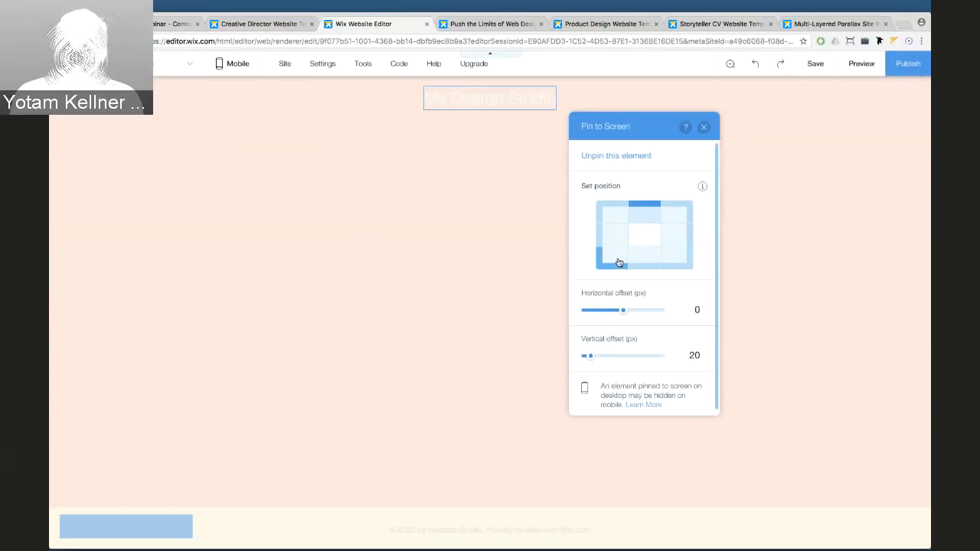
click(614, 218)
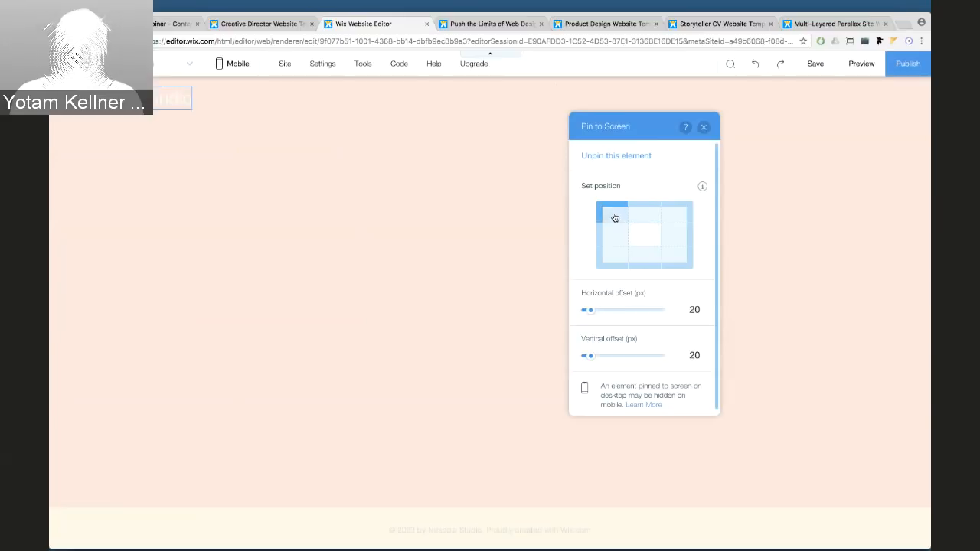
drag(590, 311, 595, 322)
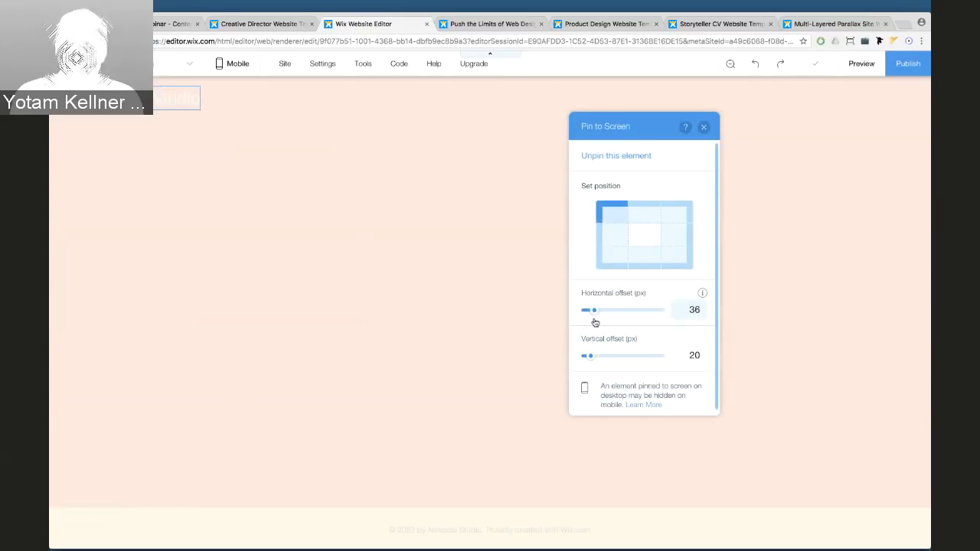
drag(591, 357, 594, 359)
click(686, 311)
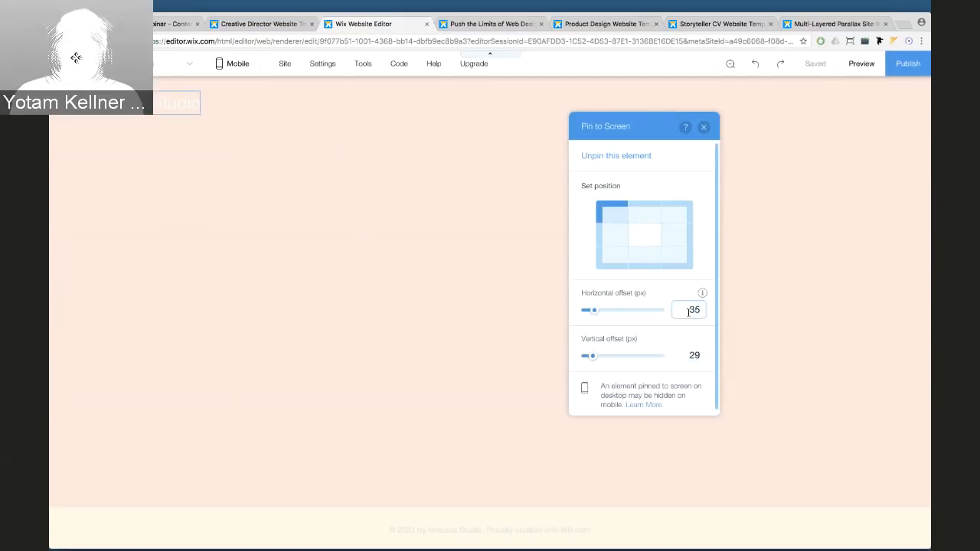
click(694, 354)
key(BackSpace)
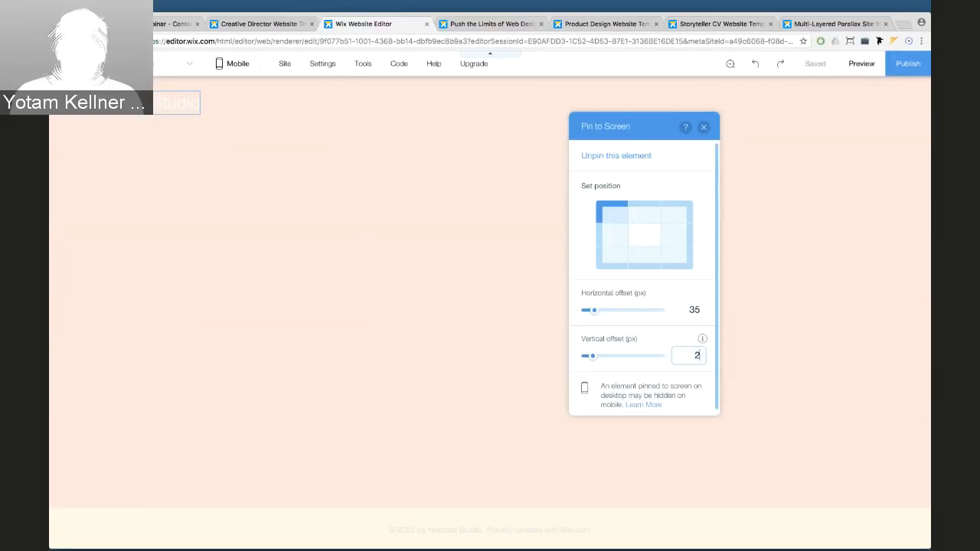
key(Return)
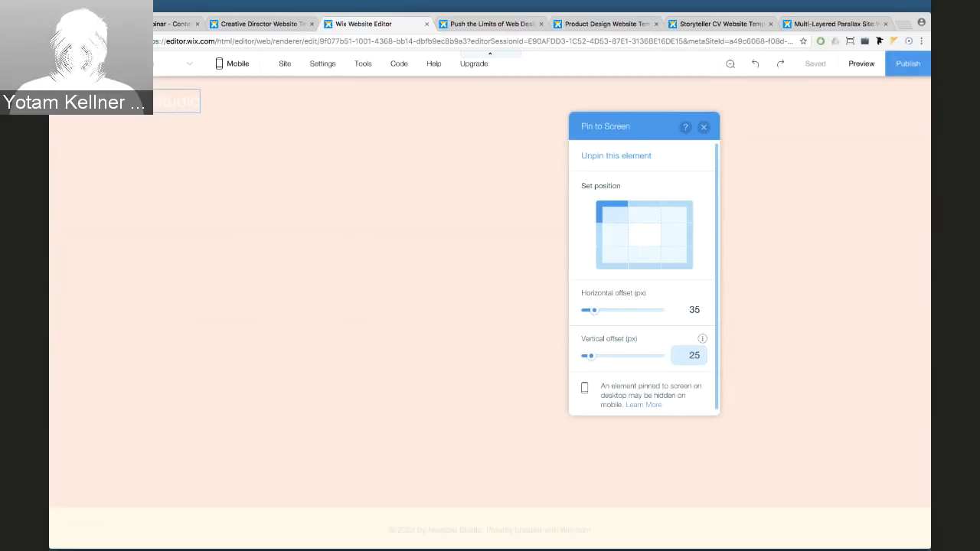
click(704, 127)
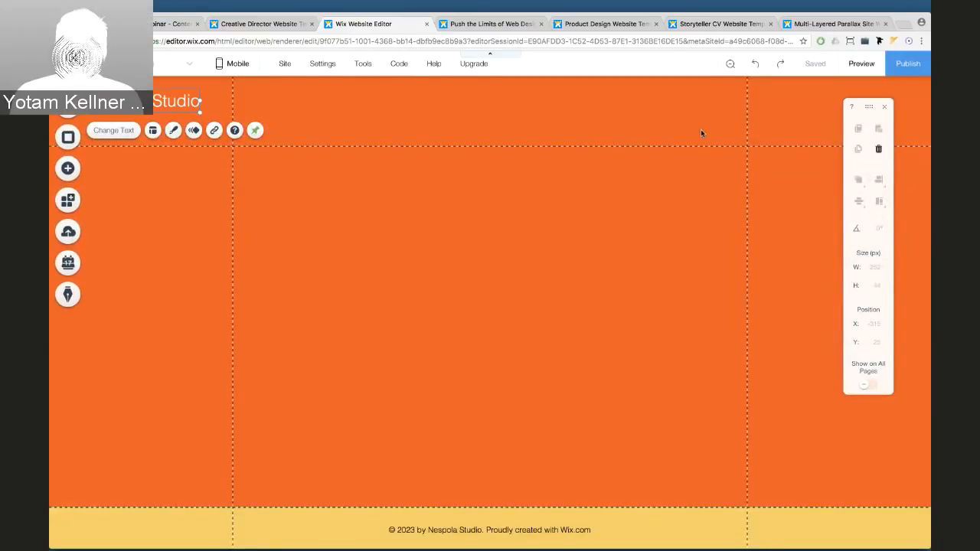
click(861, 71)
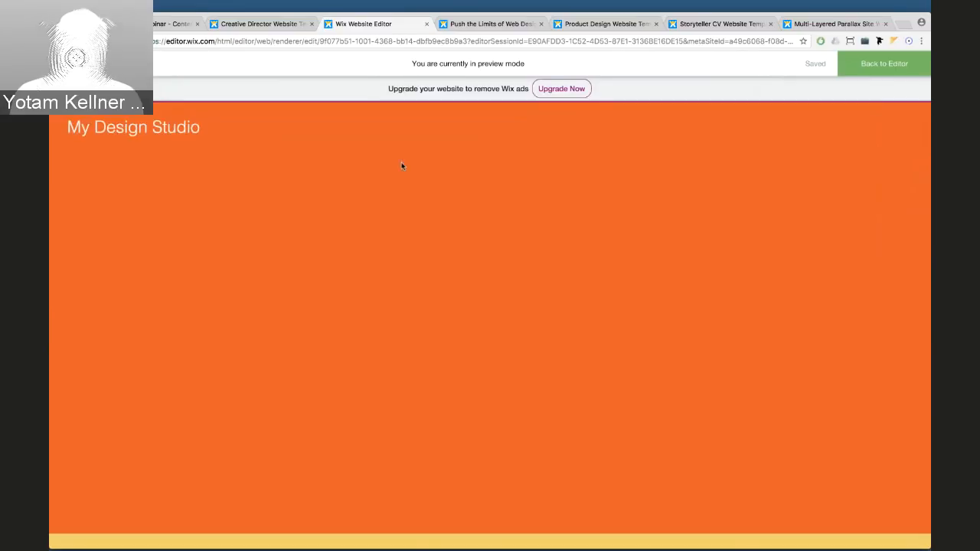
click(877, 72)
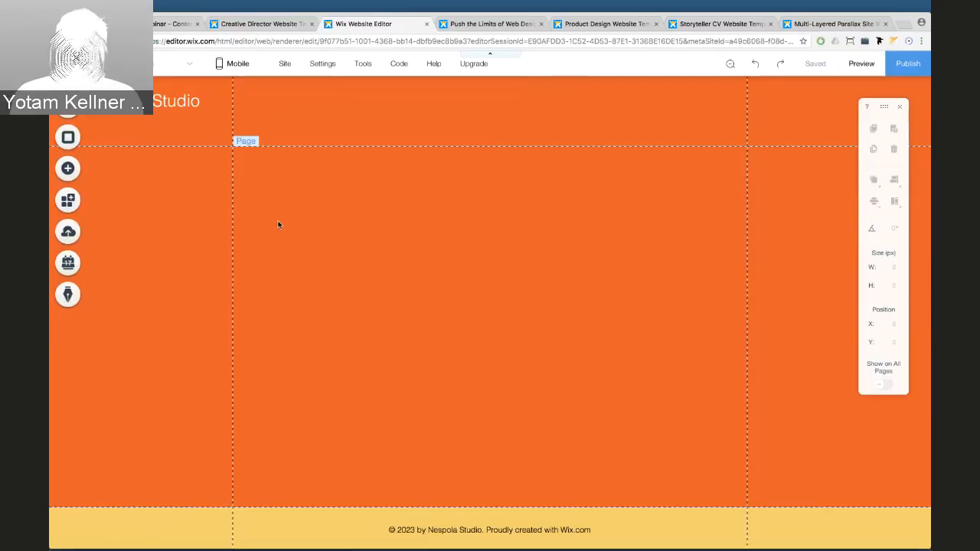
Add the cloud box slideshow from the Interactive Box Slideshows designs to the page
click(73, 179)
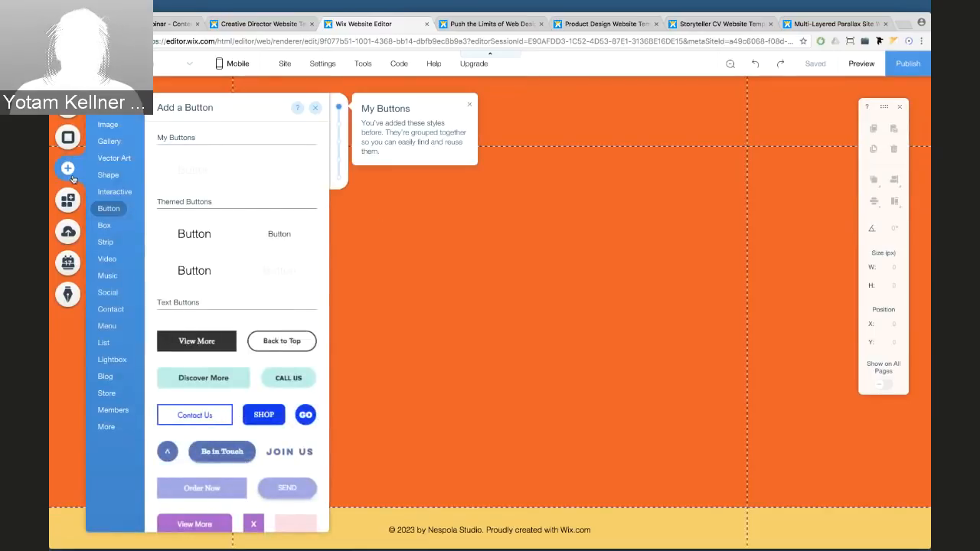
mouse_move(121, 190)
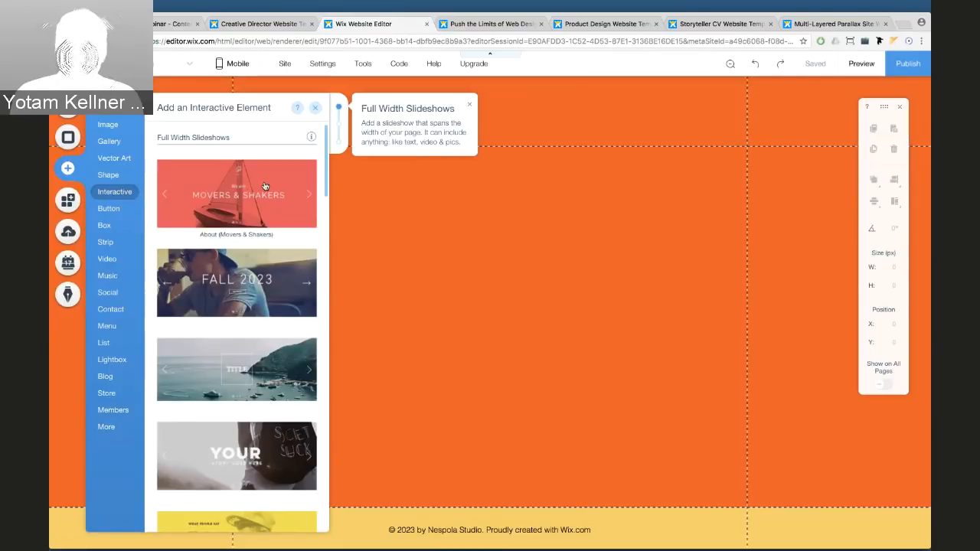
scroll(266, 206, down, 5)
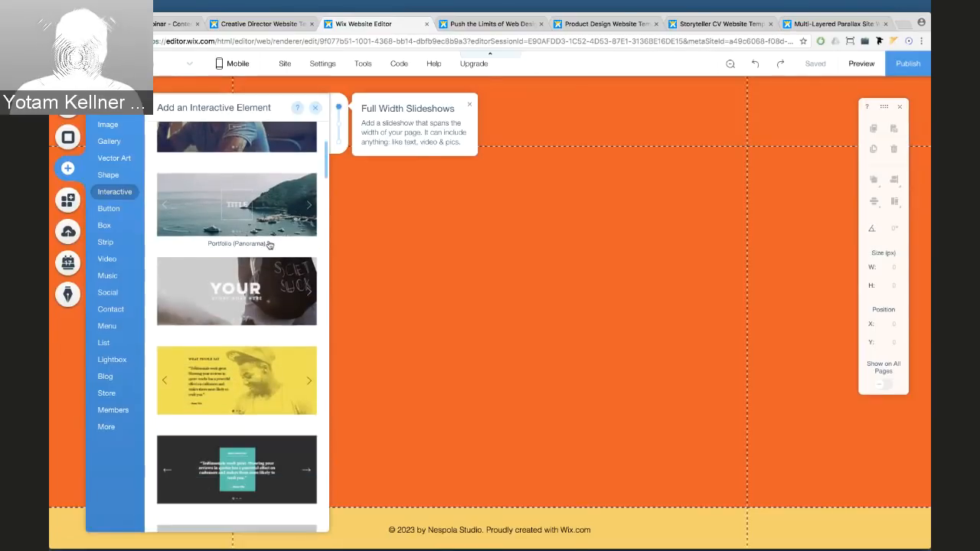
scroll(269, 245, down, 8)
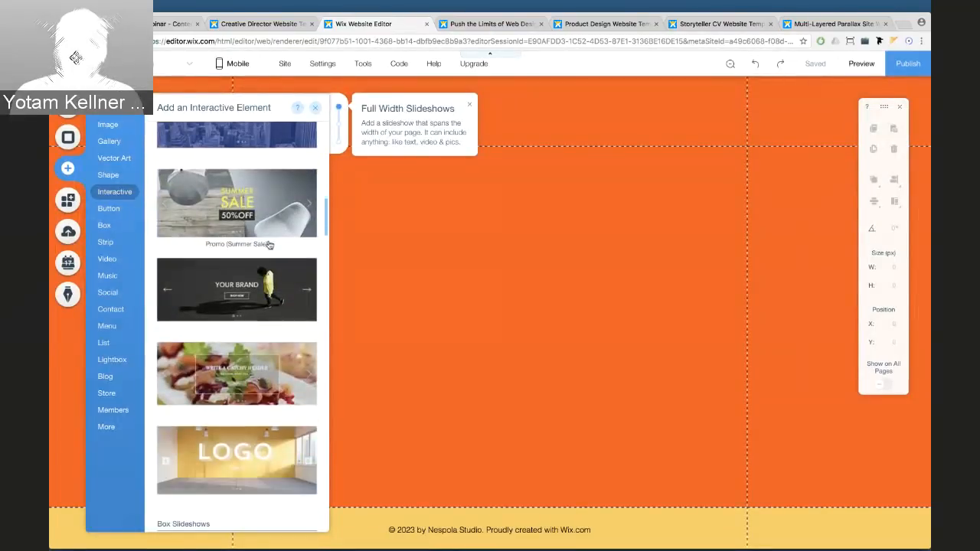
scroll(269, 245, down, 6)
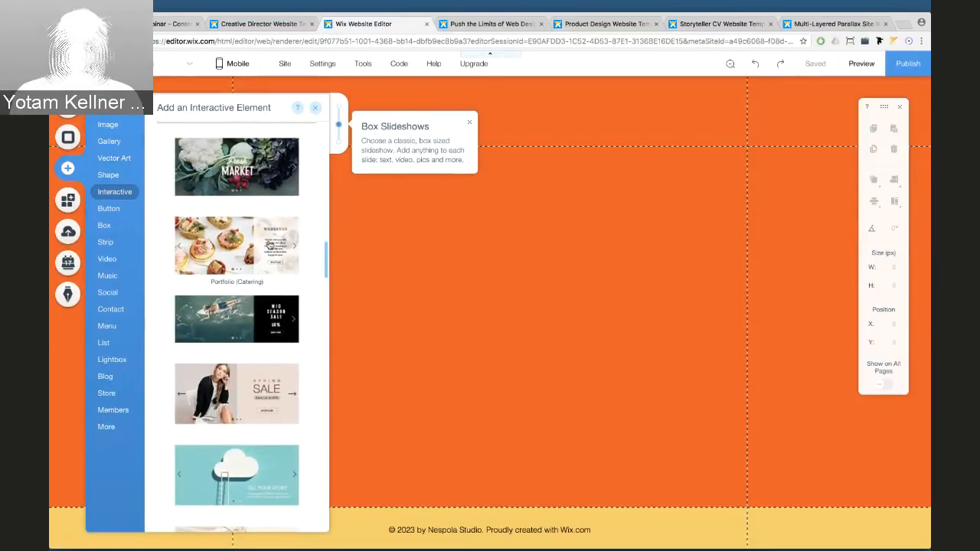
scroll(268, 245, up, 15)
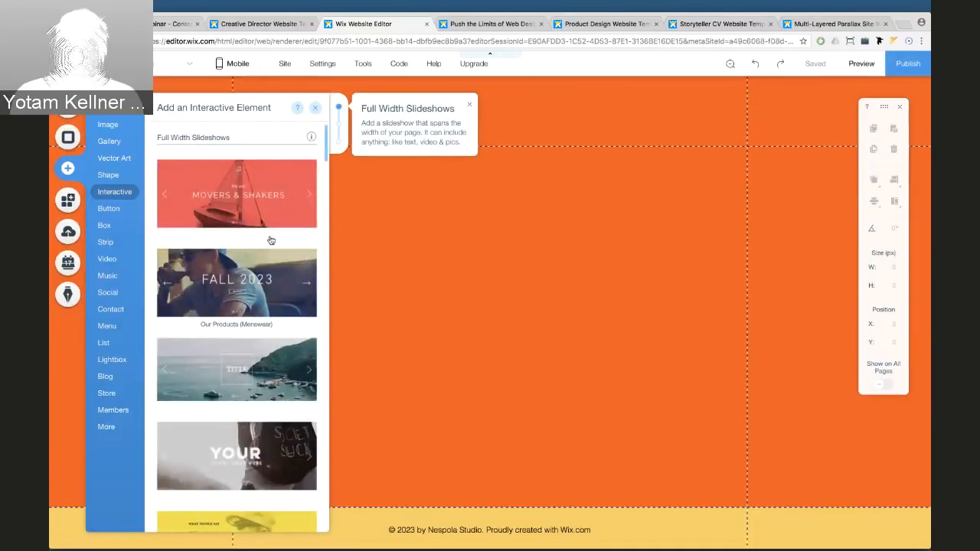
click(340, 129)
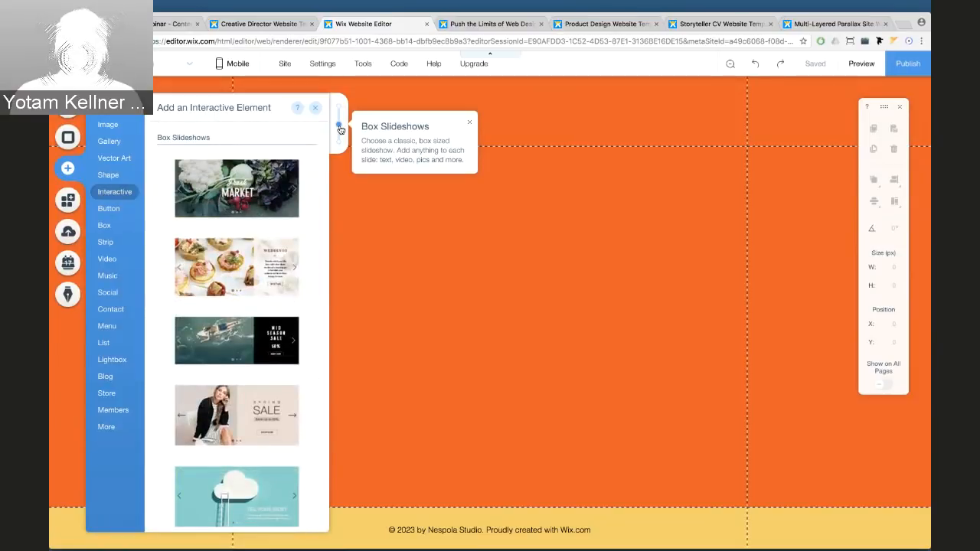
scroll(262, 299, down, 3)
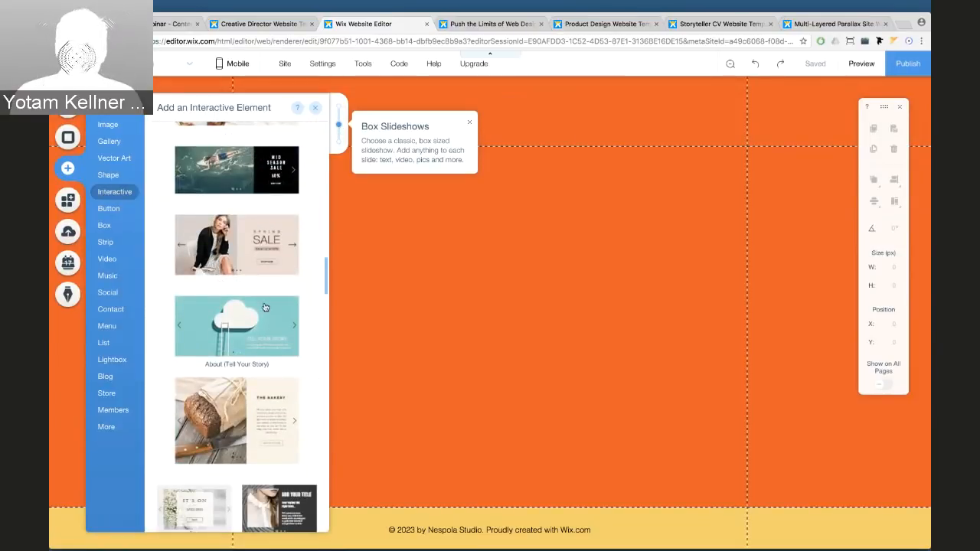
click(264, 304)
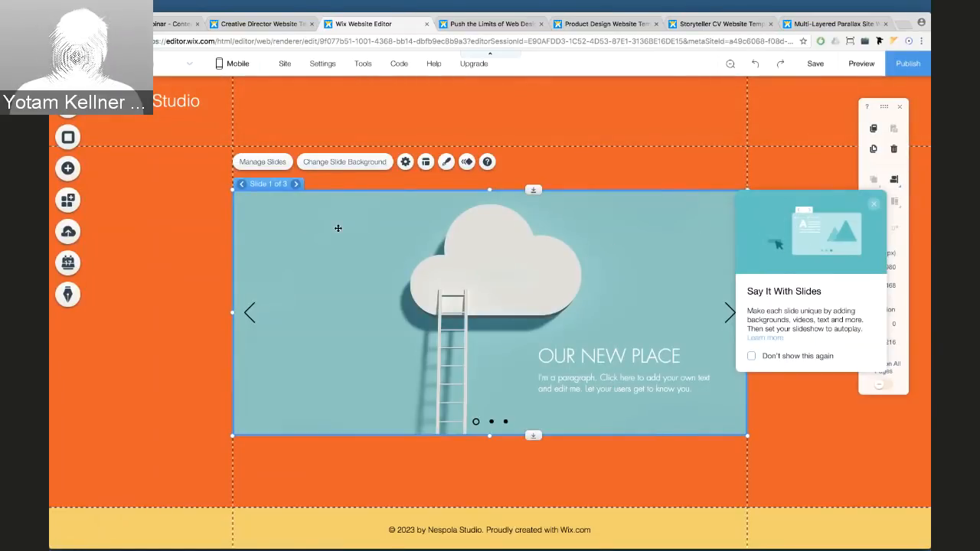
Compare against the Nespola Studio template, then dismiss the slides tip and size panel
click(258, 24)
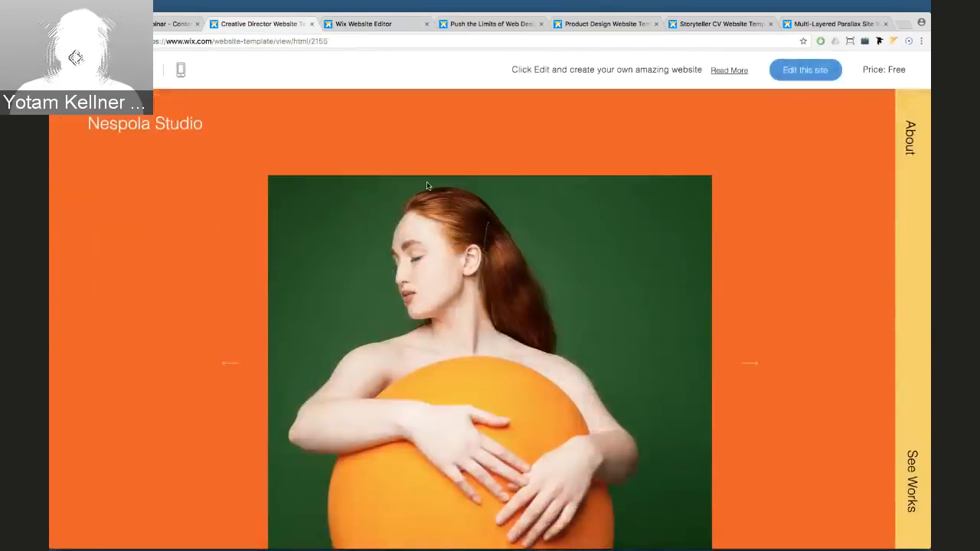
click(381, 25)
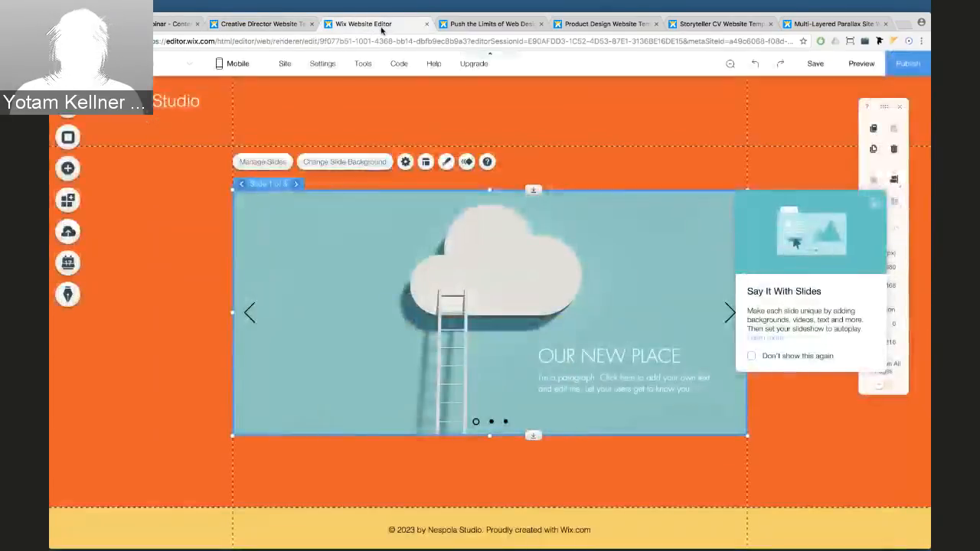
click(873, 204)
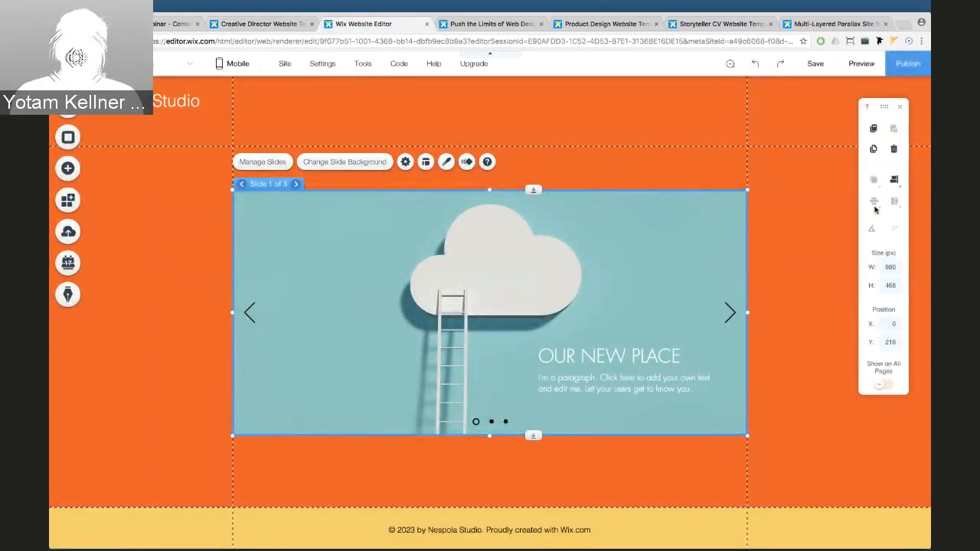
click(899, 106)
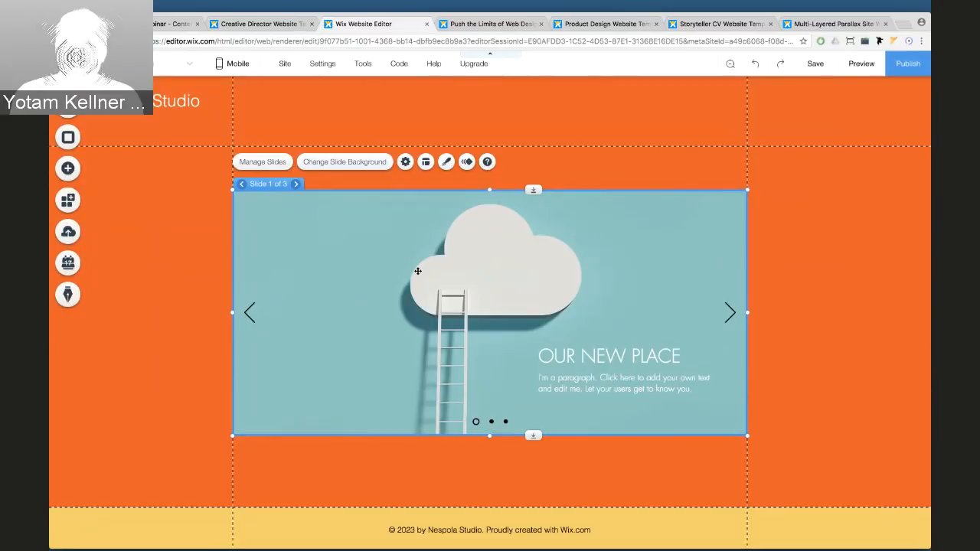
In the slideshow layouts, turn off Show slide buttons while keeping navigation arrows on
click(426, 163)
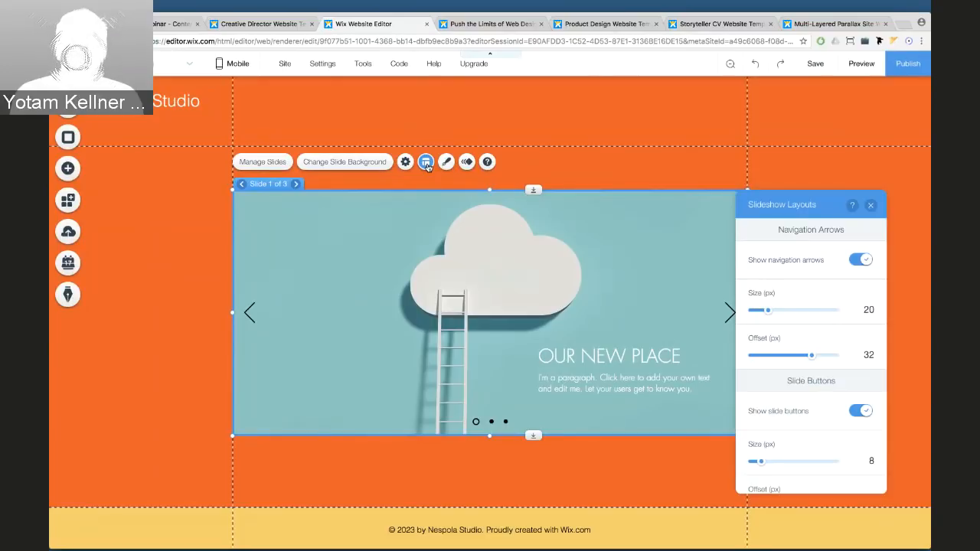
click(863, 260)
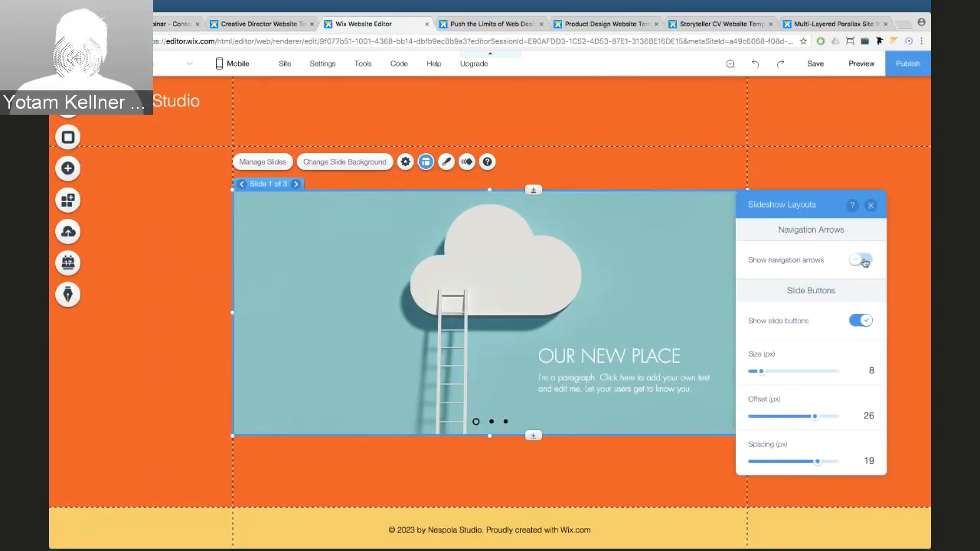
click(863, 260)
scroll(866, 262, down, 2)
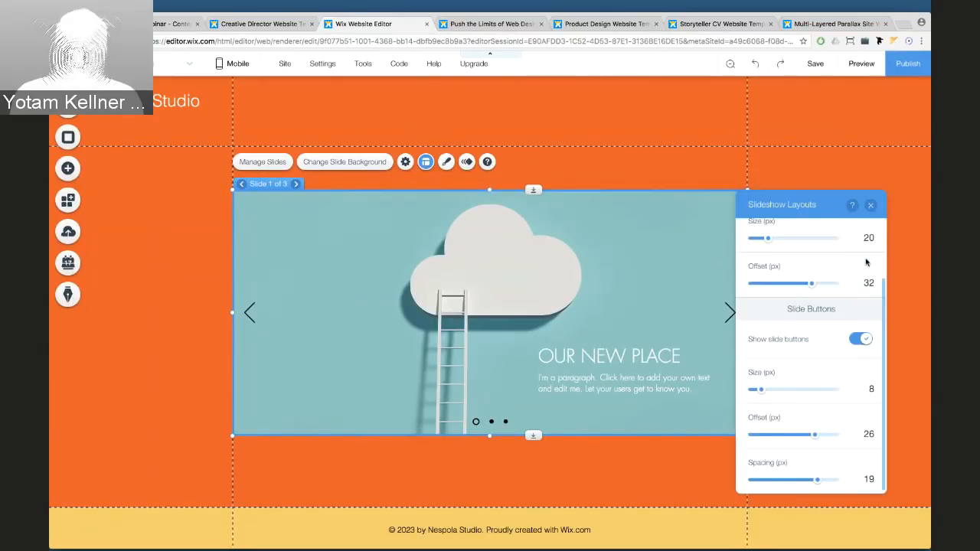
scroll(866, 263, up, 2)
scroll(857, 261, down, 2)
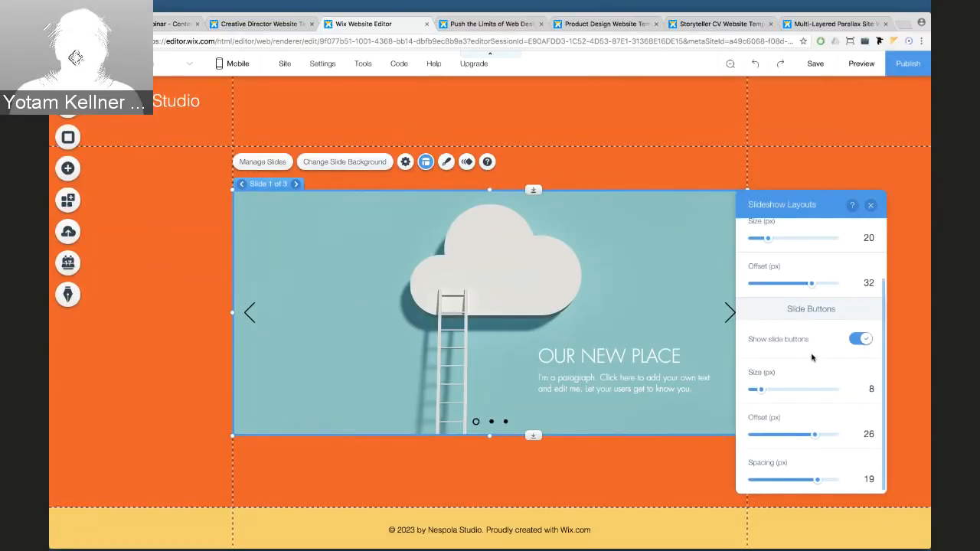
click(858, 340)
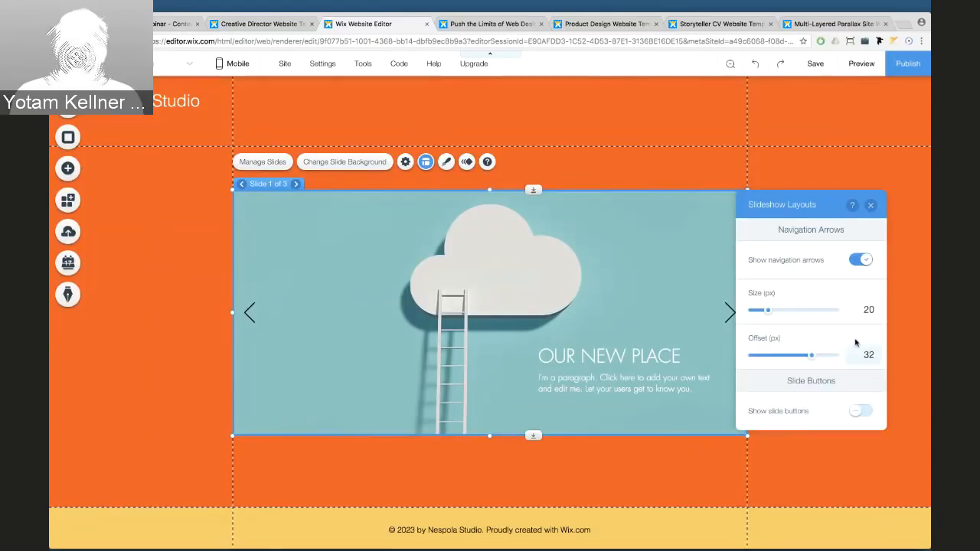
click(870, 205)
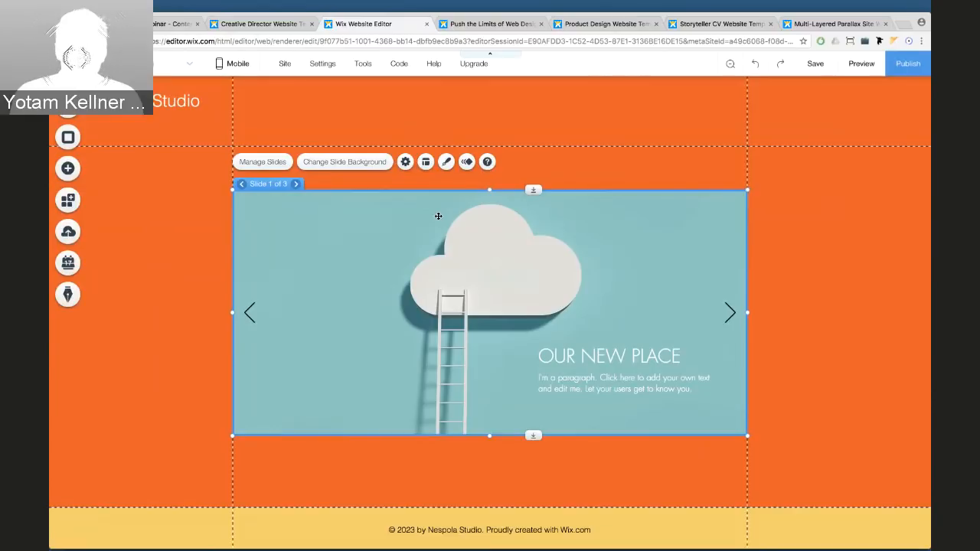
Apply the thin line-arrow slideshow design and colour its navigation arrows white (#FAFAFA)
click(446, 162)
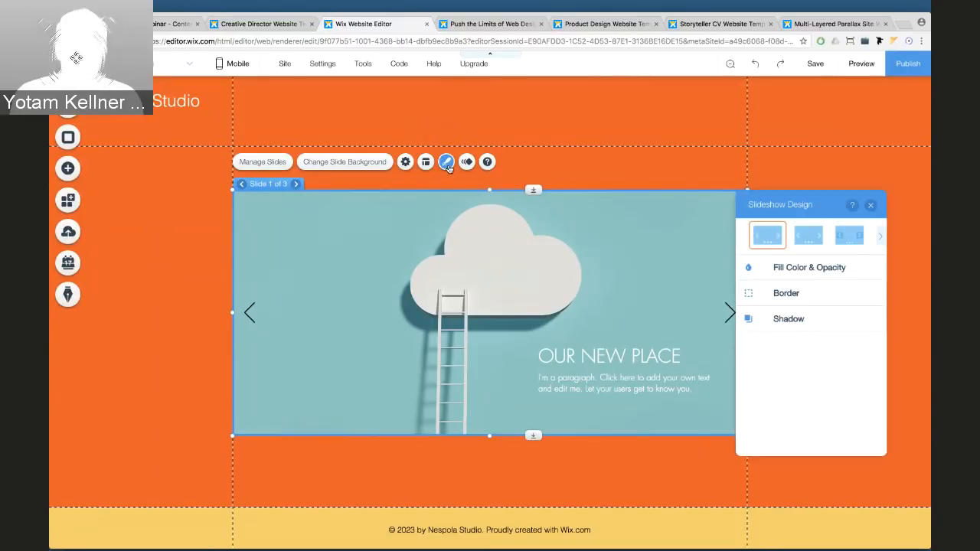
click(879, 240)
click(854, 238)
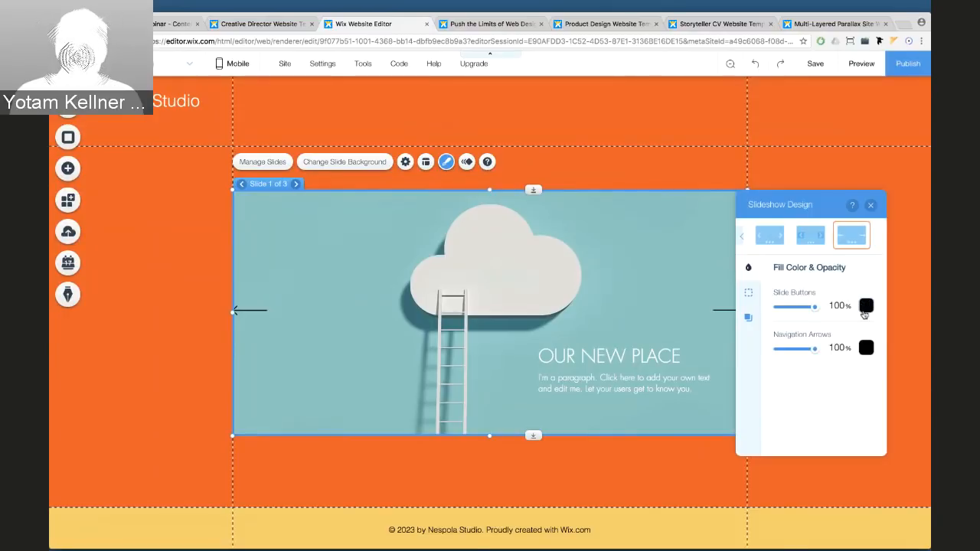
click(866, 349)
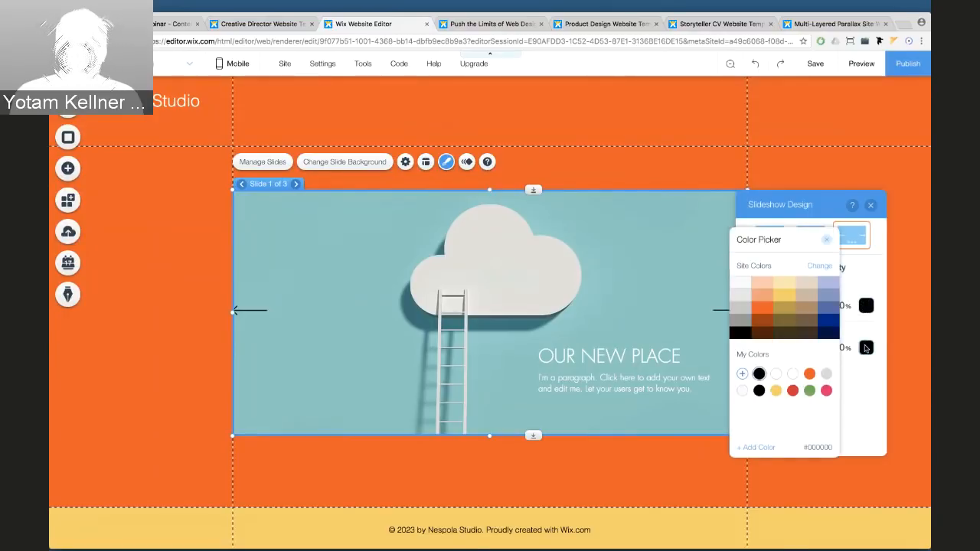
click(740, 283)
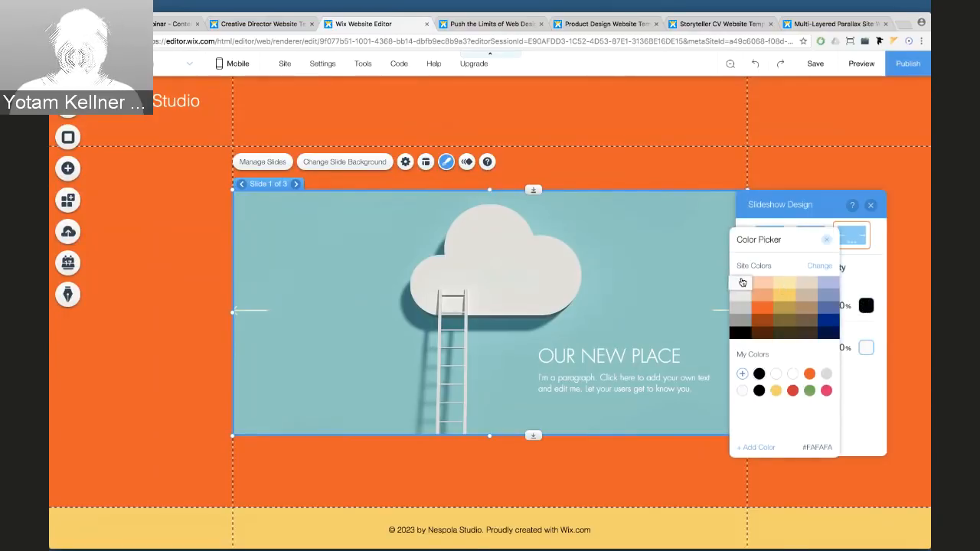
click(828, 244)
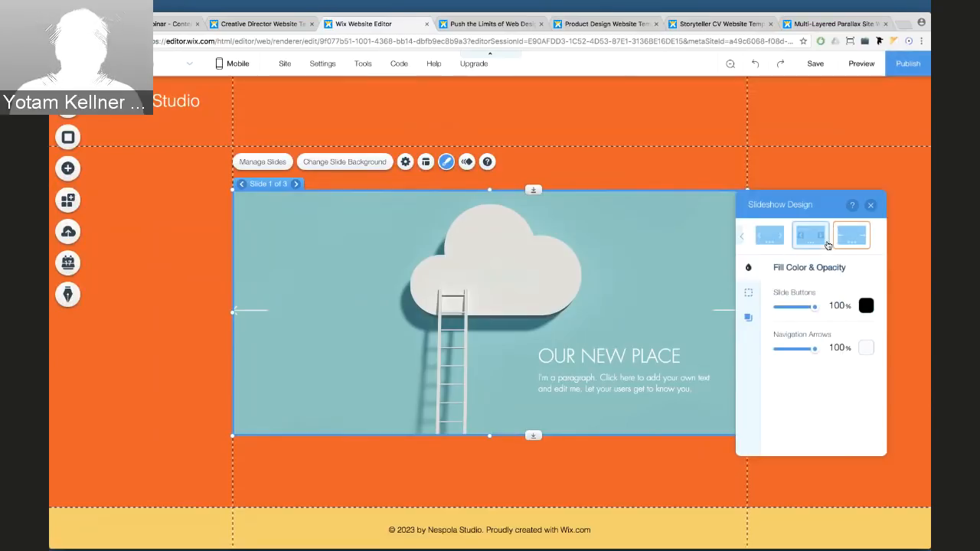
click(872, 206)
click(426, 163)
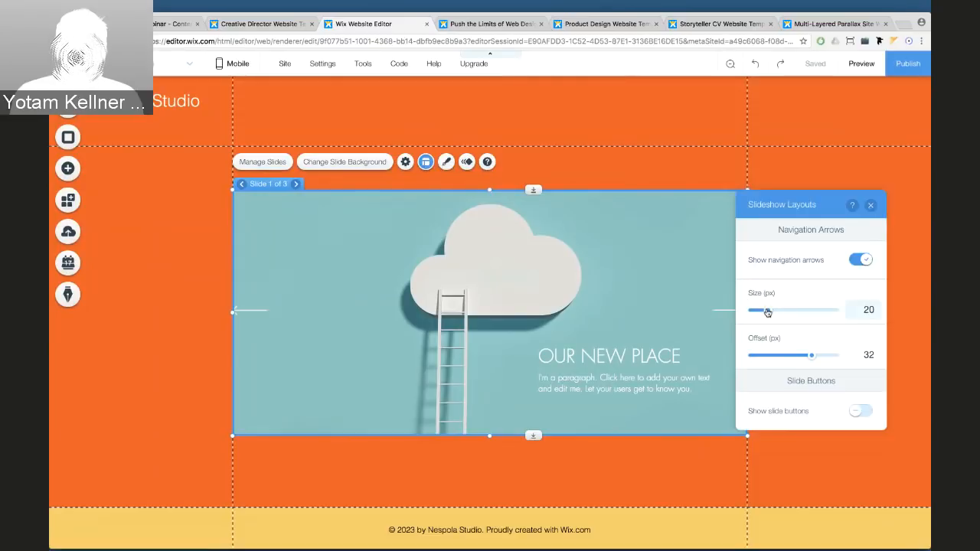
Shrink the navigation arrows to 12 px with a -44 px offset outside the slideshow
drag(767, 313, 760, 311)
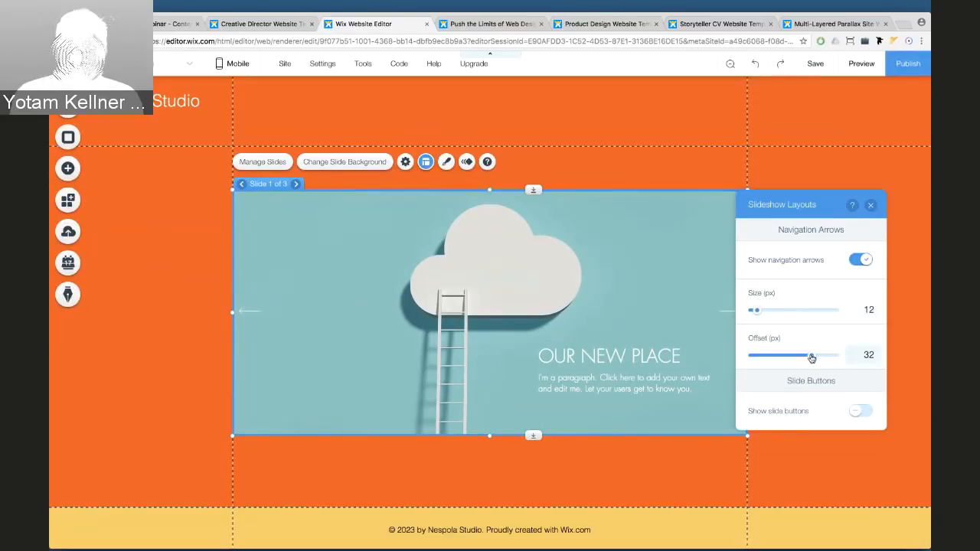
drag(811, 358, 769, 358)
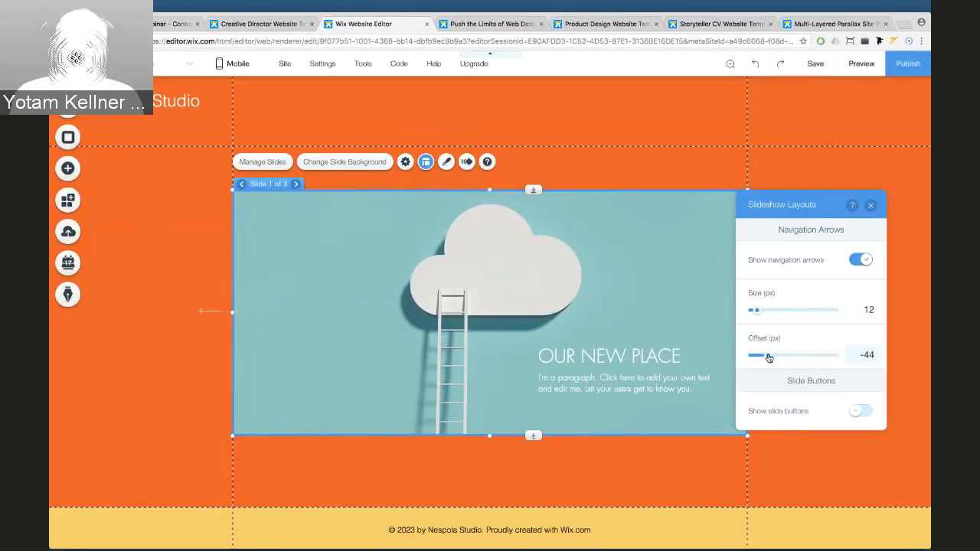
click(870, 206)
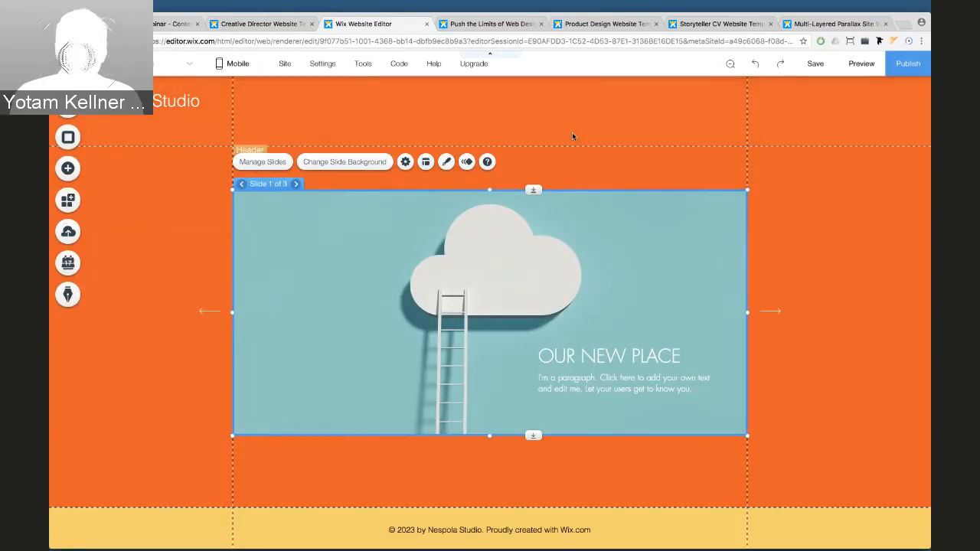
click(256, 23)
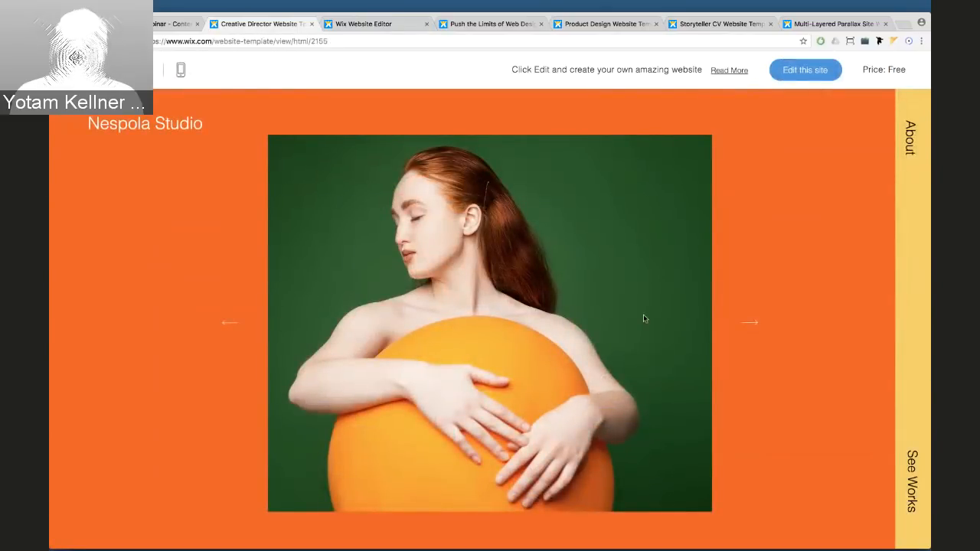
Narrow the slideshow from its left edge and shift it left to about x 90, y 219
click(356, 24)
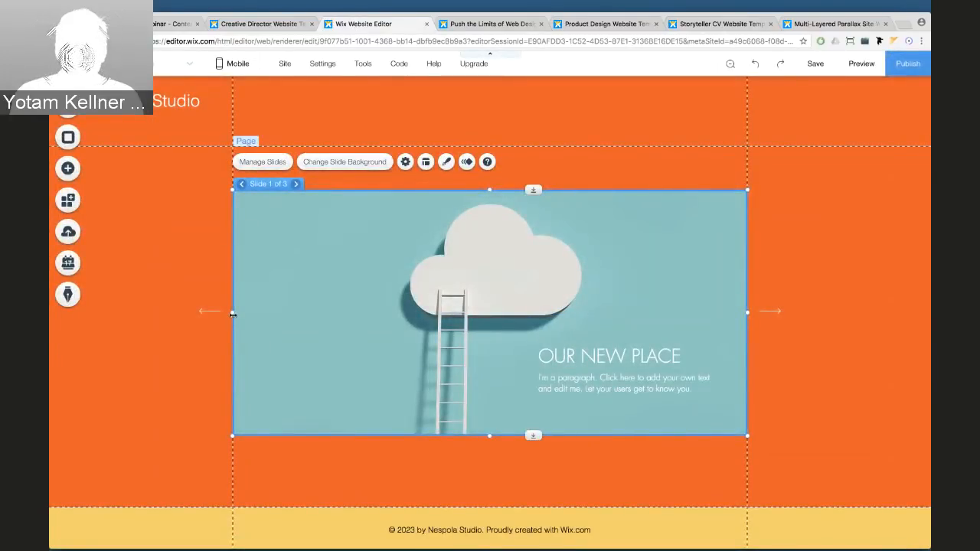
drag(233, 314, 335, 310)
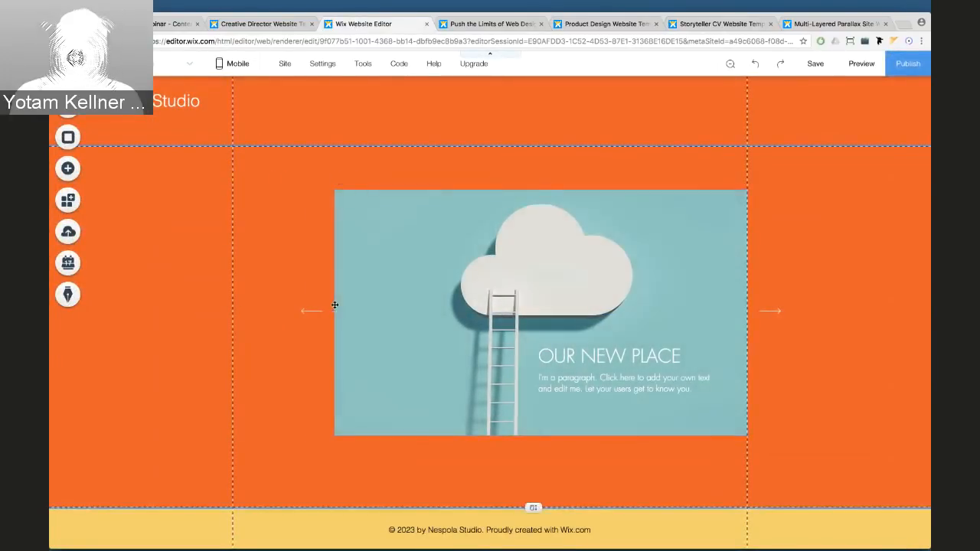
drag(395, 238, 340, 254)
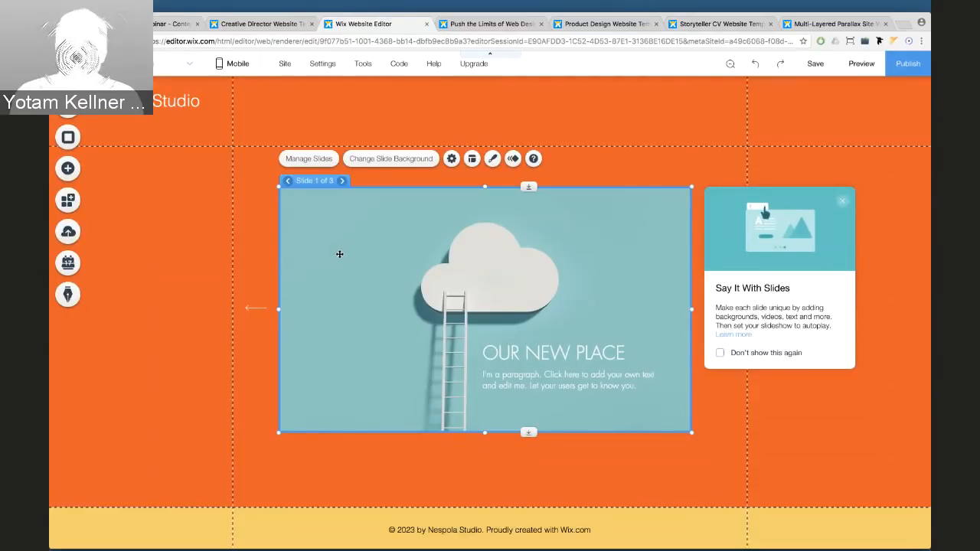
Delete Slide 2 and Slide 3 from the slideshow, leaving only the cloud slide
click(342, 181)
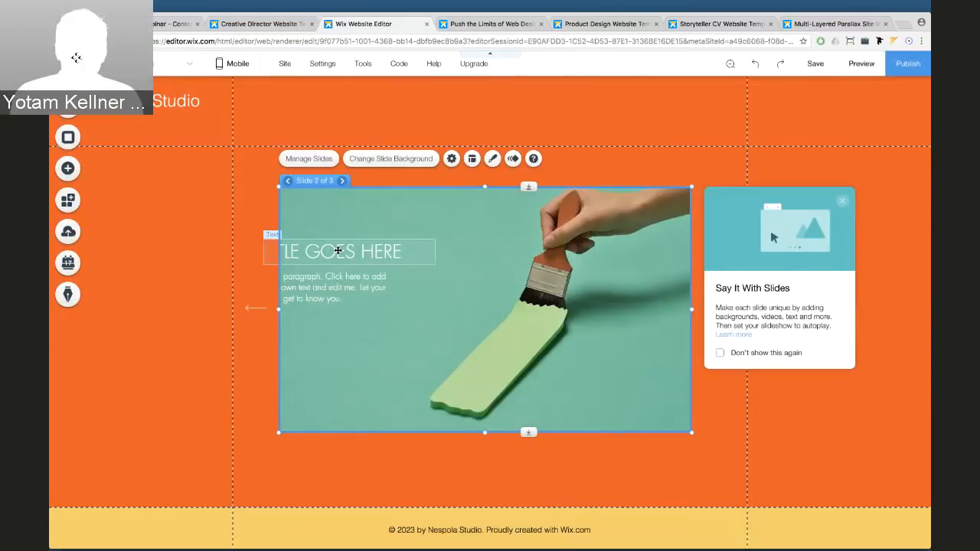
click(289, 181)
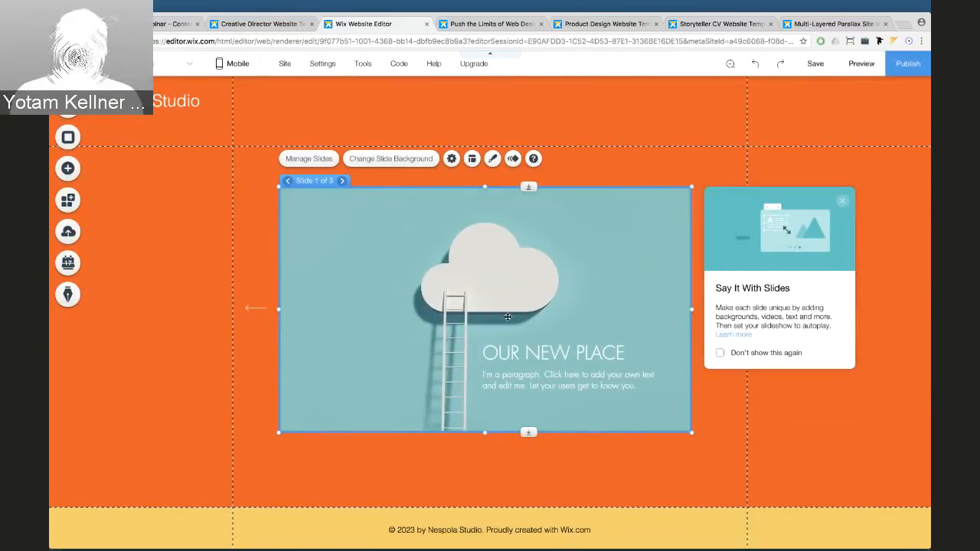
click(302, 160)
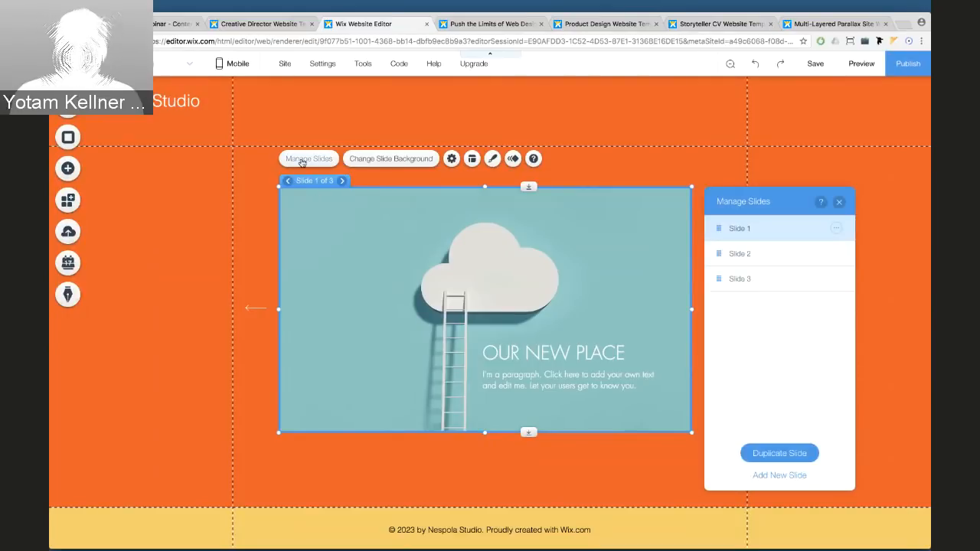
click(837, 255)
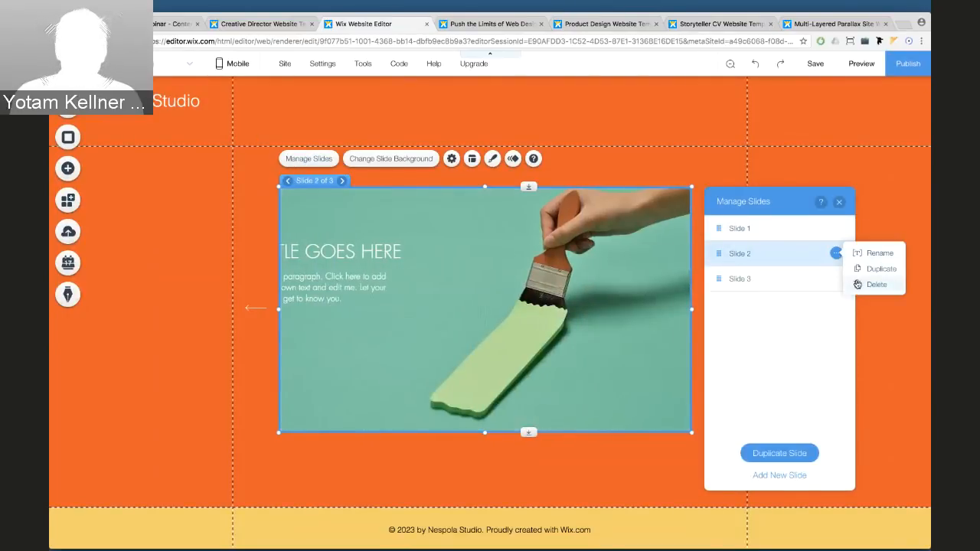
click(857, 284)
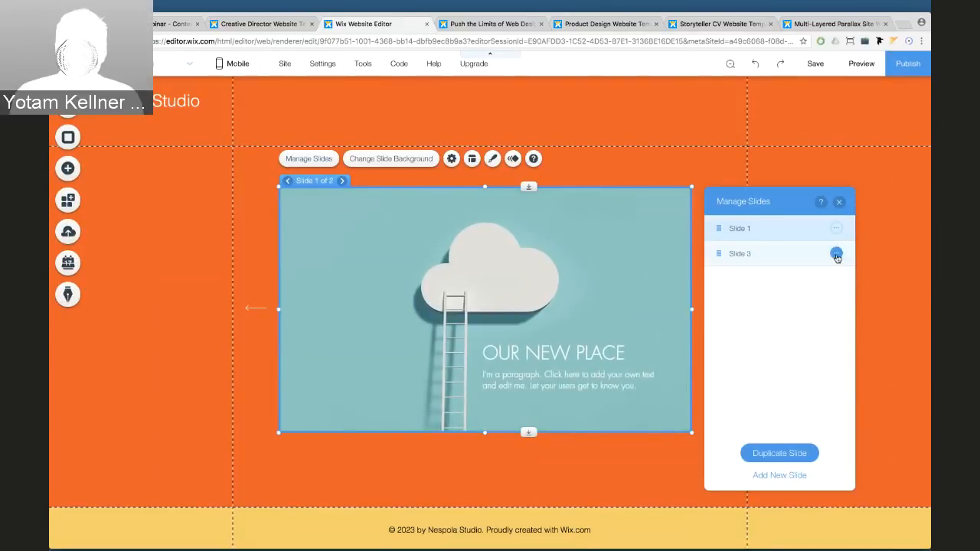
click(836, 253)
click(861, 283)
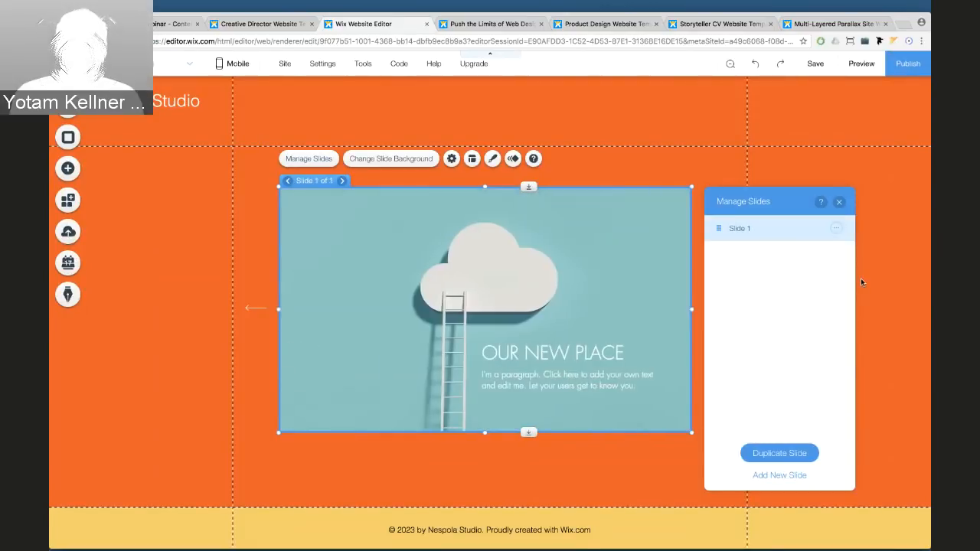
click(835, 230)
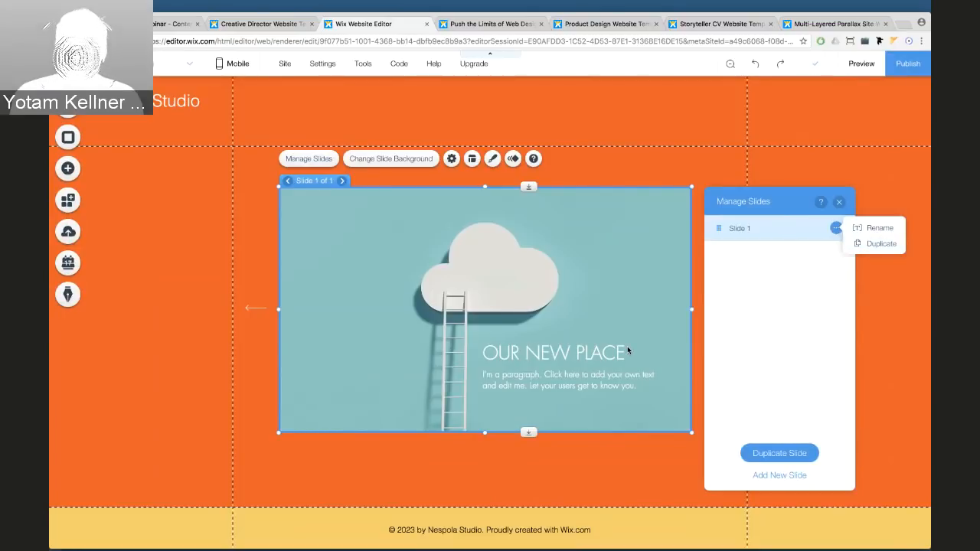
Delete the 'OUR NEW PLACE' heading and the paragraph text from the remaining slide
click(583, 354)
key(Delete)
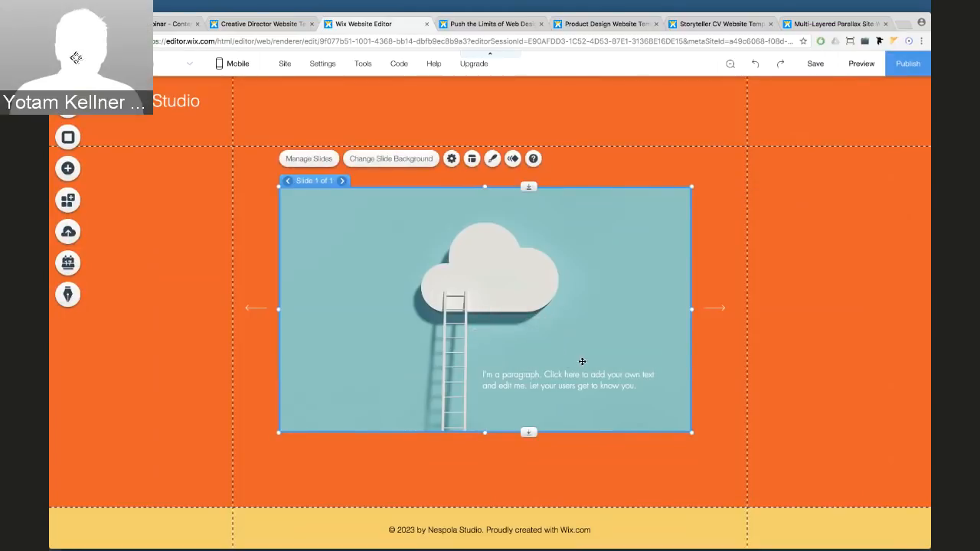
click(580, 378)
key(Delete)
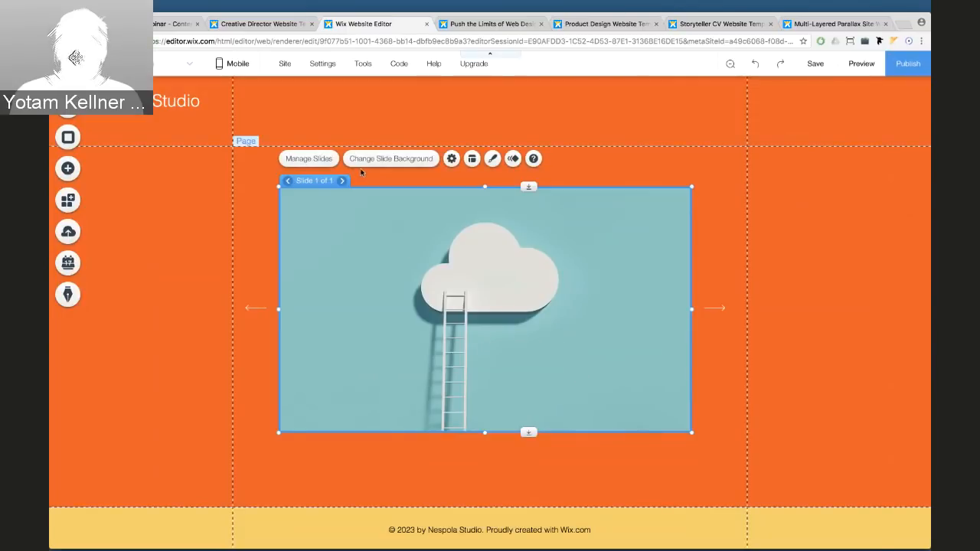
Duplicate Slide 1 and name the copy 'Slide 2'
click(317, 159)
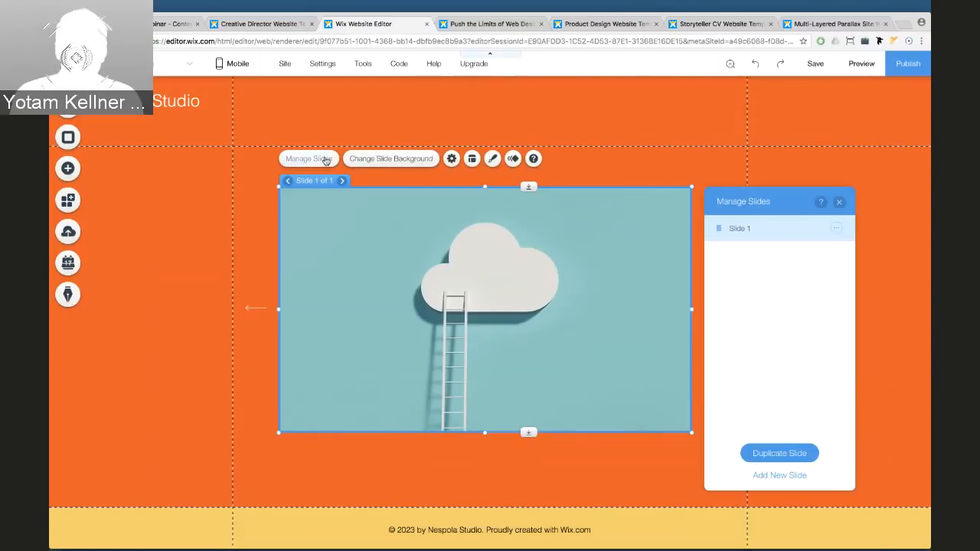
click(834, 227)
click(855, 242)
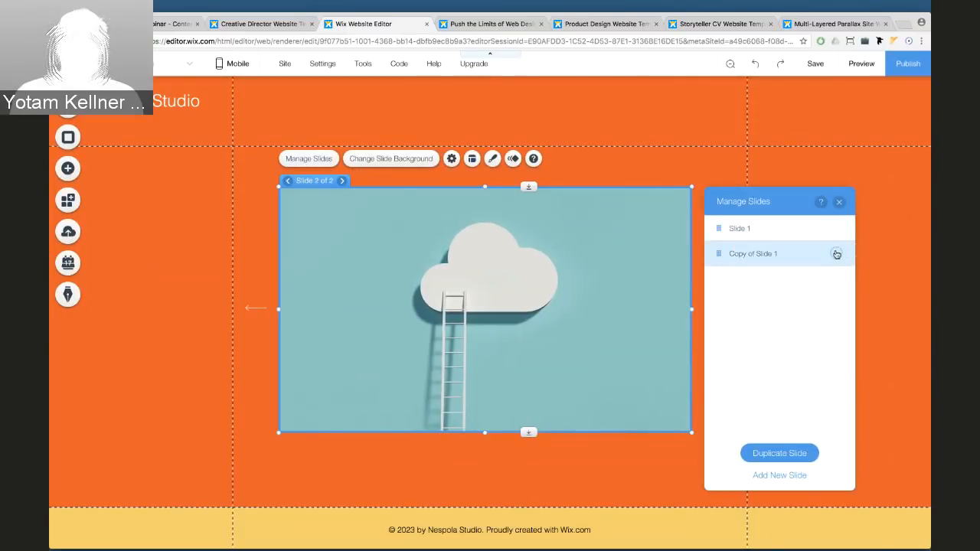
double_click(743, 254)
text(Slide 2)
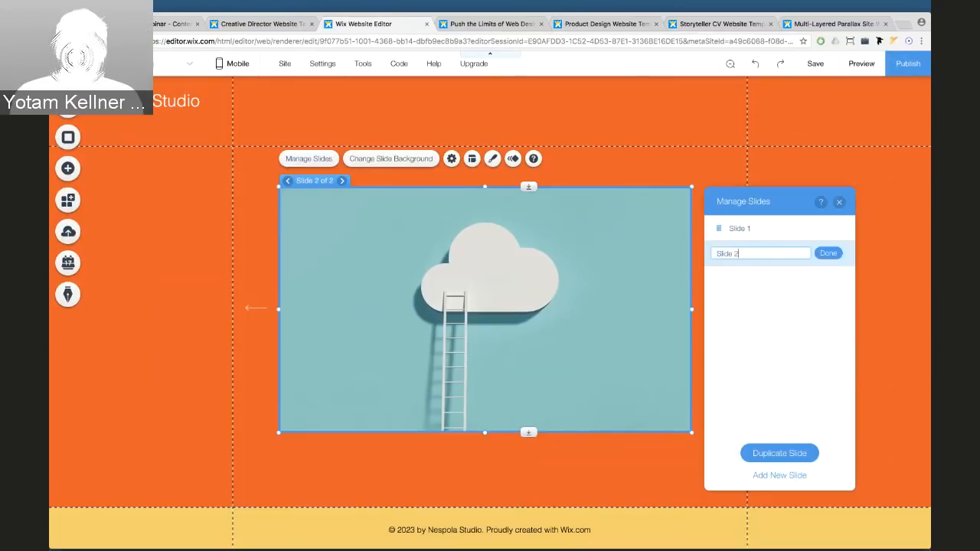
key(Return)
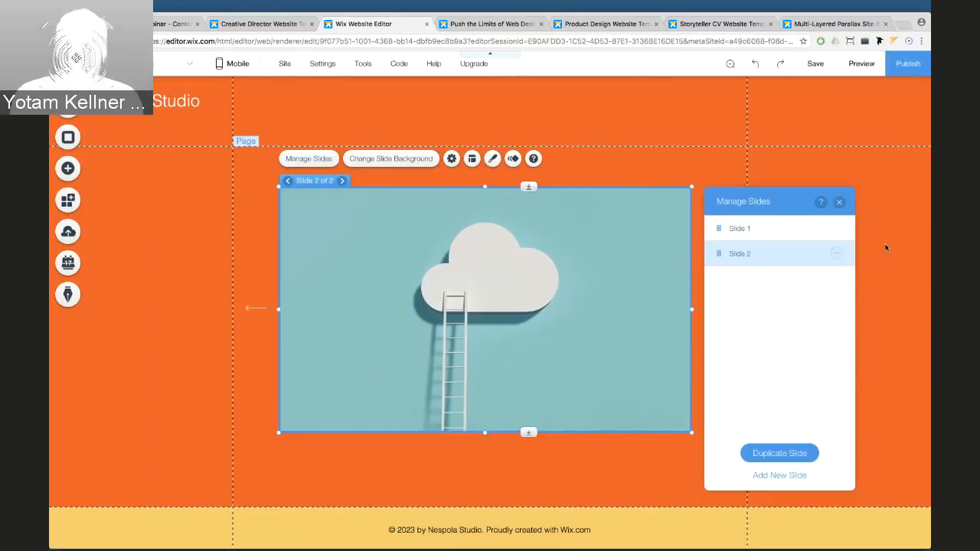
Duplicate Slide 2, name the copy 'Slide 3', and reselect Slide 1
click(836, 254)
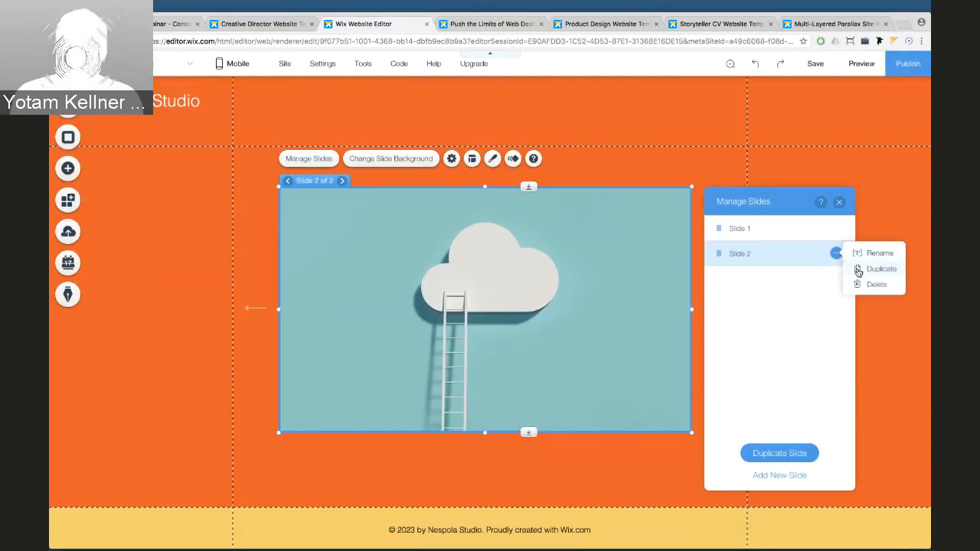
click(858, 269)
double_click(741, 279)
text(S)
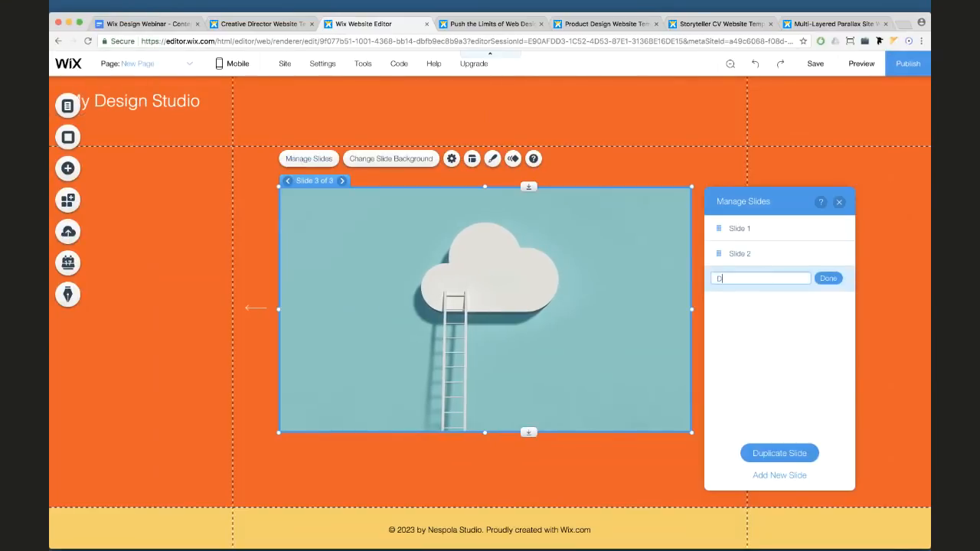
key(BackSpace)
text(Slide 3)
key(Return)
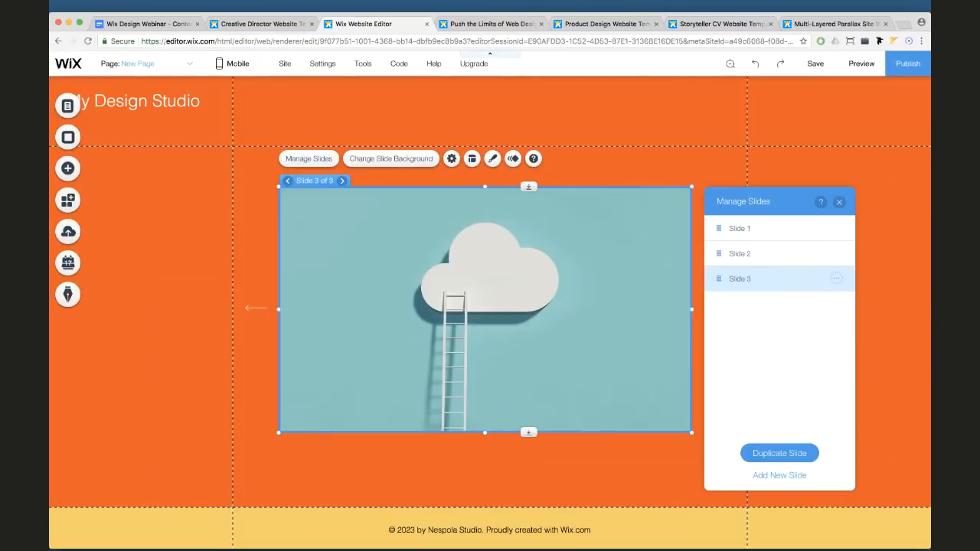
click(803, 231)
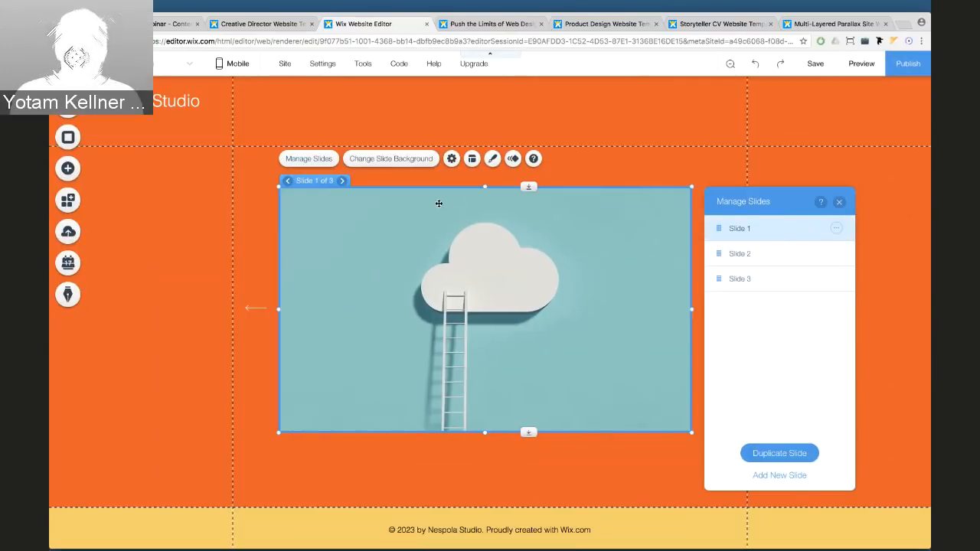
Set the first slide's background to the grapefruit-on-a-plate photo
click(381, 159)
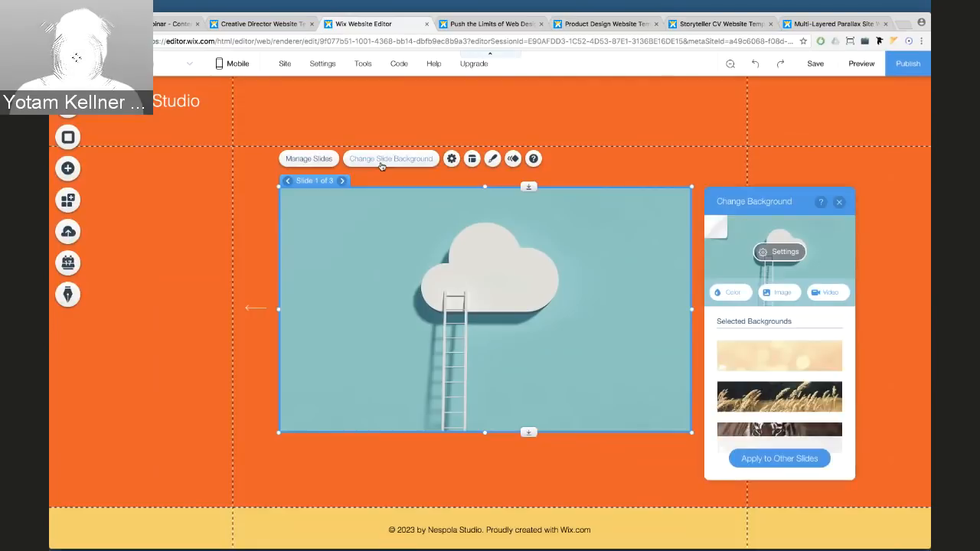
drag(808, 200, 804, 144)
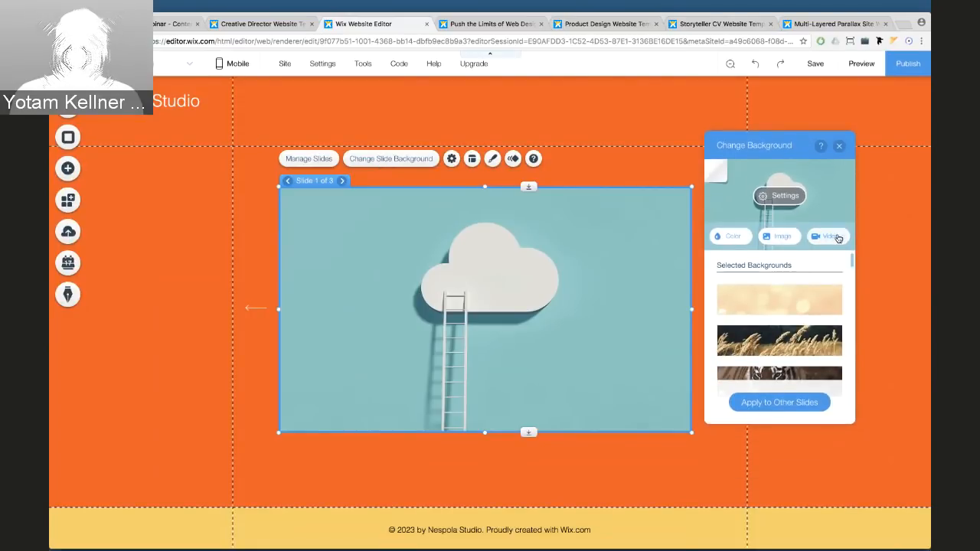
click(779, 238)
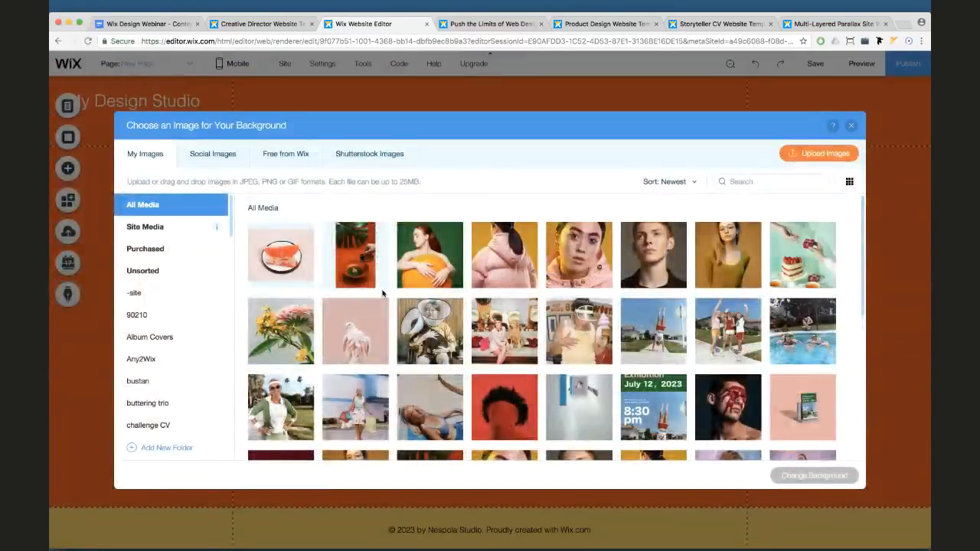
click(277, 265)
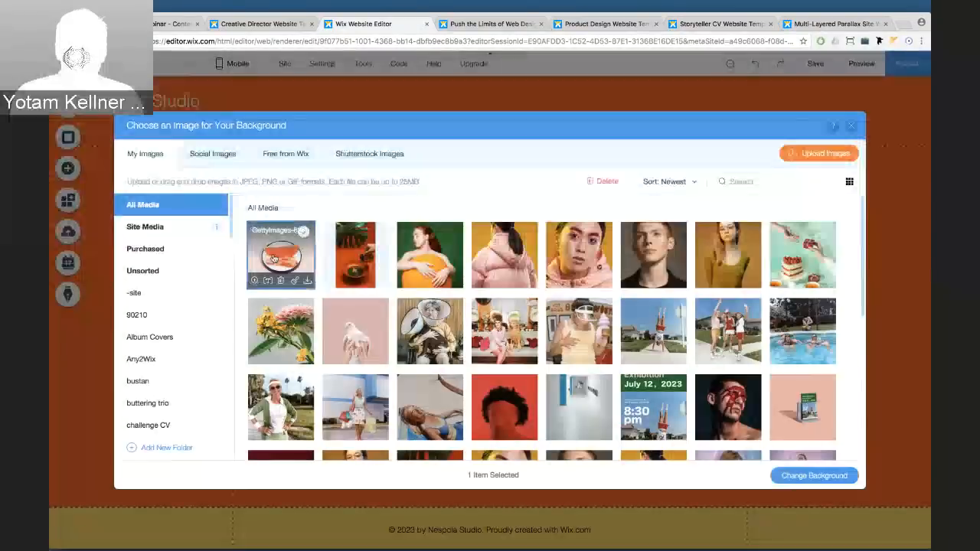
click(792, 475)
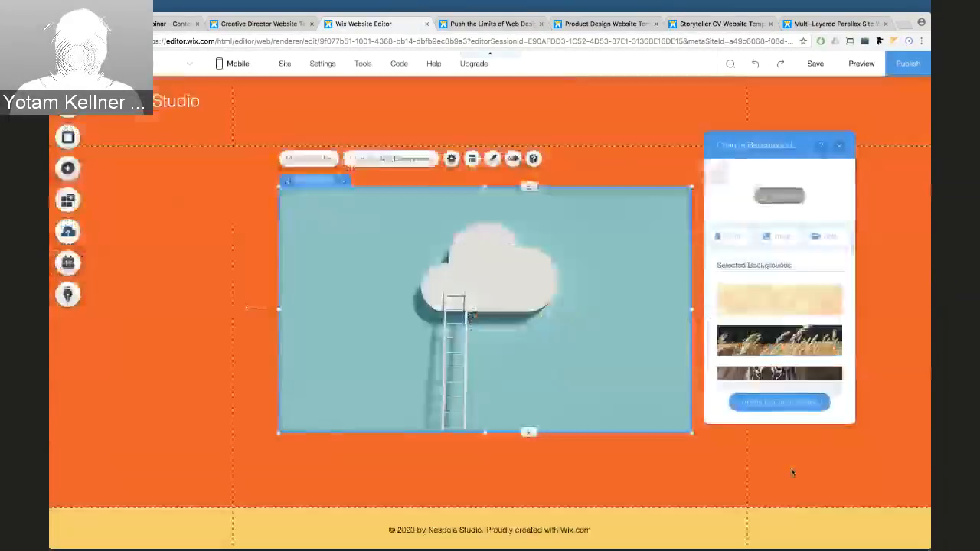
On the second slide, set the leaf-and-soup-bowl photo as the background
click(343, 182)
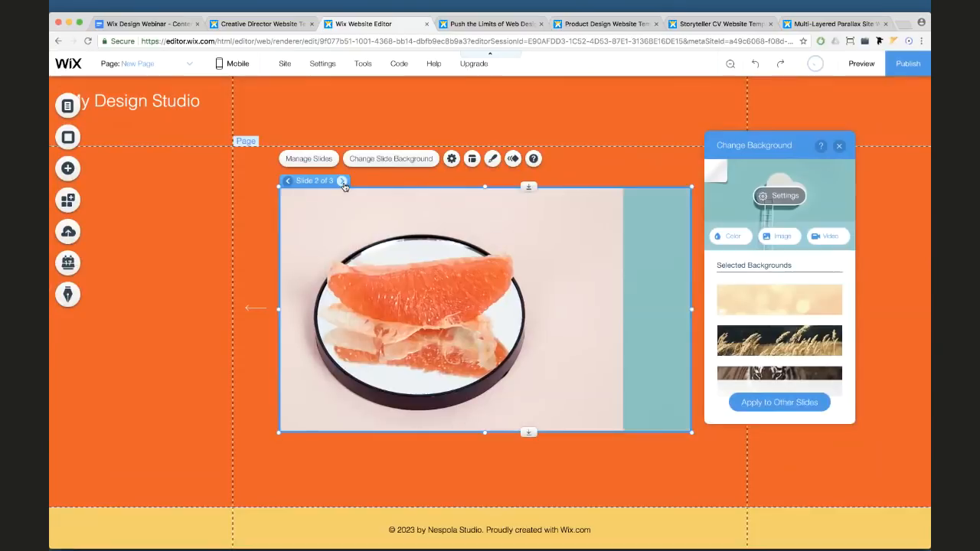
click(399, 160)
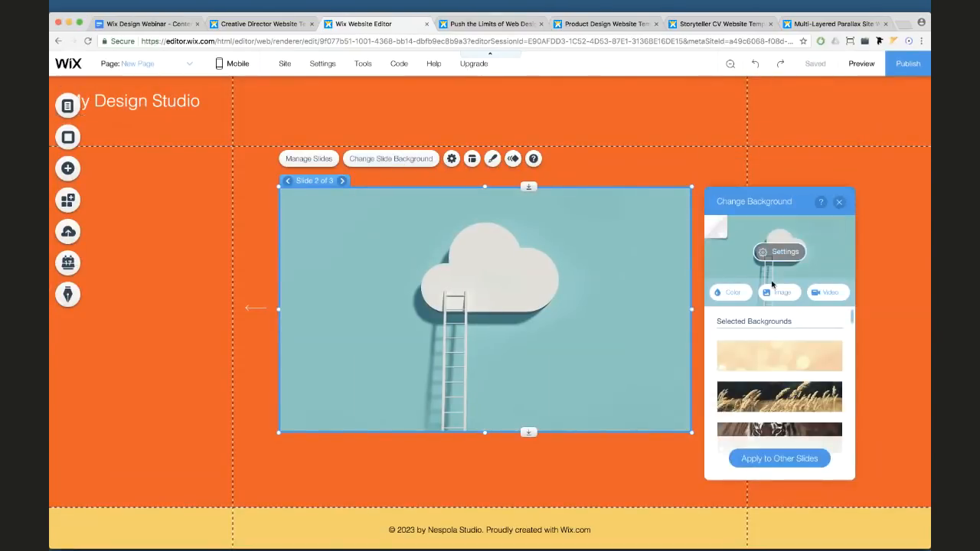
click(773, 291)
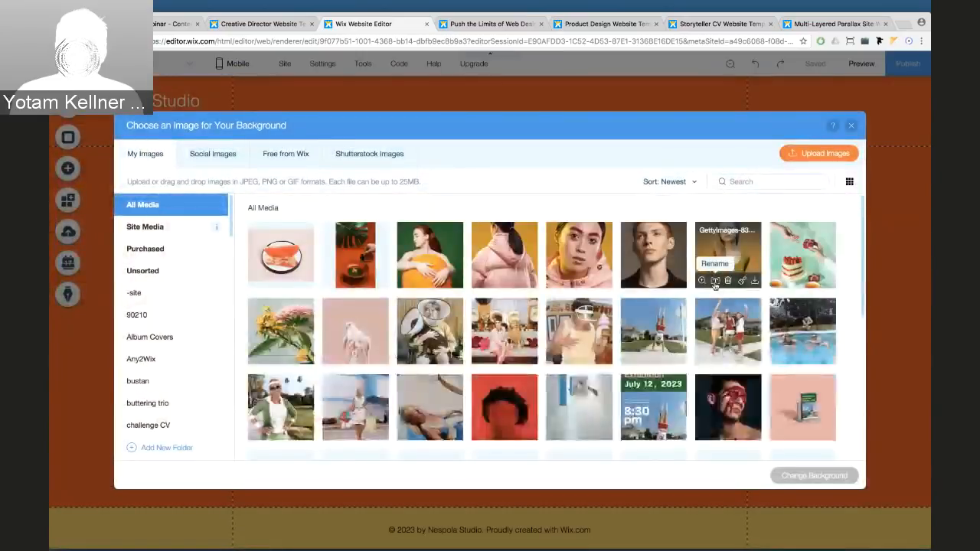
click(364, 268)
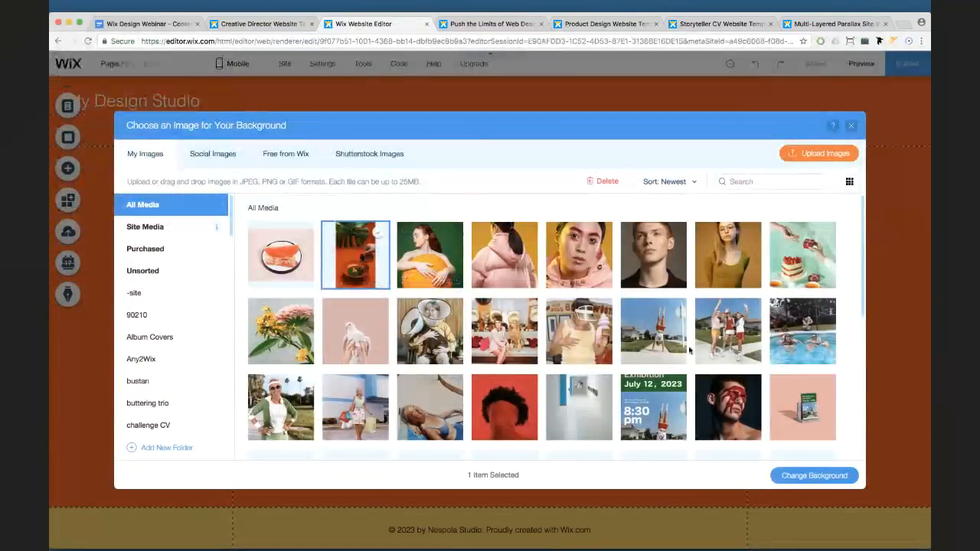
click(801, 476)
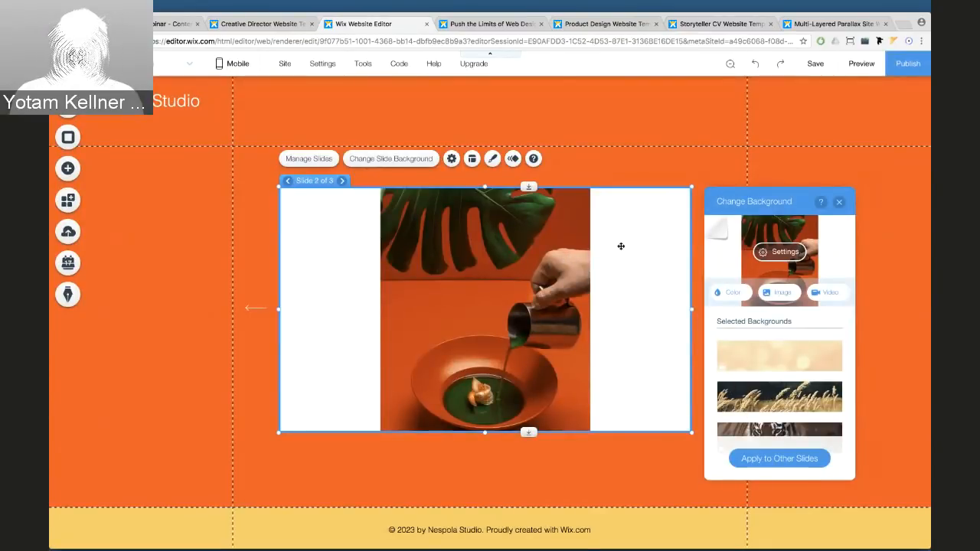
Fill the second slide's sides with orange #FB5605, then move to the third slide
click(712, 224)
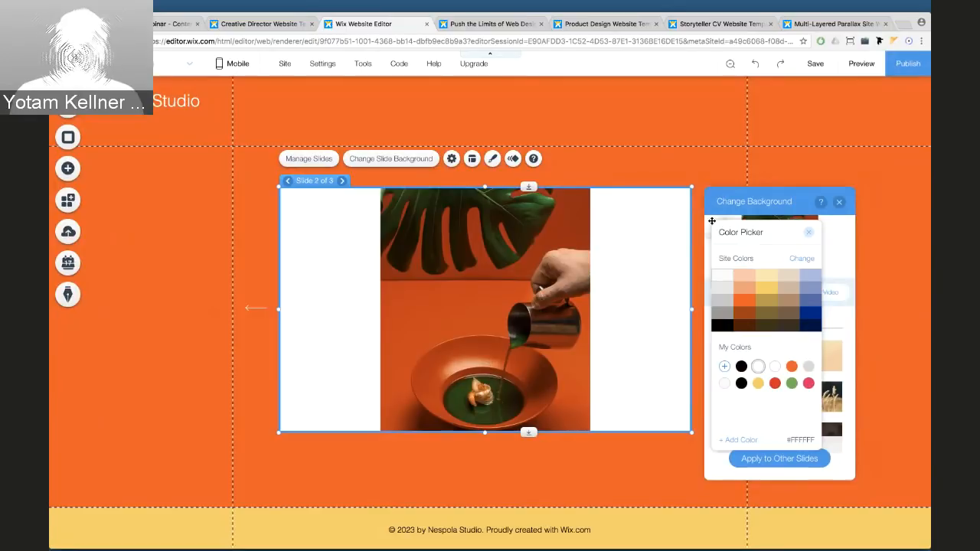
click(742, 304)
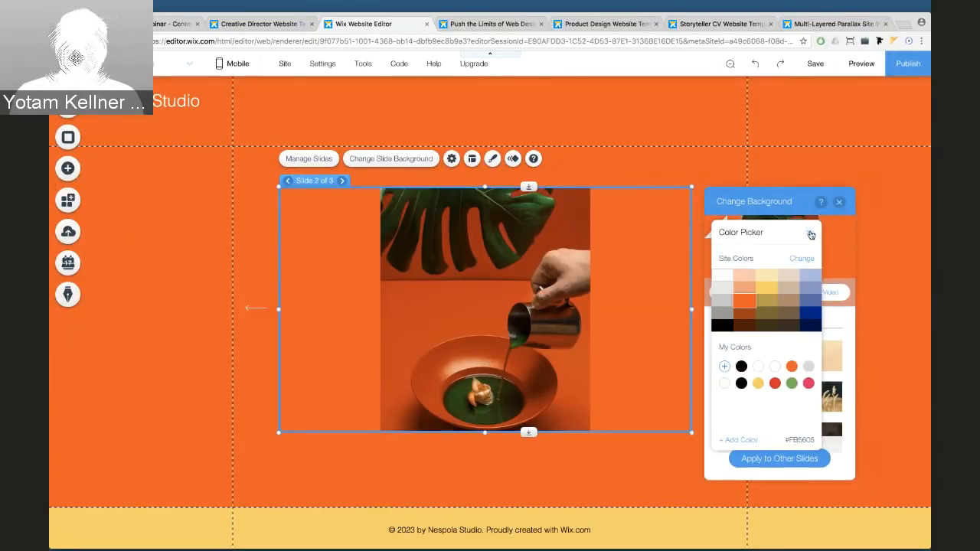
drag(788, 231, 727, 152)
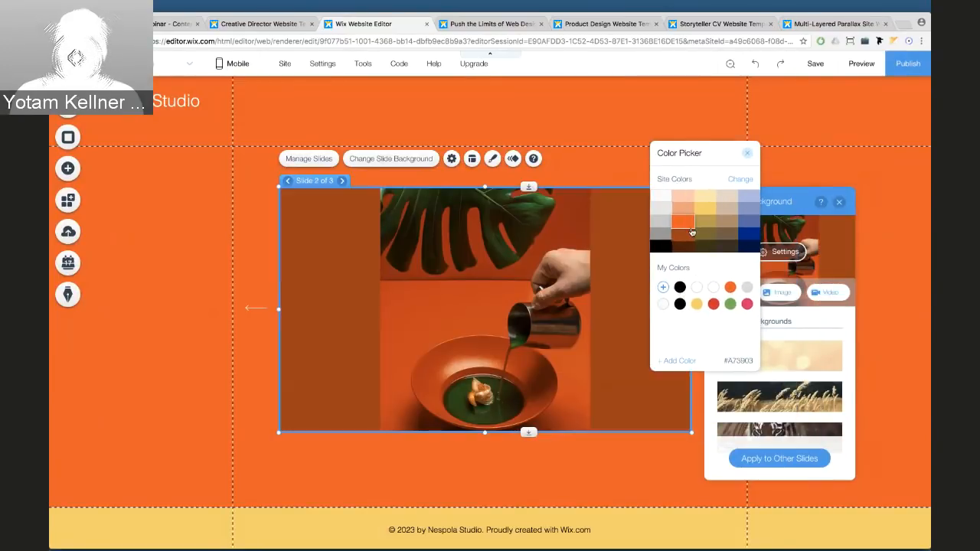
click(747, 156)
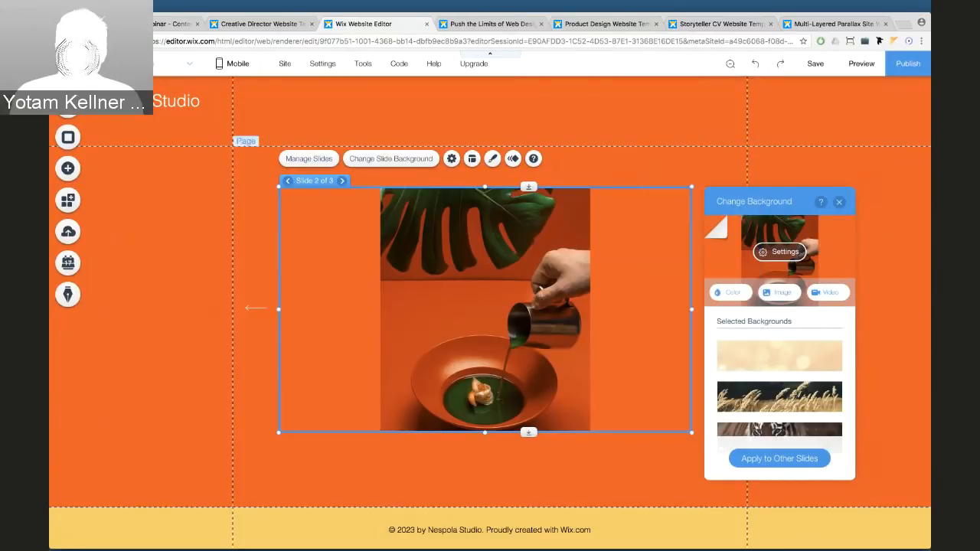
click(342, 181)
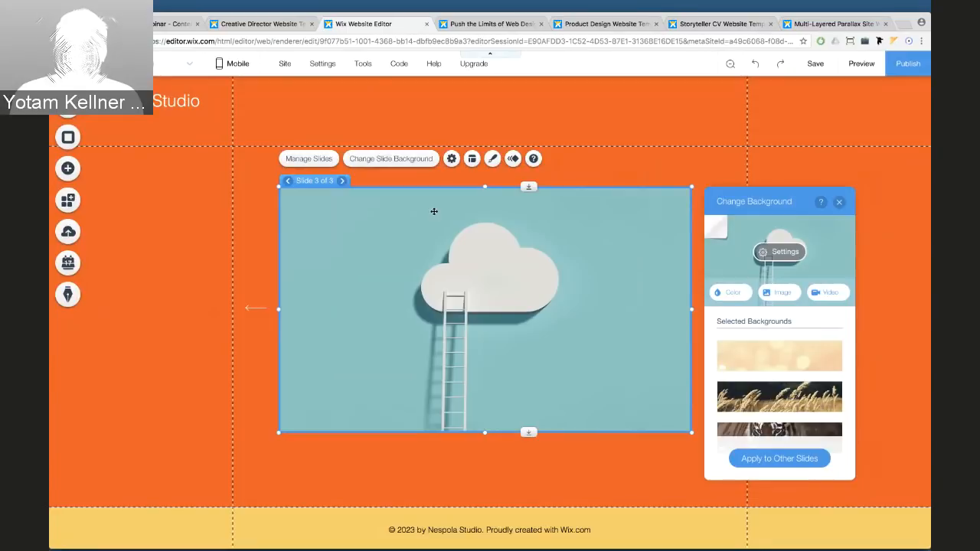
Give the third slide the woman-with-orange-ball photo, then make the slideshow taller and nudge it up
click(399, 158)
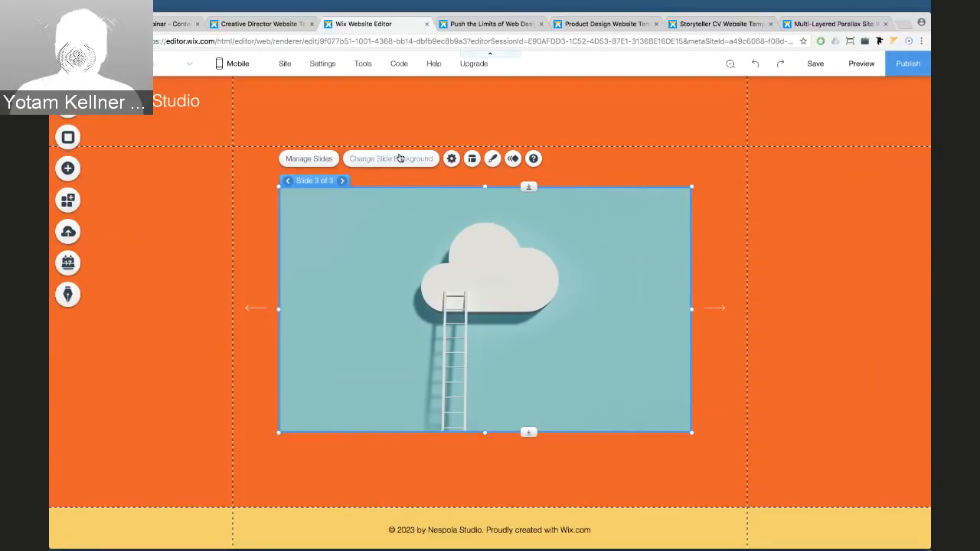
click(396, 160)
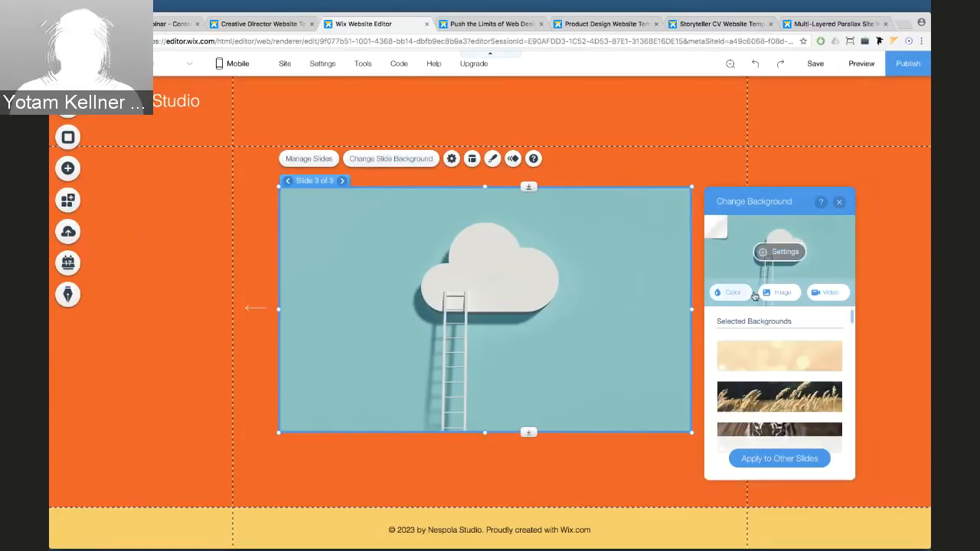
click(772, 294)
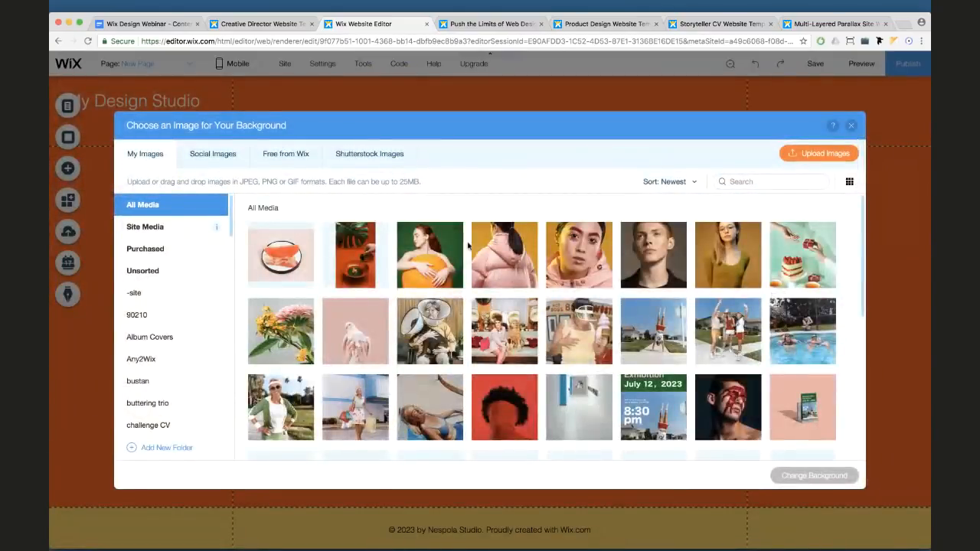
click(796, 475)
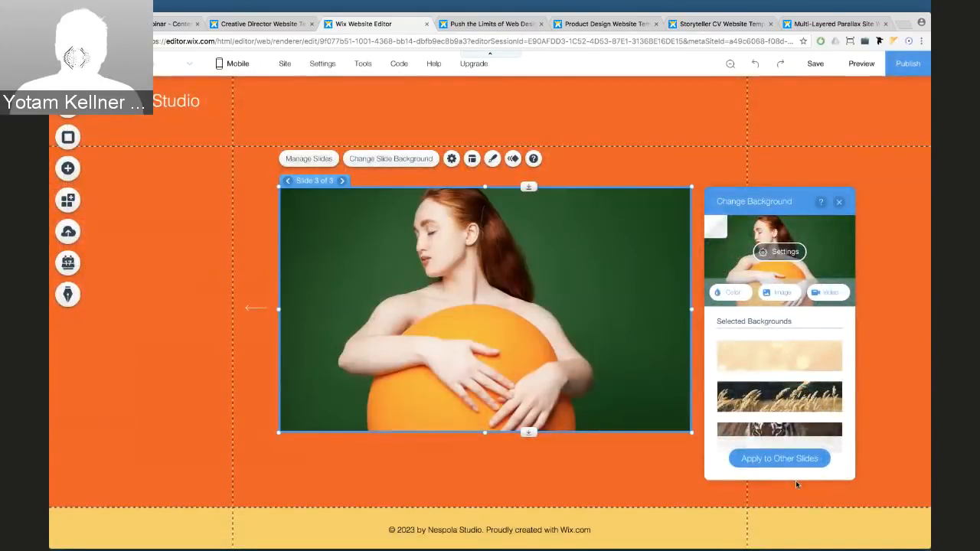
drag(487, 432, 484, 489)
drag(461, 339, 461, 326)
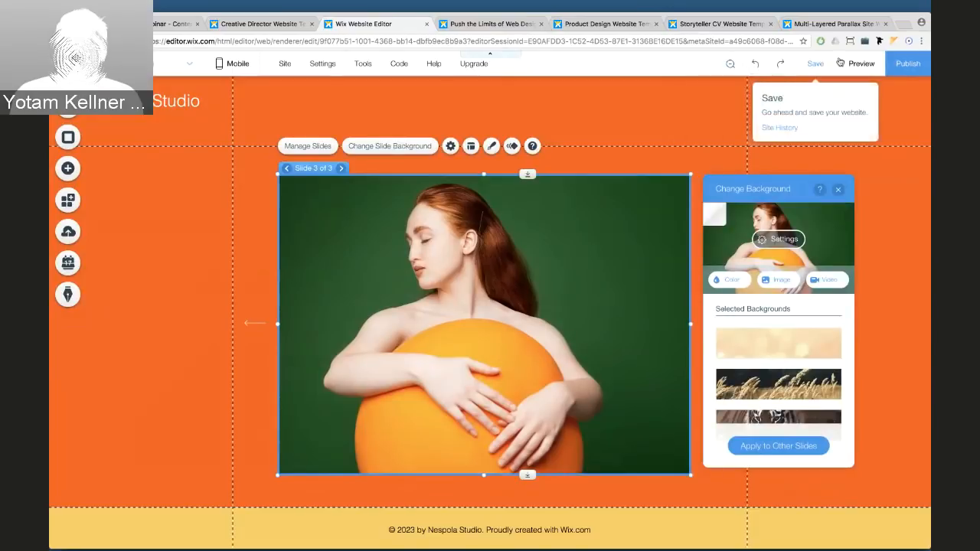
Preview the site, advance a slide and back to the grapefruit slide, then return to editing
click(860, 64)
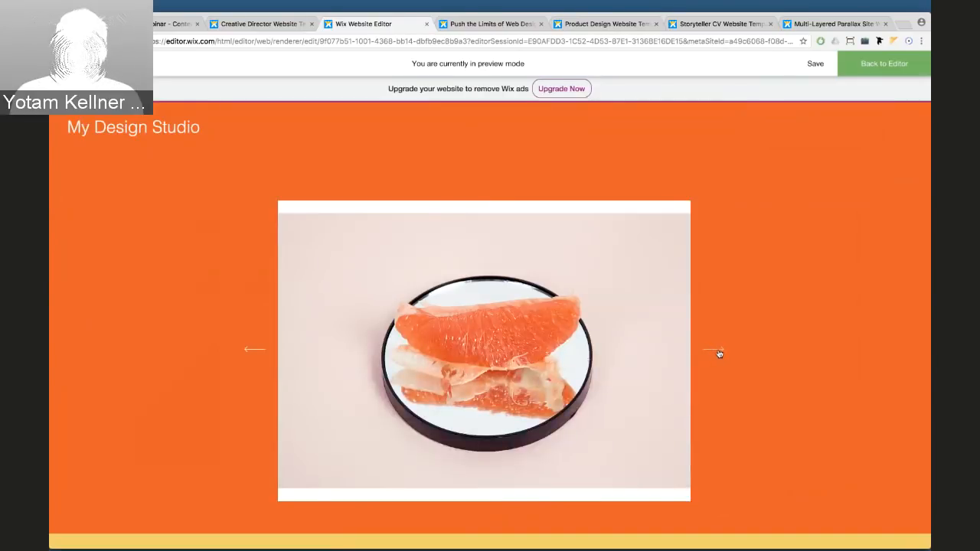
click(719, 353)
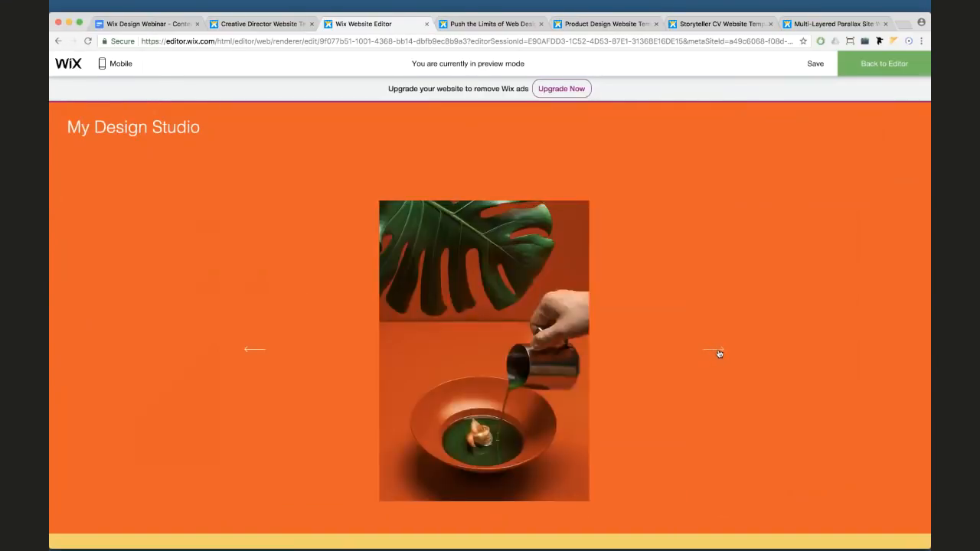
click(249, 353)
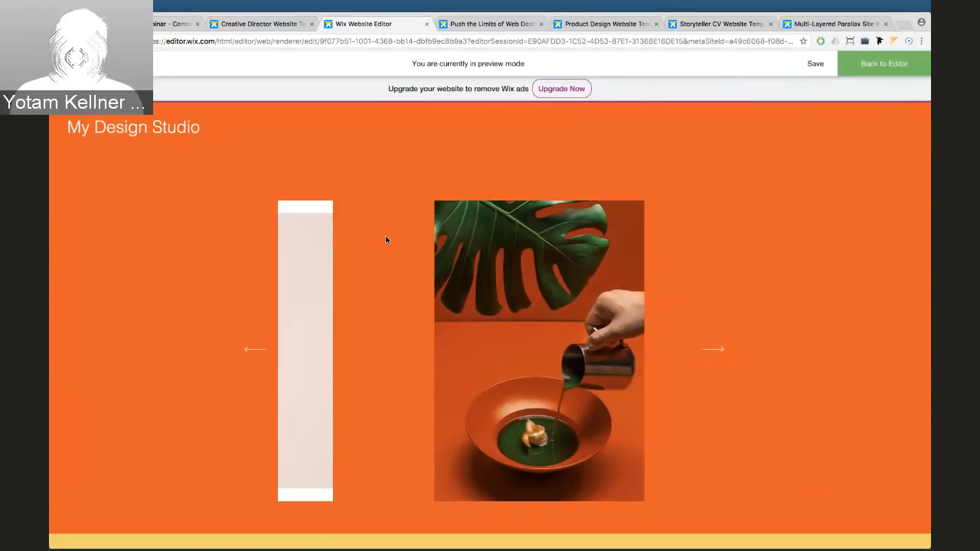
click(900, 63)
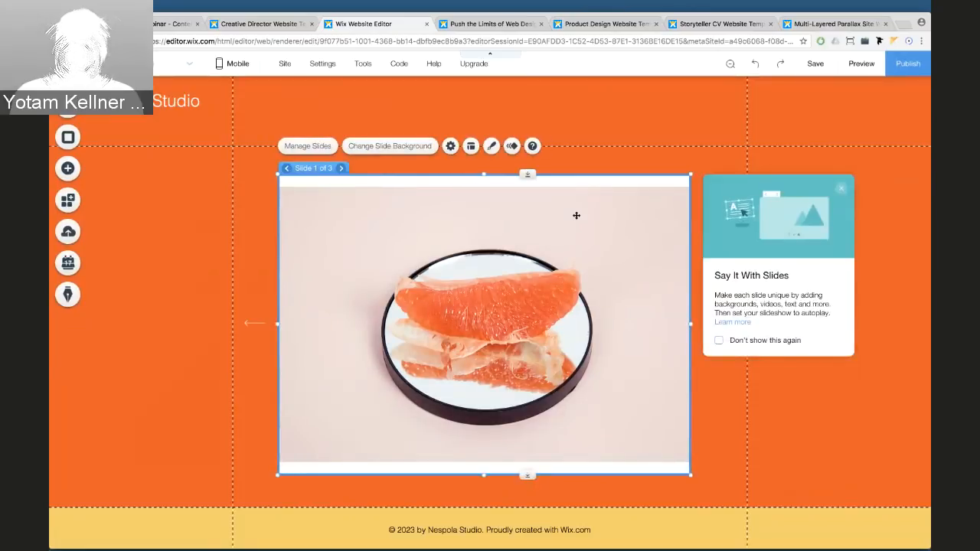
Make the first slide's background colour orange #FB5605
click(391, 147)
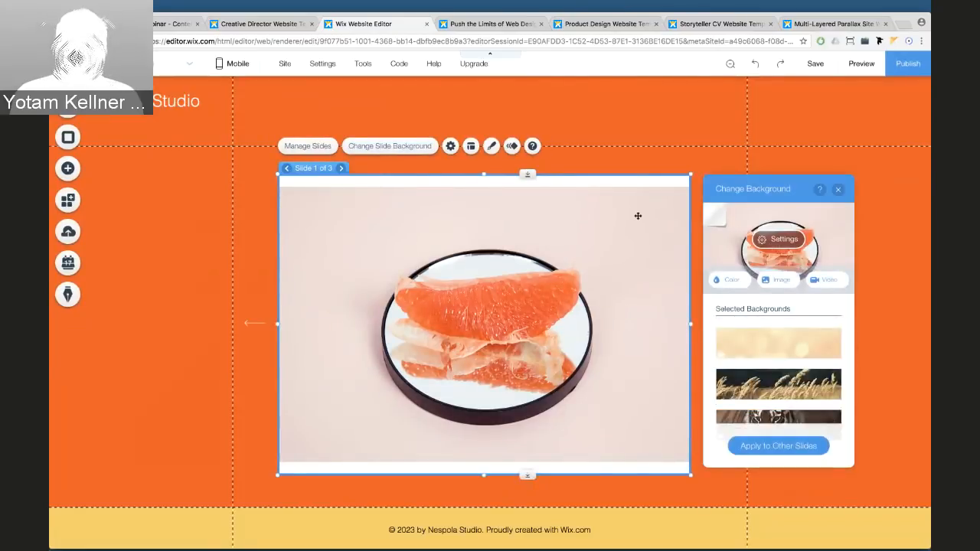
click(706, 211)
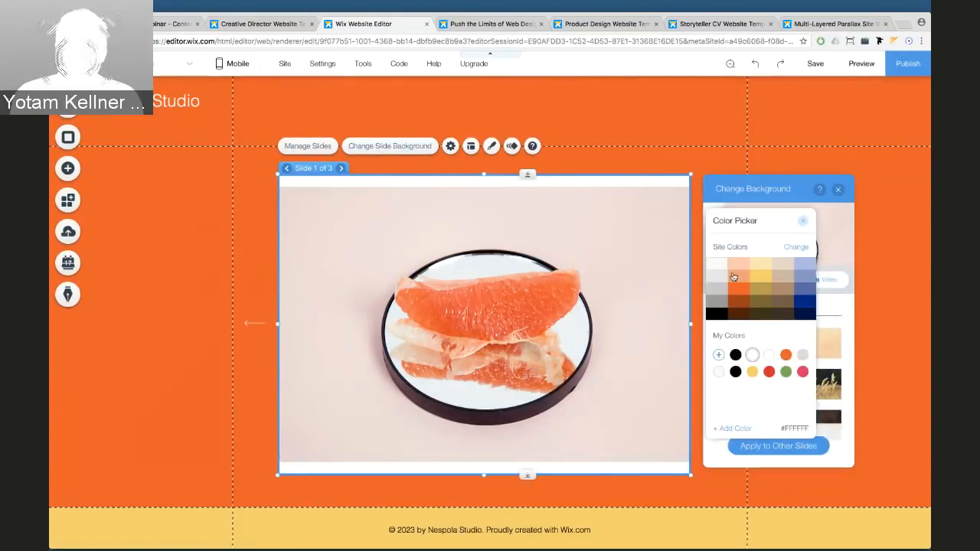
click(738, 289)
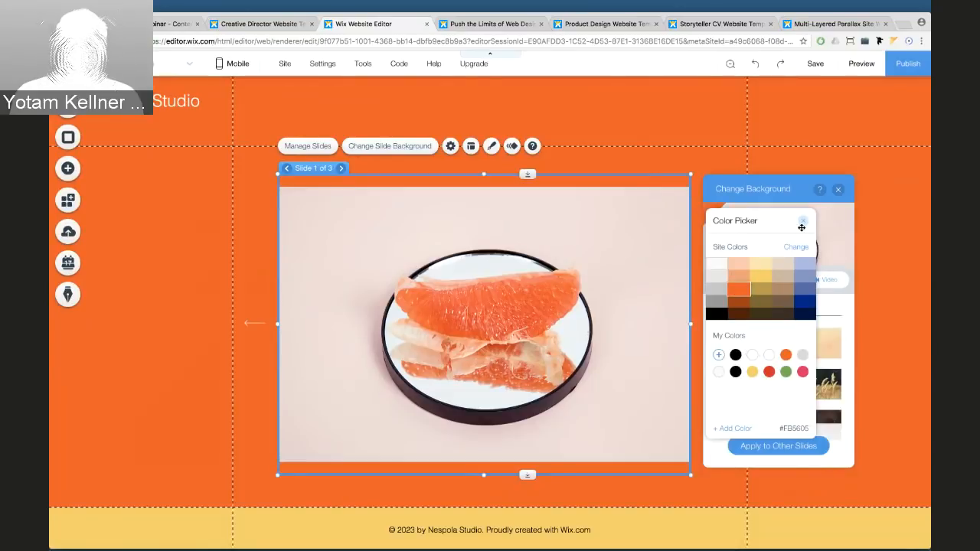
click(802, 222)
click(838, 189)
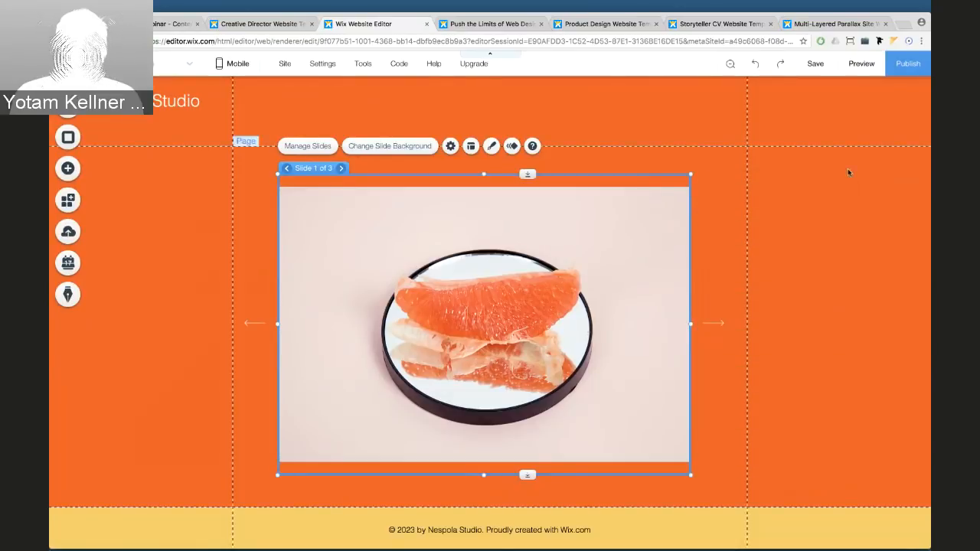
Preview through the soup-bowl and orange-ball slides, then return and select the slideshow
click(859, 69)
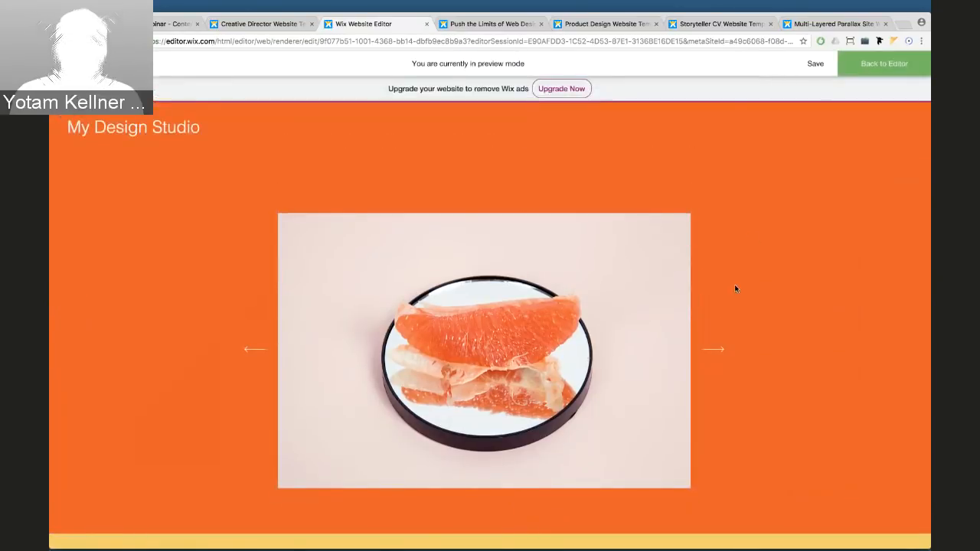
click(720, 349)
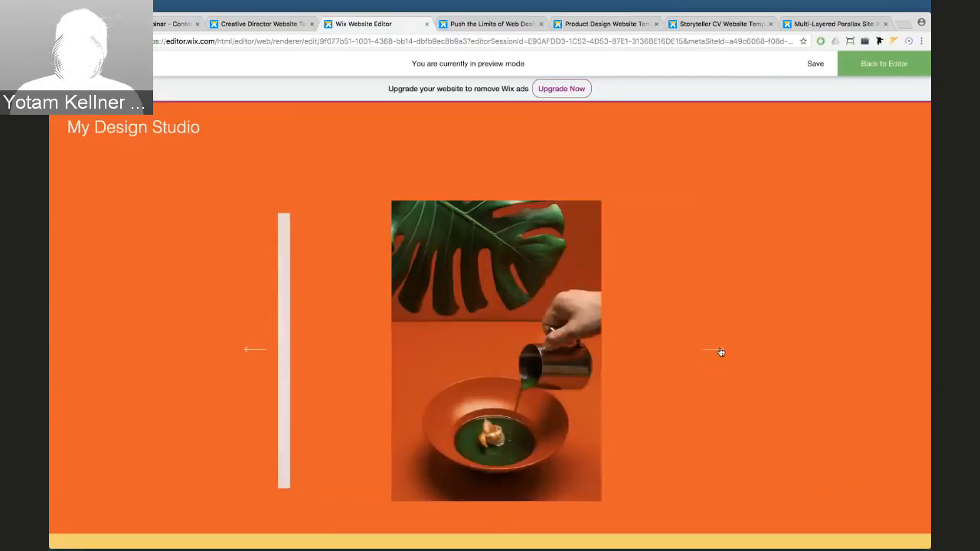
click(721, 351)
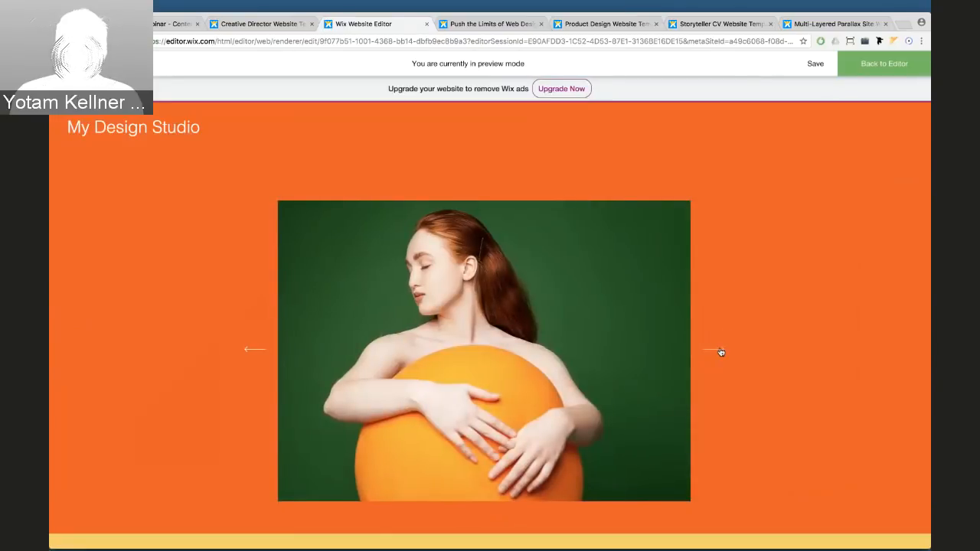
click(865, 65)
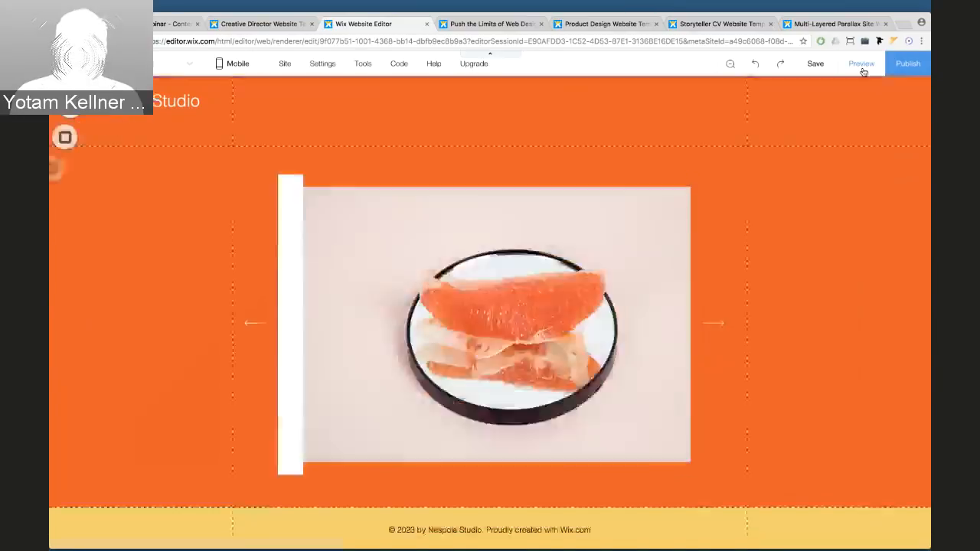
click(575, 182)
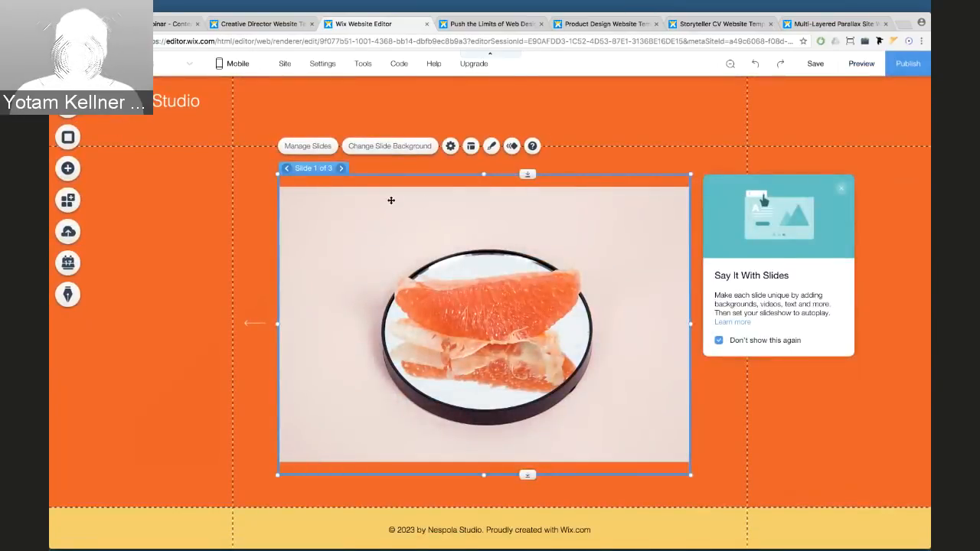
Turn off the slideshow's autoplay on load in its settings
click(450, 146)
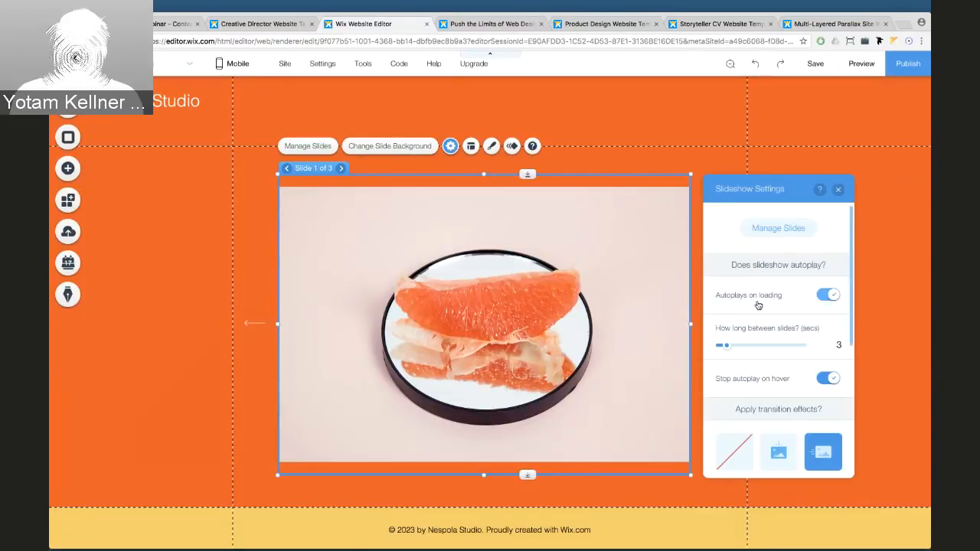
click(825, 296)
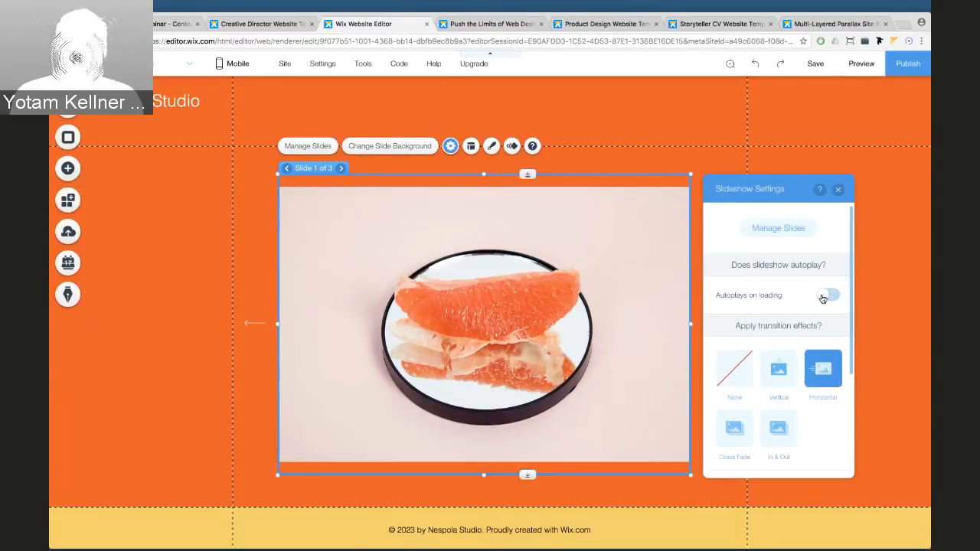
click(838, 190)
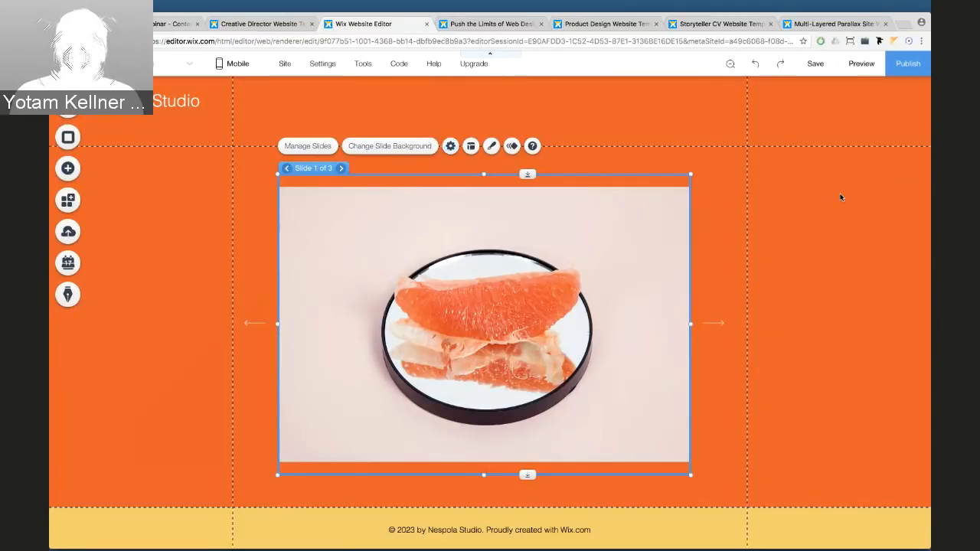
Preview the site through the leaf-and-bowl and orange-ball slides, then return to editing
click(854, 66)
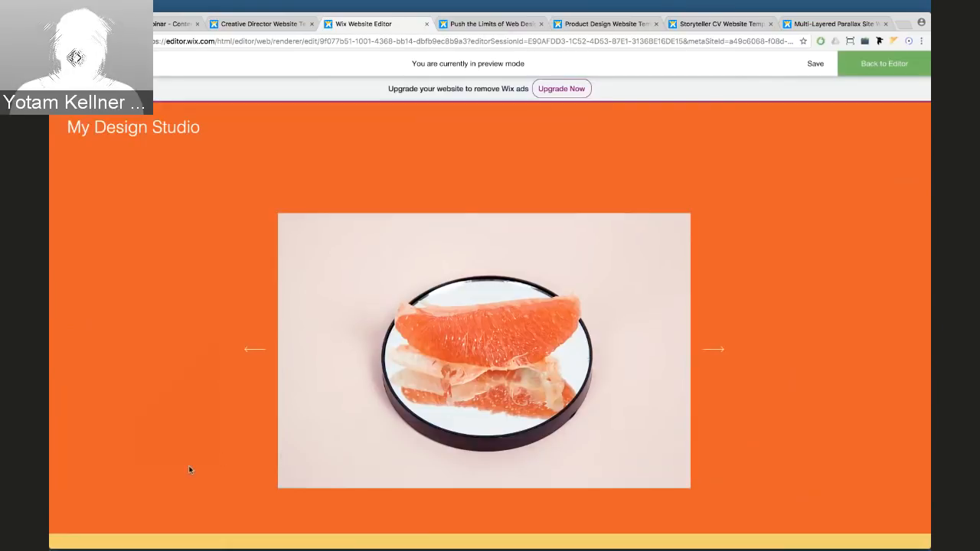
click(715, 351)
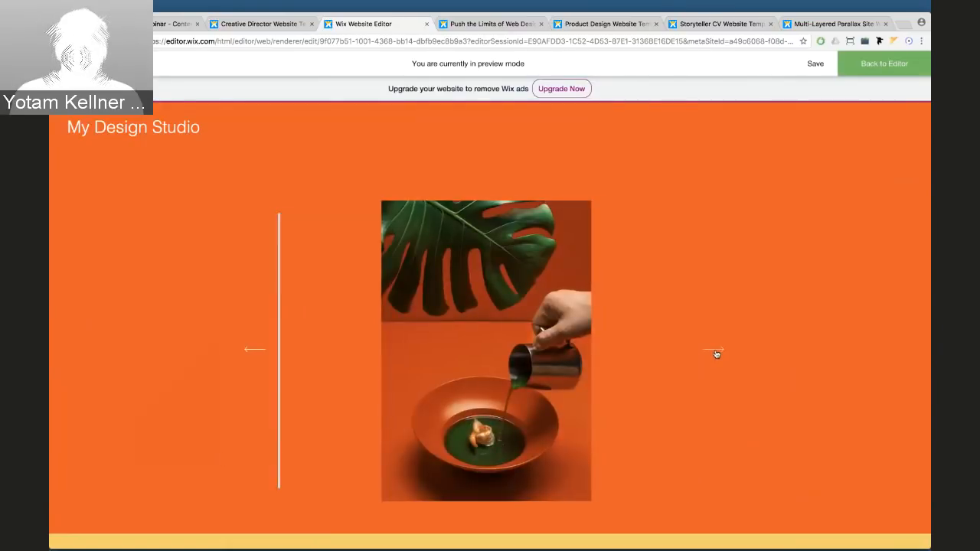
click(715, 352)
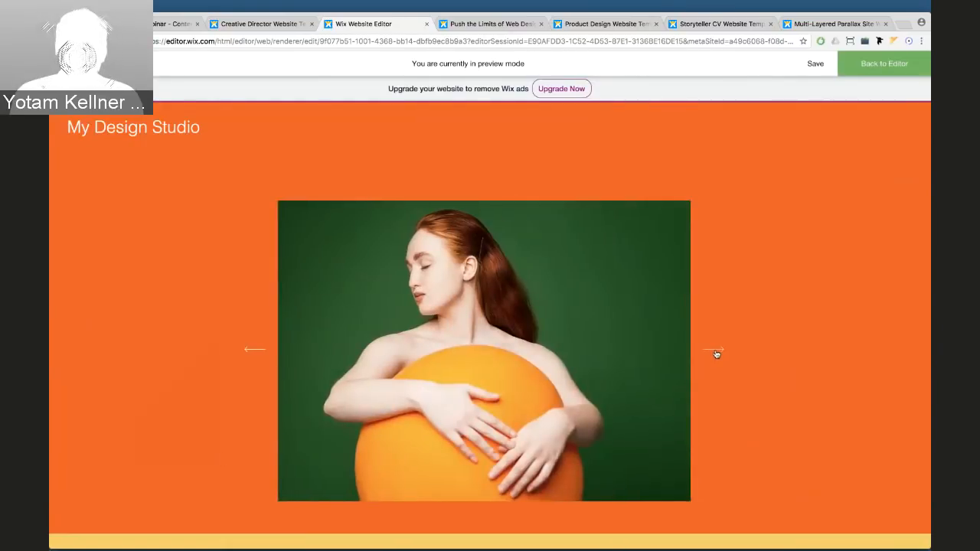
click(883, 64)
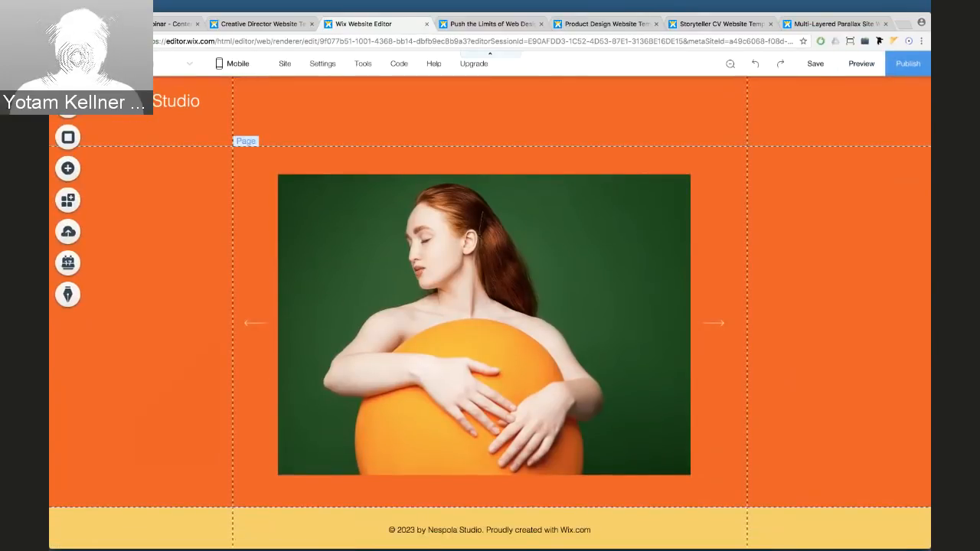
Select the Nespola Studio template's agency description paragraph, then return to the site editor
click(280, 26)
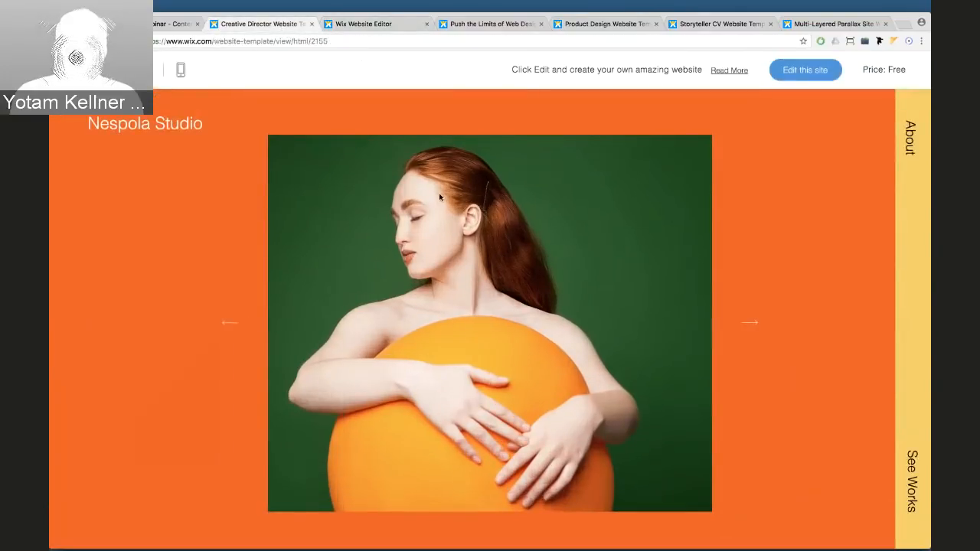
scroll(439, 197, down, 5)
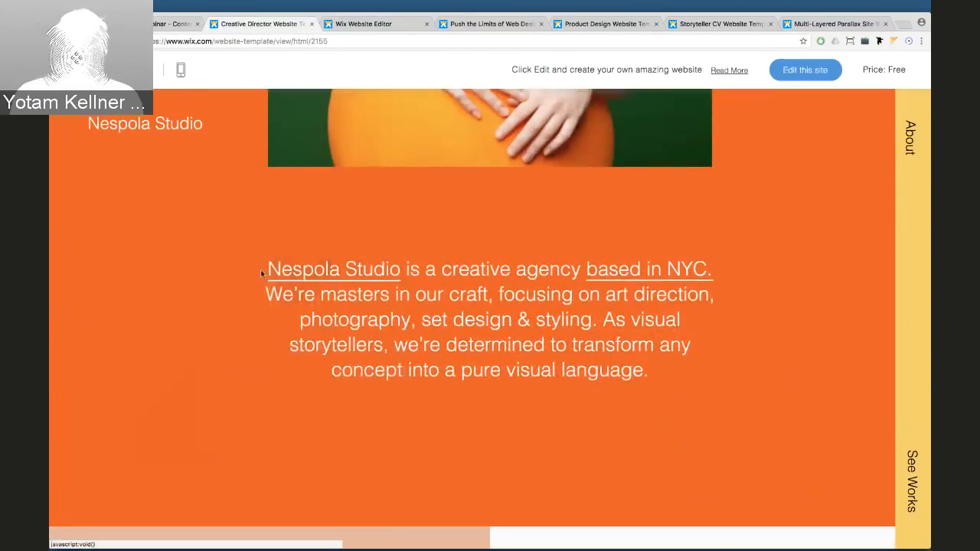
drag(261, 273, 660, 365)
key(super+c)
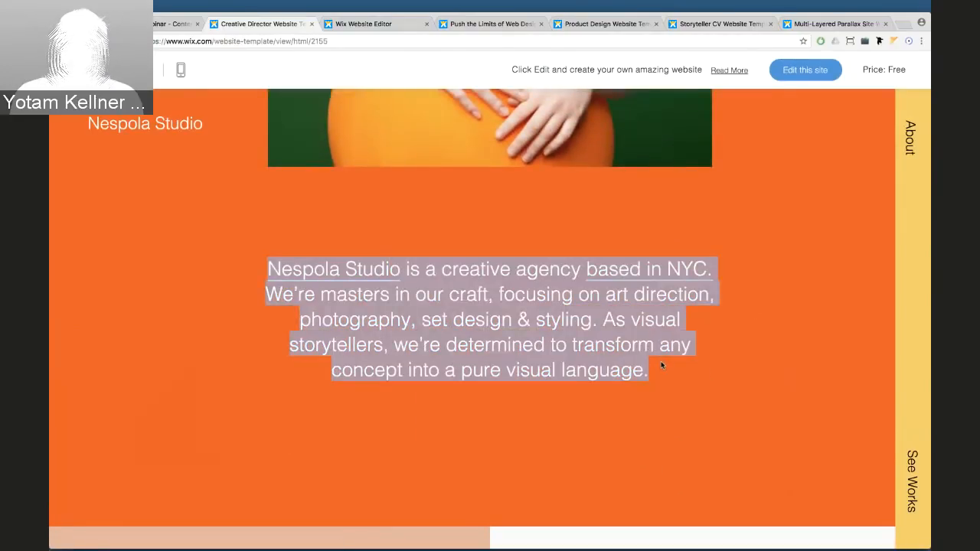
click(370, 25)
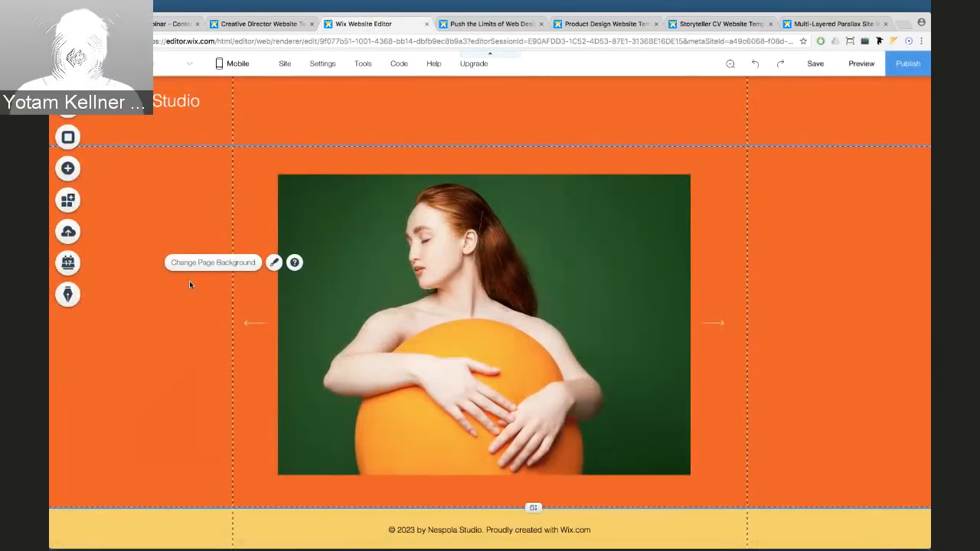
Add a plain black strip below the slideshow and make it taller
click(67, 169)
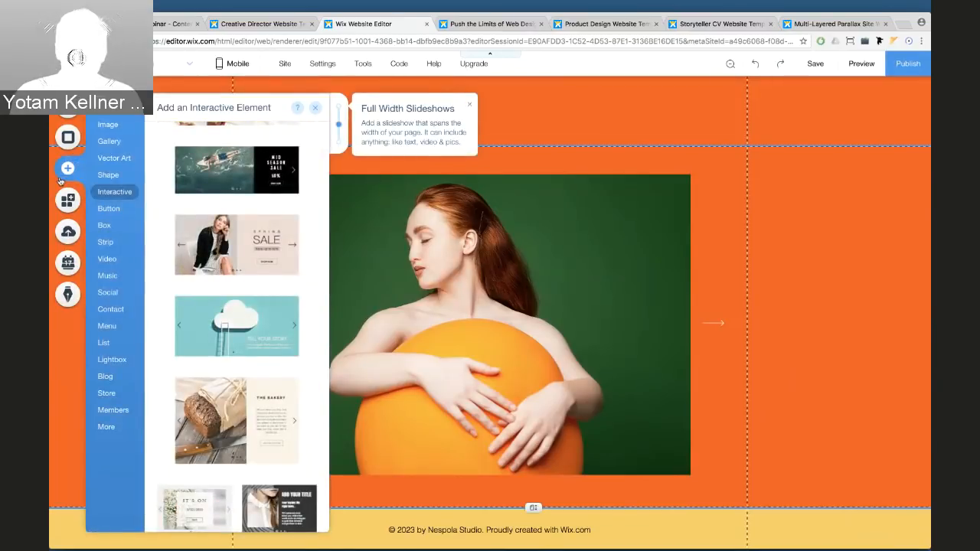
click(105, 242)
scroll(228, 292, down, 15)
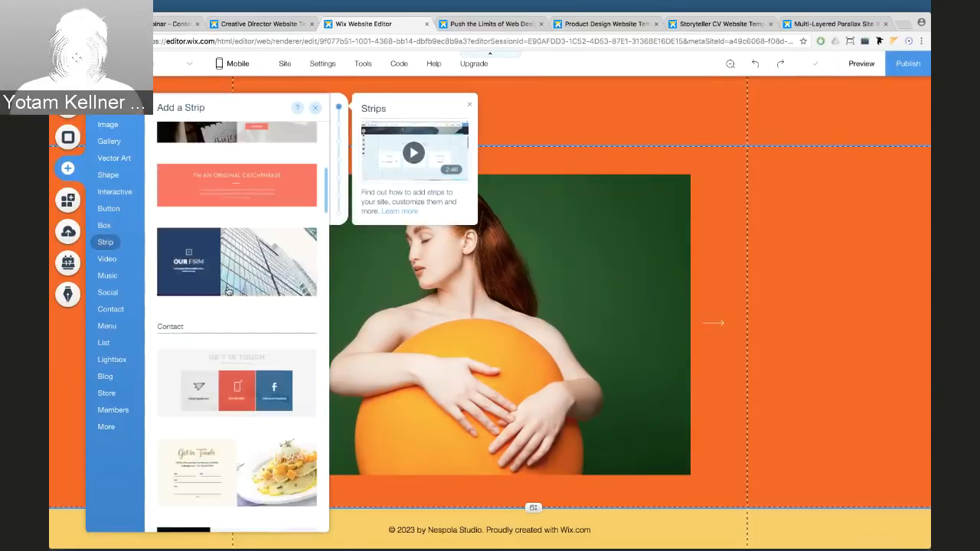
scroll(228, 291, down, 15)
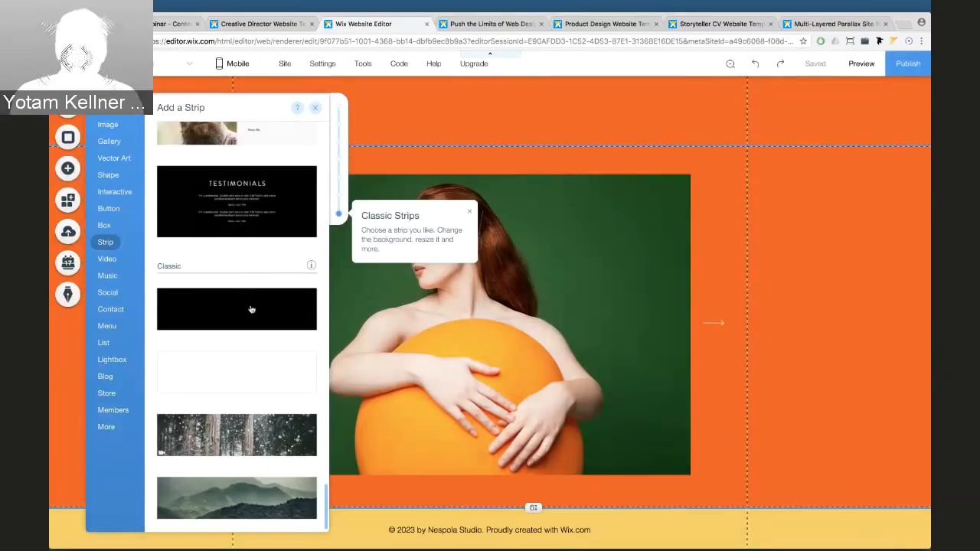
click(251, 309)
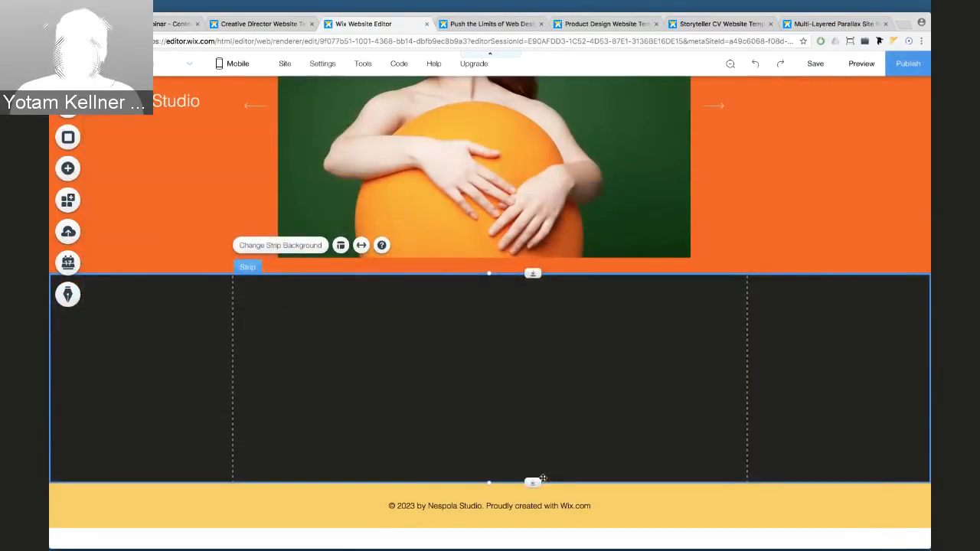
drag(534, 482, 533, 519)
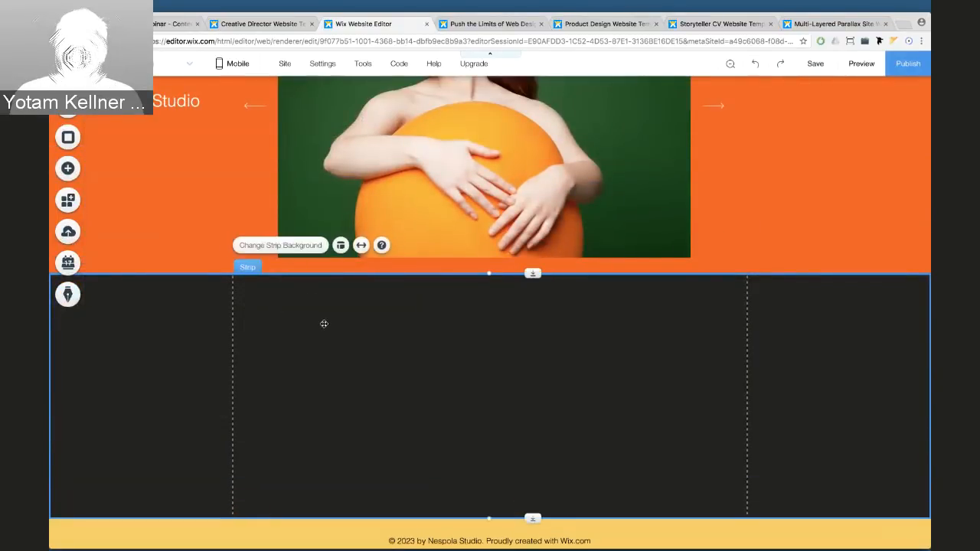
Change the strip's background to solid orange #FB5605
click(287, 245)
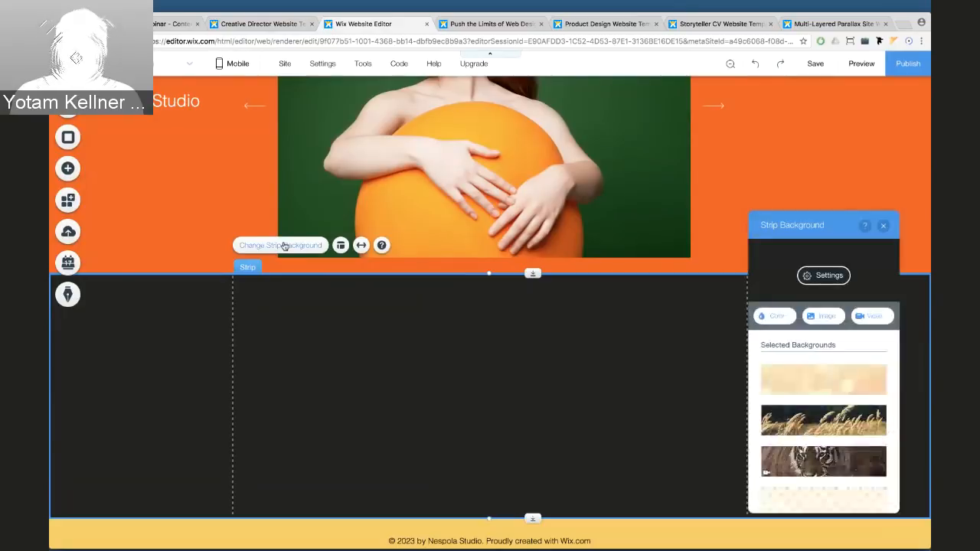
click(762, 317)
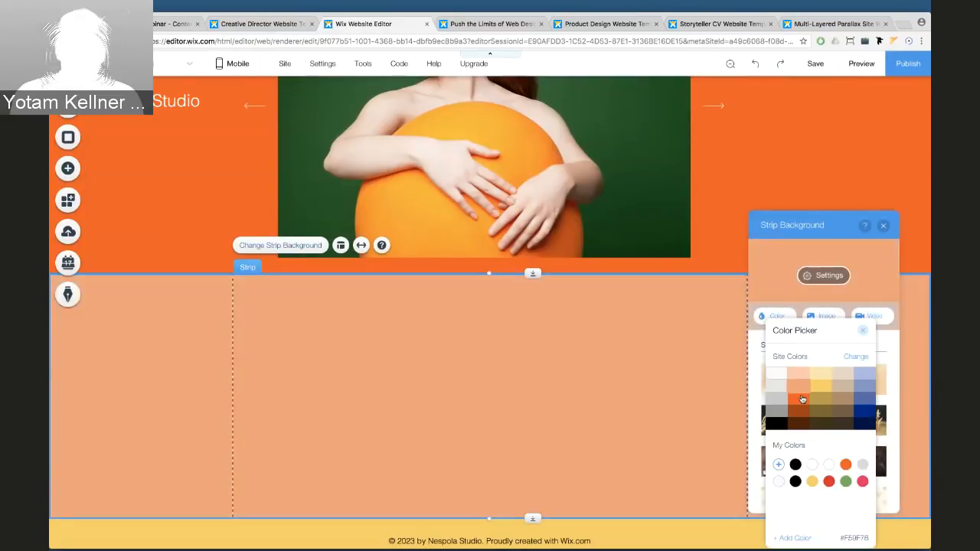
click(799, 398)
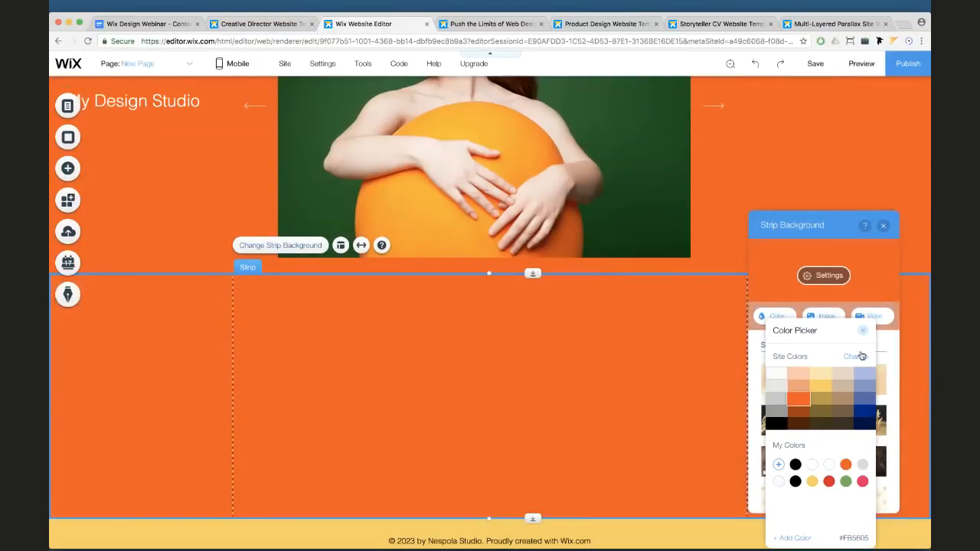
click(863, 331)
click(884, 225)
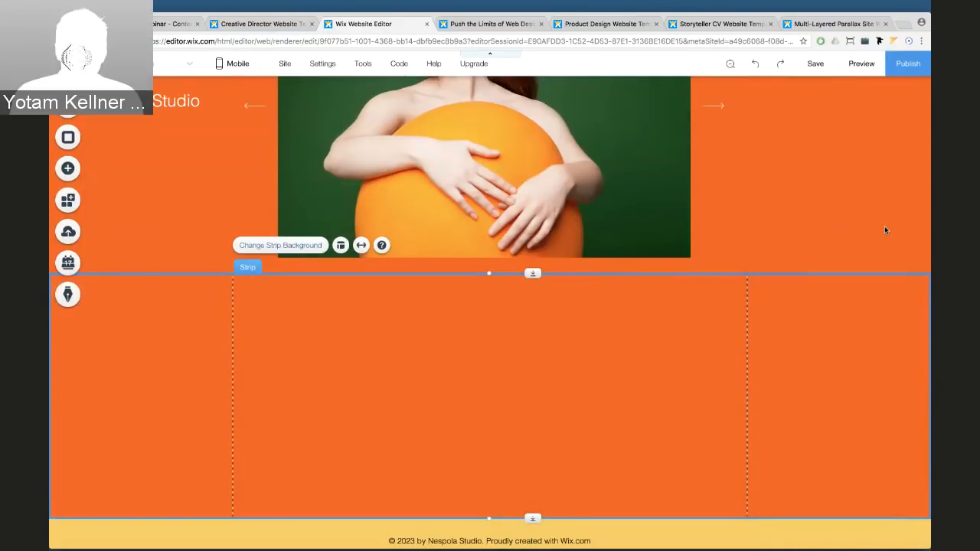
Place a Heading 4 text element inside the orange strip
click(61, 170)
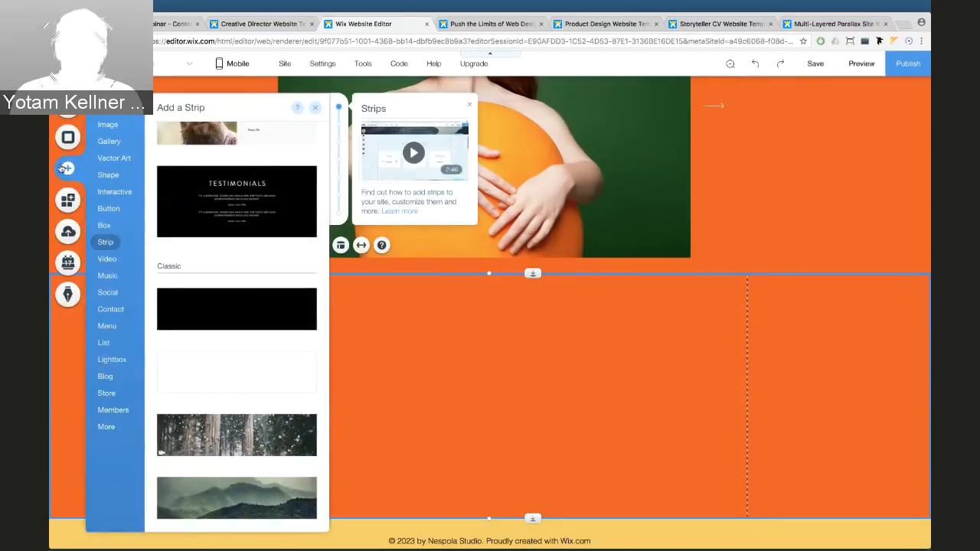
click(106, 108)
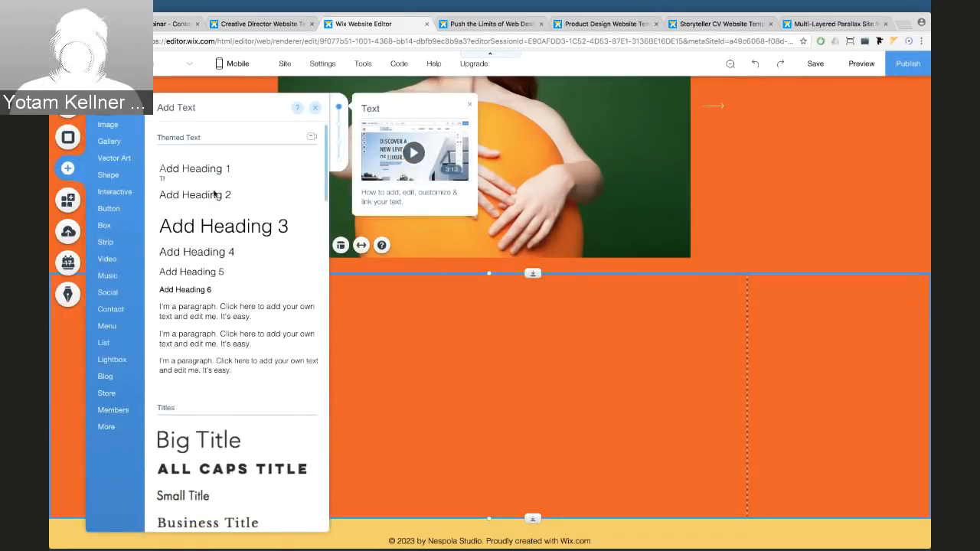
drag(221, 255, 452, 369)
Centre-align the heading text and set its colour to white
double_click(452, 370)
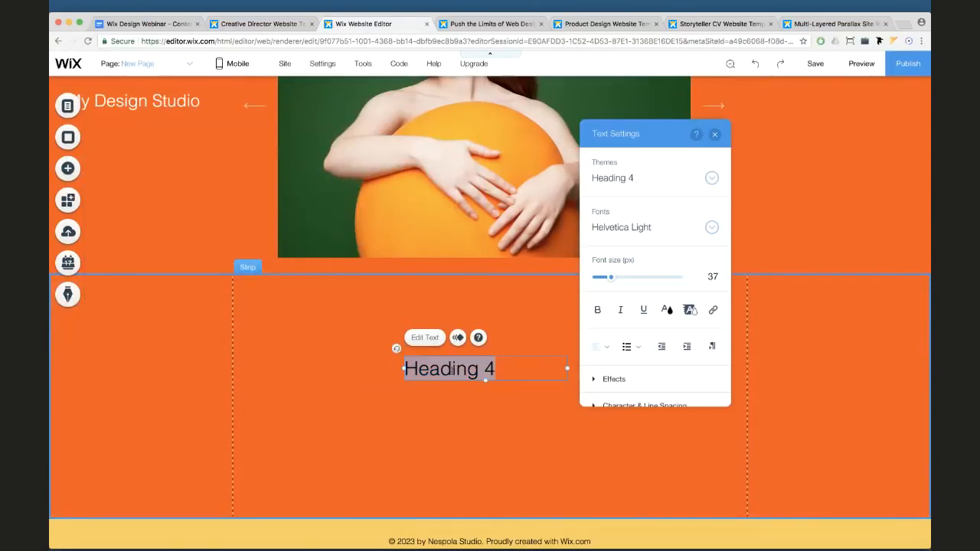
click(605, 347)
click(605, 364)
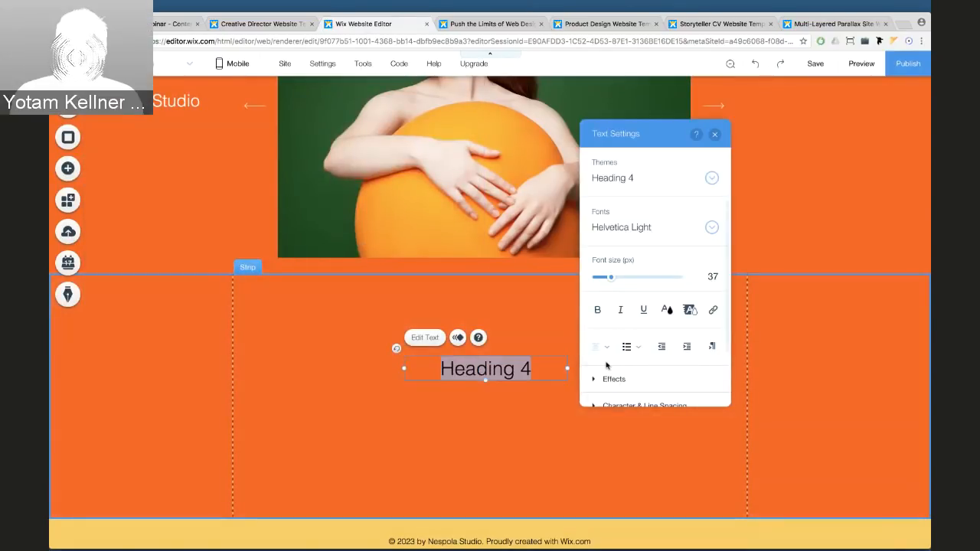
click(672, 316)
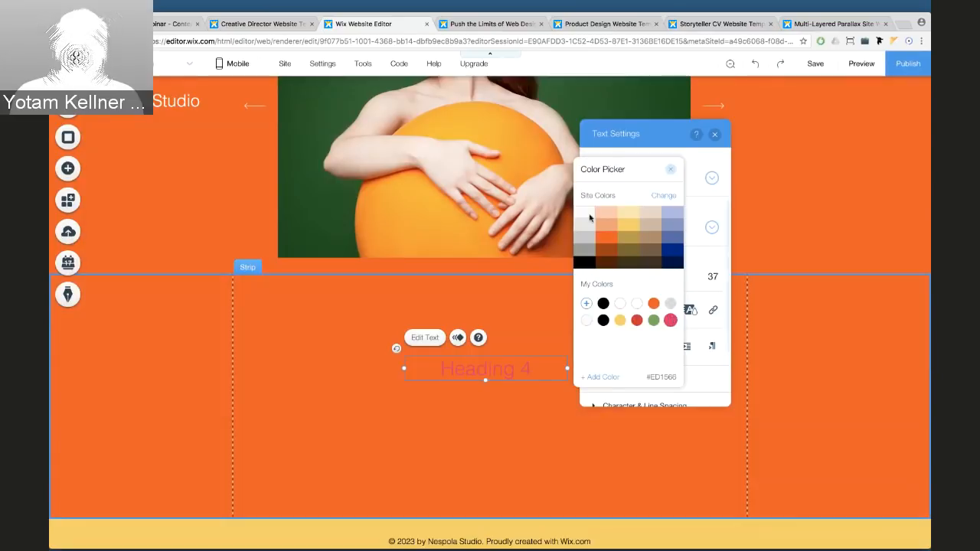
click(670, 170)
click(714, 135)
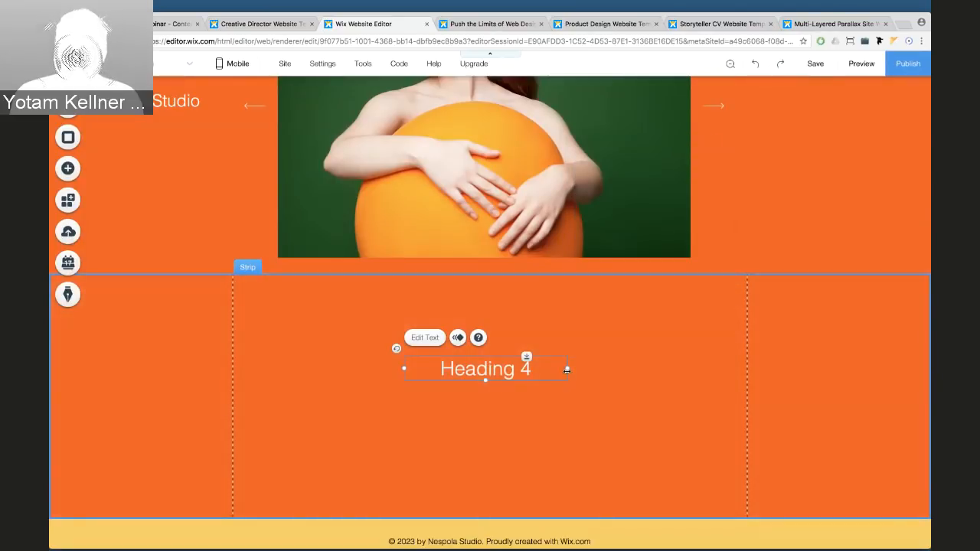
Widen the heading box on both sides and centre it in the strip
drag(618, 367, 738, 367)
drag(404, 368, 268, 368)
drag(427, 366, 427, 364)
Paste the Nespola Studio agency paragraph over the heading, nudge it up, and adjust the strip
double_click(455, 367)
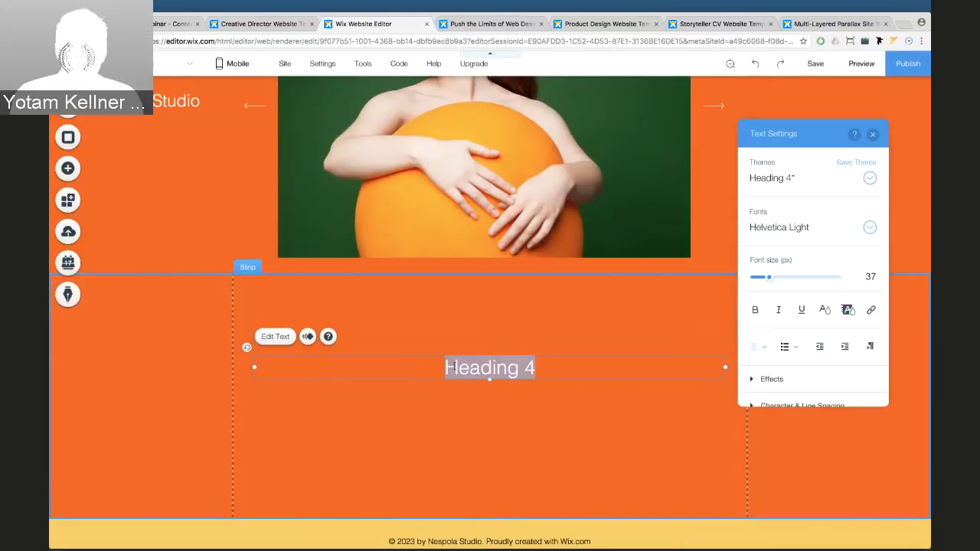
key(super+v)
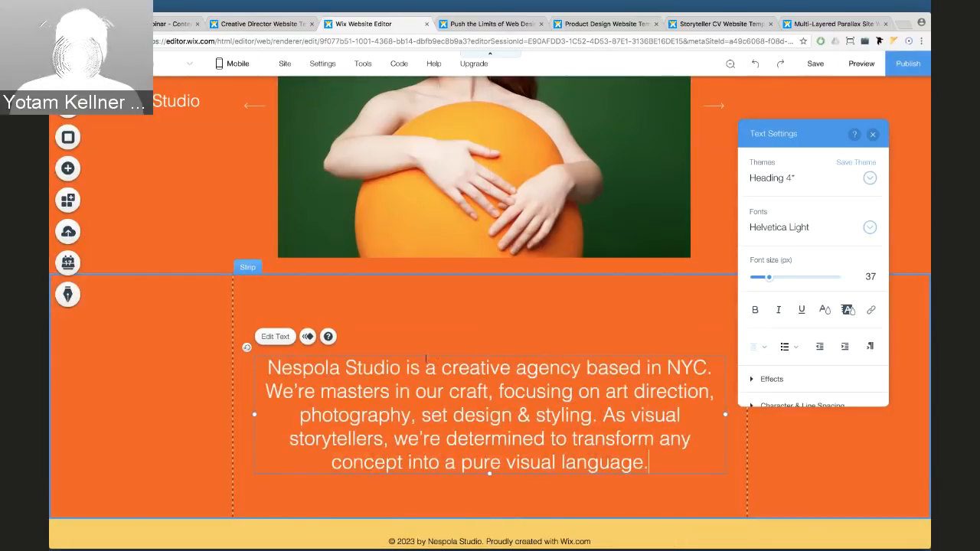
click(427, 334)
click(427, 374)
drag(426, 377, 427, 366)
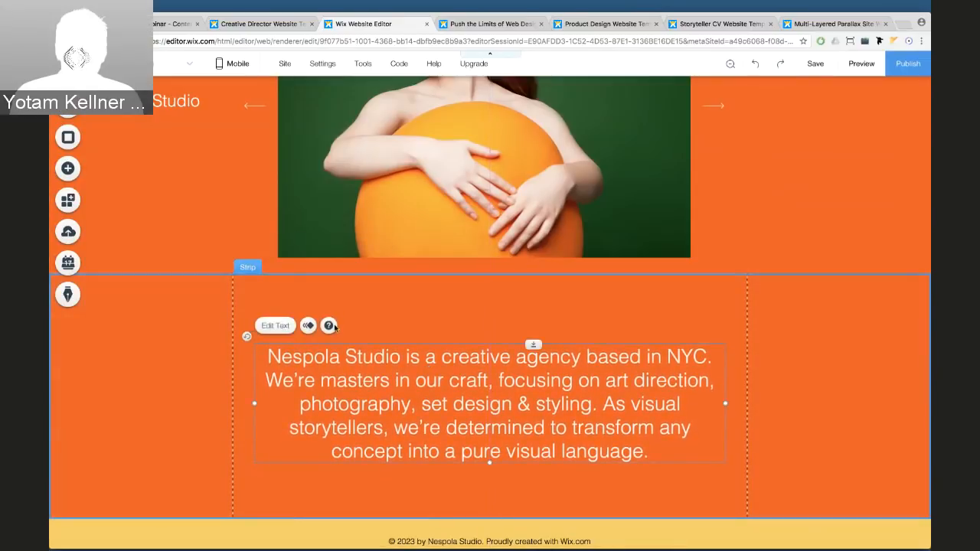
click(267, 293)
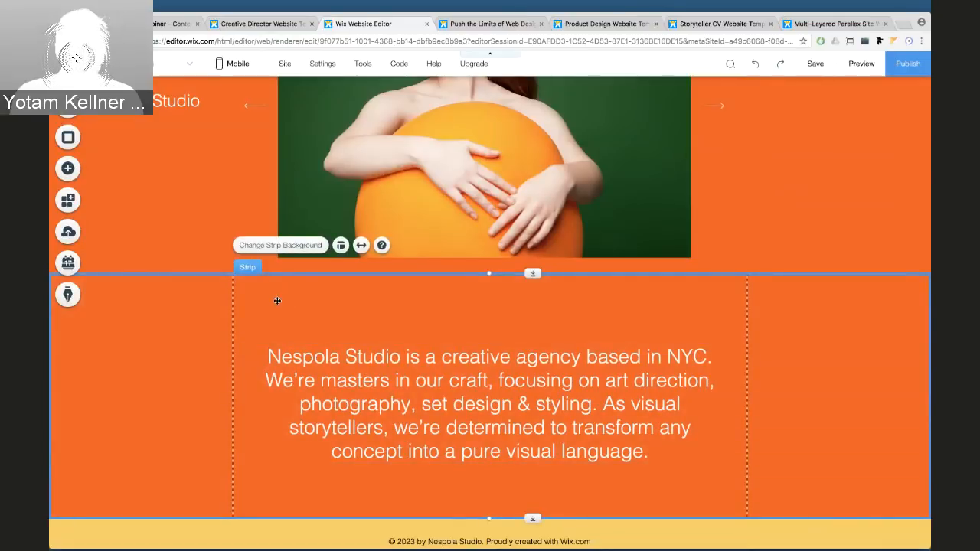
mouse_move(277, 301)
mouse_down()
mouse_move(275, 311)
mouse_move(273, 295)
mouse_up()
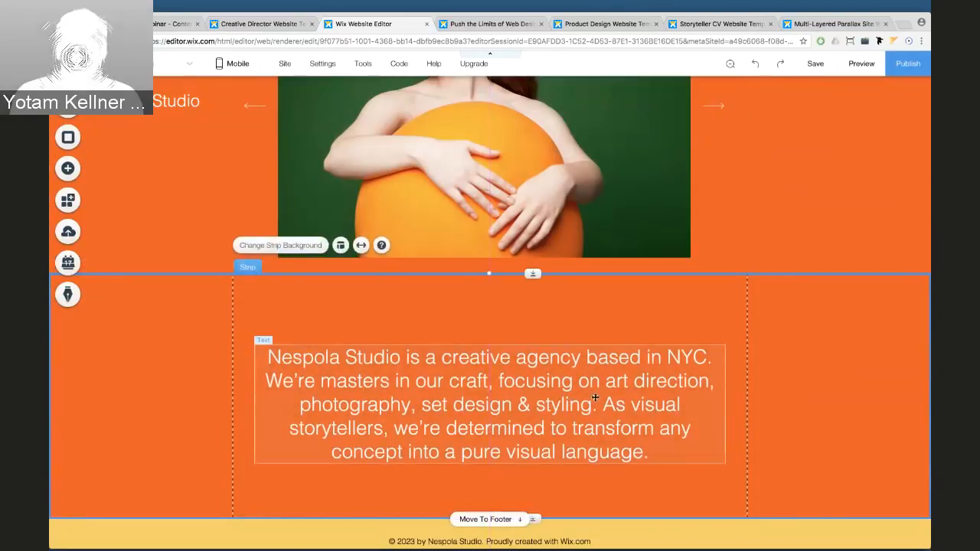
scroll(750, 425, down, 1)
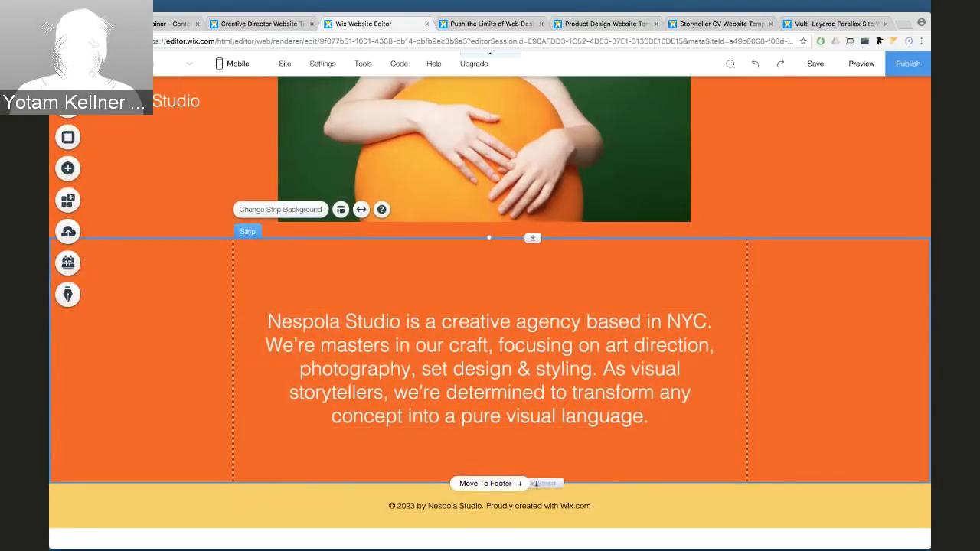
Lengthen the orange strip a few pixels downward so the footer sits lower
drag(535, 484, 534, 492)
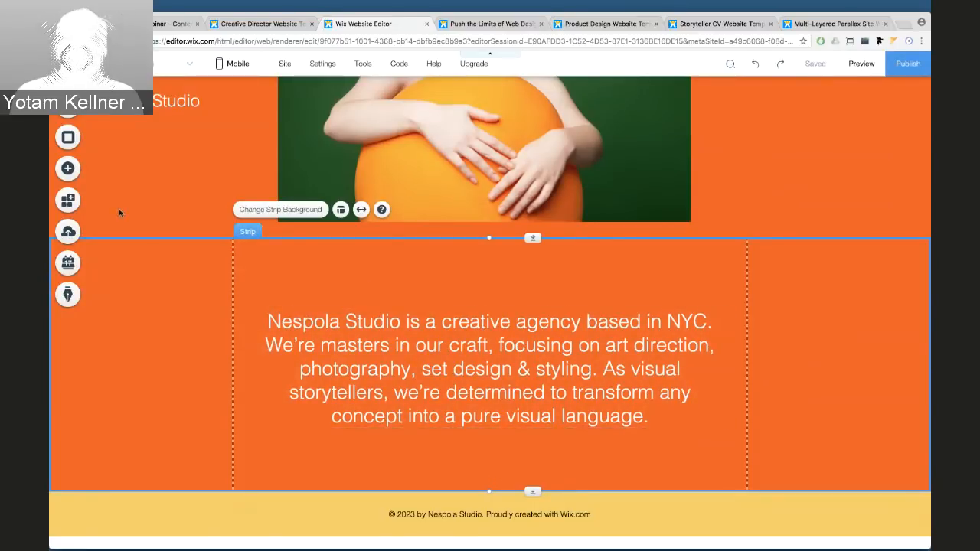
Add a dark classic strip below the orange about-text strip and stretch it taller
click(78, 172)
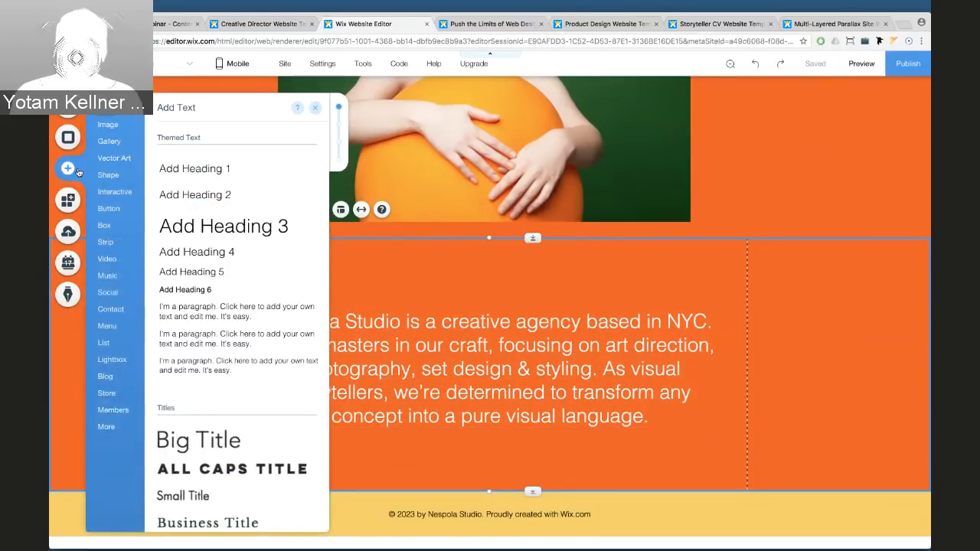
mouse_move(98, 249)
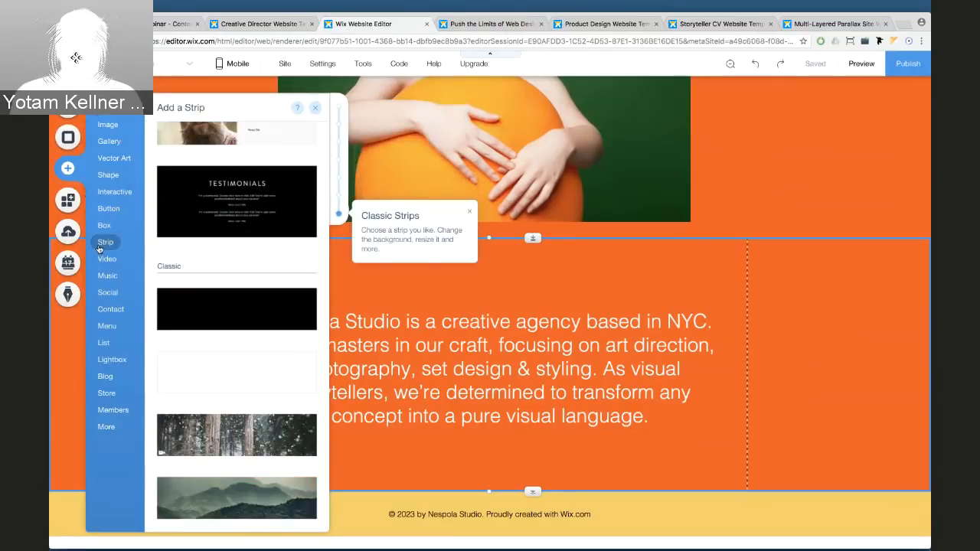
click(238, 308)
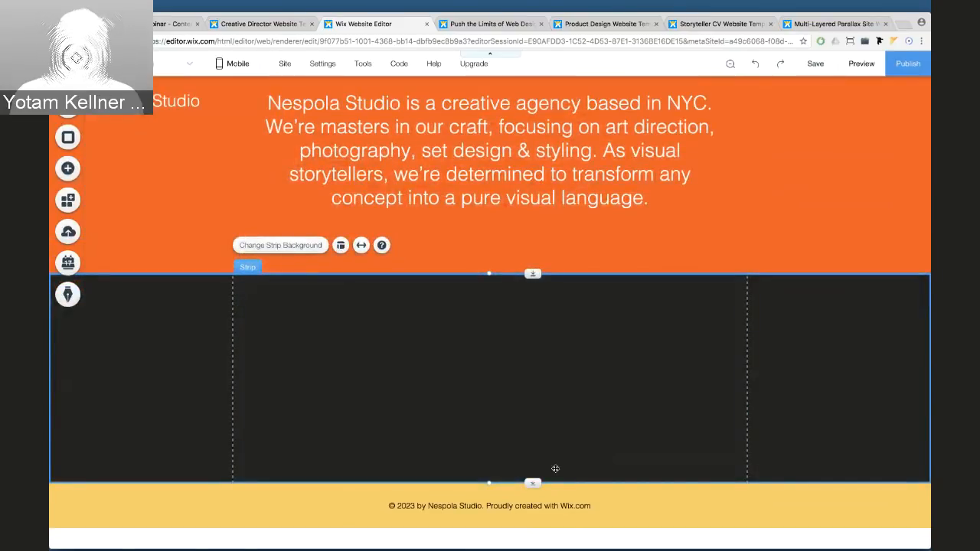
drag(533, 483, 532, 547)
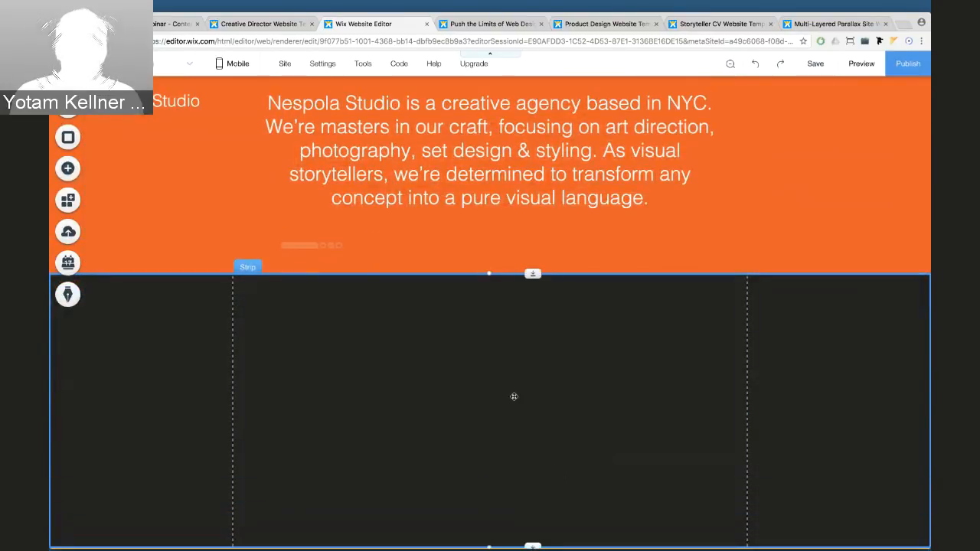
drag(532, 476, 531, 511)
scroll(488, 275, up, 1)
scroll(488, 275, down, 1)
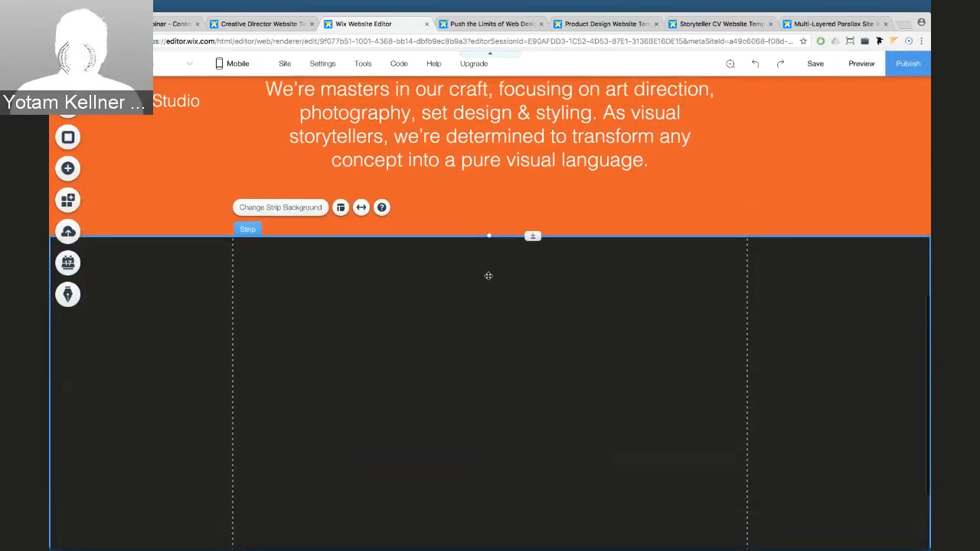
Split the dark strip into two columns and give the right column a white background
click(342, 209)
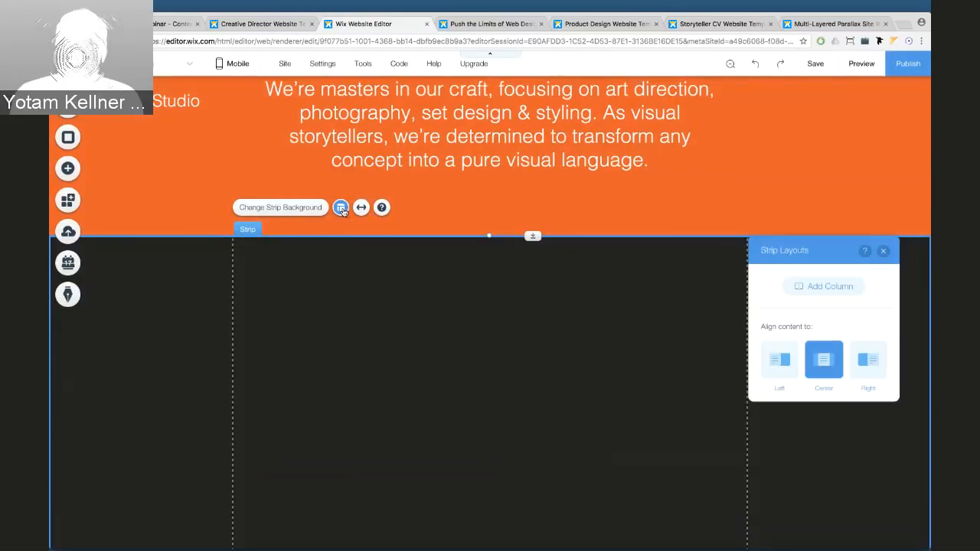
click(800, 284)
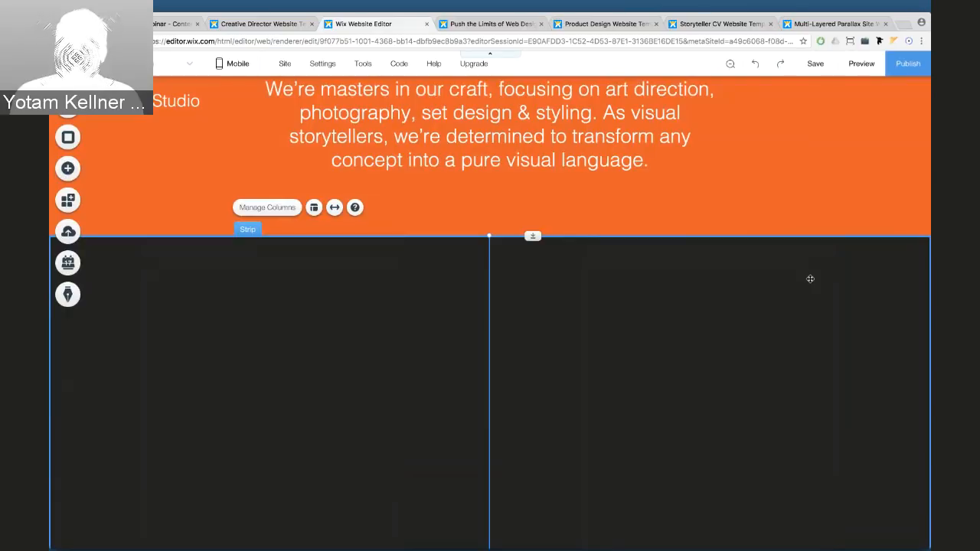
click(610, 307)
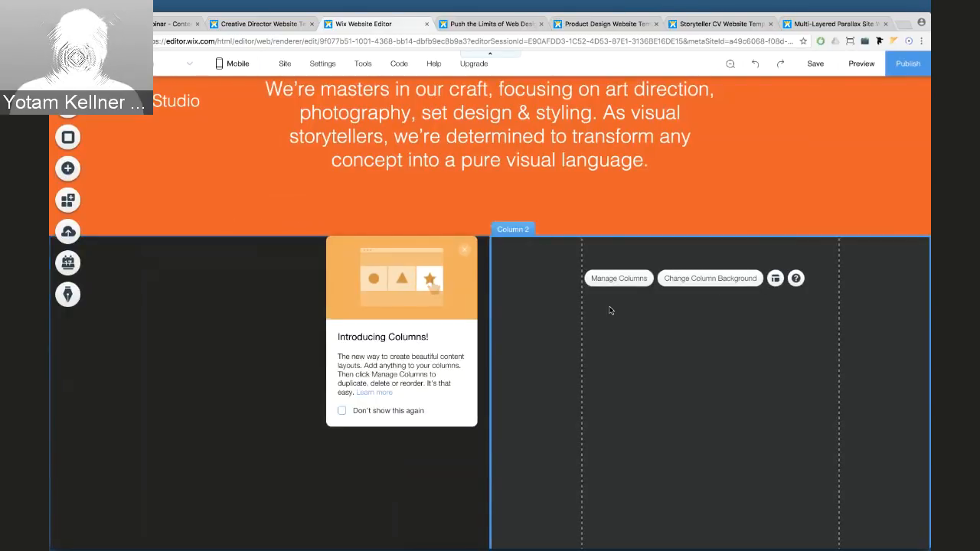
click(692, 280)
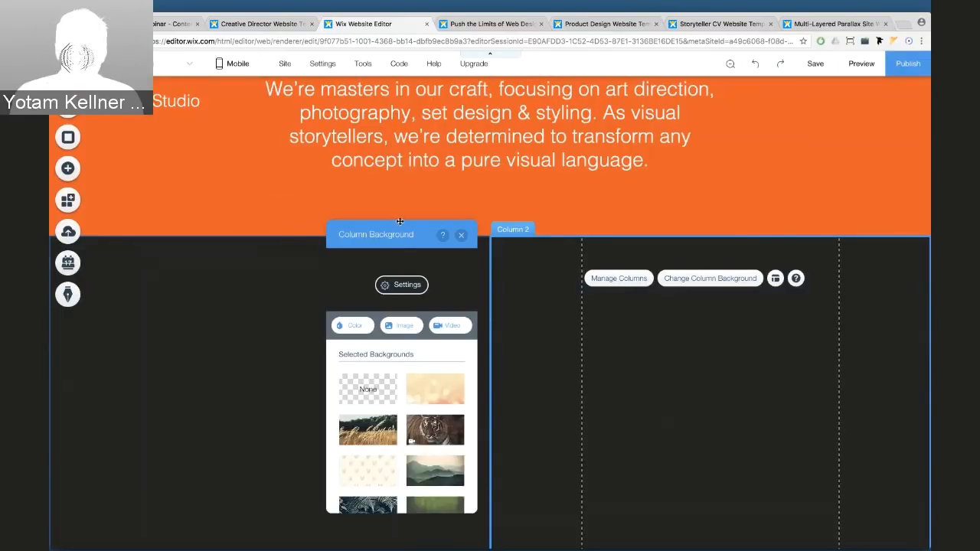
drag(394, 229, 367, 201)
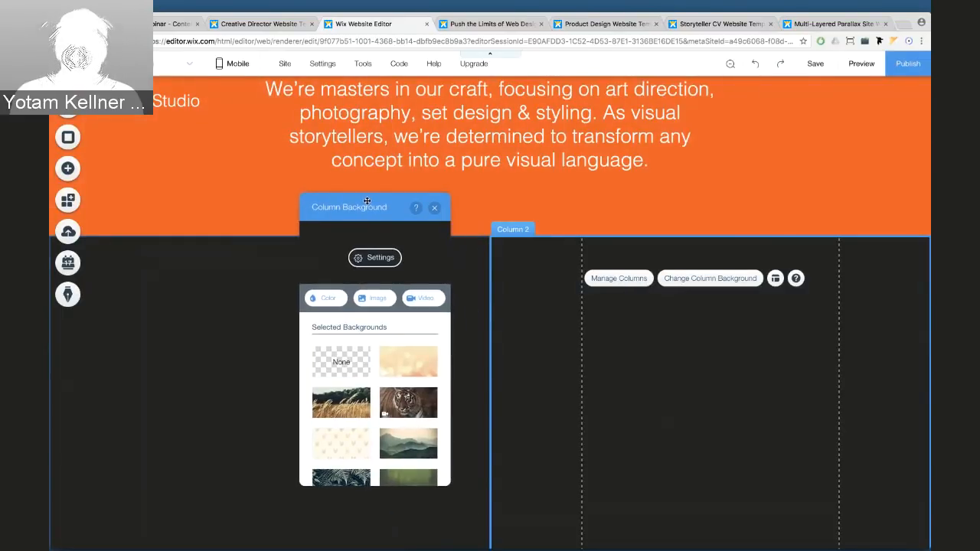
click(324, 298)
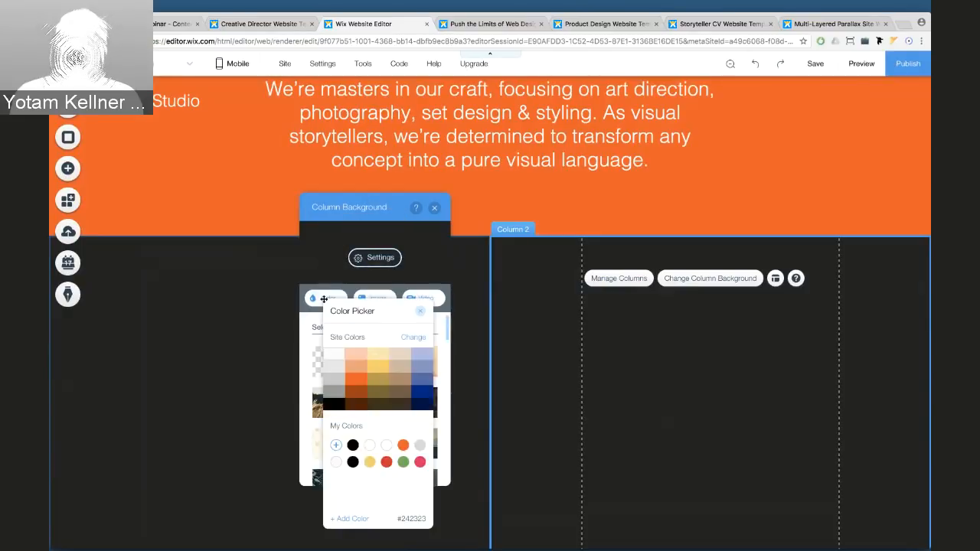
click(333, 353)
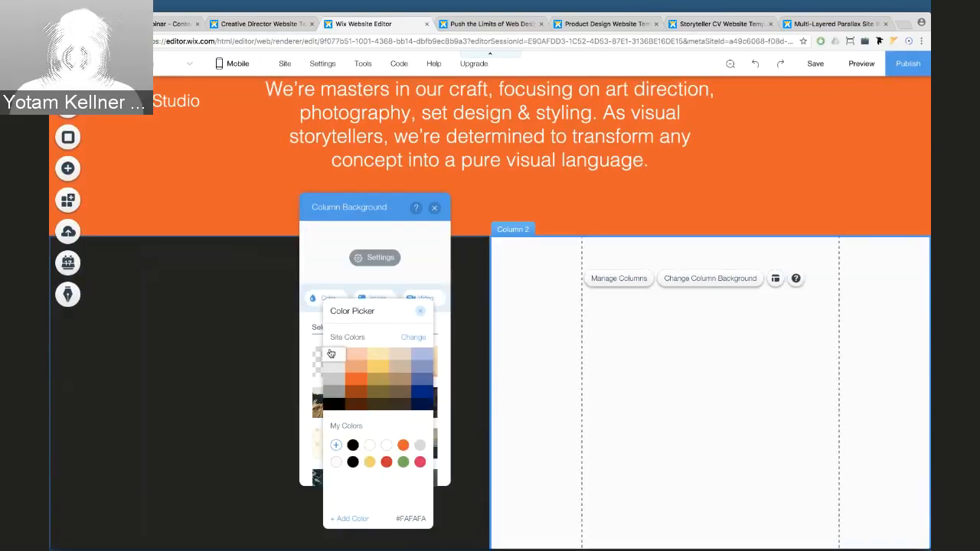
click(421, 314)
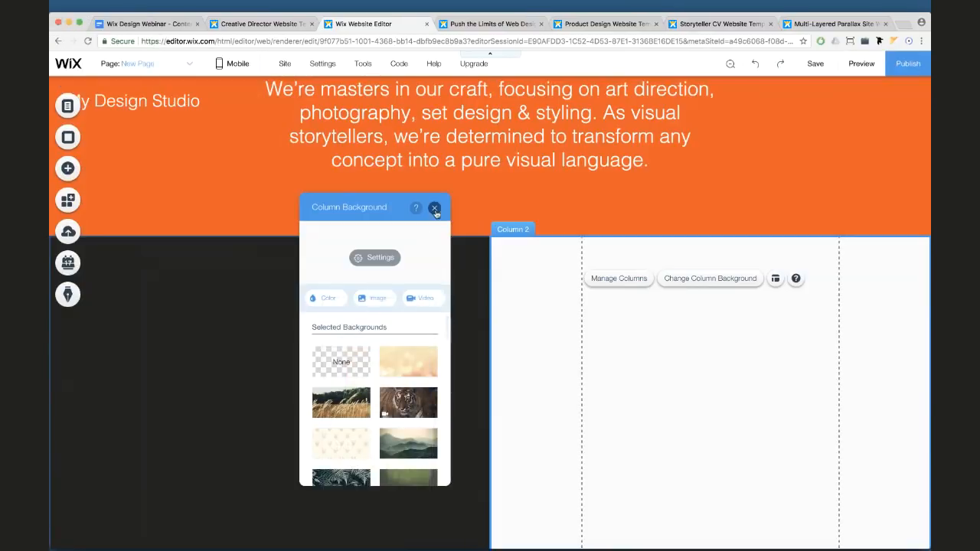
click(434, 208)
Give the left column a light peach background
click(279, 274)
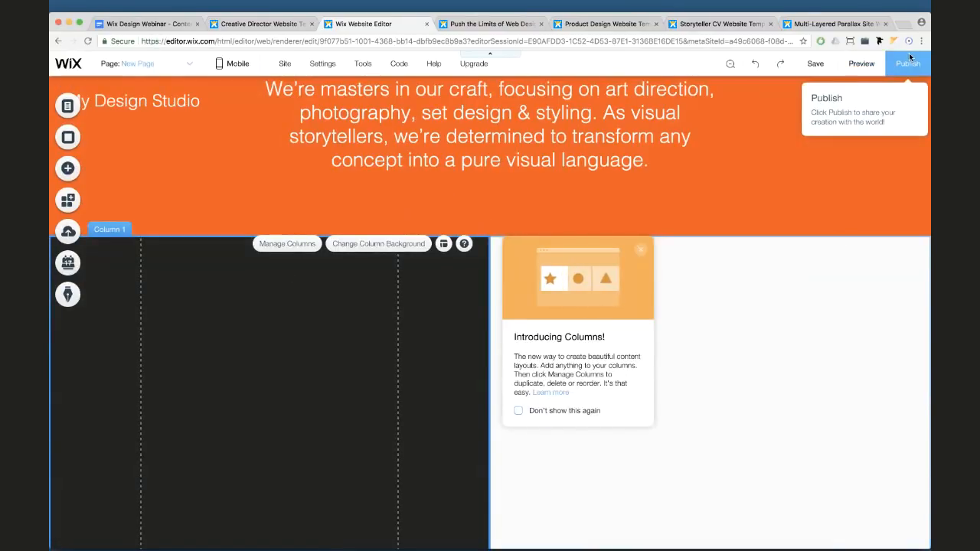
click(378, 244)
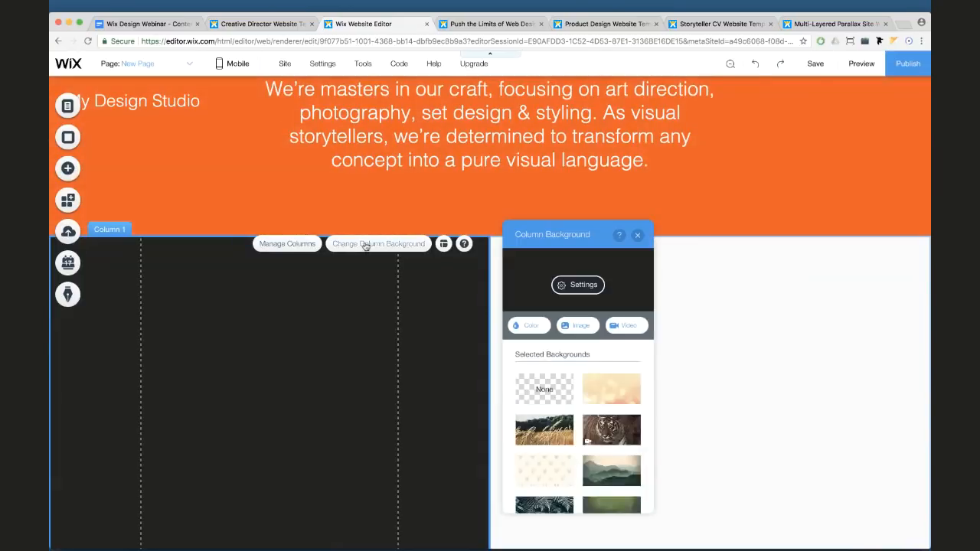
click(528, 327)
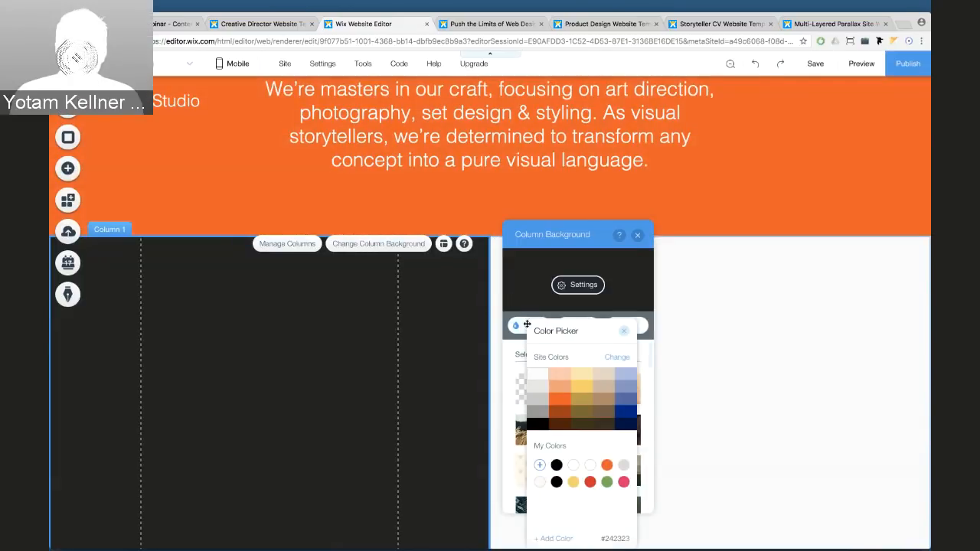
click(559, 373)
click(625, 330)
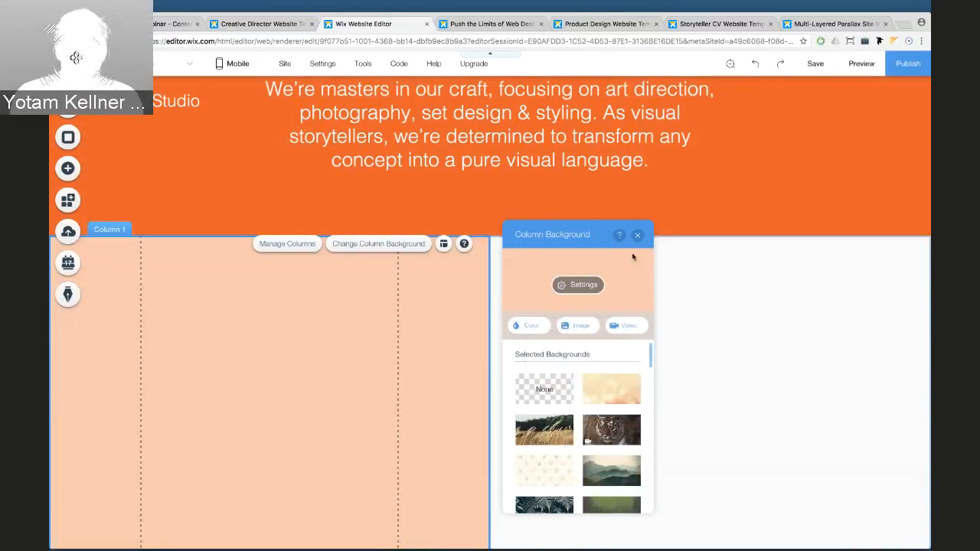
click(637, 235)
Drag the two-column strip's bottom edge down to make it taller
click(577, 288)
scroll(577, 290, down, 1)
scroll(578, 291, down, 1)
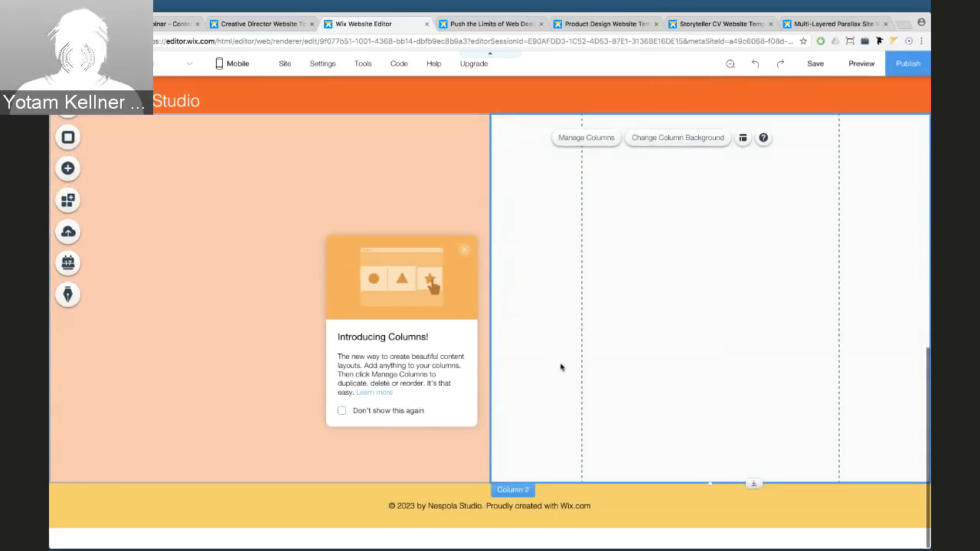
drag(710, 489, 709, 545)
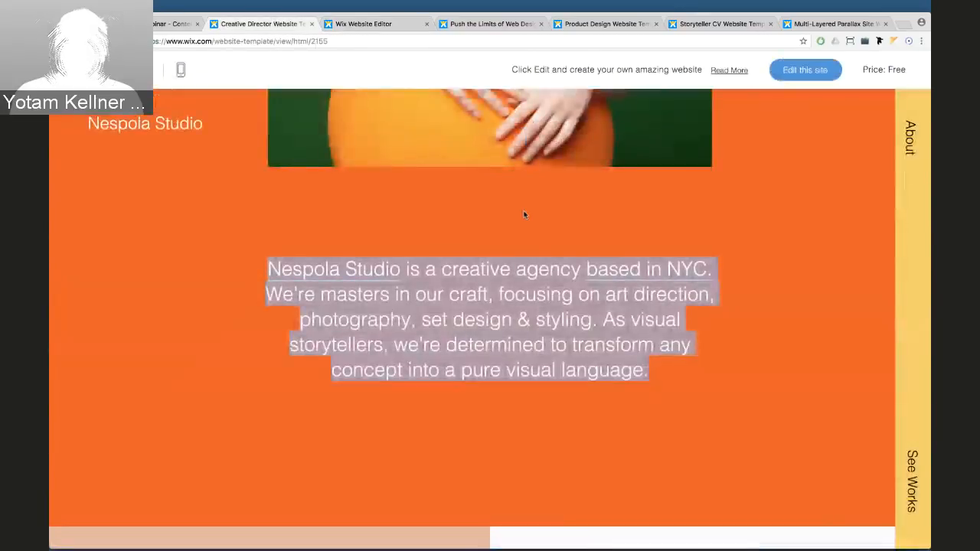
click(260, 24)
Scroll the template preview to The Wonders section with its two portraits, then return to the editor
scroll(525, 222, down, 5)
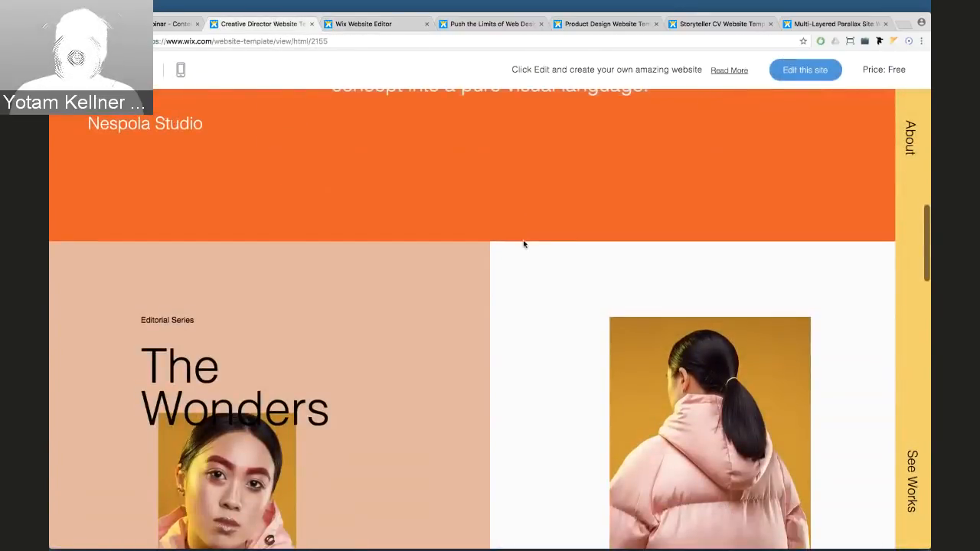
scroll(523, 243, down, 3)
scroll(373, 298, down, 1)
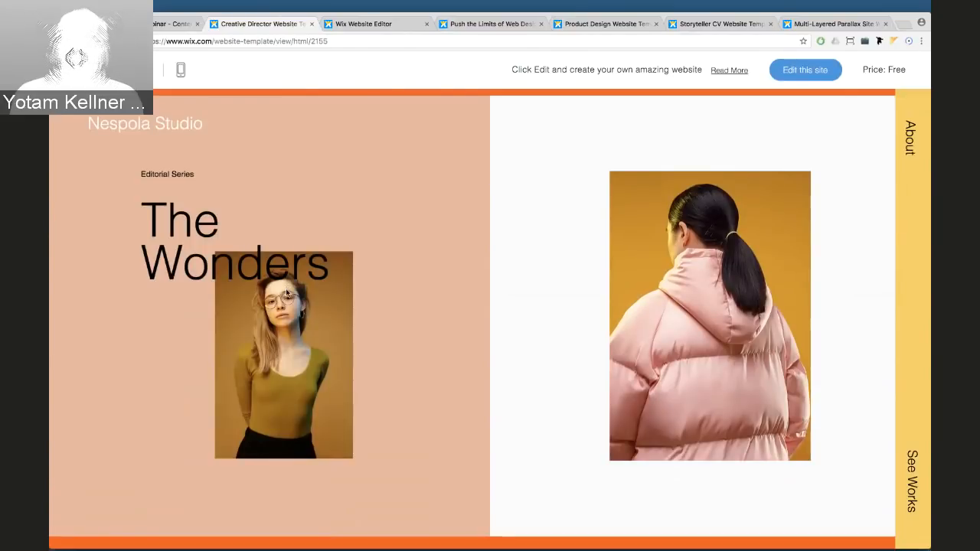
scroll(286, 292, up, 5)
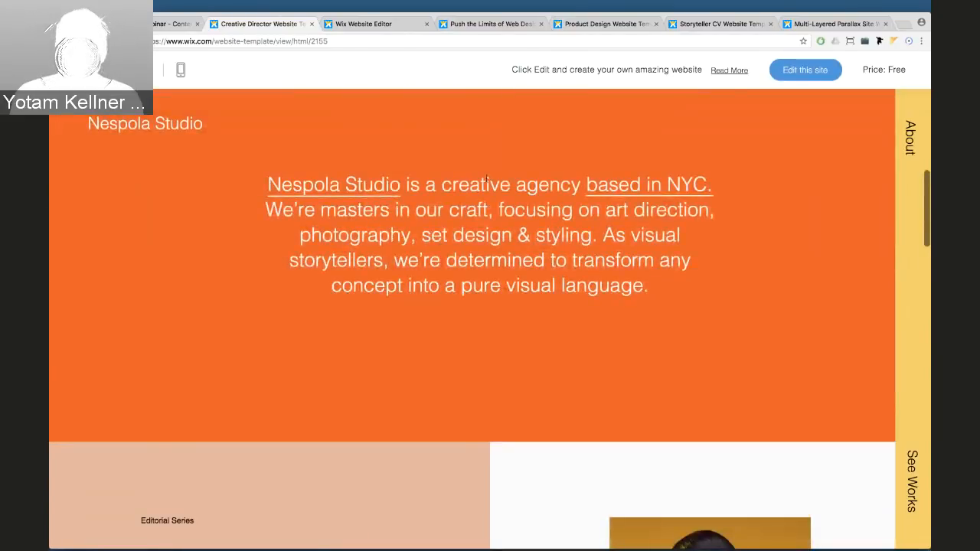
scroll(286, 292, up, 2)
scroll(285, 291, down, 3)
scroll(487, 181, down, 4)
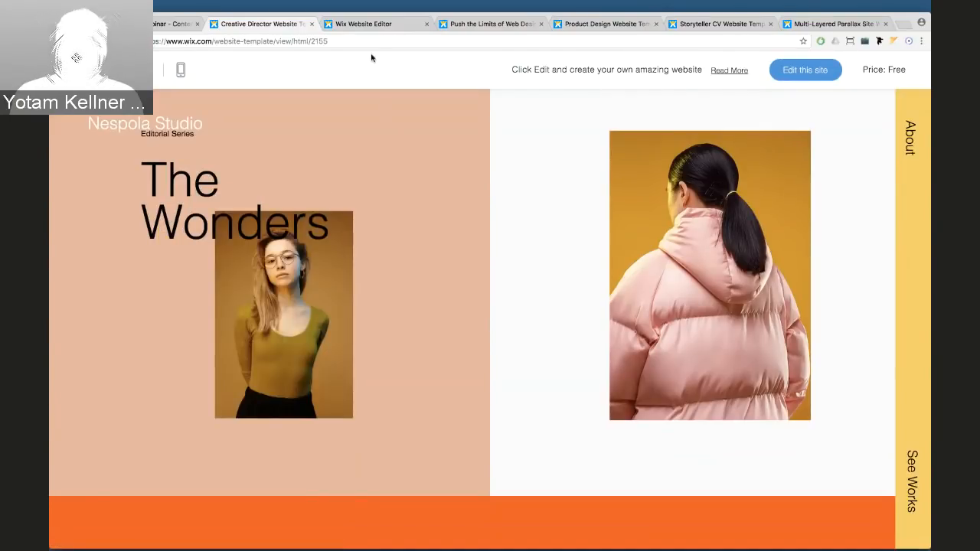
click(362, 26)
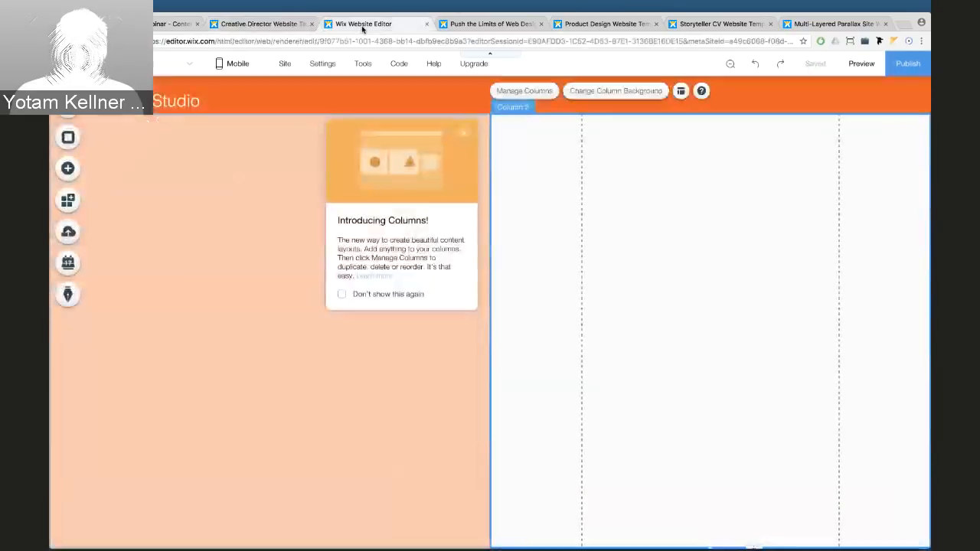
Add the pink-jacket photo from the uploaded images library to the page
click(464, 133)
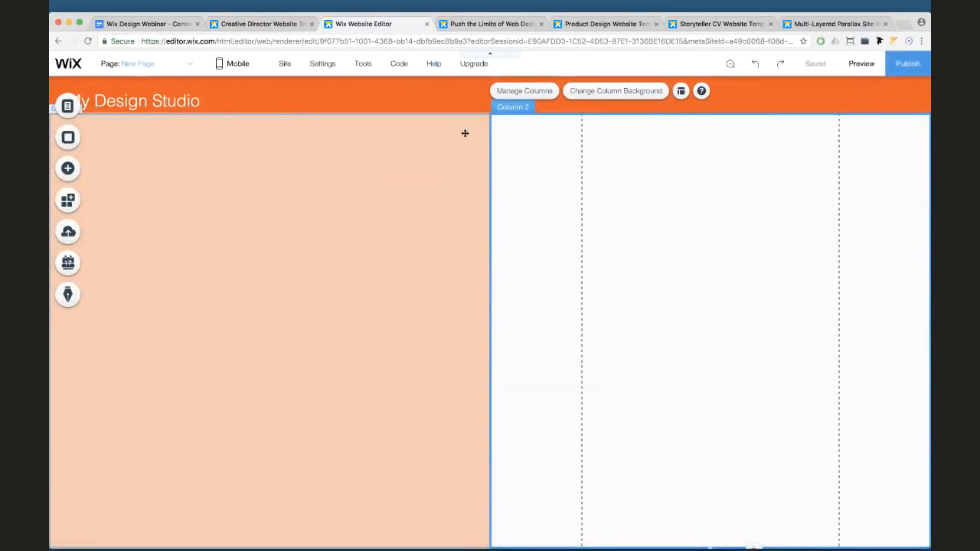
scroll(411, 191, down, 3)
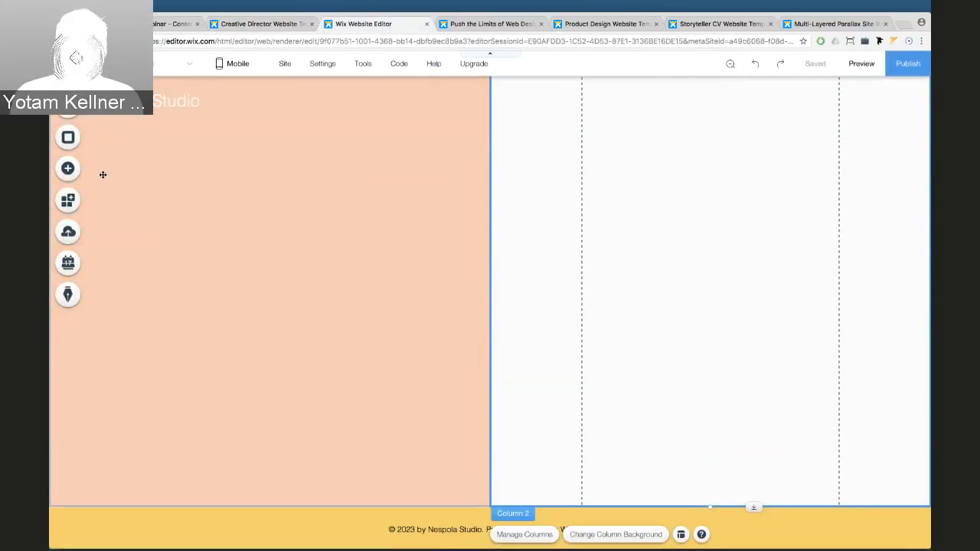
click(68, 168)
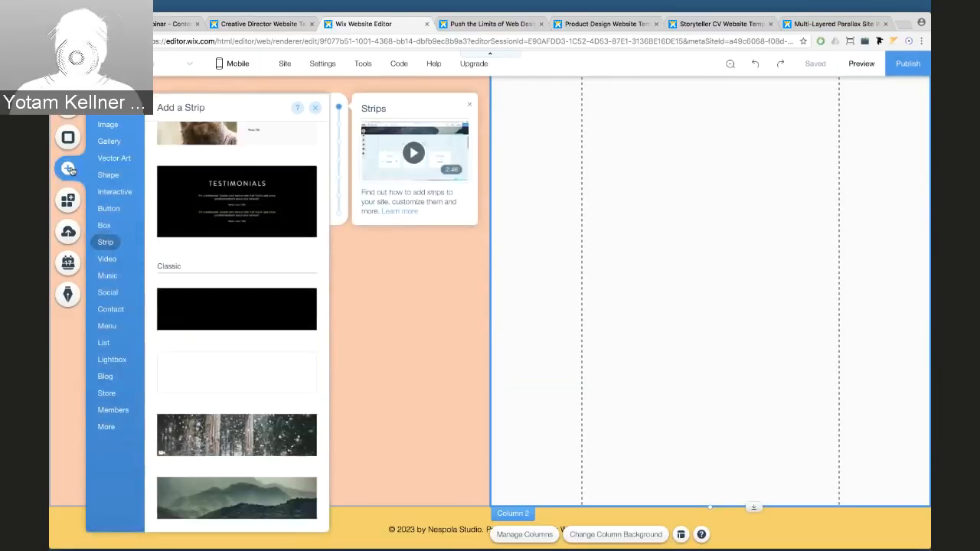
click(116, 126)
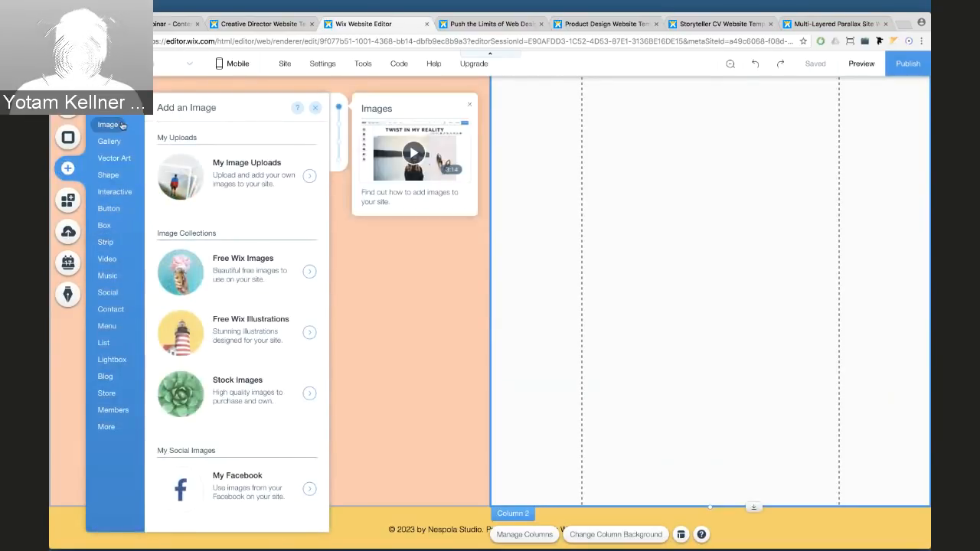
click(206, 176)
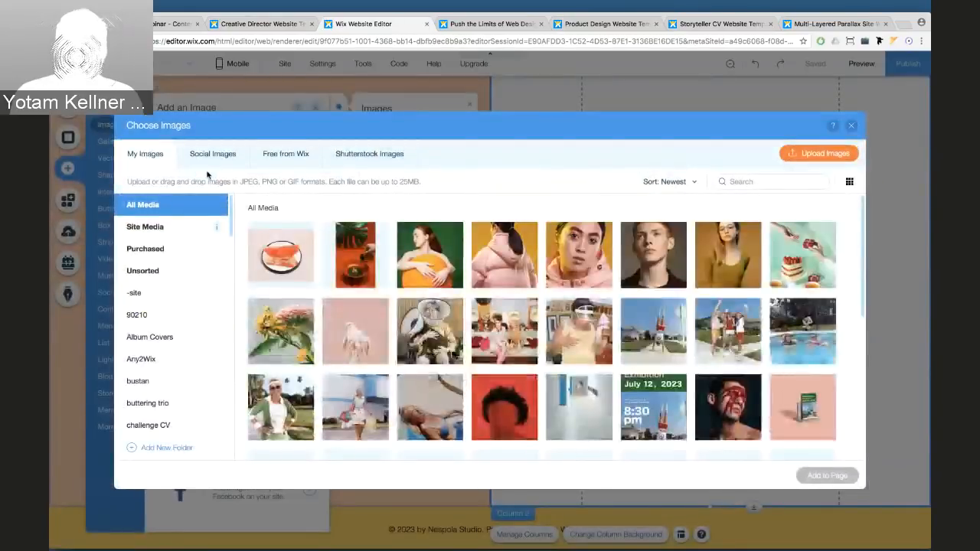
click(504, 255)
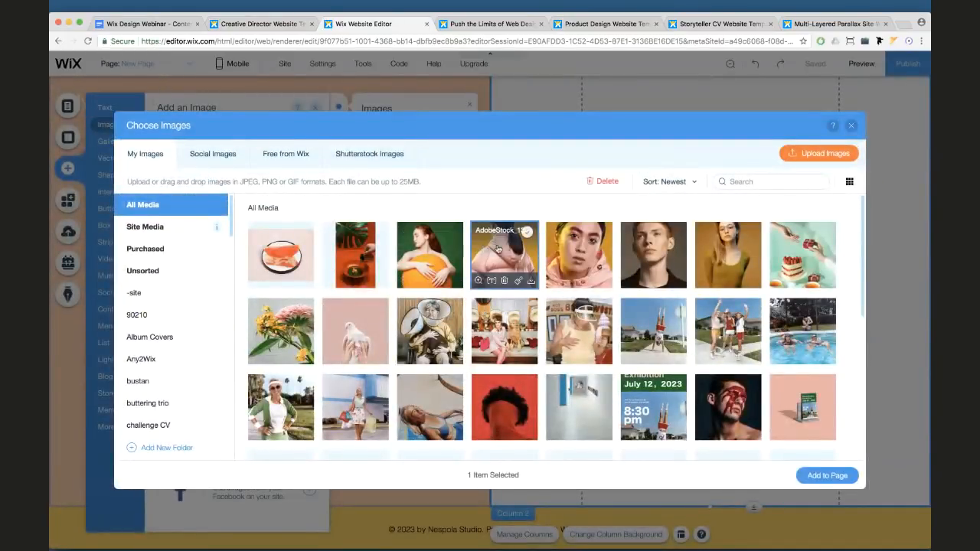
click(823, 474)
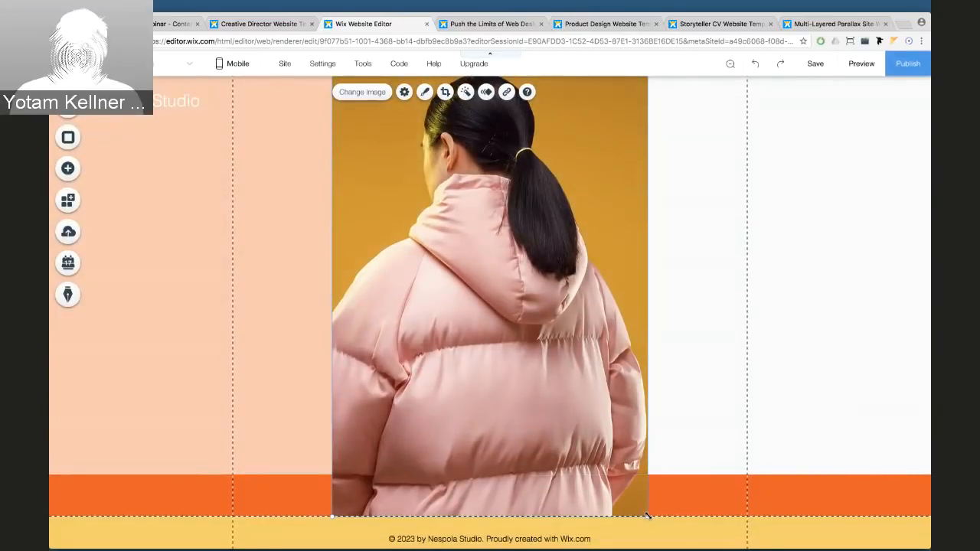
Resize the pink-jacket photo and centre it inside the white right column
drag(647, 515, 502, 307)
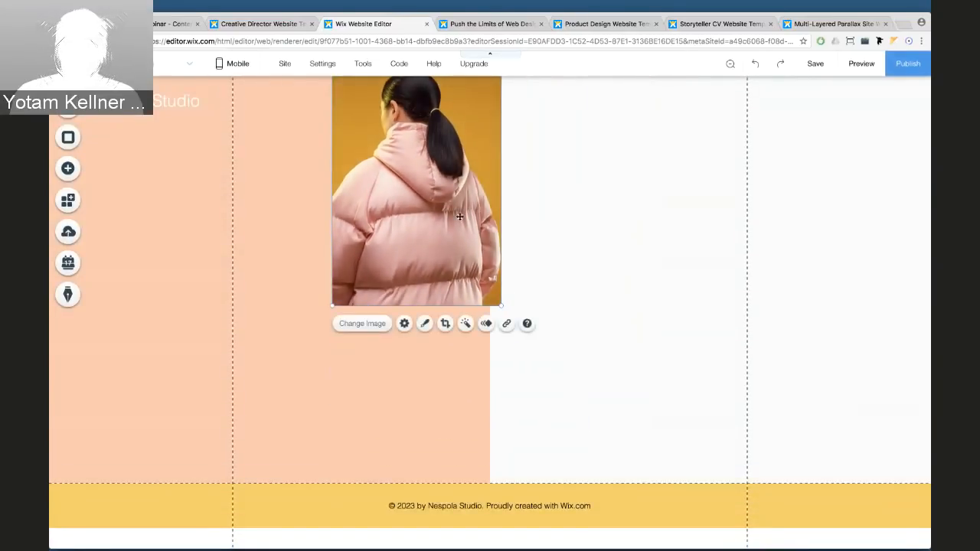
drag(460, 217, 728, 413)
mouse_move(699, 283)
mouse_down()
mouse_move(709, 316)
mouse_move(686, 286)
mouse_up()
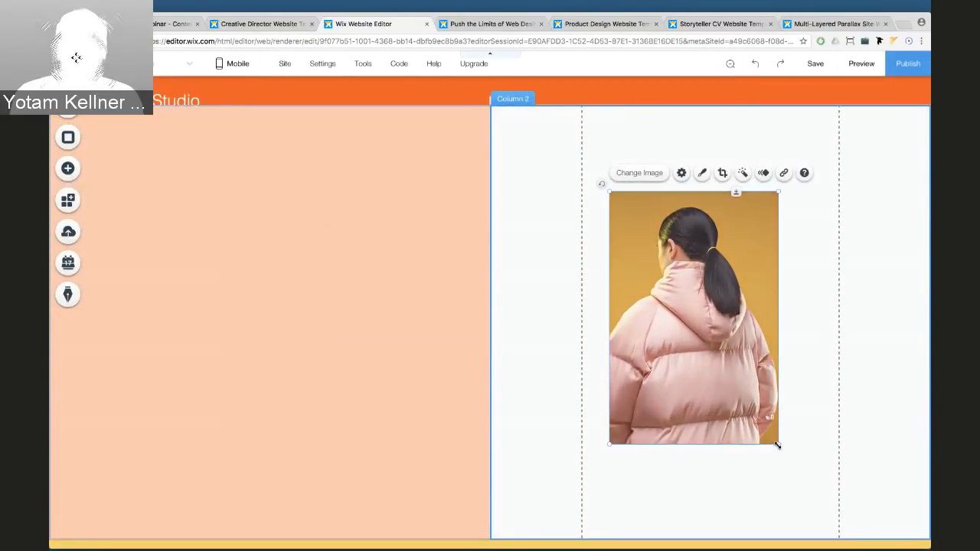
drag(777, 445, 801, 479)
drag(742, 390, 746, 379)
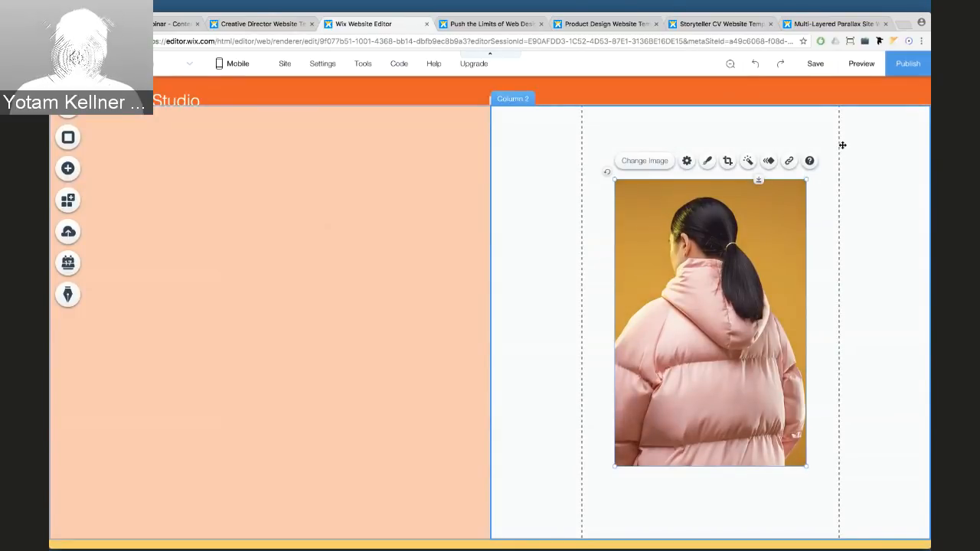
drag(733, 226, 733, 225)
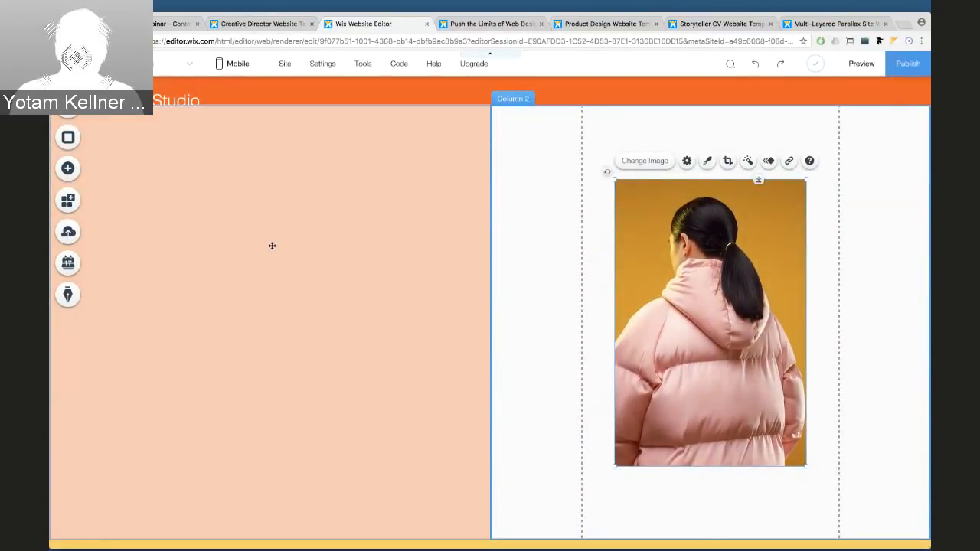
scroll(272, 245, up, 2)
scroll(272, 245, down, 3)
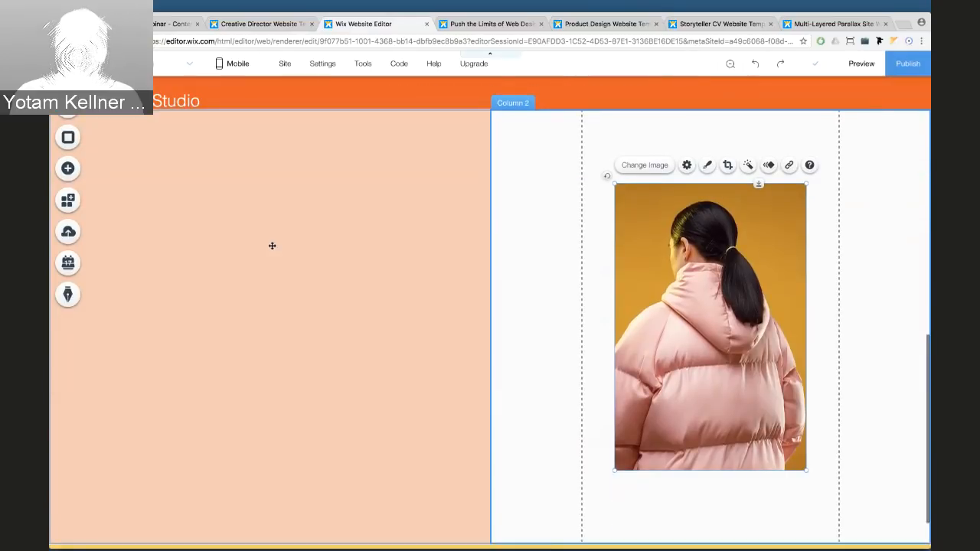
Add the cloud box slideshow and narrow it to about half its width
click(79, 177)
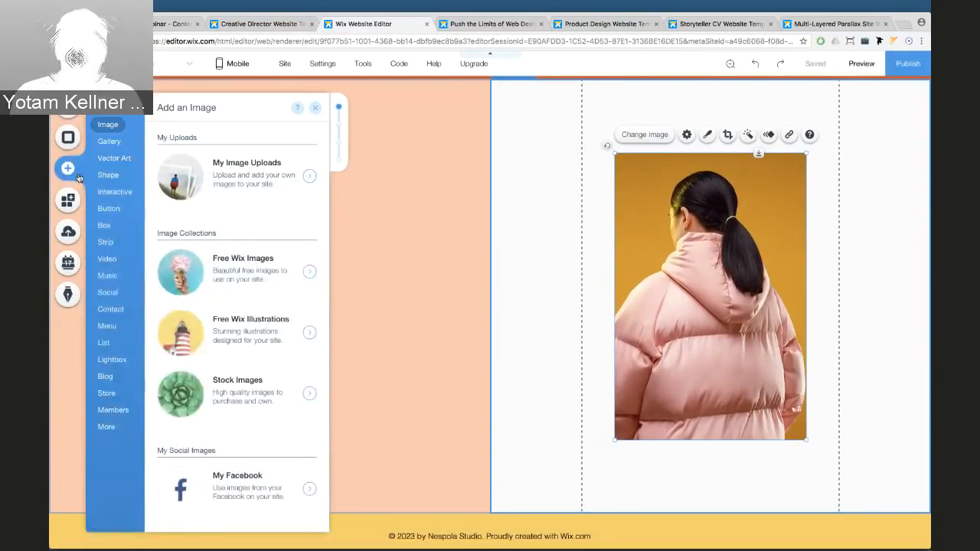
click(109, 191)
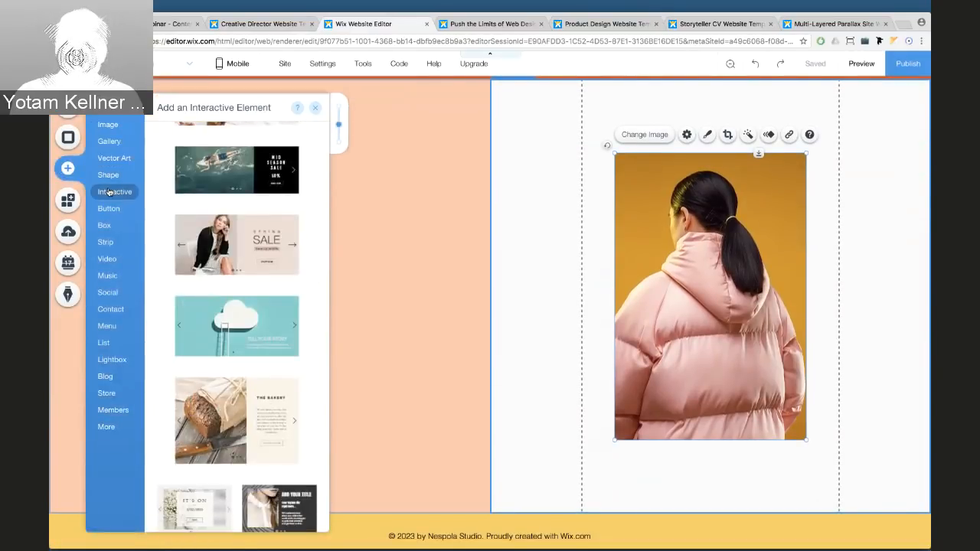
click(267, 319)
drag(380, 287, 333, 283)
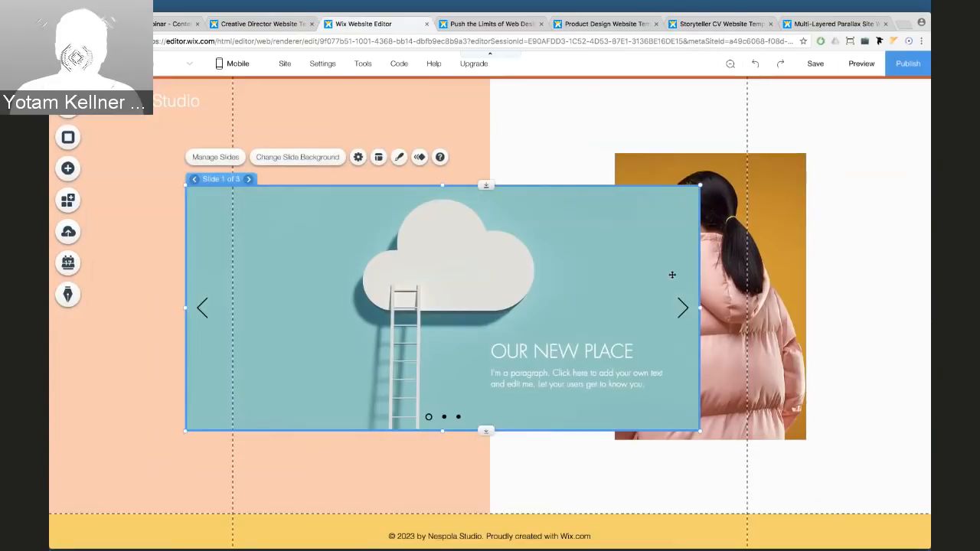
drag(696, 305, 397, 281)
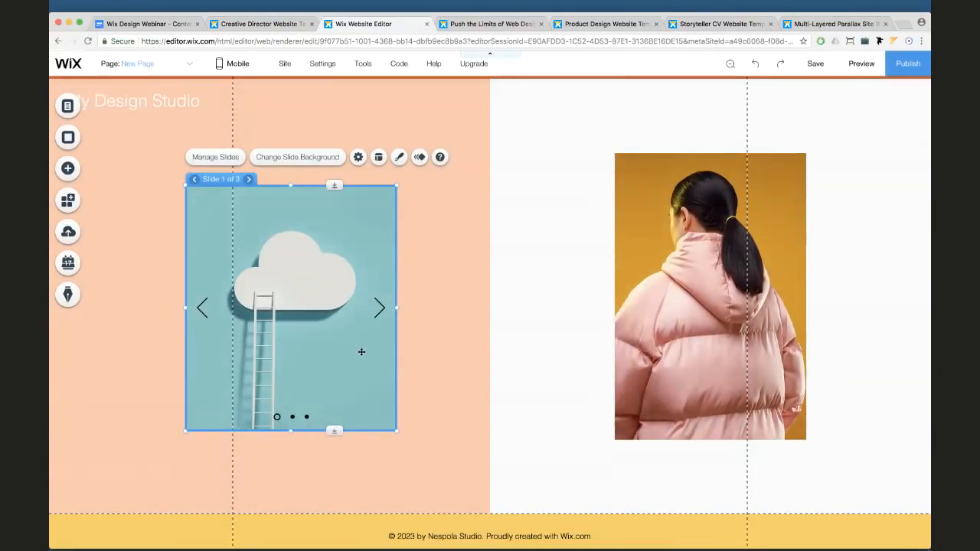
drag(360, 350, 273, 328)
Position and slightly widen the slideshow inside the peach left column
click(288, 112)
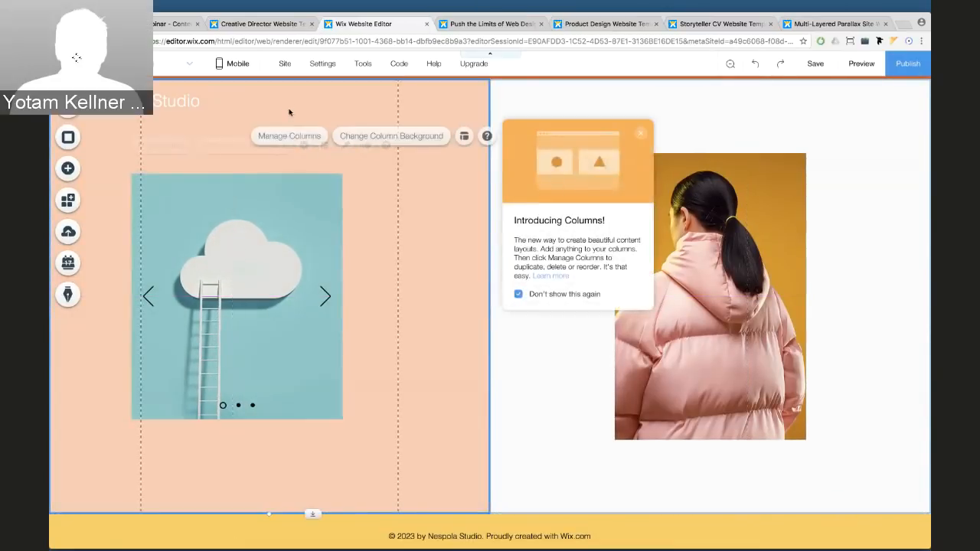
click(279, 205)
drag(314, 215, 321, 190)
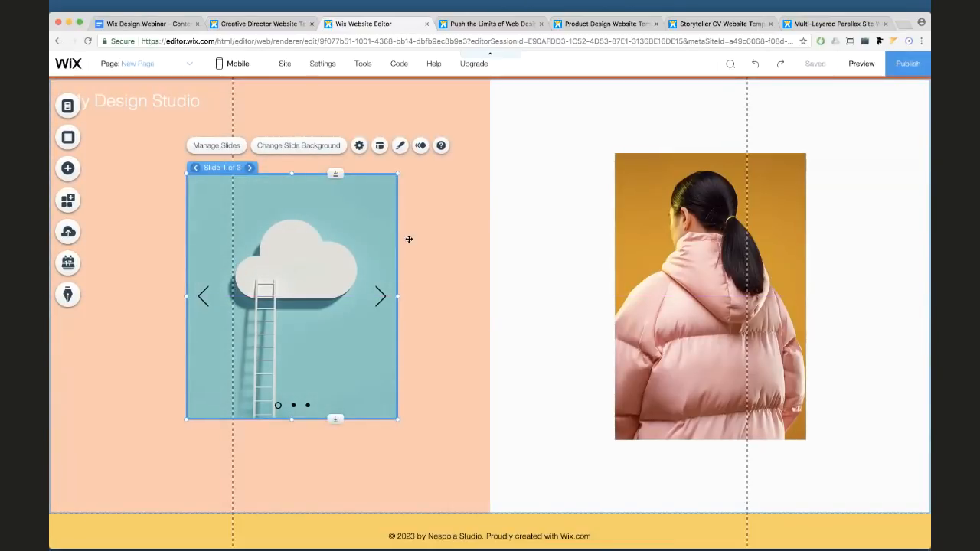
drag(387, 222, 477, 252)
click(237, 213)
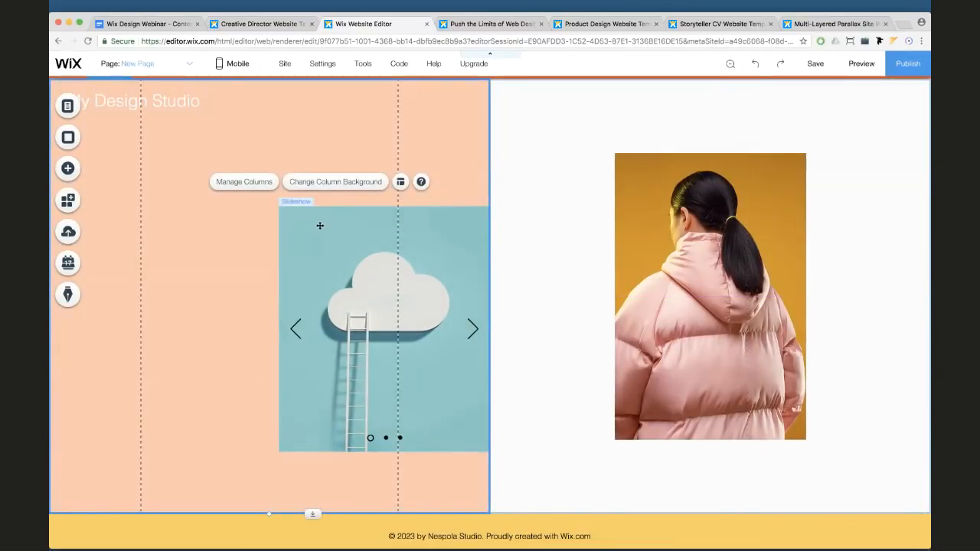
drag(320, 225, 188, 203)
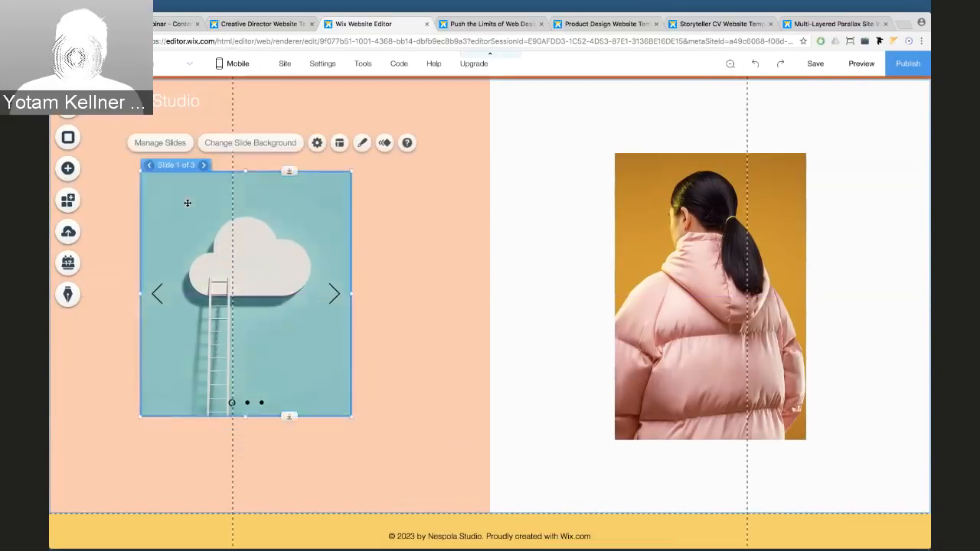
click(291, 105)
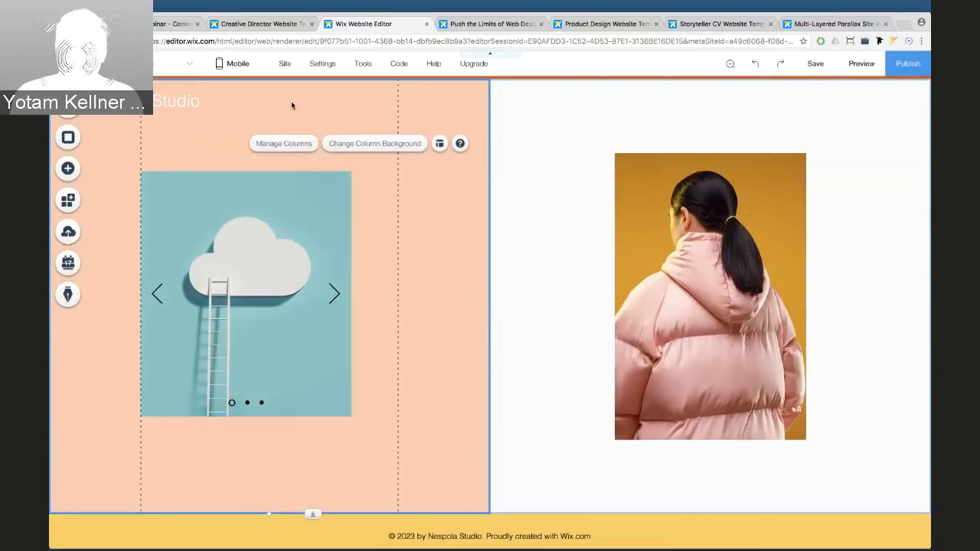
drag(293, 103, 292, 118)
key(super+z)
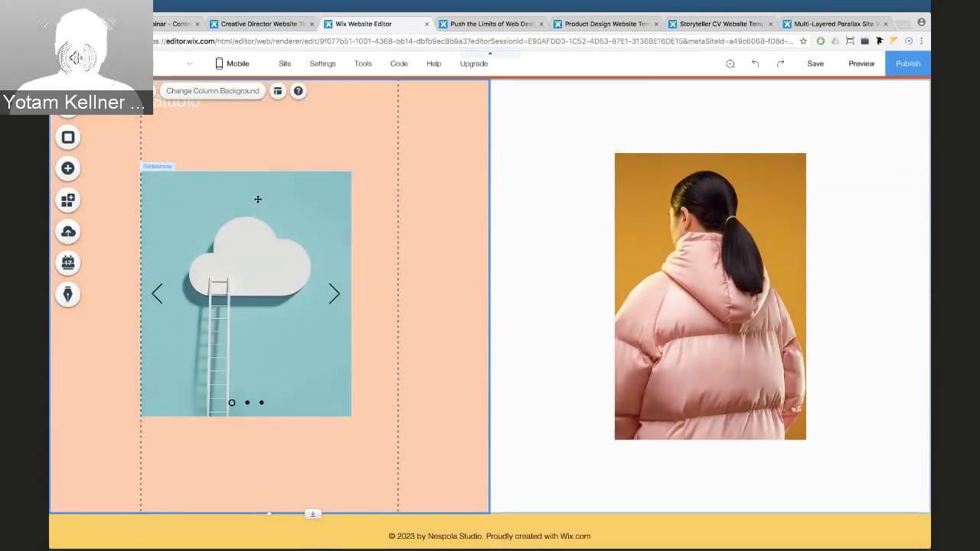
click(257, 199)
drag(351, 293, 391, 291)
drag(295, 193, 301, 193)
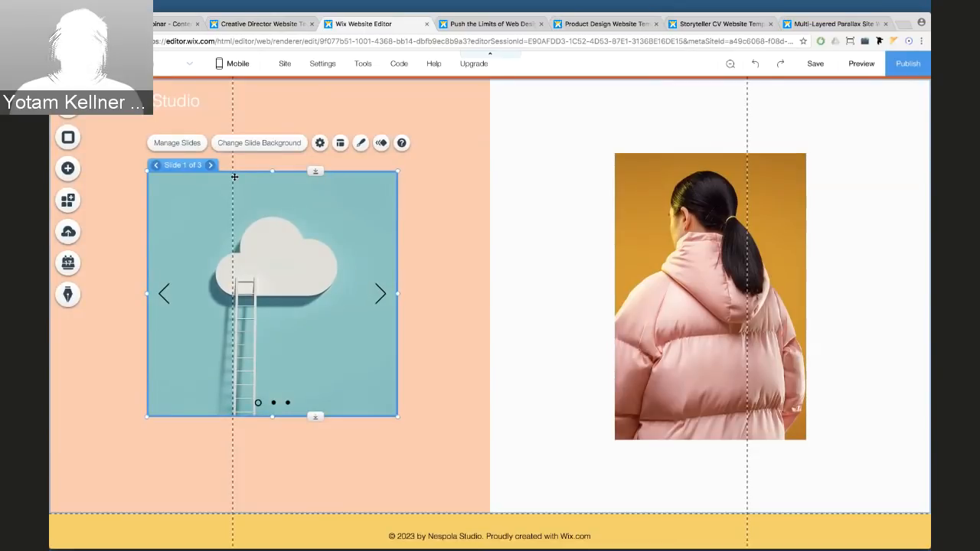
Delete Slide 2 and Slide 3 in Manage Slides, keeping only the cloud slide
click(177, 143)
click(543, 237)
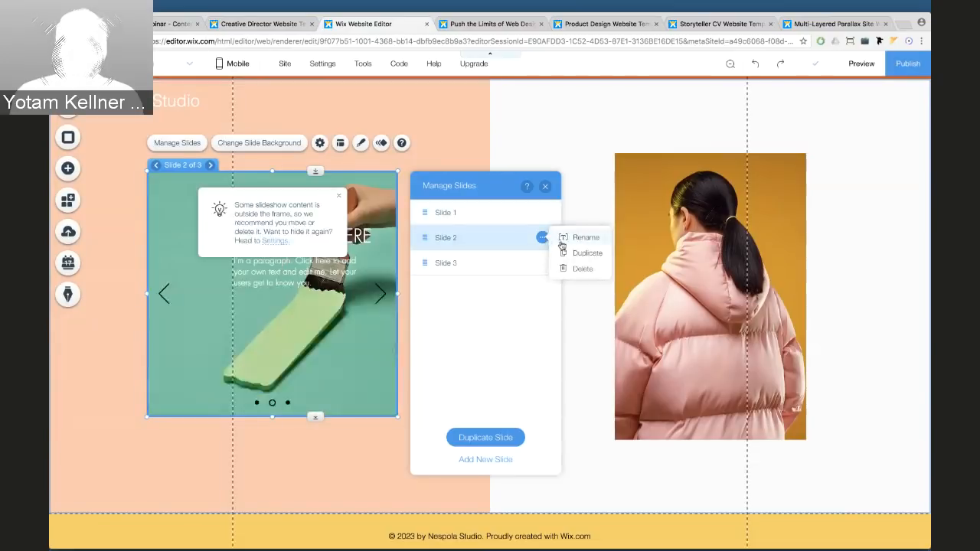
click(580, 269)
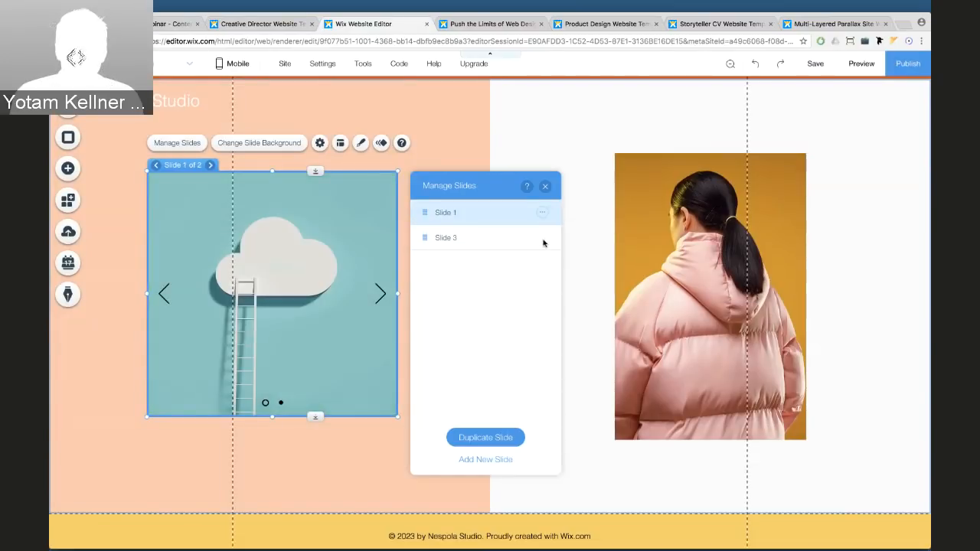
click(542, 237)
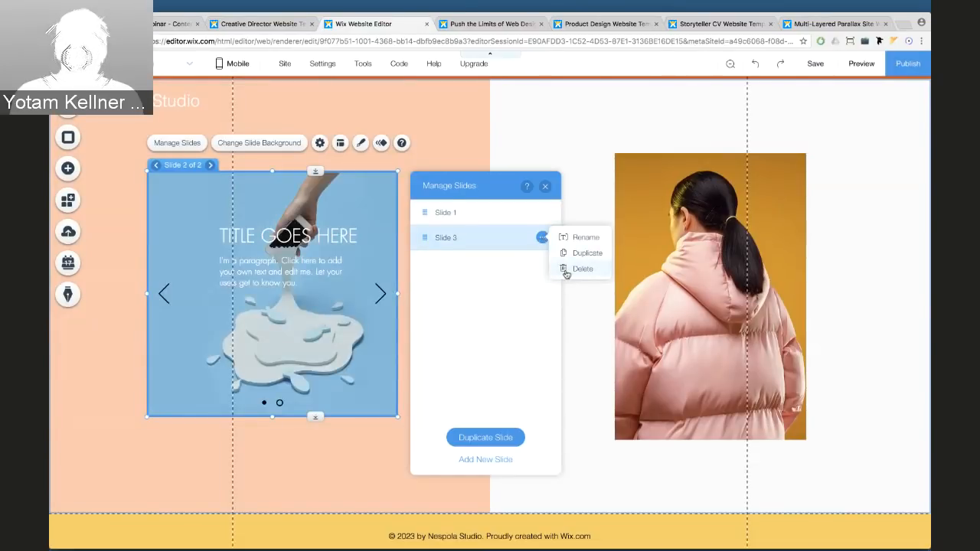
click(580, 269)
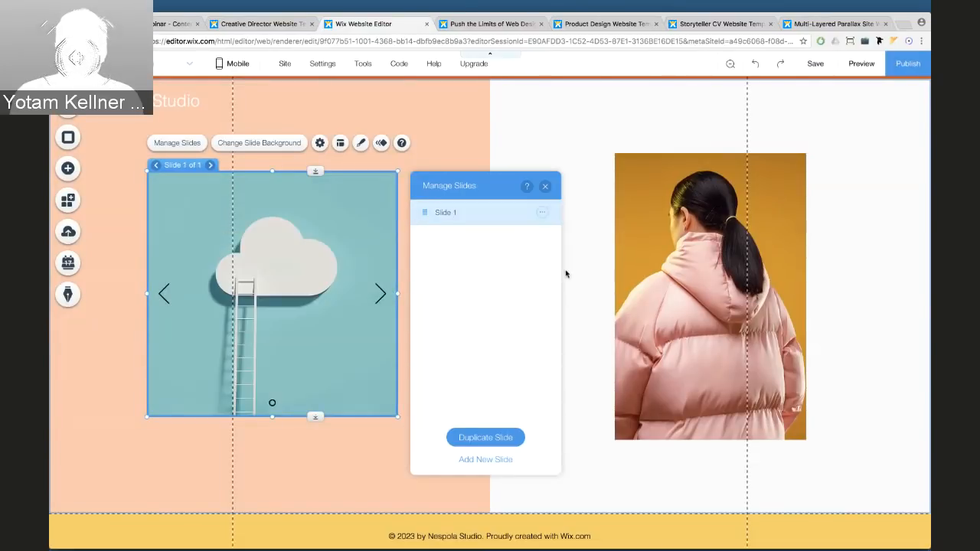
click(545, 186)
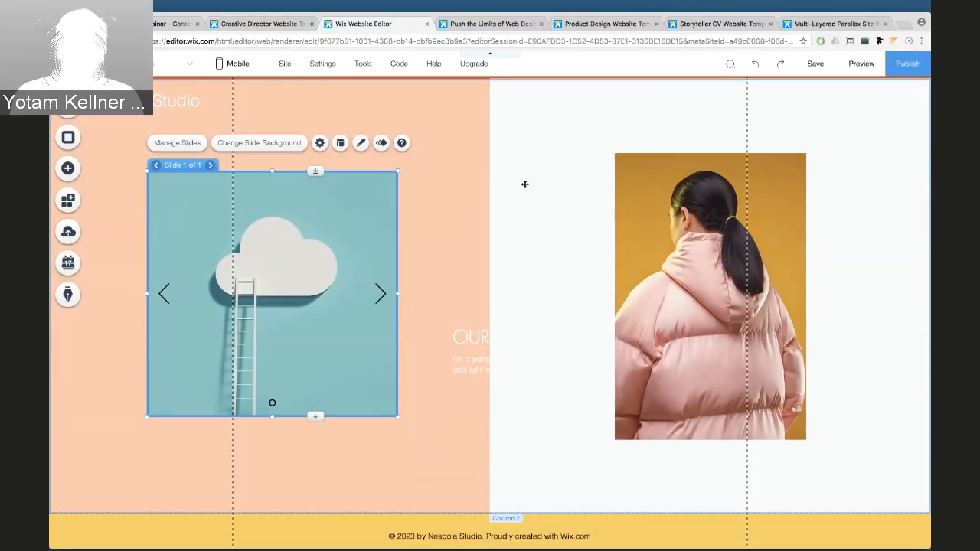
Turn off the slideshow's navigation arrows and slide buttons in its layout settings
click(361, 144)
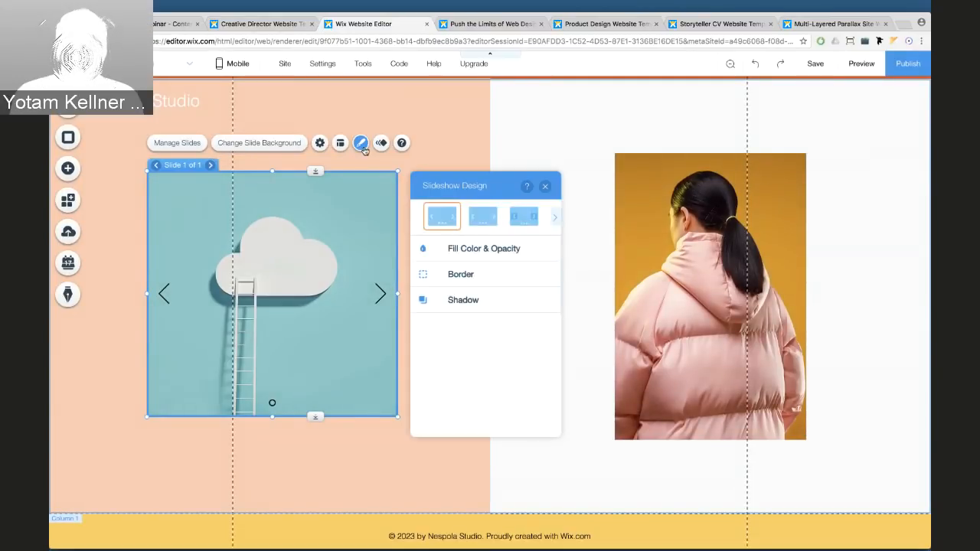
click(339, 144)
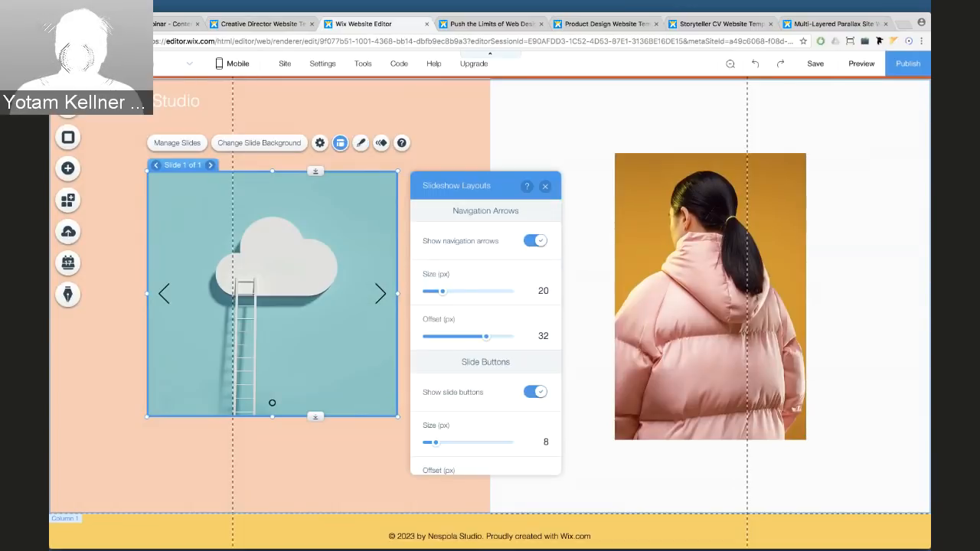
click(535, 240)
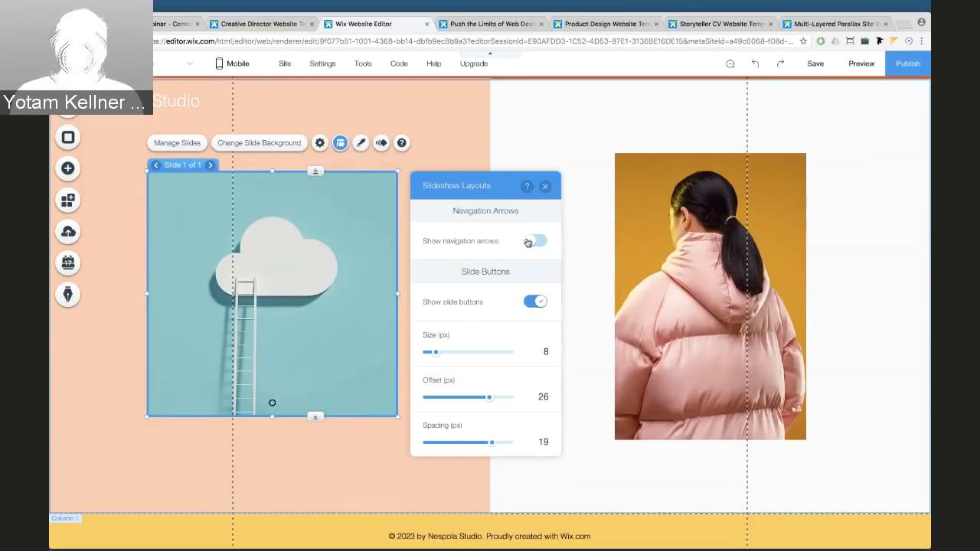
click(529, 307)
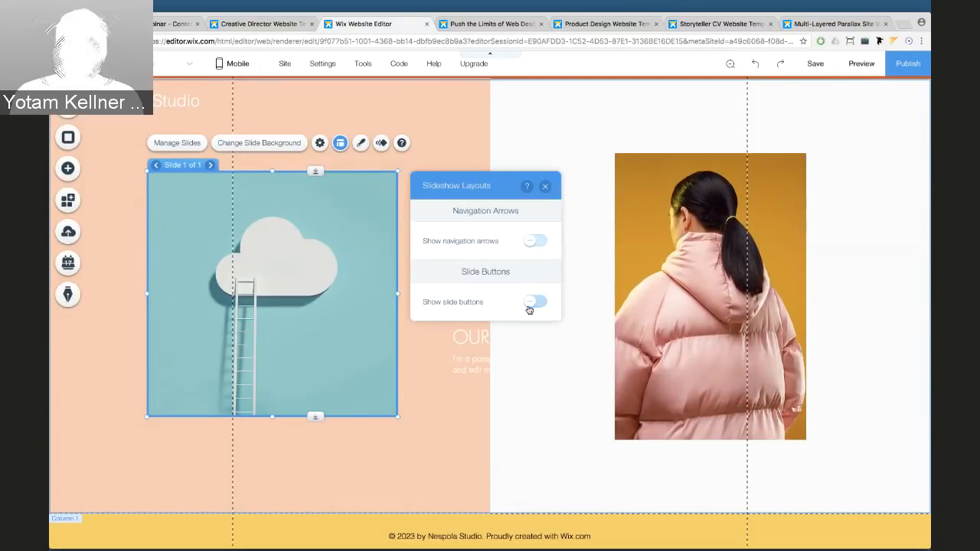
click(546, 189)
Set the slide background to solid peach #FEC6AB
click(267, 145)
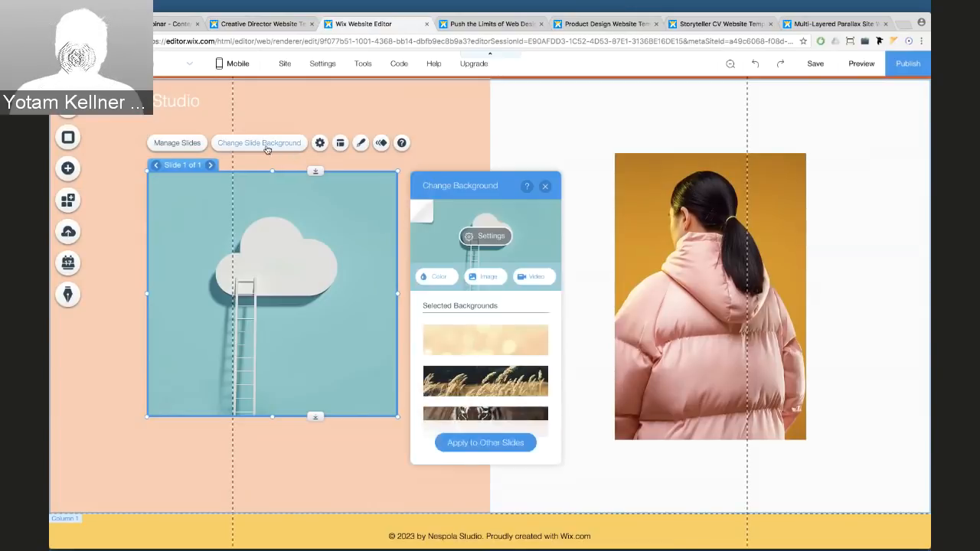
click(441, 278)
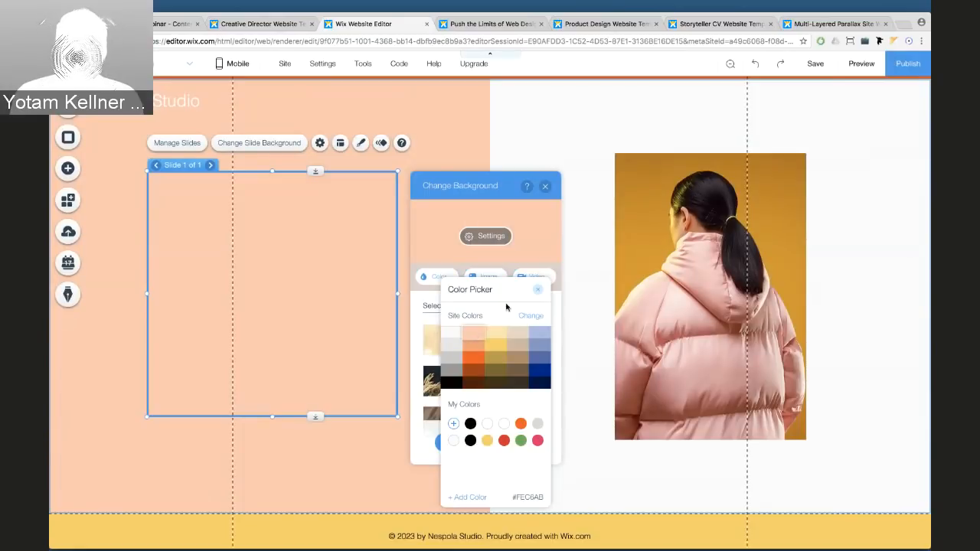
click(538, 289)
click(546, 186)
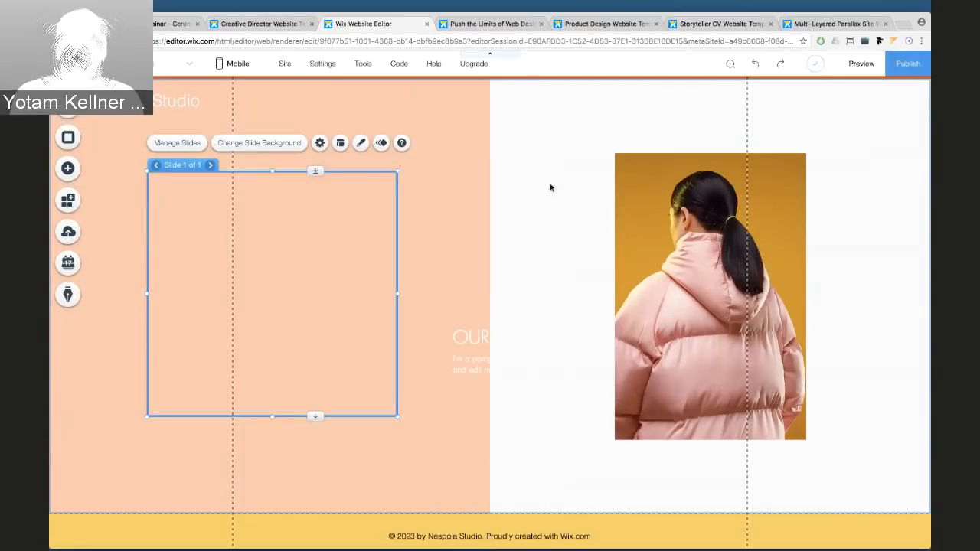
click(464, 348)
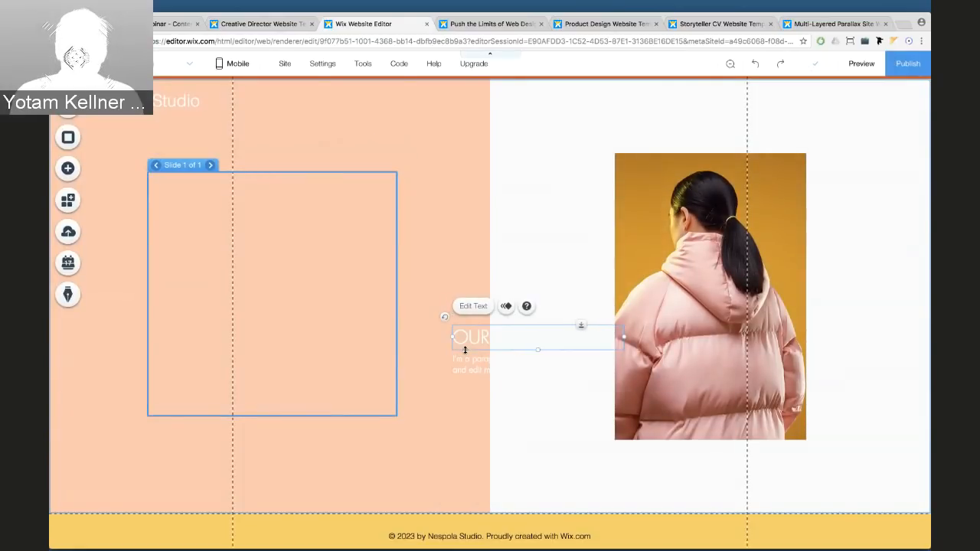
Delete the stray heading and paragraph text beside the slideshow, then view the Nespola Studio preview
drag(464, 350, 464, 359)
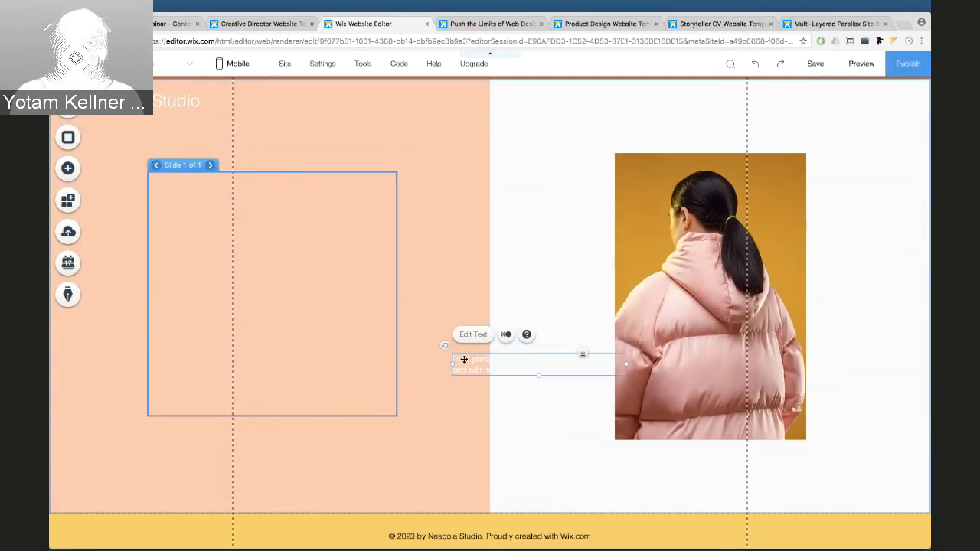
key(Delete)
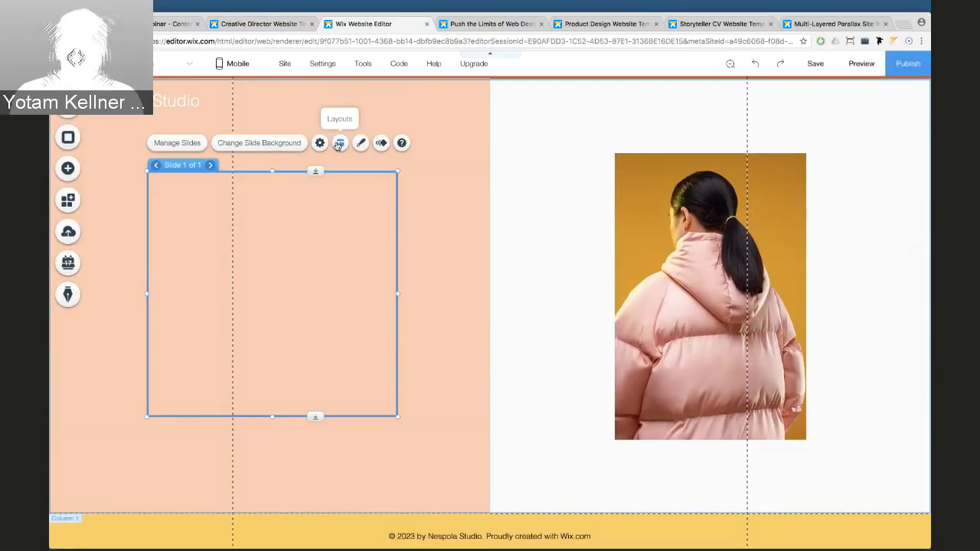
click(278, 28)
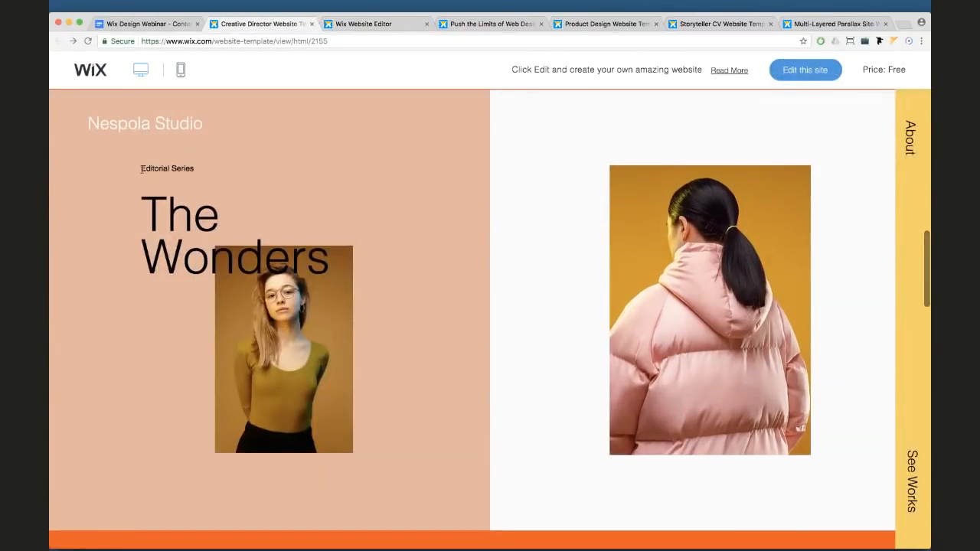
Study the template's Editorial Series label, The Wonders heading and slideshow image, then return to the editor
drag(153, 154, 236, 216)
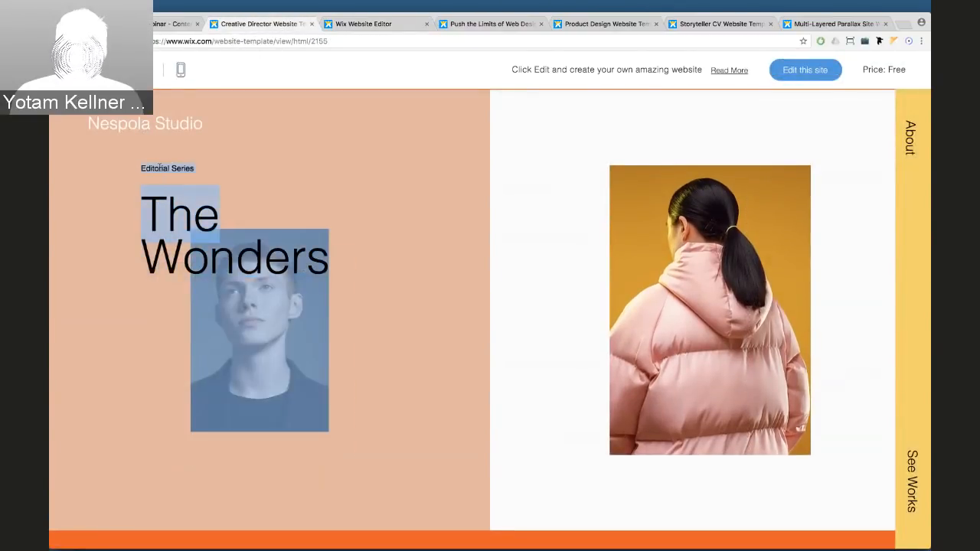
drag(159, 167, 320, 256)
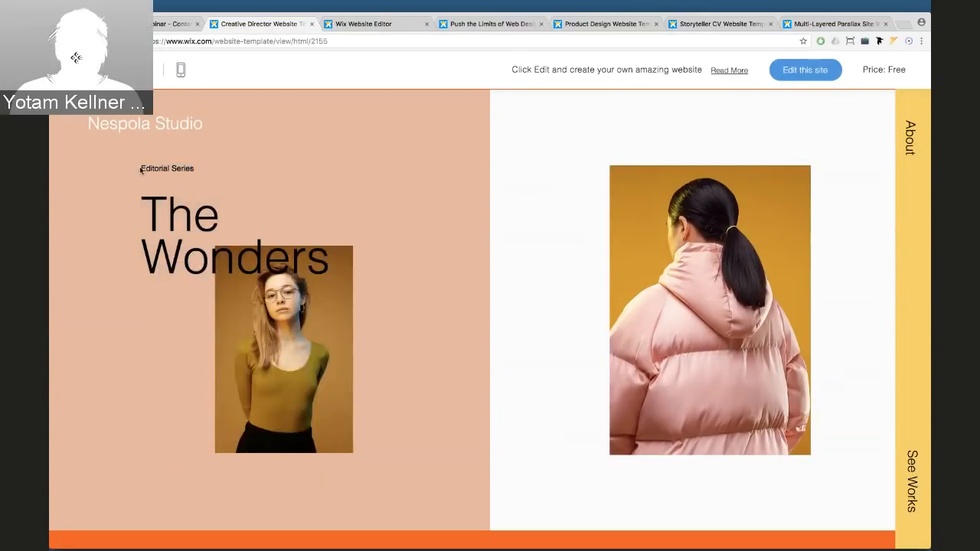
drag(141, 170, 182, 177)
click(168, 167)
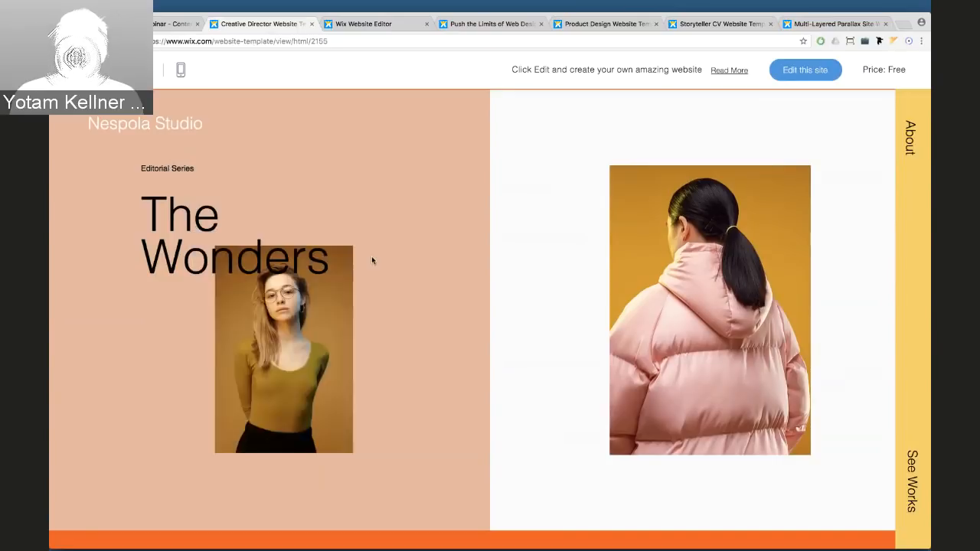
drag(342, 259, 337, 261)
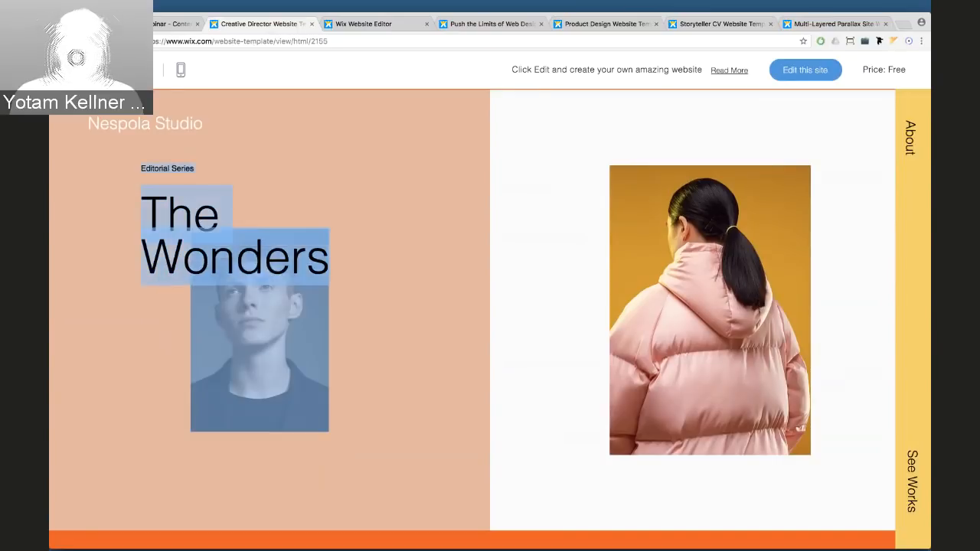
click(361, 23)
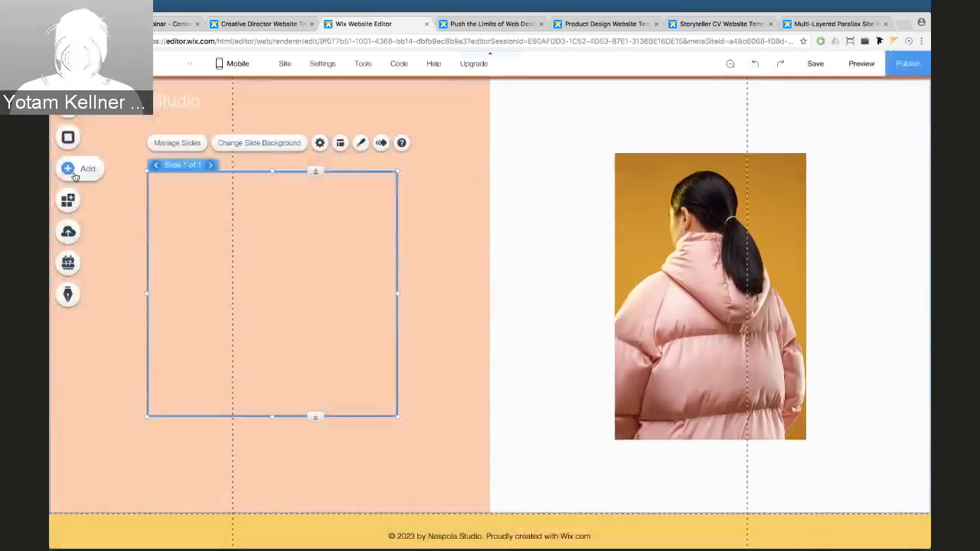
Place a Heading 1 text box on the slide and paste in the copied heading text
click(74, 170)
mouse_move(109, 114)
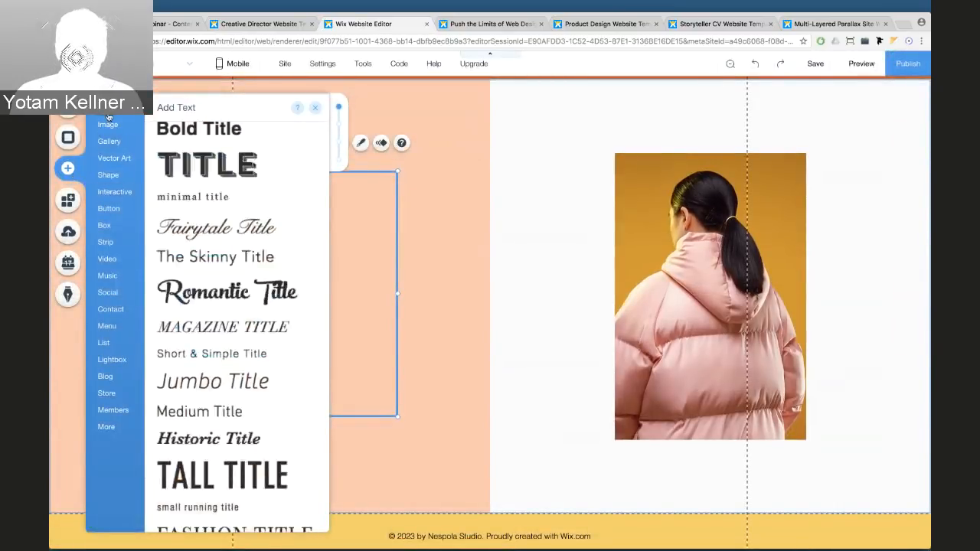
drag(209, 169, 209, 196)
click(604, 227)
double_click(199, 196)
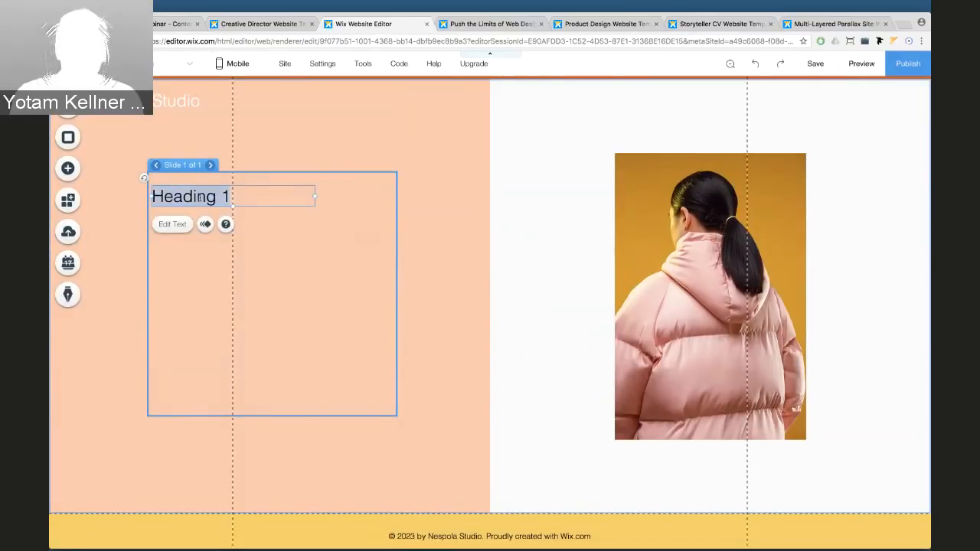
text(The Wonders Editorial Series)
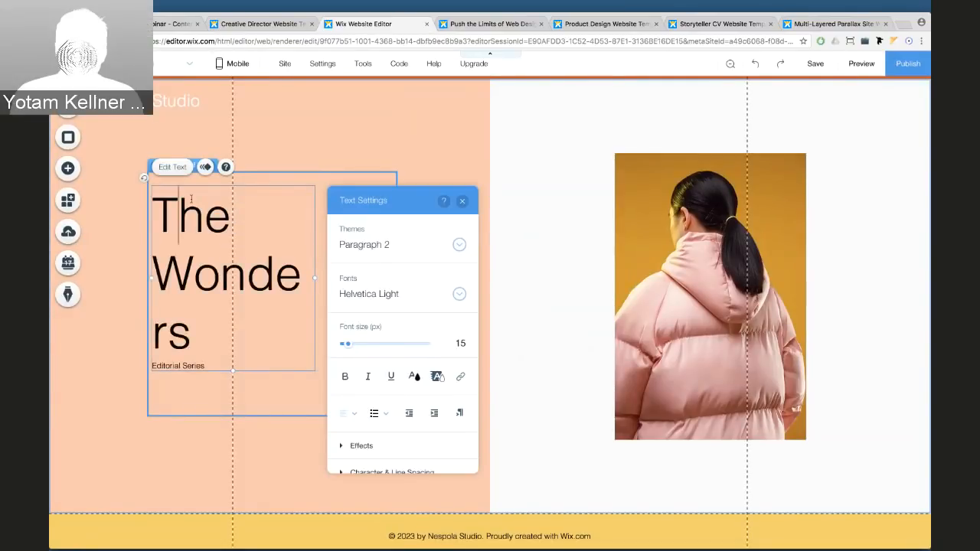
Shrink 'The Wonders' to 61 px and move the 'Editorial Series' line above it
double_click(191, 199)
drag(191, 199, 204, 343)
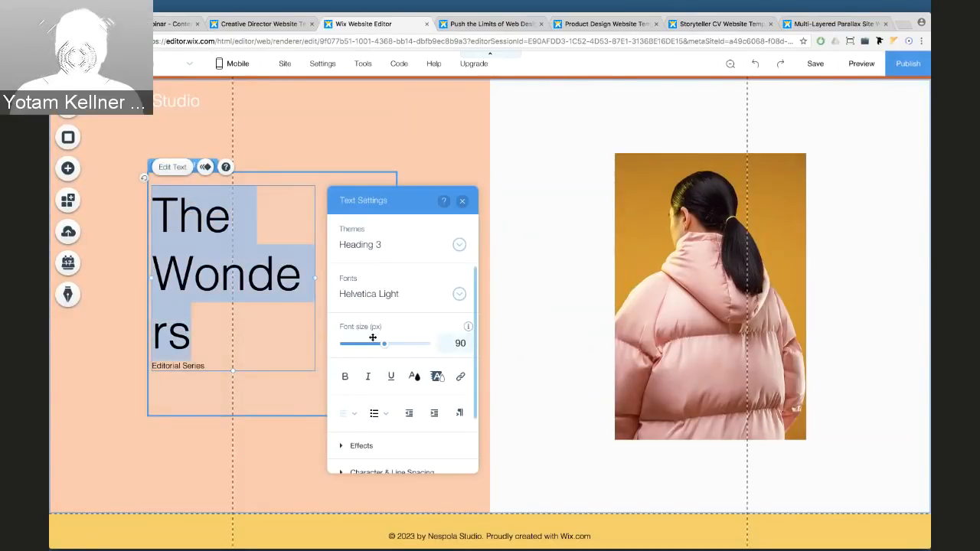
drag(383, 343, 370, 345)
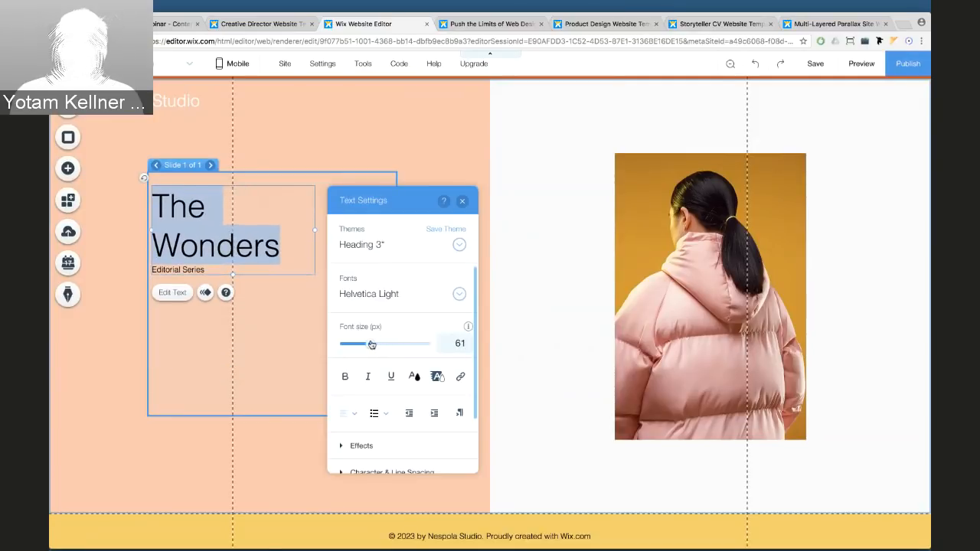
triple_click(178, 269)
key(super+c)
key(BackSpace)
key(Up)
key(Up)
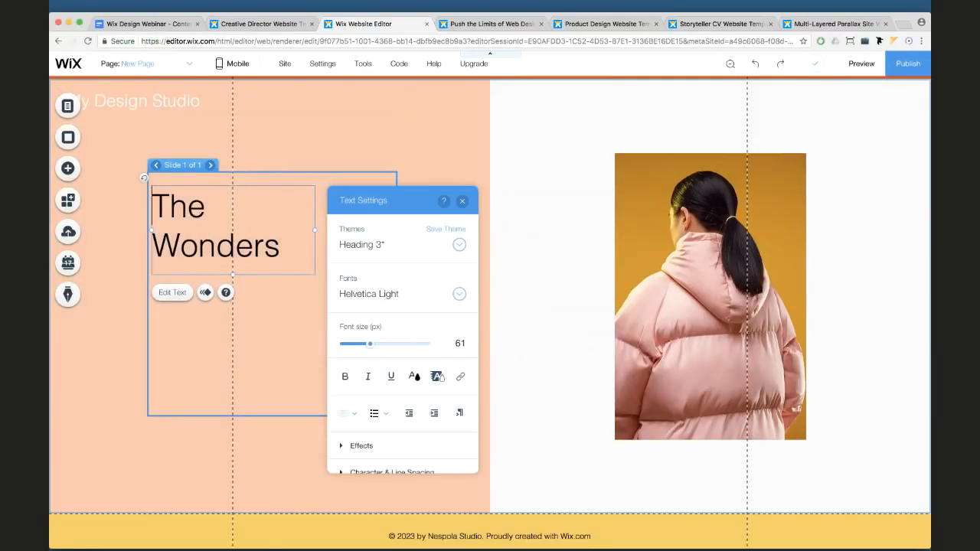
key(Return)
key(Up)
key(super+v)
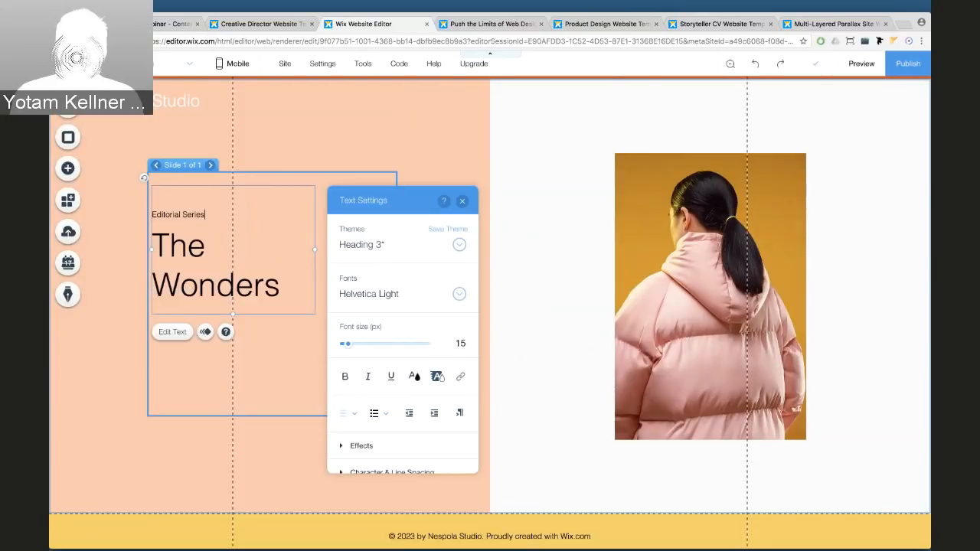
click(115, 261)
Move the text box up to the top of the peach slide
drag(198, 263, 195, 250)
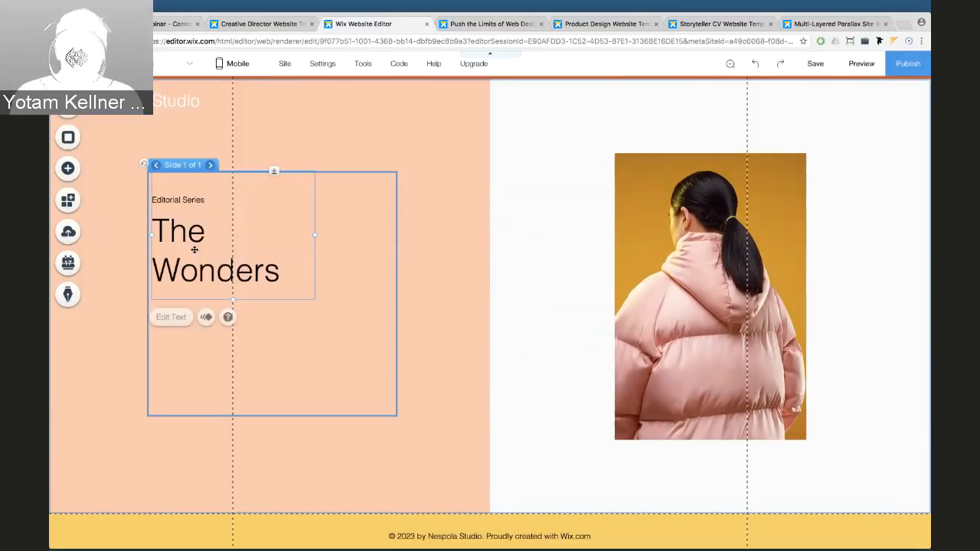
click(110, 275)
click(185, 286)
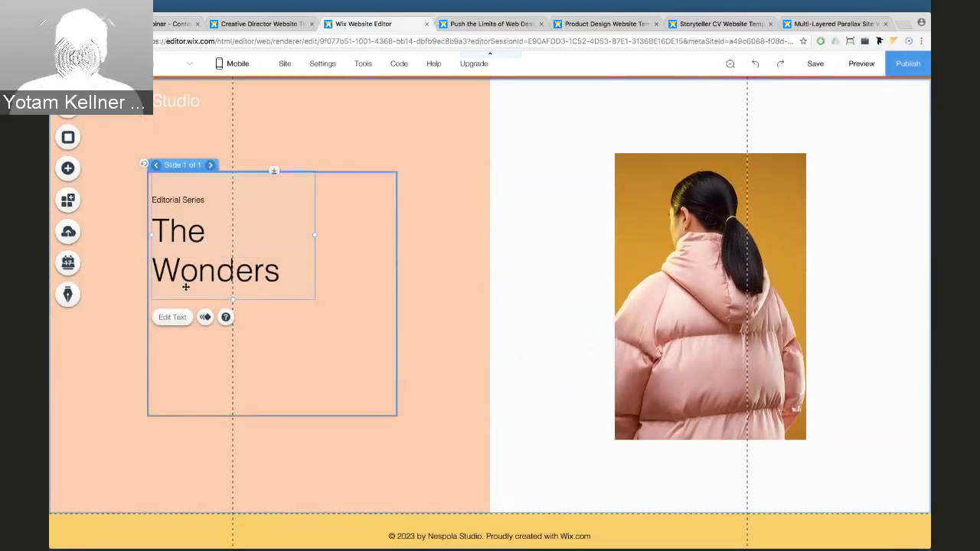
click(276, 24)
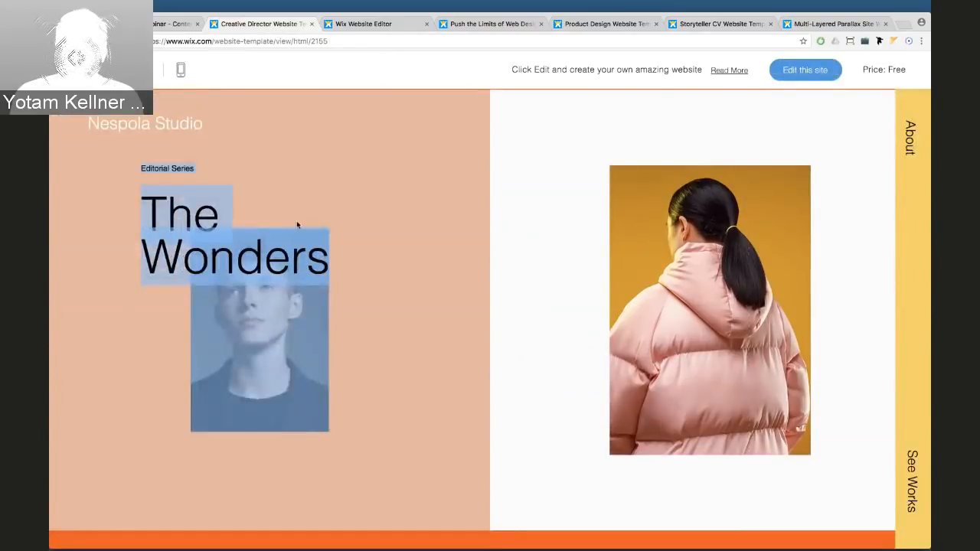
Watch the template's The Wonders slideshow advance, then return to the Wix editor
click(171, 352)
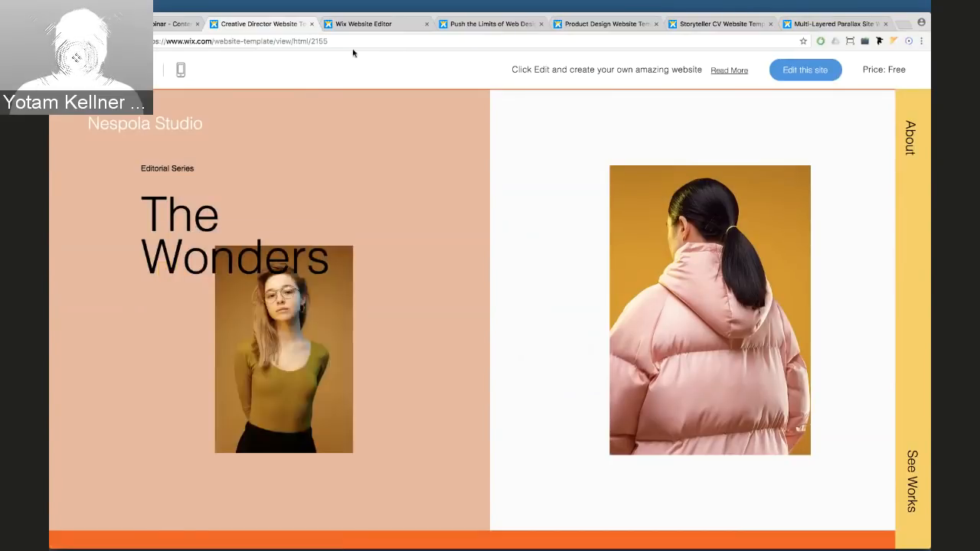
click(356, 24)
click(447, 243)
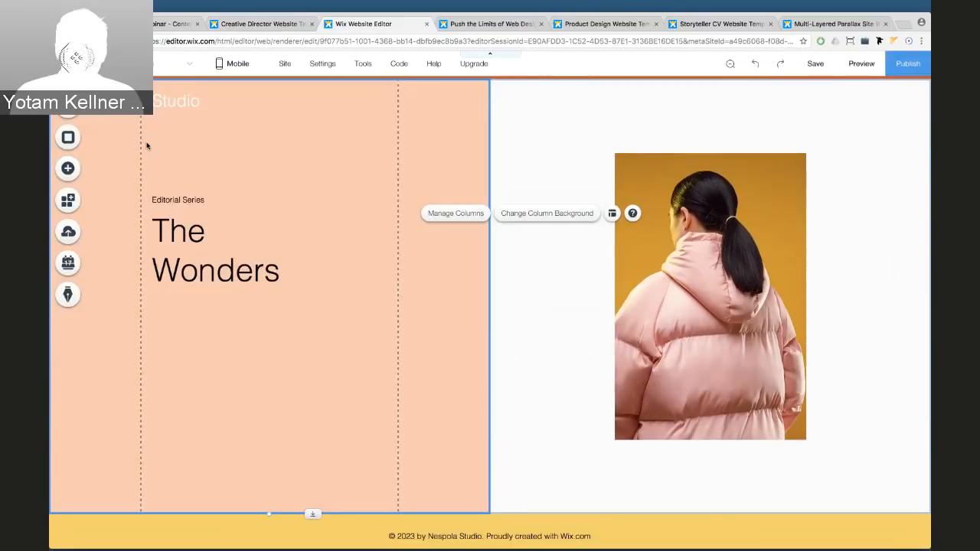
Duplicate the pink-jacket photo, shrink it, and drop it into the slide below 'The Wonders'
click(77, 172)
click(350, 105)
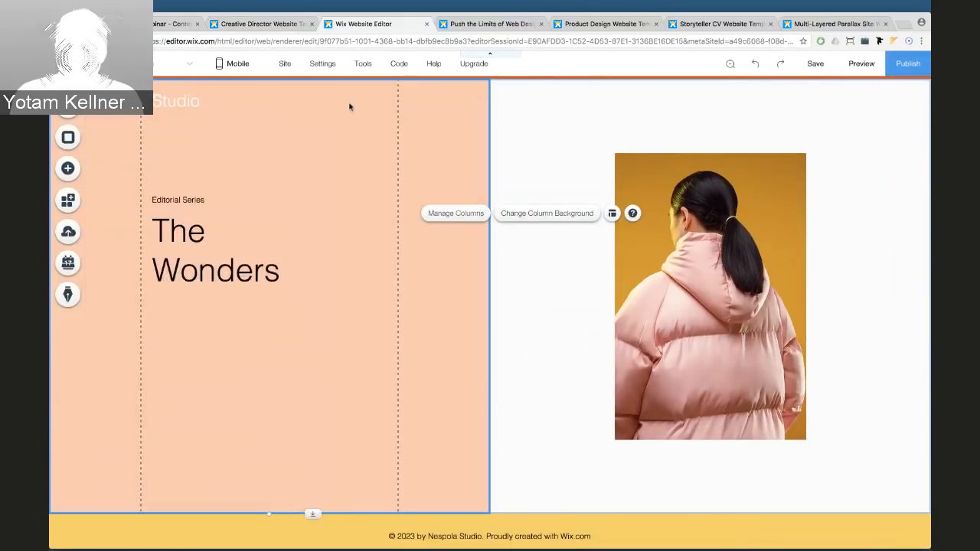
click(673, 172)
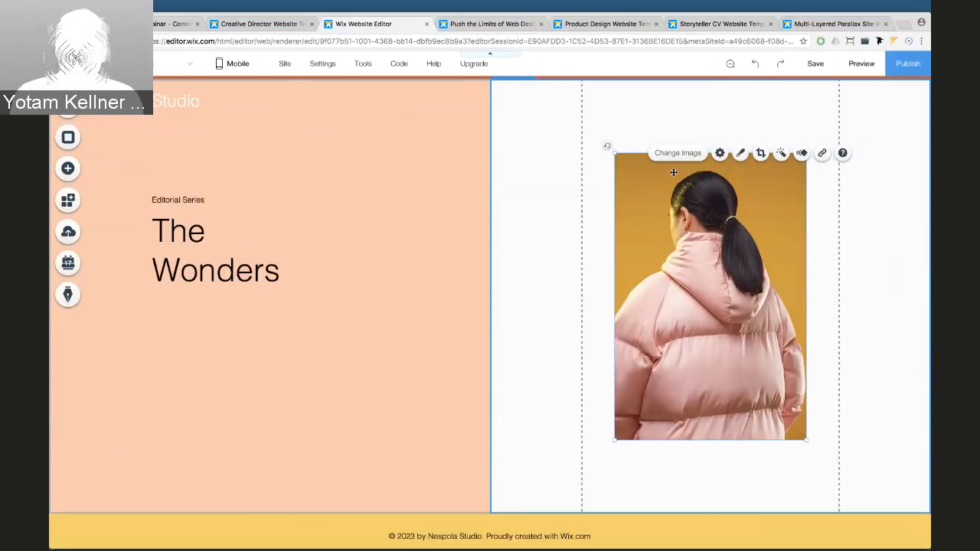
drag(673, 172, 421, 166)
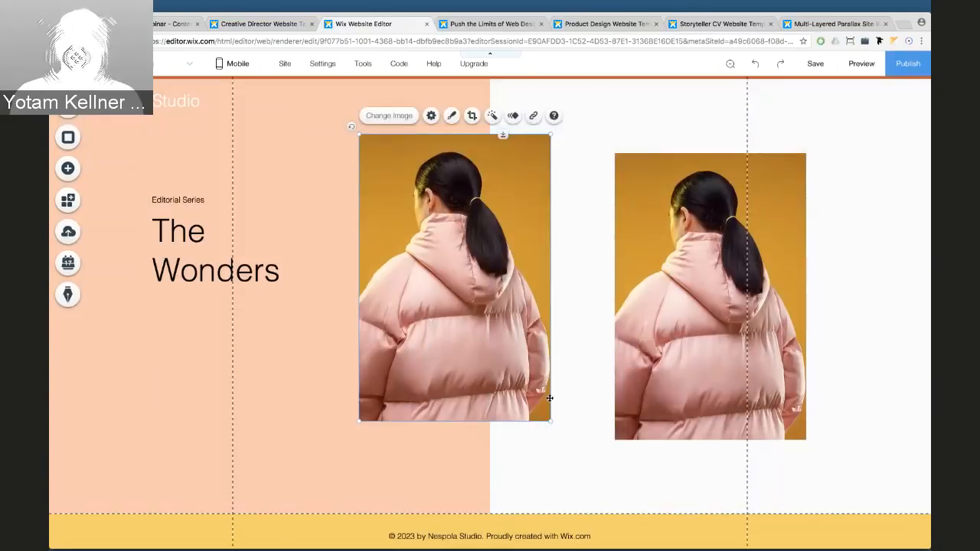
drag(552, 421, 442, 258)
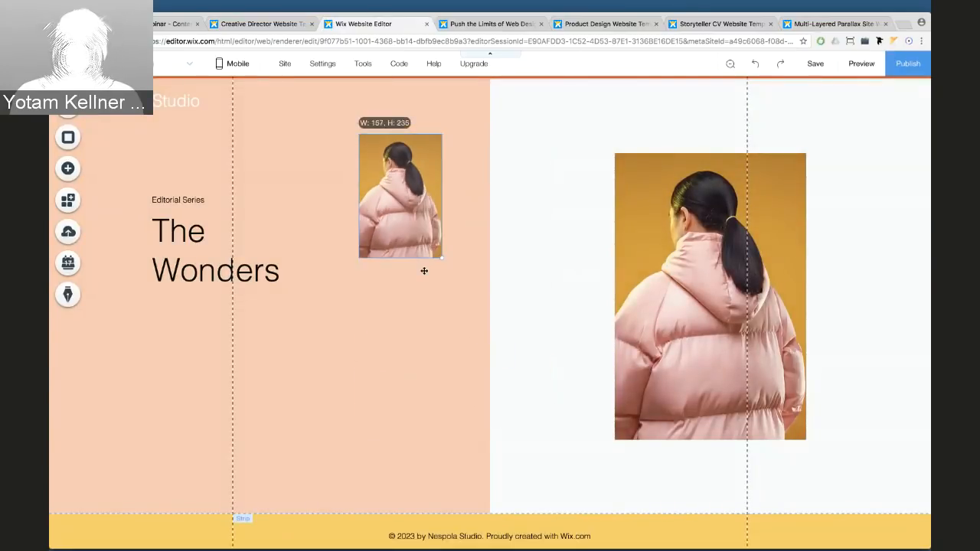
drag(361, 233, 203, 356)
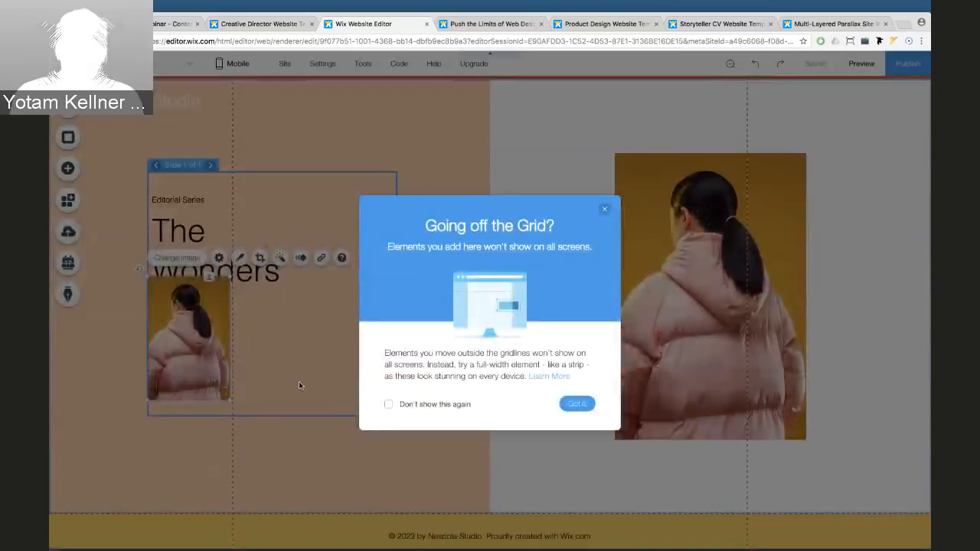
click(577, 404)
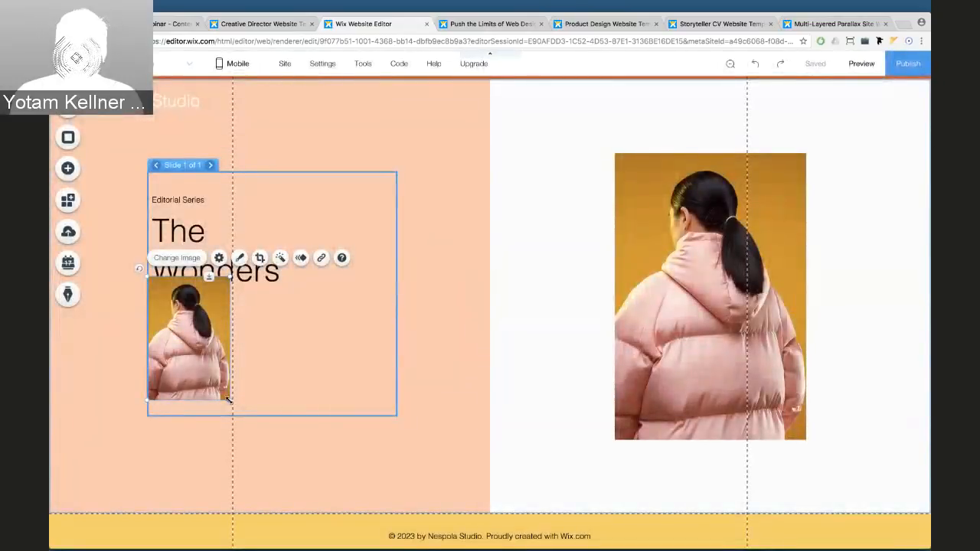
drag(228, 400, 240, 411)
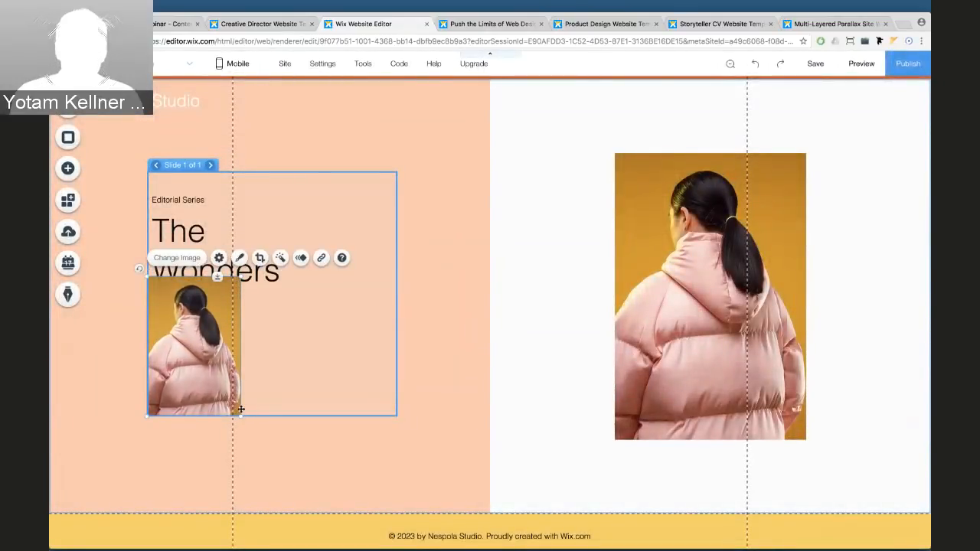
Replace the slide's photo with the portrait wearing red eye makeup
click(190, 258)
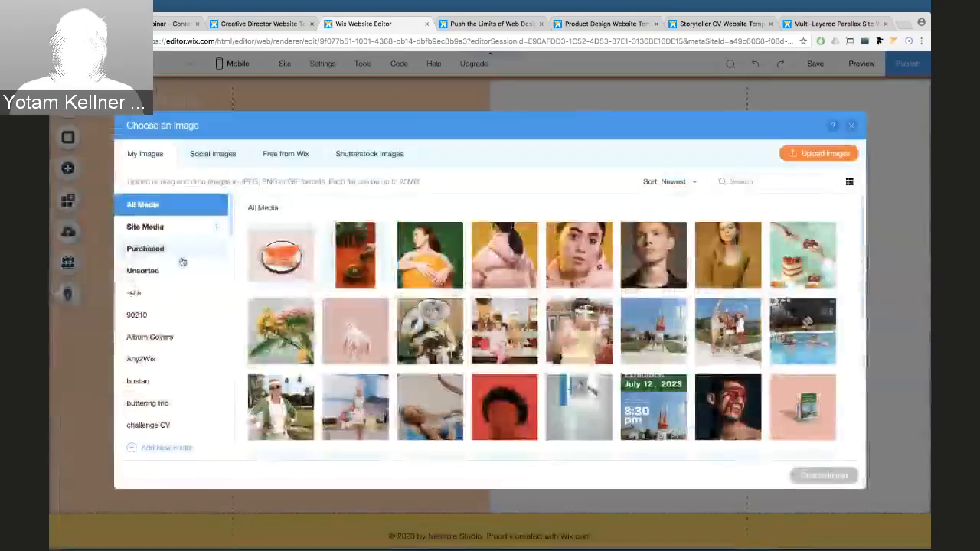
click(588, 263)
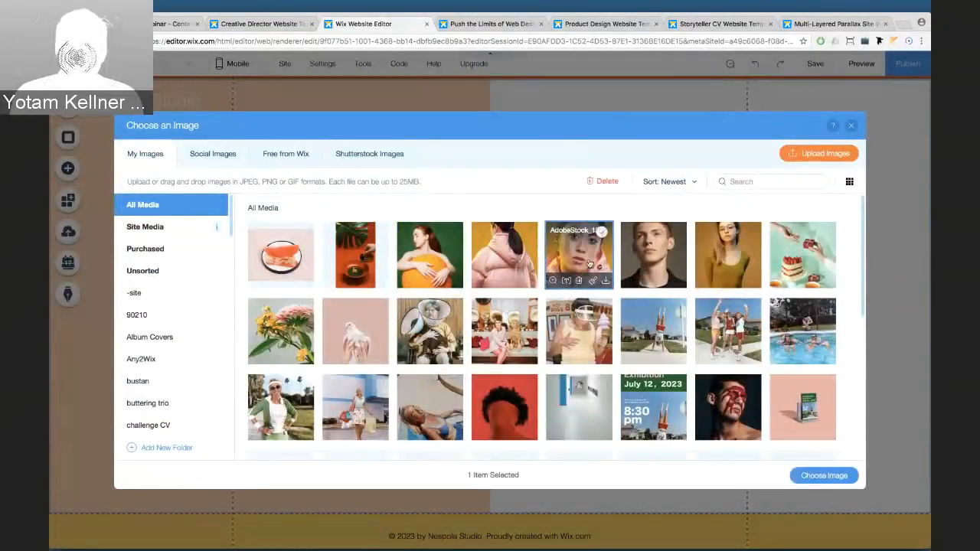
click(814, 476)
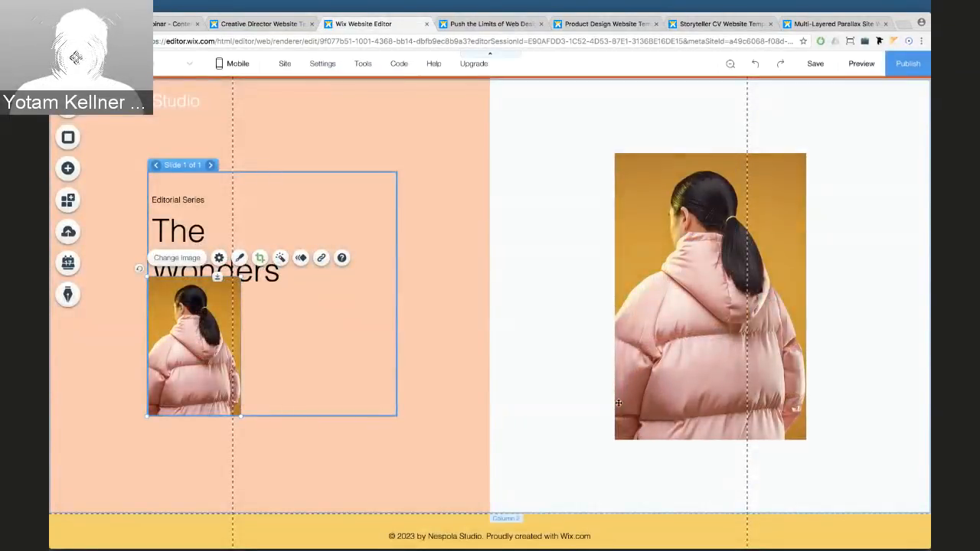
Bring 'The Wonders' heading to the front, above the photo
click(272, 280)
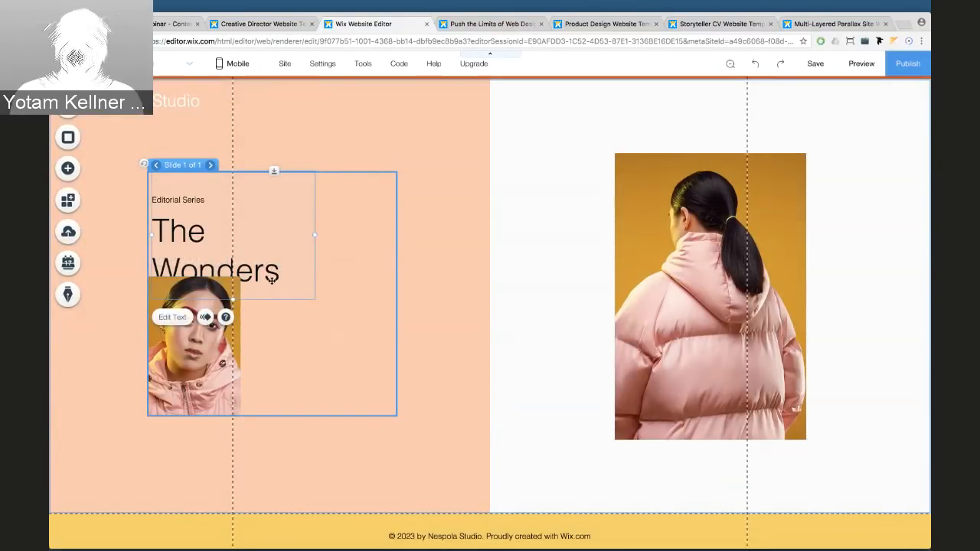
right_click(271, 280)
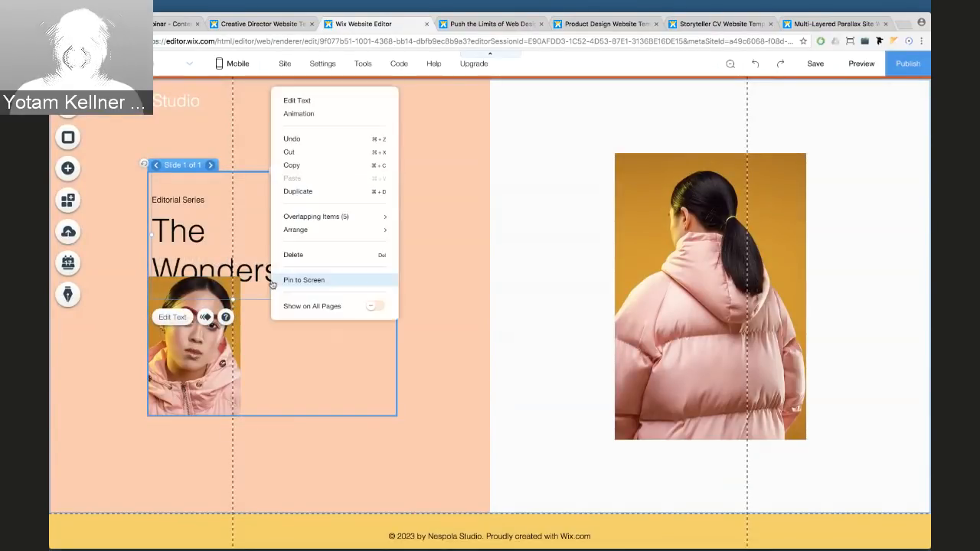
mouse_move(297, 232)
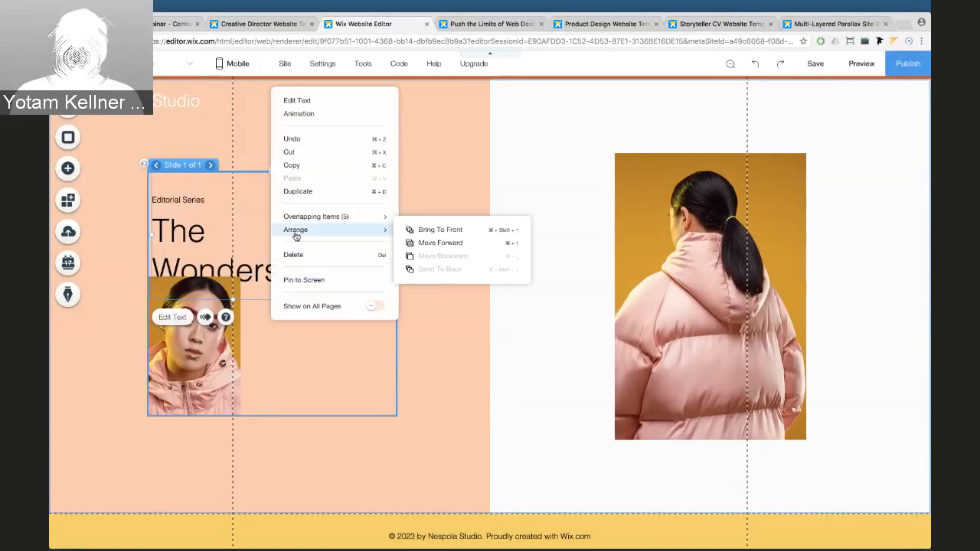
click(411, 231)
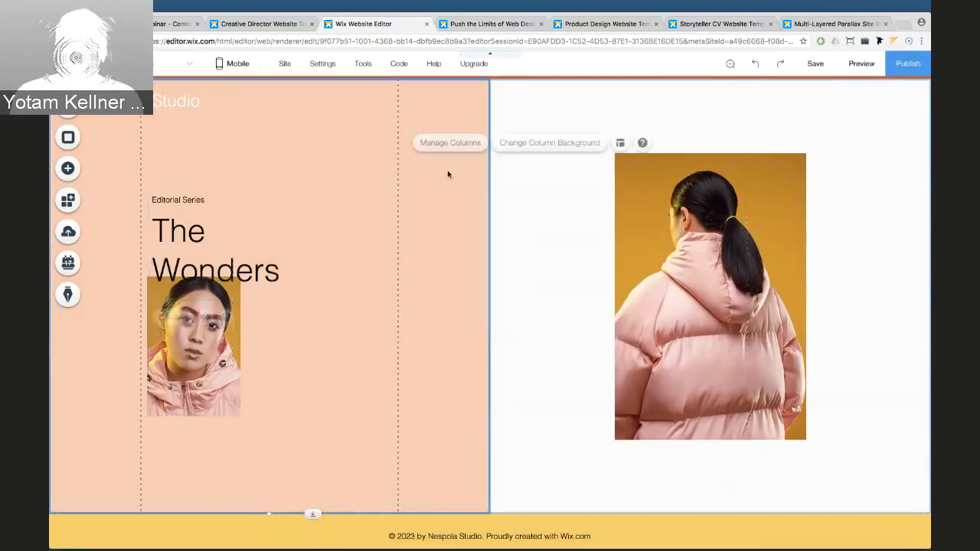
click(228, 233)
Duplicate the slideshow's first slide to create a second slide
click(379, 327)
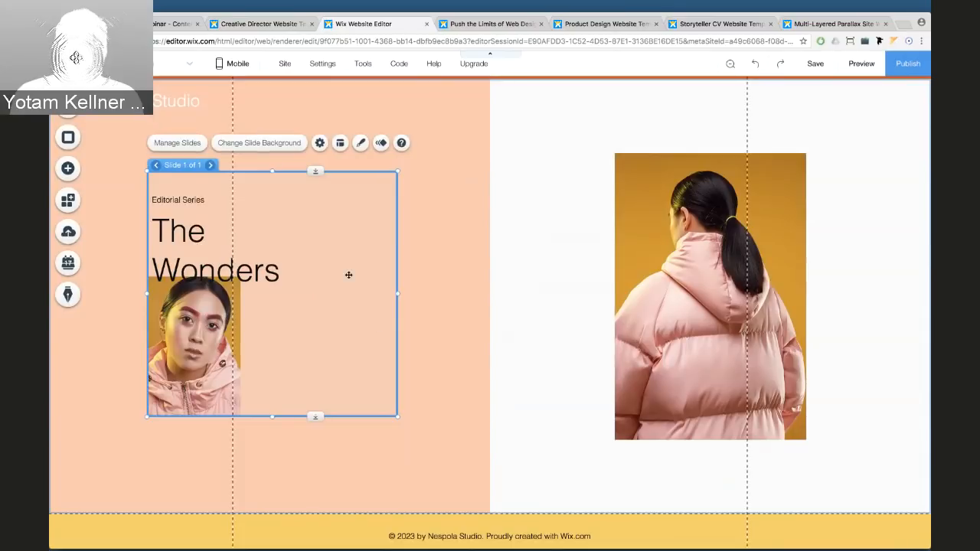
click(177, 143)
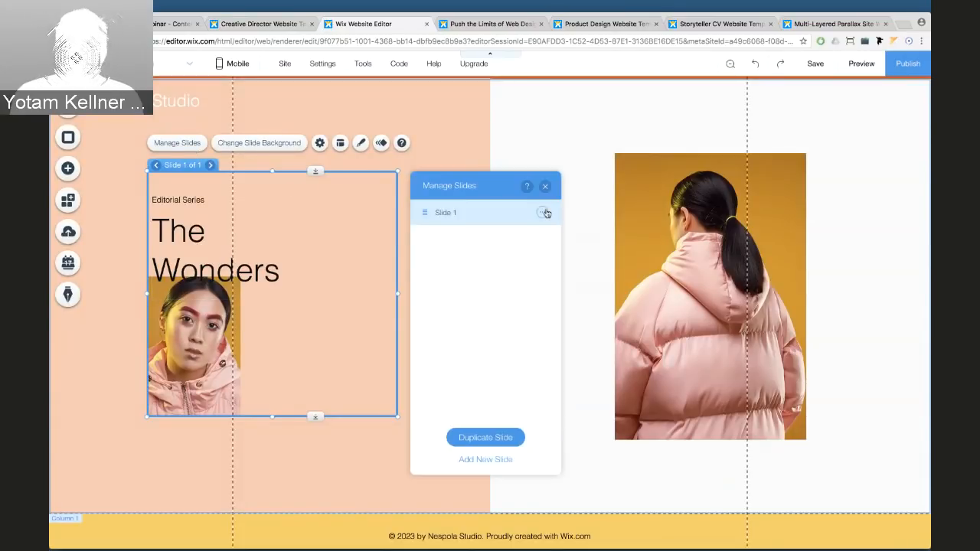
click(542, 212)
click(574, 230)
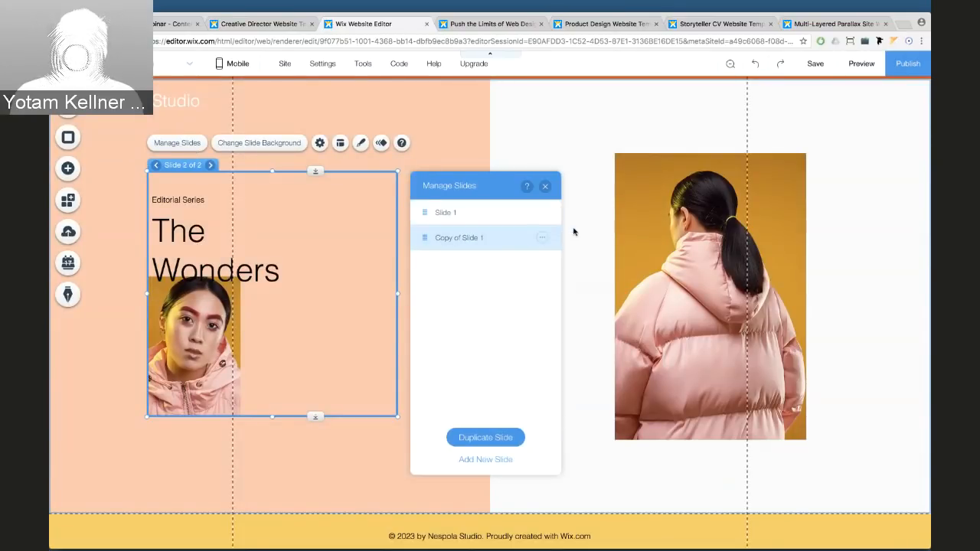
Move the second slide's portrait up and right, and swap it for the young man in black
click(212, 346)
drag(211, 346, 295, 314)
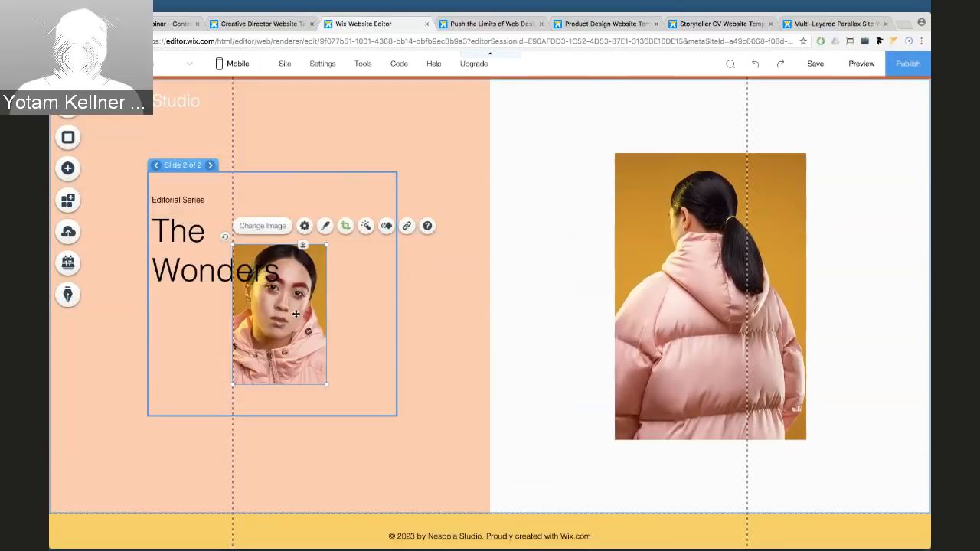
click(271, 226)
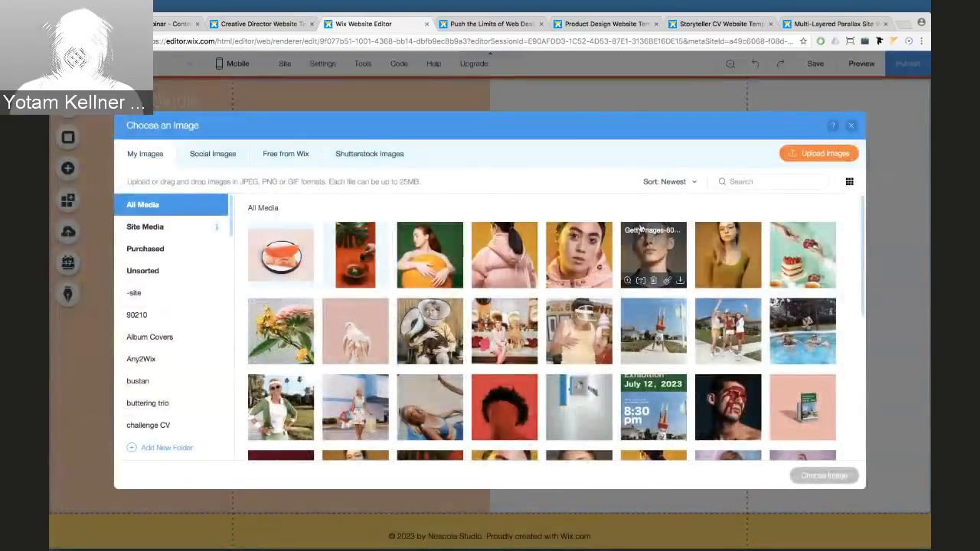
click(654, 245)
click(824, 477)
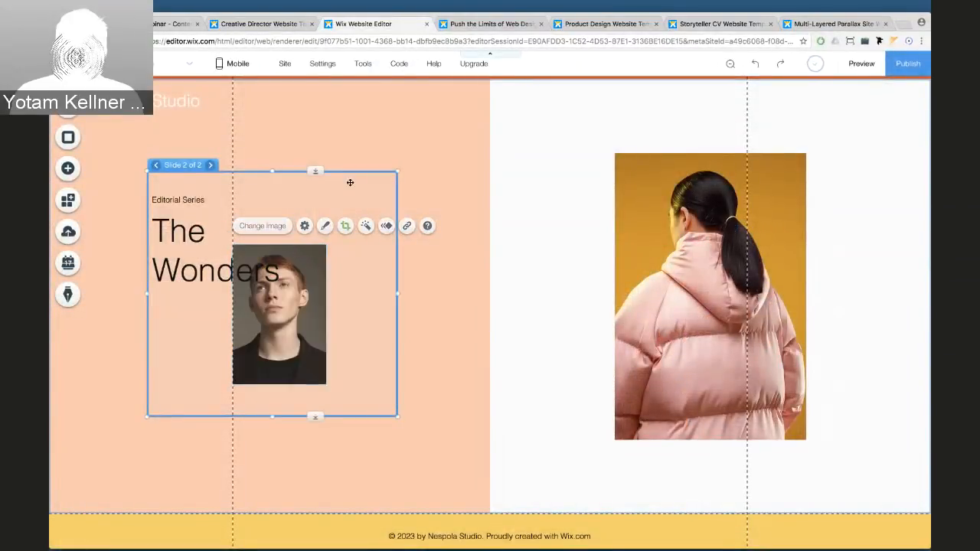
click(345, 182)
Duplicate the second slide into a third slide named 'Name'
click(184, 145)
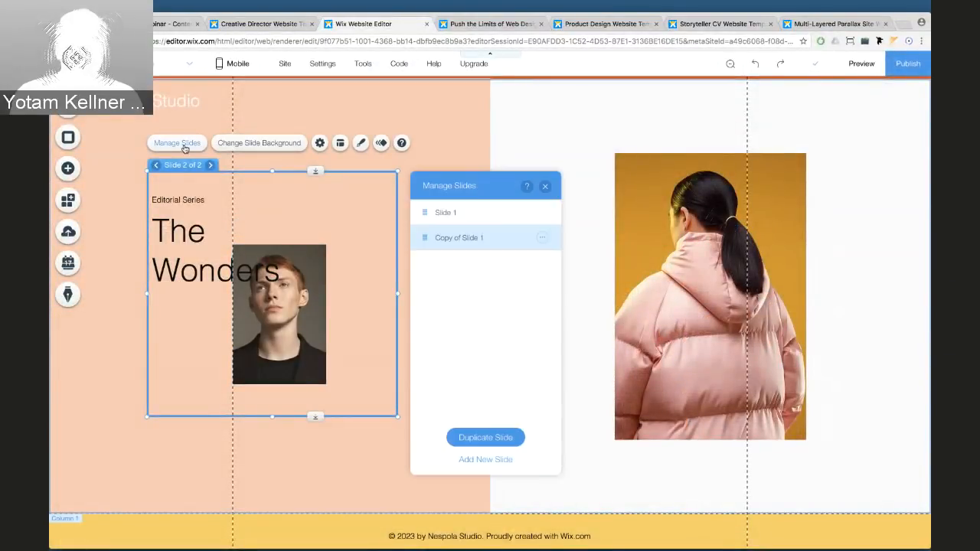
click(542, 238)
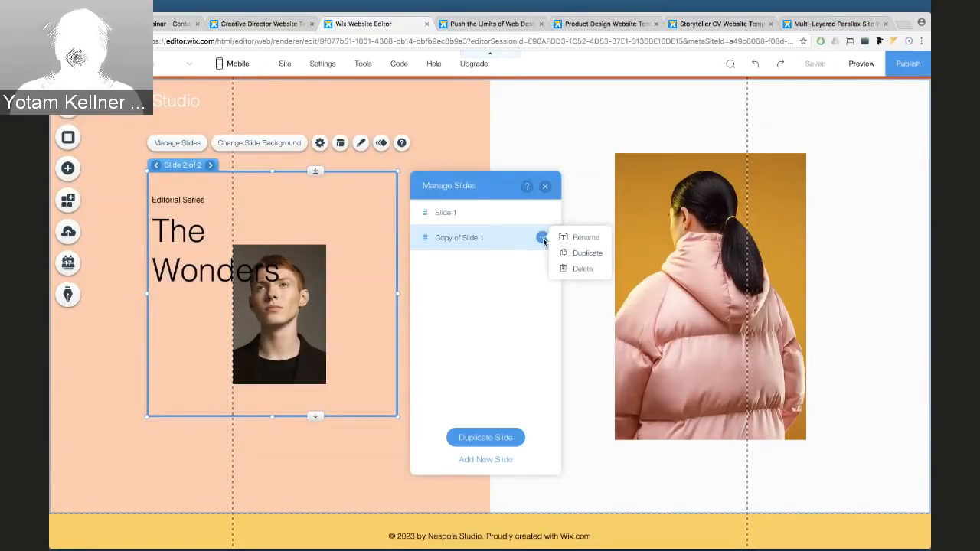
click(568, 253)
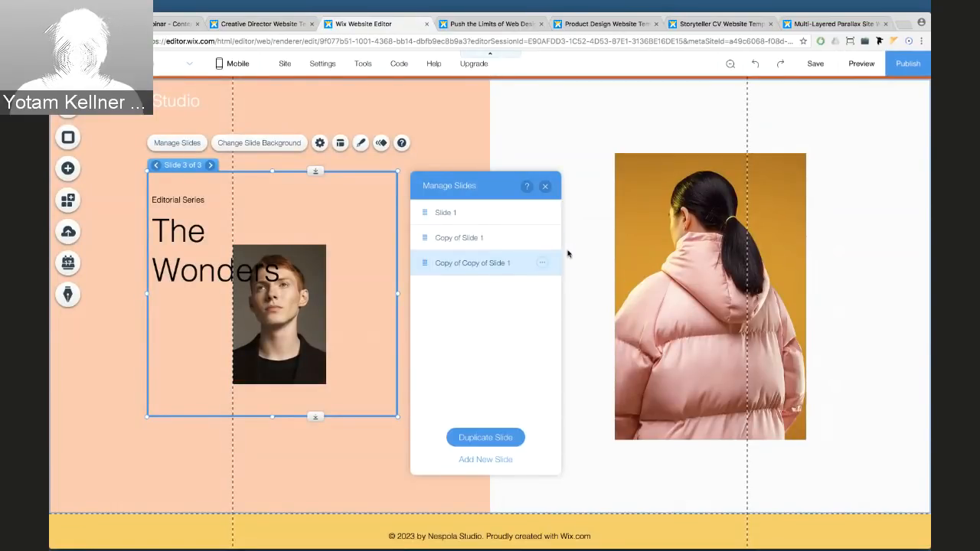
double_click(461, 263)
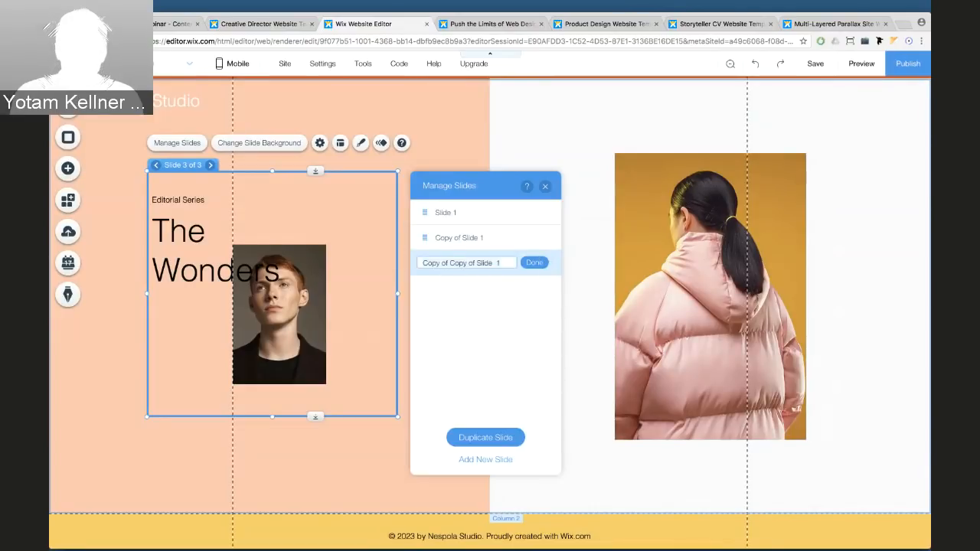
key(BackSpace)
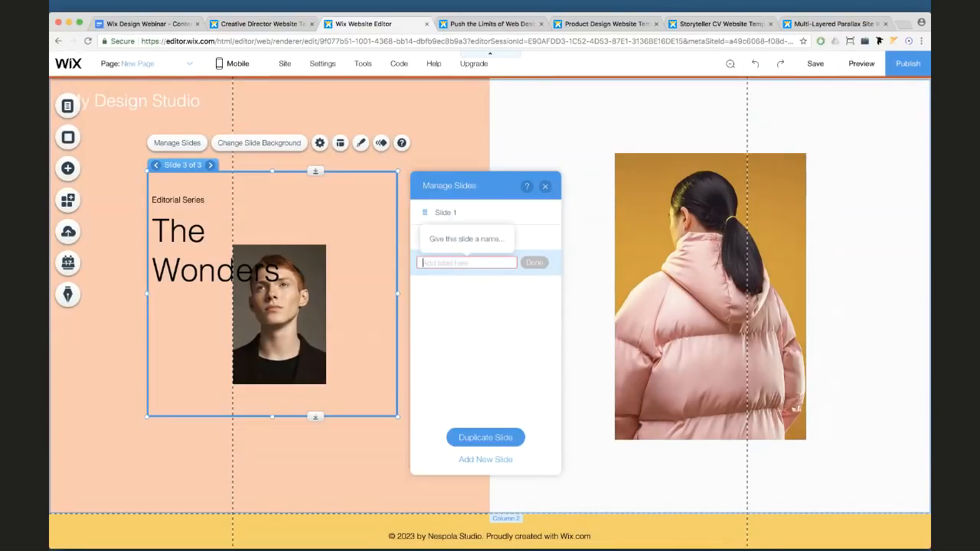
text(Name)
key(Return)
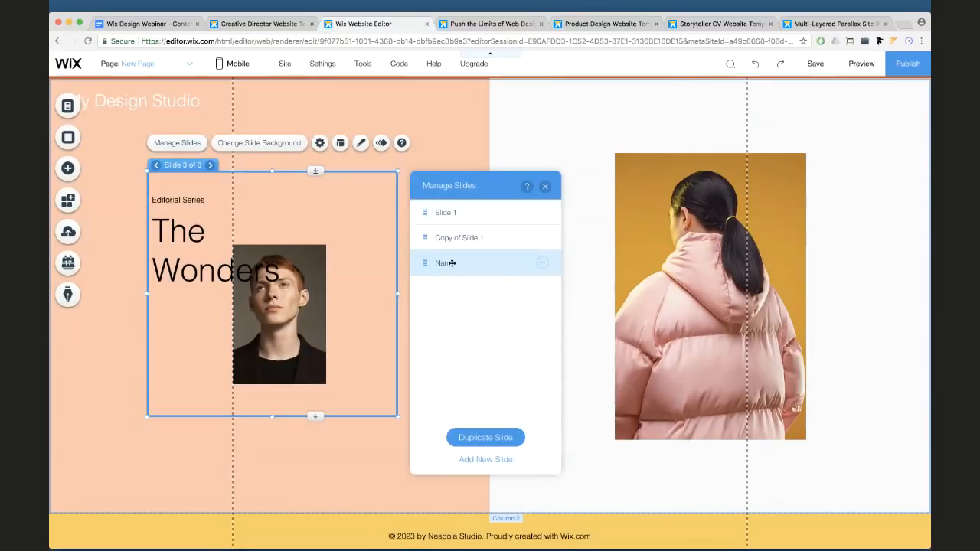
Shift the third slide's portrait right, enlarge it to 200×299, and swap in the olive-top woman
click(314, 287)
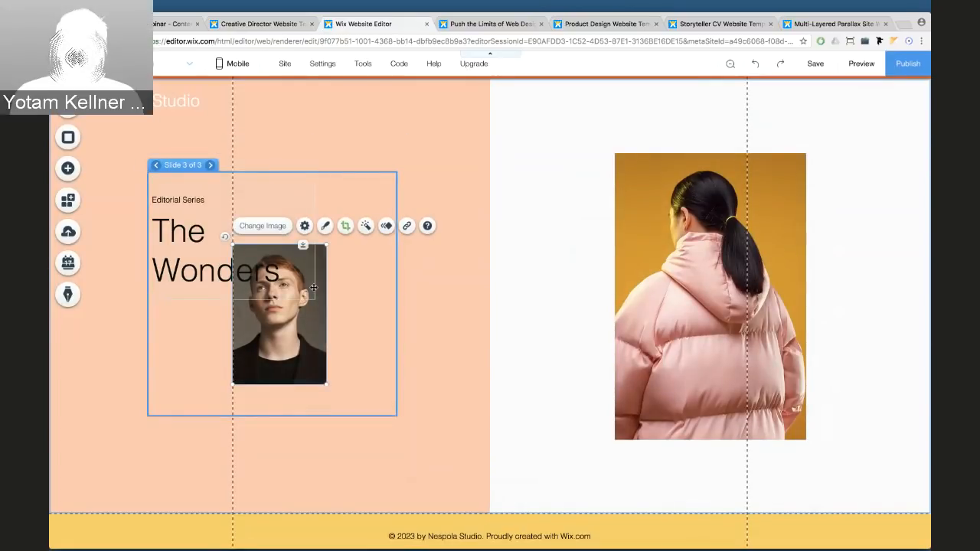
drag(315, 332, 386, 343)
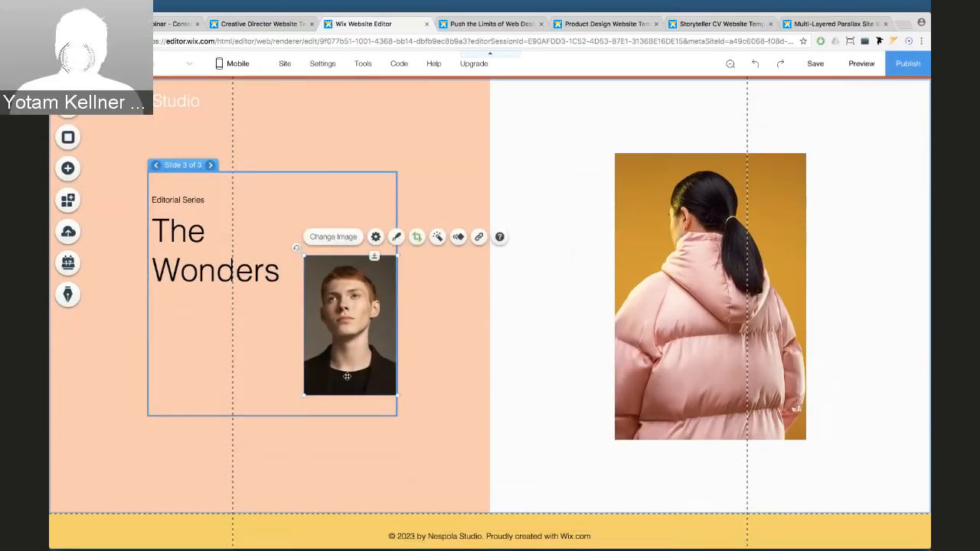
drag(304, 395, 290, 414)
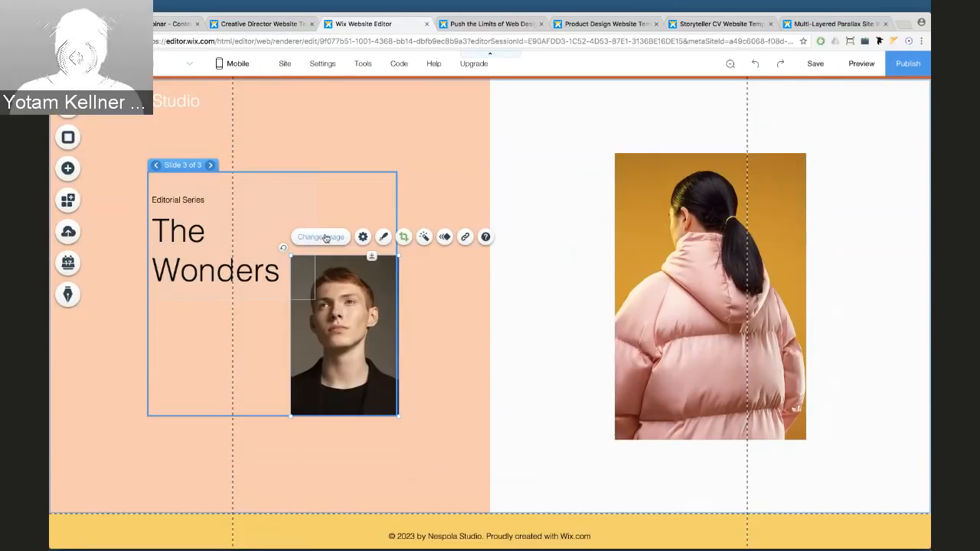
click(325, 238)
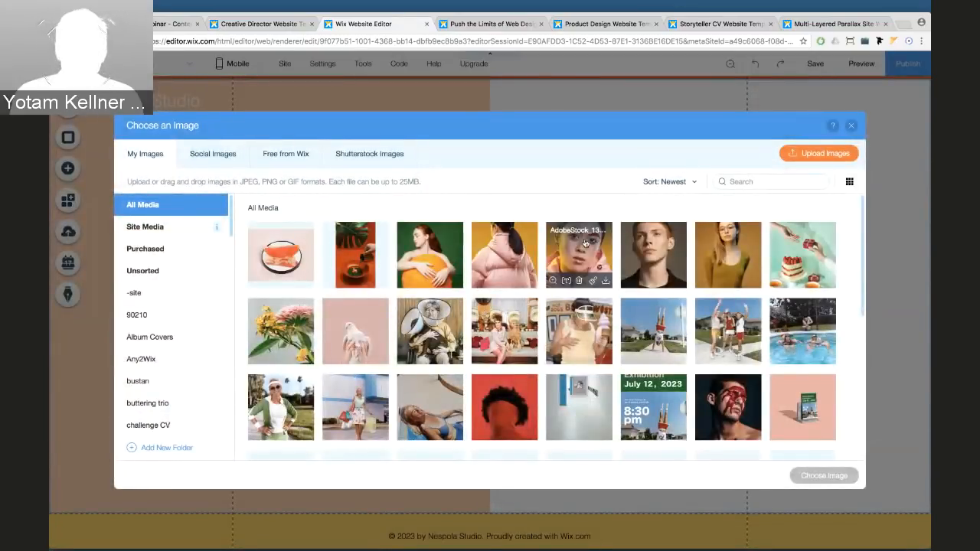
click(727, 253)
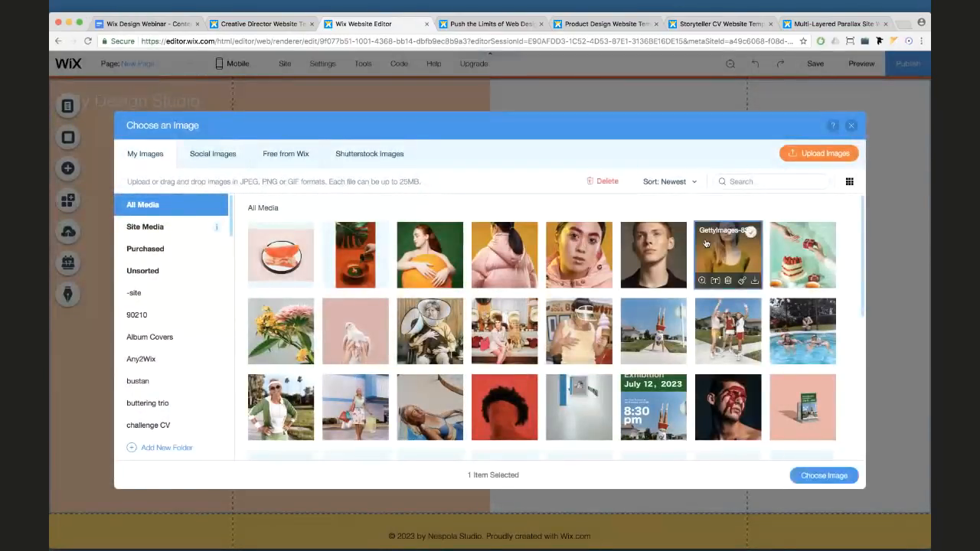
click(804, 476)
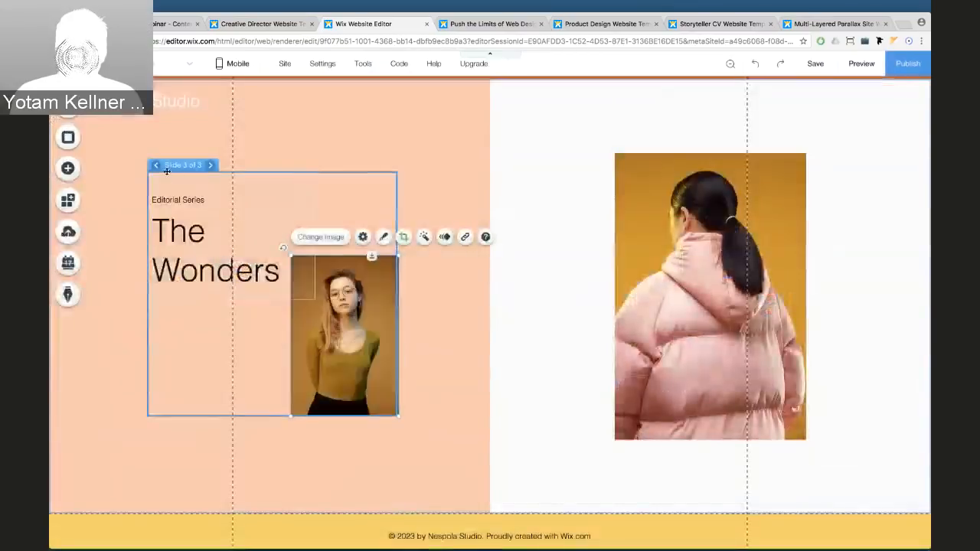
click(156, 166)
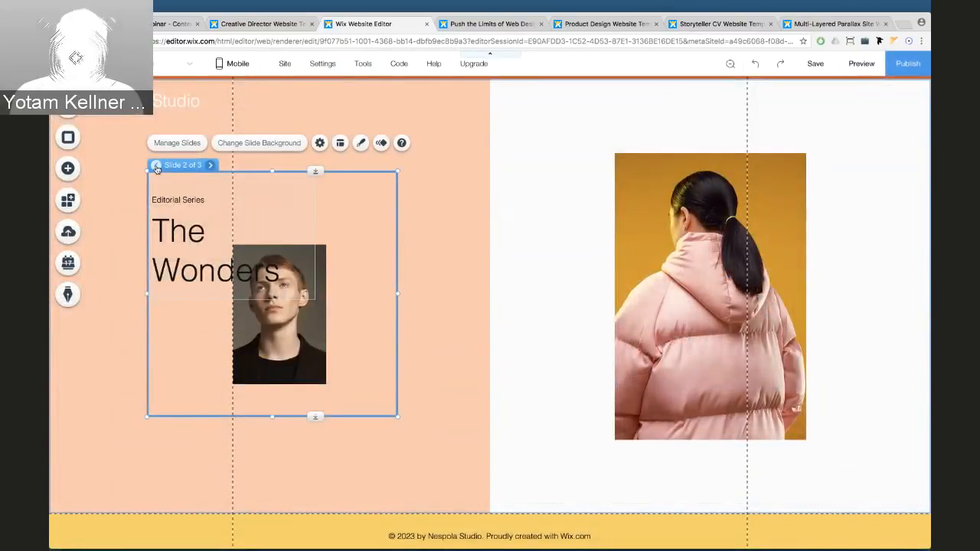
Set the slideshow's time between slides to 0.5 seconds, then preview the page
click(156, 165)
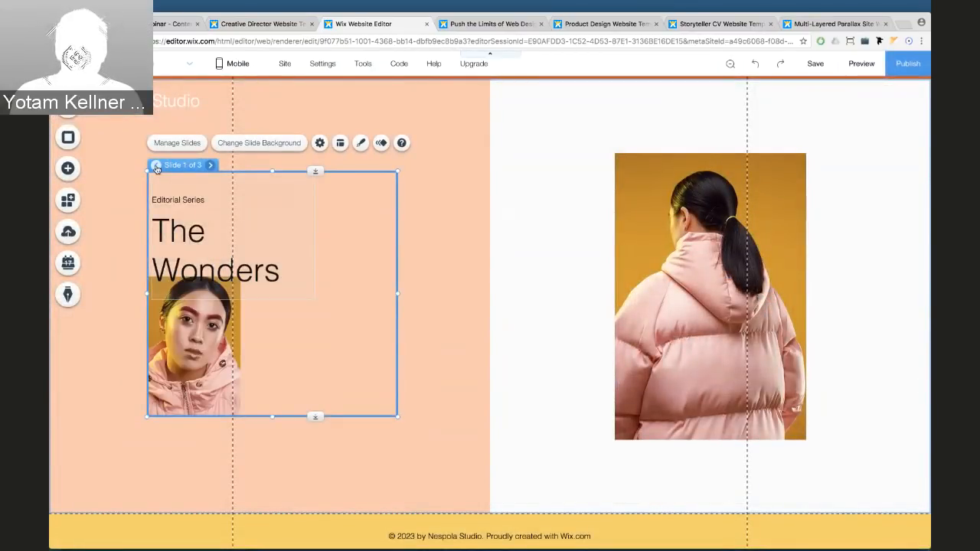
click(319, 143)
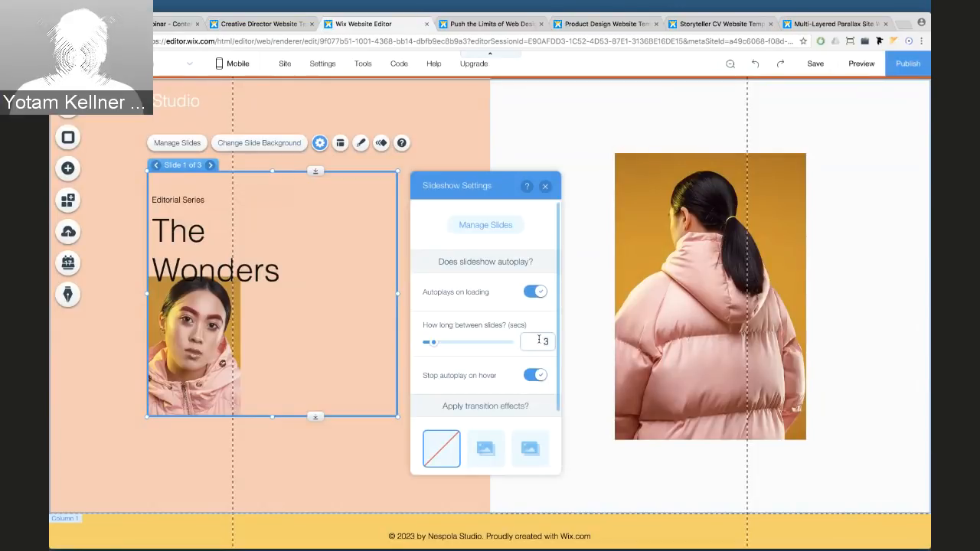
key(BackSpace)
text(0.5)
key(Return)
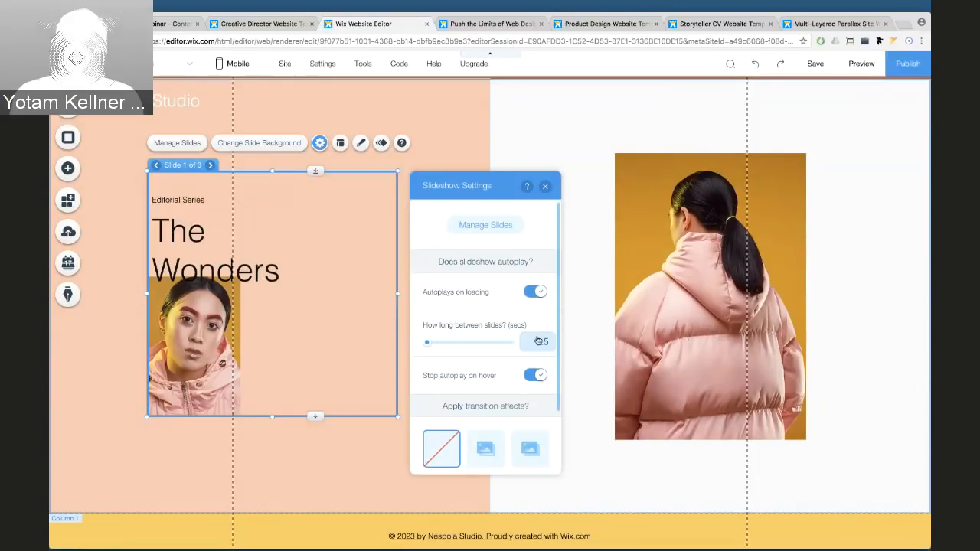
click(545, 186)
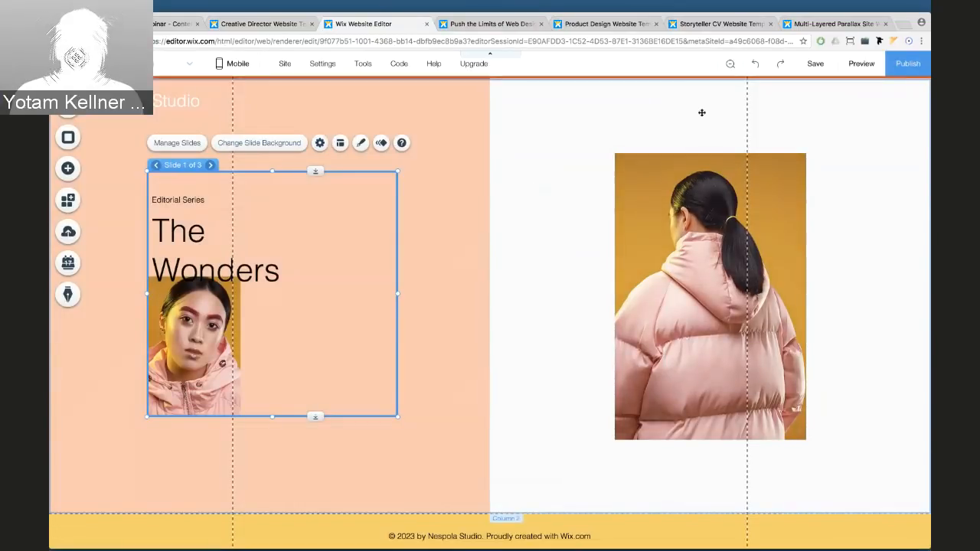
click(861, 63)
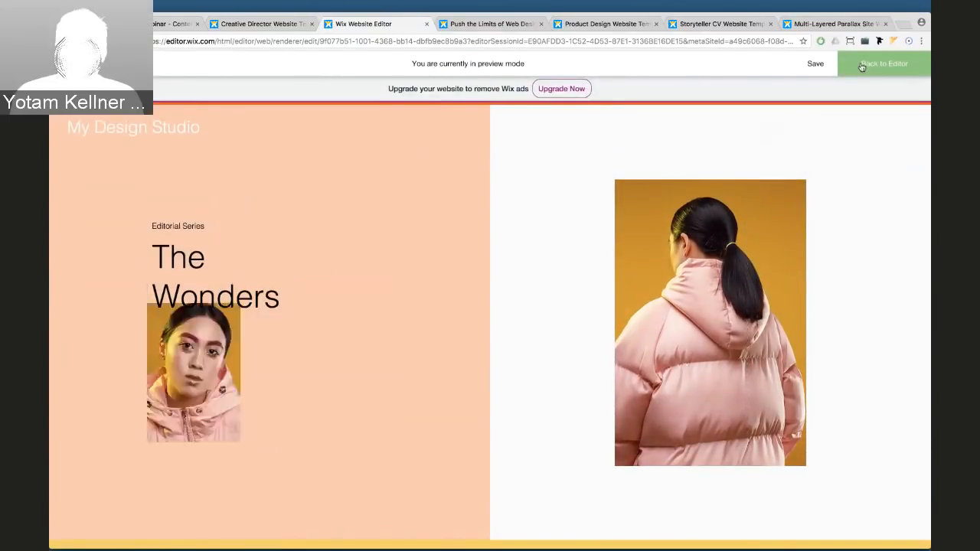
scroll(574, 175, down, 2)
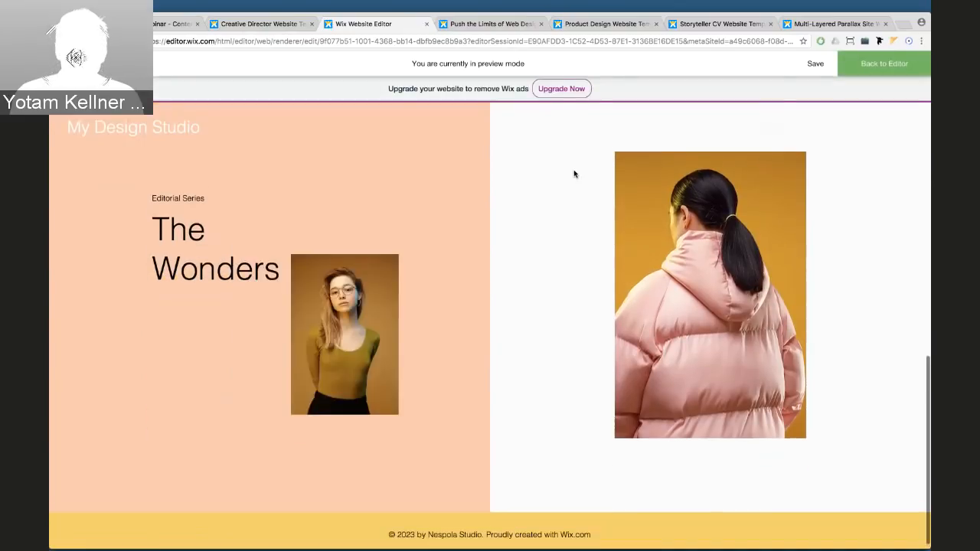
click(858, 67)
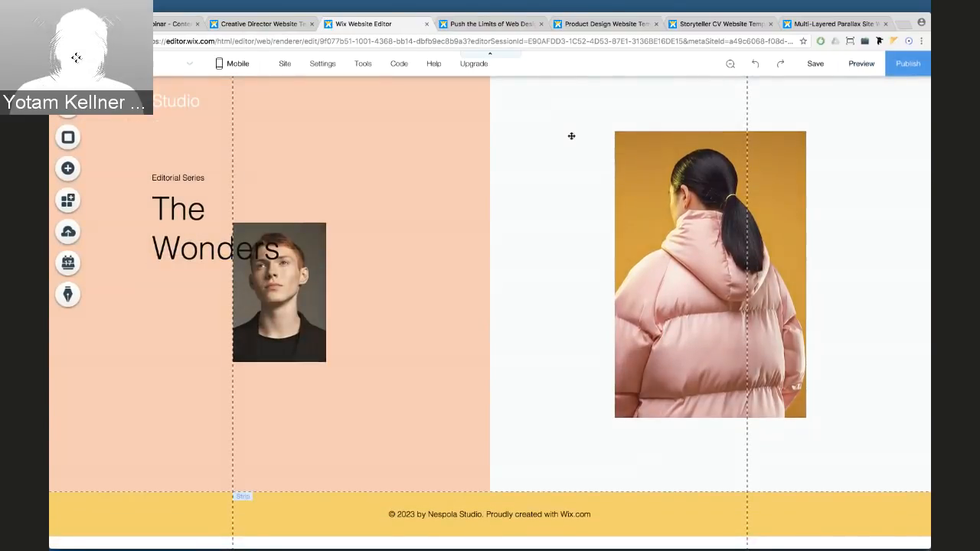
scroll(531, 139, up, 1)
scroll(531, 139, up, 1)
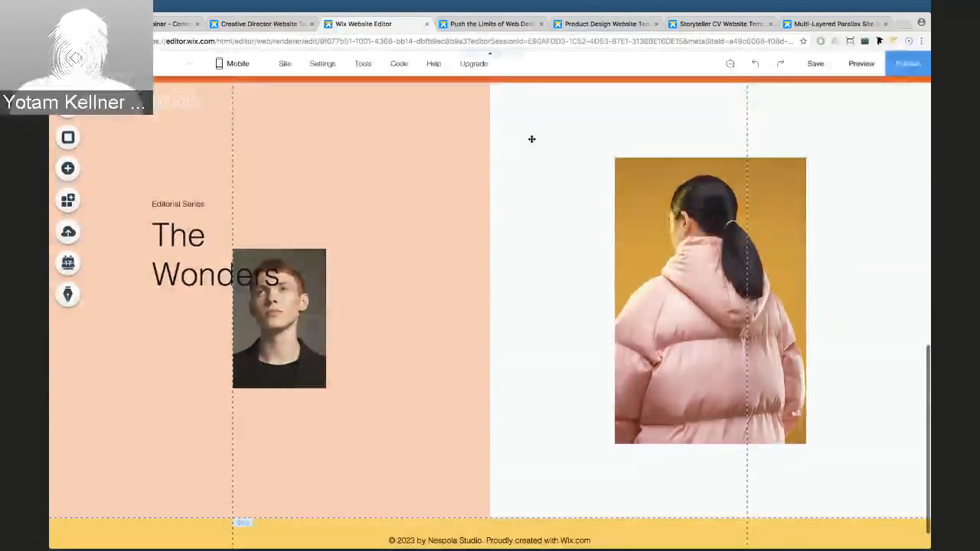
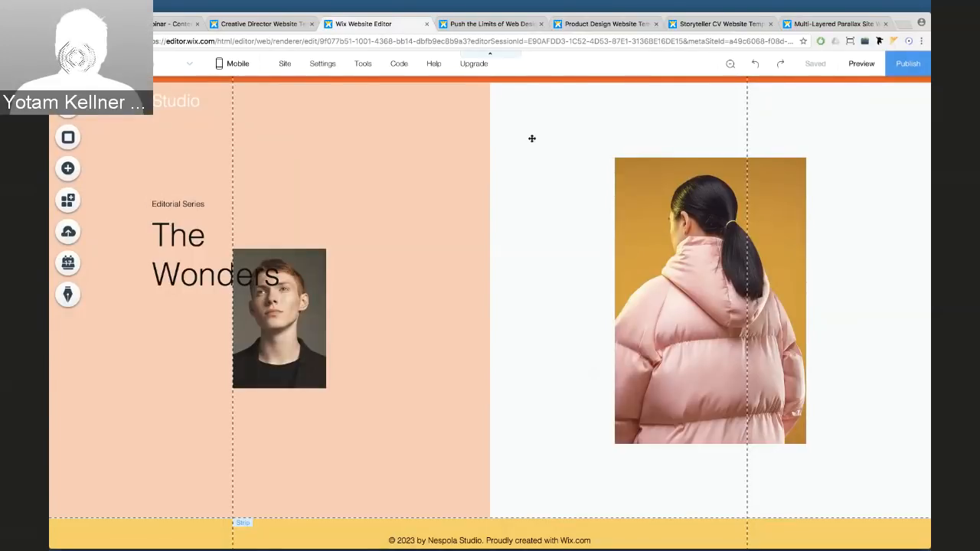
In Zoom Out & Reorder view, duplicate The Wonders two-column section
click(731, 68)
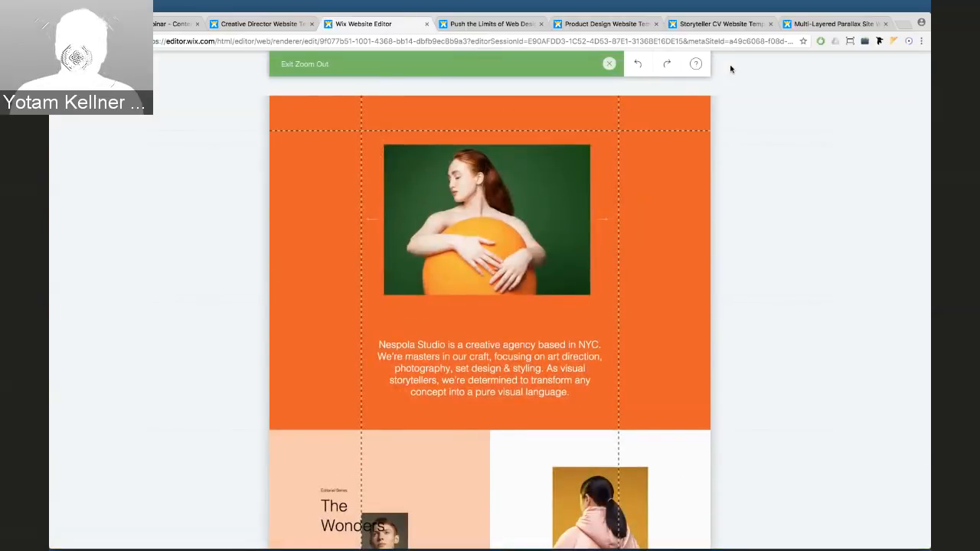
mouse_move(593, 193)
scroll(593, 193, down, 3)
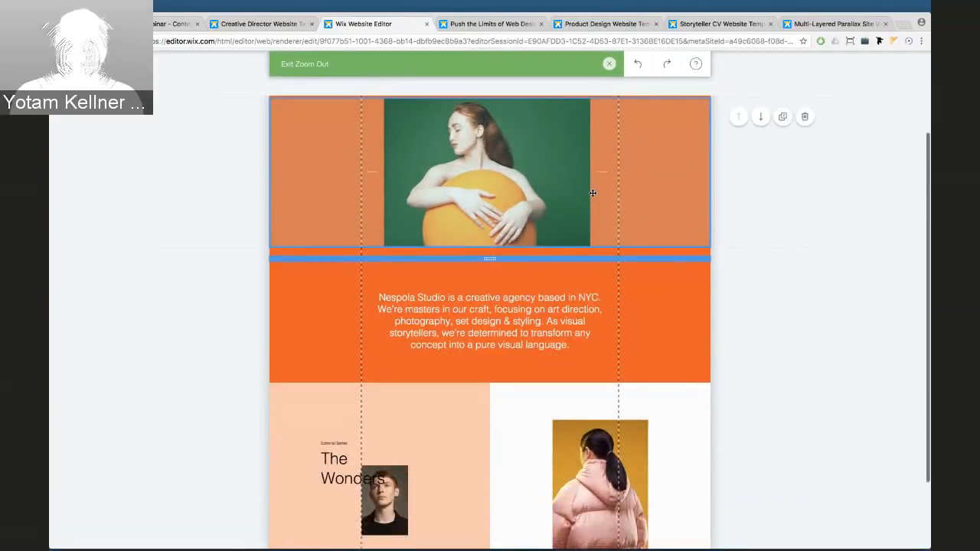
mouse_move(685, 447)
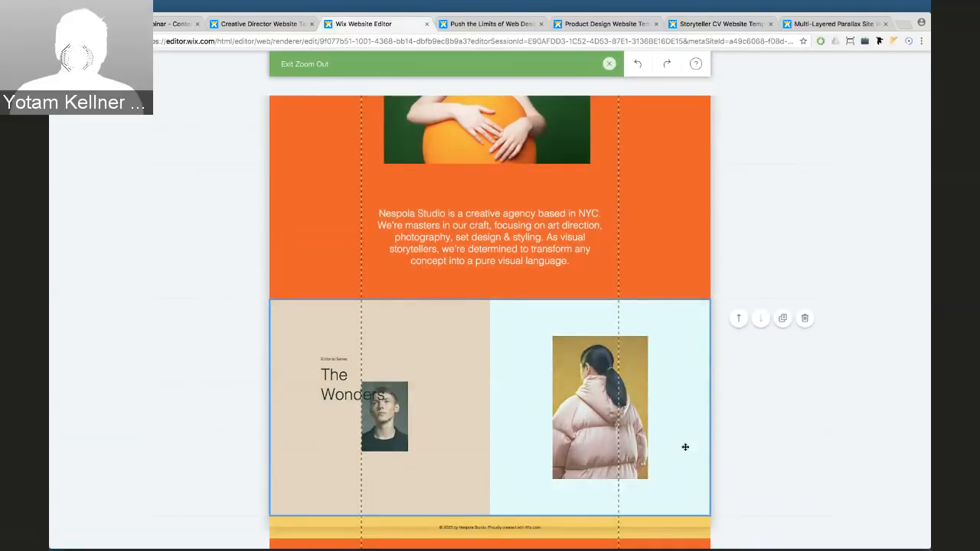
click(782, 325)
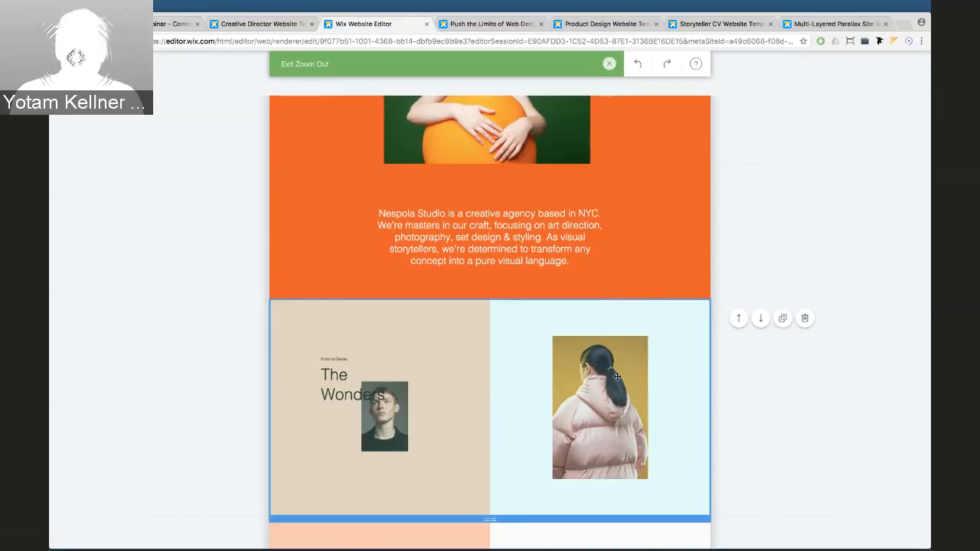
Try reordering the two Wonders sections, undo the move above the text, and exit reorder view
scroll(620, 376, down, 2)
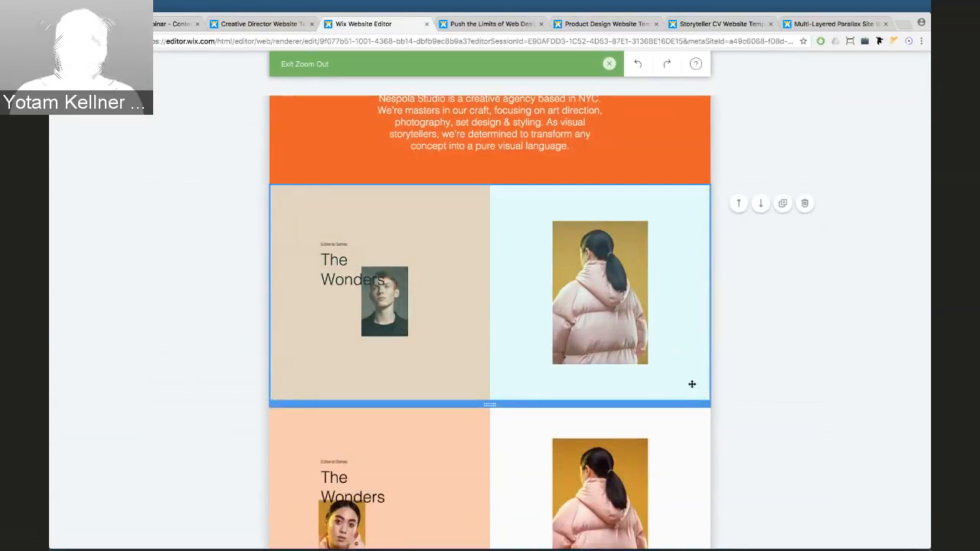
click(760, 204)
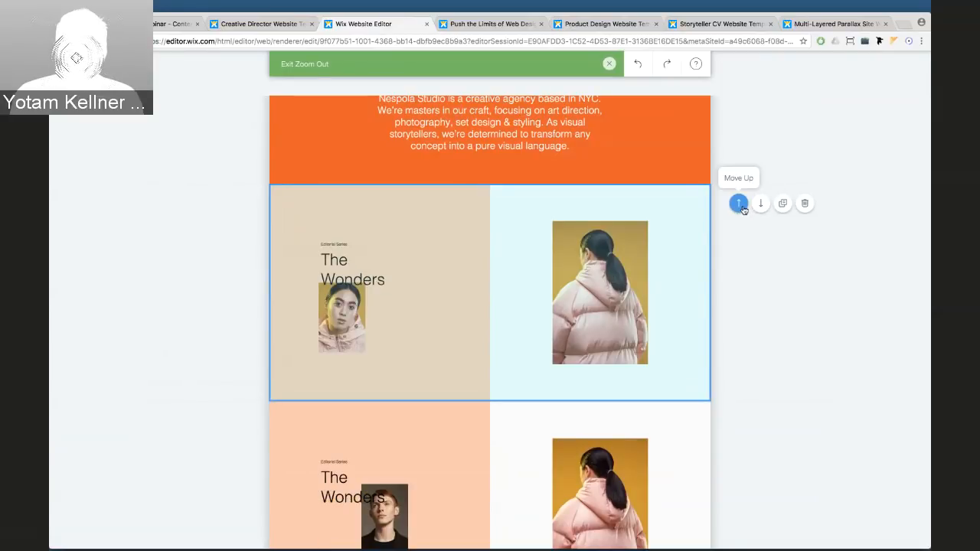
click(739, 204)
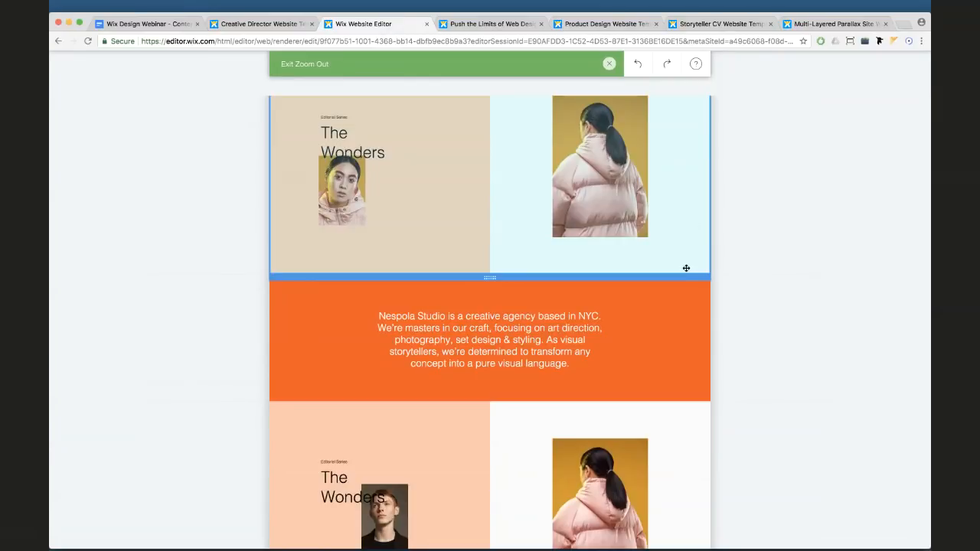
key(super+z)
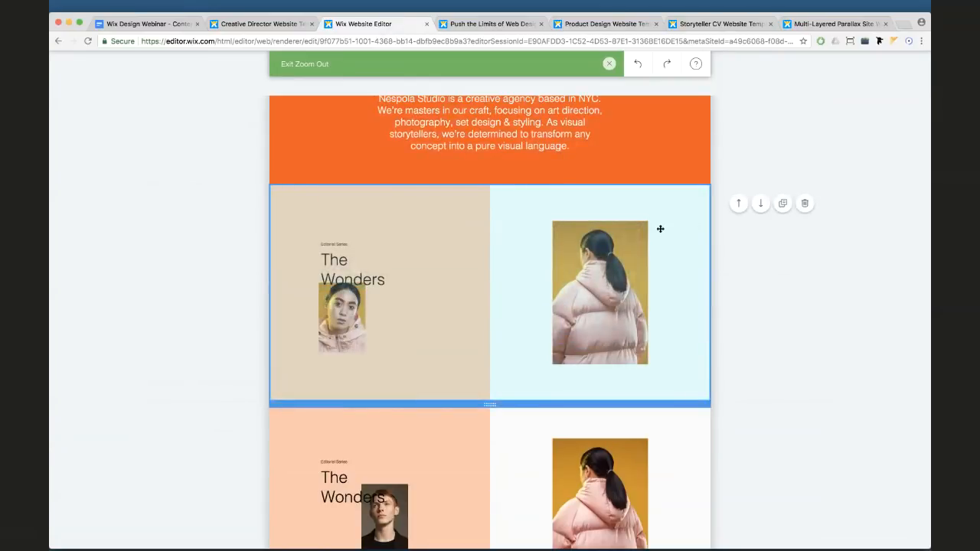
key(super+z)
click(611, 68)
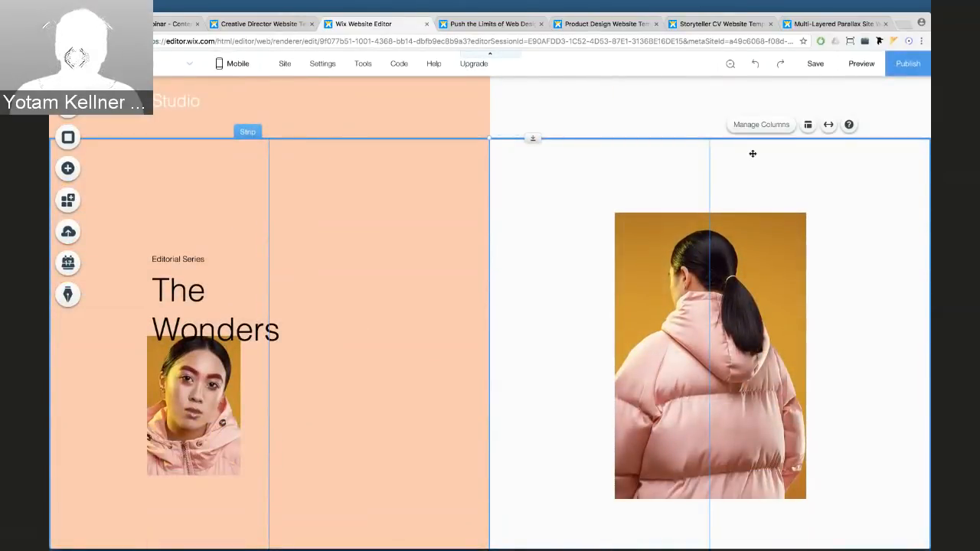
Use Manage Columns to move column 2, the puffer-jacket photo, left of The Wonders text
click(755, 127)
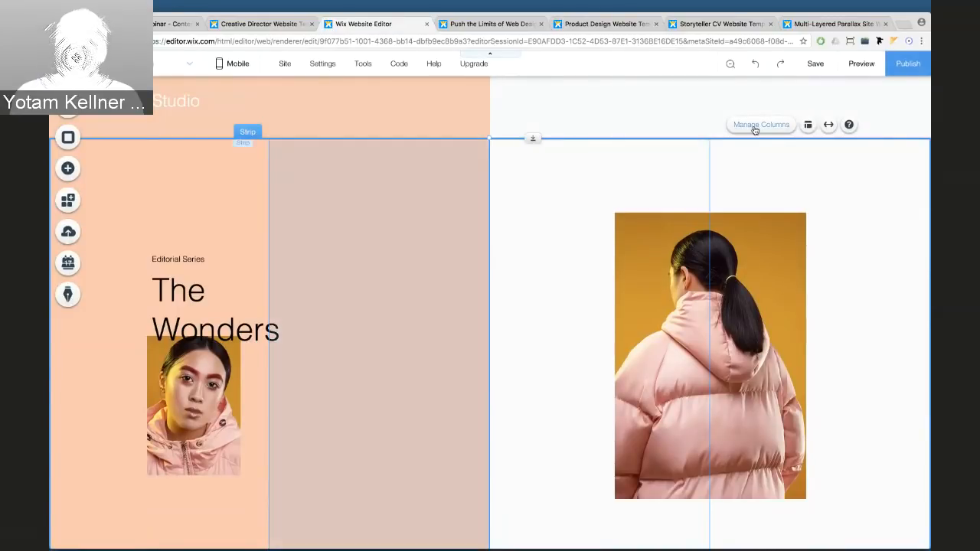
click(836, 264)
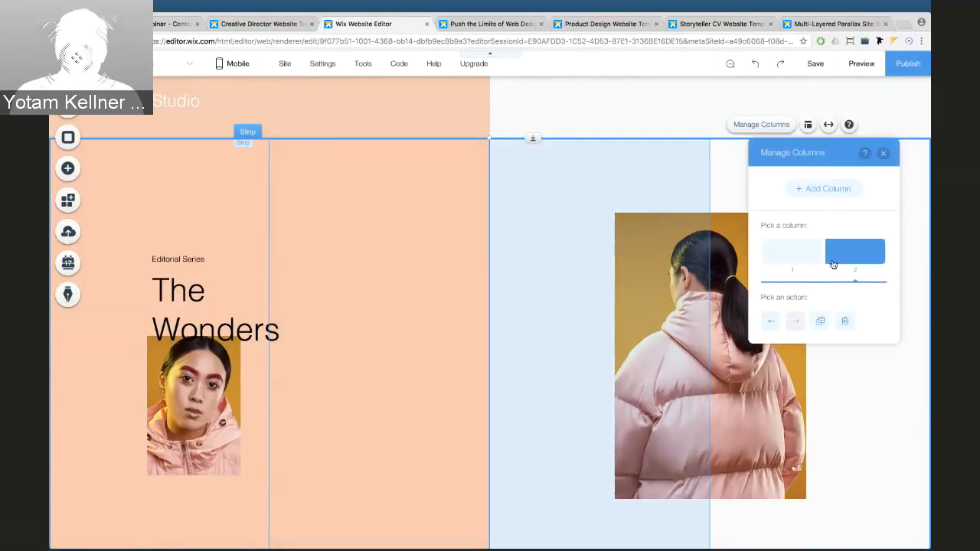
click(817, 259)
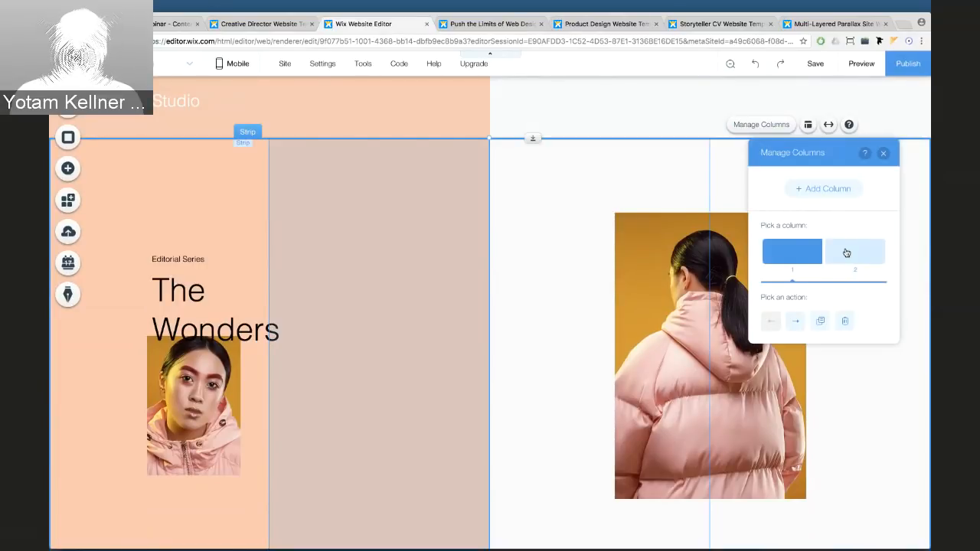
click(842, 255)
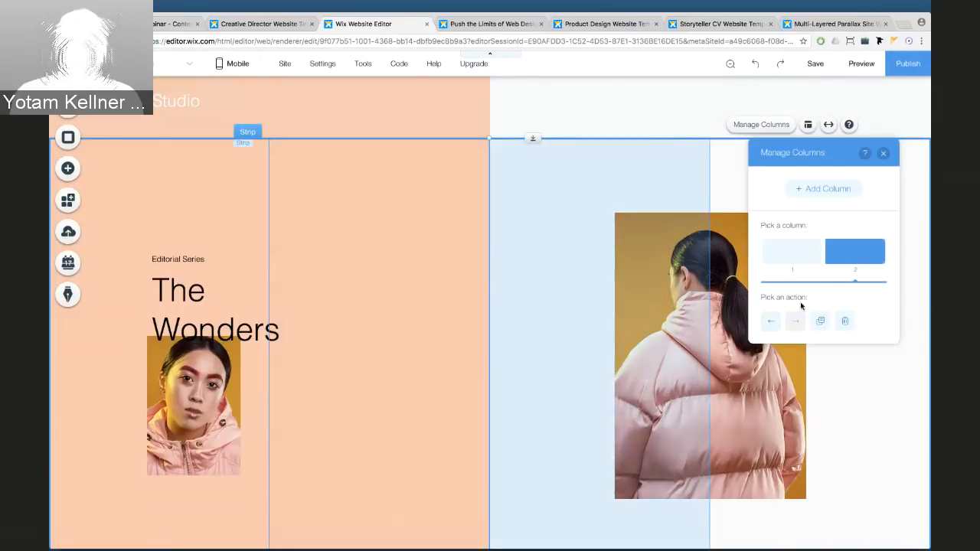
click(769, 325)
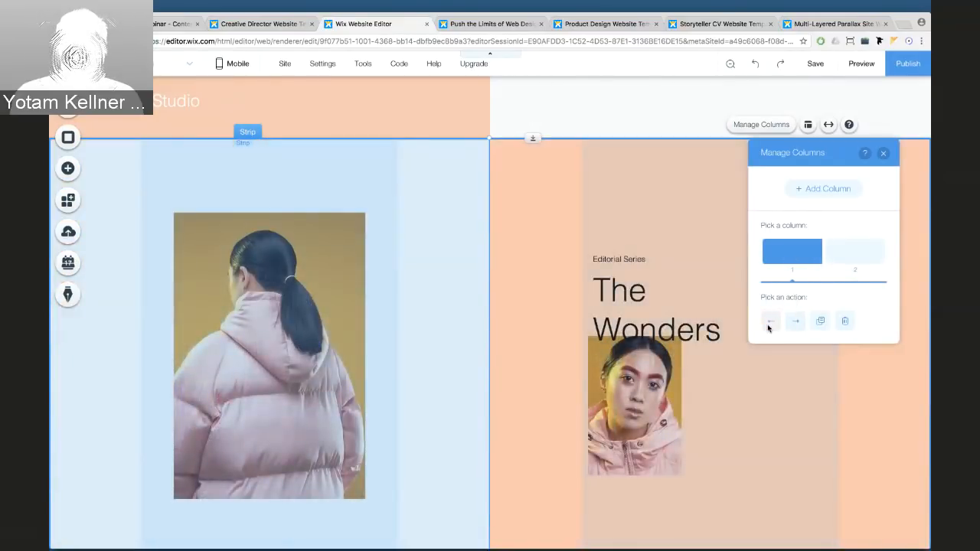
click(883, 154)
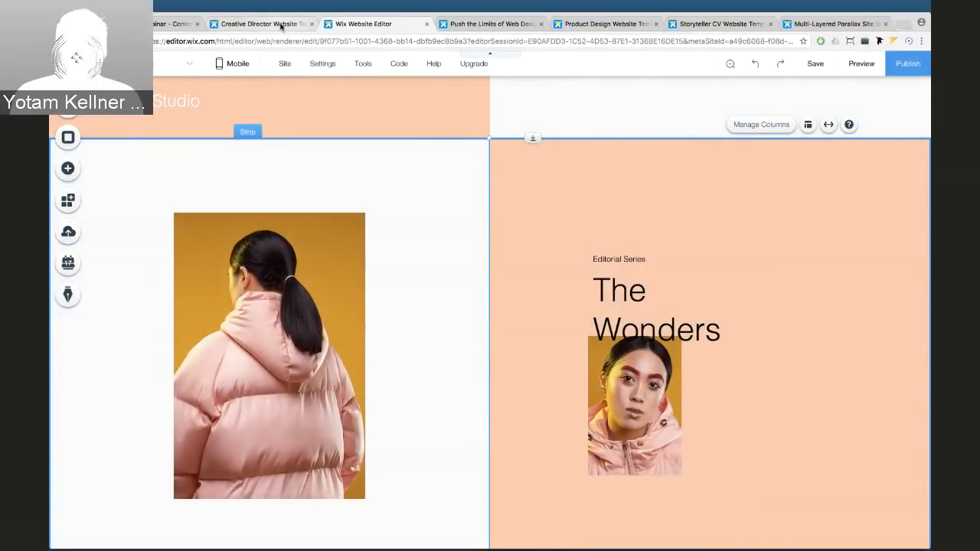
Delete the slideshow holding The Wonders text and portrait from the right column
click(575, 233)
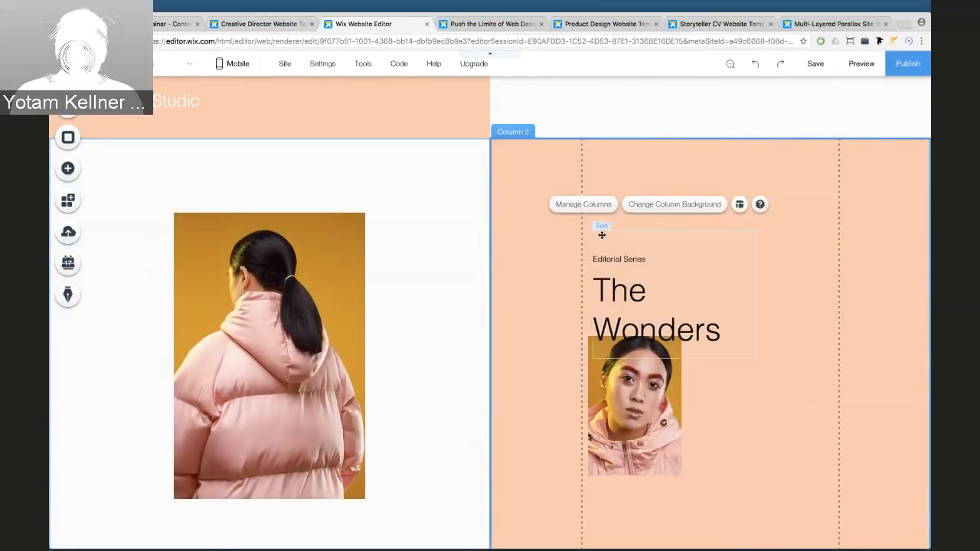
click(603, 231)
click(810, 231)
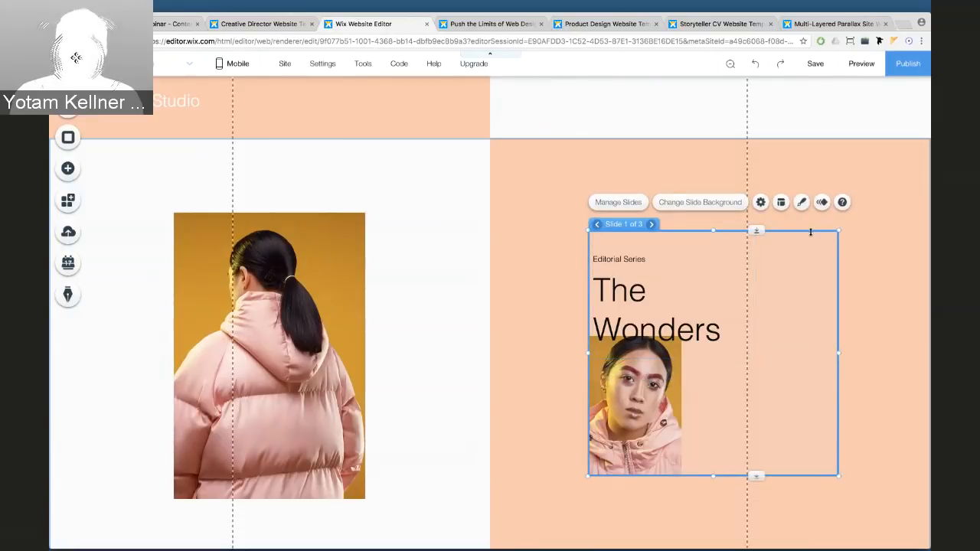
key(Delete)
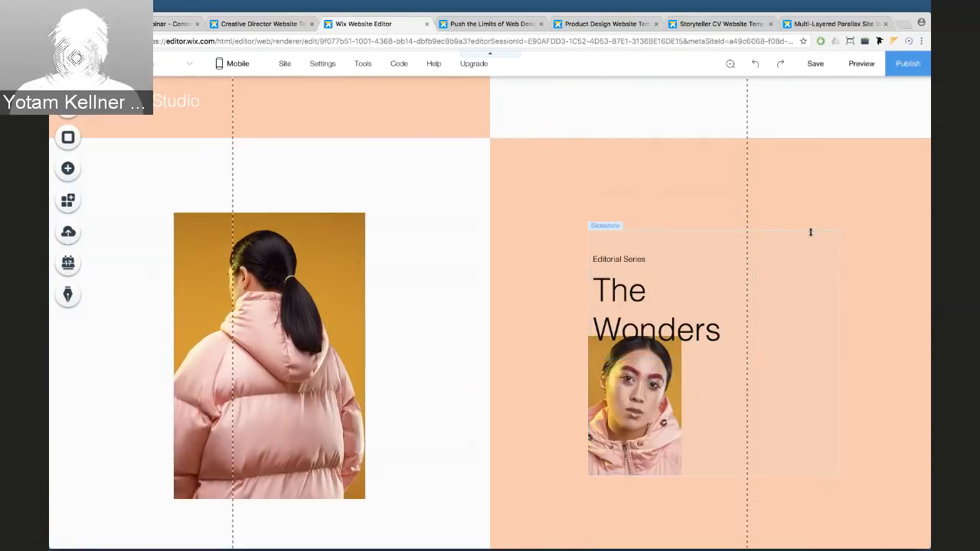
Check the Creative Director template for reference, then return to the site and select the strip
click(274, 24)
scroll(520, 302, down, 10)
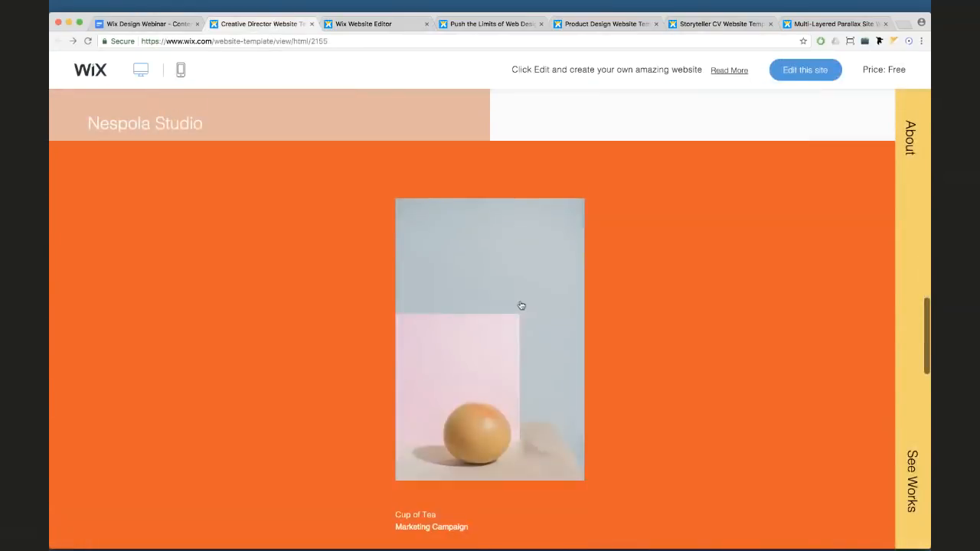
scroll(520, 303, up, 1)
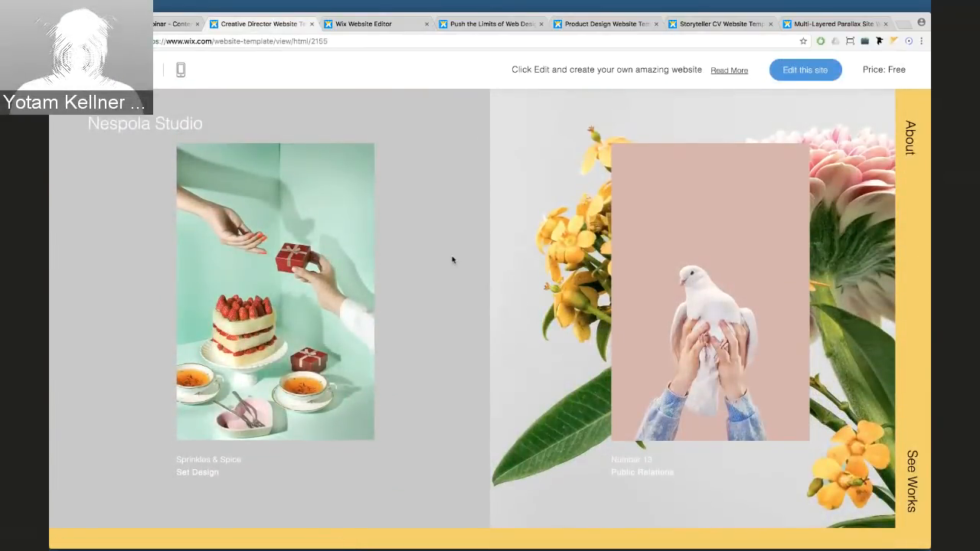
click(362, 23)
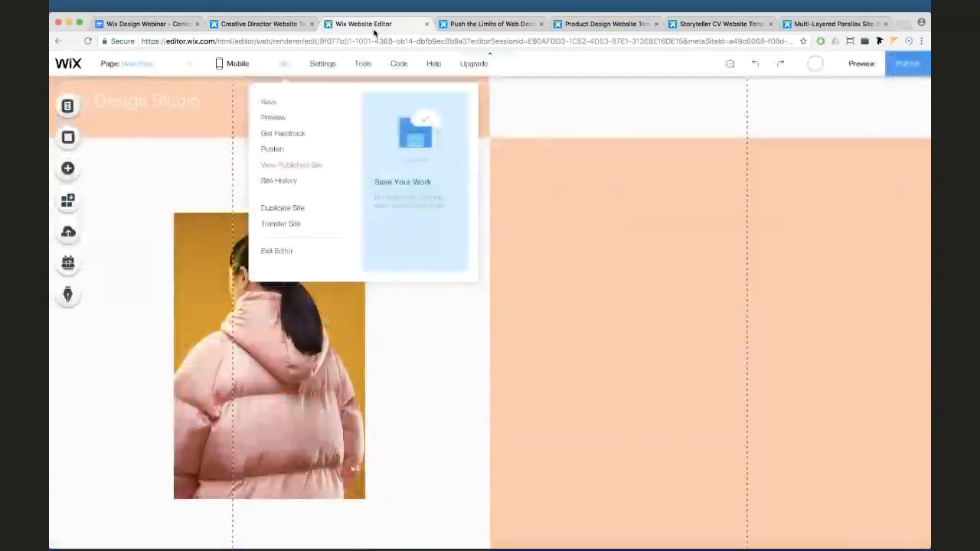
click(396, 175)
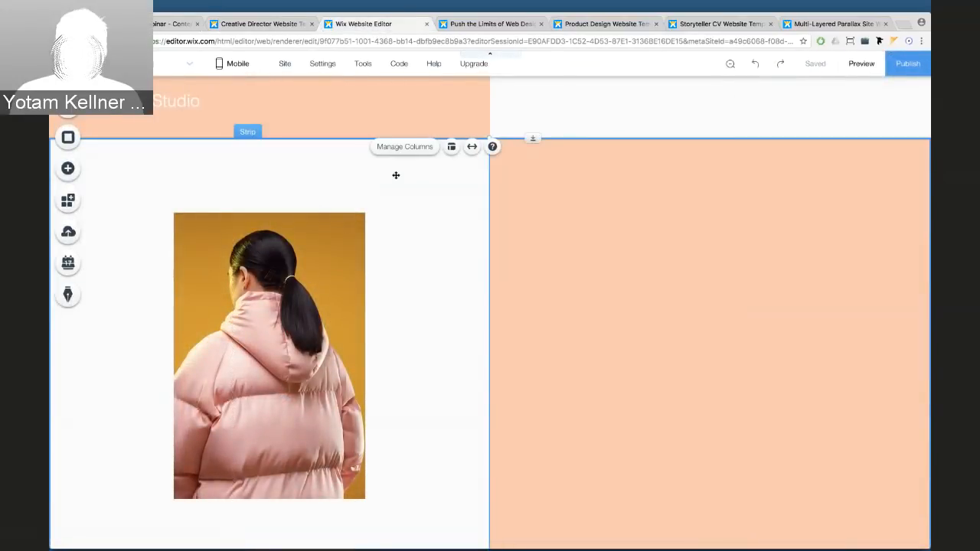
Give the left column a light grey #E8E6E6 background colour
click(396, 178)
click(467, 147)
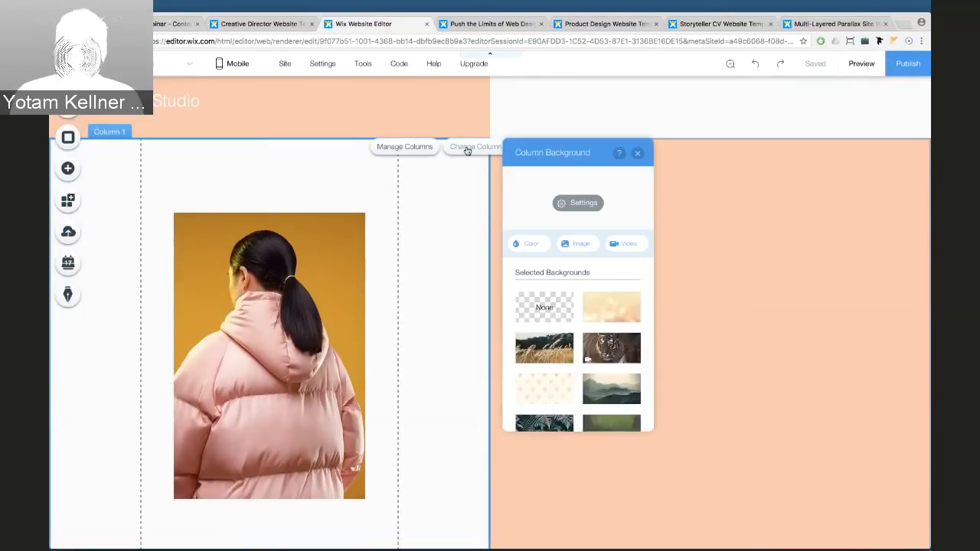
click(532, 247)
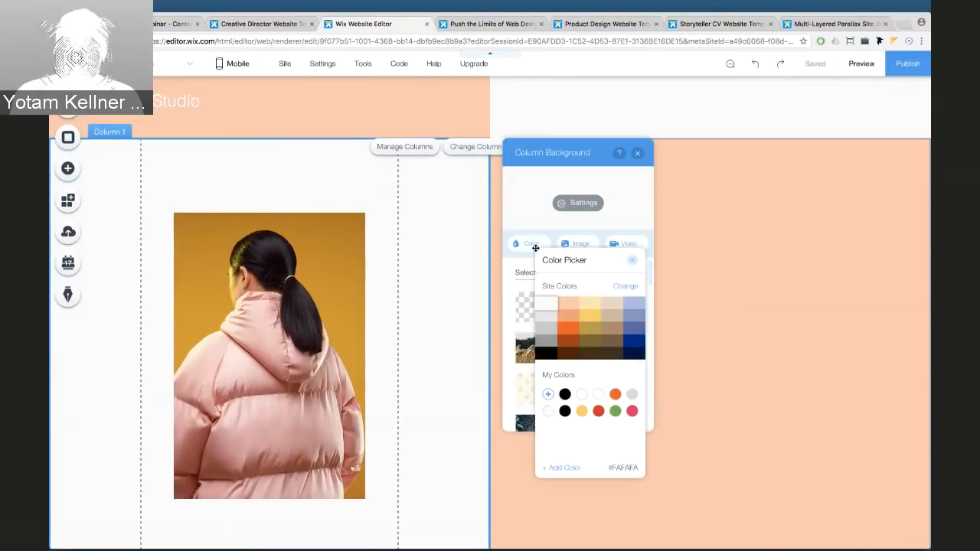
click(545, 316)
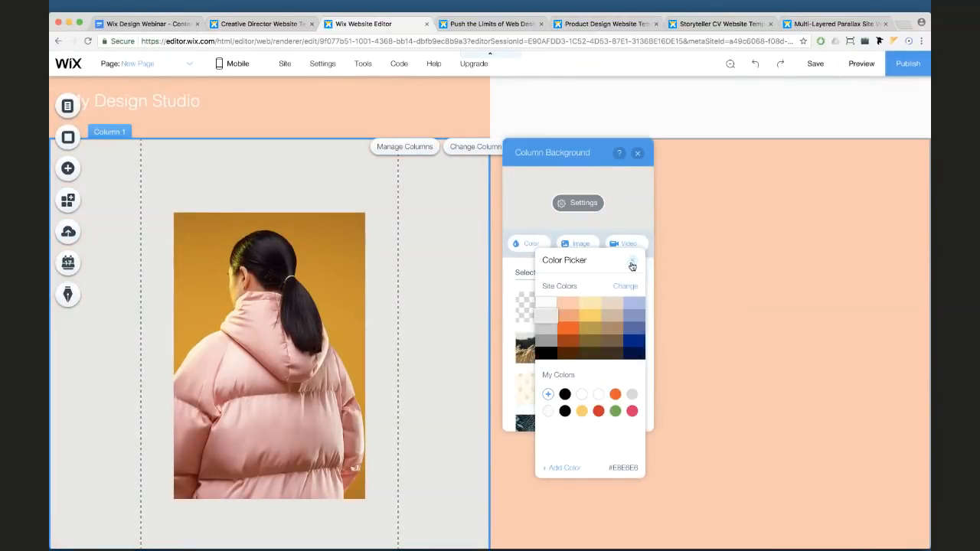
click(632, 260)
Replace the puffer-jacket photo with the cake-and-gift image
click(310, 264)
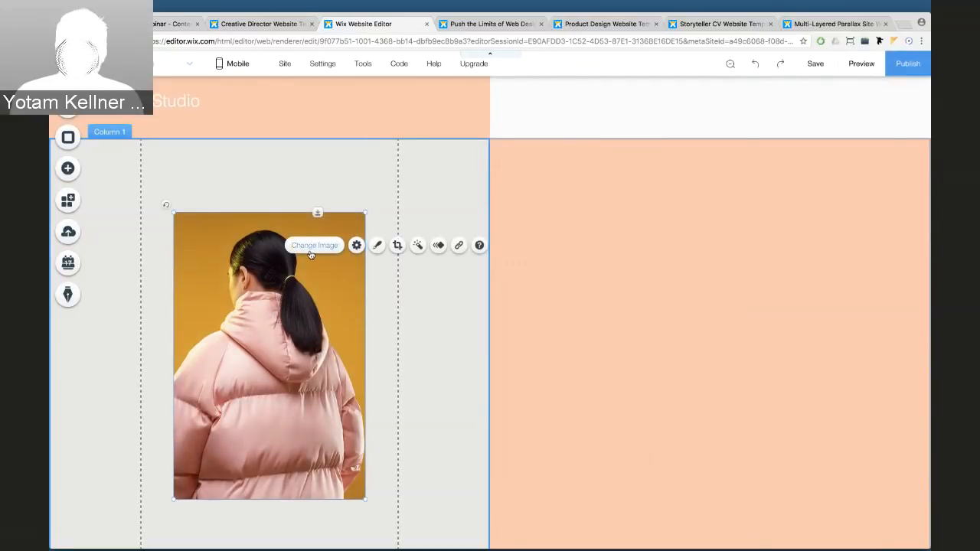
click(314, 246)
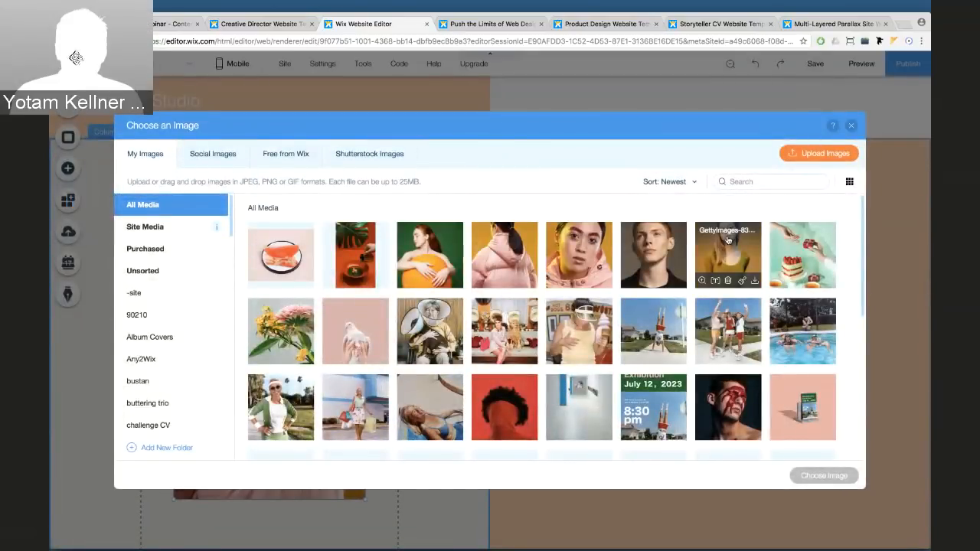
click(802, 252)
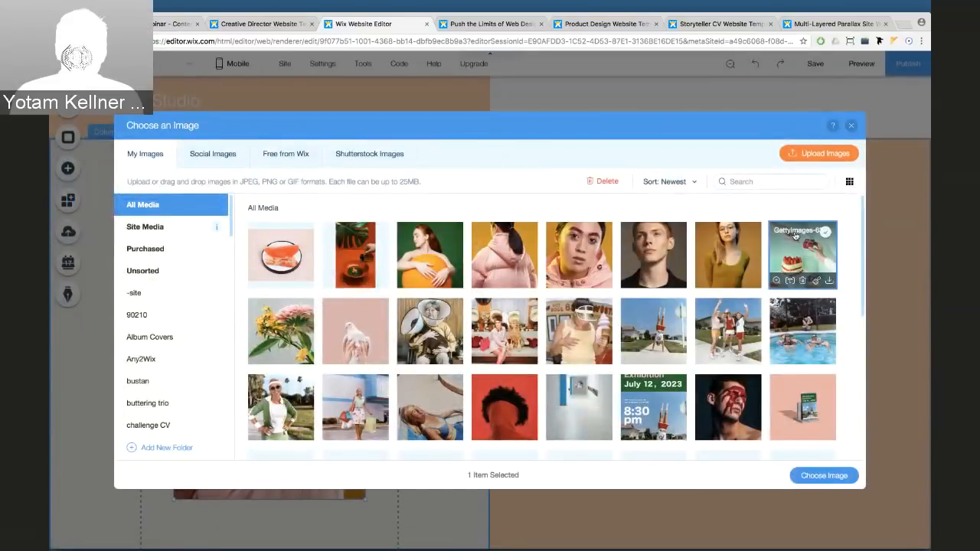
click(817, 474)
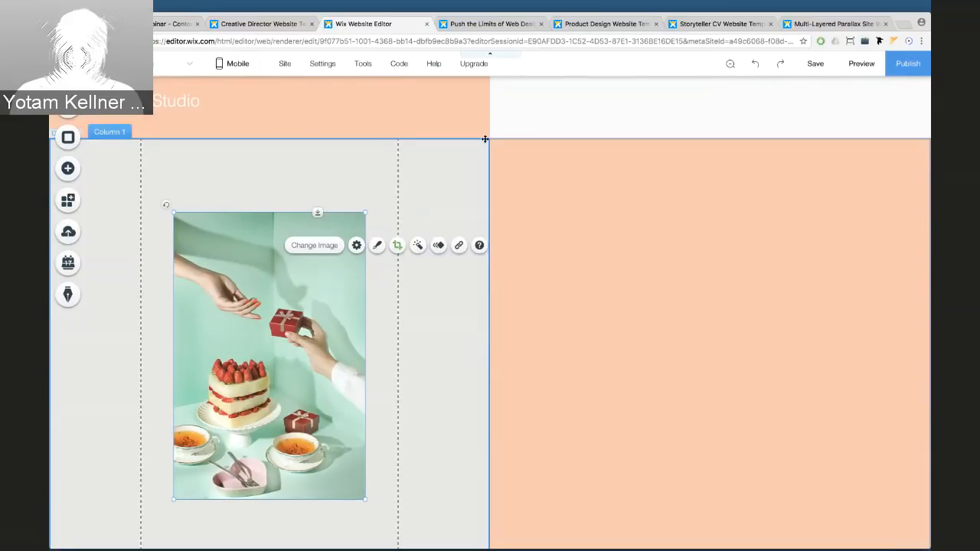
click(462, 157)
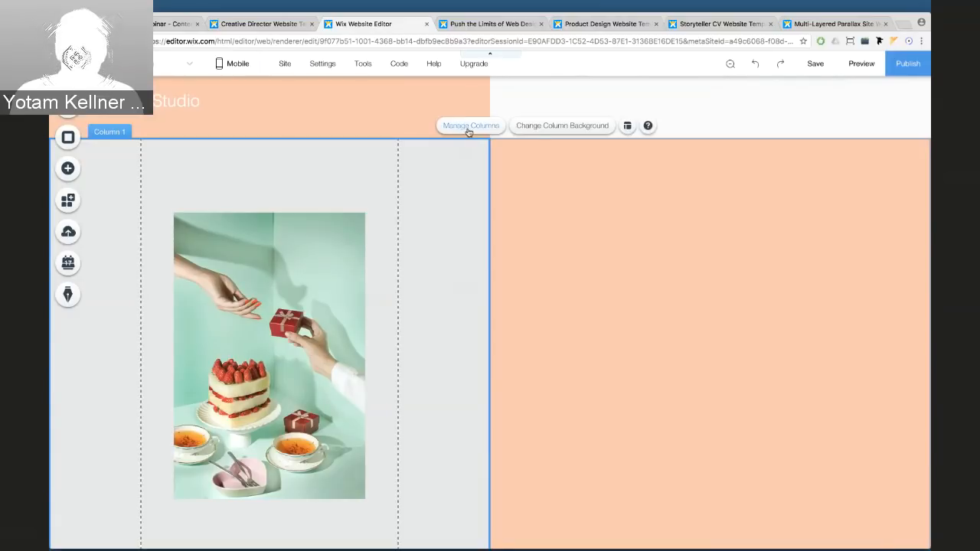
Duplicate the cake column and delete the extra third column, leaving two columns
click(469, 126)
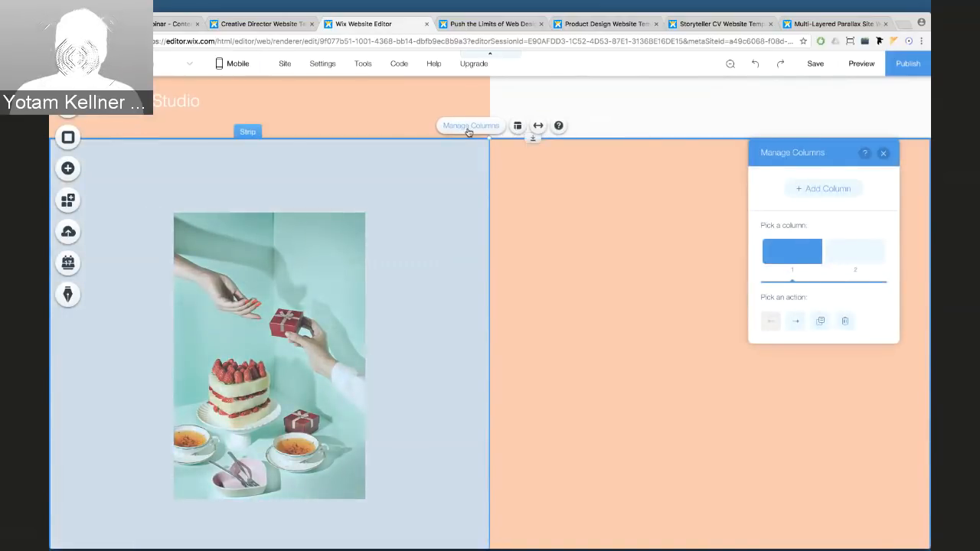
click(823, 321)
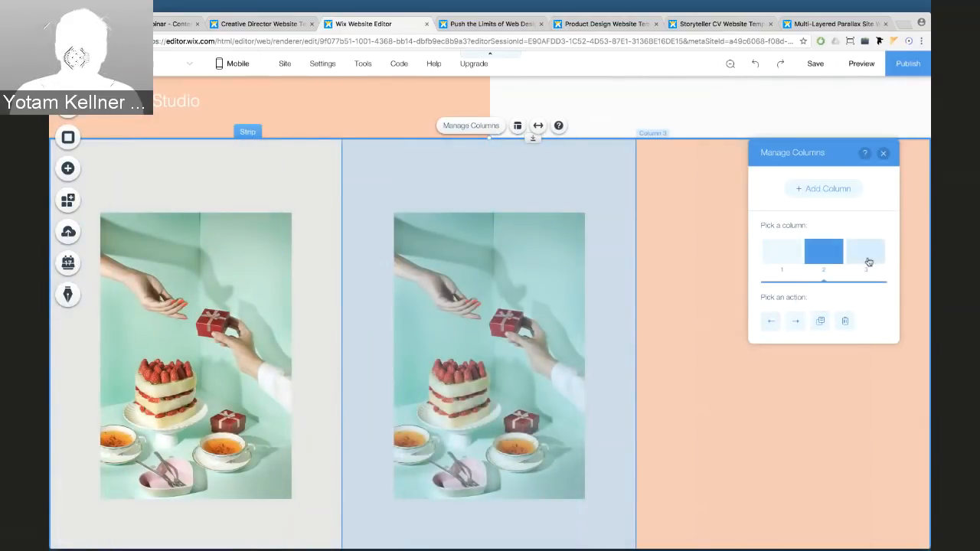
click(866, 257)
click(845, 321)
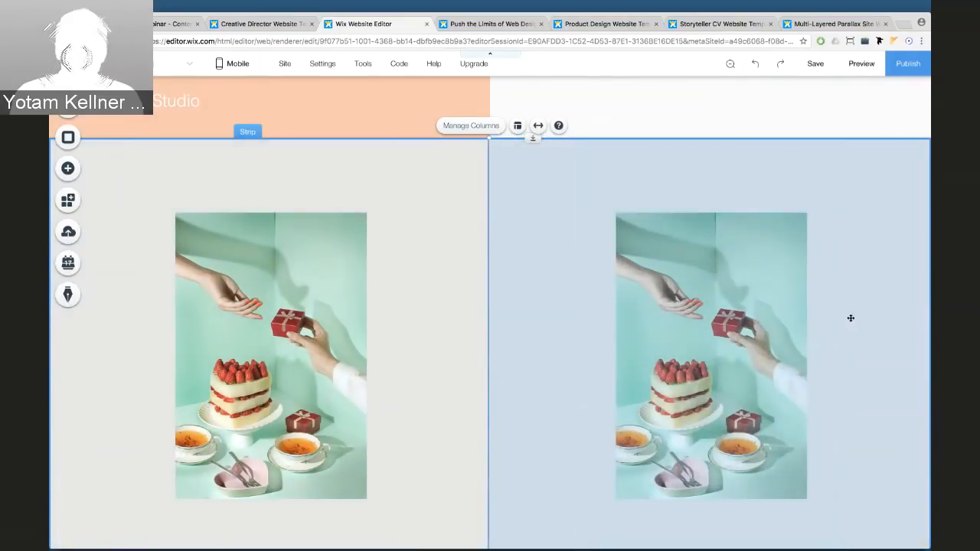
Replace the right column's copied cake image with the hands-holding-dove photo
click(777, 244)
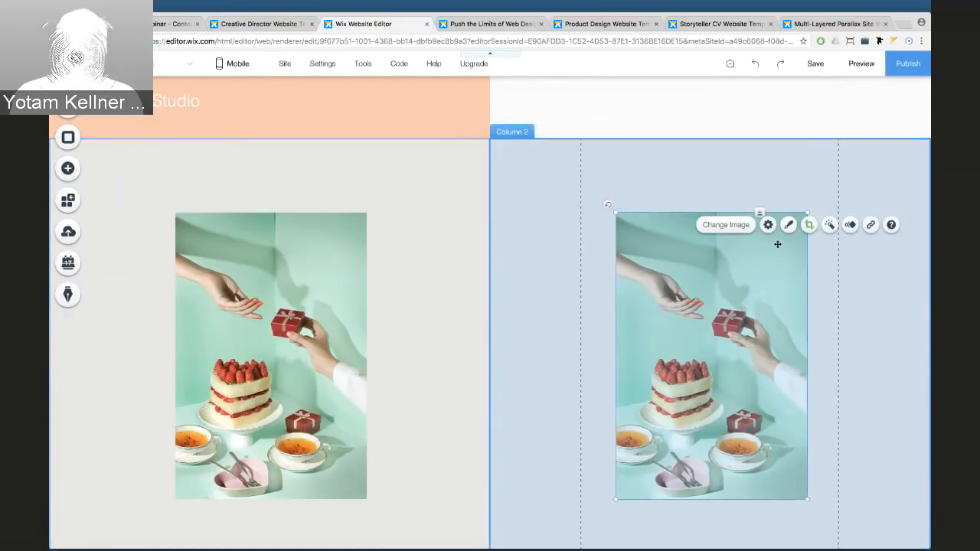
click(714, 226)
click(349, 329)
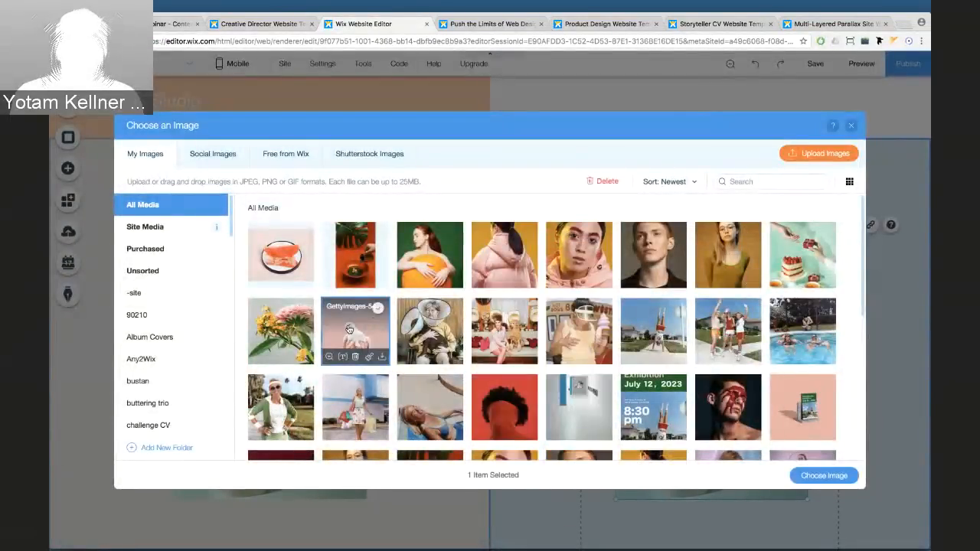
click(823, 476)
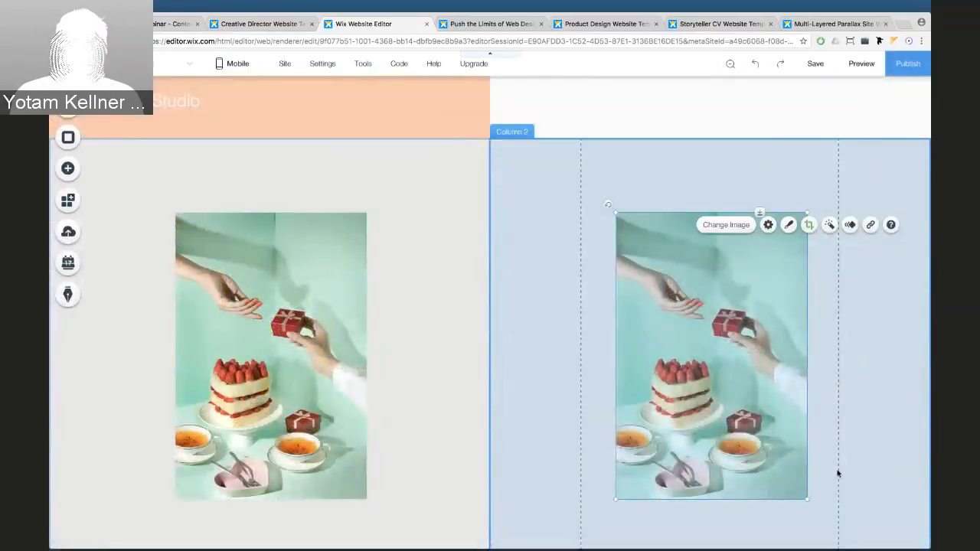
click(542, 238)
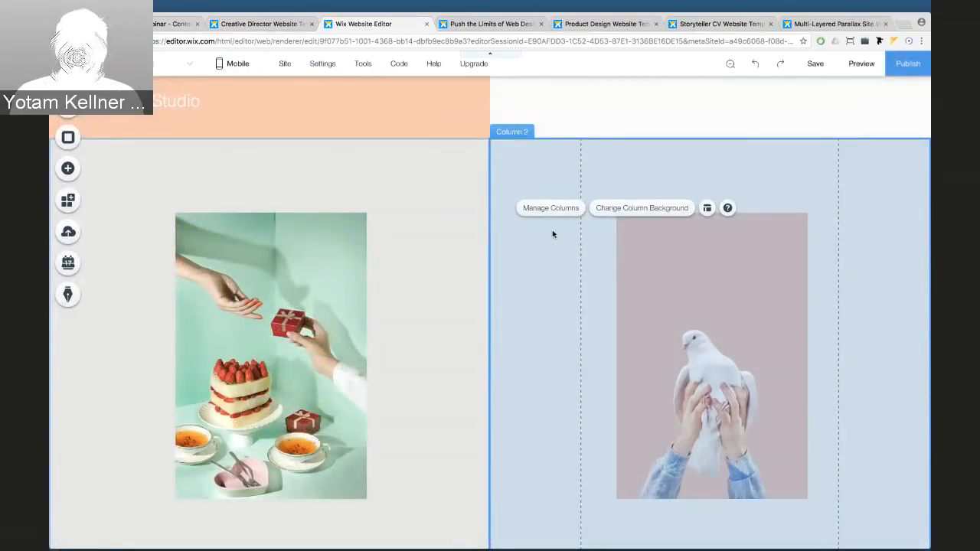
Set the right column's background to the pink-and-yellow flower photo
click(624, 209)
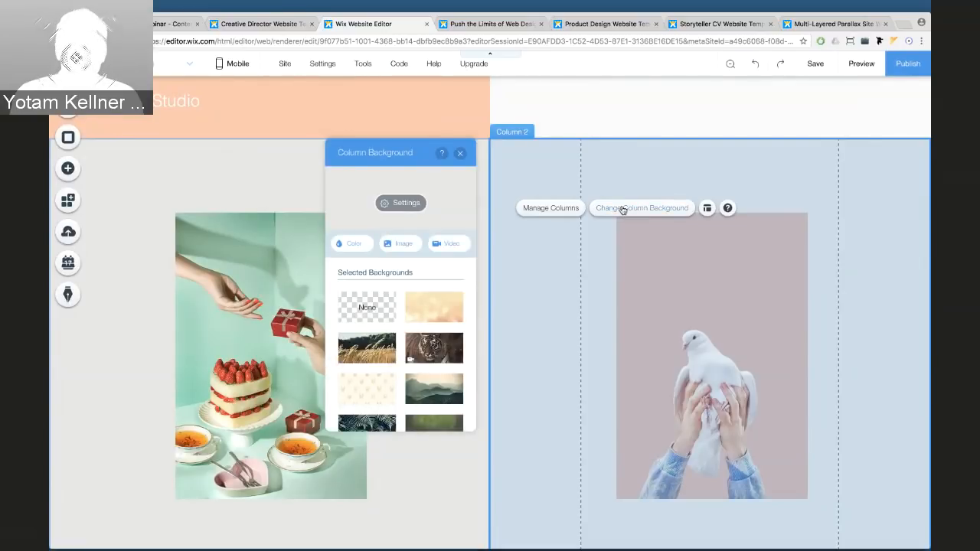
click(403, 247)
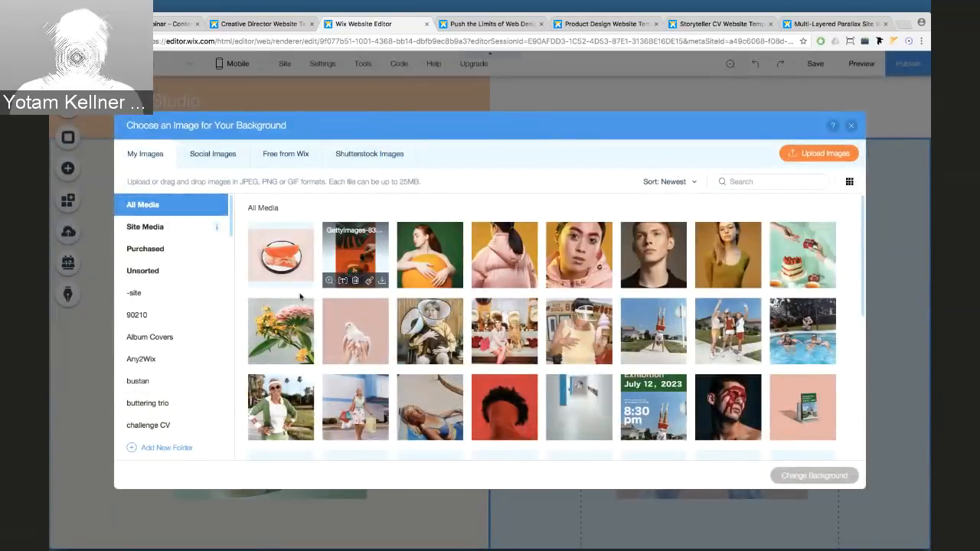
click(285, 326)
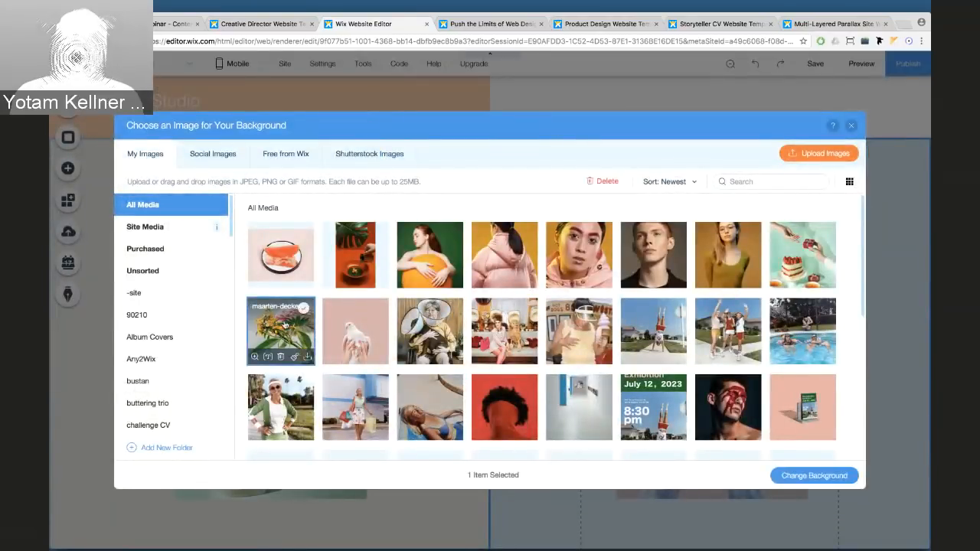
click(814, 476)
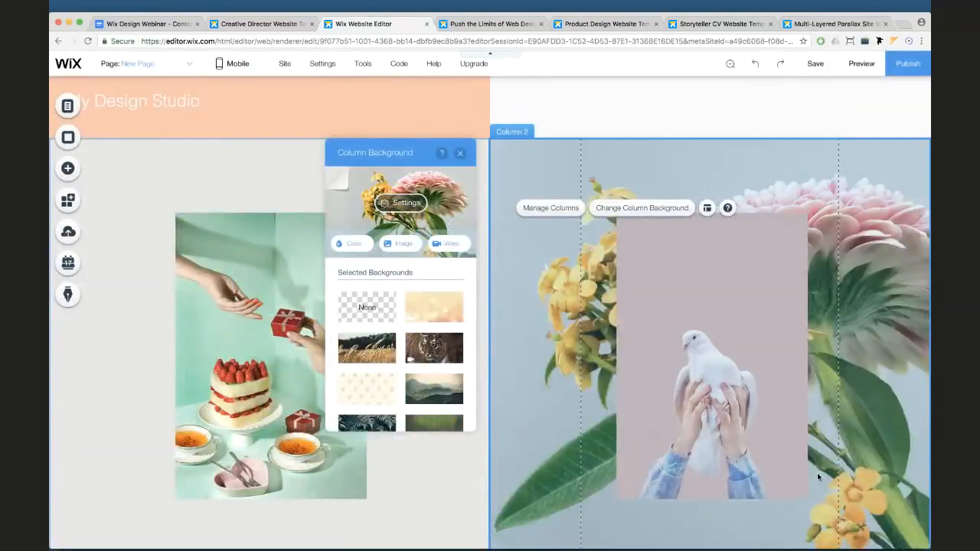
Give the flower background a Parallax scroll effect
click(405, 204)
scroll(406, 211, up, 3)
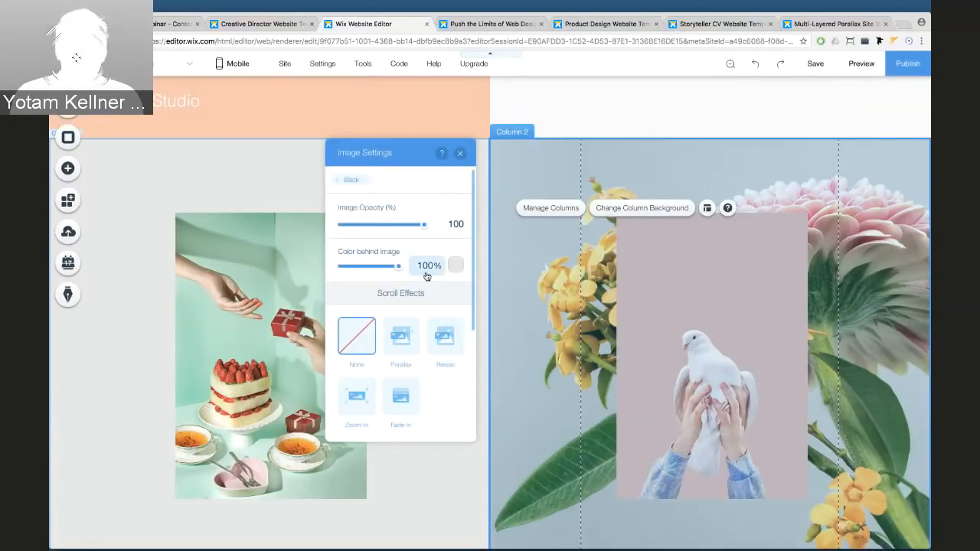
scroll(418, 271, down, 1)
click(405, 313)
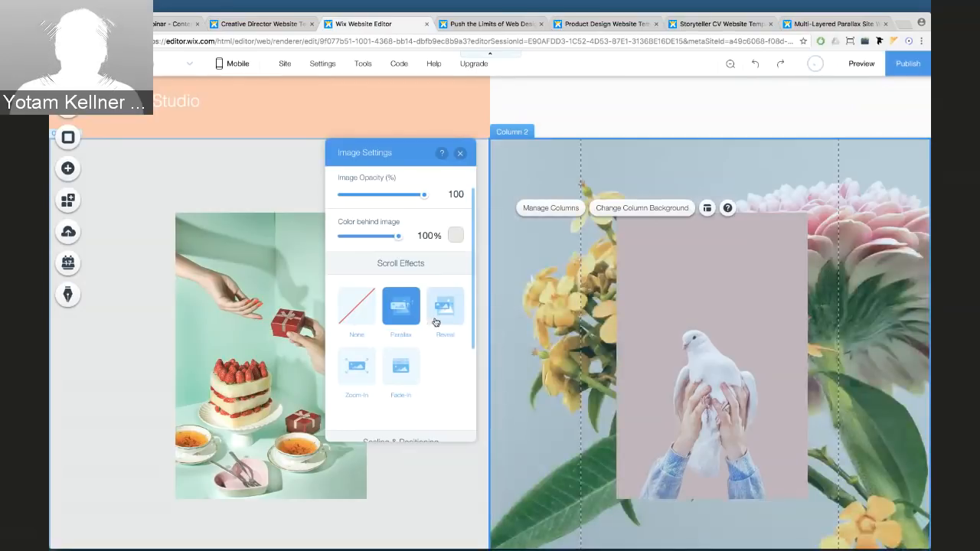
click(357, 308)
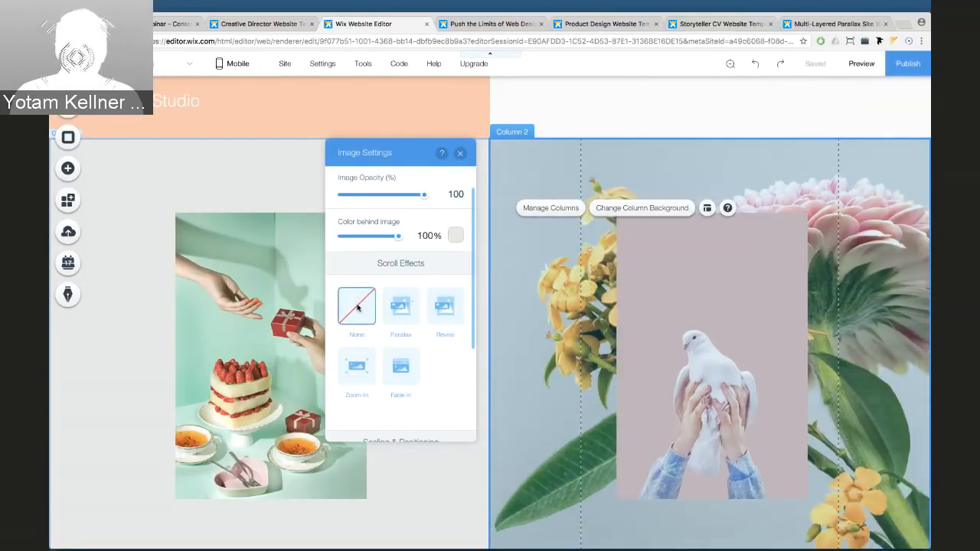
click(399, 306)
click(460, 153)
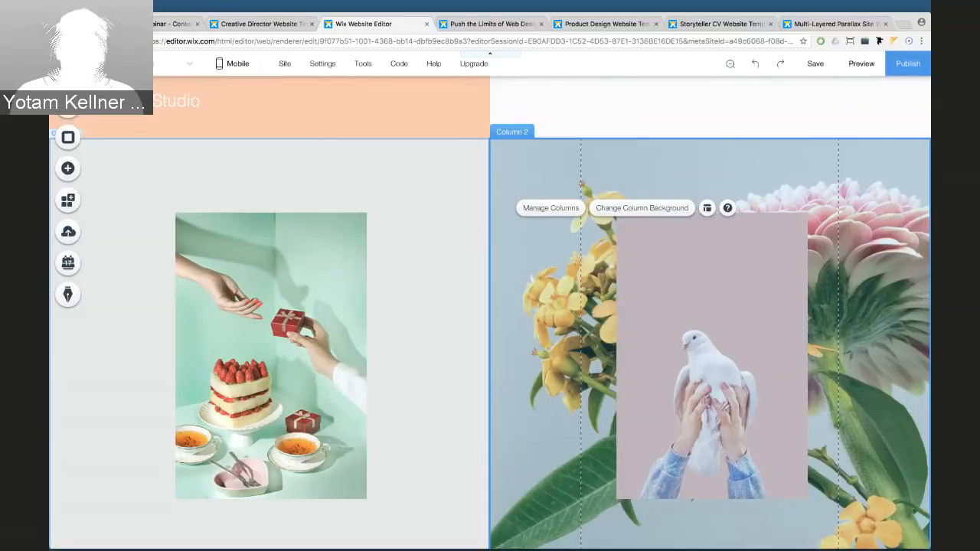
click(861, 64)
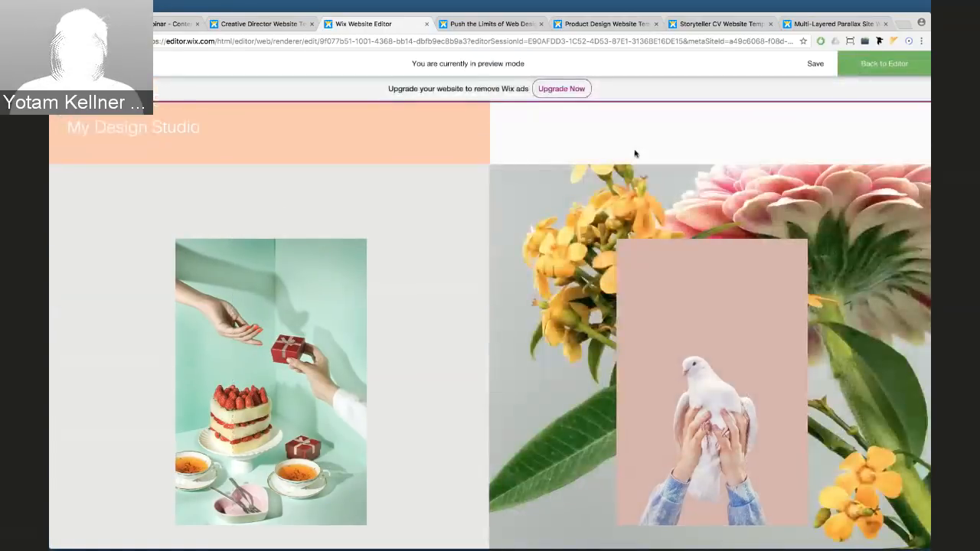
scroll(624, 180, up, 10)
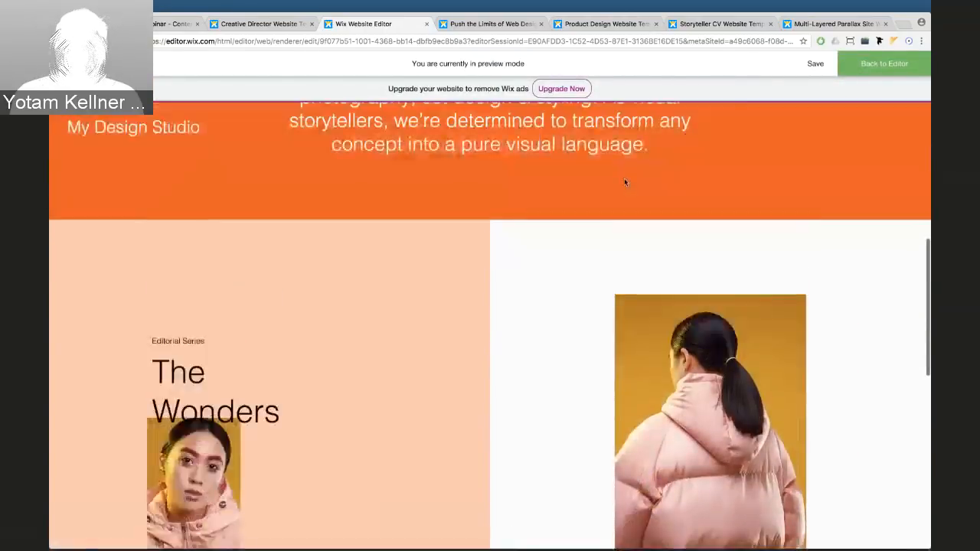
scroll(624, 179, up, 5)
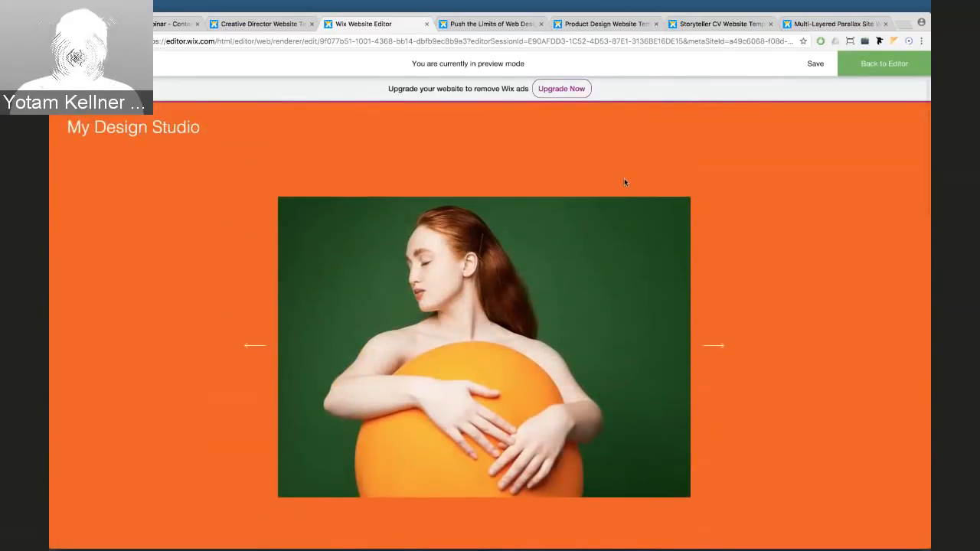
scroll(624, 178, down, 3)
scroll(625, 181, down, 10)
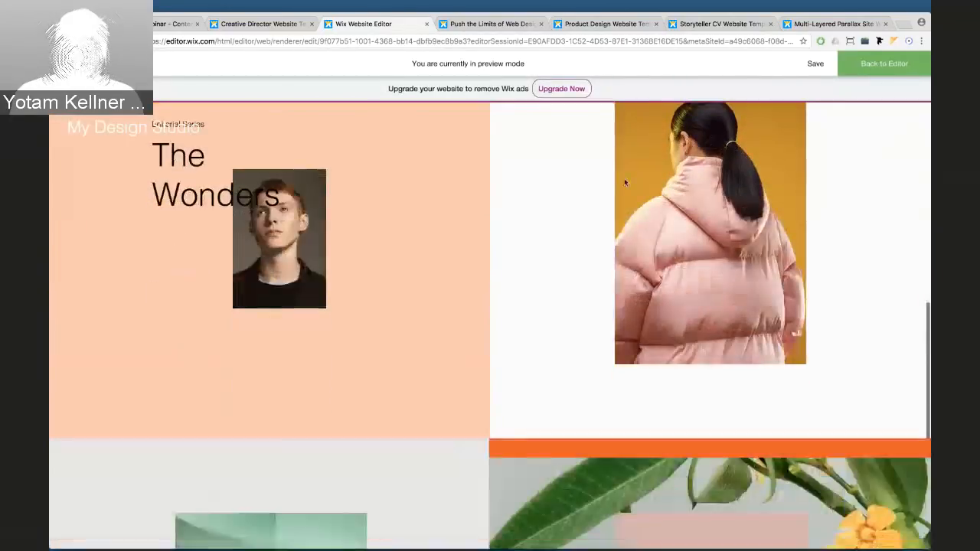
scroll(624, 181, down, 5)
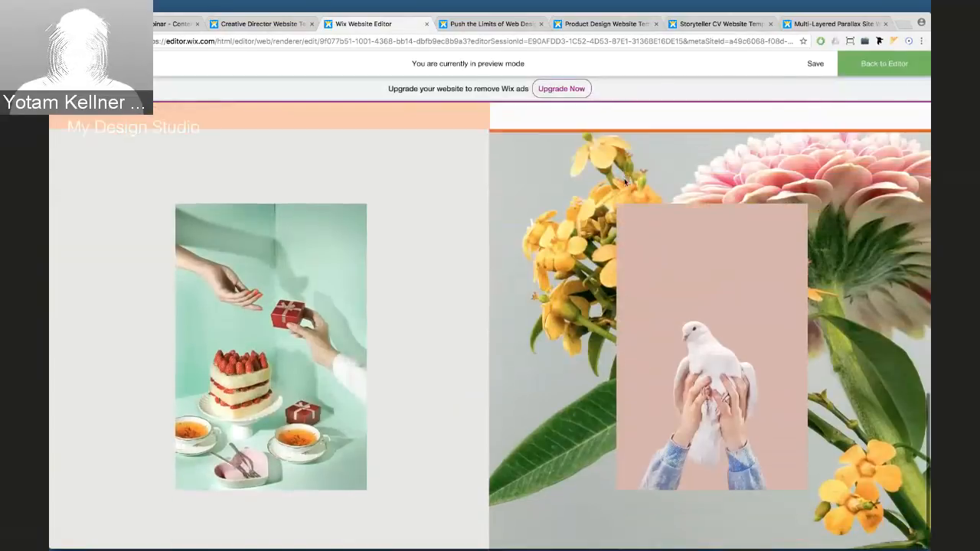
click(866, 66)
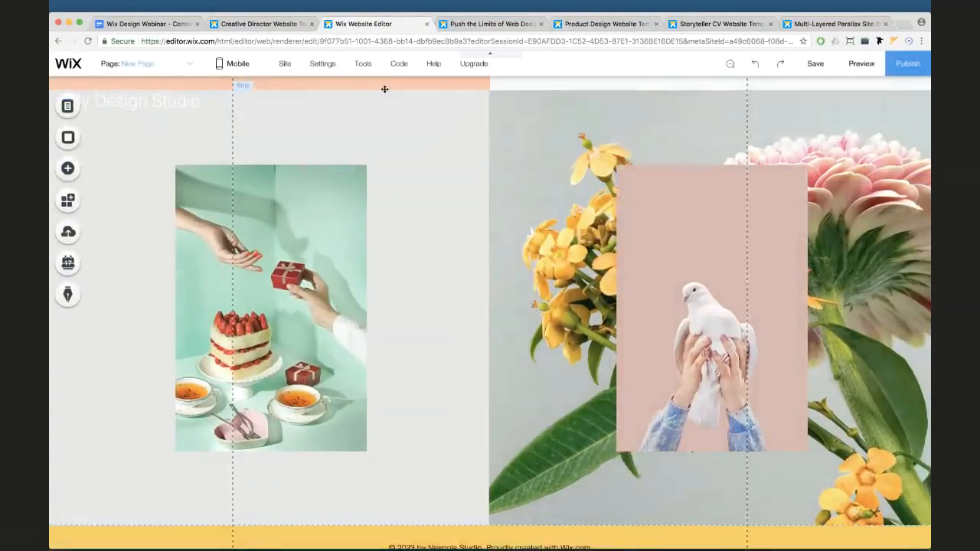
click(279, 31)
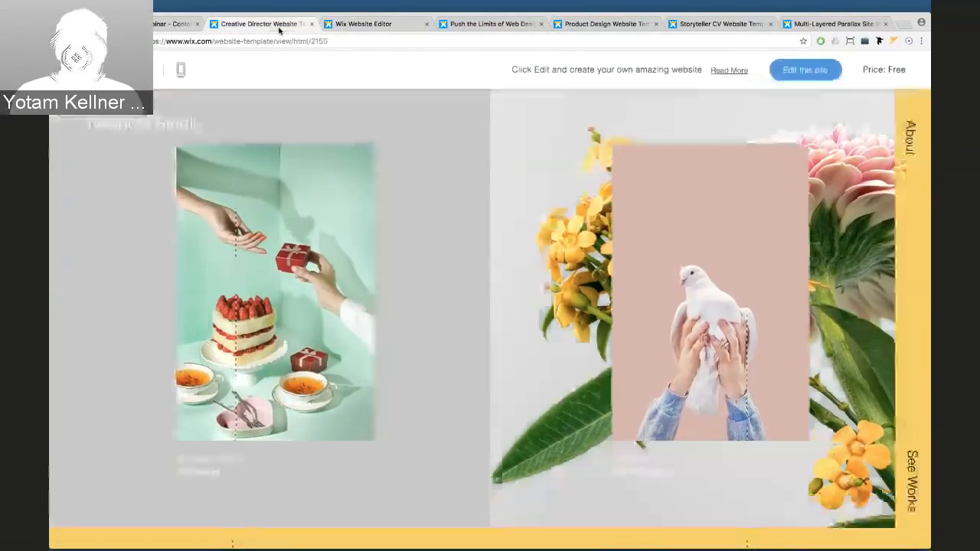
scroll(464, 166, down, 5)
scroll(464, 166, up, 8)
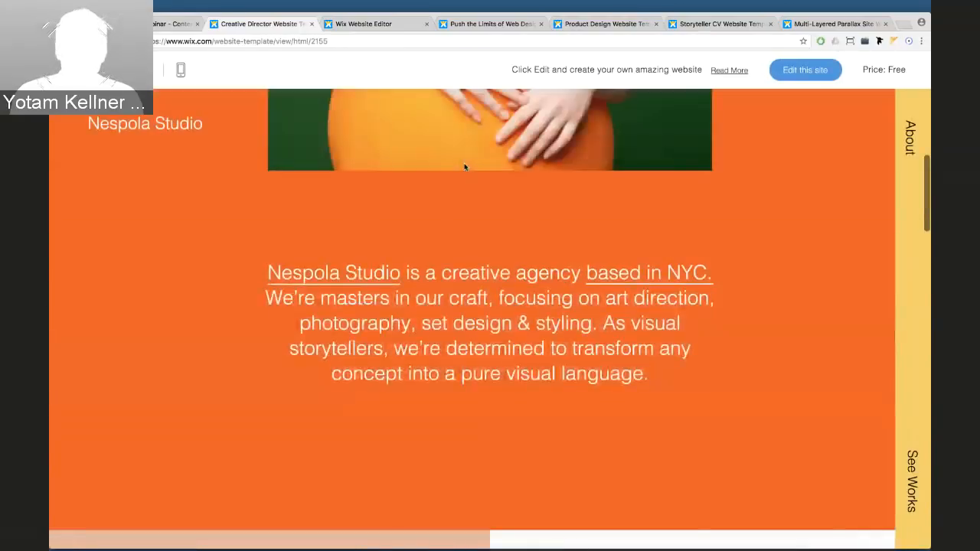
scroll(464, 166, down, 5)
scroll(464, 166, down, 10)
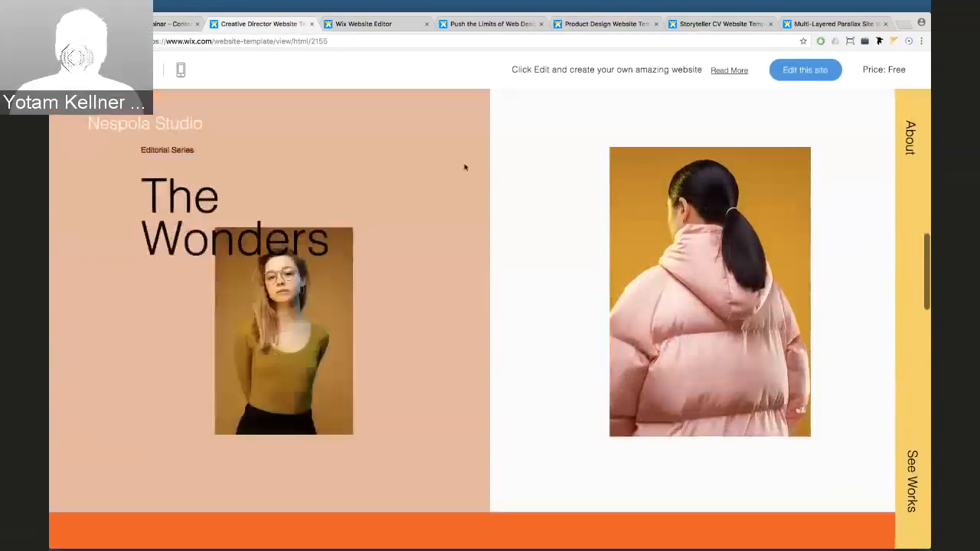
scroll(464, 166, down, 6)
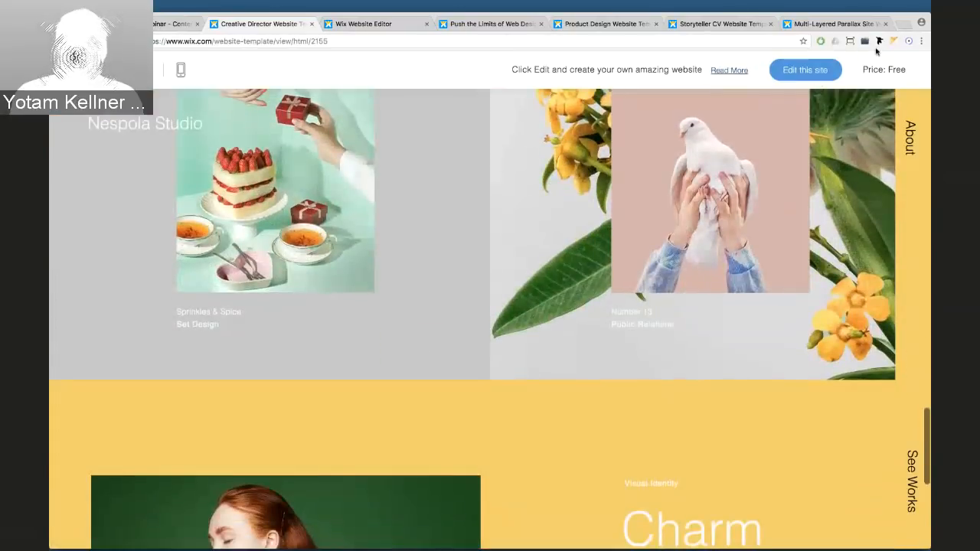
click(911, 136)
click(903, 126)
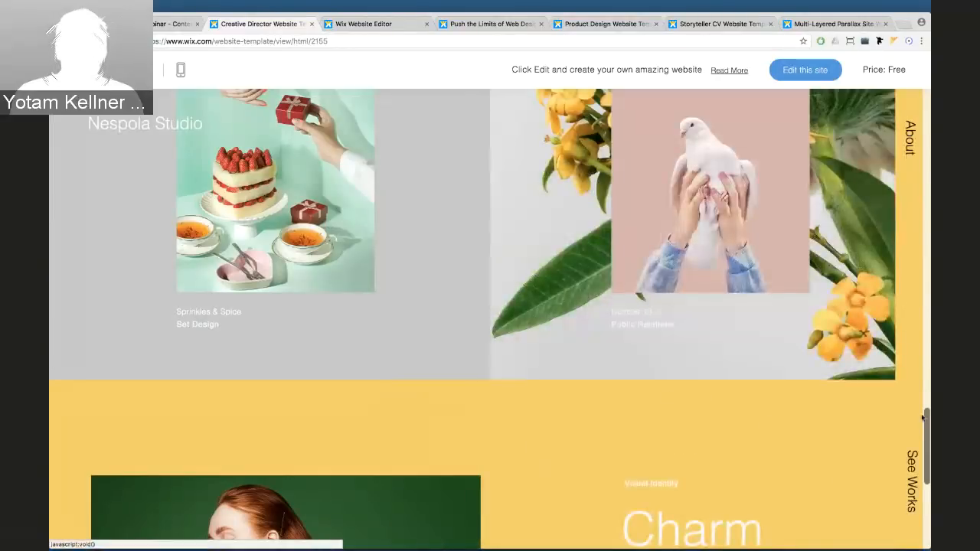
click(913, 465)
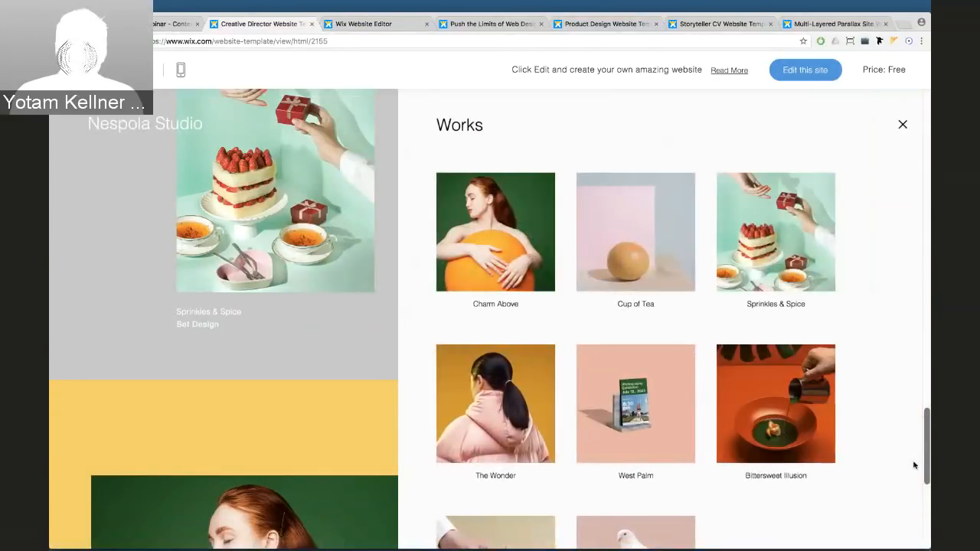
click(903, 127)
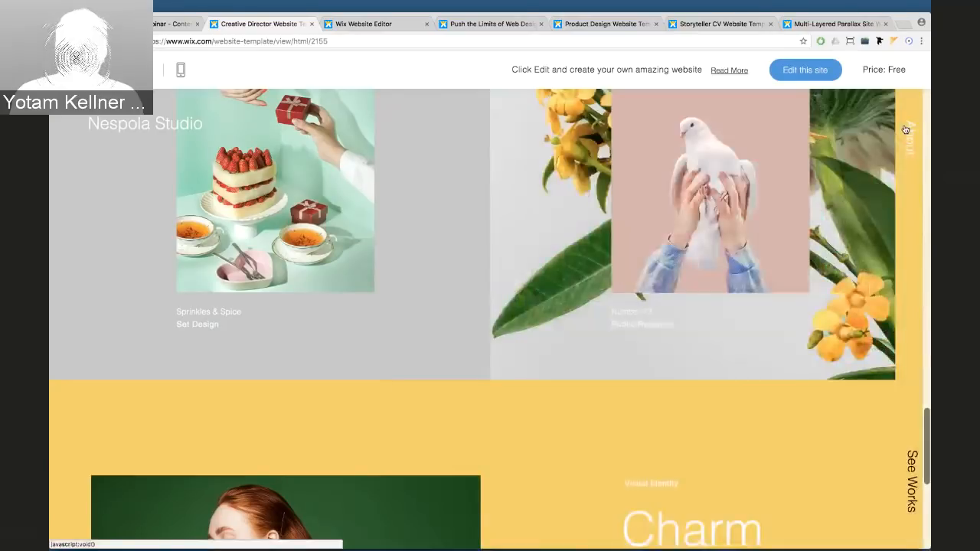
click(369, 25)
scroll(451, 216, up, 15)
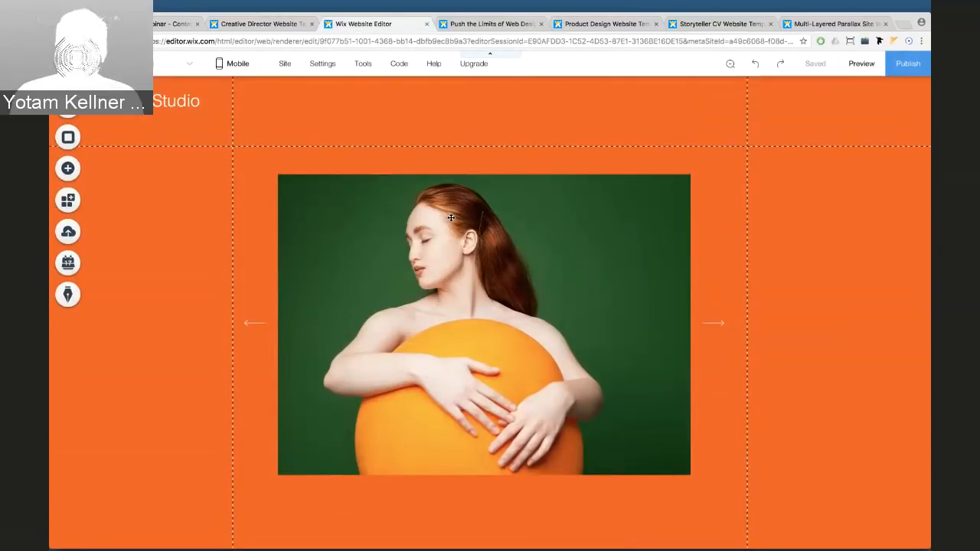
Add a yellow Themed Box to the page
click(59, 170)
click(104, 225)
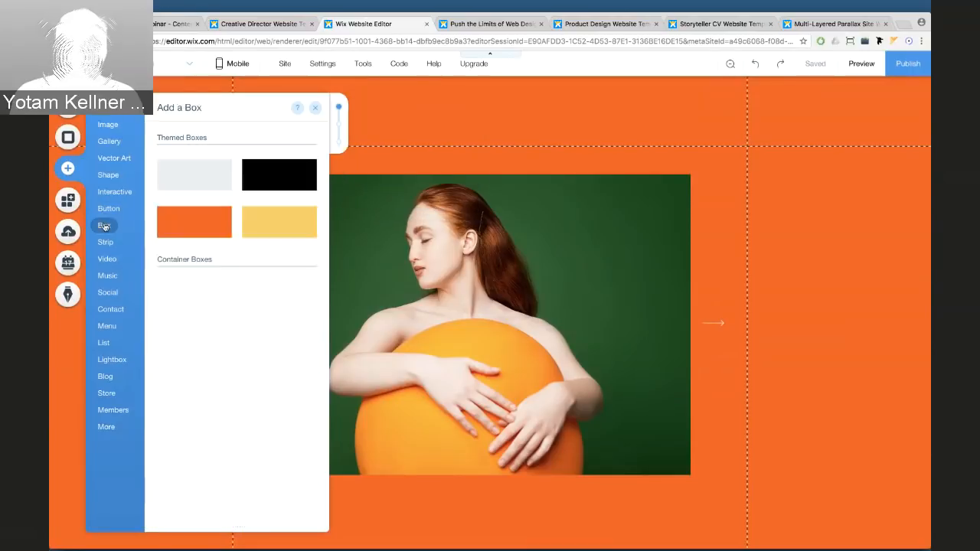
drag(287, 208, 764, 217)
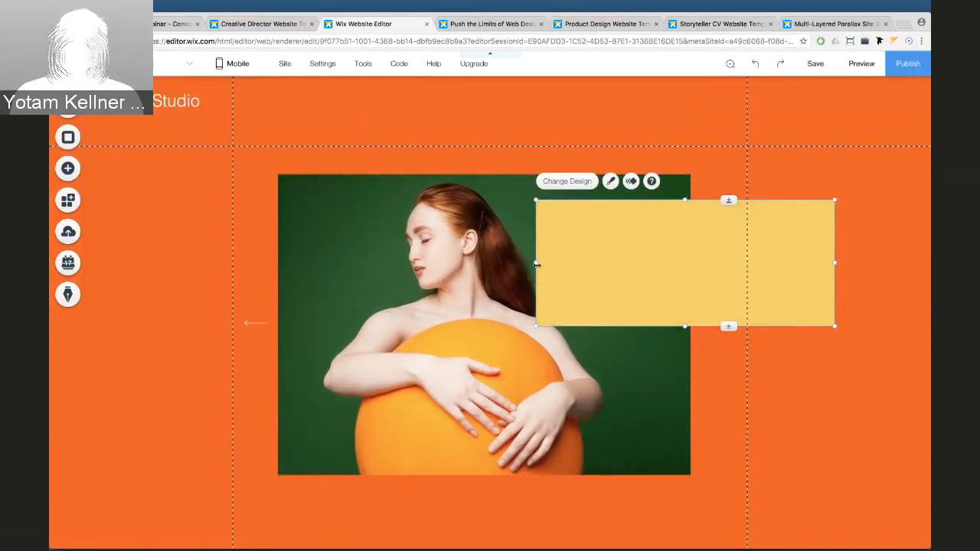
Resize the yellow box into a thin full-height strip along the page's right edge
drag(536, 264, 904, 111)
drag(910, 210, 908, 548)
drag(908, 494, 907, 492)
drag(903, 416, 902, 432)
drag(907, 92, 908, 70)
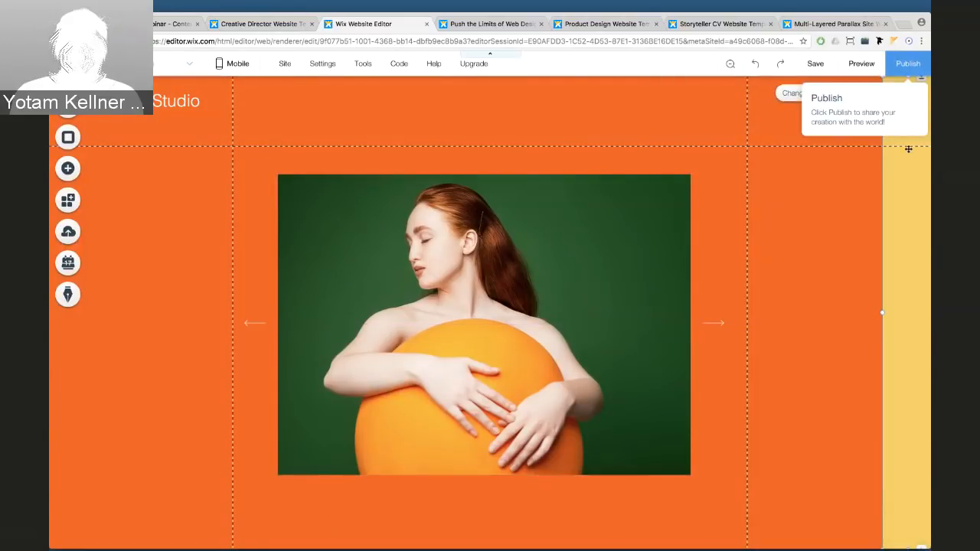
drag(908, 172, 908, 185)
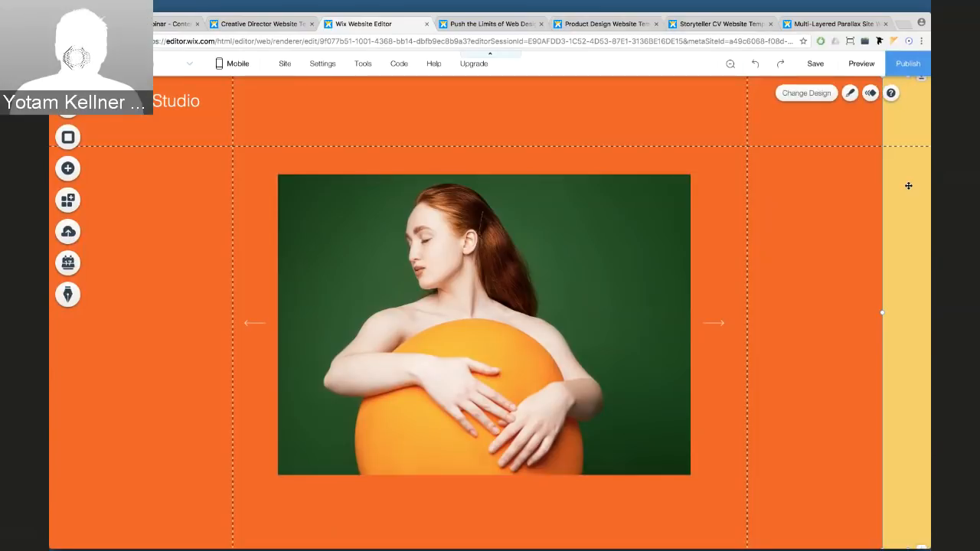
Pin the yellow strip to the screen's right side with horizontal offset 0
right_click(909, 189)
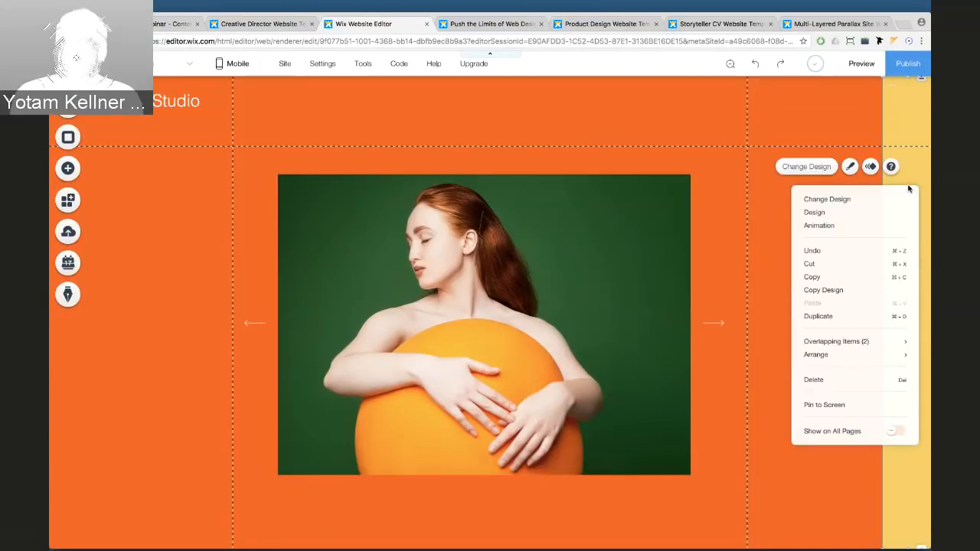
click(805, 198)
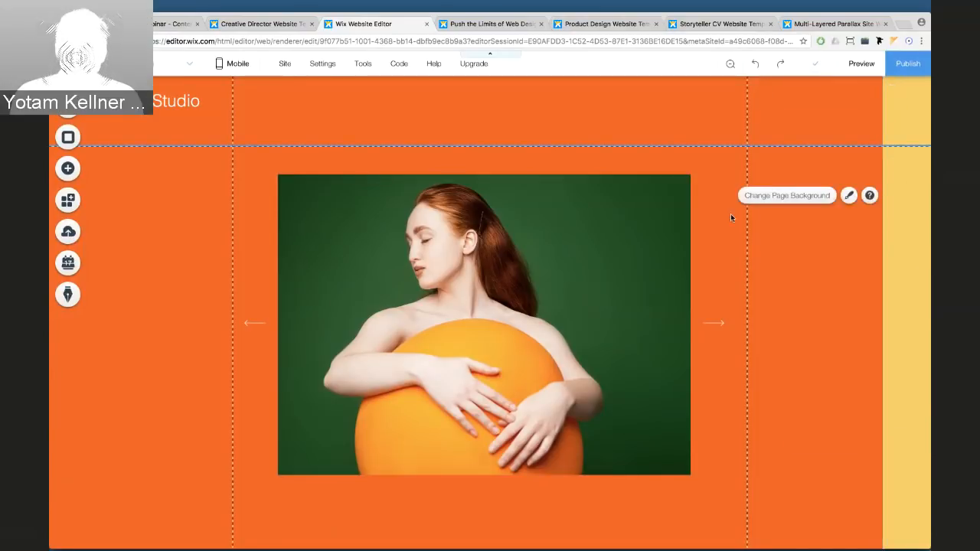
right_click(895, 219)
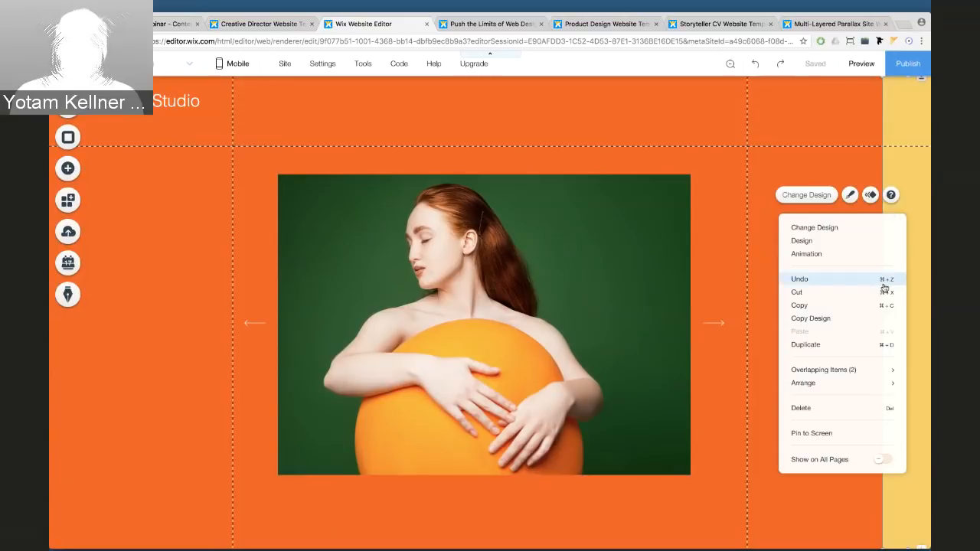
click(863, 434)
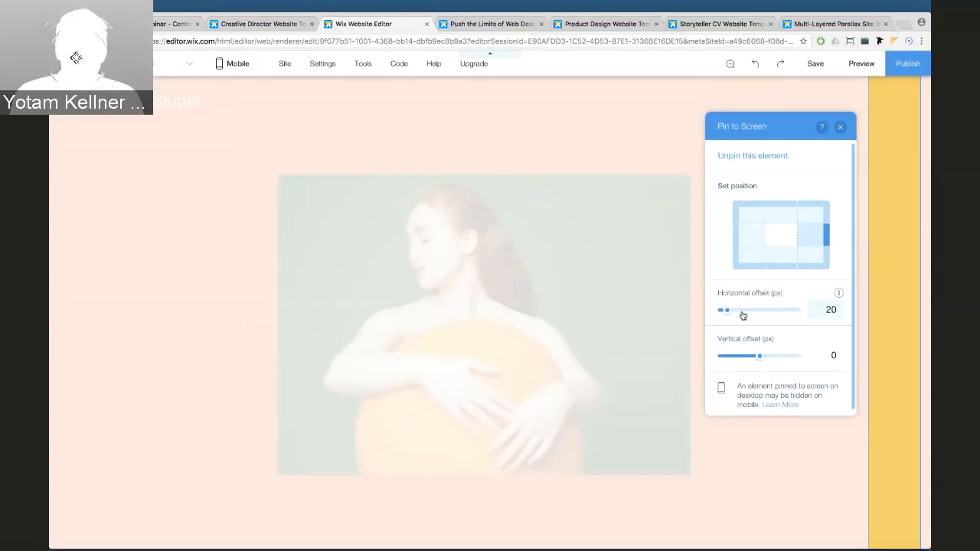
drag(728, 313, 707, 313)
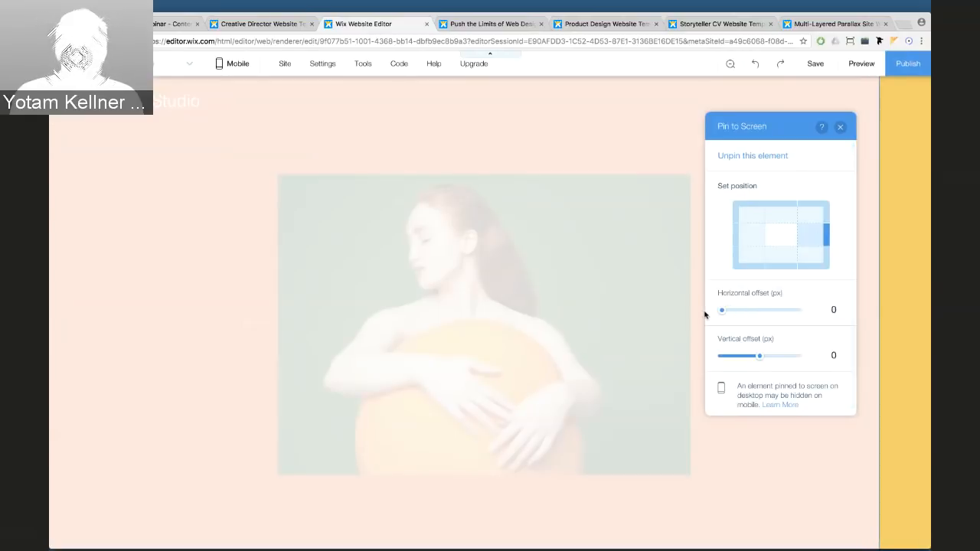
click(840, 128)
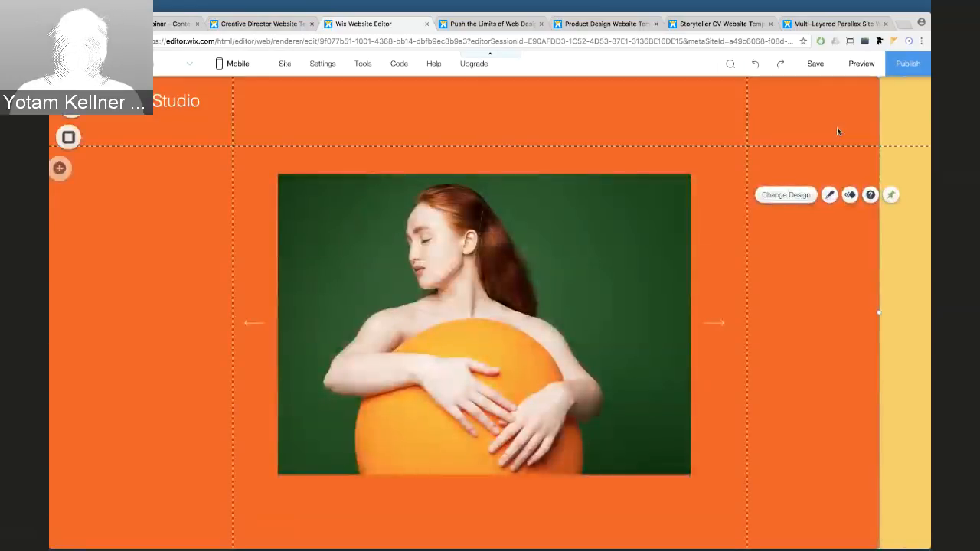
Preview the pinned strip in a narrower window, then return and adjust its width
click(860, 67)
mouse_move(928, 184)
mouse_down()
mouse_move(692, 182)
mouse_move(931, 179)
mouse_up()
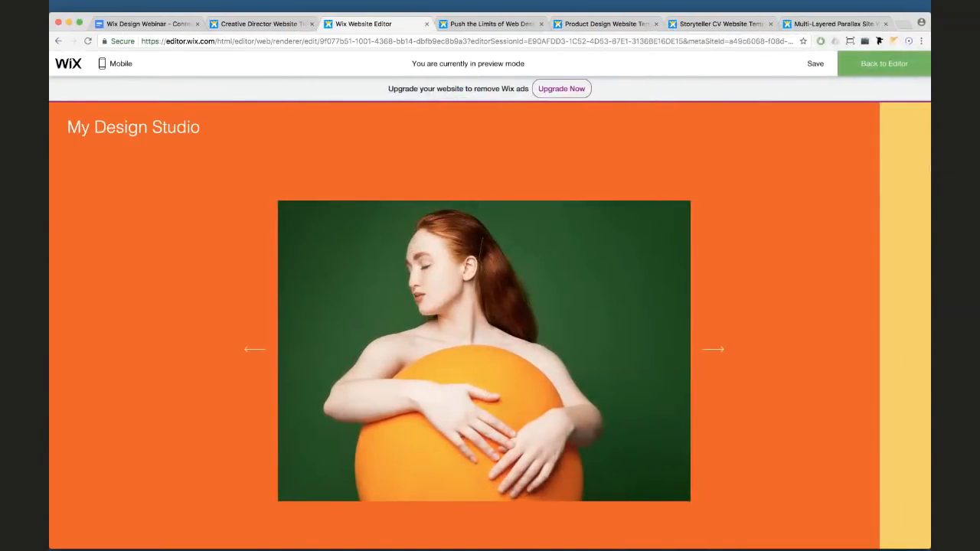
click(885, 65)
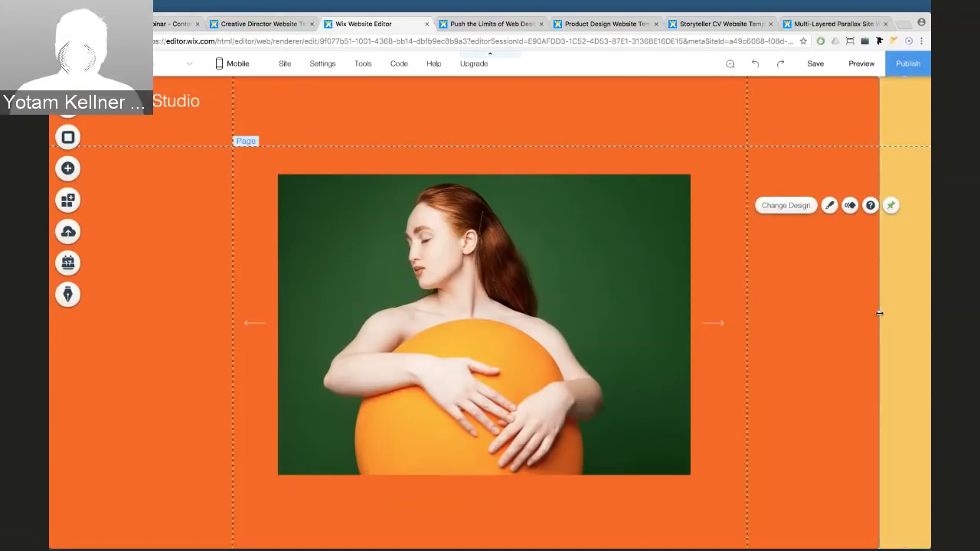
drag(880, 313, 886, 311)
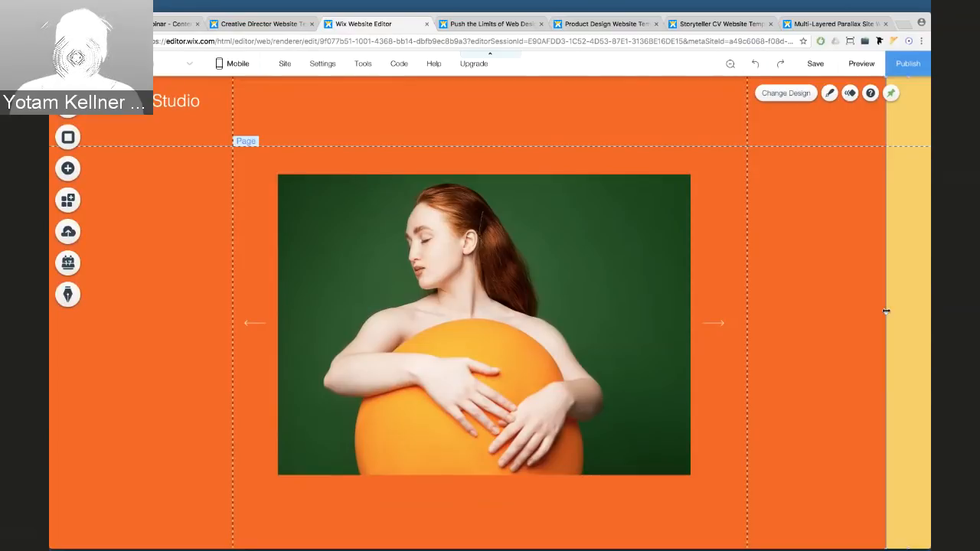
Add a themed button right of the image and label it 'About'
click(66, 168)
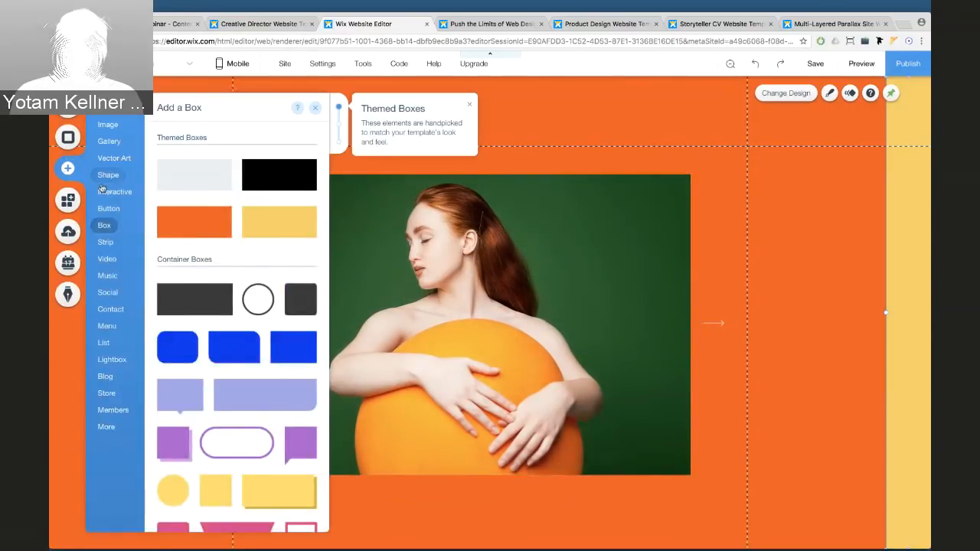
click(108, 208)
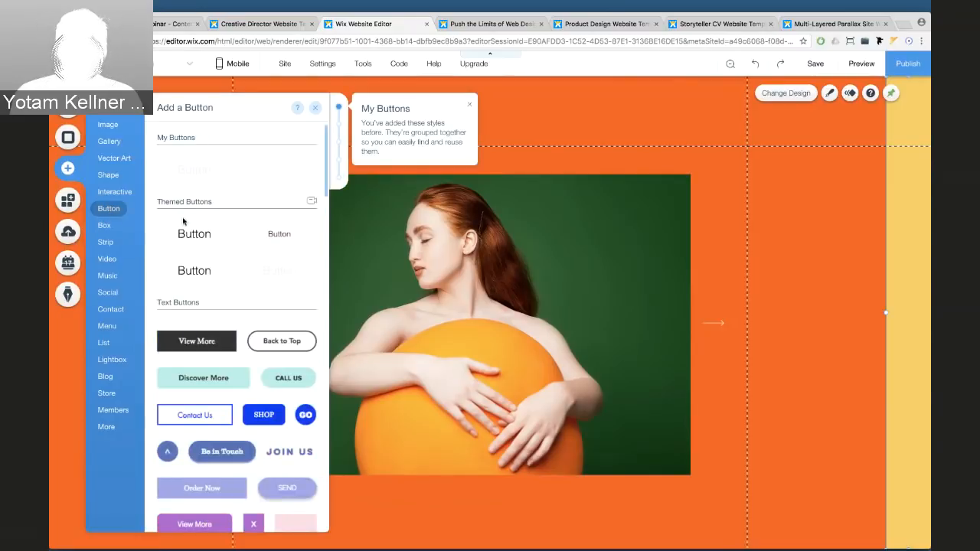
drag(433, 237, 764, 222)
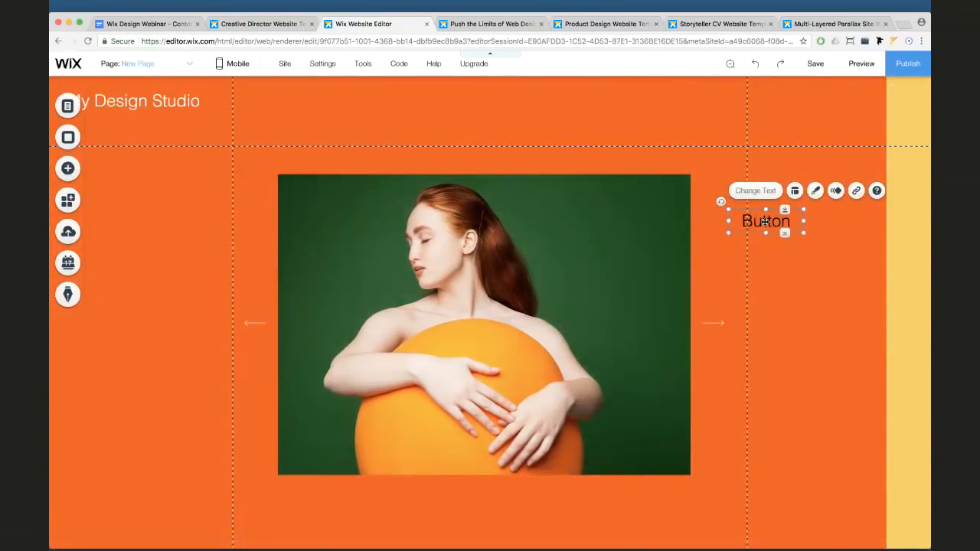
click(755, 191)
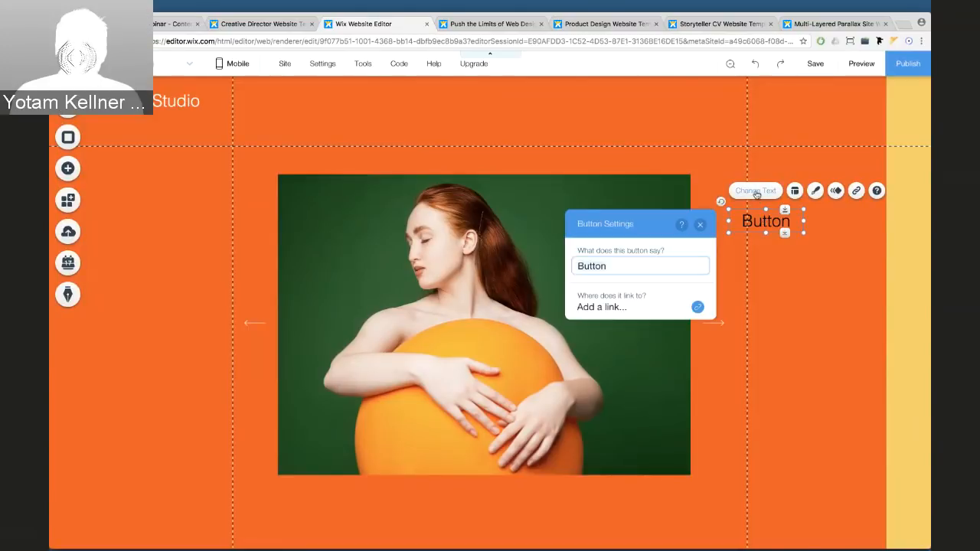
text(About)
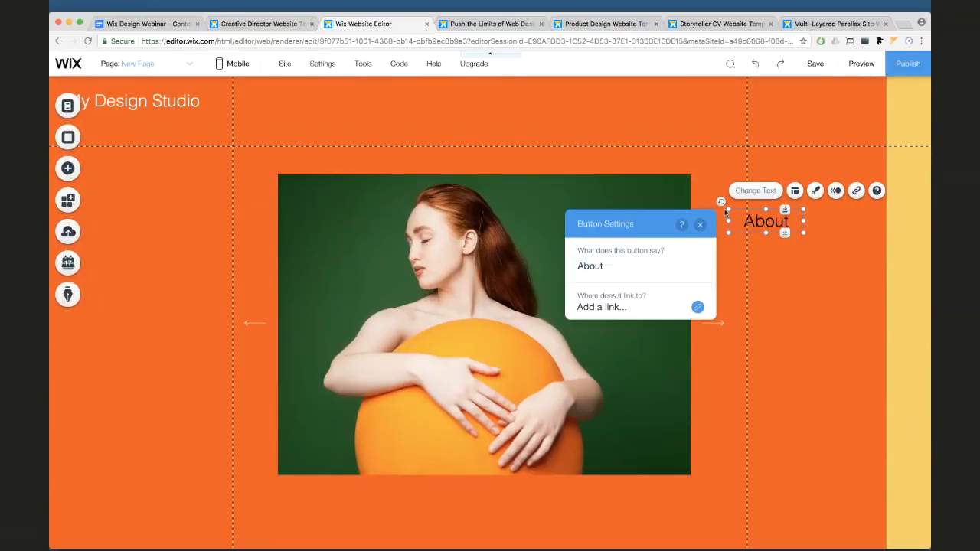
Undo a trial rotation and pin of the About button, then drag a duplicate just below
drag(720, 203, 811, 201)
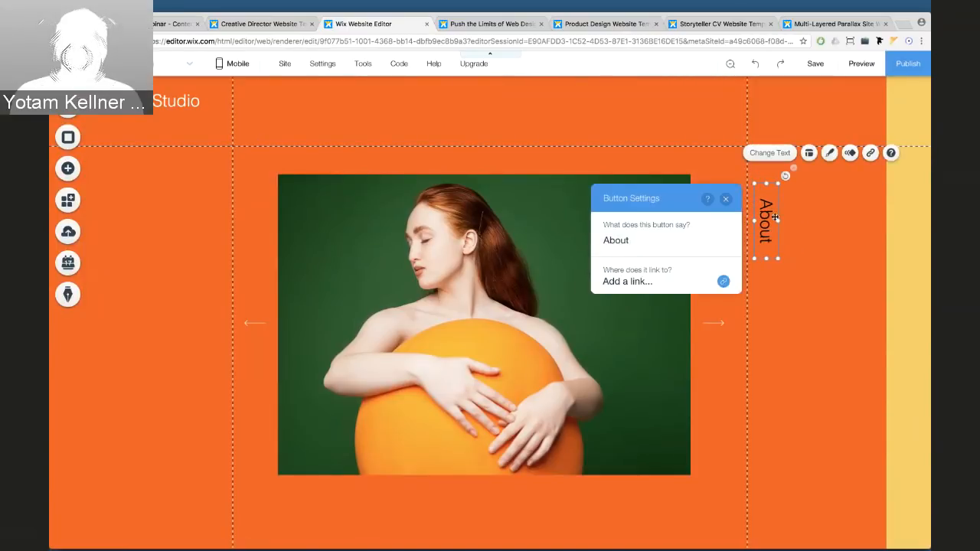
right_click(768, 214)
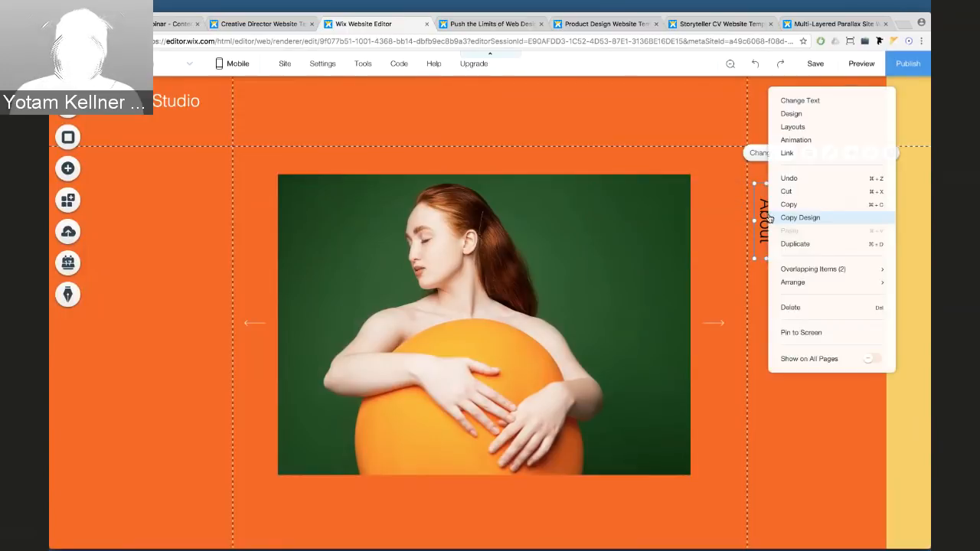
click(797, 332)
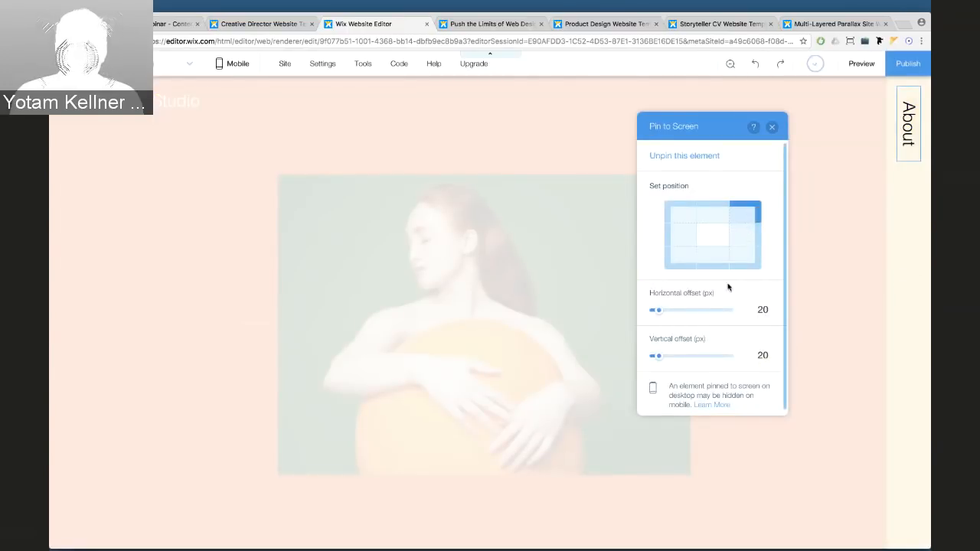
click(772, 127)
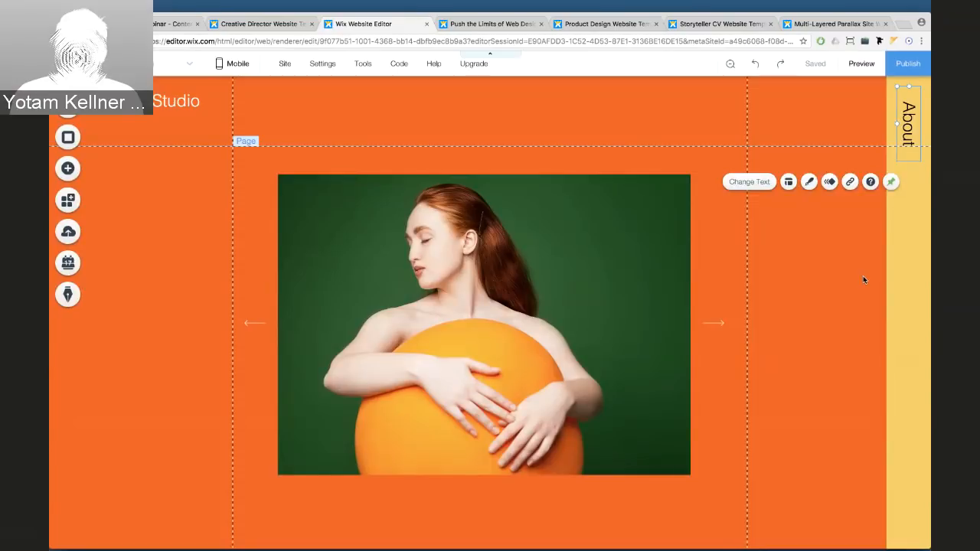
key(super+z)
key(super+z)
click(801, 295)
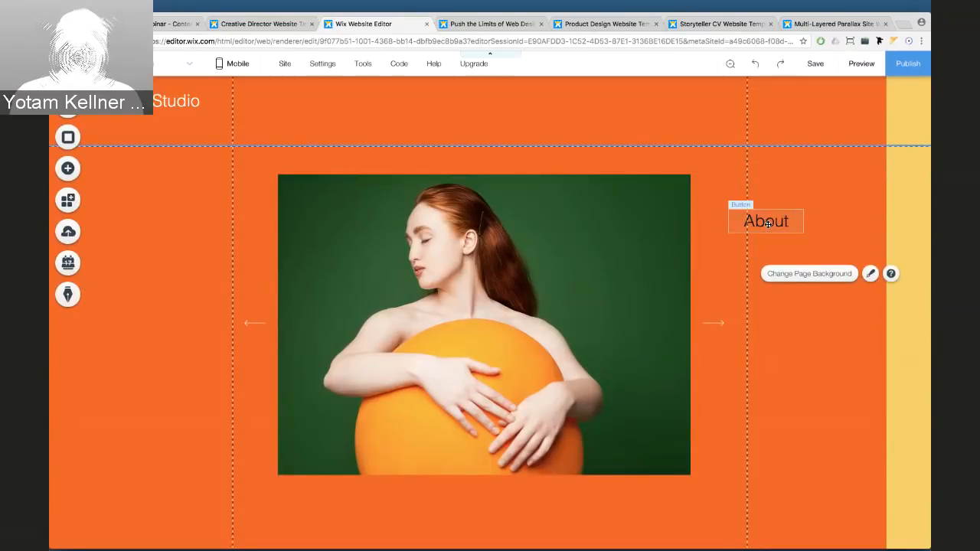
click(766, 221)
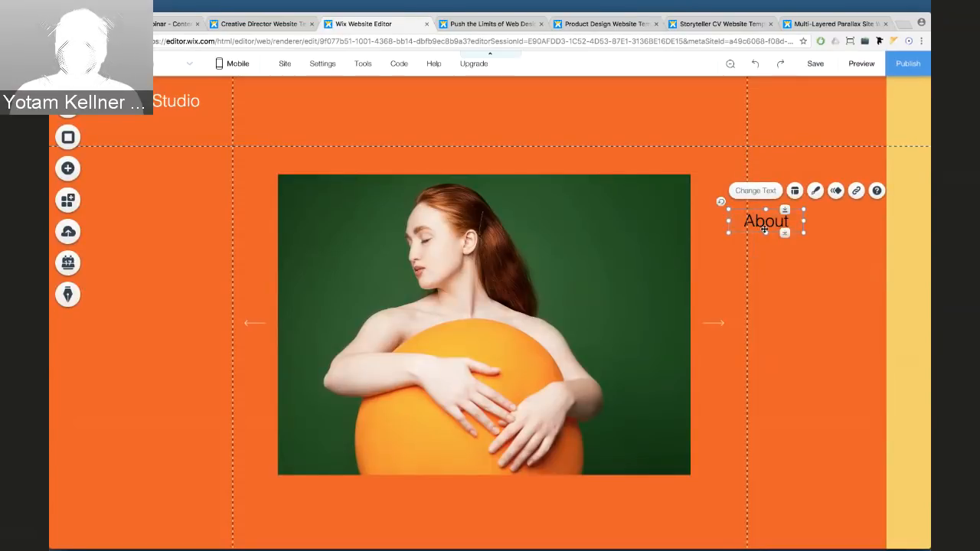
drag(764, 228, 764, 286)
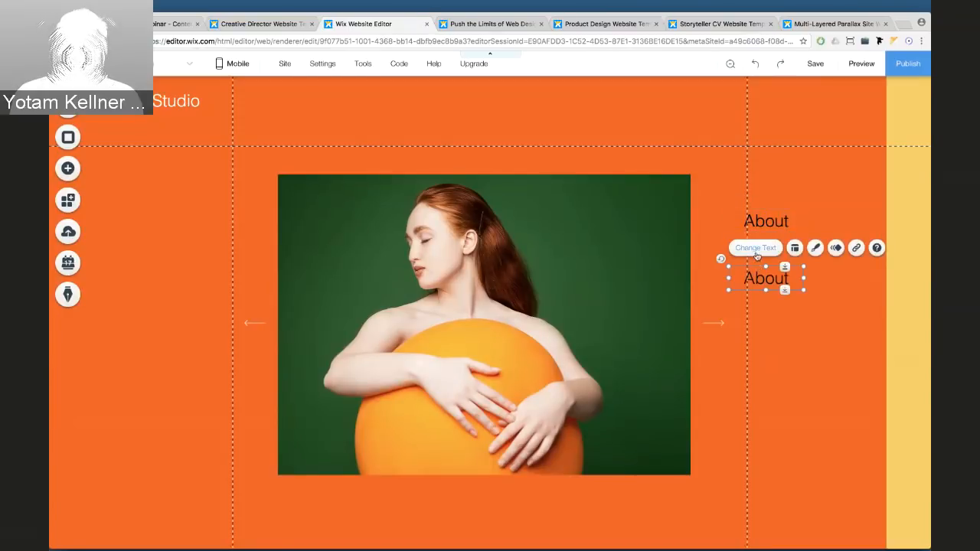
Relabel the duplicated button 'Works'
click(755, 250)
text(Works)
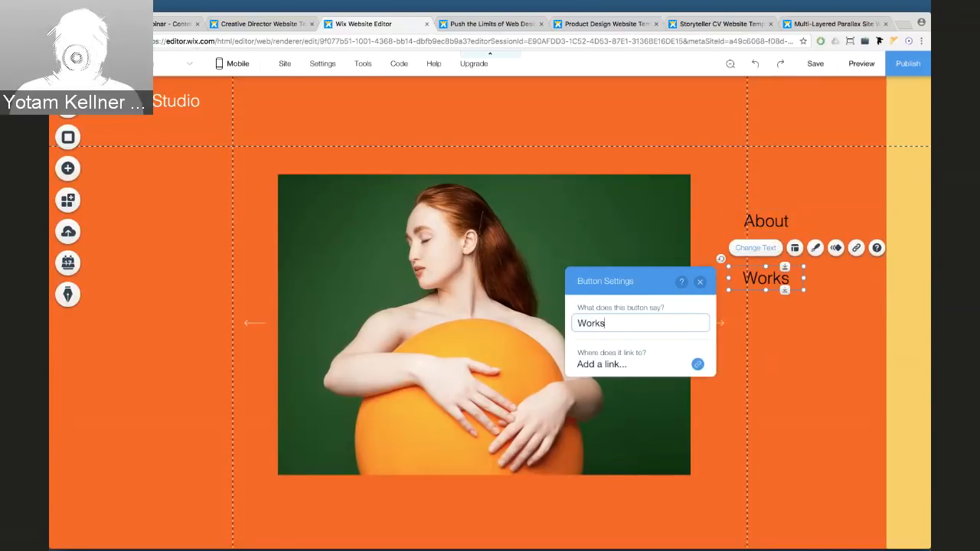
key(Return)
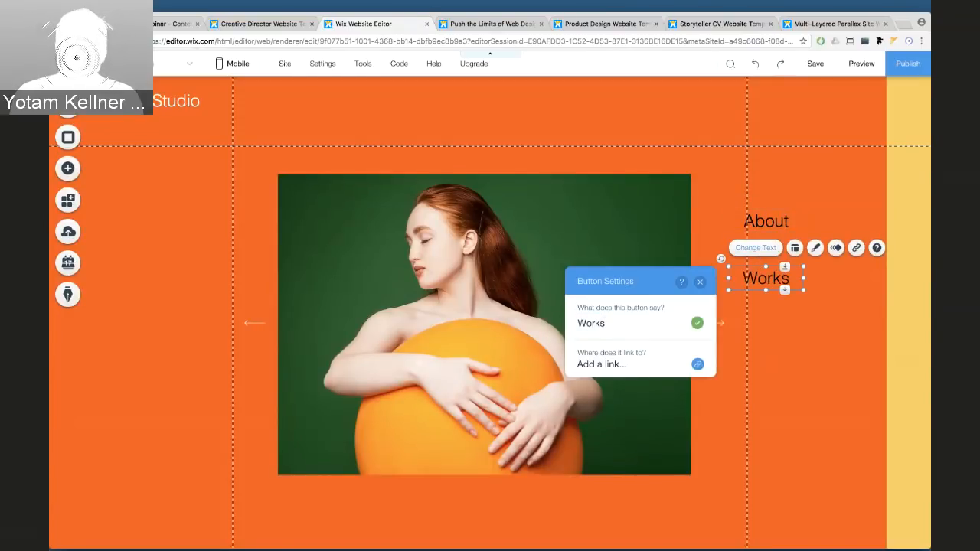
Rotate the About button vertical and pin it to the screen's top-right
click(777, 219)
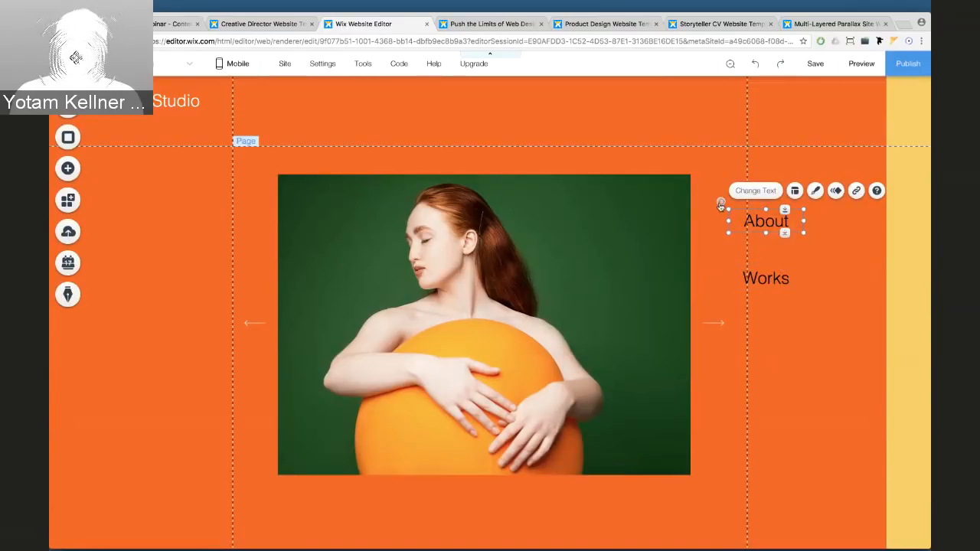
drag(720, 205, 820, 186)
right_click(762, 221)
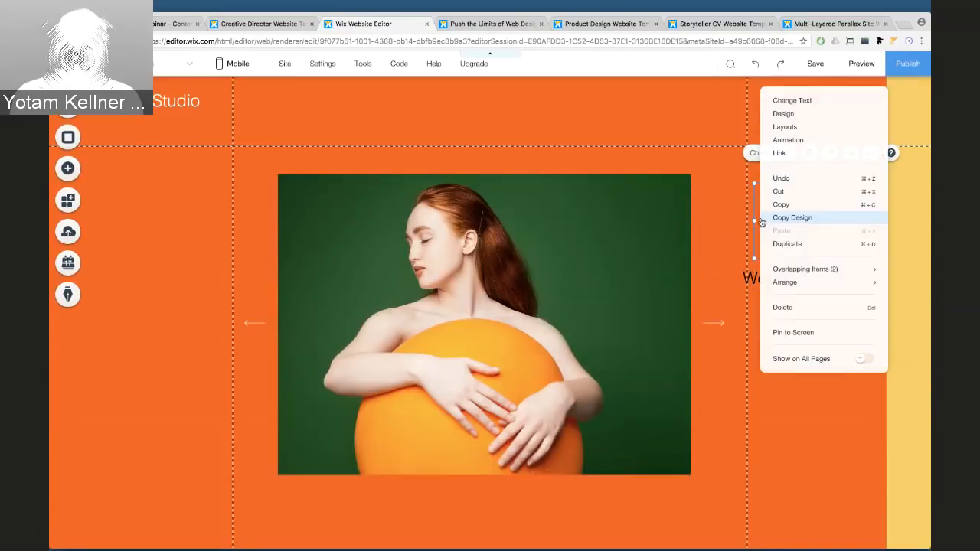
click(789, 333)
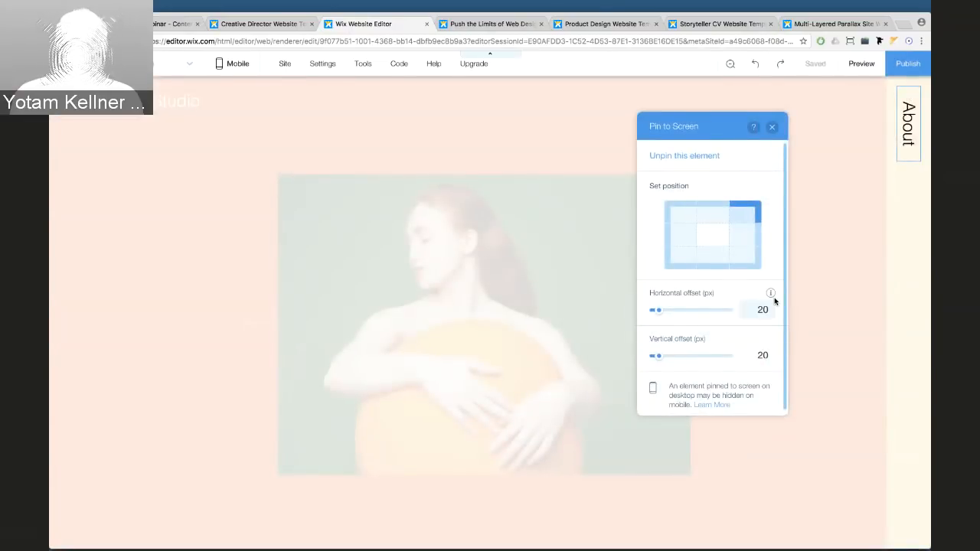
click(772, 128)
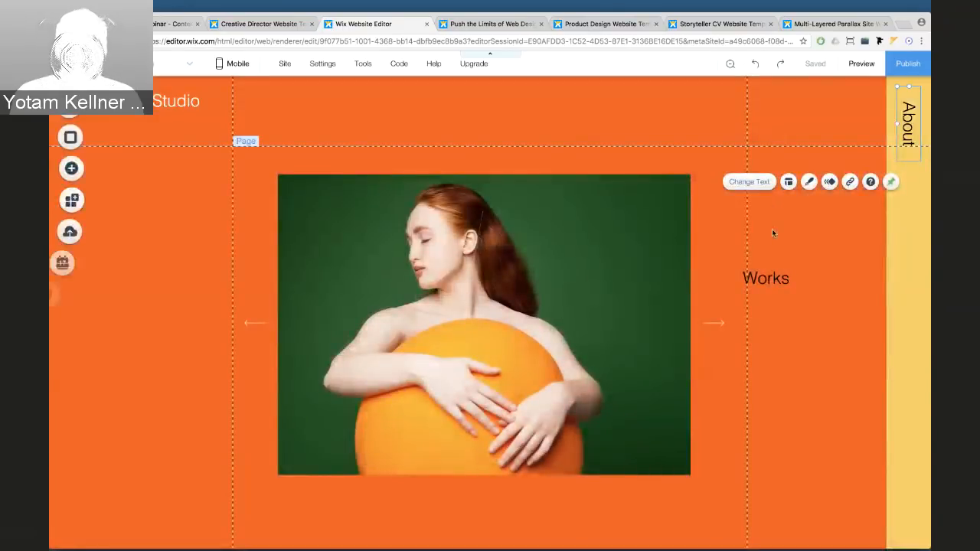
Rotate Works vertical, pin it to the bottom-right corner, and preview the site
drag(724, 264, 820, 252)
right_click(765, 268)
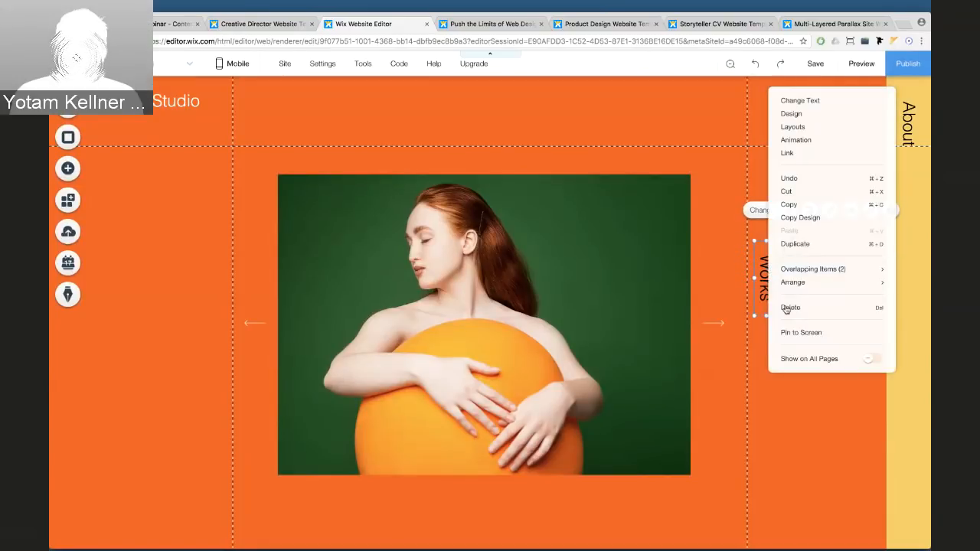
click(796, 332)
click(753, 266)
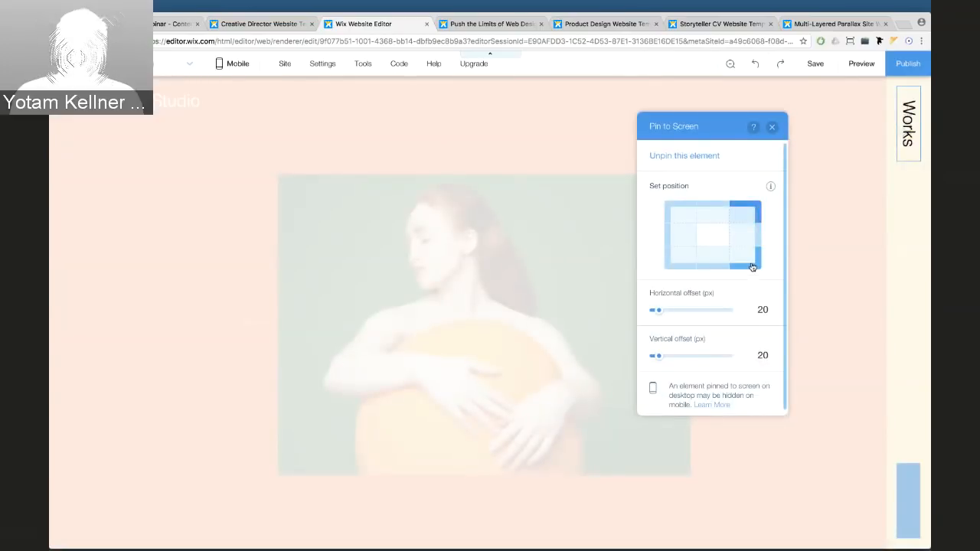
click(772, 126)
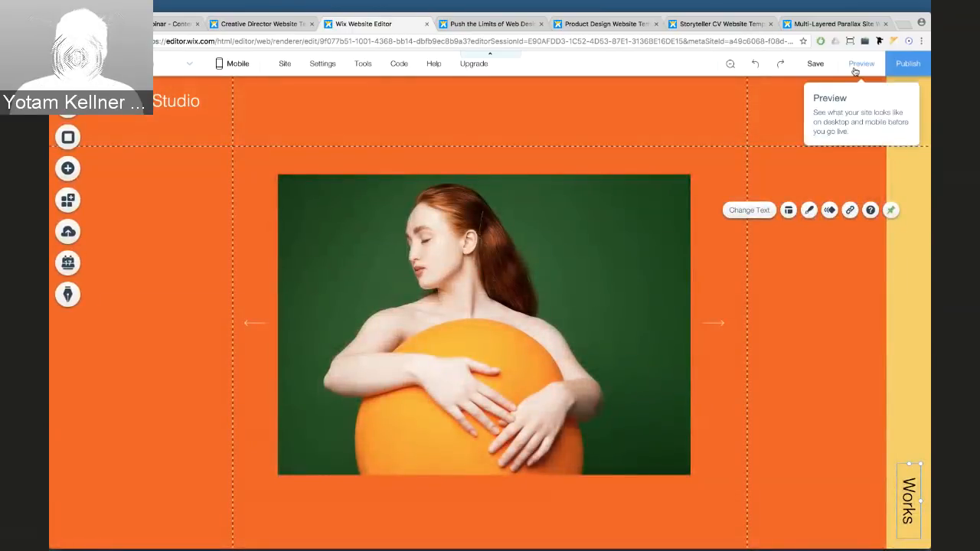
click(861, 63)
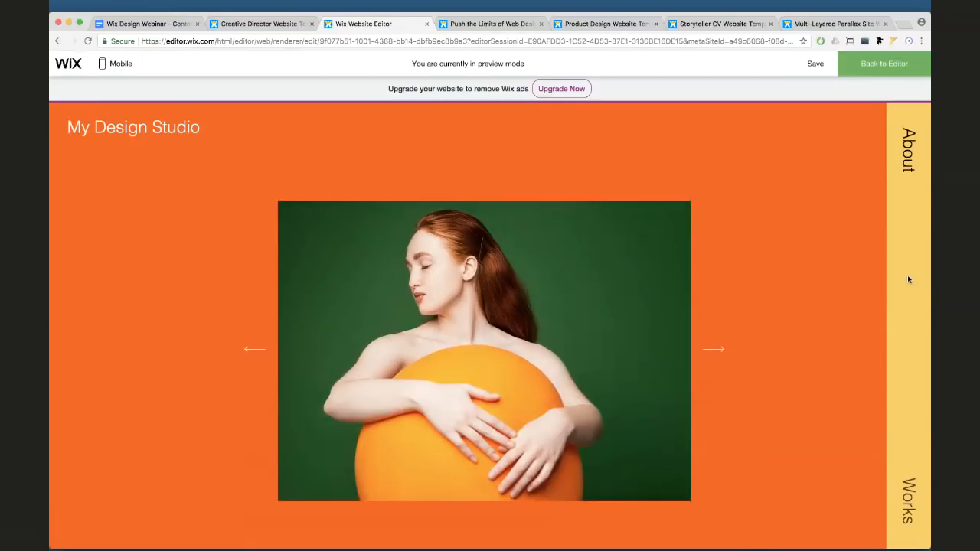
Back in the editor, give the About button the second-row themed button style
click(883, 66)
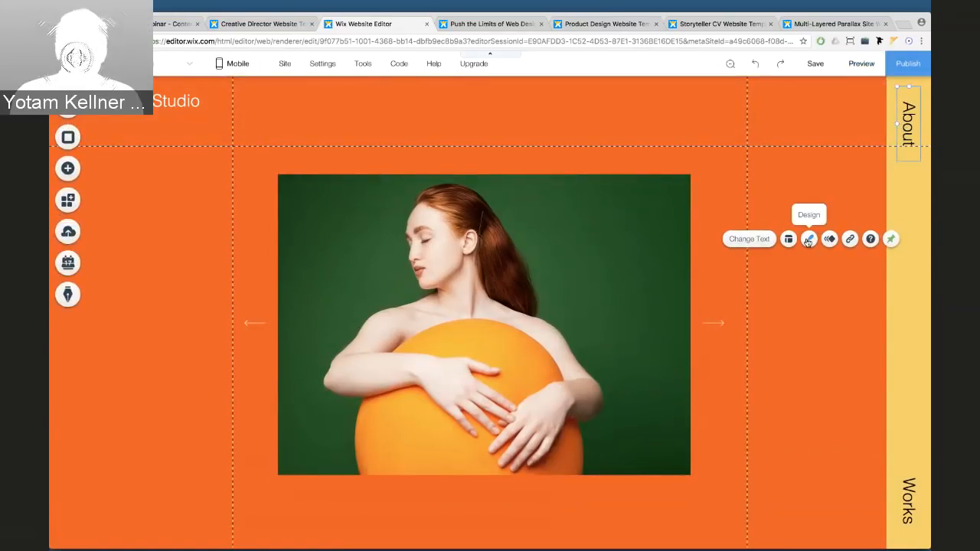
click(809, 240)
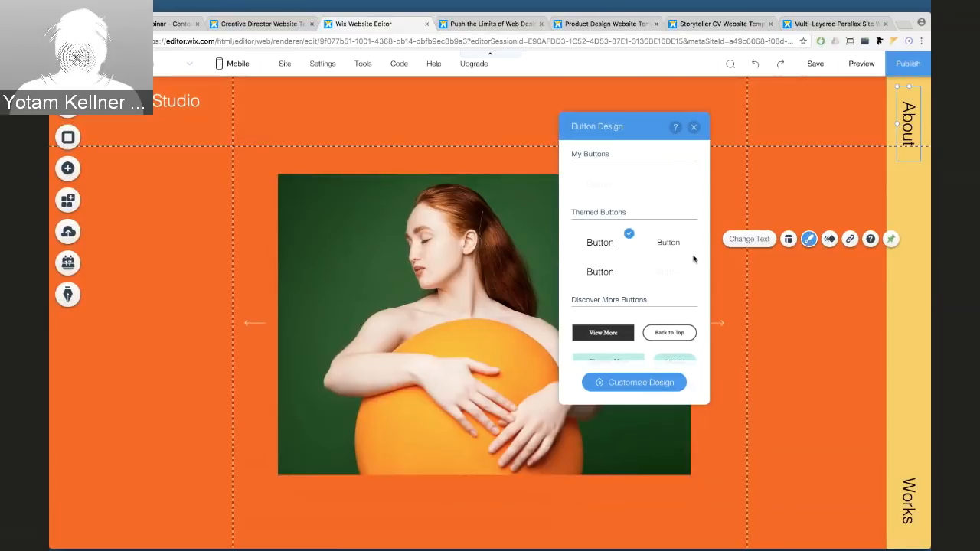
click(604, 275)
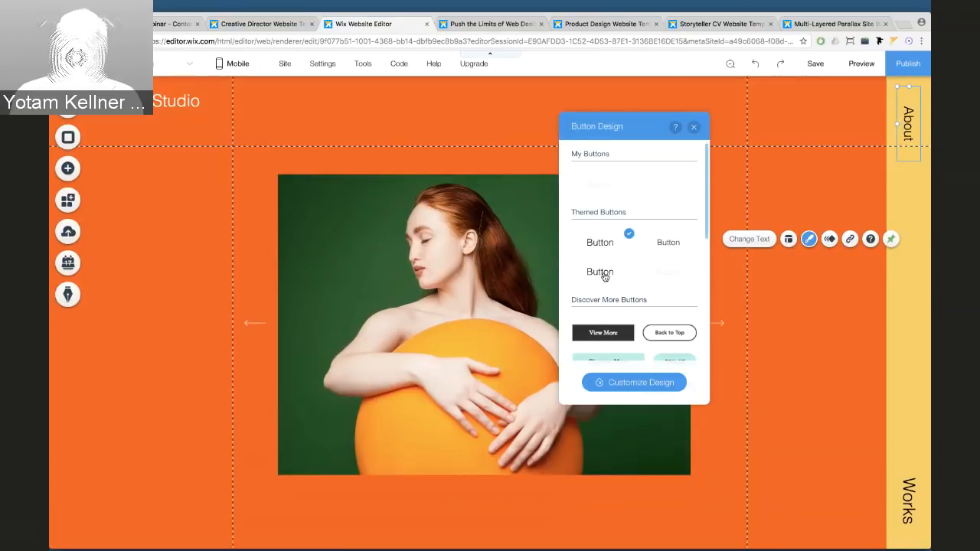
click(693, 126)
Give the Works button the same themed style, then preview the site
click(915, 493)
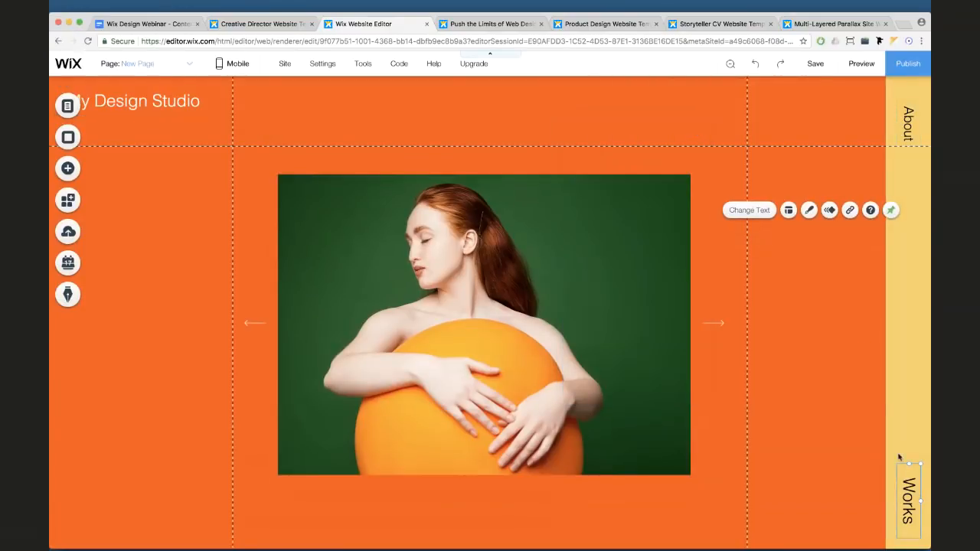
click(809, 214)
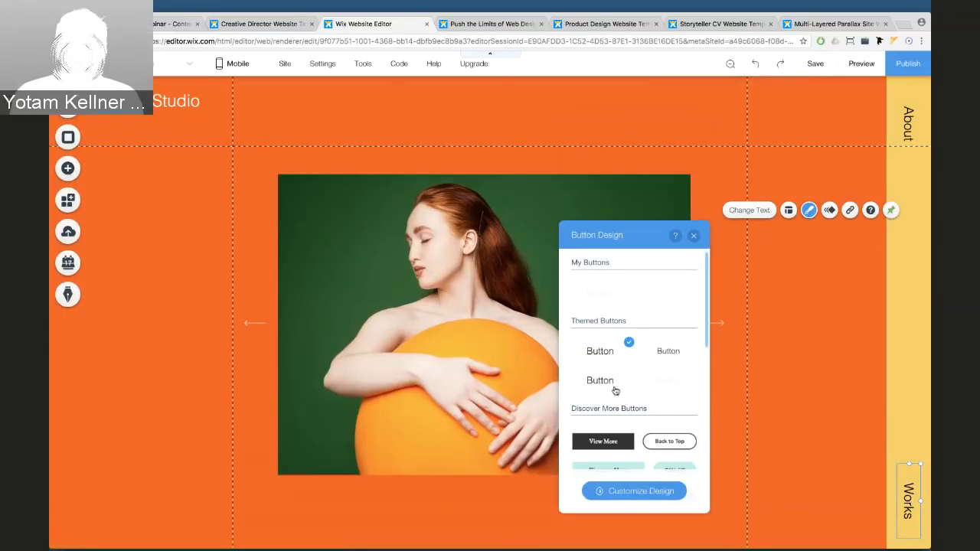
click(612, 383)
click(694, 236)
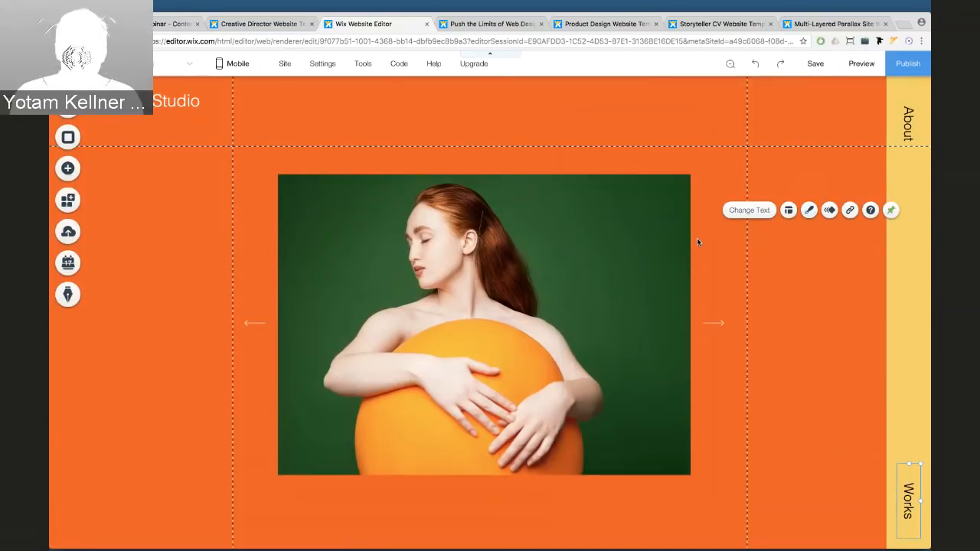
click(862, 66)
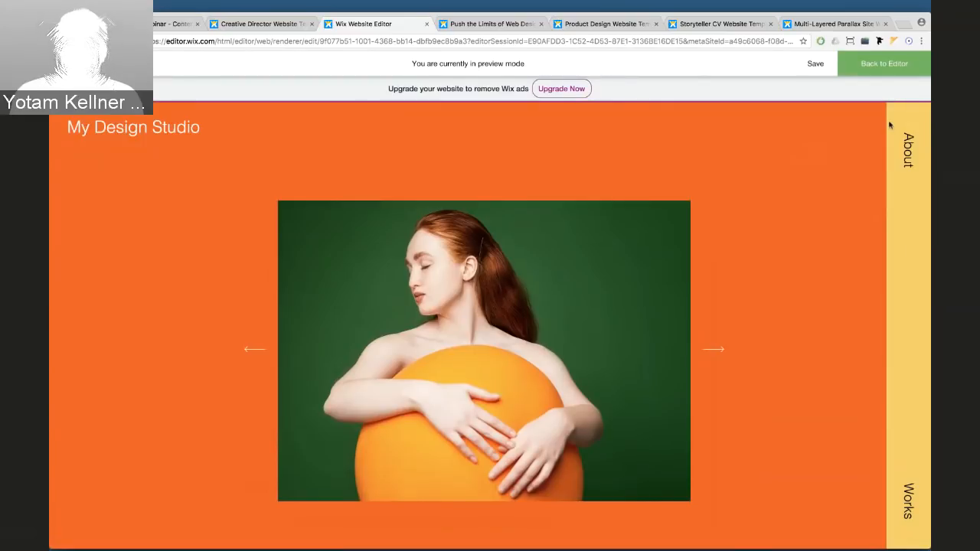
Leave preview mode to resume editing the page with the vertical About and Works buttons
click(885, 65)
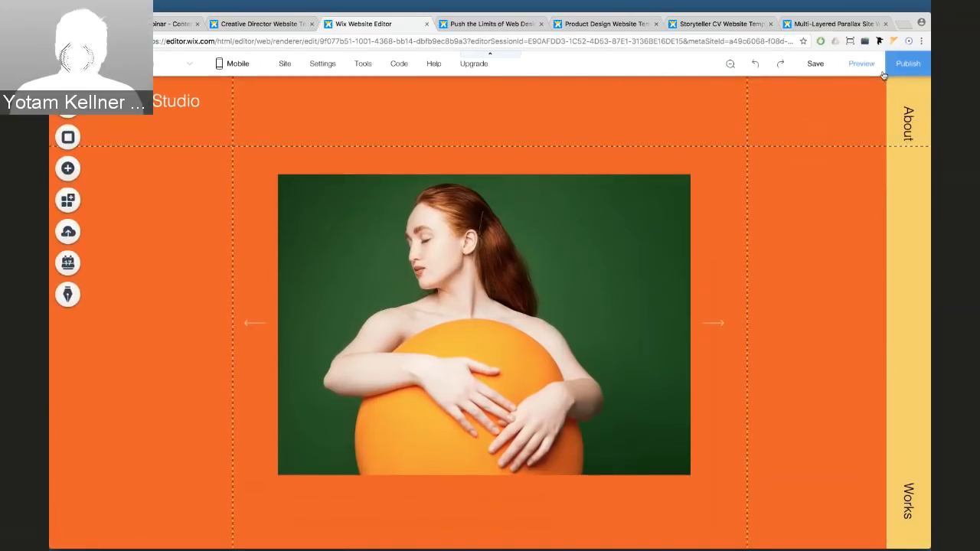
Add the Subscribe (Sidebar) template from the Add panel's Lightbox templates
click(77, 167)
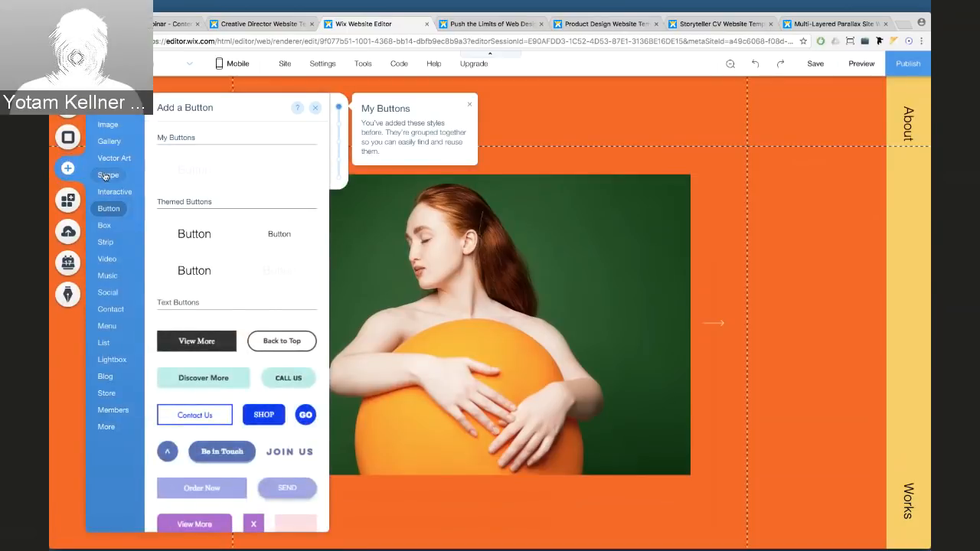
mouse_move(110, 309)
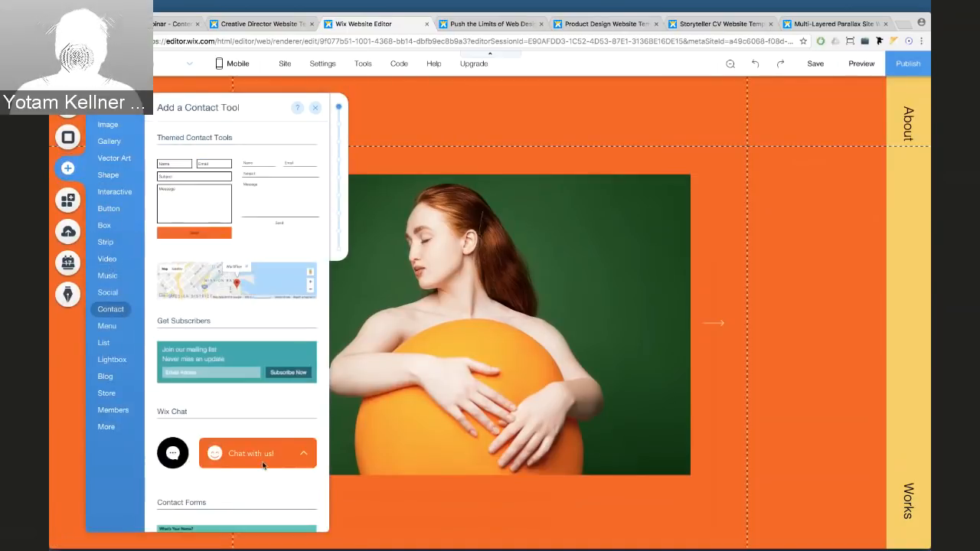
mouse_move(117, 363)
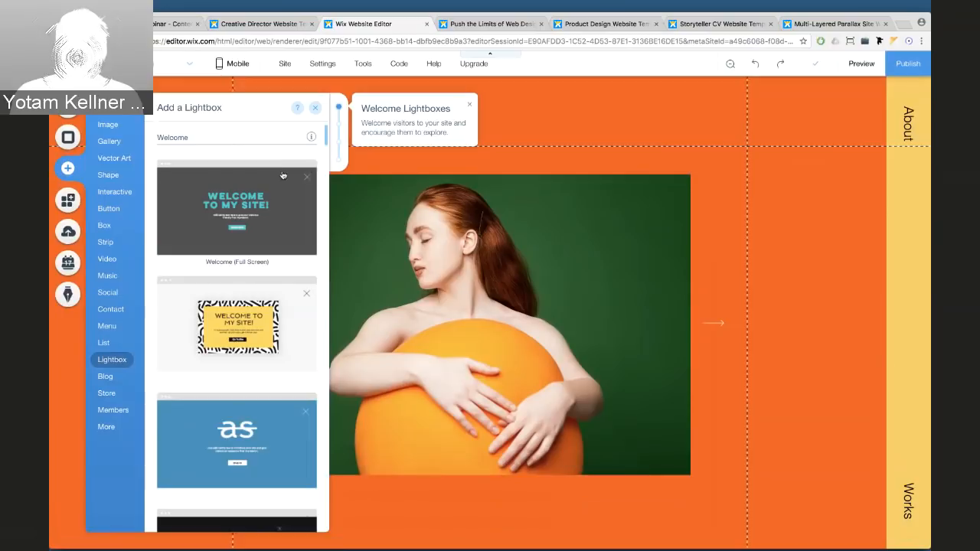
scroll(257, 233, down, 5)
scroll(256, 233, down, 10)
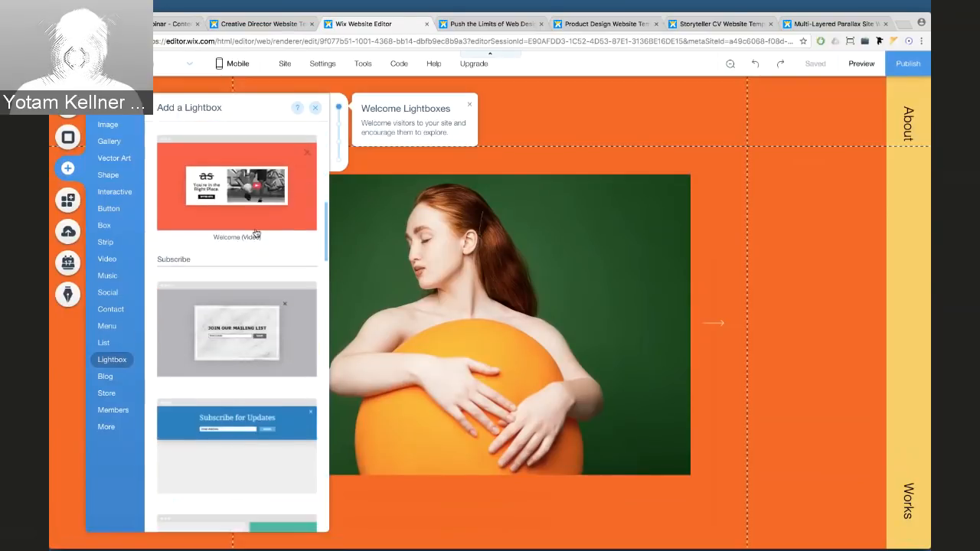
scroll(257, 232, down, 10)
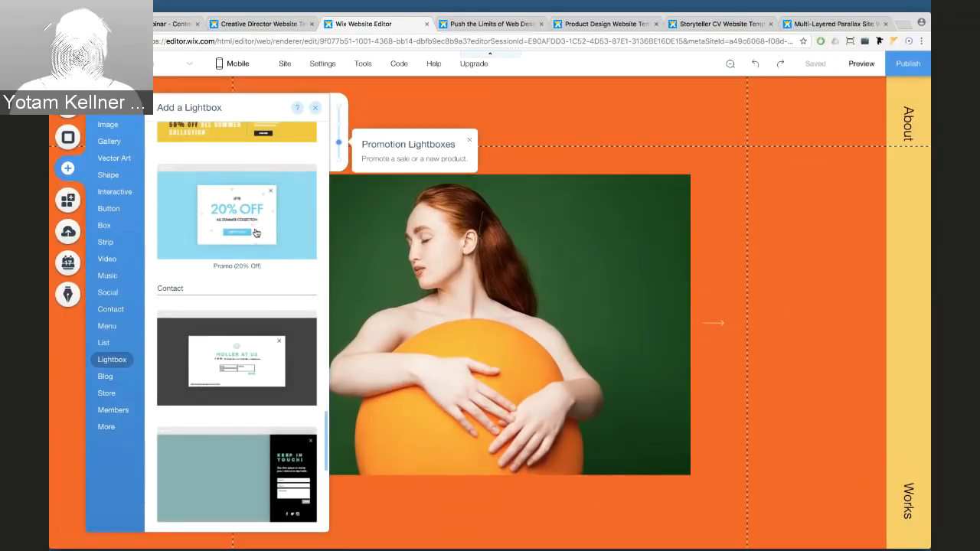
scroll(256, 233, up, 10)
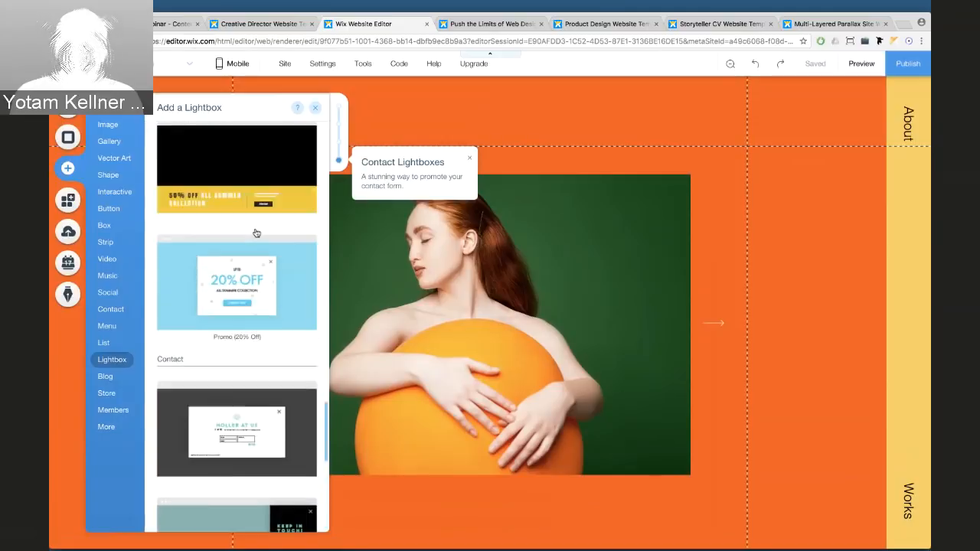
scroll(257, 233, up, 10)
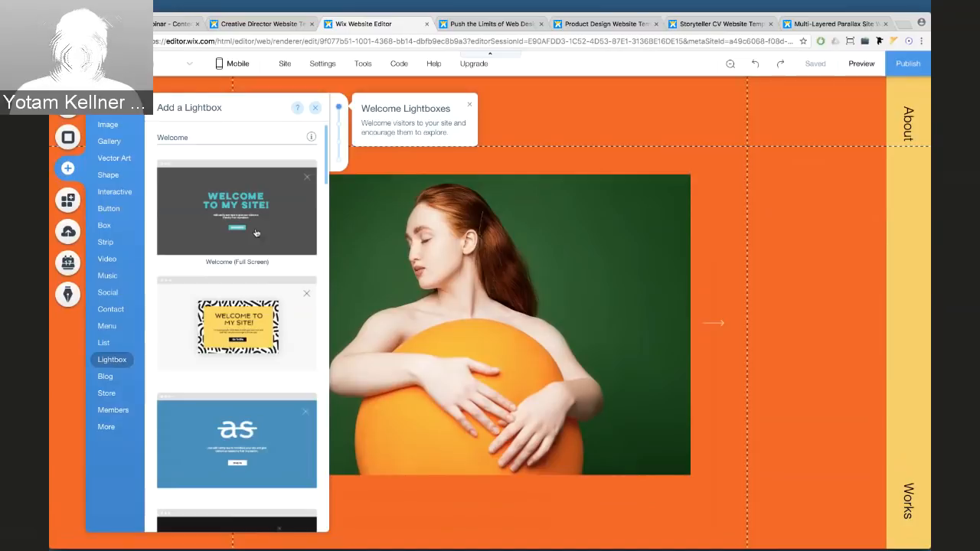
scroll(256, 232, down, 7)
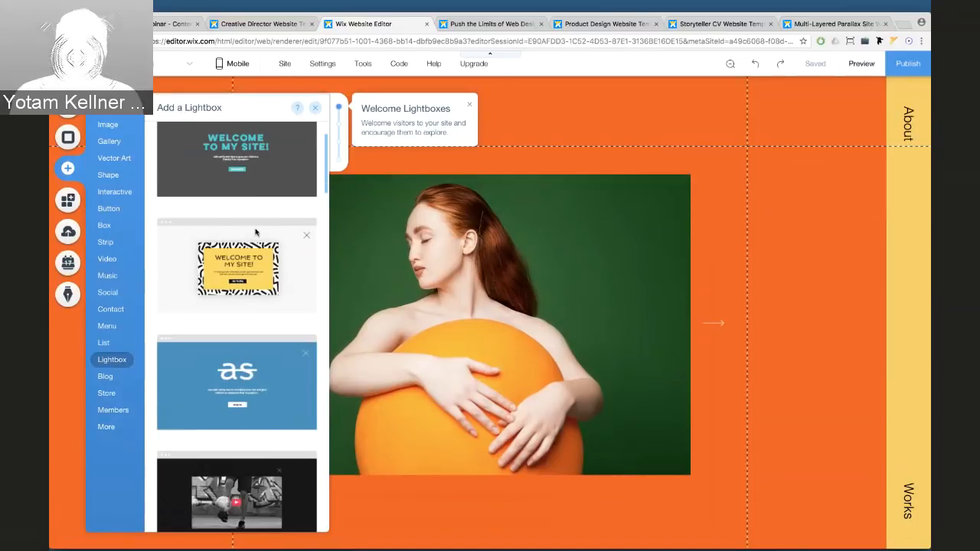
scroll(253, 301, up, 7)
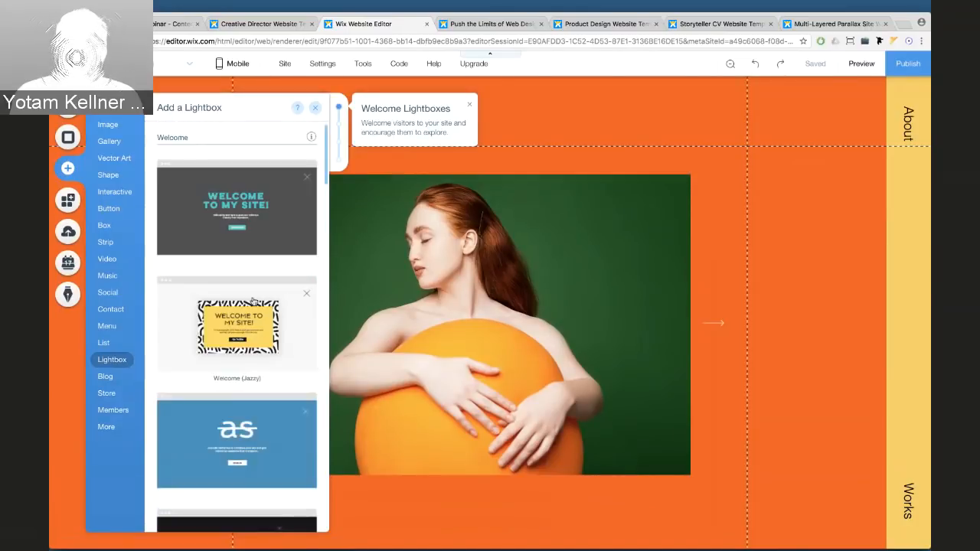
scroll(254, 302, down, 17)
scroll(254, 302, down, 3)
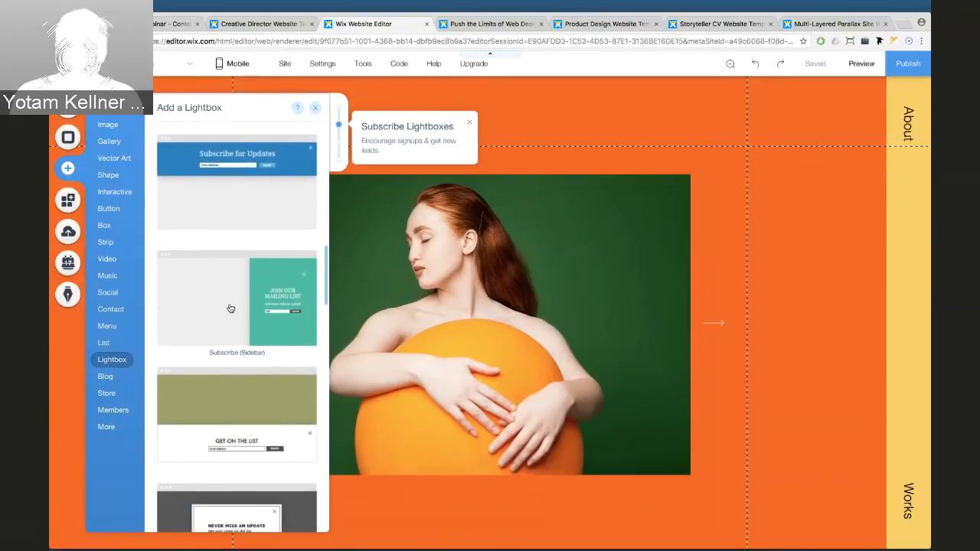
click(231, 308)
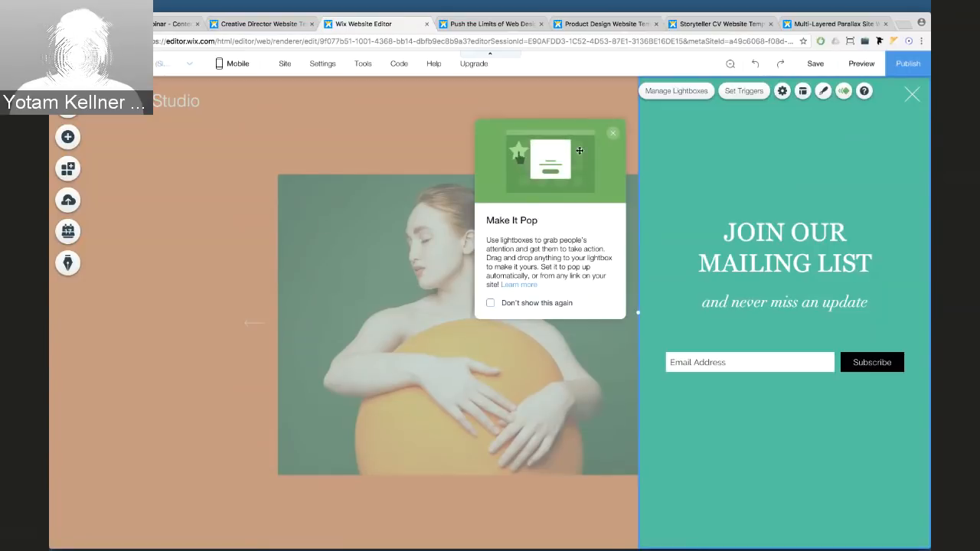
Set the lightbox overlay to 0% opacity and widen the subscribe panel leftward across the page
click(612, 134)
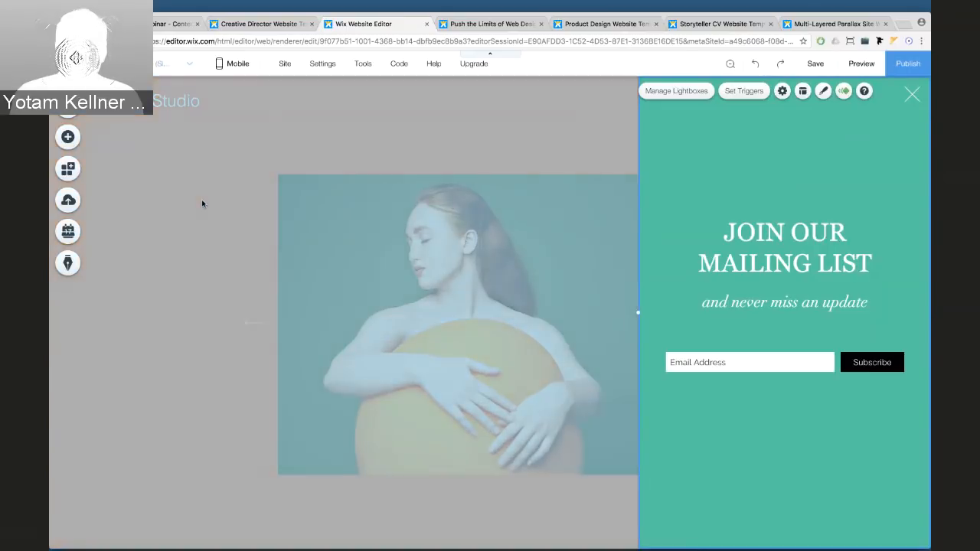
click(202, 203)
click(285, 181)
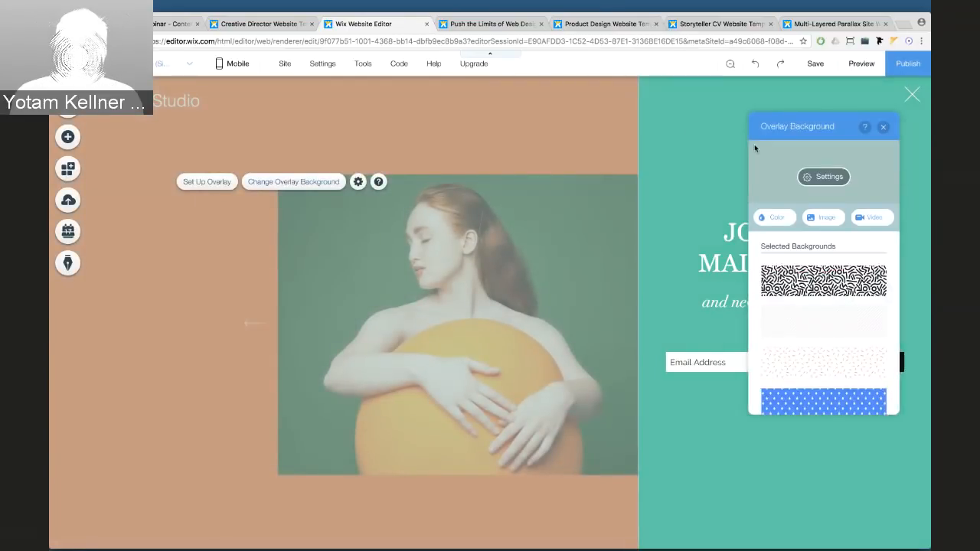
click(819, 176)
drag(799, 196, 749, 196)
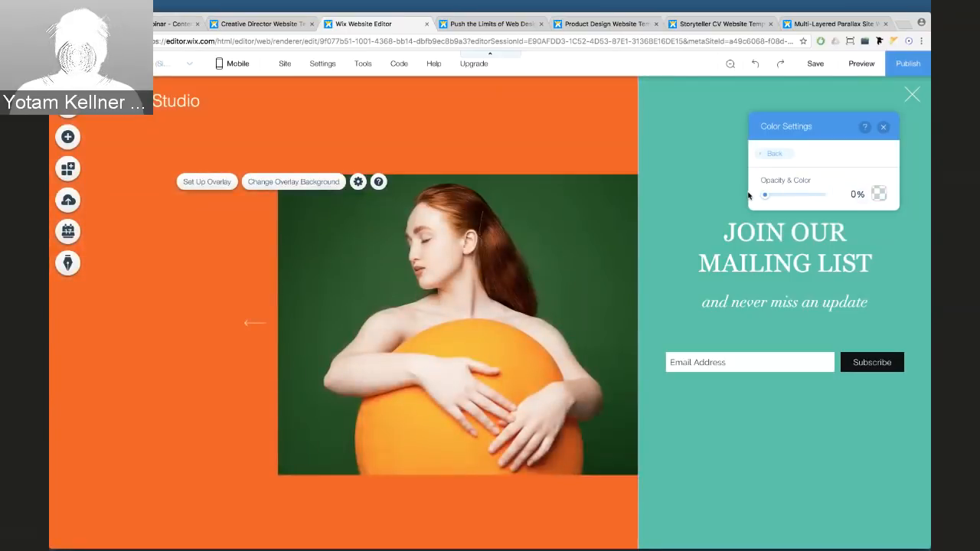
click(882, 127)
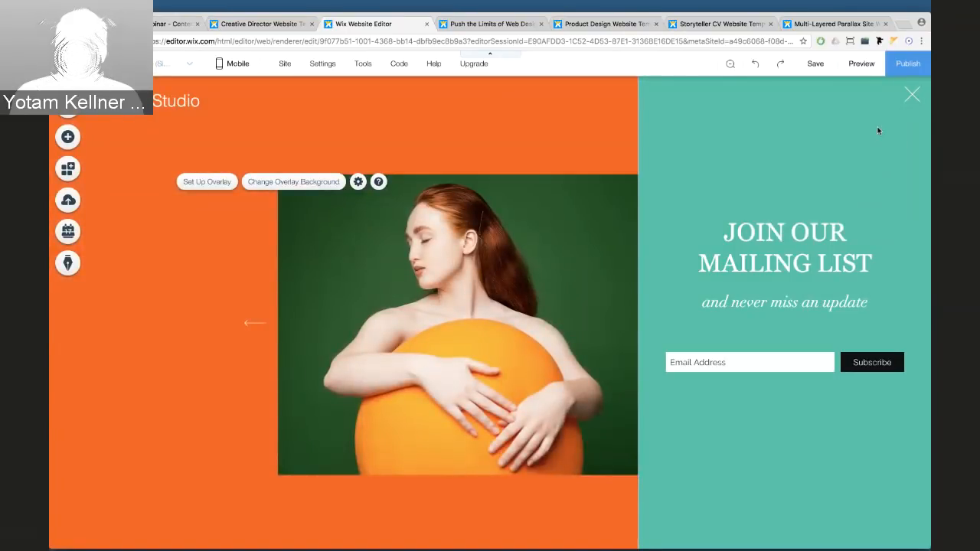
click(705, 128)
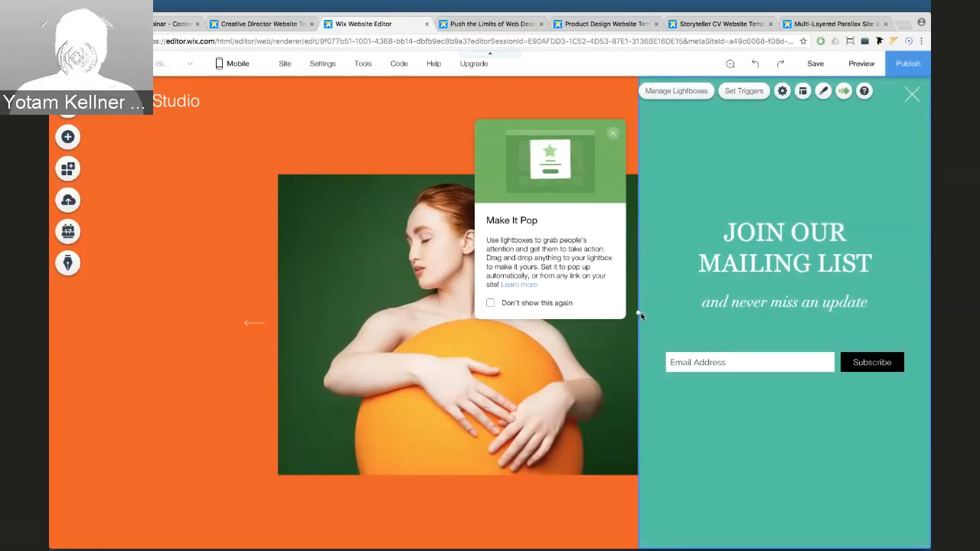
drag(640, 312, 280, 272)
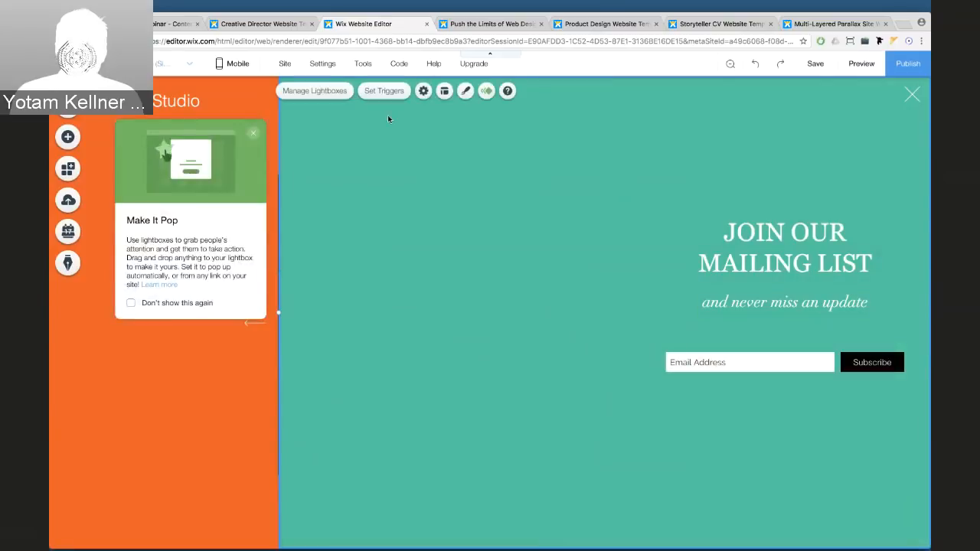
Set the lightbox background to solid yellow #F9D059
click(463, 91)
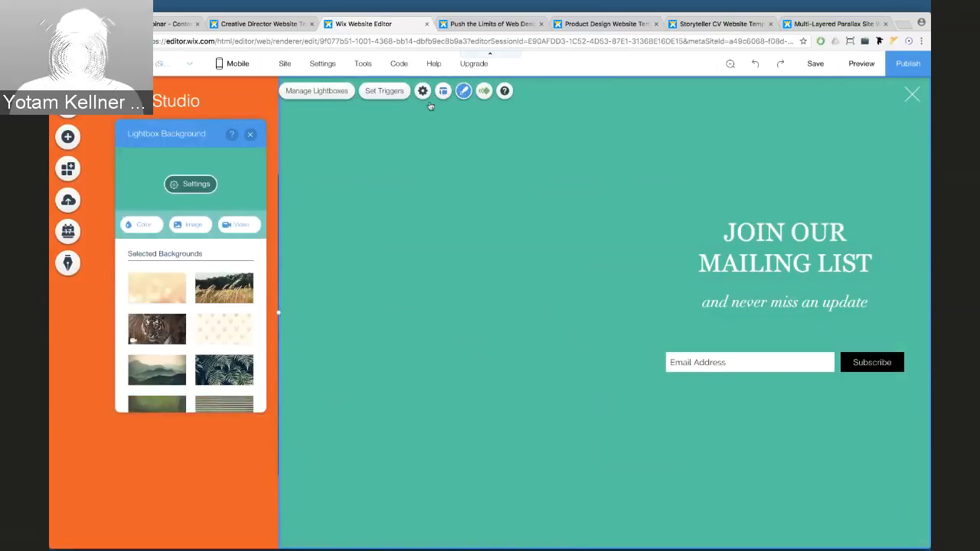
click(141, 228)
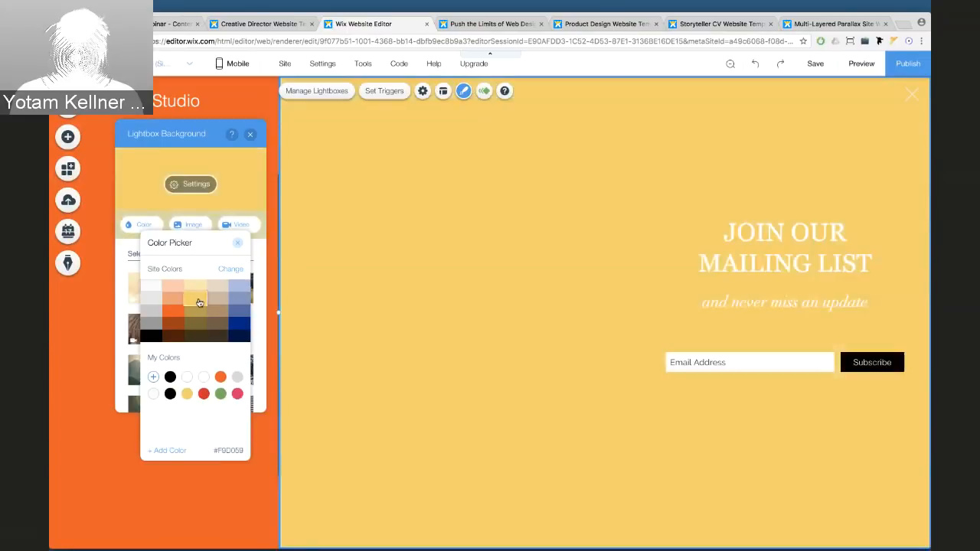
click(197, 301)
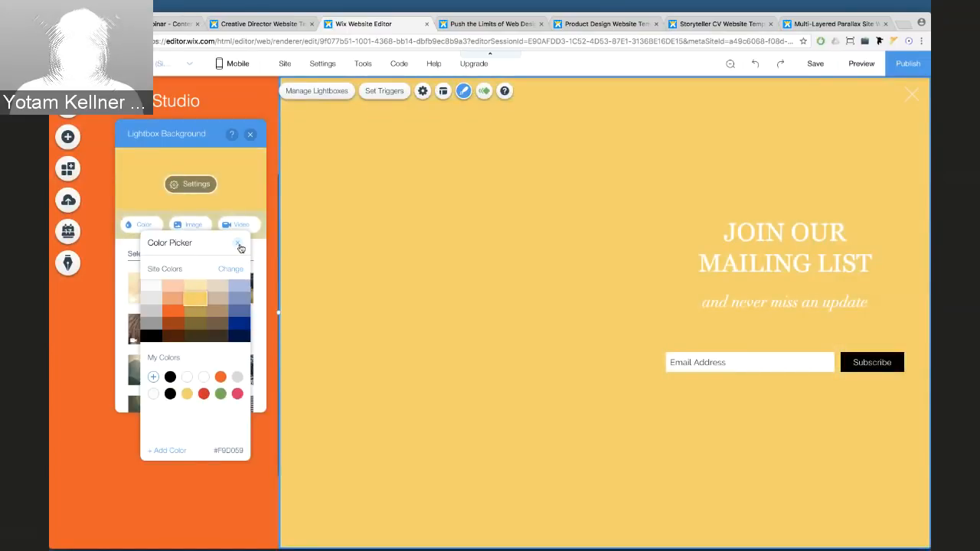
click(239, 245)
click(249, 134)
Delete the JOIN OUR MAILING LIST title, its subtitle and the email subscribe form
click(742, 261)
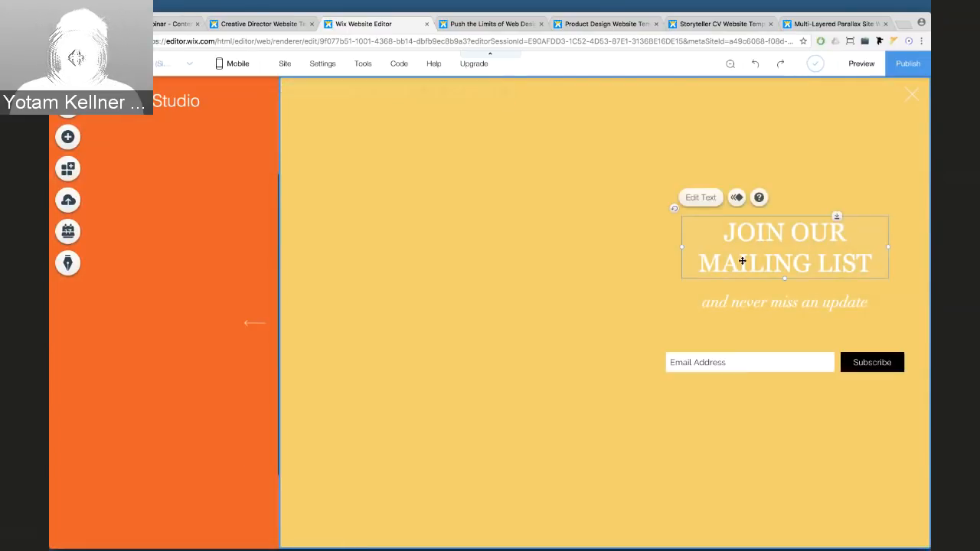
key(Delete)
click(744, 301)
key(Delete)
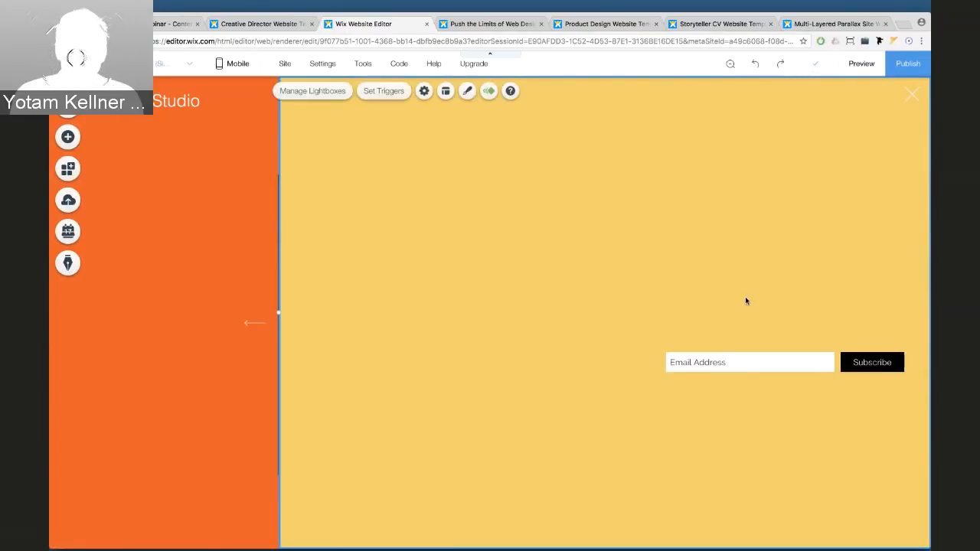
click(741, 350)
key(Delete)
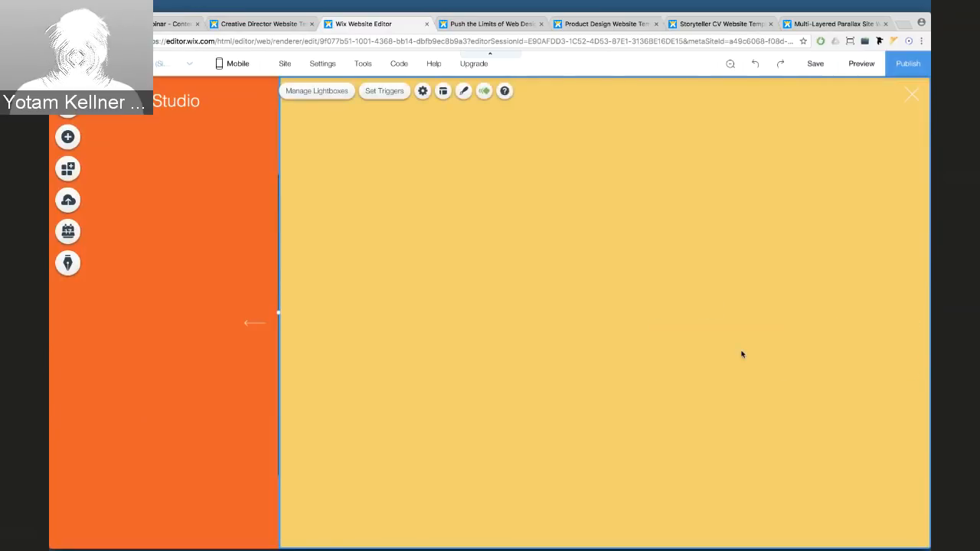
Give the lightbox's close X a black fill and enlarge it to about 61 × 58
click(911, 95)
drag(901, 102, 900, 104)
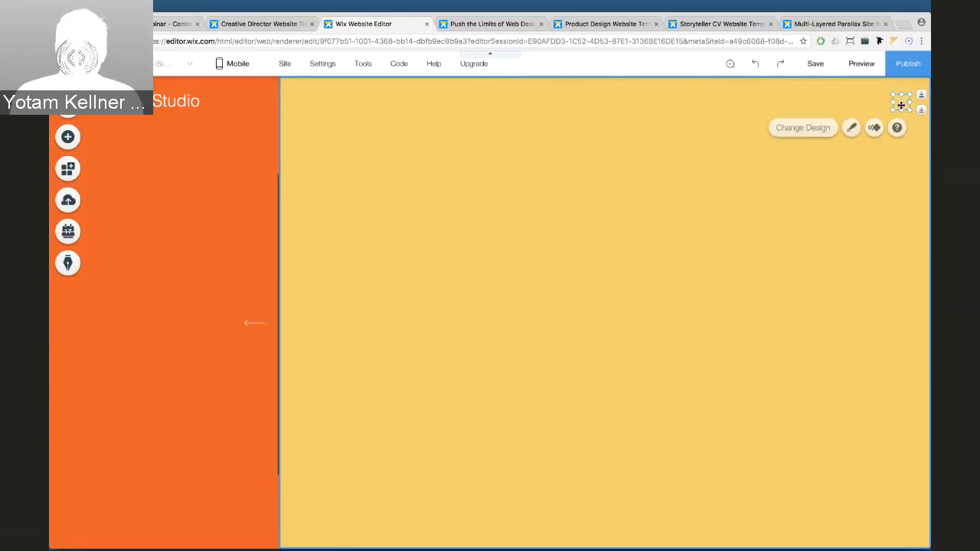
click(851, 128)
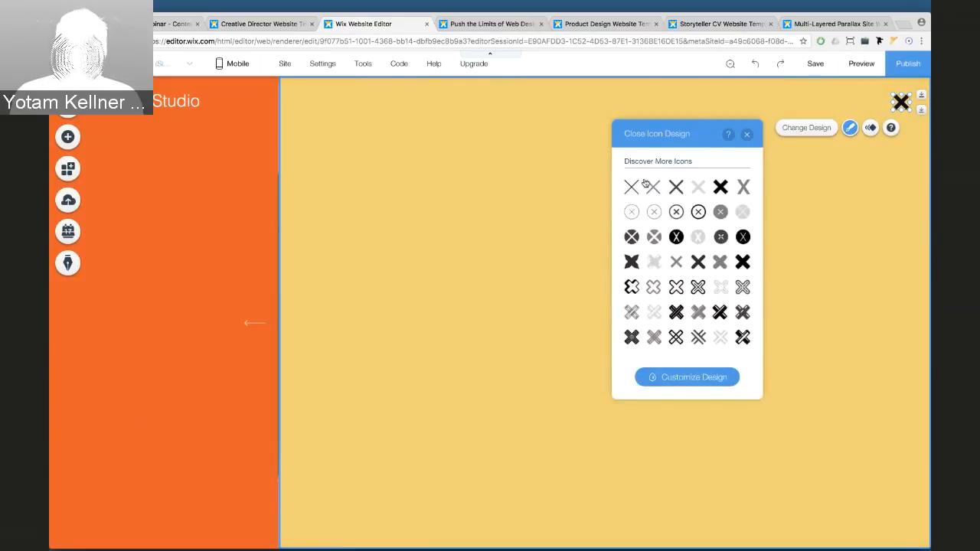
click(701, 385)
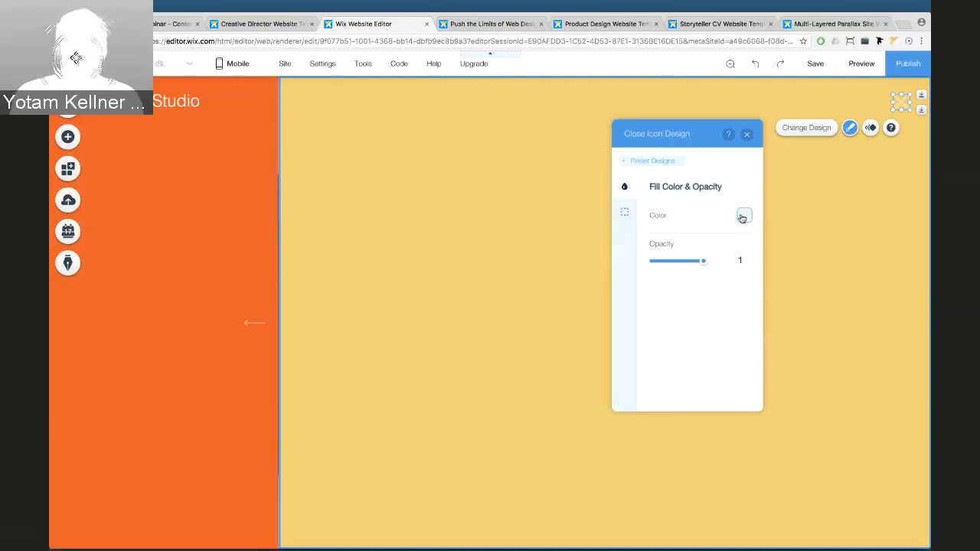
click(744, 216)
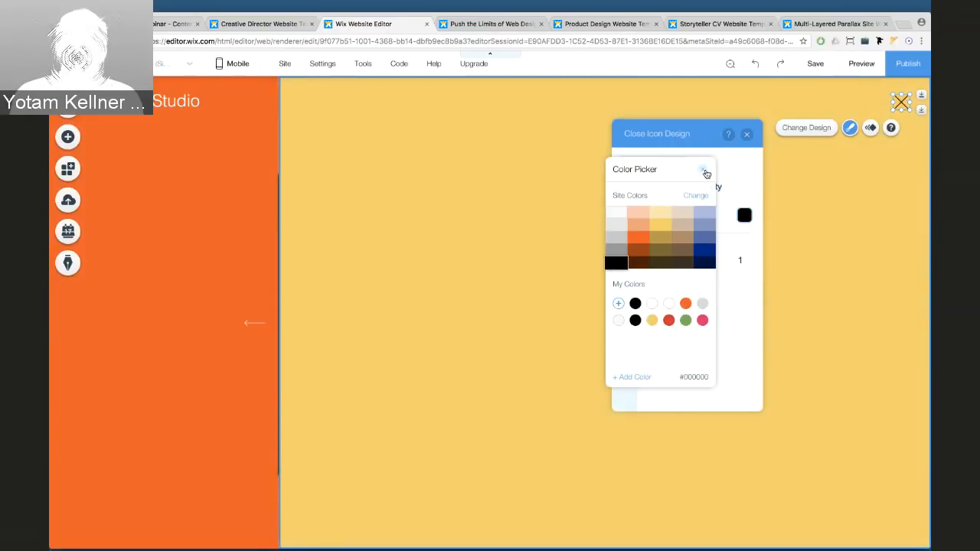
click(703, 169)
click(747, 134)
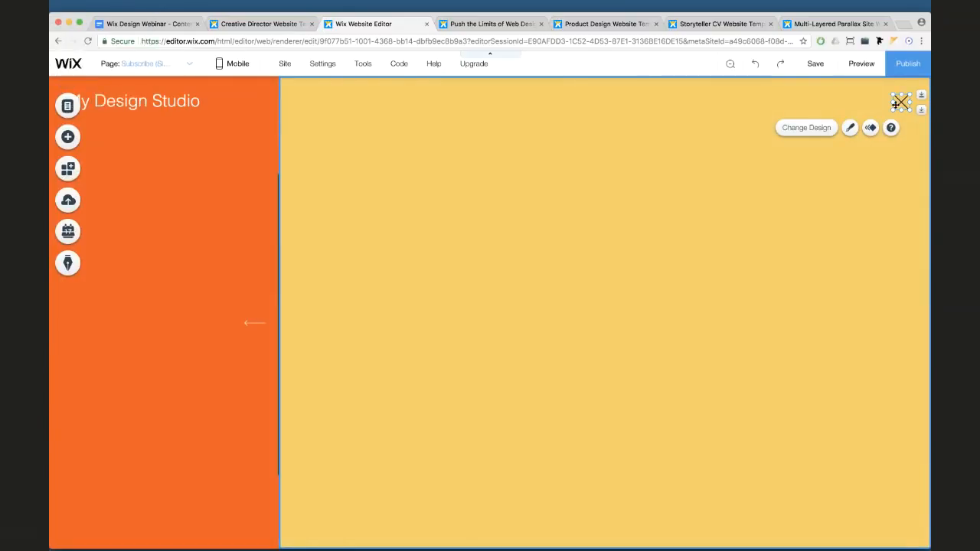
mouse_move(894, 109)
mouse_down()
mouse_move(878, 125)
mouse_move(893, 107)
mouse_up()
click(664, 139)
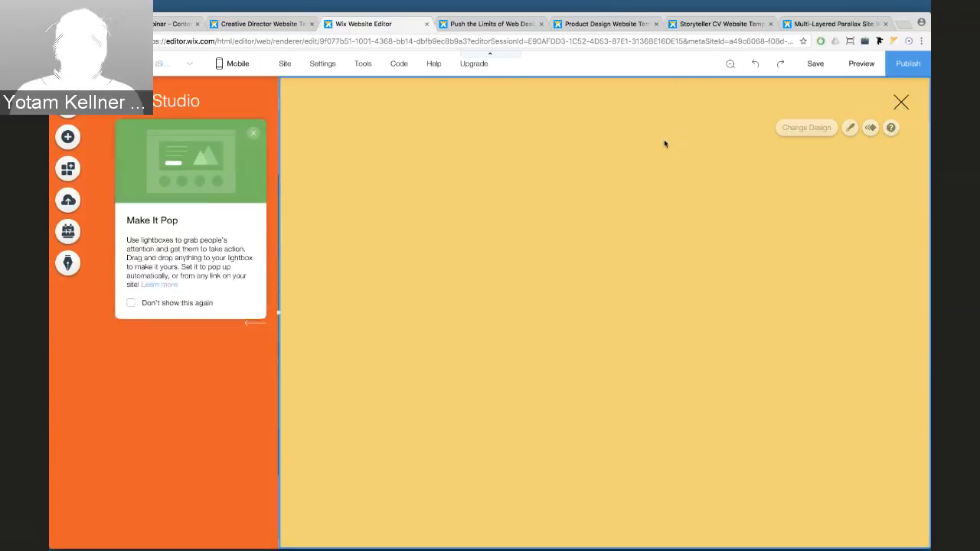
Copy the About the Studio heading and paragraphs from the Creative Director template's lightbox
click(258, 24)
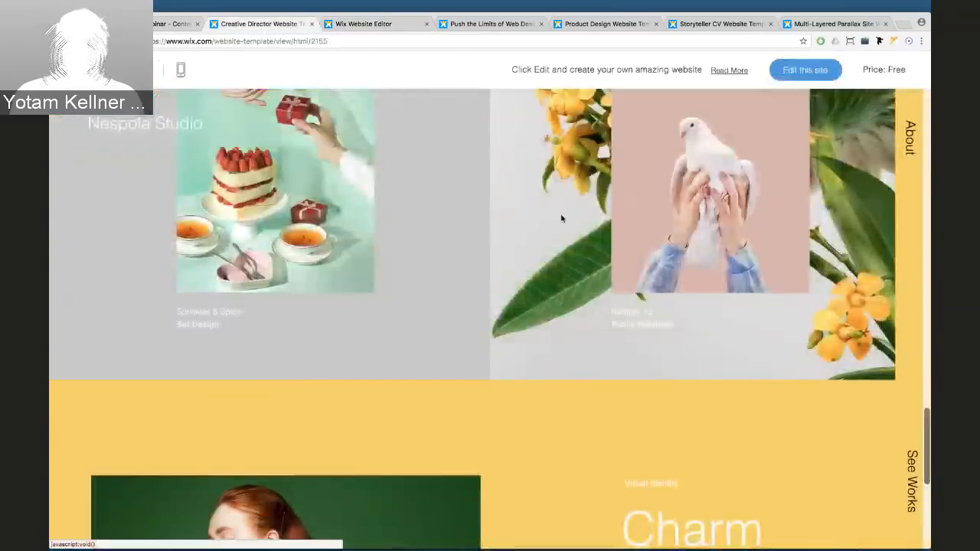
click(906, 148)
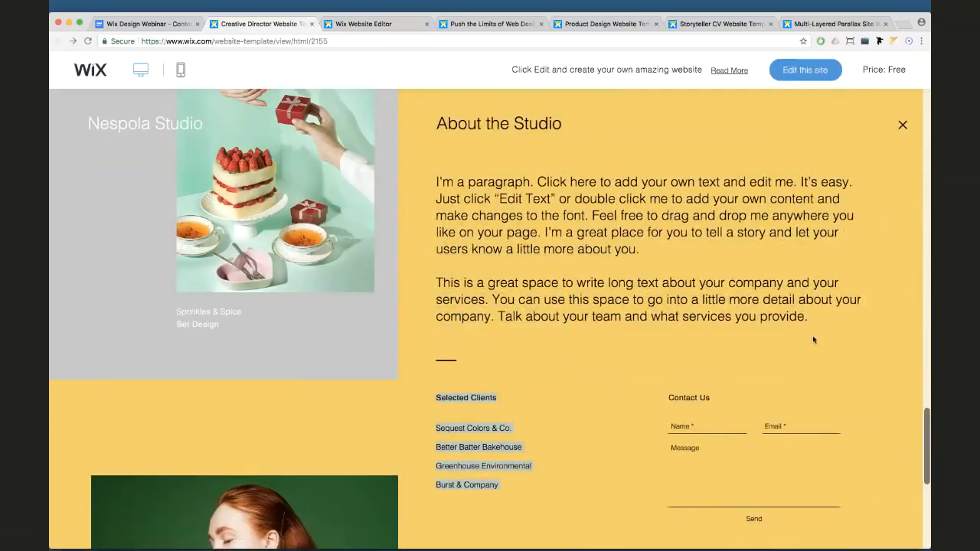
drag(839, 329, 826, 318)
key(super+c)
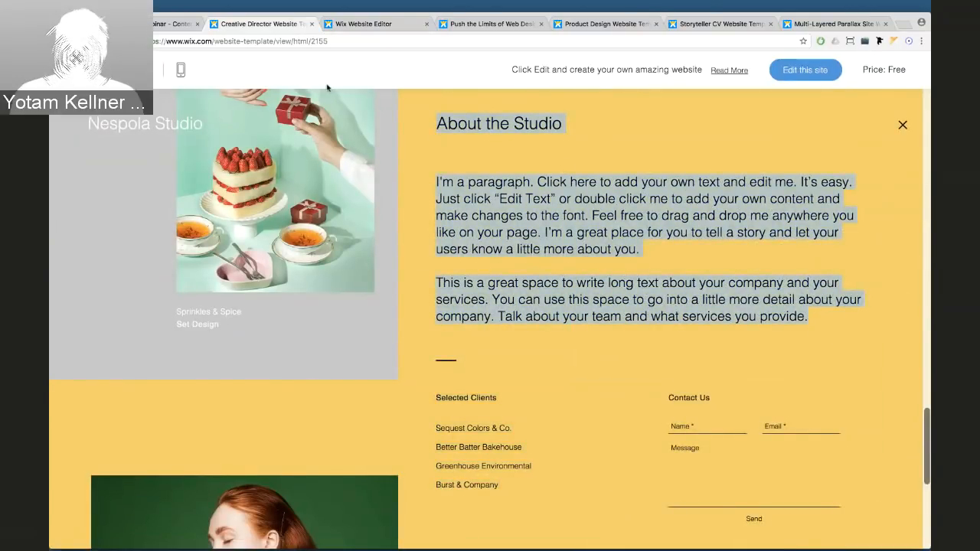
click(352, 26)
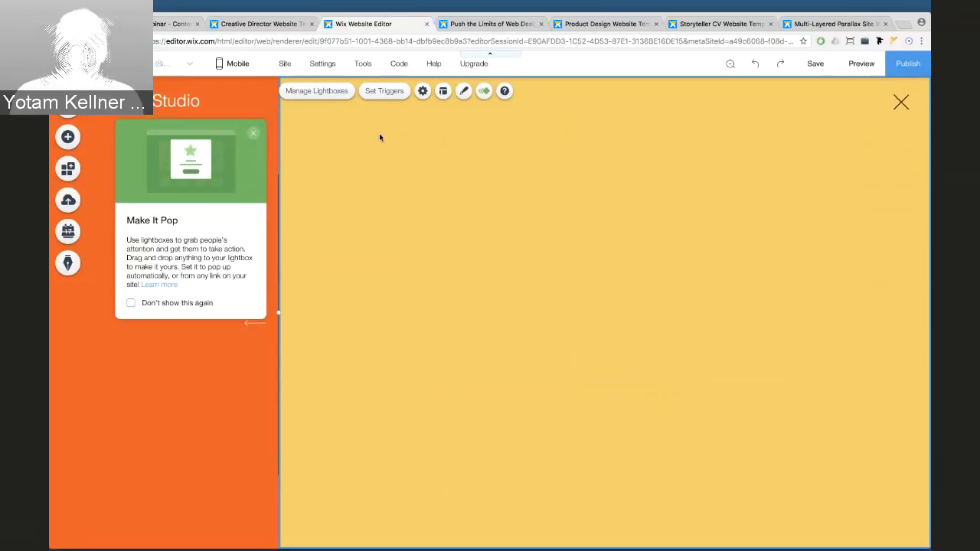
click(254, 133)
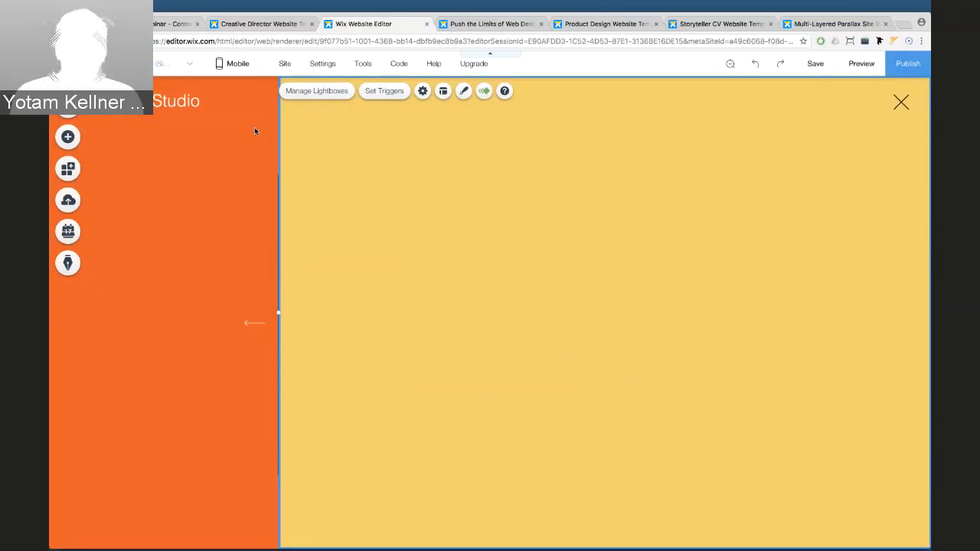
click(67, 141)
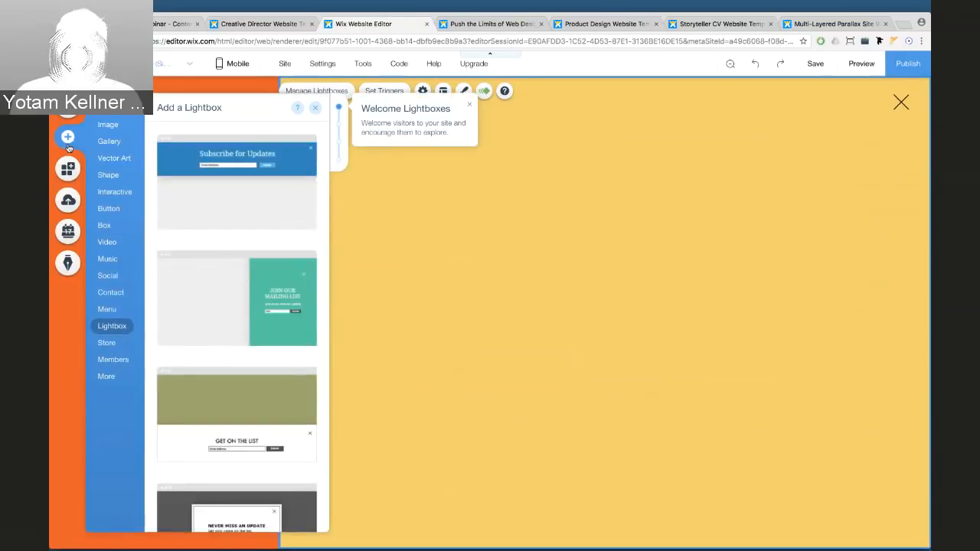
Place a new paragraph in the lightbox and paste the About the Studio text into it
click(106, 108)
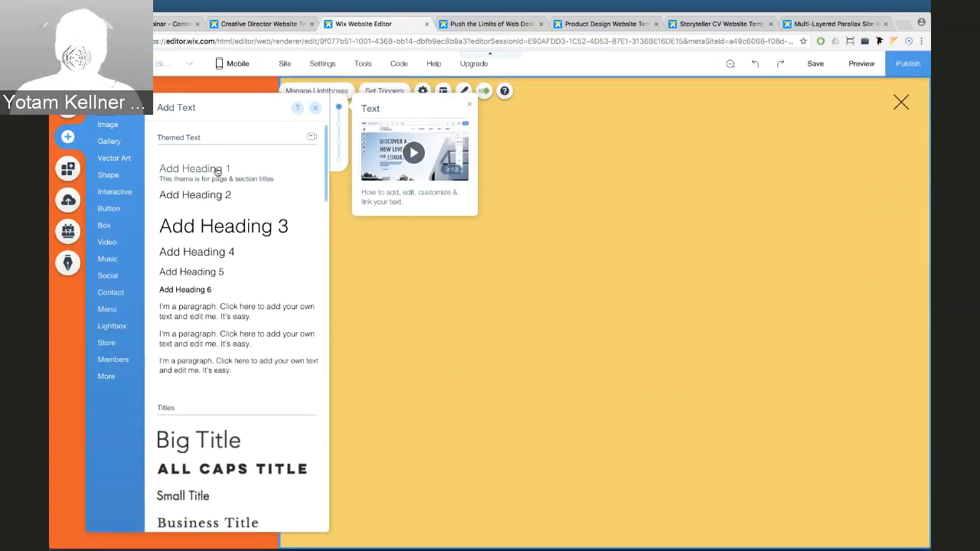
drag(201, 308, 384, 154)
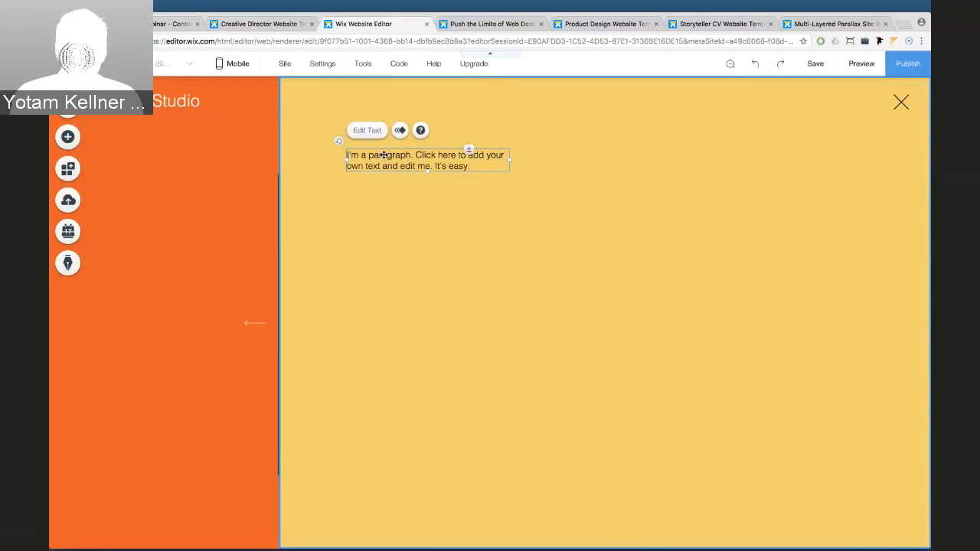
double_click(384, 155)
key(super+v)
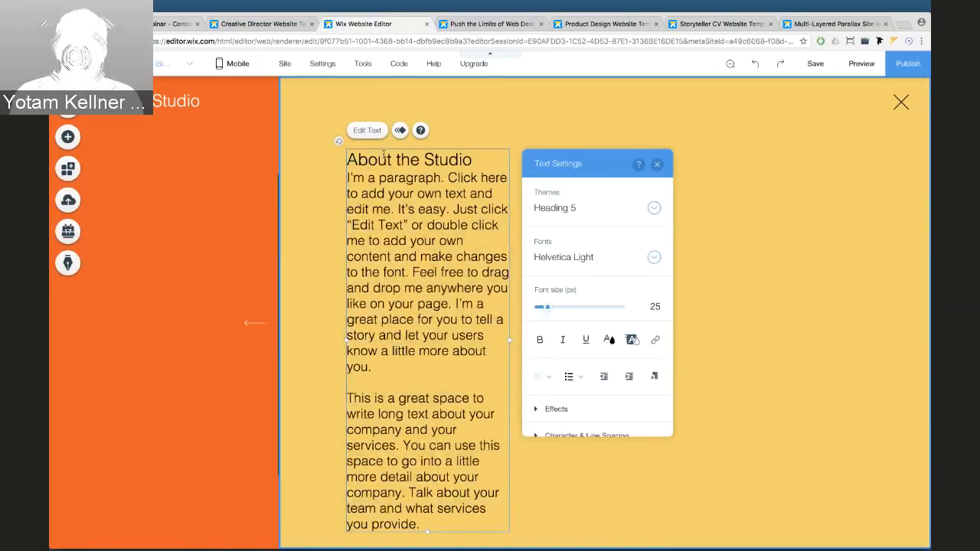
Widen the text box, enlarge the heading, add a blank line after it, and move the block up-left
drag(508, 340, 749, 310)
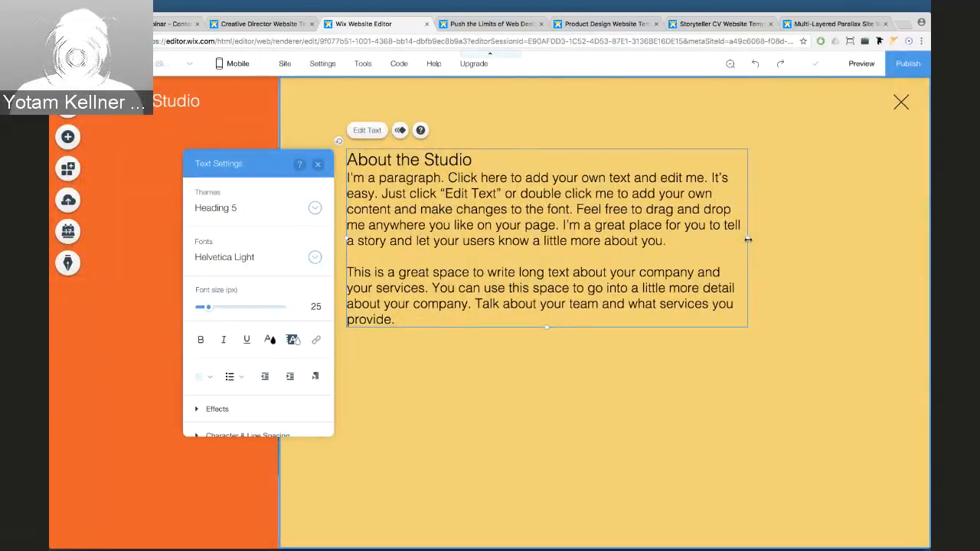
mouse_move(748, 240)
mouse_down()
mouse_move(783, 234)
mouse_move(745, 236)
mouse_up()
double_click(381, 320)
click(505, 303)
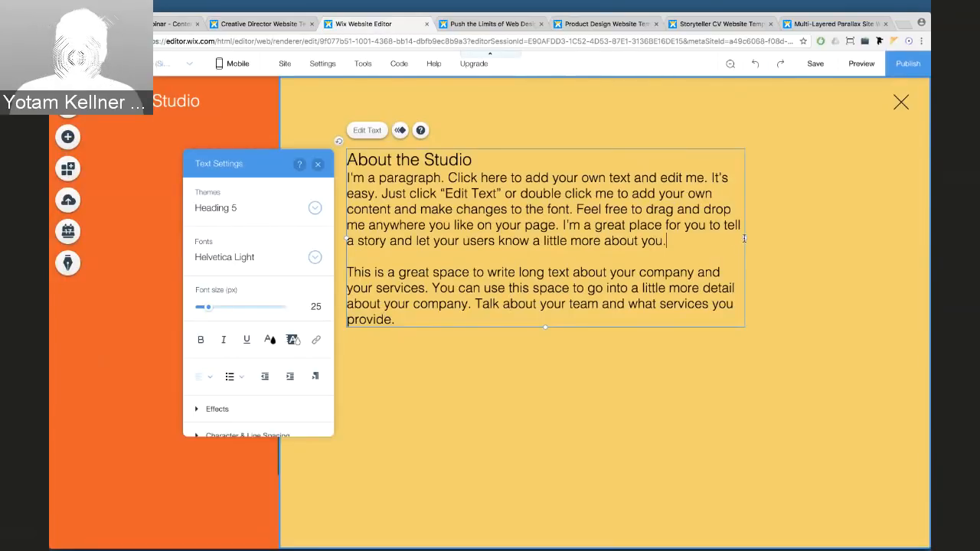
drag(759, 238, 763, 232)
click(504, 159)
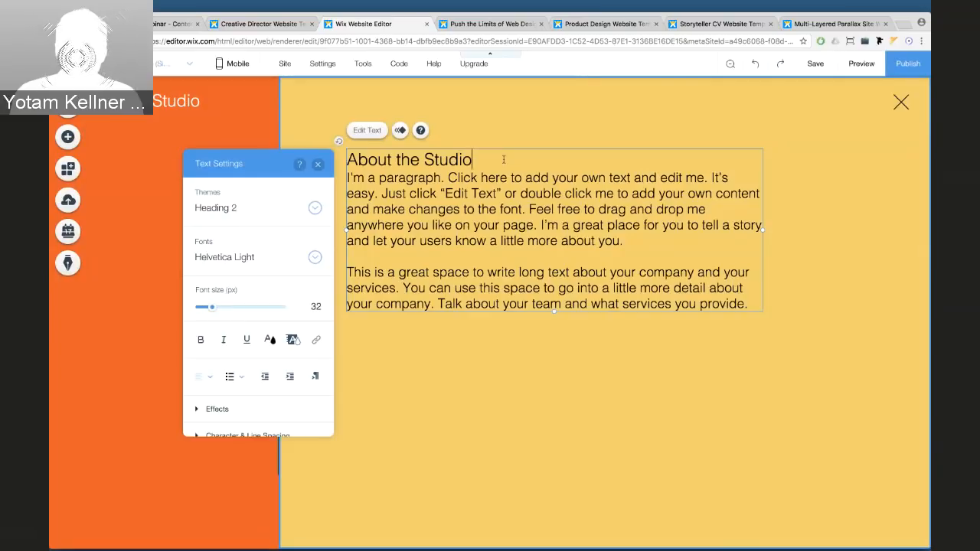
key(Return)
click(518, 123)
drag(402, 214, 394, 205)
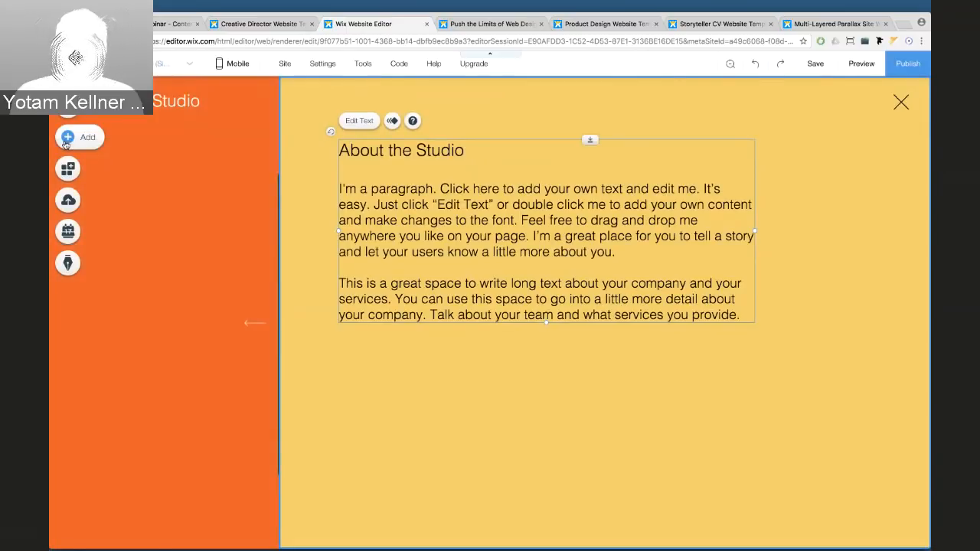
click(66, 139)
mouse_move(113, 301)
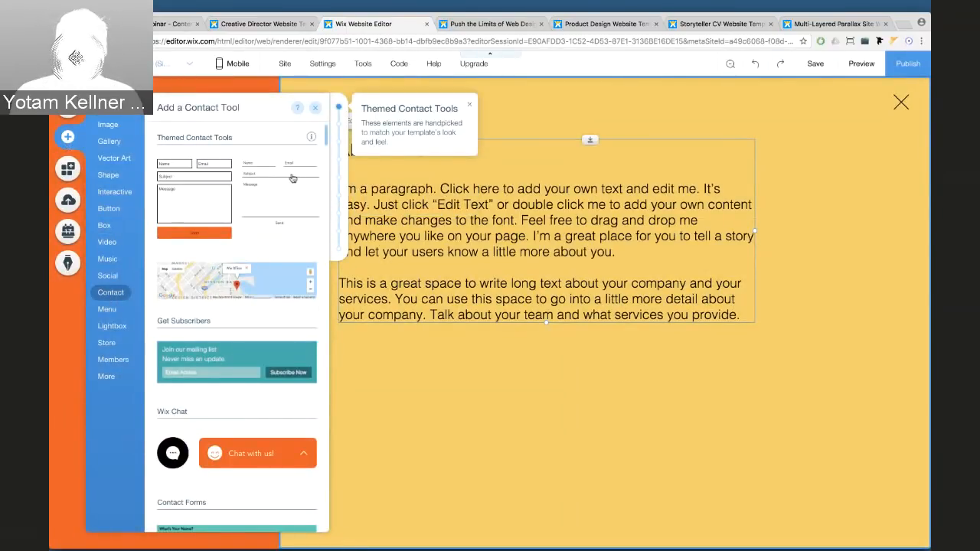
Place a contact form under the About text, shift the text right and widen the form leftward
drag(292, 178, 643, 436)
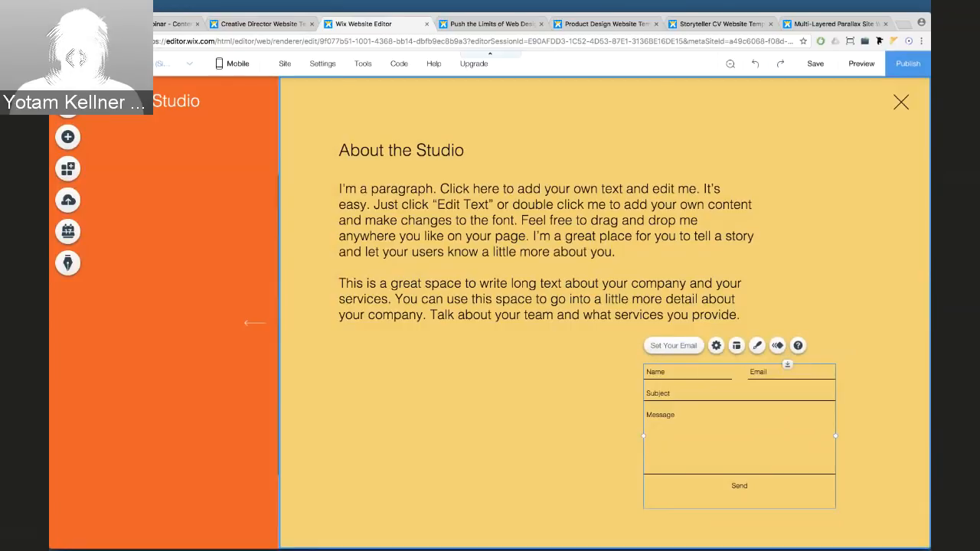
click(259, 23)
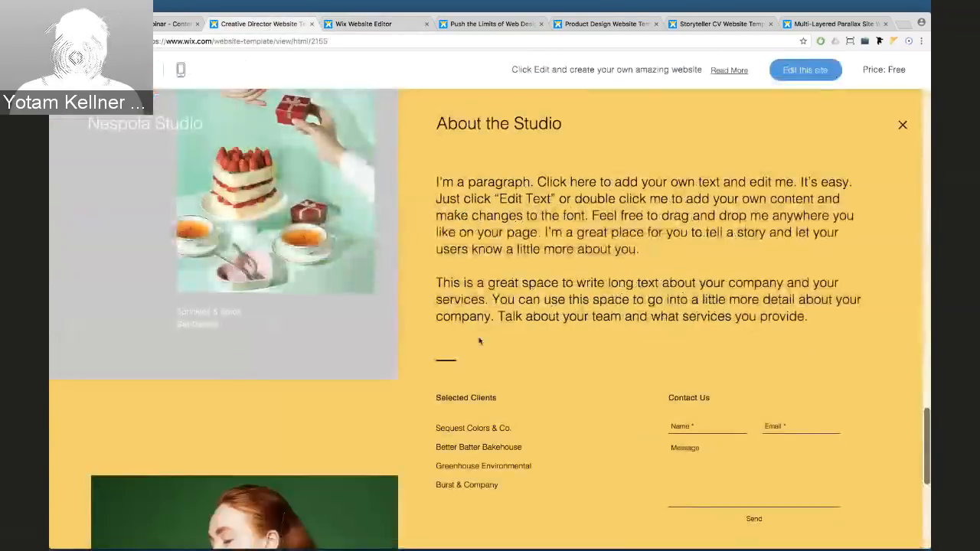
click(368, 24)
click(414, 149)
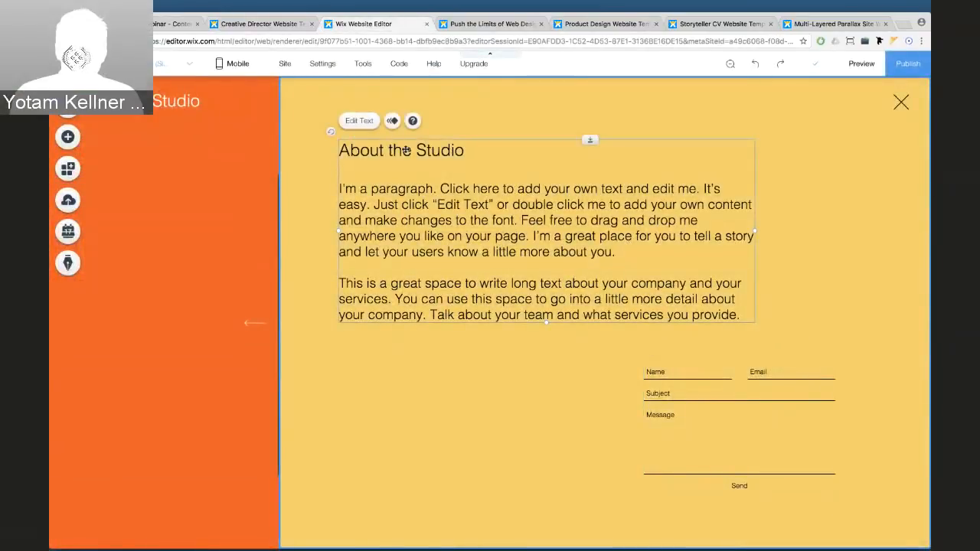
drag(415, 149, 463, 150)
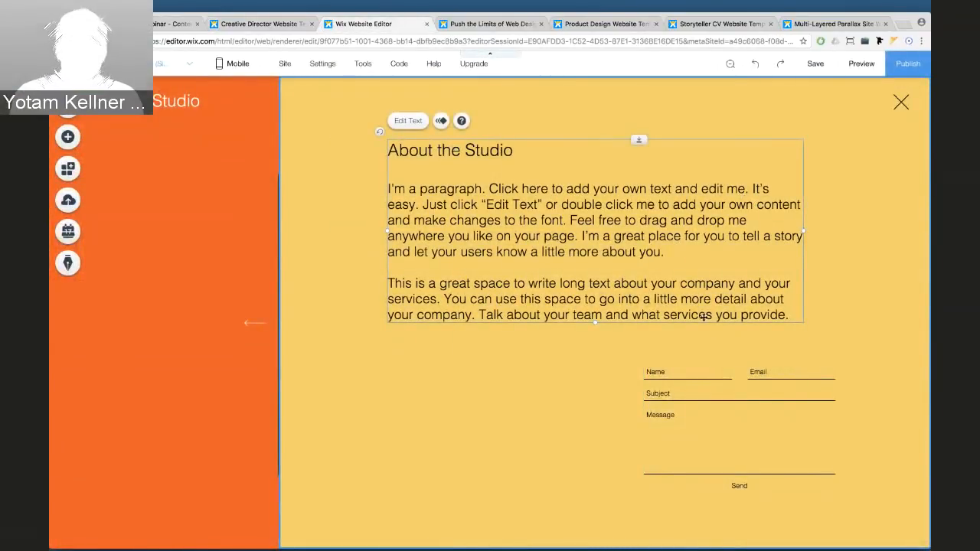
click(652, 420)
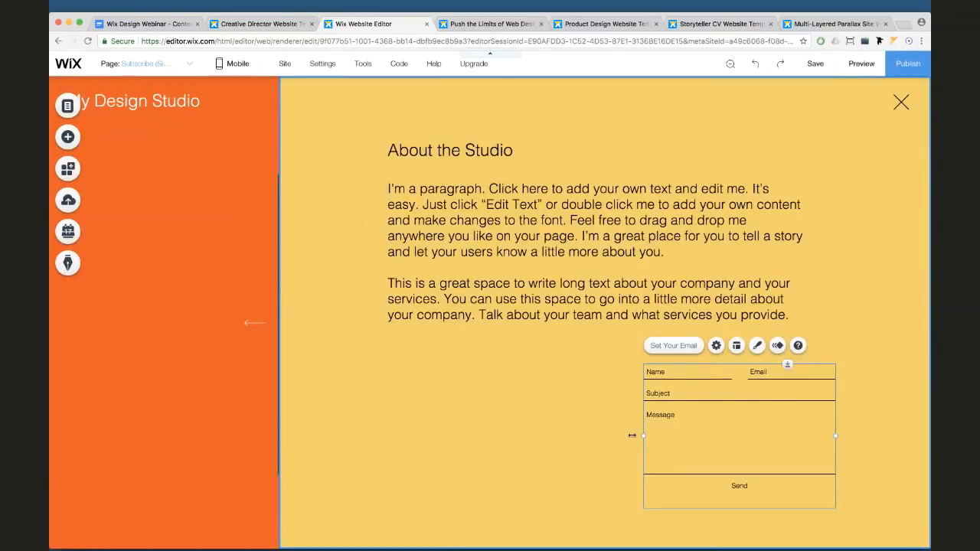
drag(632, 434, 477, 422)
Narrow the lightbox from the left, shift text and form together right, then preview the site
click(285, 315)
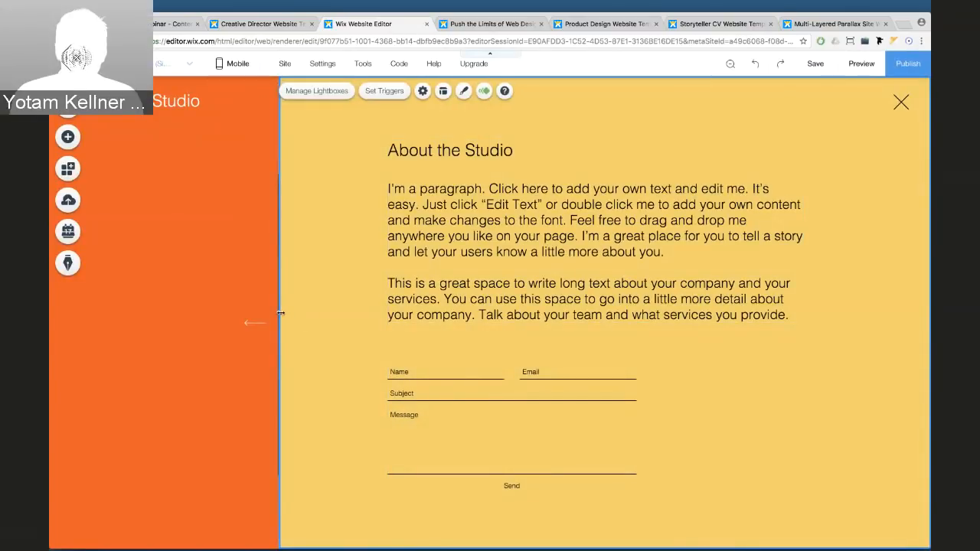
drag(281, 312, 339, 311)
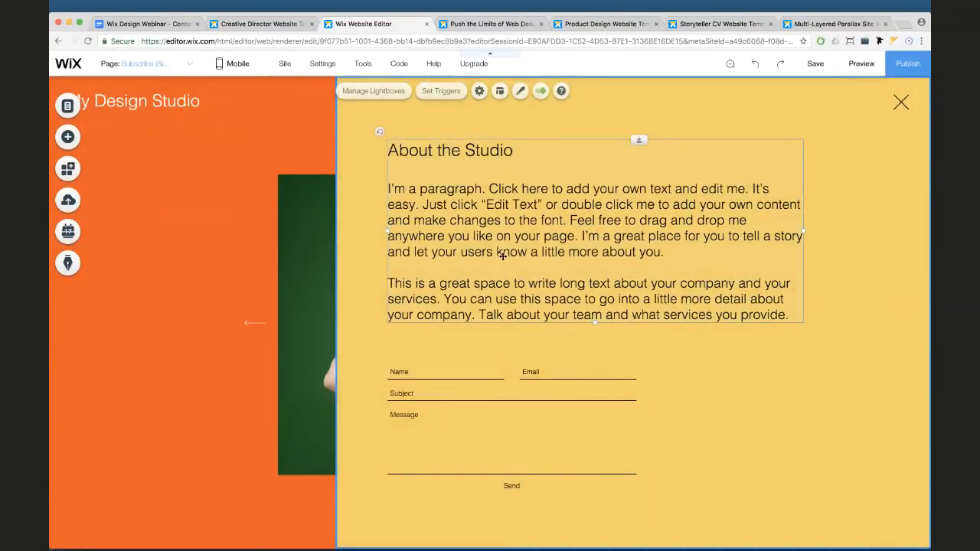
click(502, 256)
shift+click(507, 372)
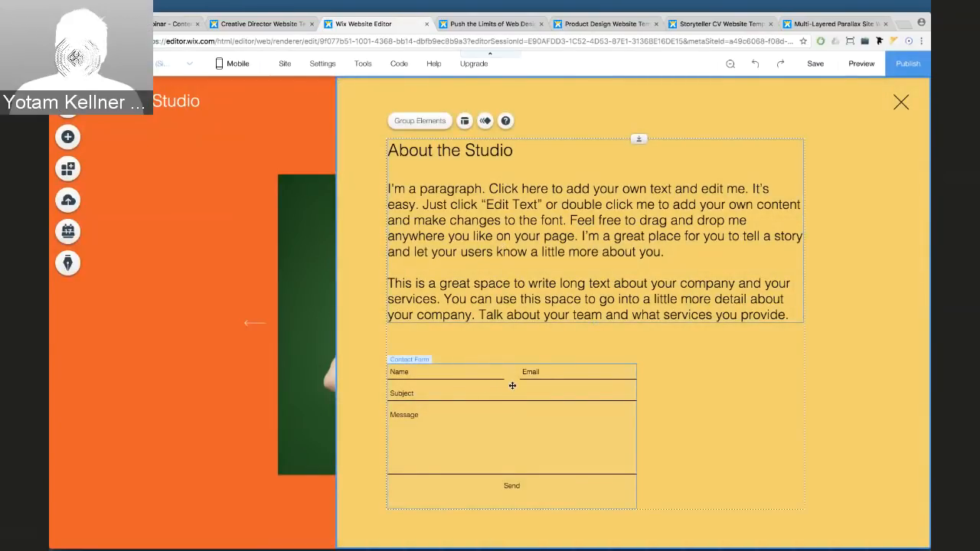
drag(512, 385, 545, 385)
click(437, 350)
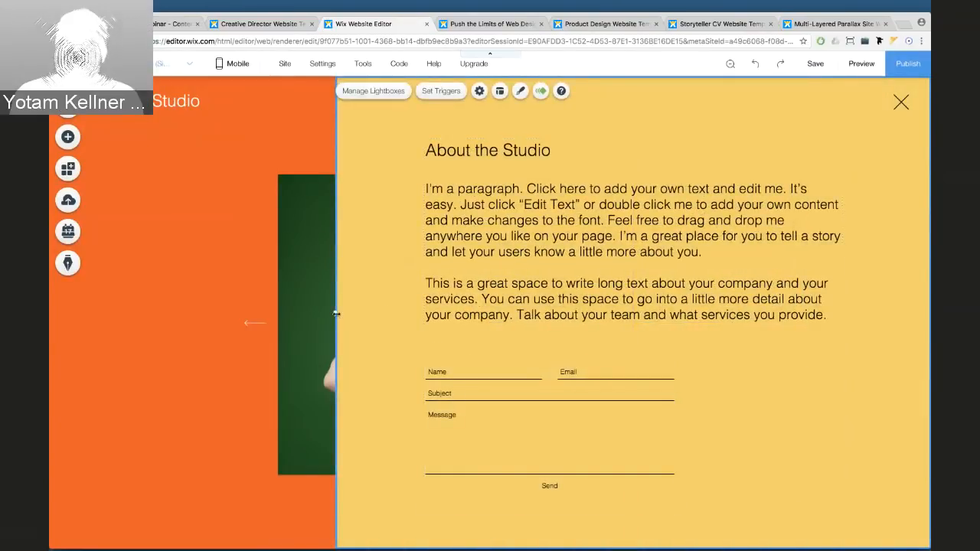
drag(335, 311, 379, 310)
click(284, 311)
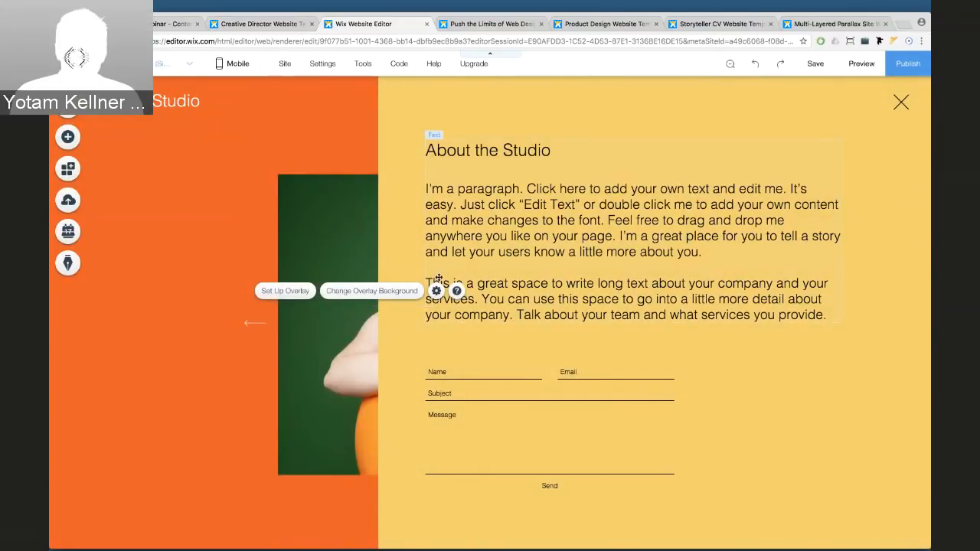
click(489, 394)
key(Escape)
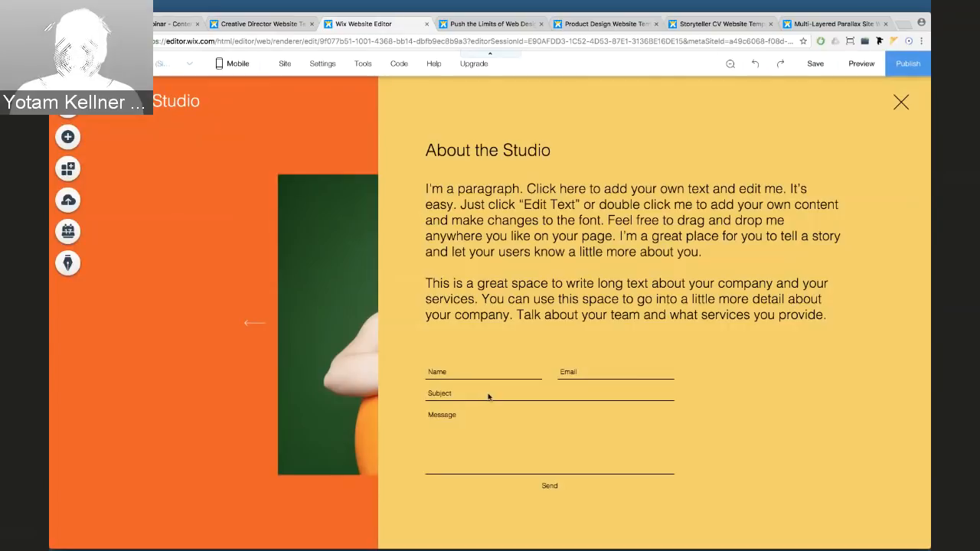
click(860, 64)
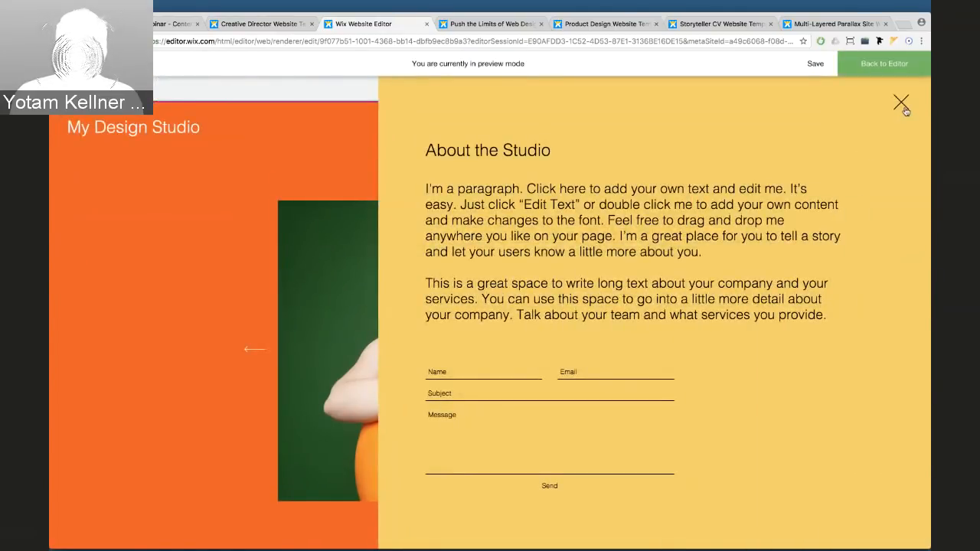
Close the About sidebar lightbox with its X and return to the editor
click(901, 103)
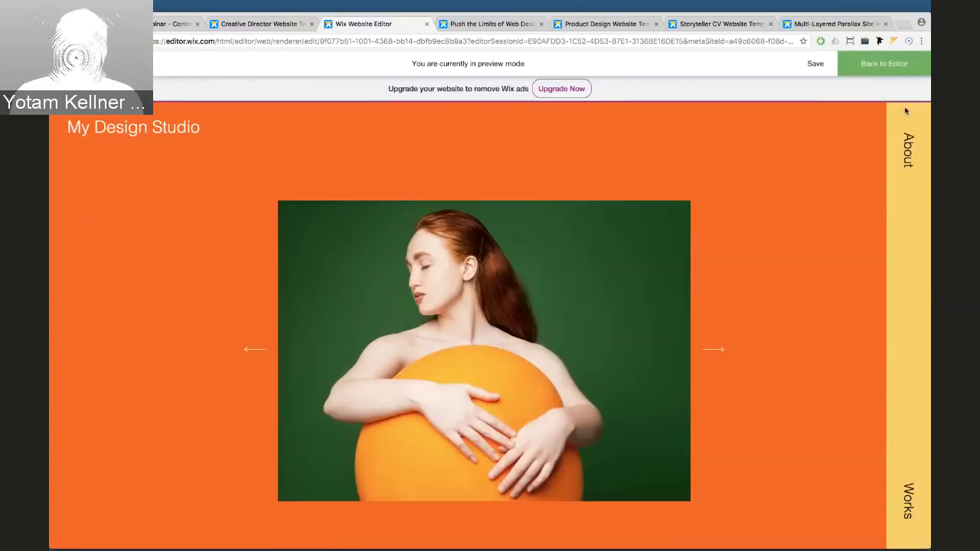
click(891, 72)
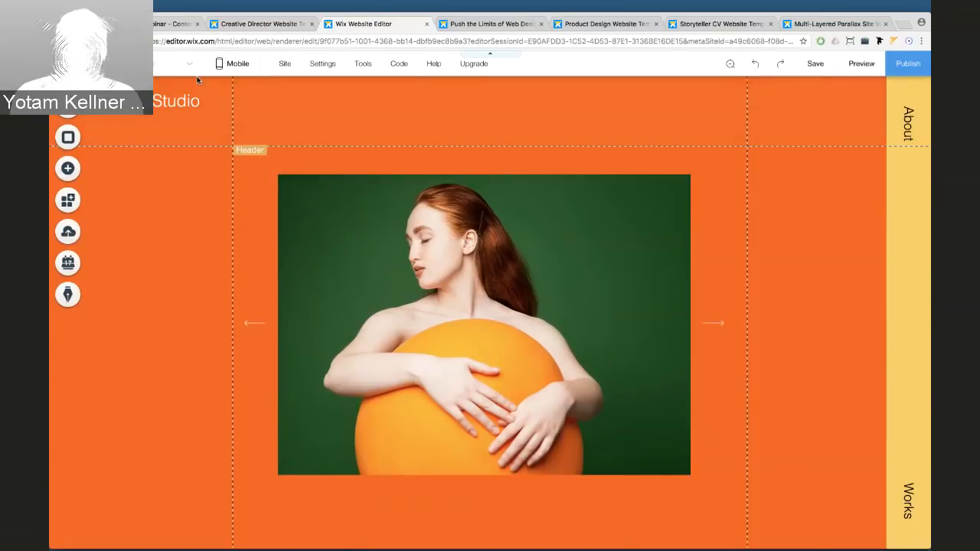
Rename the Subscribe (Sidebar) lightbox to About
click(69, 107)
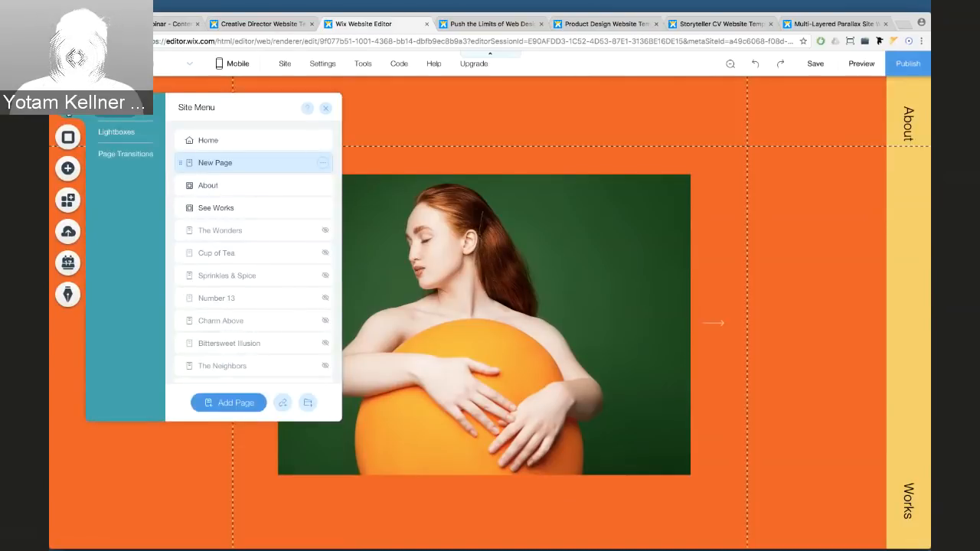
click(116, 132)
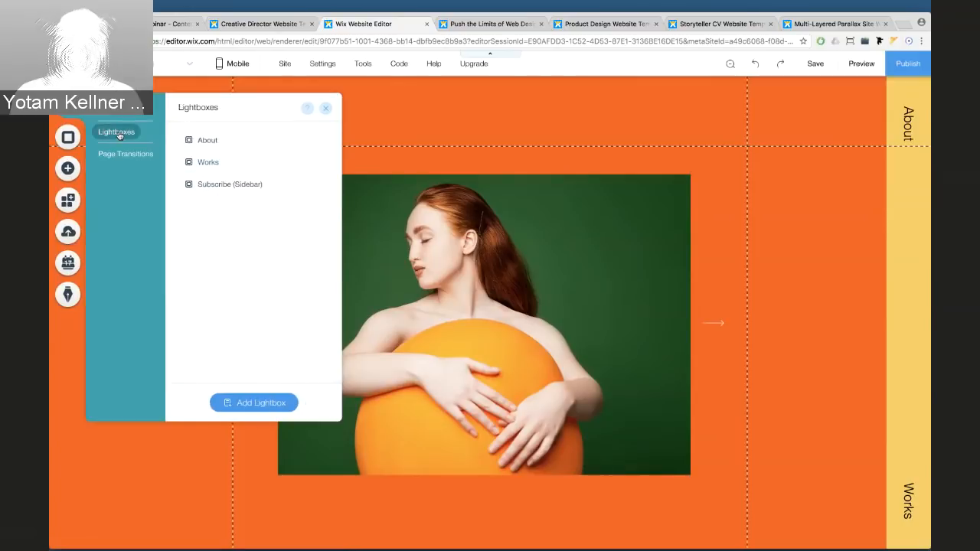
click(218, 184)
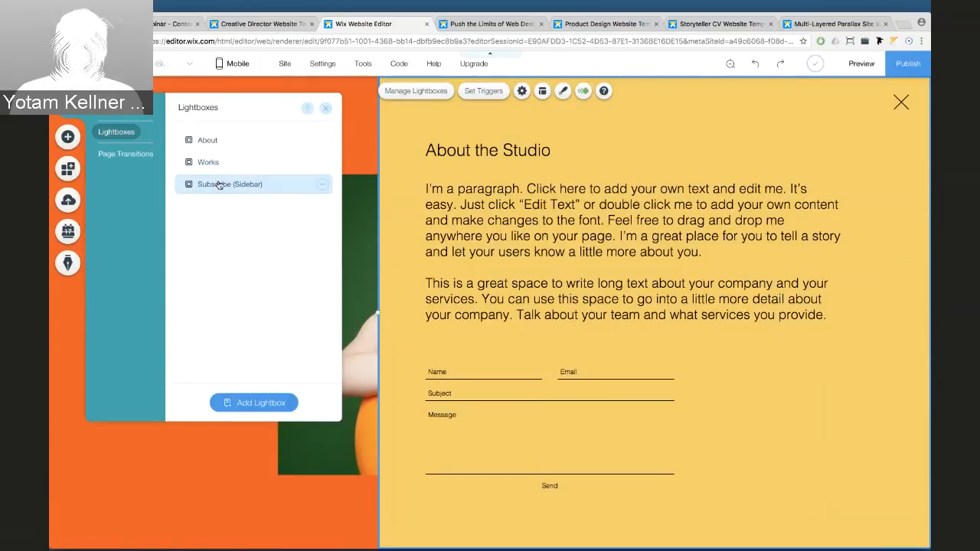
double_click(222, 186)
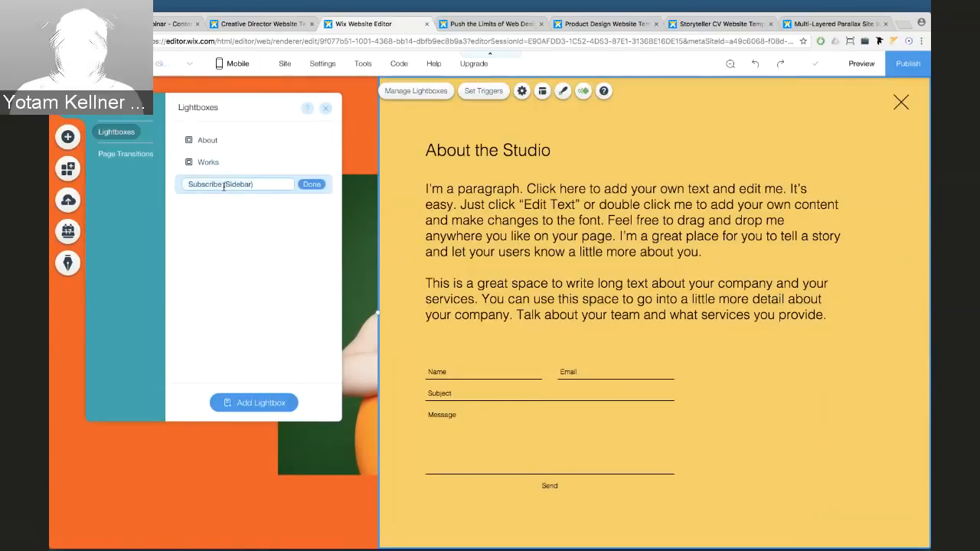
text(About)
key(Return)
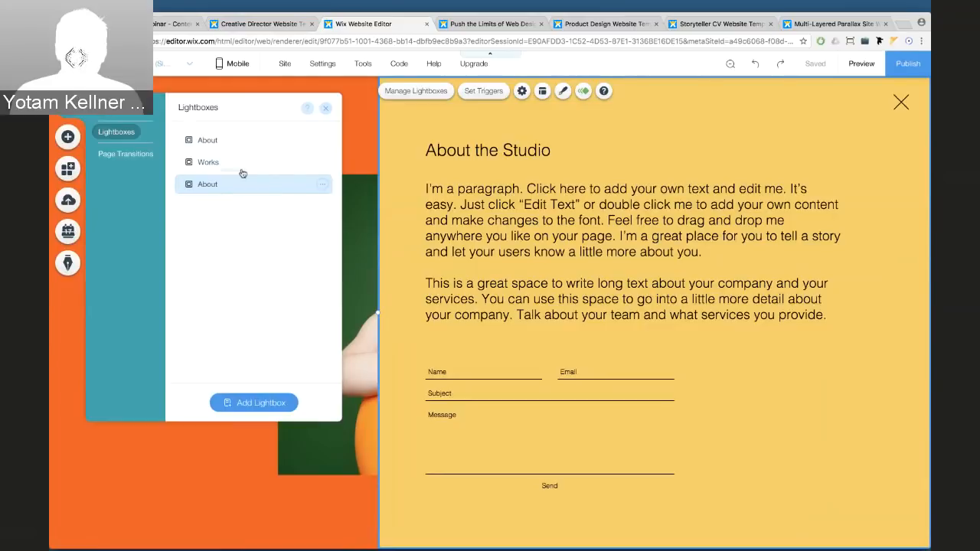
Delete the old About and Works lightboxes
click(321, 141)
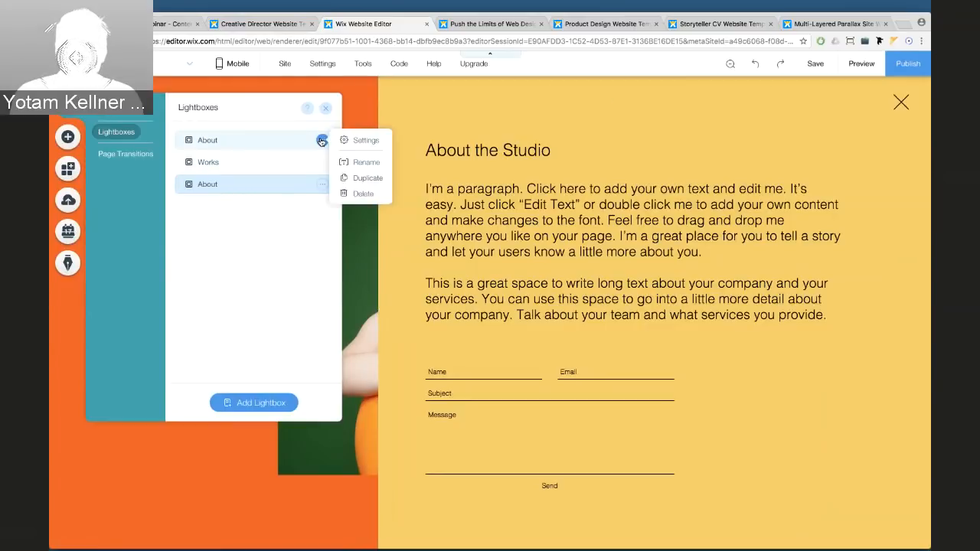
click(363, 193)
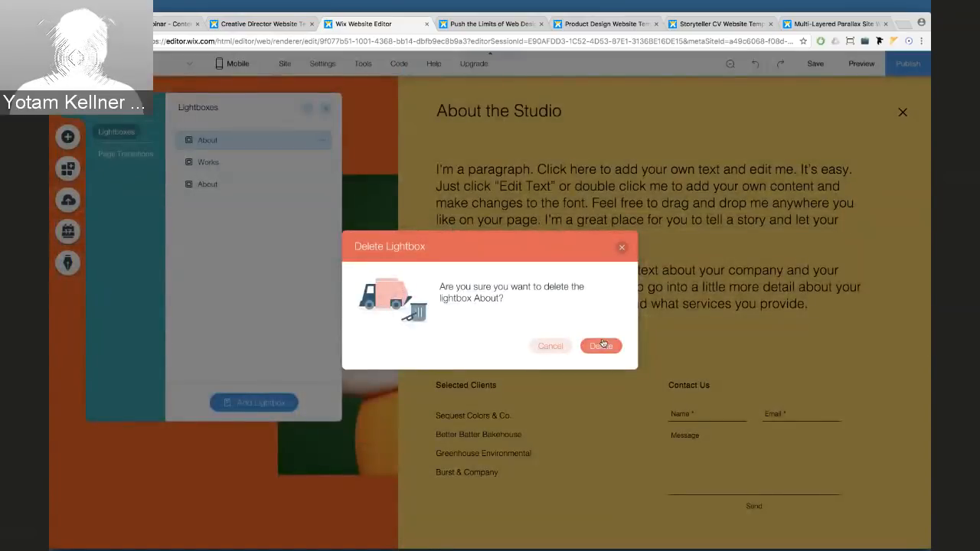
key(Return)
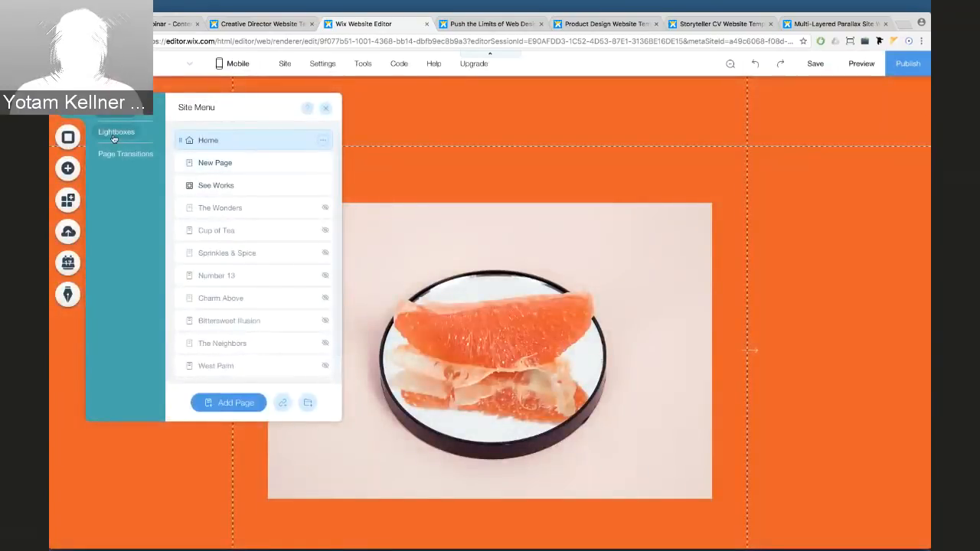
click(115, 134)
click(321, 141)
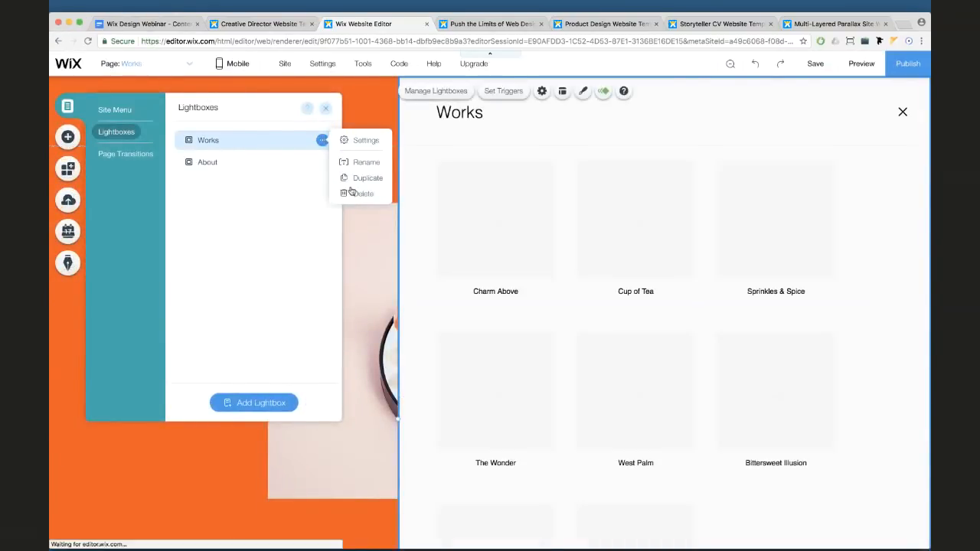
click(361, 193)
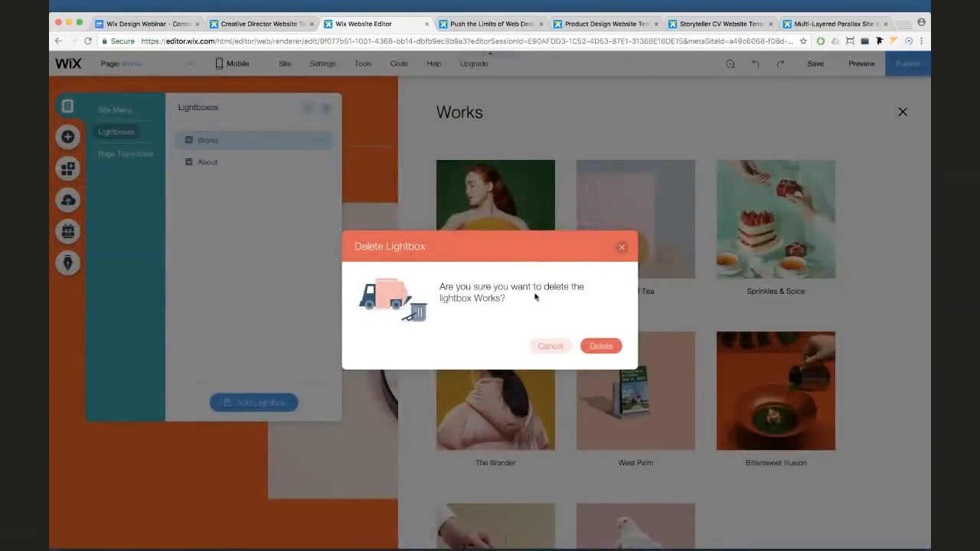
click(601, 345)
click(134, 136)
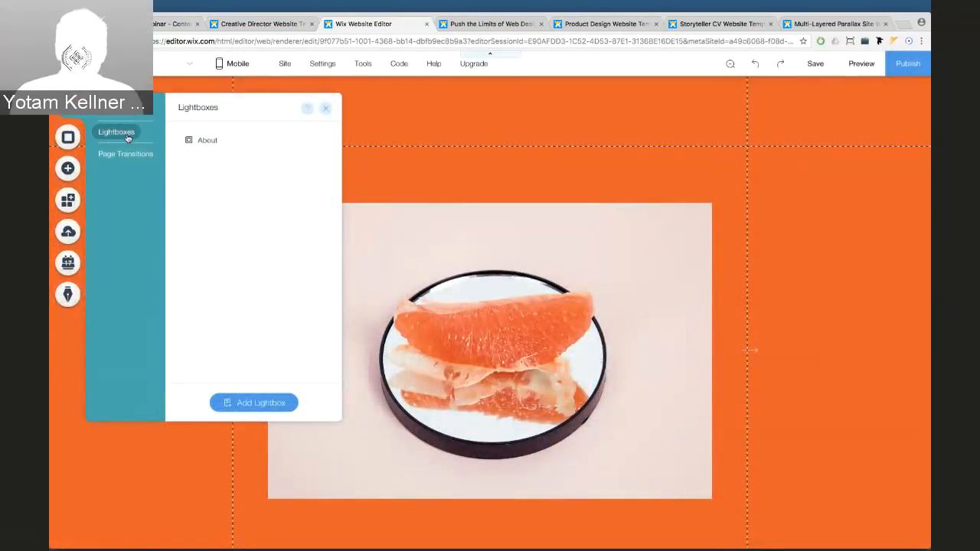
Check the renamed About lightbox, then return to New Page
click(209, 141)
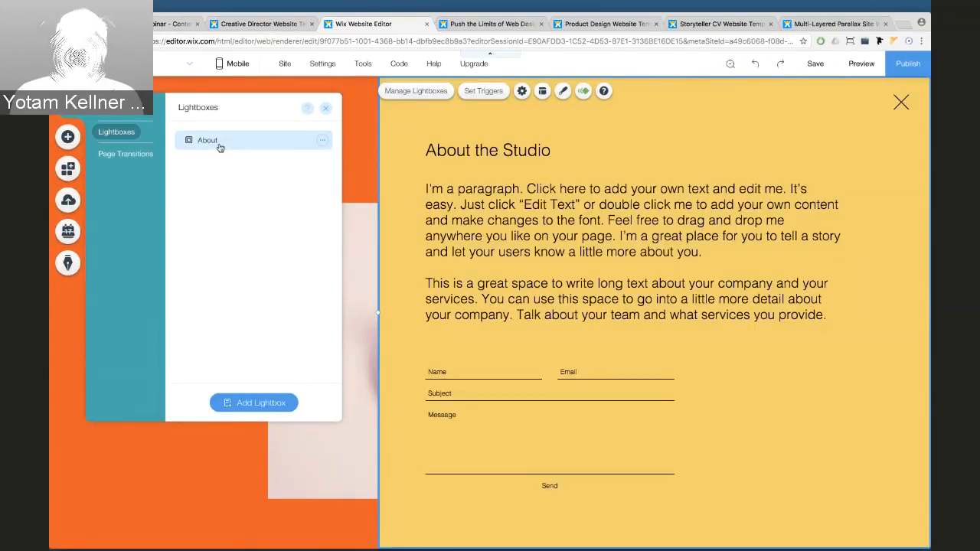
click(328, 109)
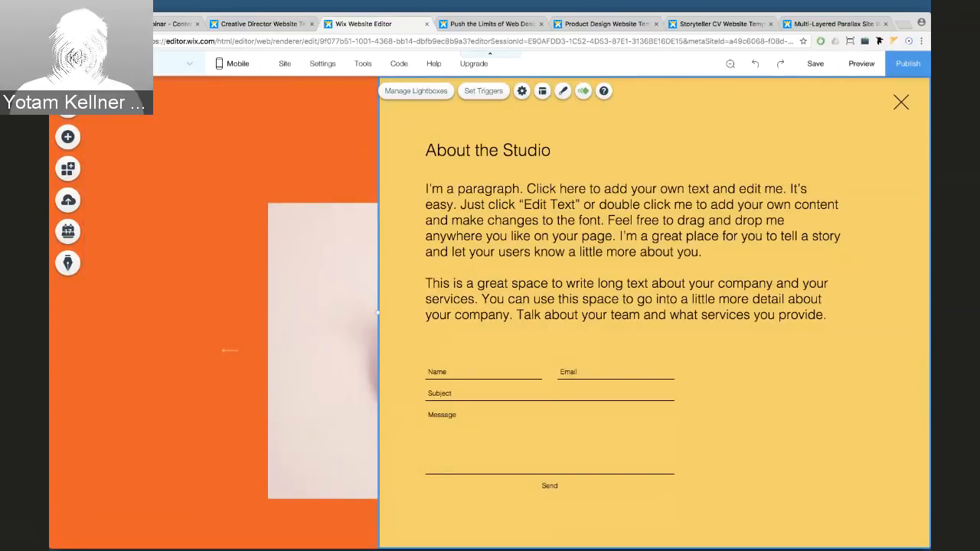
click(176, 63)
click(117, 110)
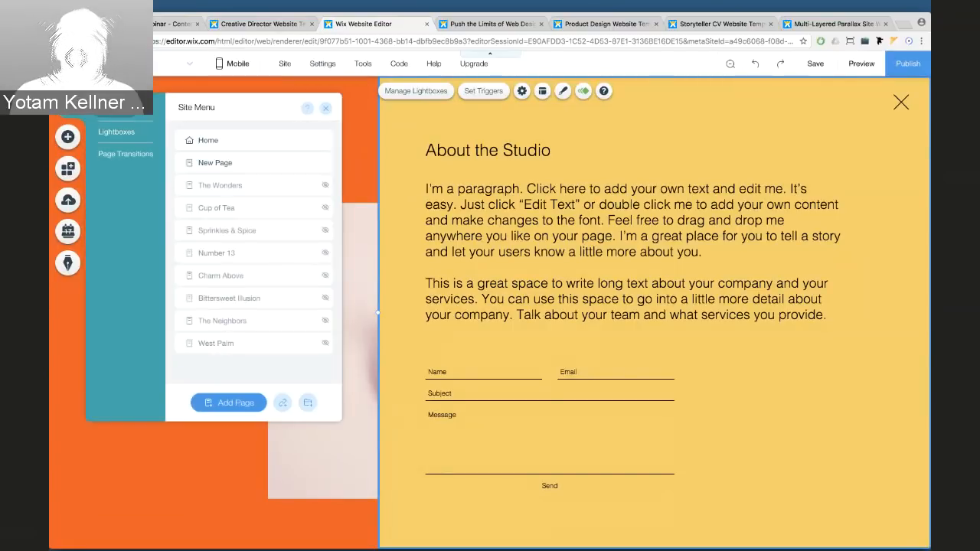
click(213, 162)
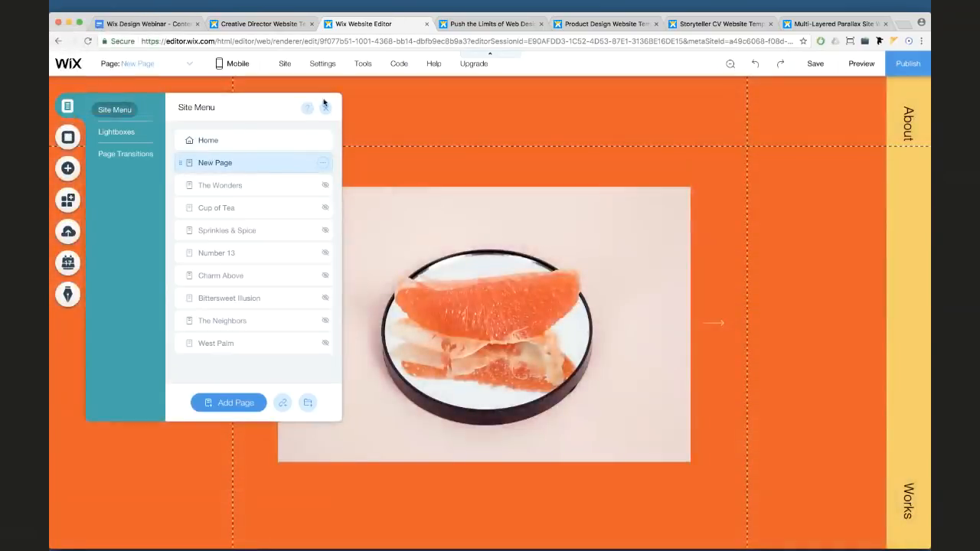
Link the About text on the right strip to the About lightbox
click(908, 123)
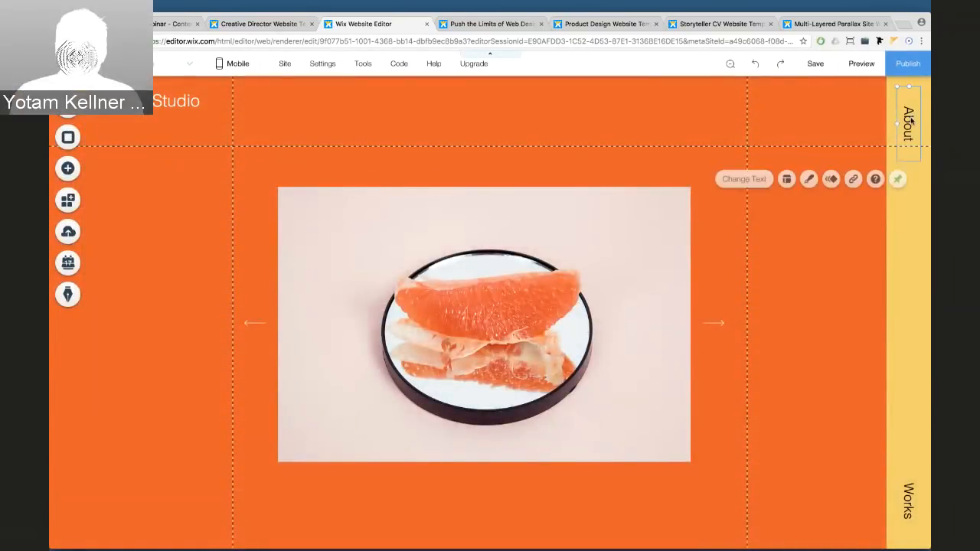
click(850, 181)
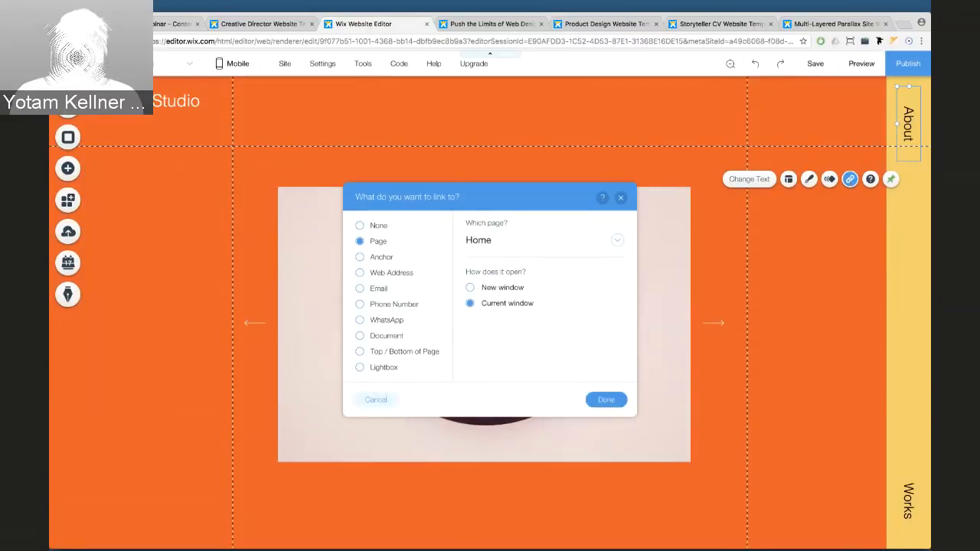
click(550, 239)
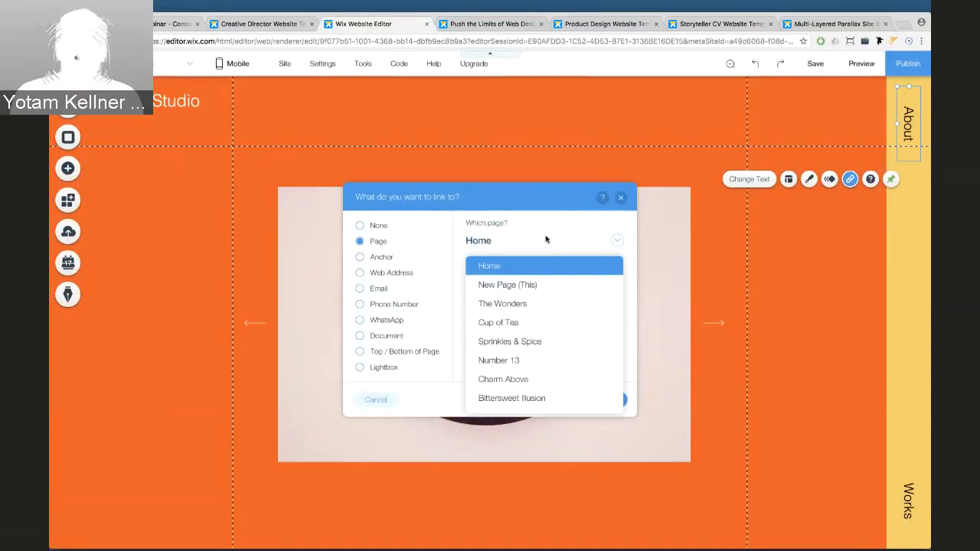
click(550, 240)
click(377, 369)
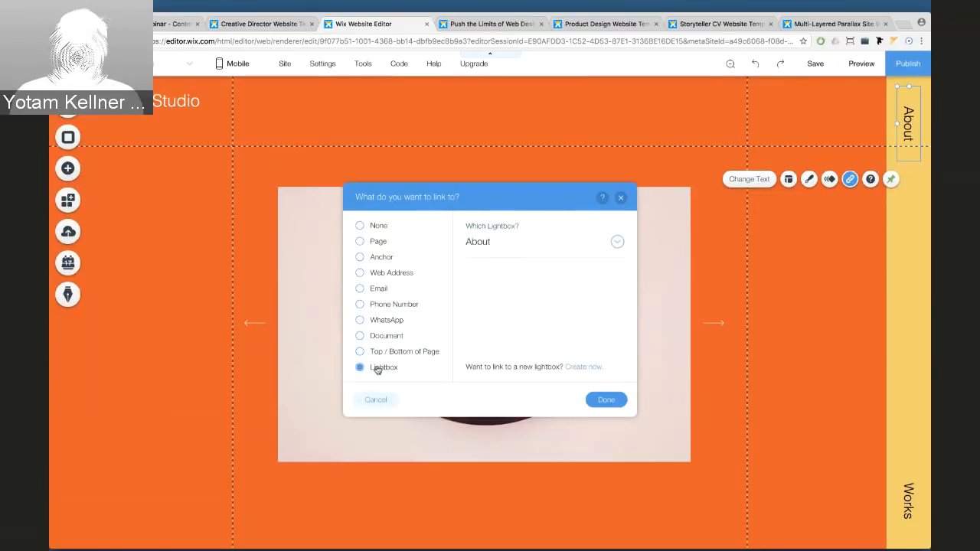
click(501, 243)
click(502, 243)
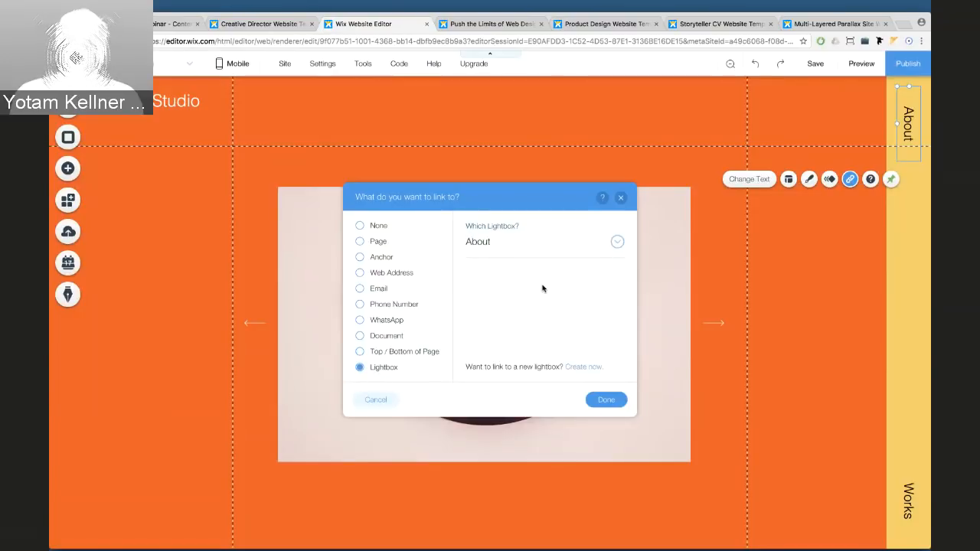
click(605, 399)
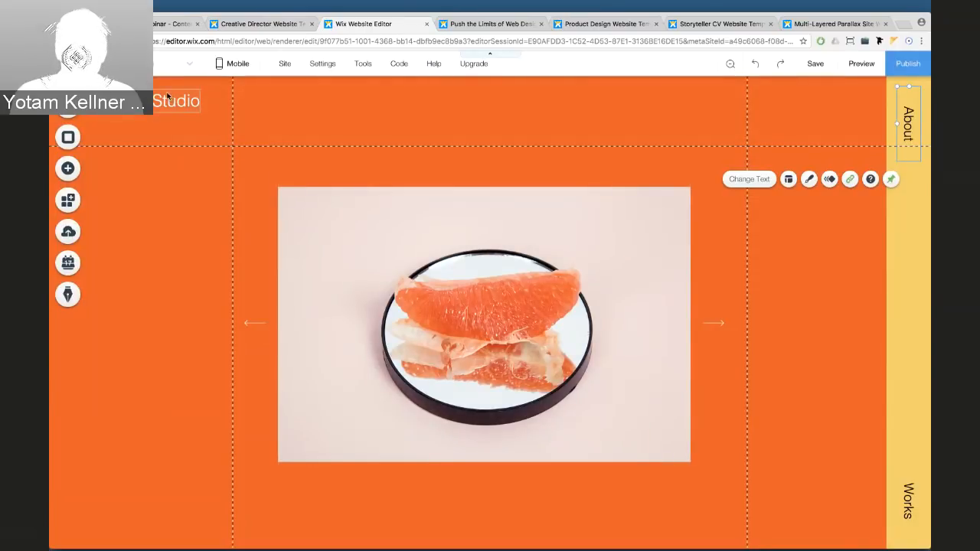
Set the About lightbox's Automatically display setting to No
click(68, 106)
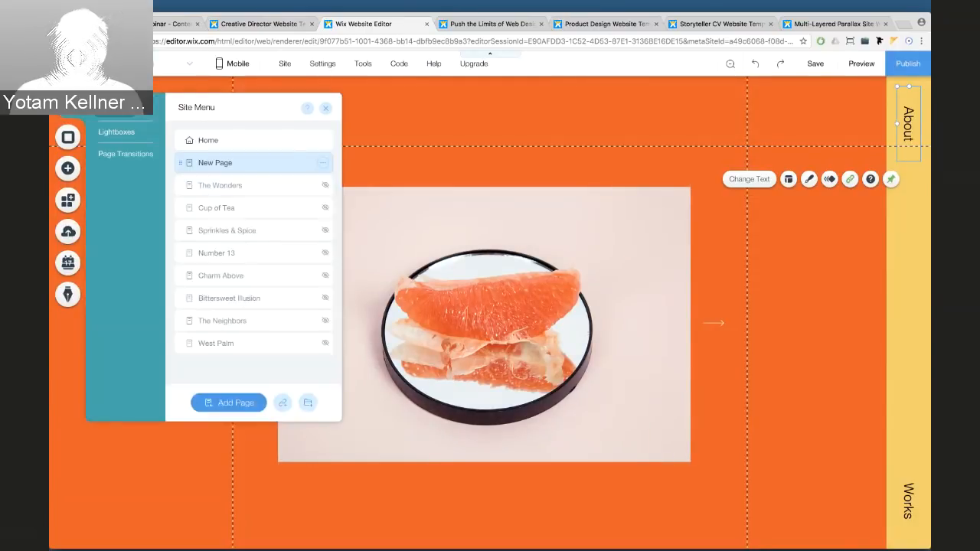
click(115, 131)
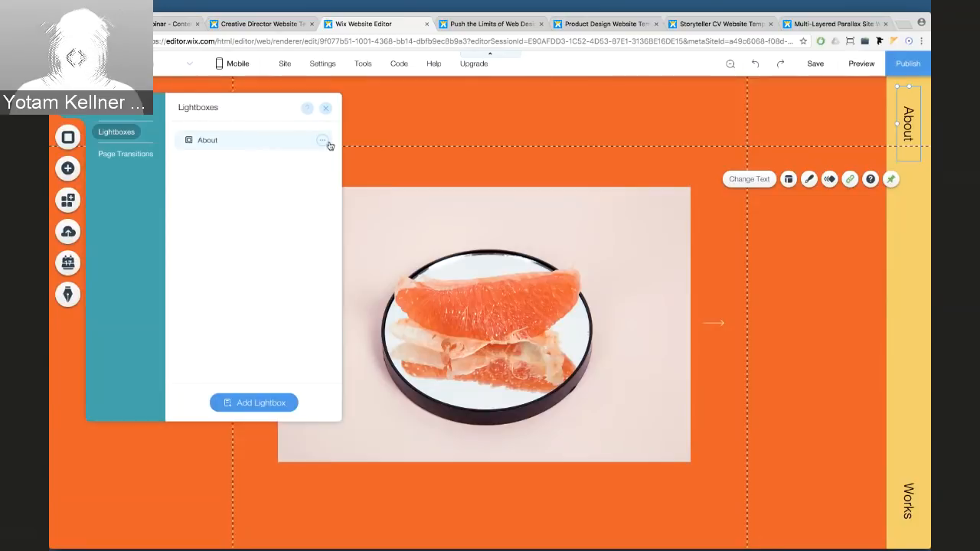
click(322, 142)
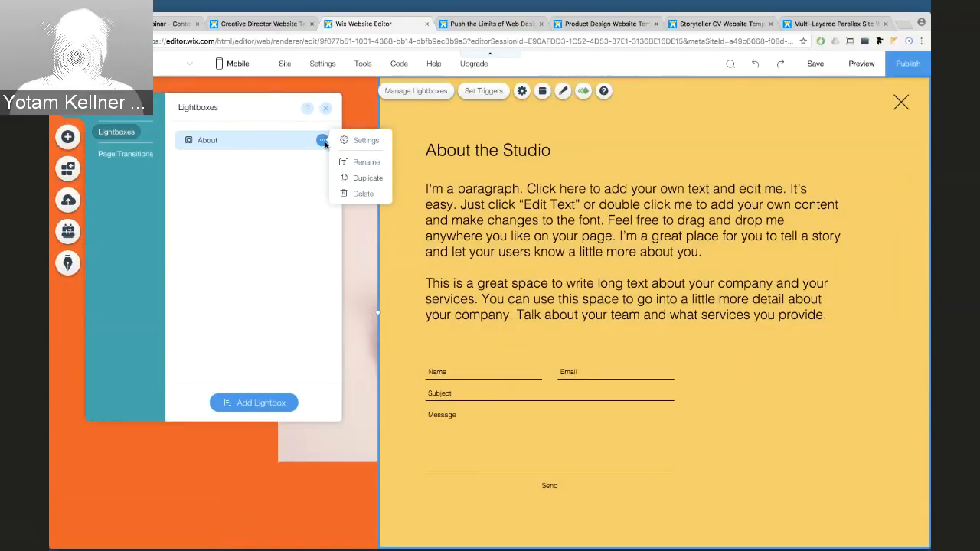
click(362, 141)
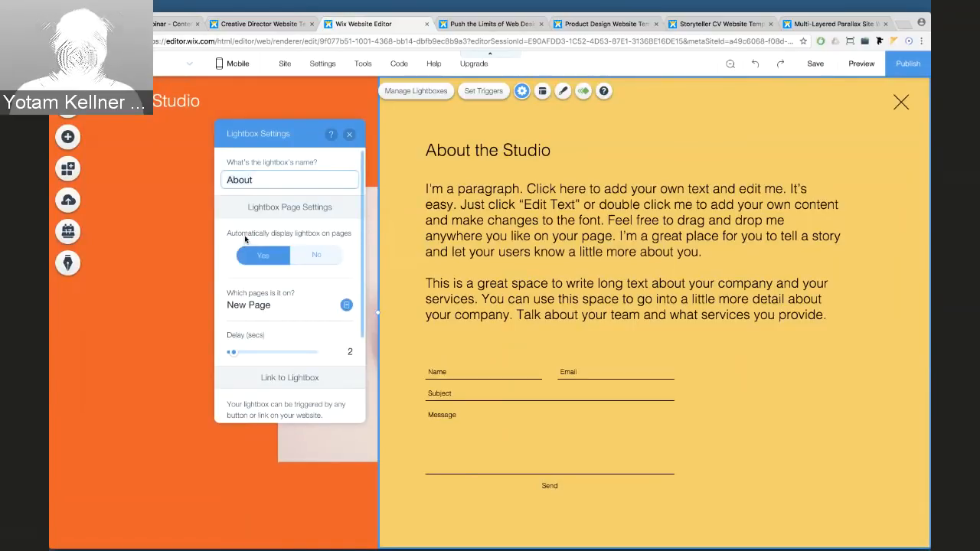
click(313, 257)
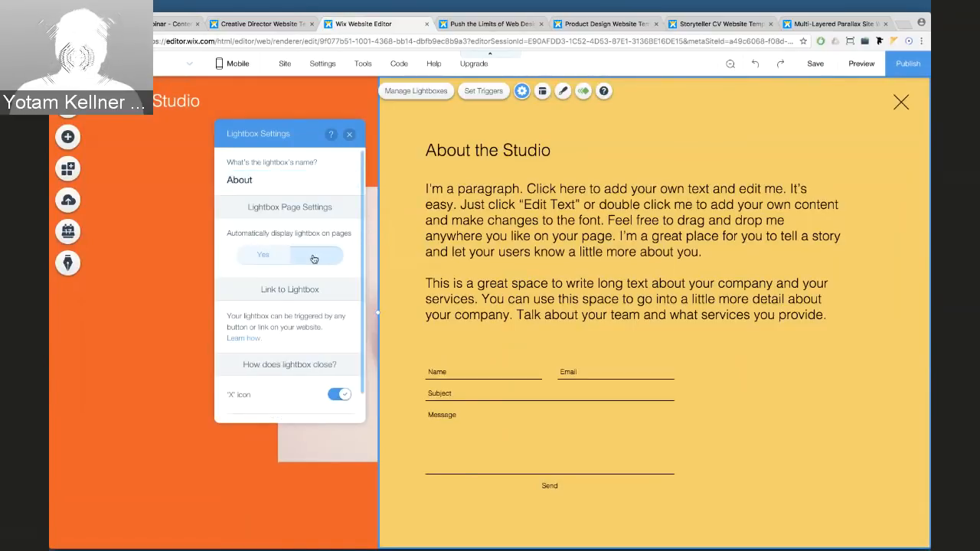
click(349, 134)
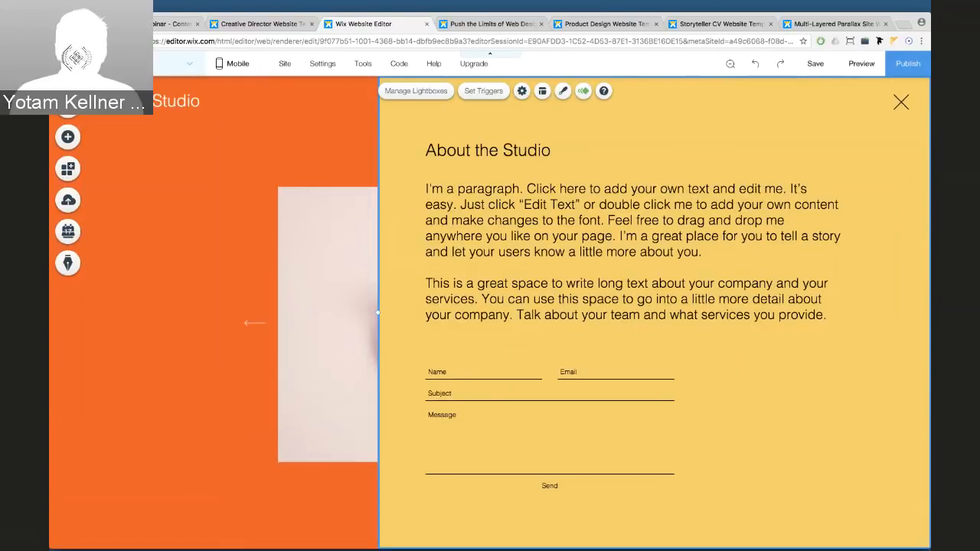
Return to editing New Page from the site page list
click(67, 106)
click(115, 109)
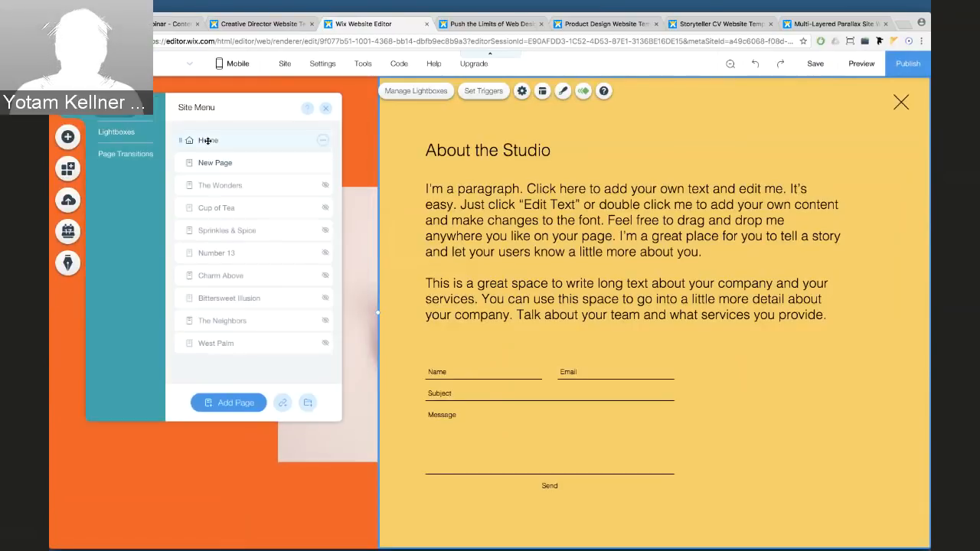
click(218, 163)
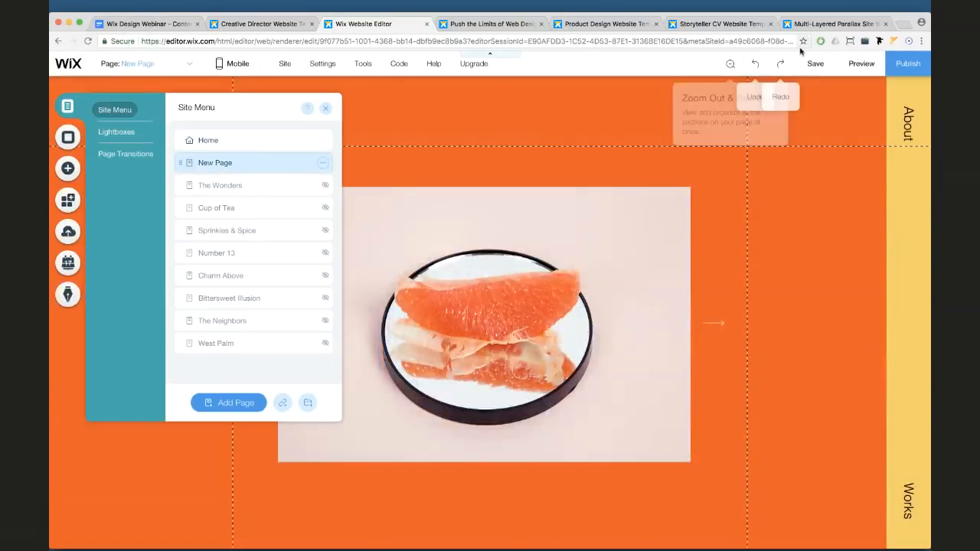
click(854, 64)
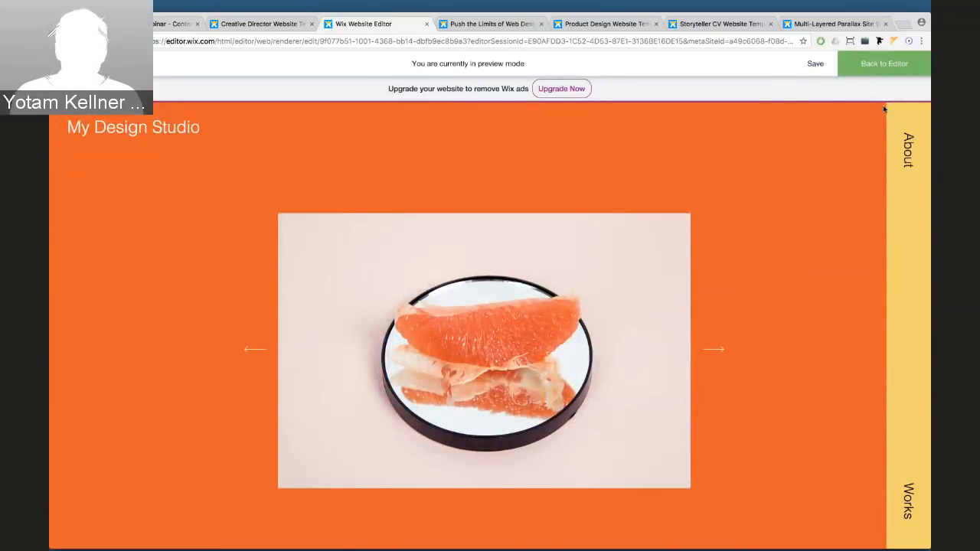
click(909, 168)
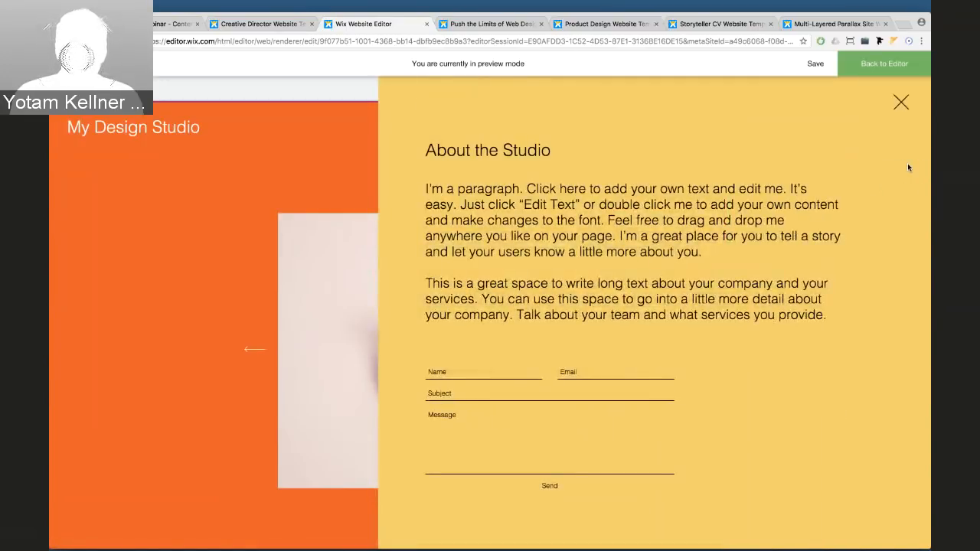
click(901, 103)
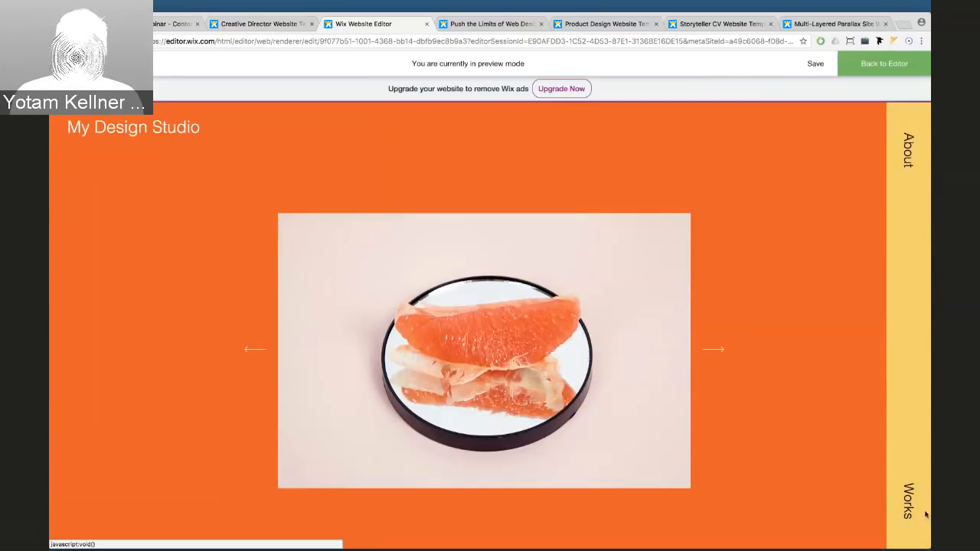
click(875, 70)
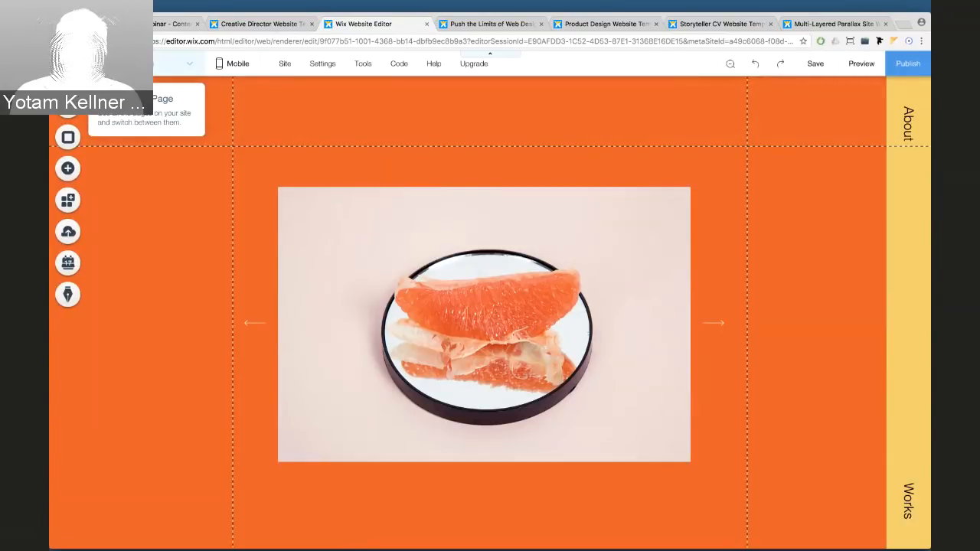
click(168, 63)
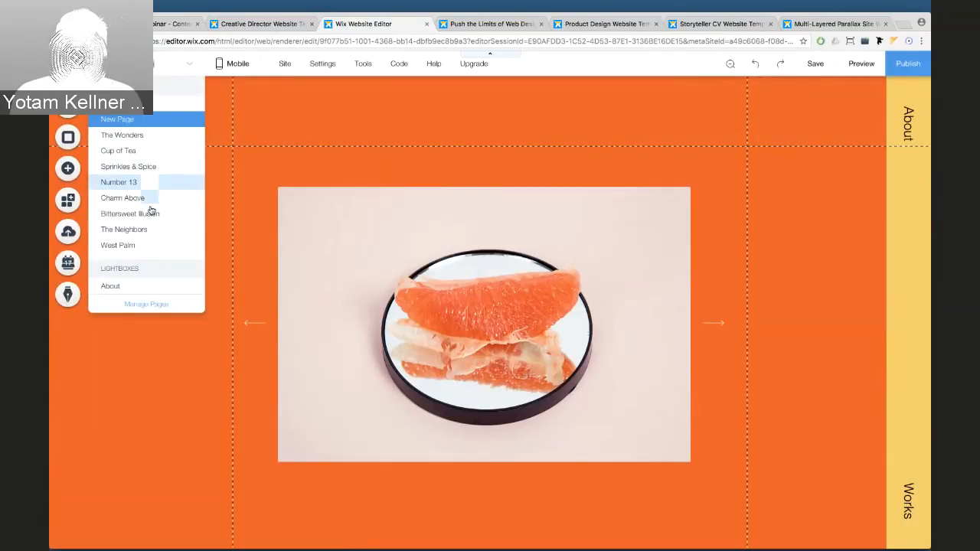
Duplicate the About lightbox and name the copy Works
click(144, 288)
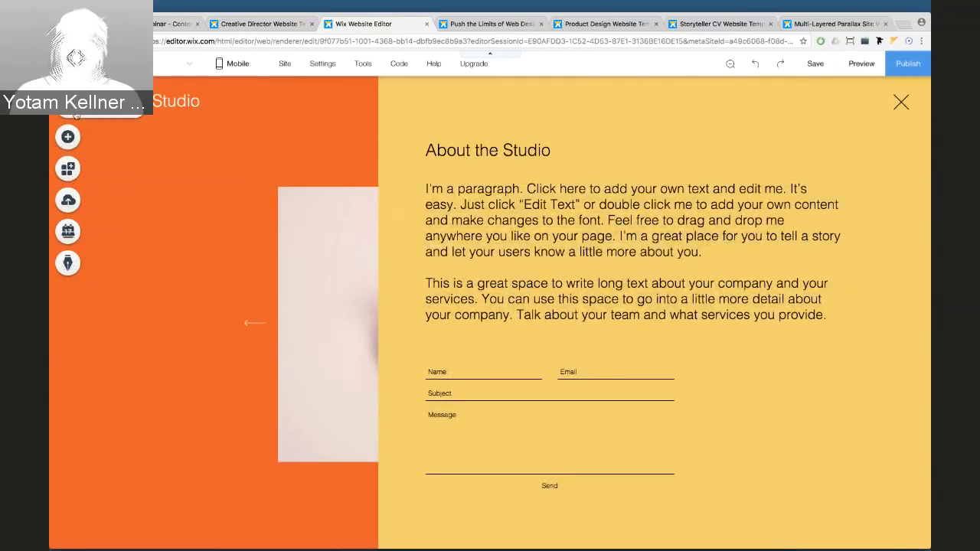
click(76, 114)
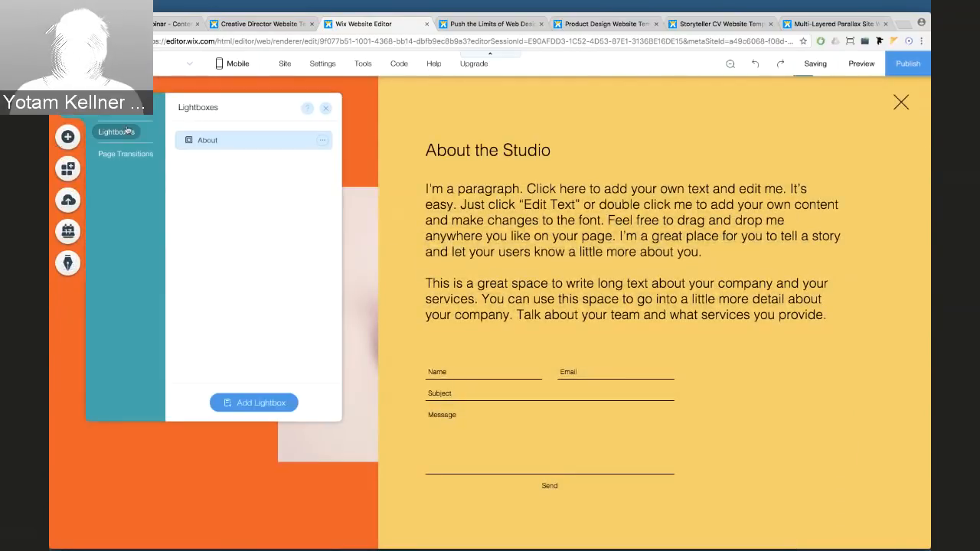
click(321, 141)
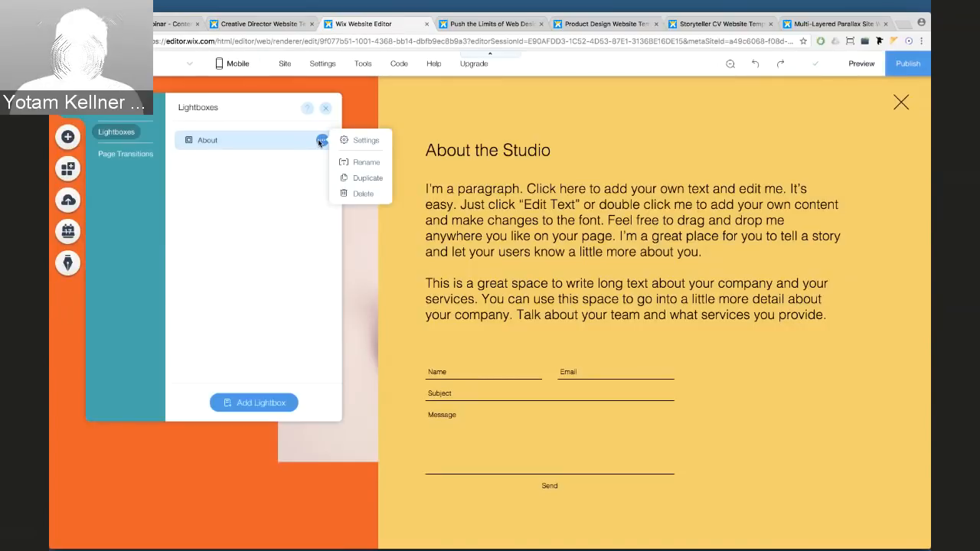
click(361, 178)
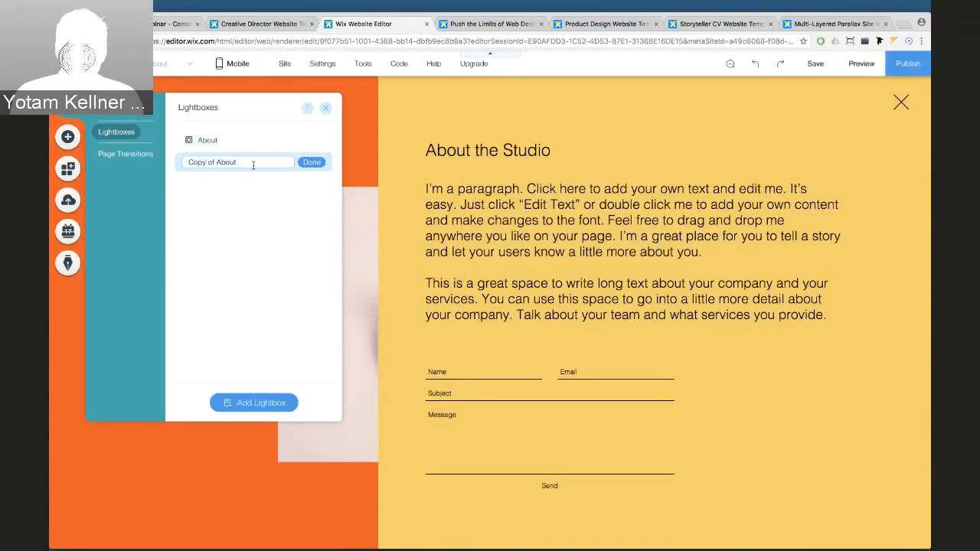
text(Works)
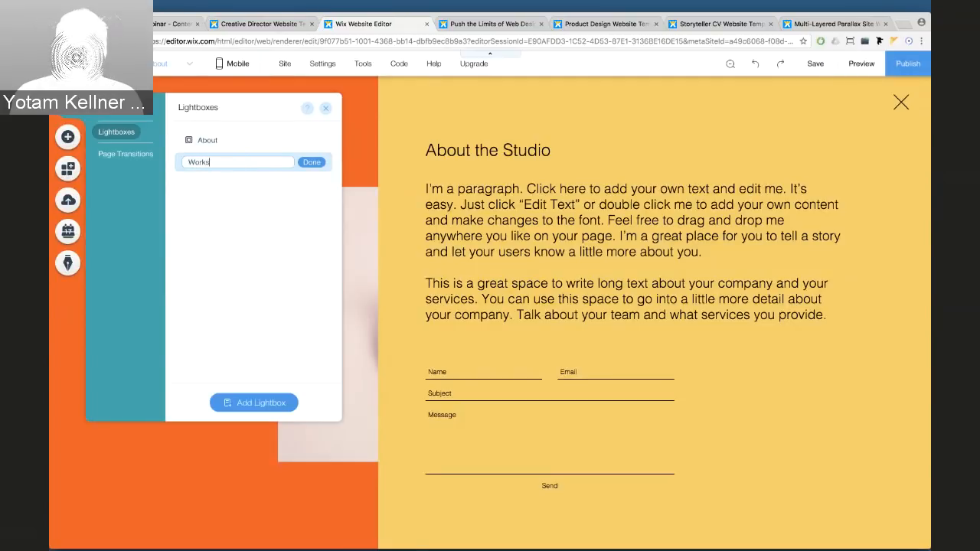
key(Return)
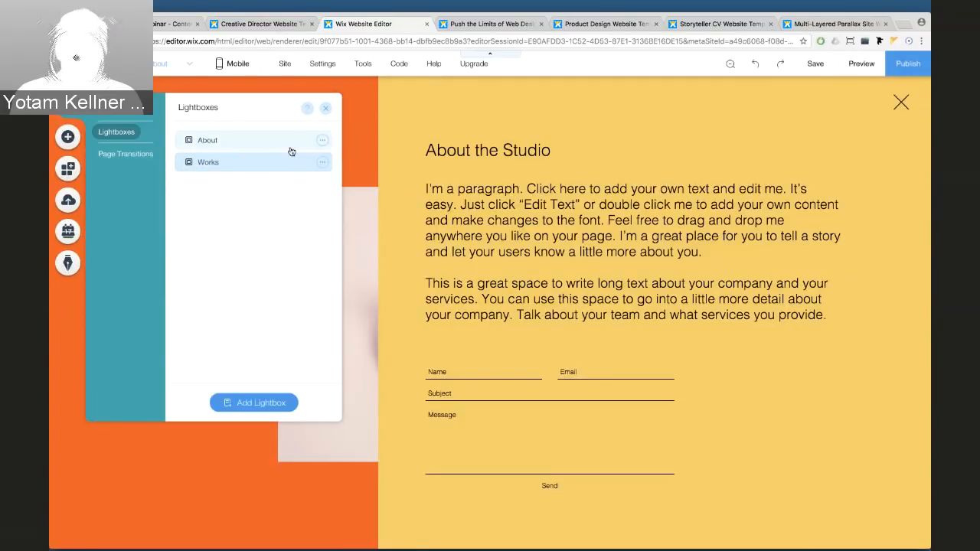
click(325, 111)
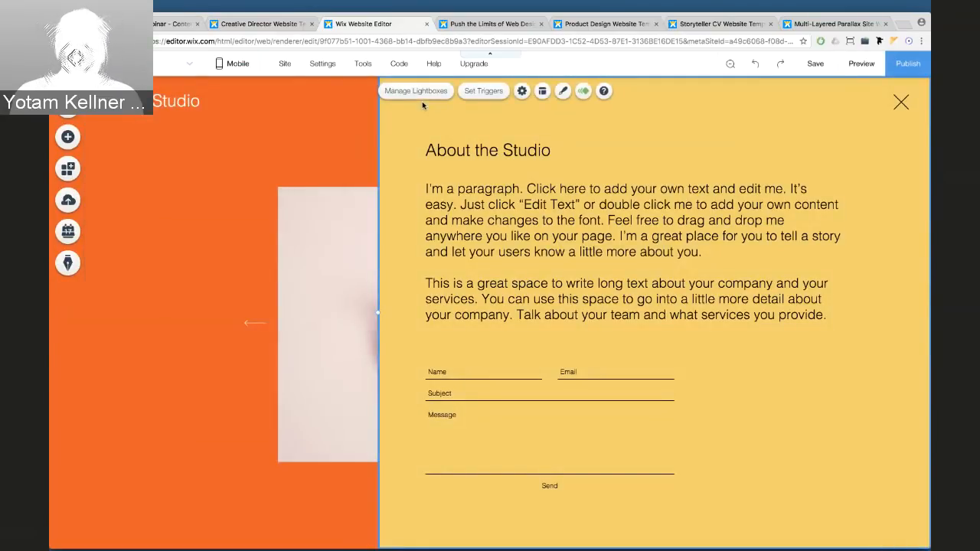
Set the Works lightbox background colour to #FAFAFA
click(562, 90)
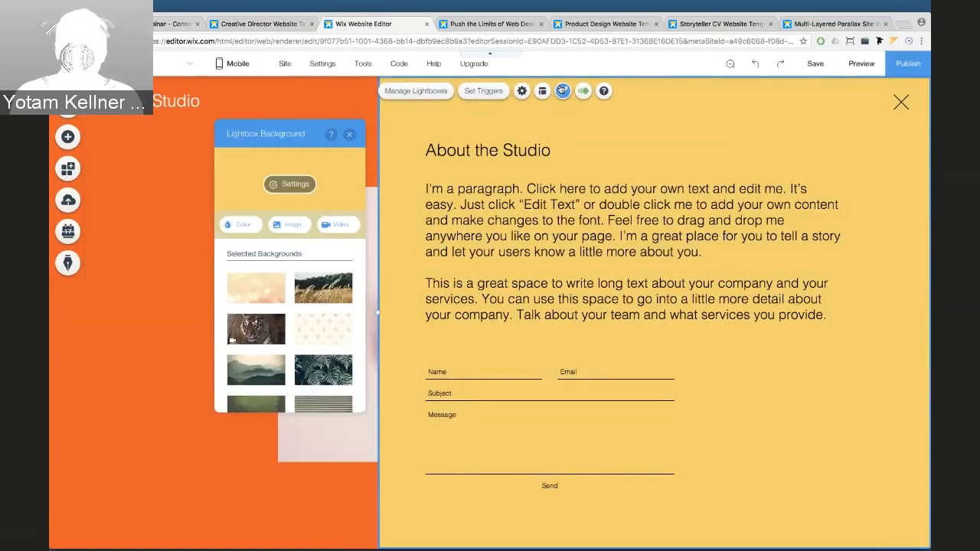
click(239, 224)
click(258, 278)
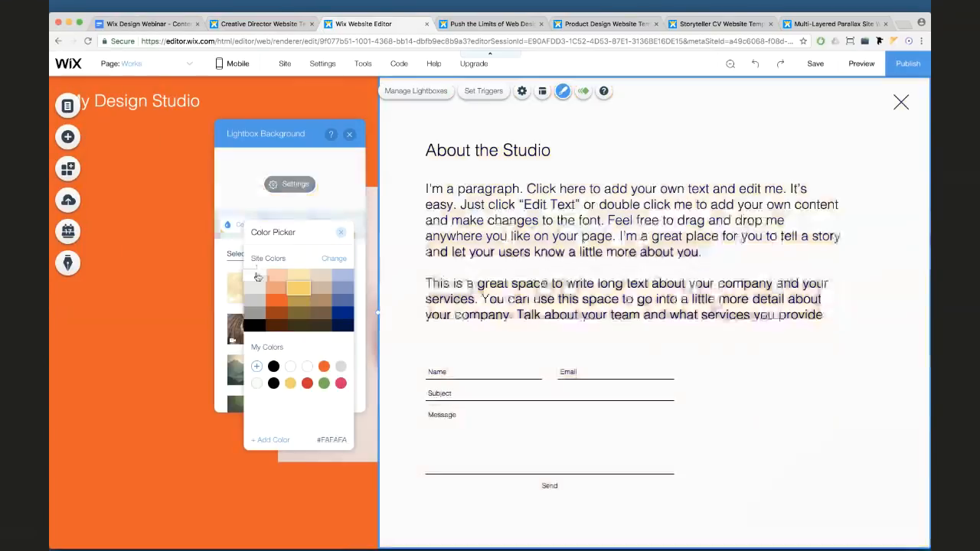
click(339, 239)
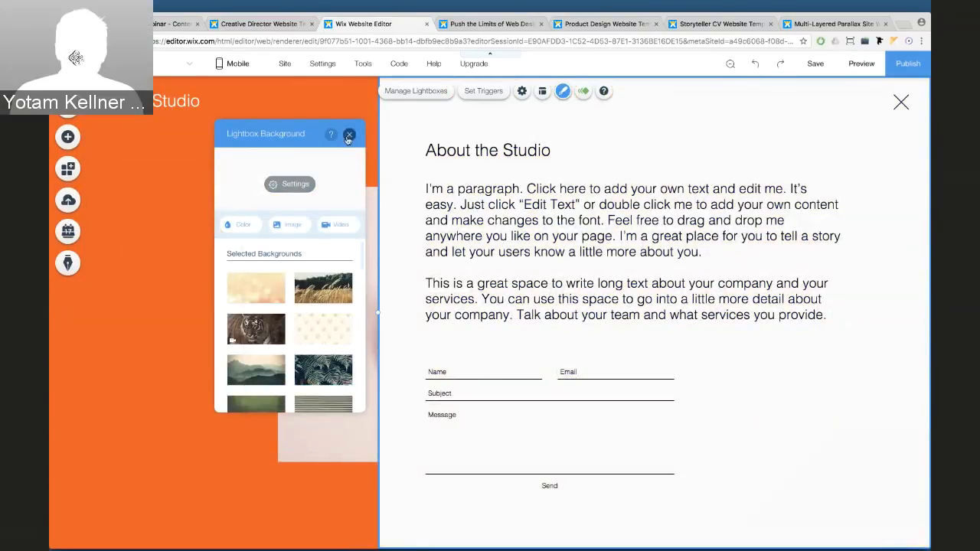
click(413, 225)
Replace the About the Studio text with the heading 'My Works'
click(439, 234)
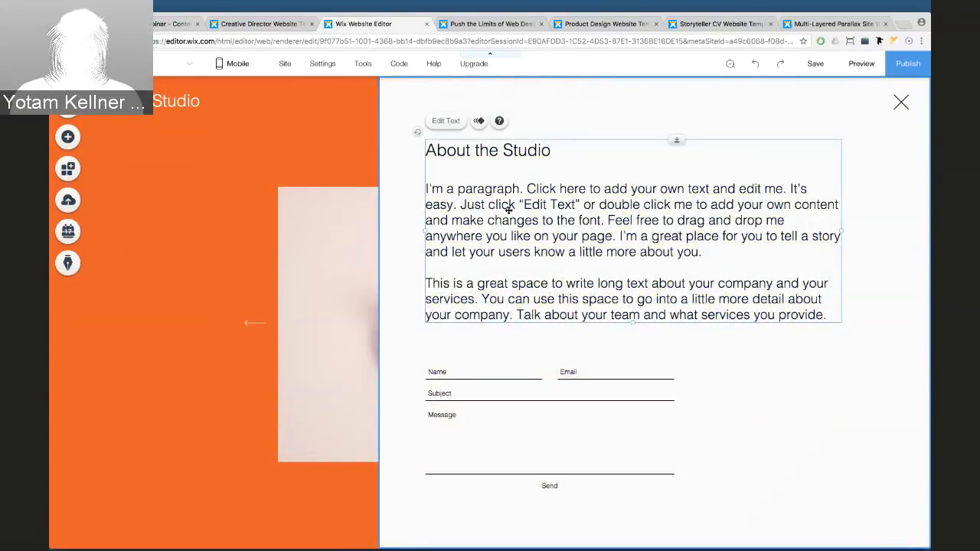
double_click(507, 206)
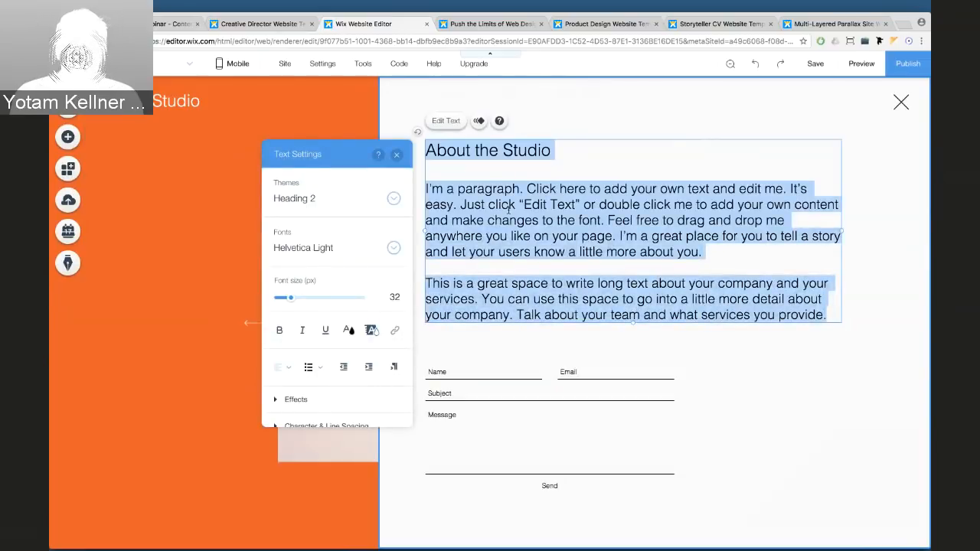
text(W)
key(BackSpace)
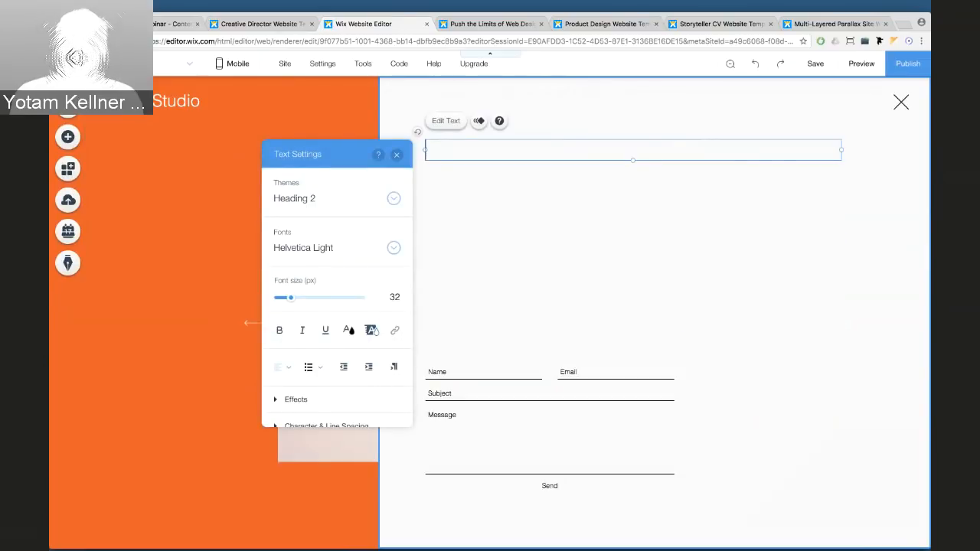
text(My M)
key(BackSpace)
text(Works)
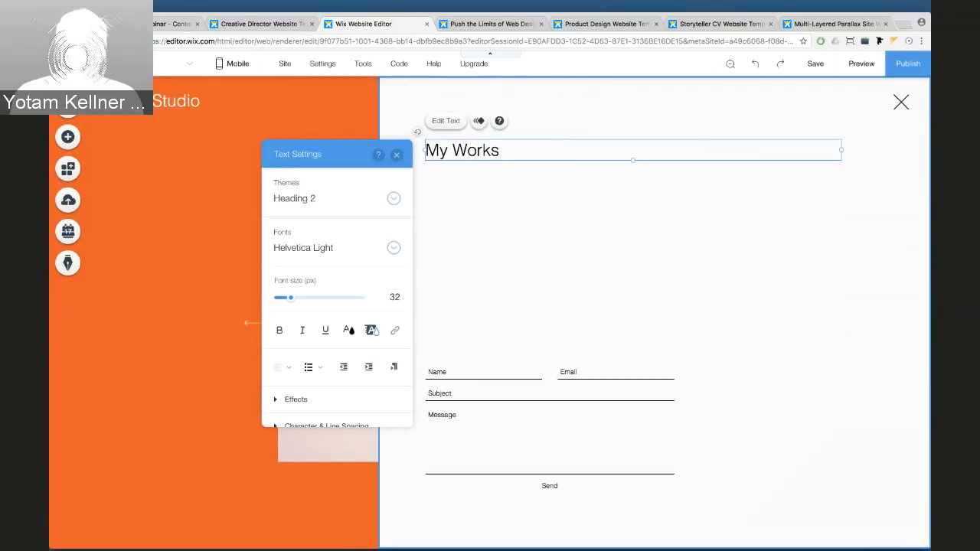
click(549, 234)
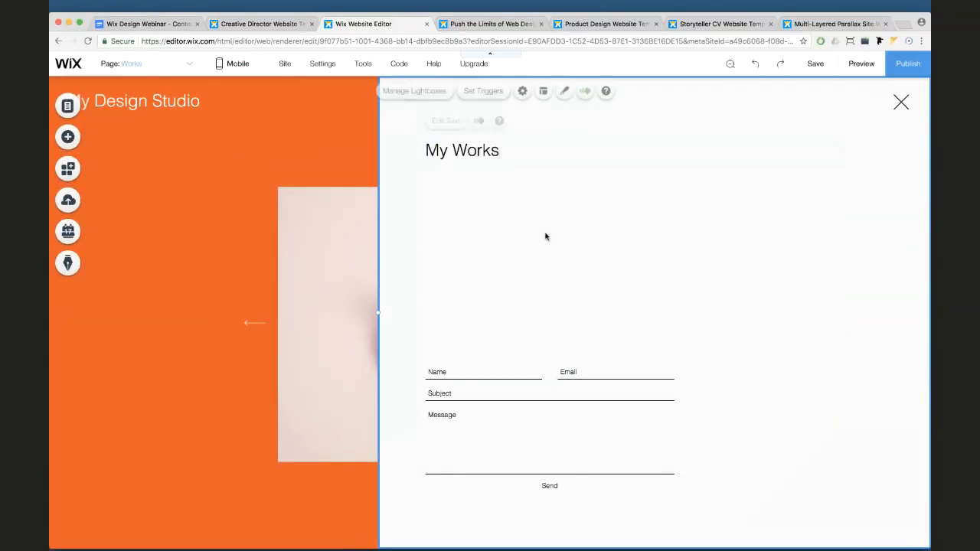
Delete the contact form and bring up the Gallery choices in the Add panel
click(526, 384)
key(Delete)
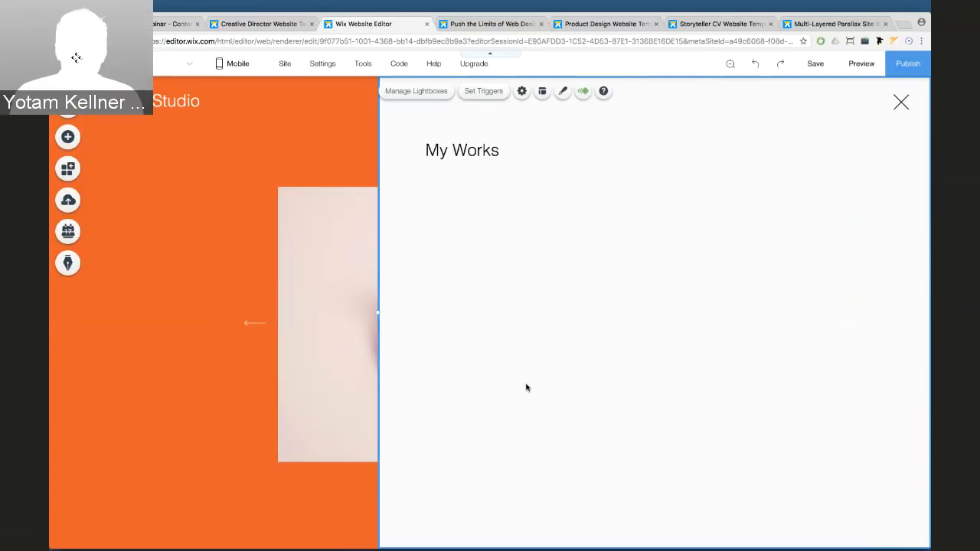
click(67, 138)
click(101, 141)
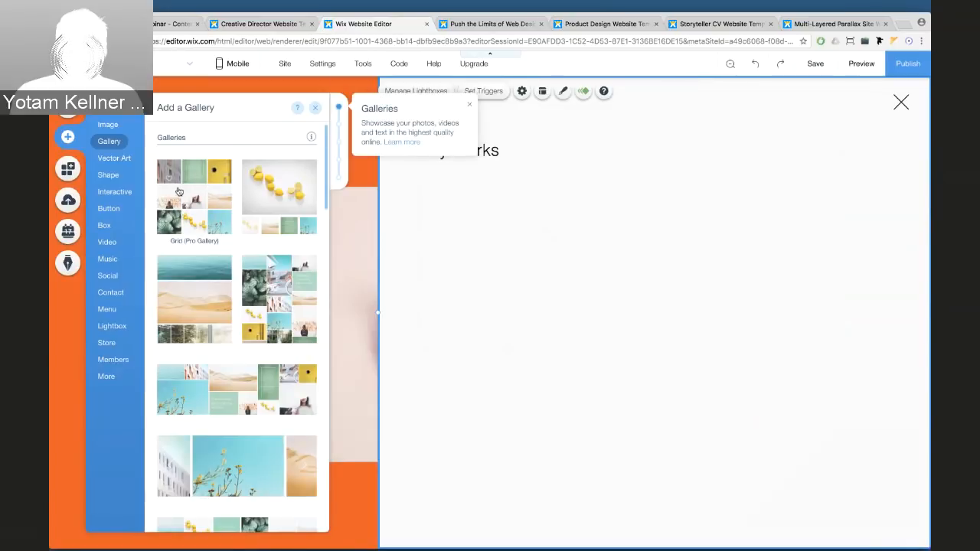
Place a Grid (Pro Gallery) under My Works, stretch it wider, and open Manage Media
drag(178, 191, 547, 291)
scroll(732, 317, down, 2)
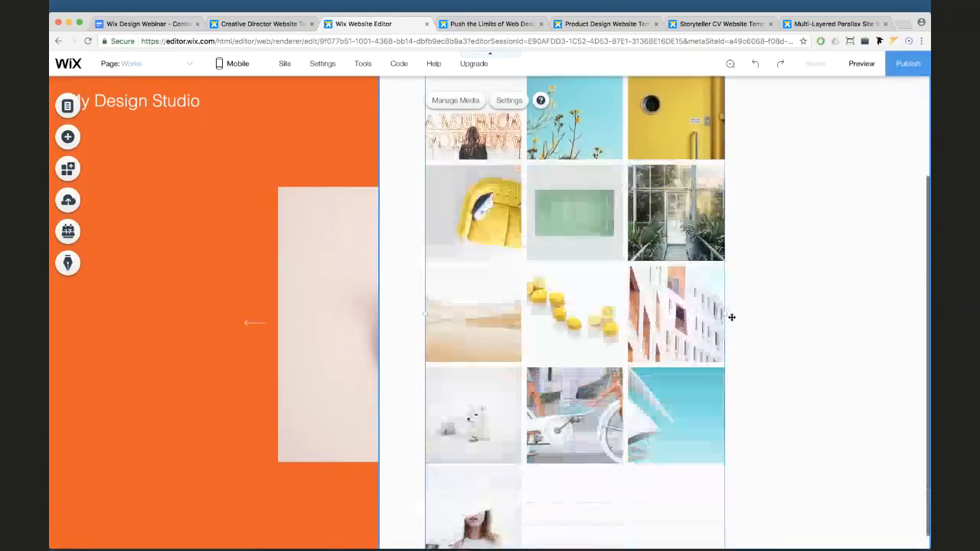
drag(732, 314, 897, 295)
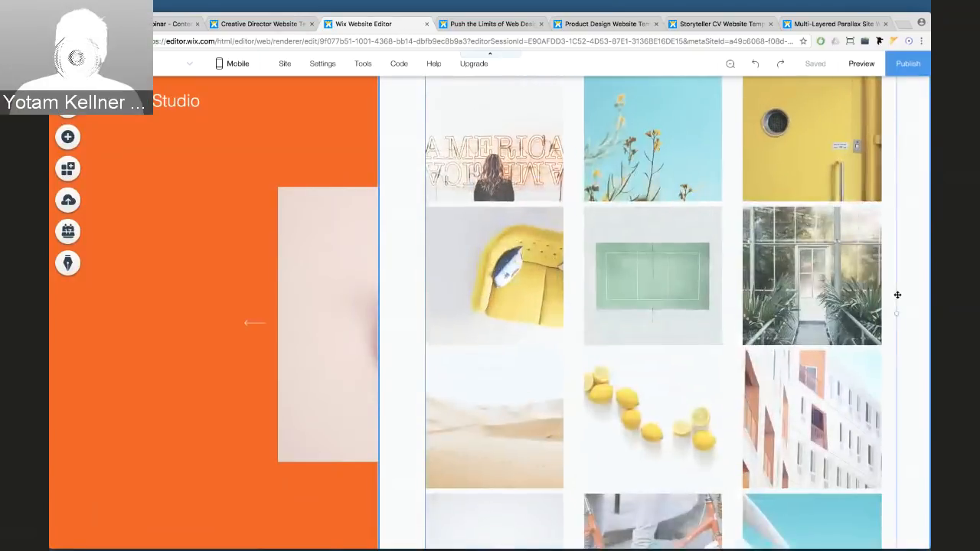
scroll(786, 311, up, 3)
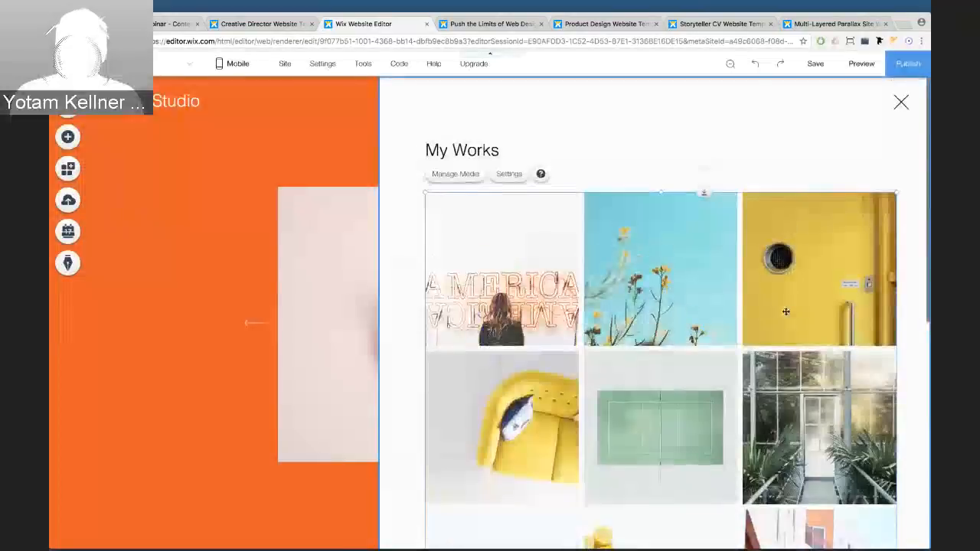
click(450, 180)
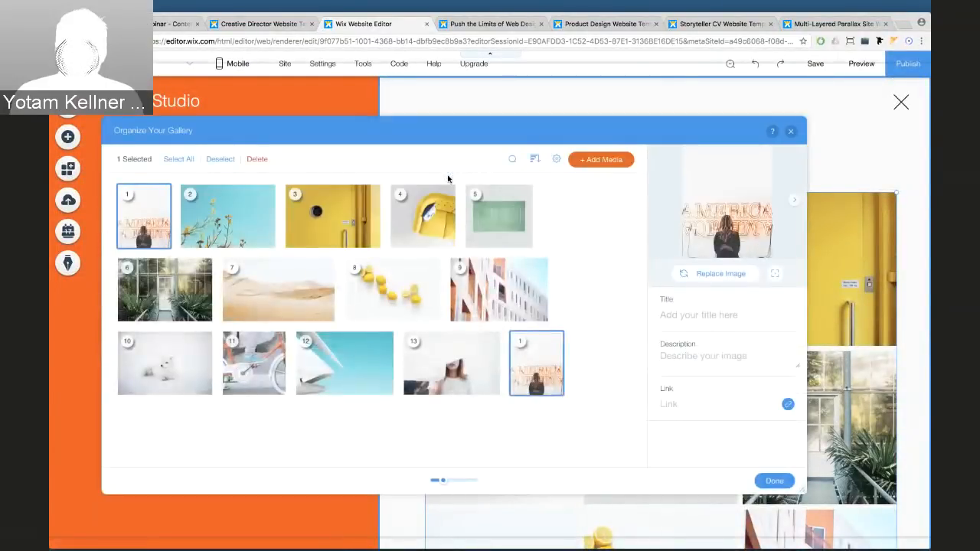
Select all 13 sample images in the gallery organizer and delete them
click(182, 166)
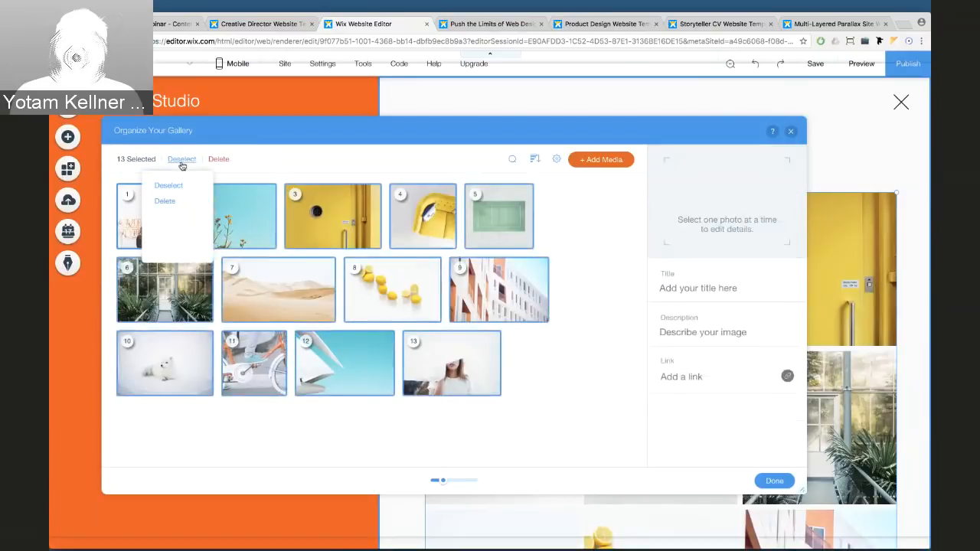
click(165, 201)
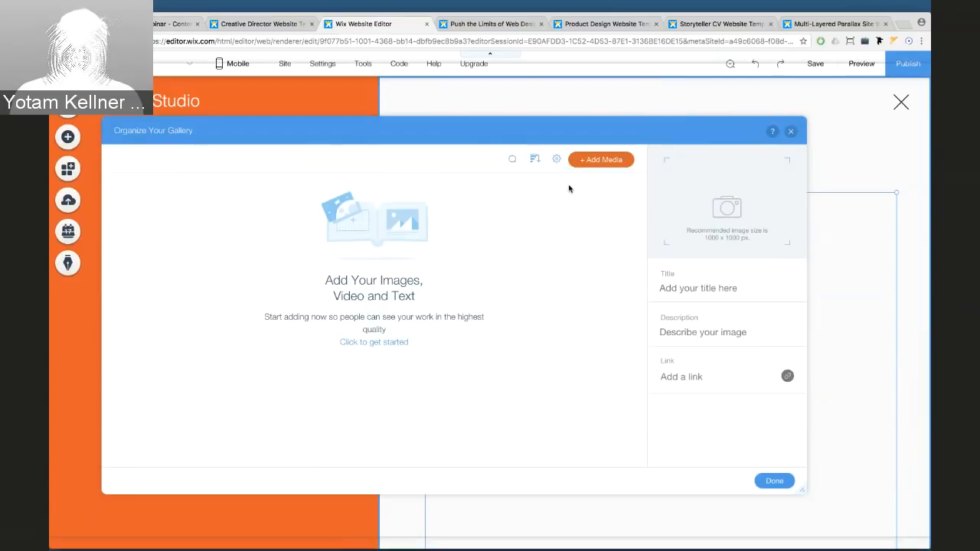
scroll(476, 325, down, 1)
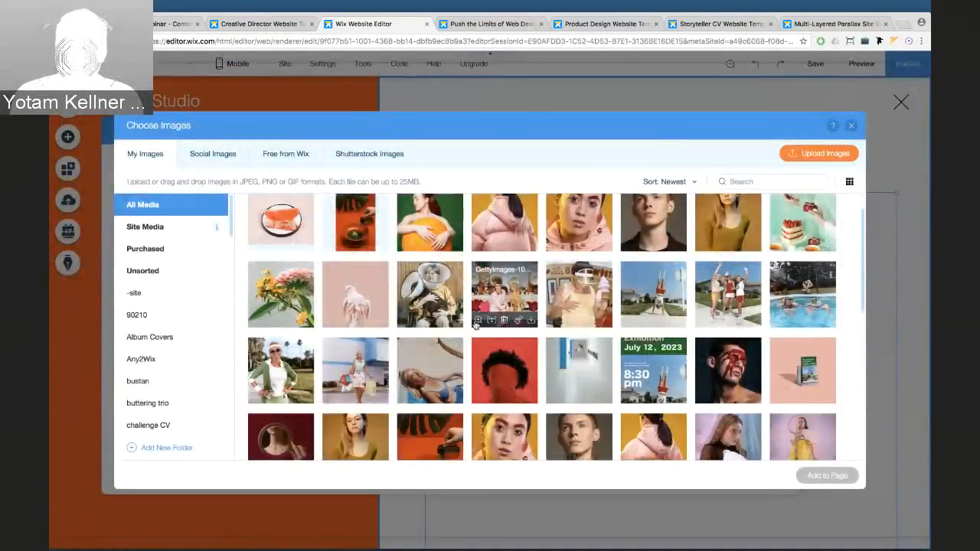
Add the kitchen, portrait, cake, yellow-dress and bread photos to the gallery
scroll(475, 326, down, 2)
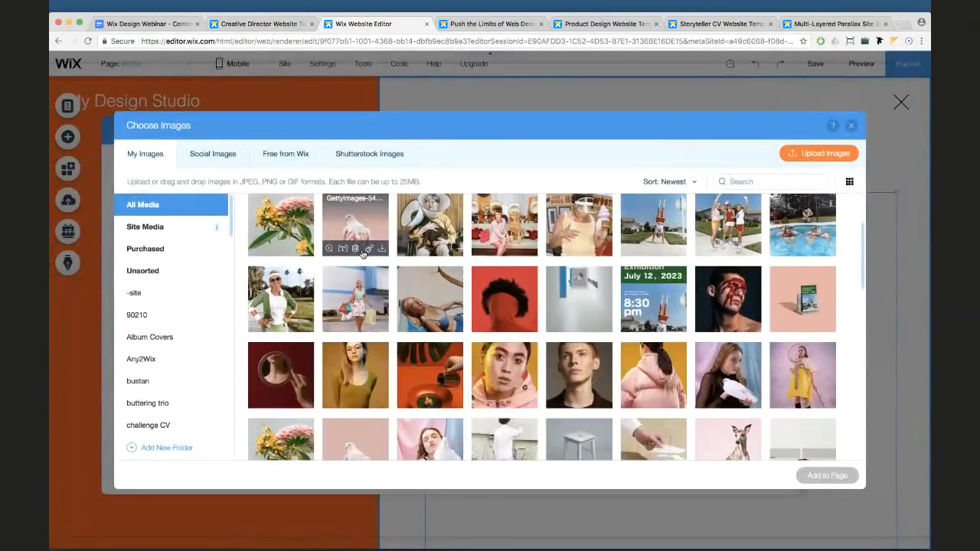
scroll(363, 254, up, 1)
click(500, 272)
scroll(536, 264, up, 1)
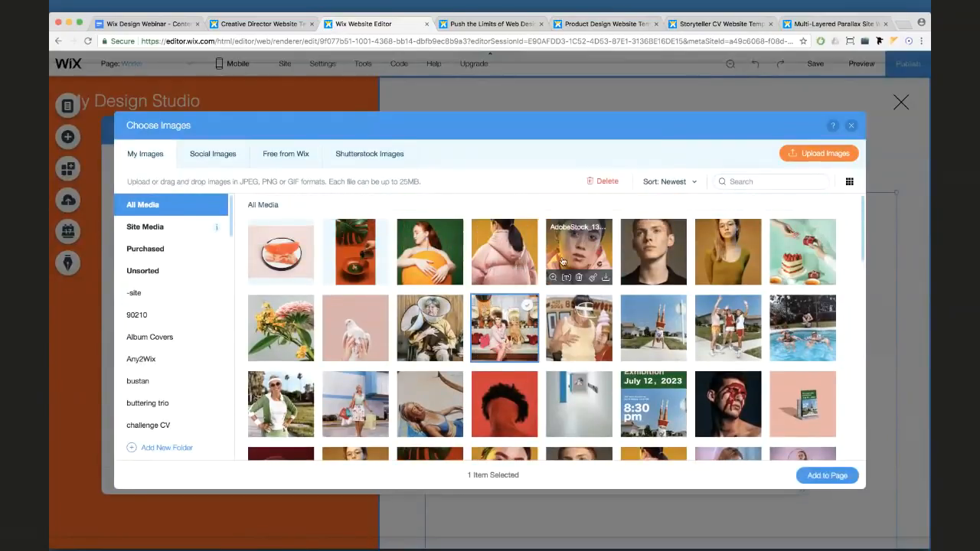
click(562, 261)
click(801, 254)
scroll(797, 254, down, 4)
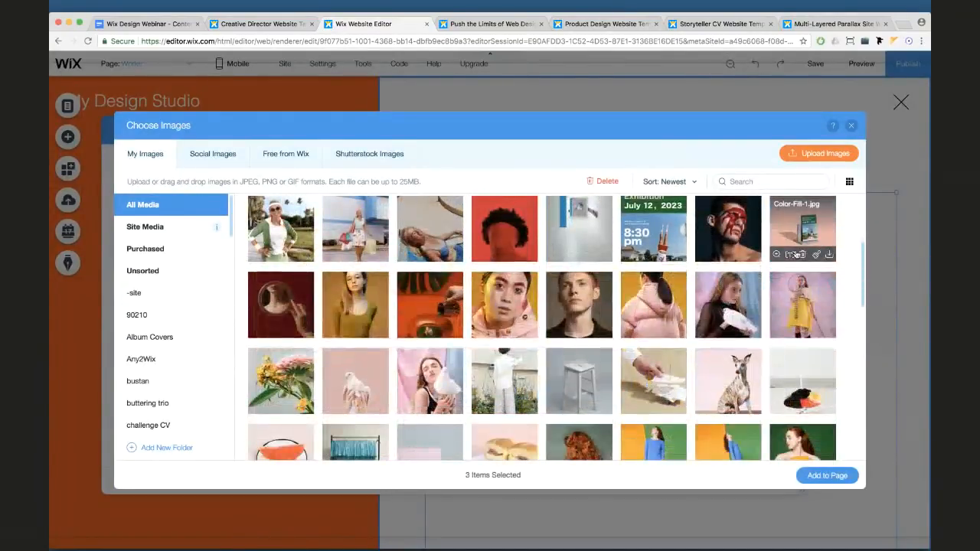
click(801, 289)
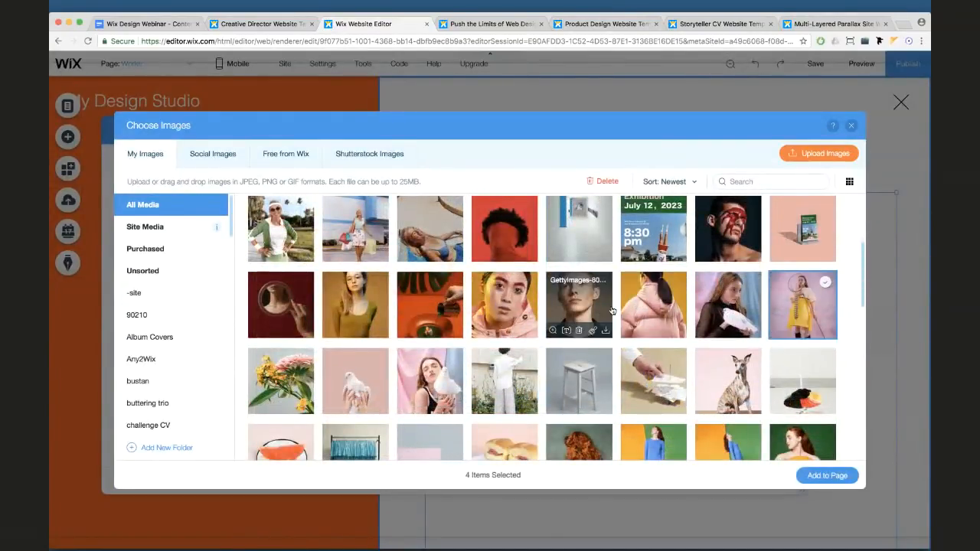
scroll(613, 310, down, 1)
click(506, 413)
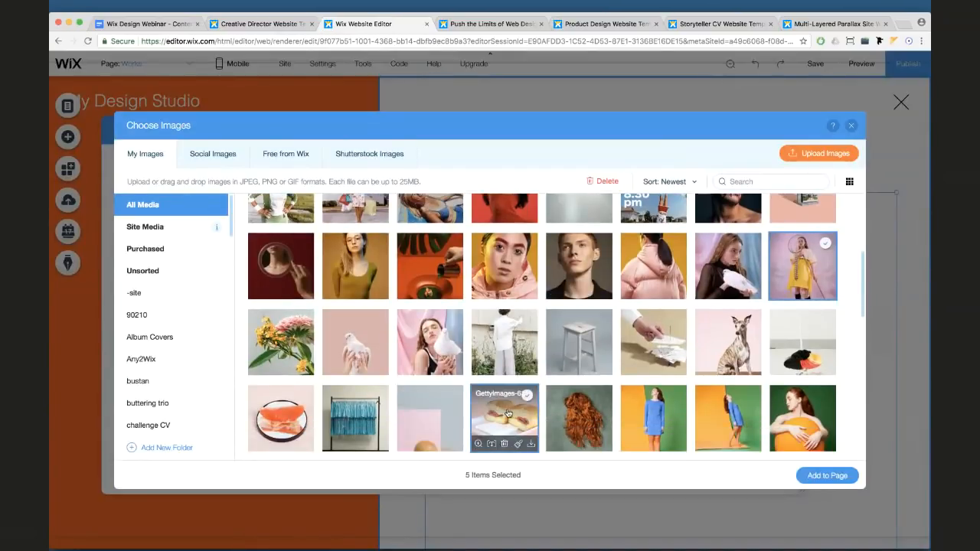
click(825, 473)
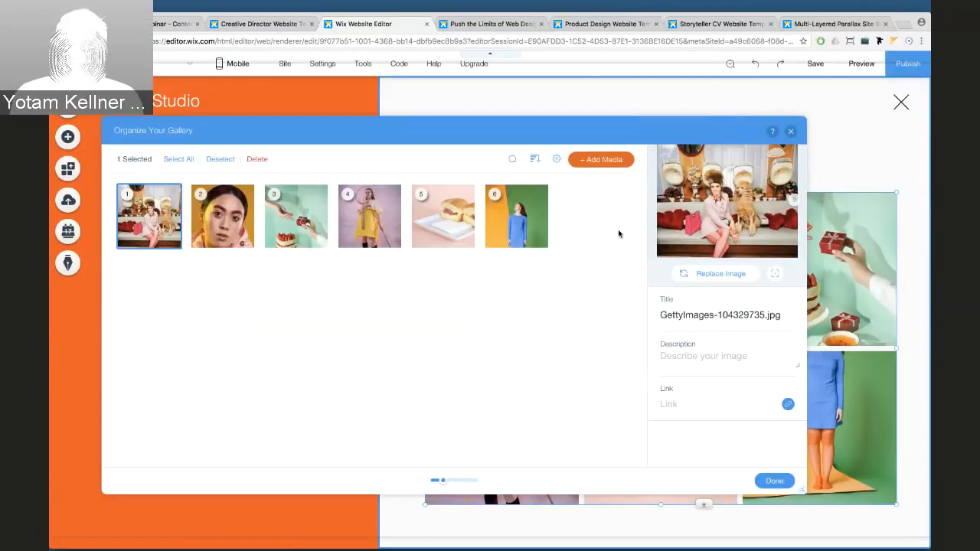
Rename the first two gallery images' titles to 'Title'
click(222, 216)
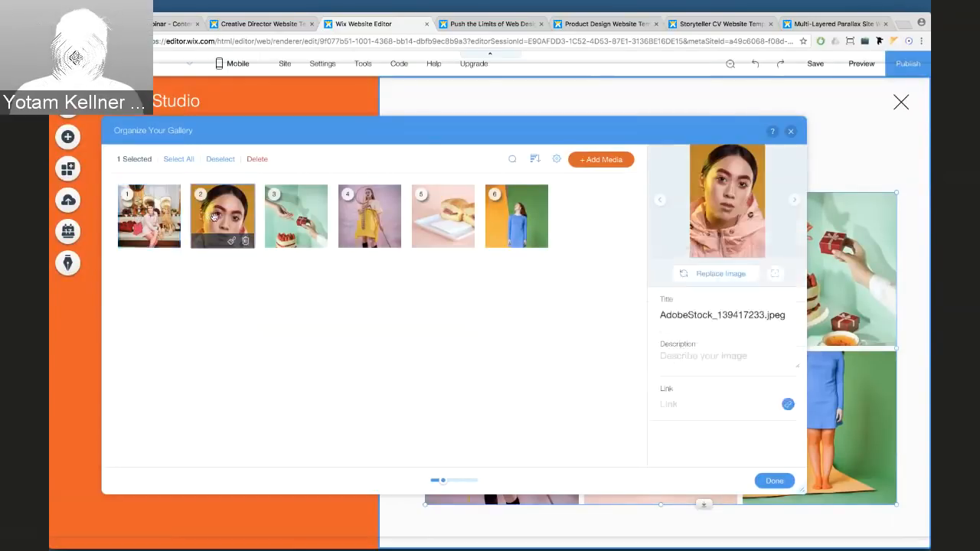
click(297, 215)
click(369, 216)
click(442, 216)
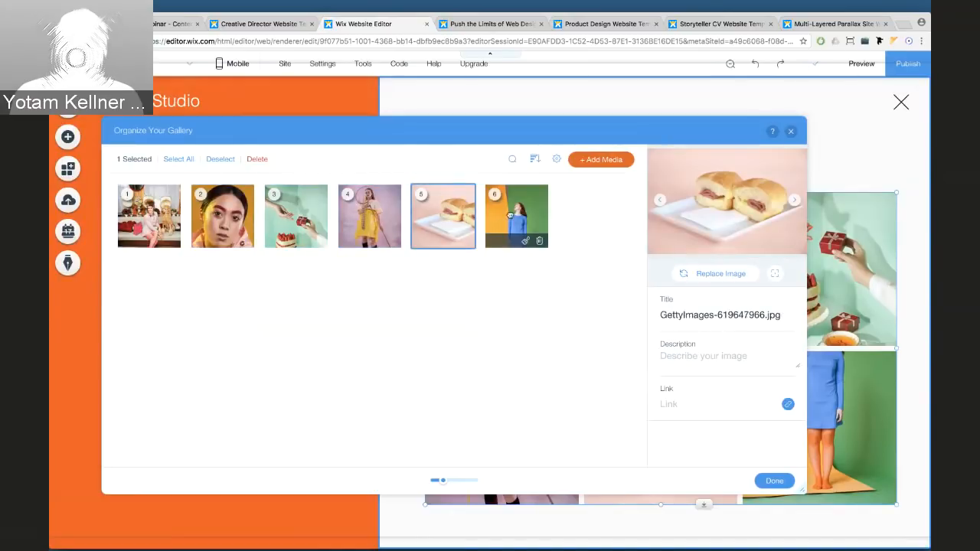
click(516, 216)
click(174, 224)
click(689, 316)
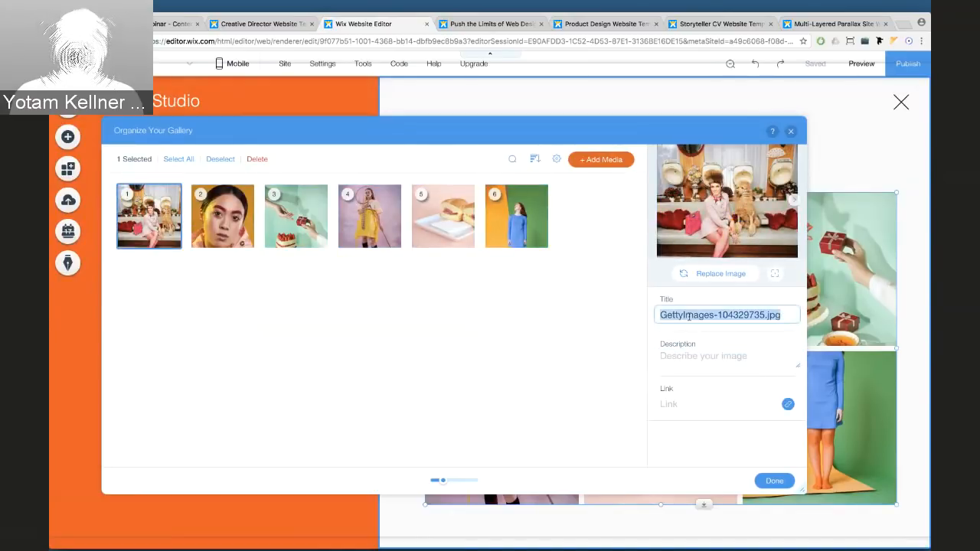
text(Title)
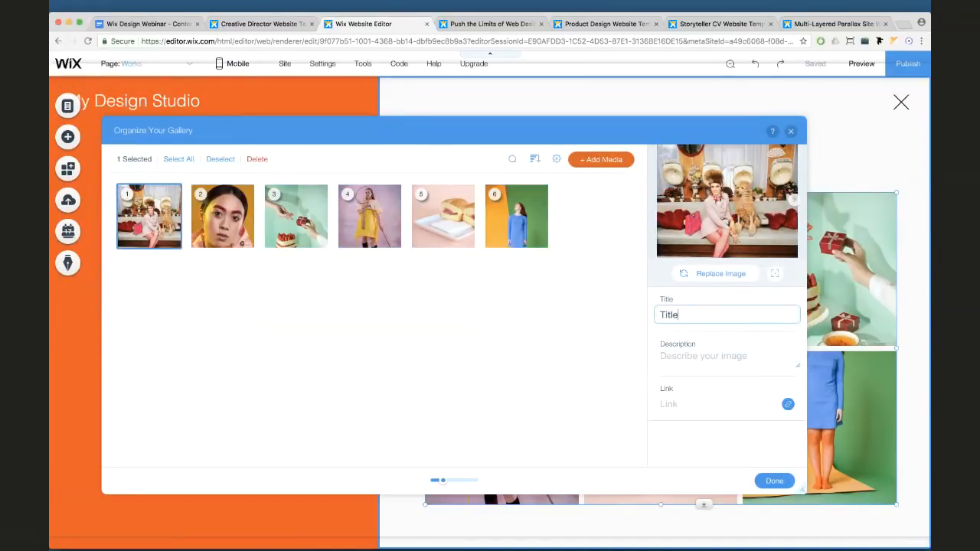
click(689, 314)
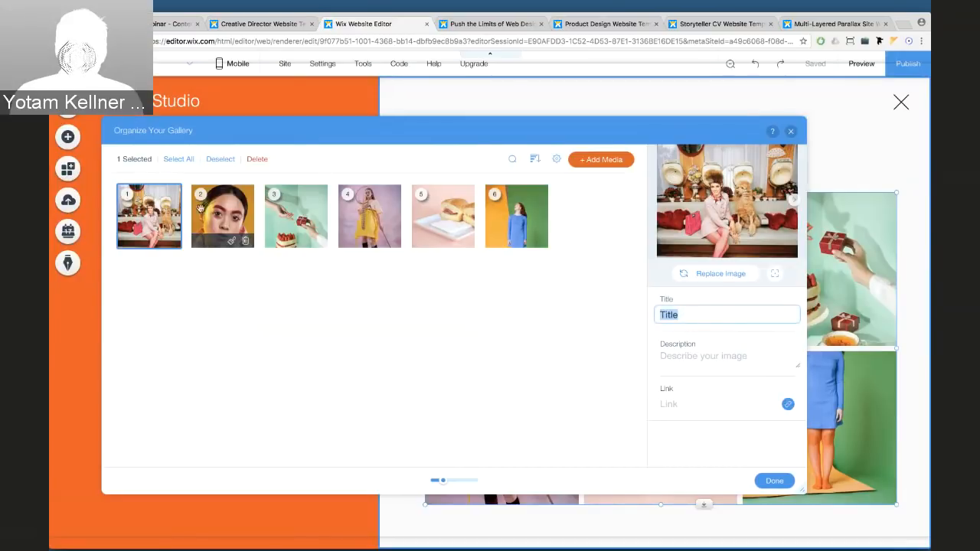
click(225, 226)
click(692, 314)
text(Title)
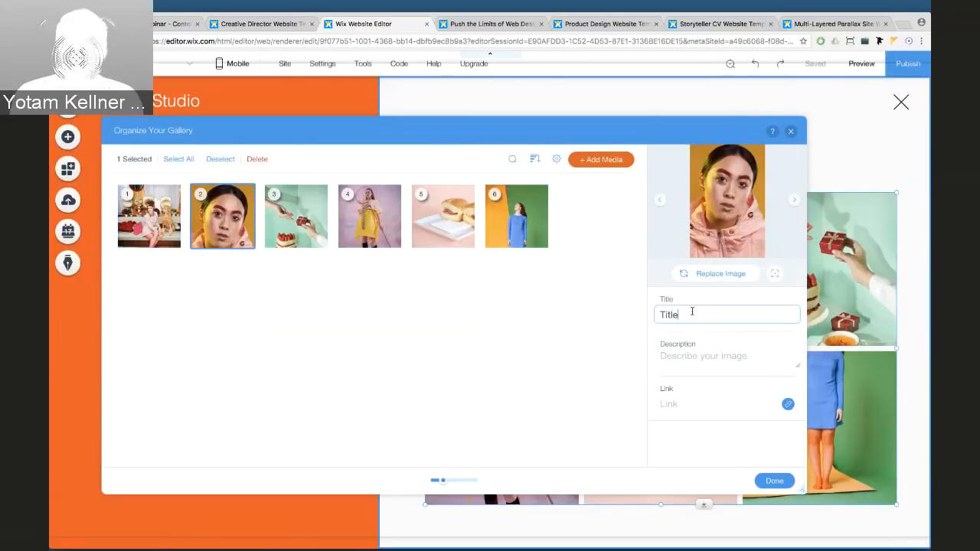
Rename the third, fourth and fifth images' titles to 'Title'
click(298, 219)
drag(661, 315, 781, 314)
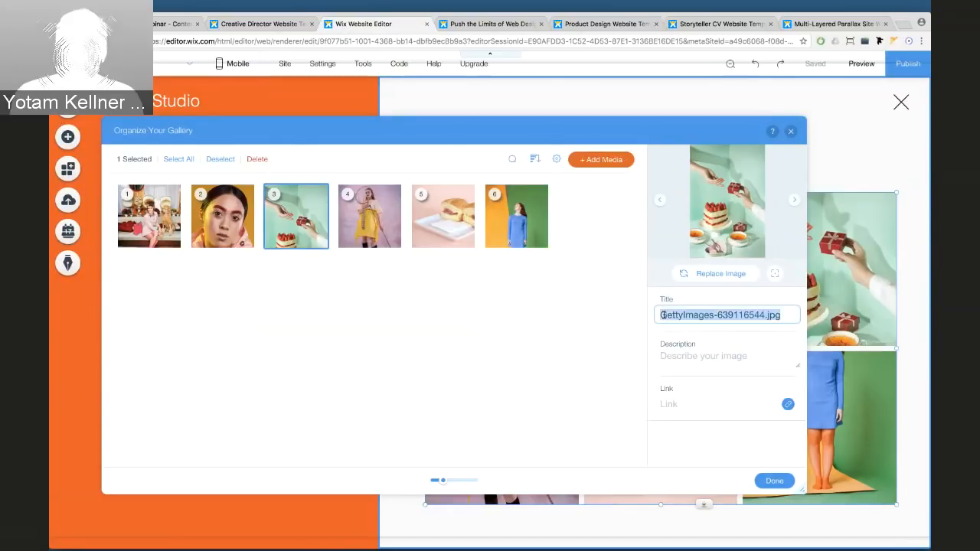
text(Title)
click(366, 217)
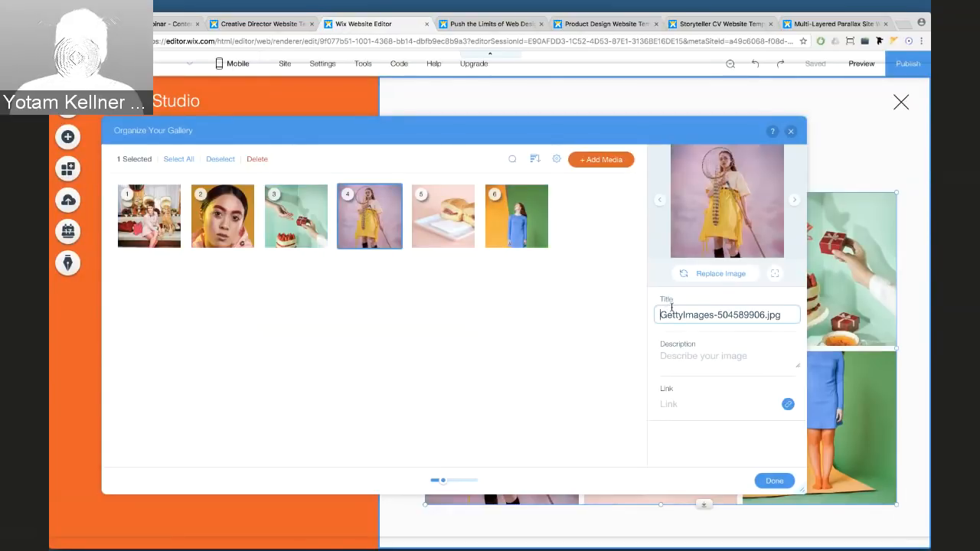
drag(661, 314, 780, 314)
text(Title)
click(448, 222)
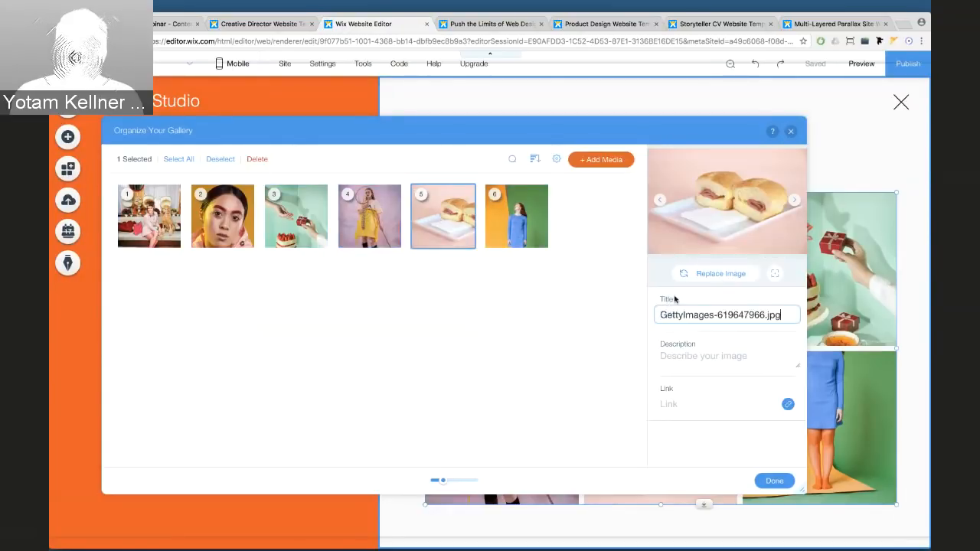
double_click(699, 315)
text(Title)
triple_click(699, 315)
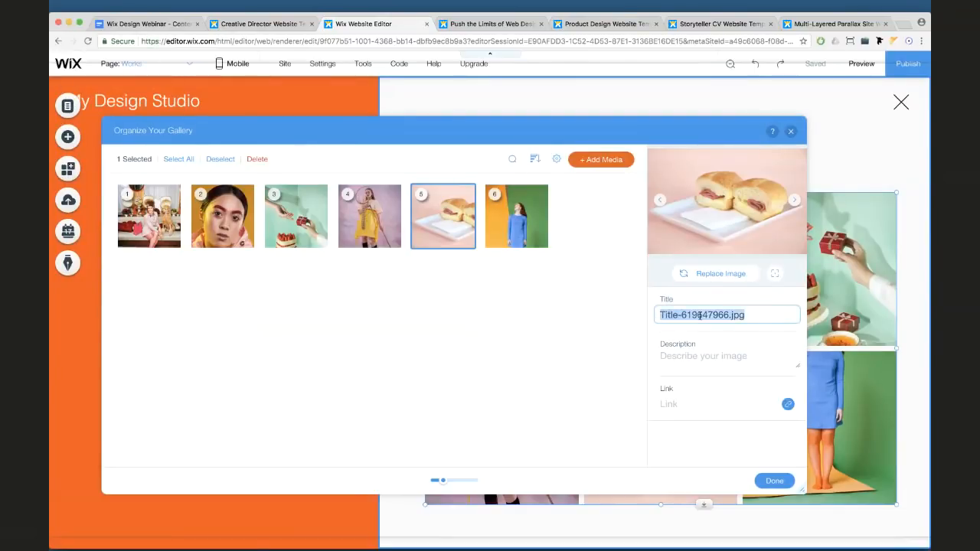
text(Title)
Rename the sixth image's title to 'Title' and close the gallery organizer
click(507, 216)
triple_click(699, 315)
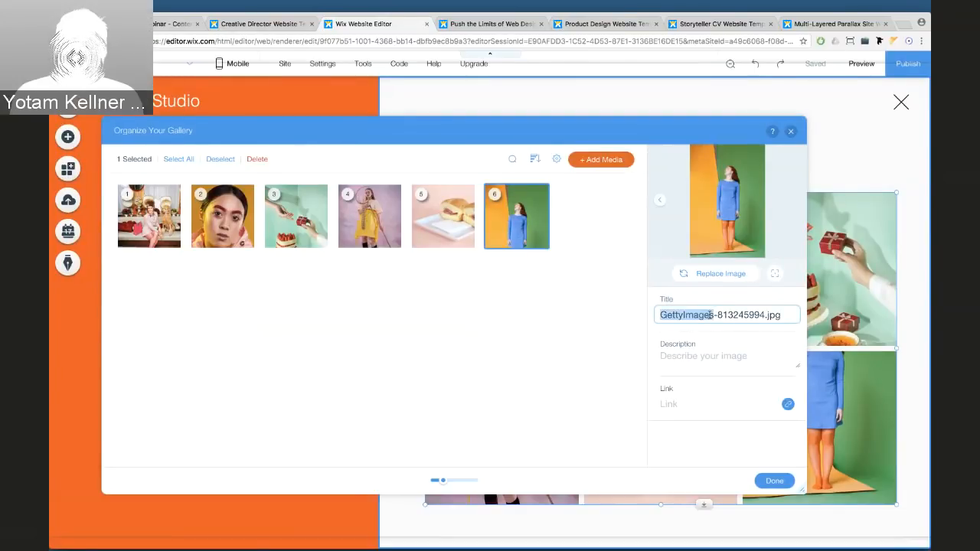
text(Title)
key(Return)
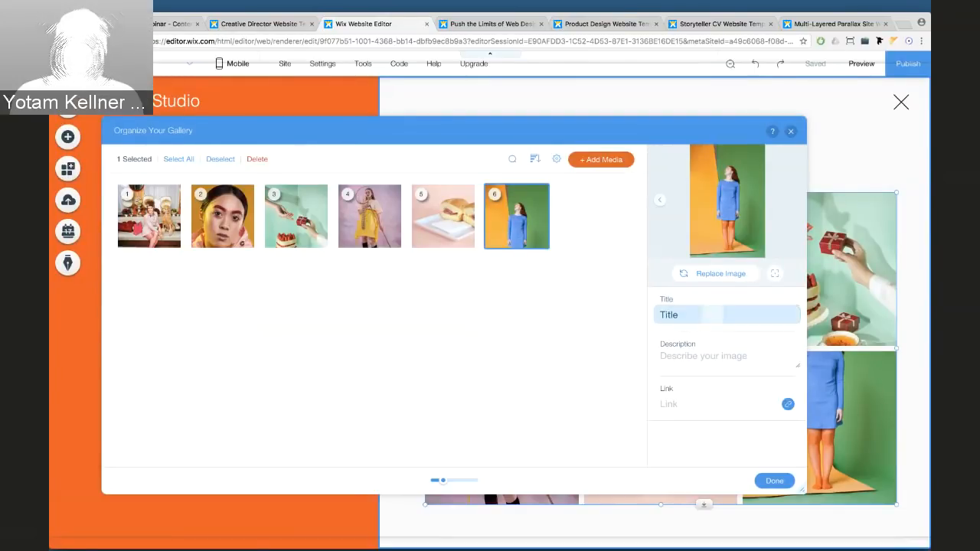
click(790, 133)
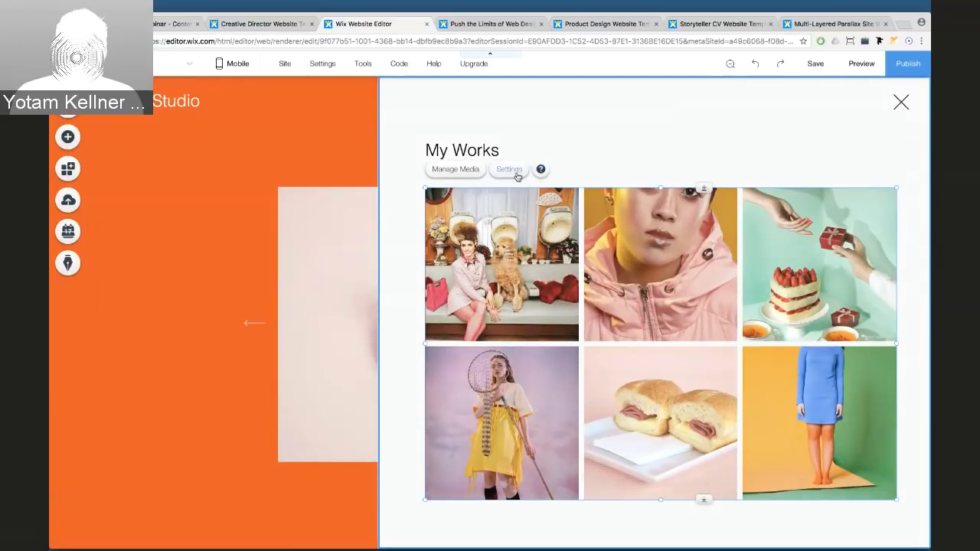
click(509, 170)
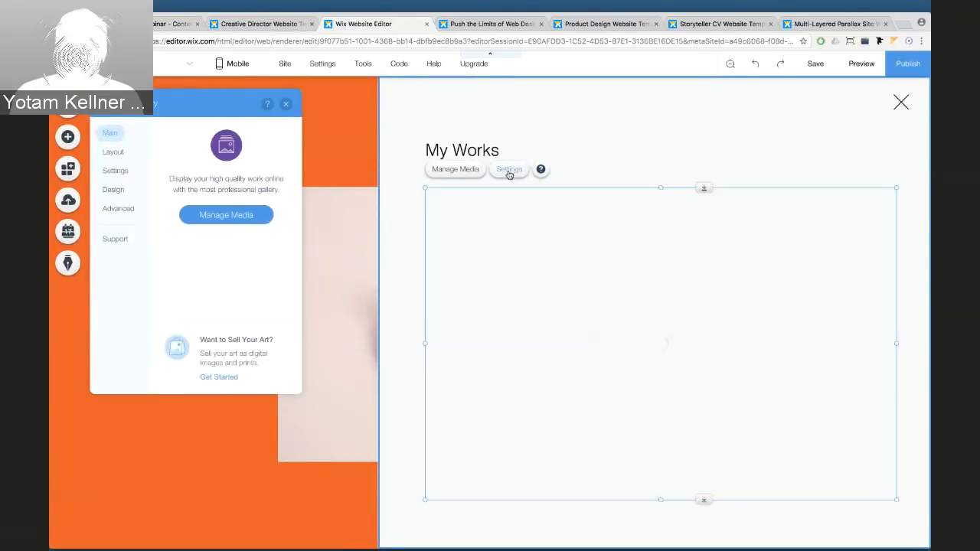
click(124, 156)
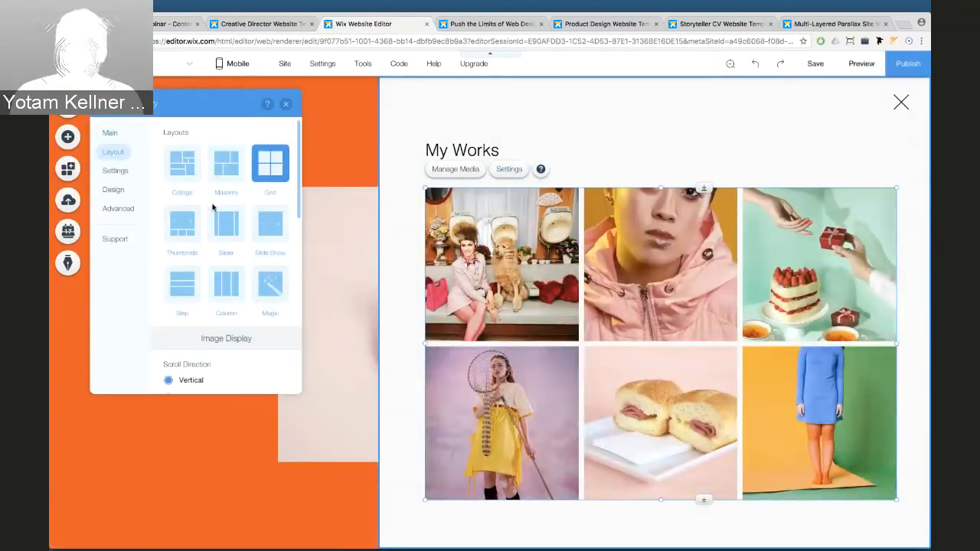
scroll(213, 206, down, 5)
scroll(212, 207, down, 2)
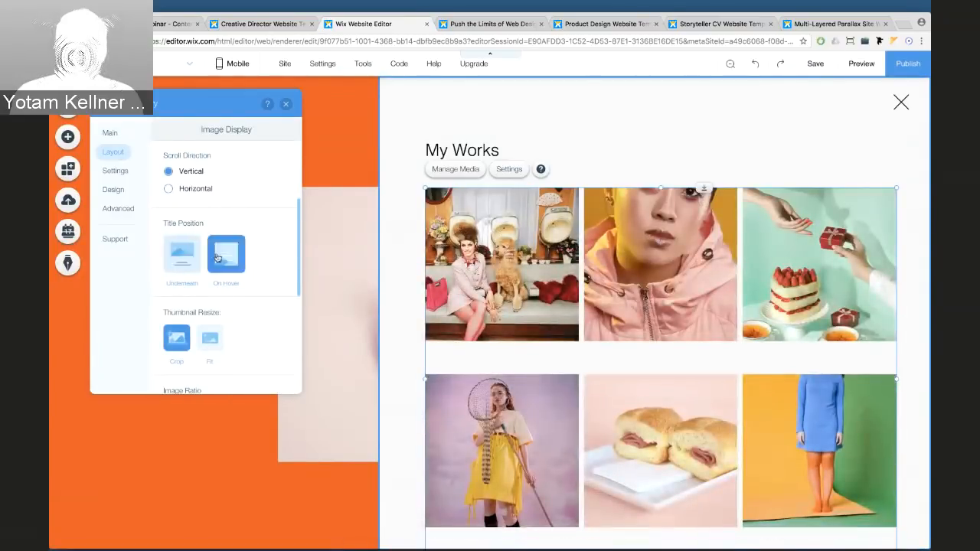
click(181, 256)
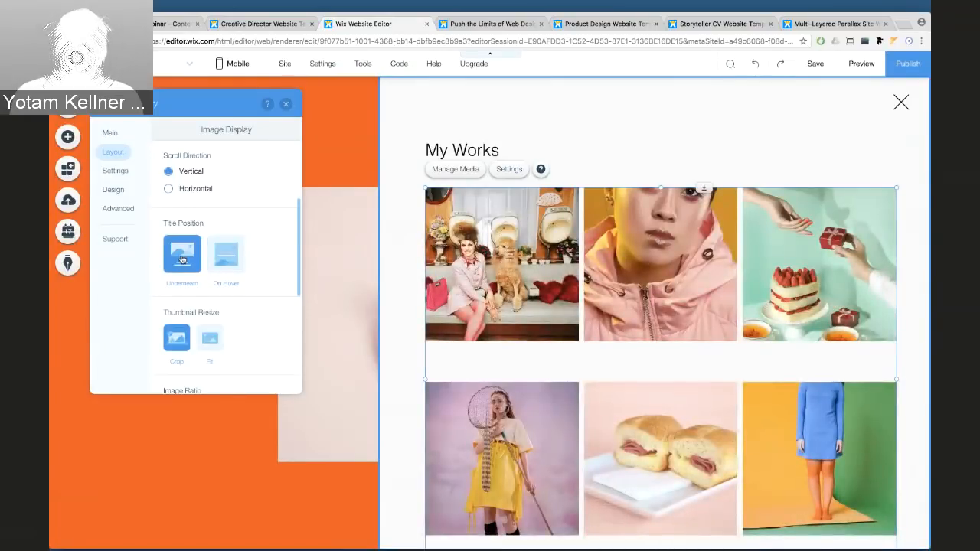
scroll(184, 276, down, 3)
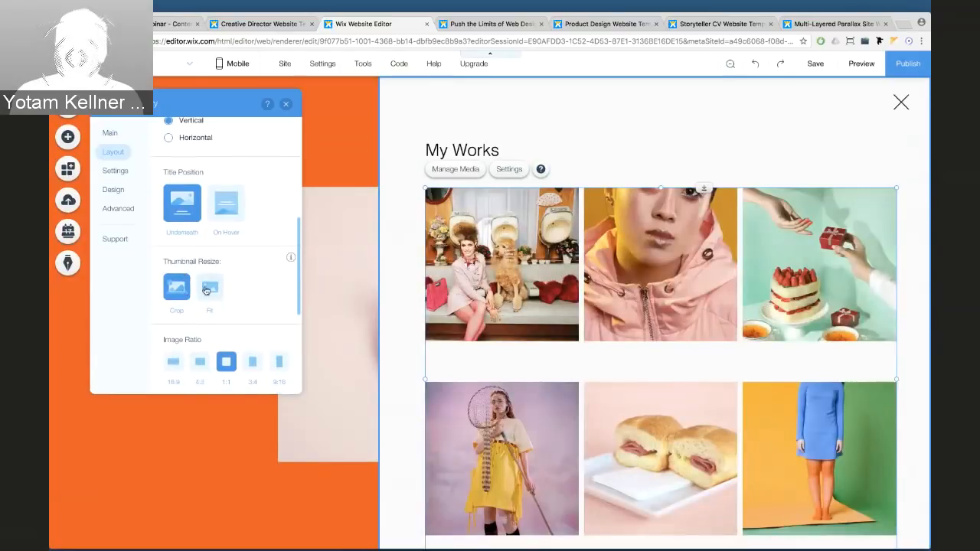
click(206, 290)
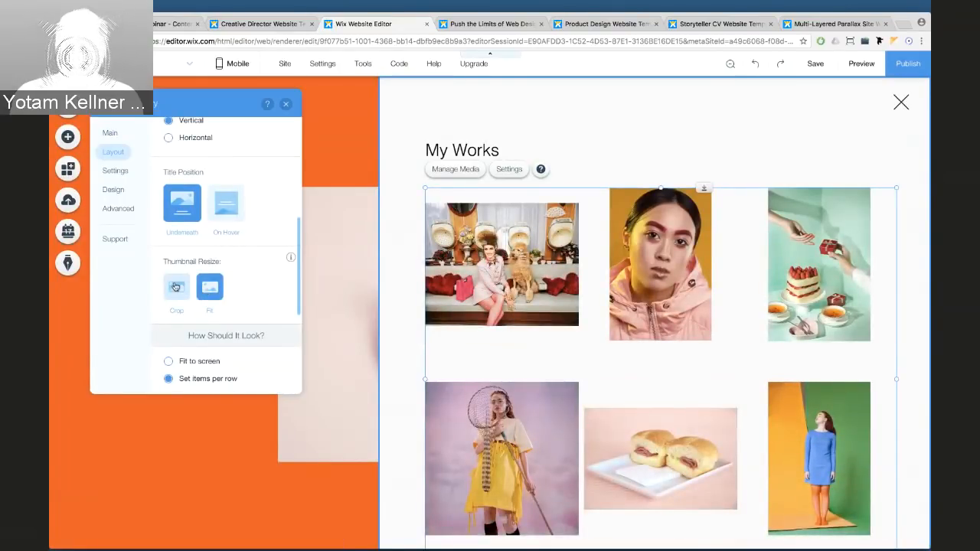
click(176, 287)
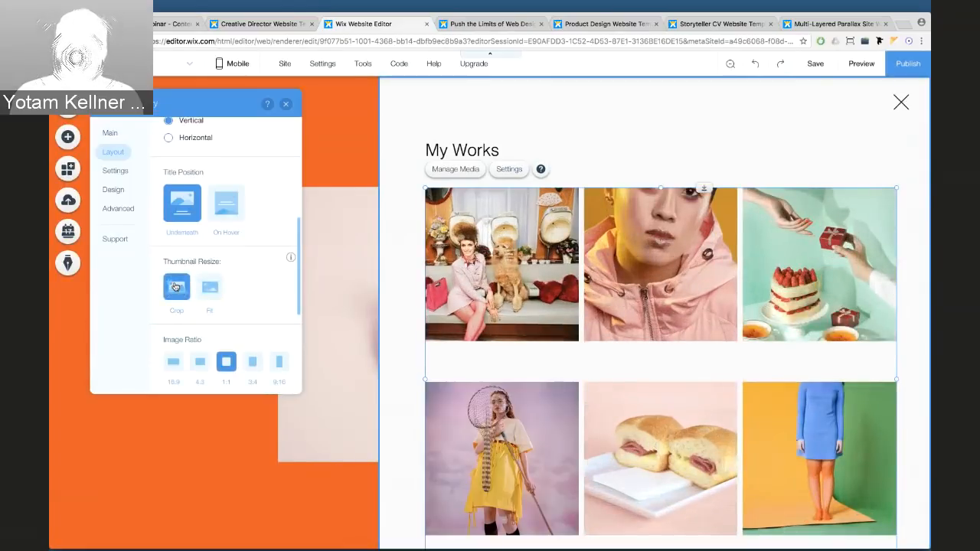
scroll(196, 263, down, 3)
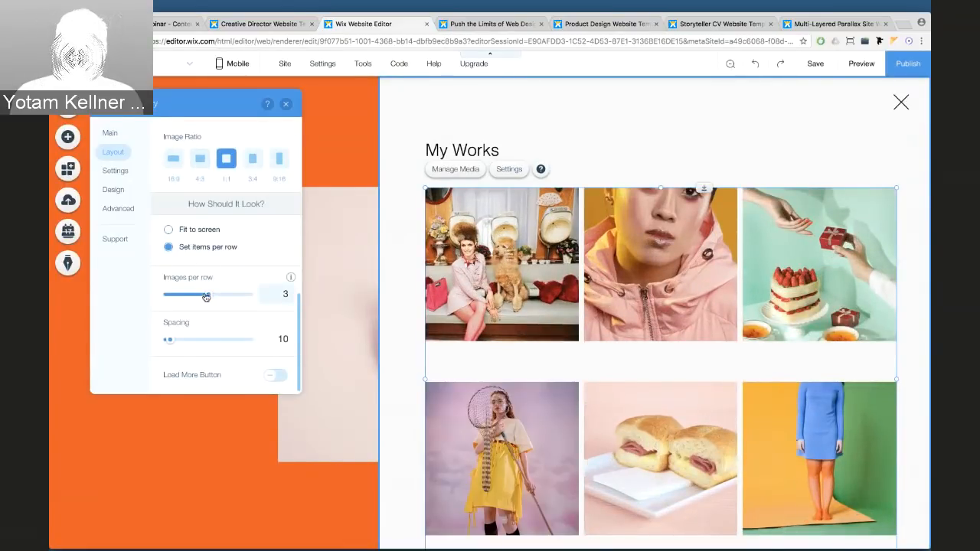
Keep three images per row, set spacing to 31, and leave the Load More button off
drag(201, 297, 207, 296)
drag(169, 339, 201, 339)
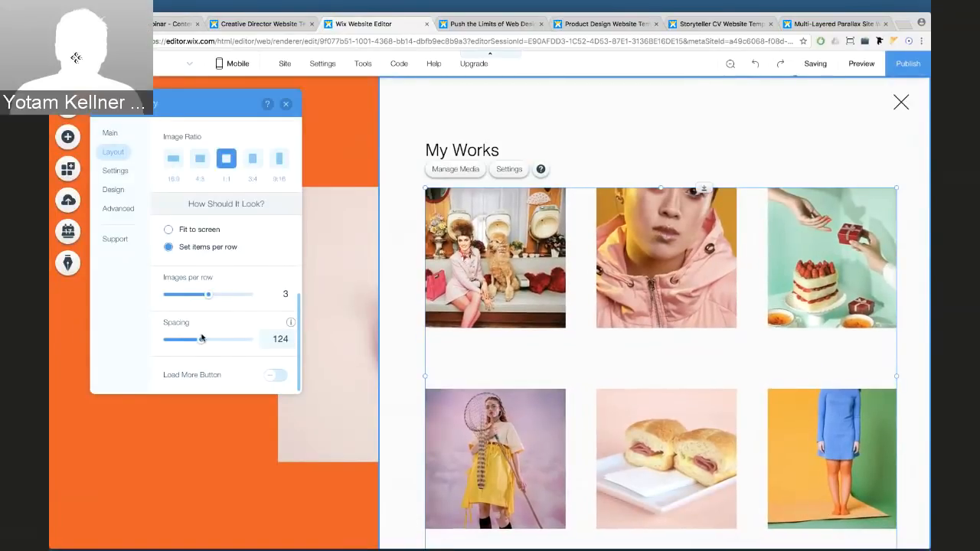
drag(202, 342, 182, 345)
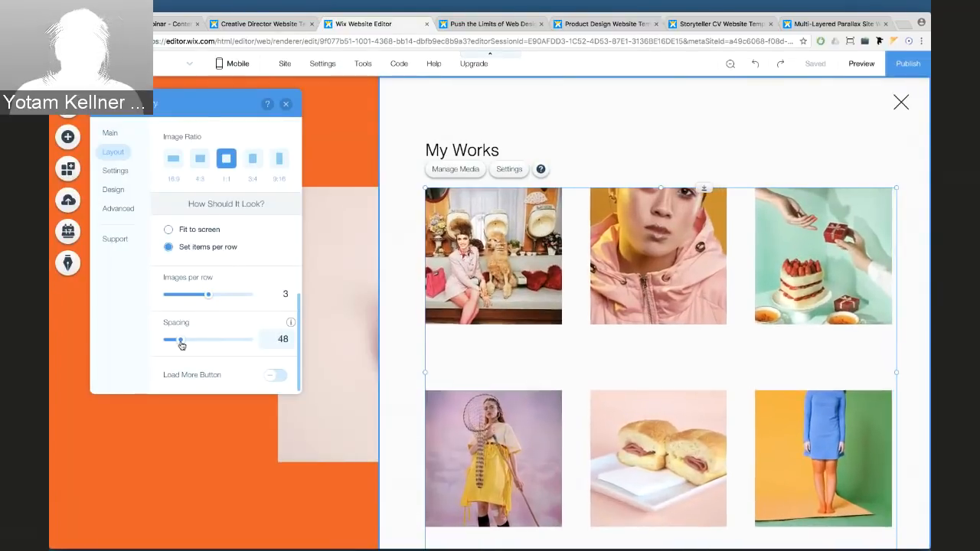
click(280, 380)
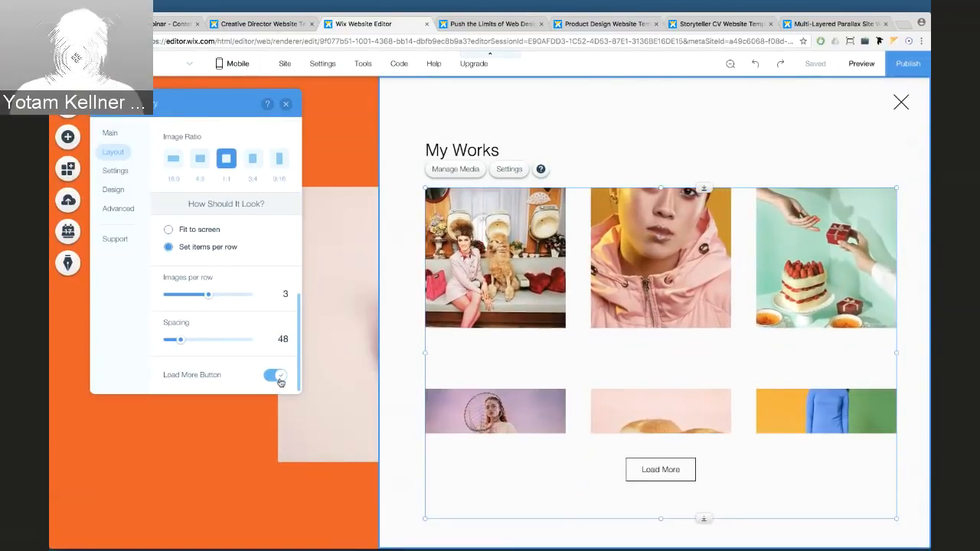
click(274, 376)
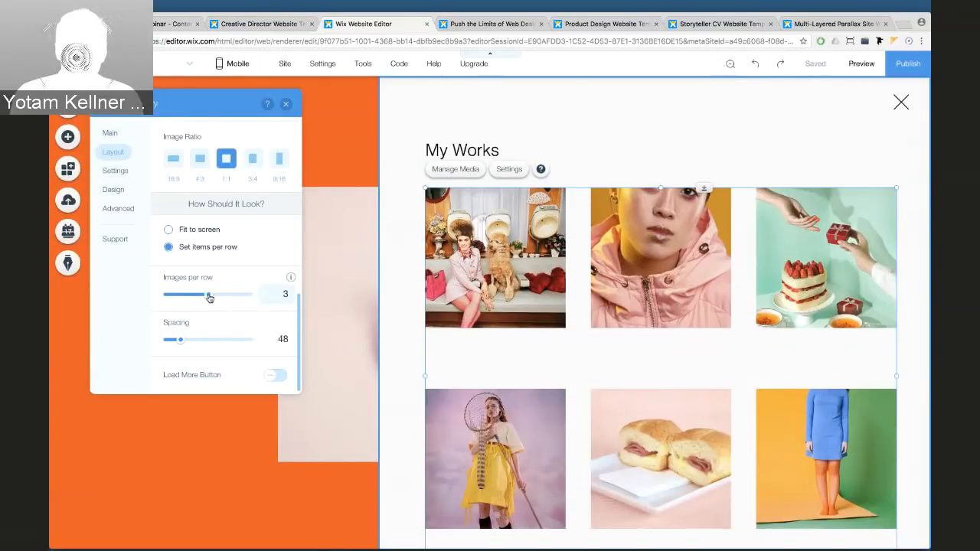
drag(182, 340, 176, 341)
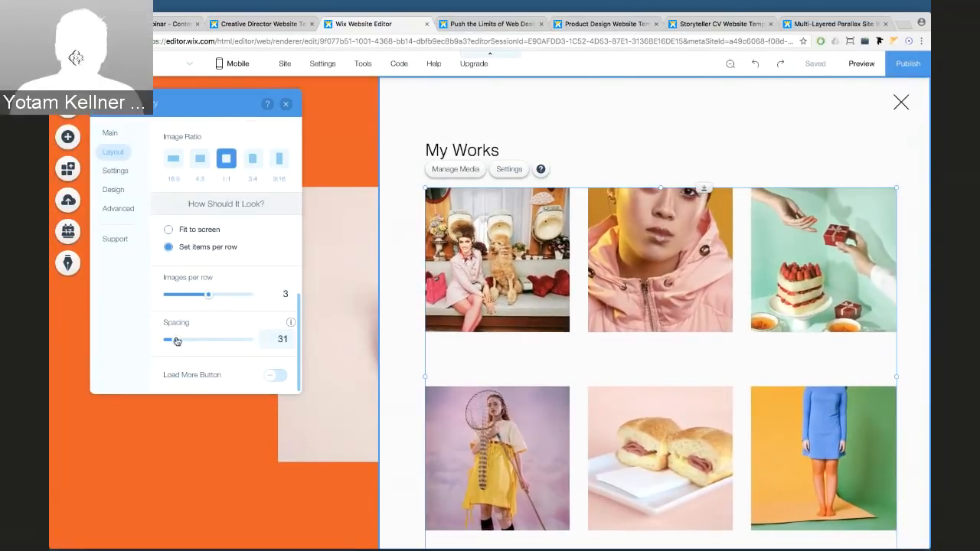
scroll(211, 260, up, 5)
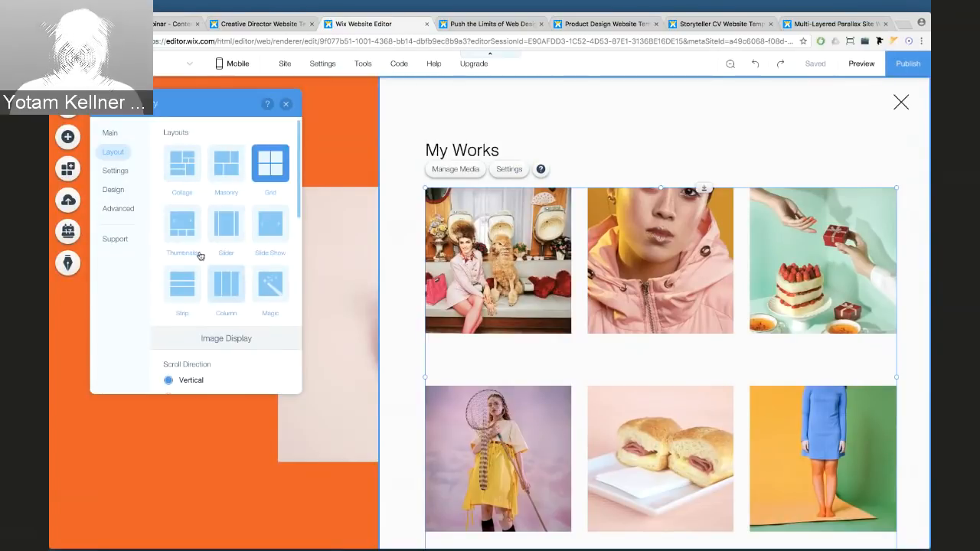
Set the gallery's hover Color Overlay to the orange site colour at 100%
click(111, 192)
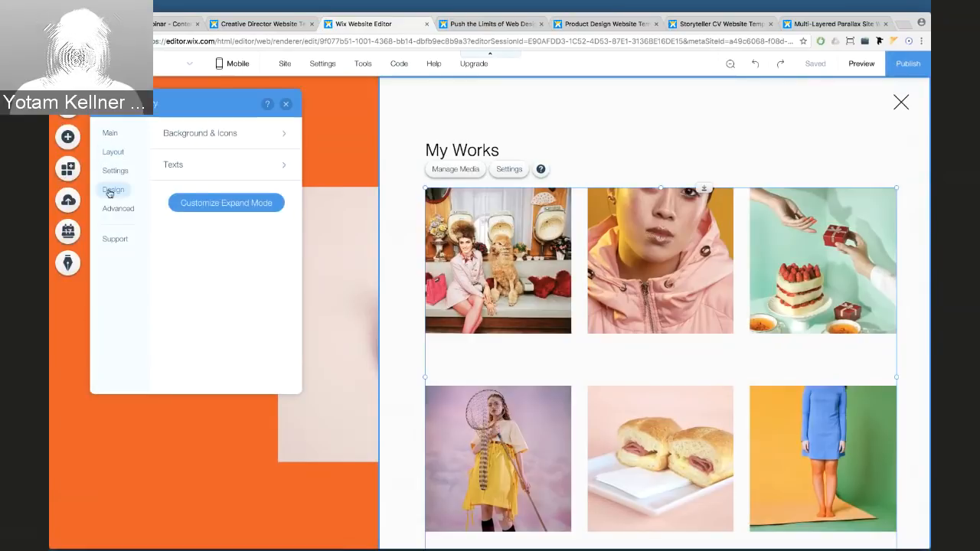
click(197, 134)
click(281, 193)
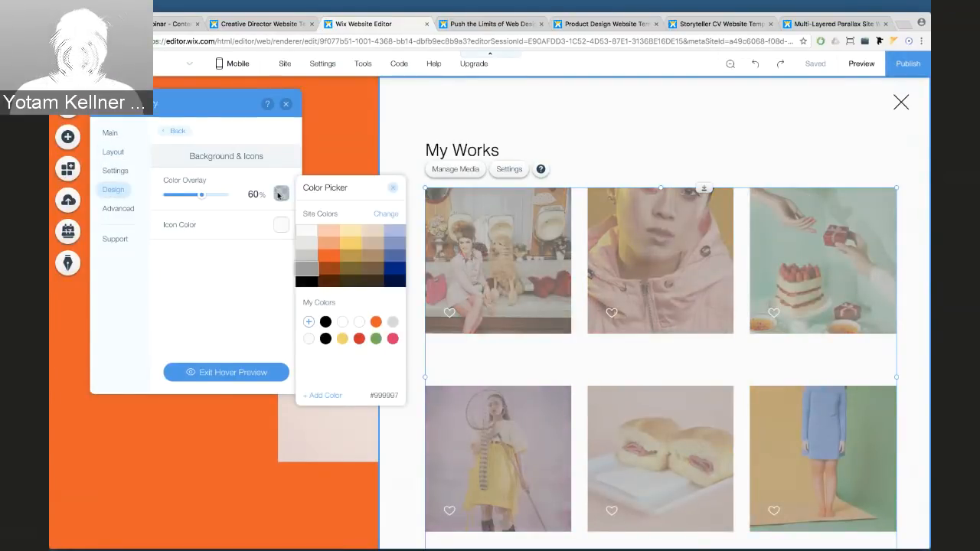
click(328, 256)
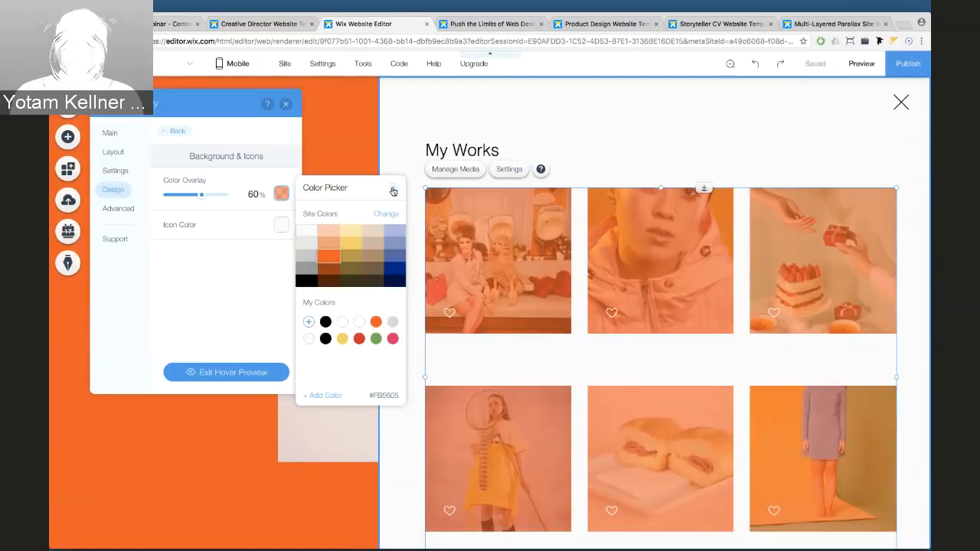
click(393, 188)
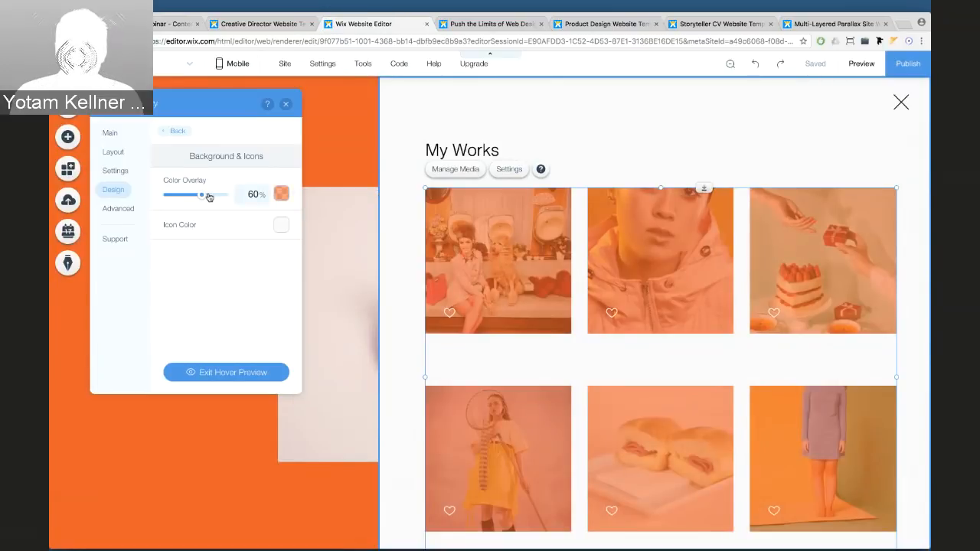
drag(205, 196, 229, 195)
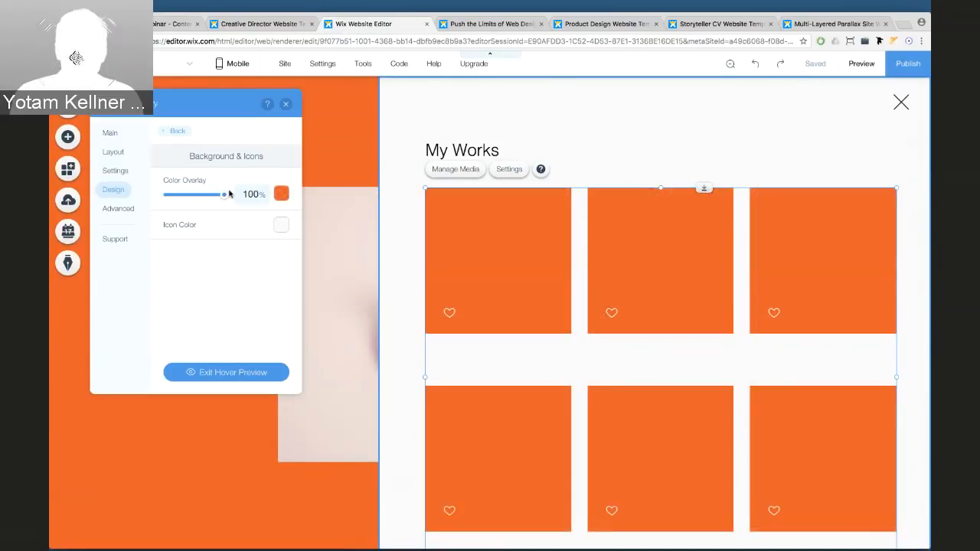
Turn off the Heart Icon on the gallery images
click(115, 170)
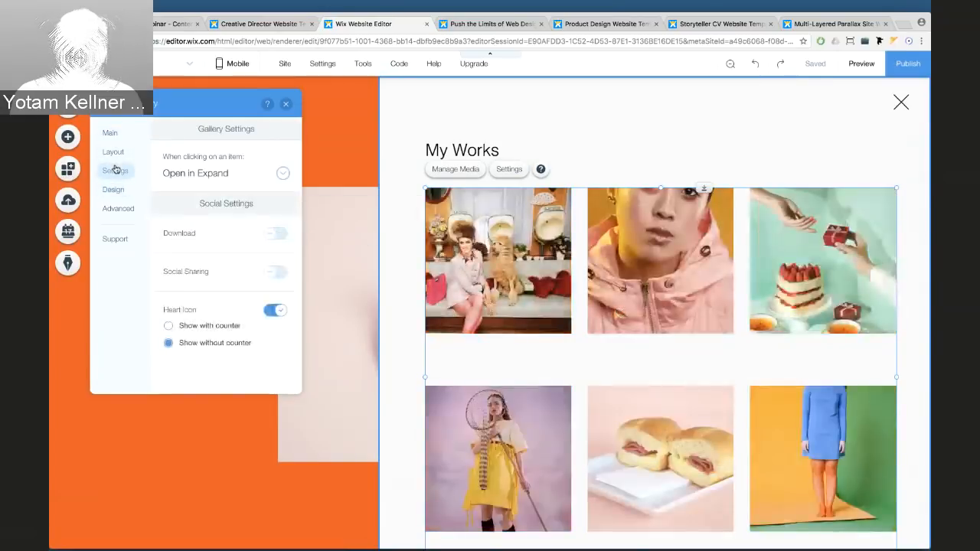
click(267, 311)
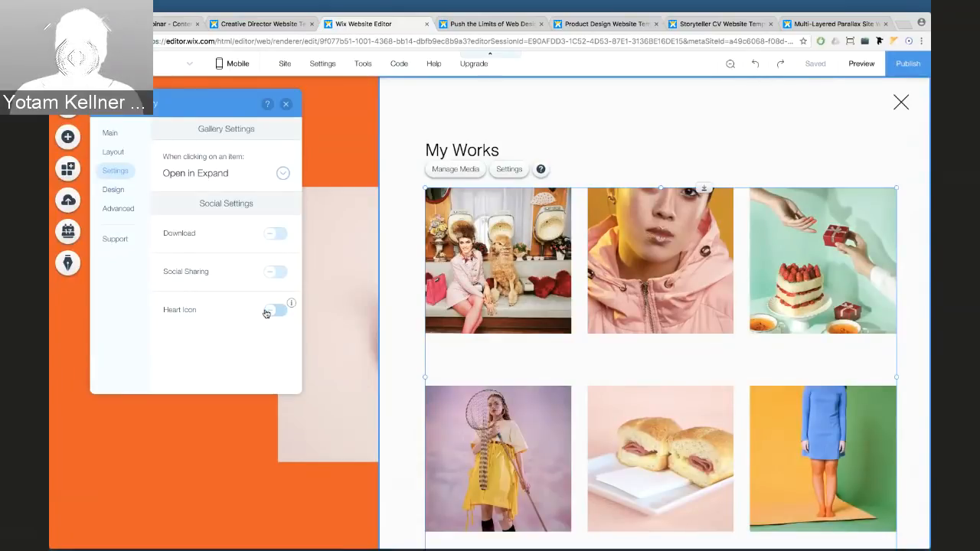
click(115, 190)
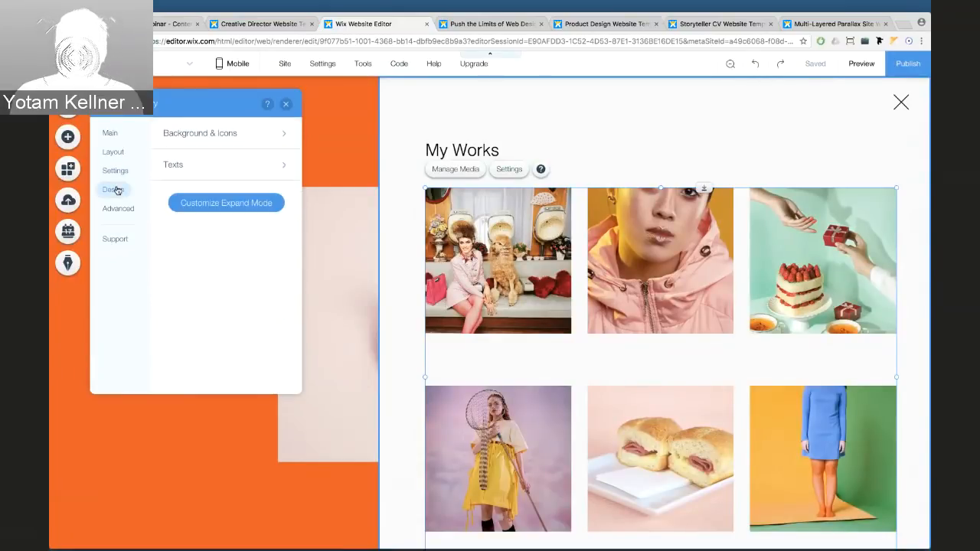
Show a centre-aligned title under each gallery image
click(186, 169)
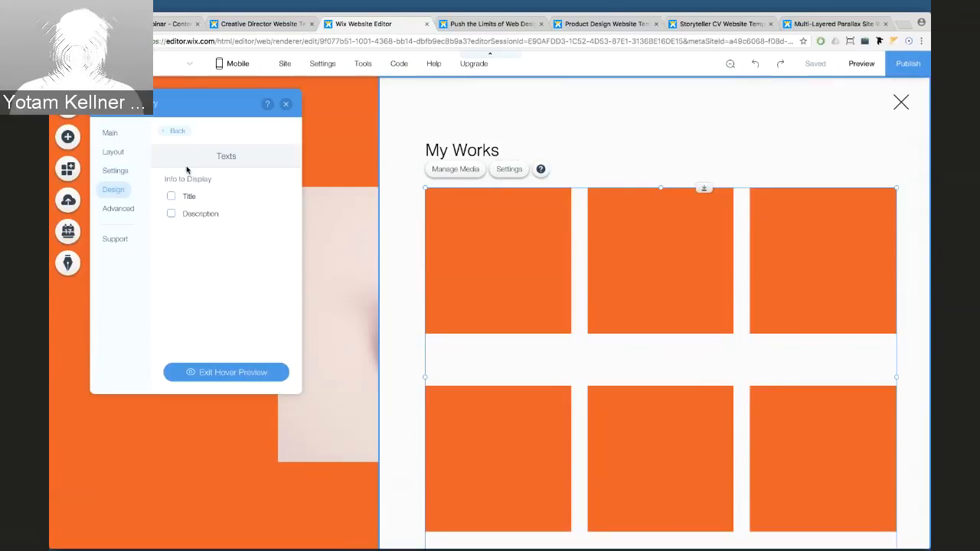
click(172, 197)
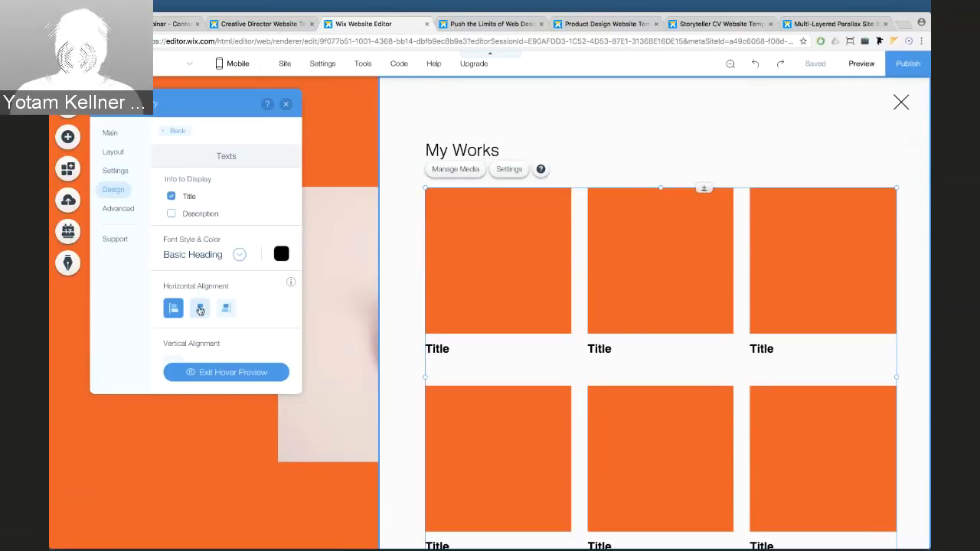
click(200, 311)
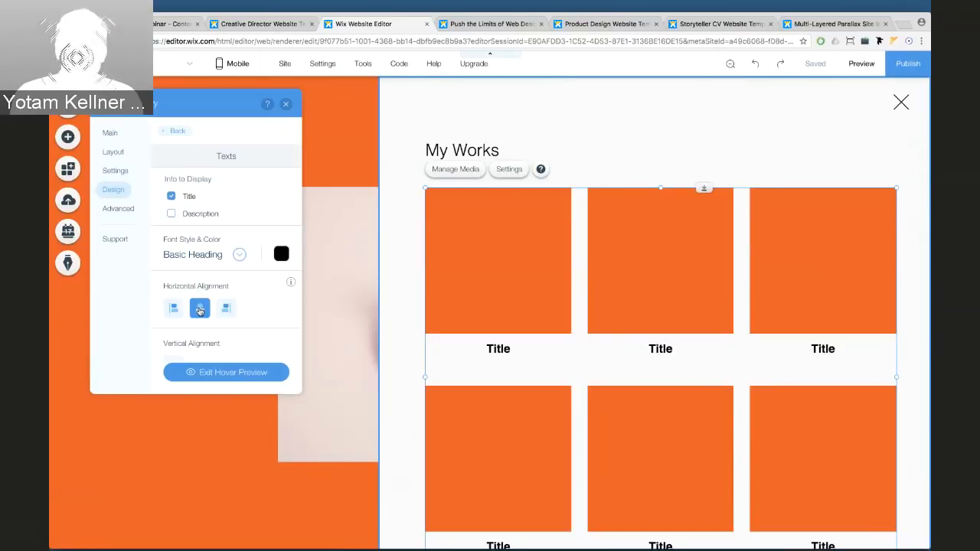
Set the gallery titles to Helvetica Light at 16px and close the gallery settings
click(234, 256)
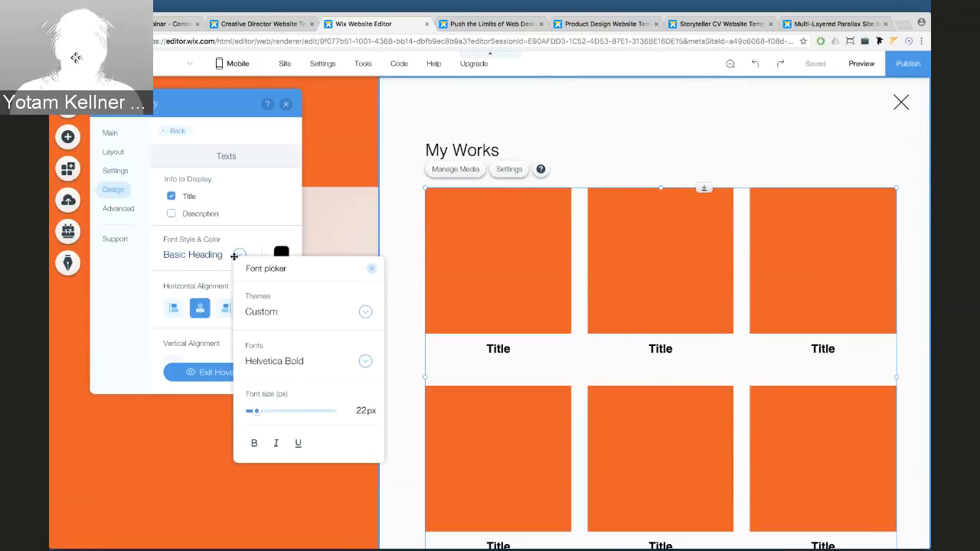
click(265, 314)
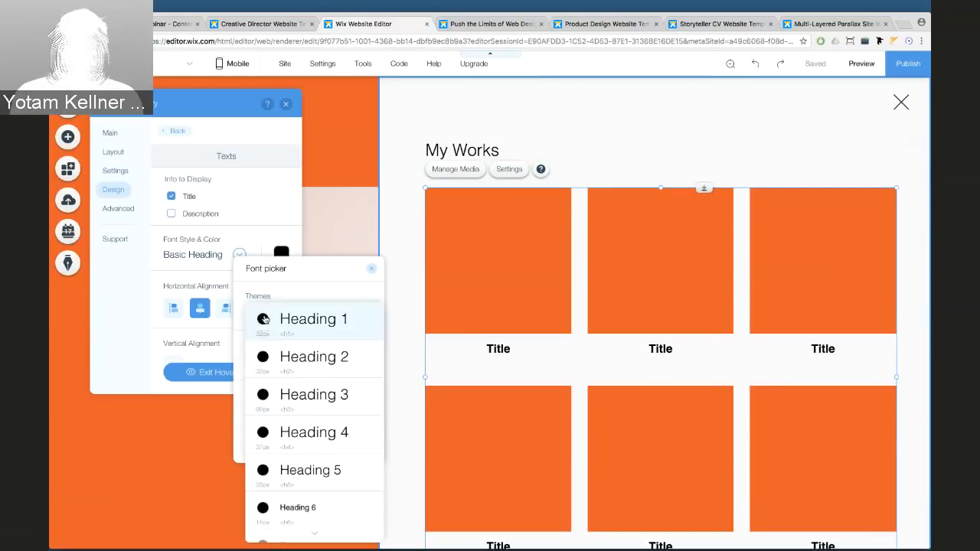
click(248, 298)
click(277, 362)
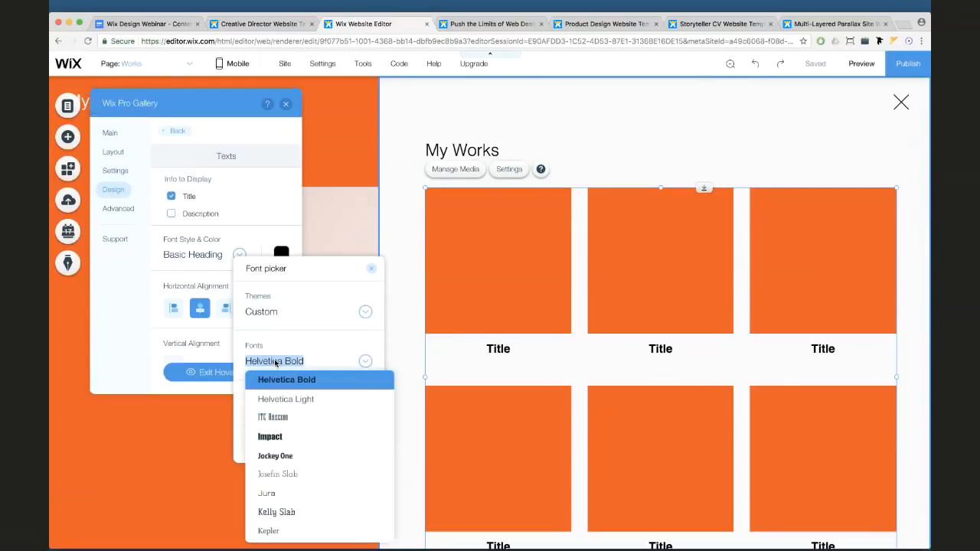
click(280, 399)
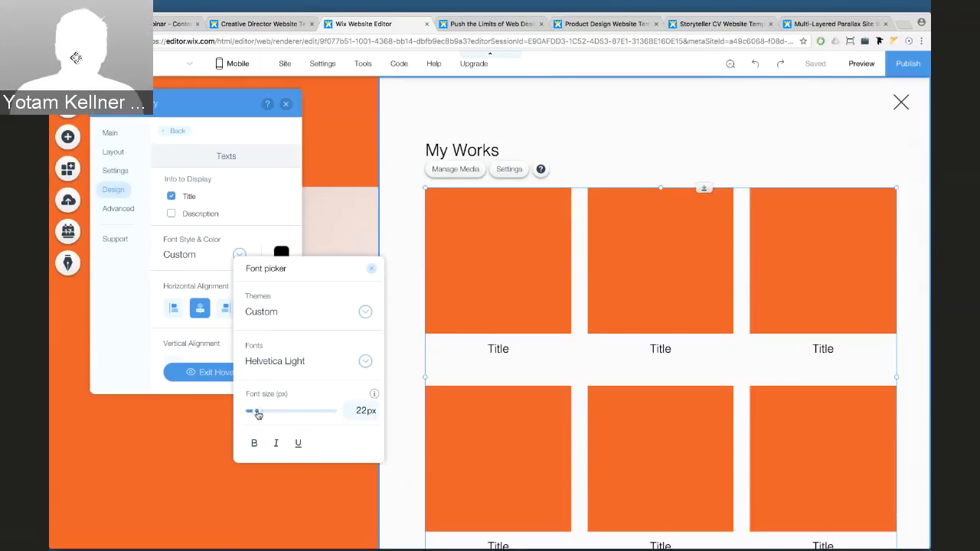
drag(258, 415, 253, 415)
click(361, 411)
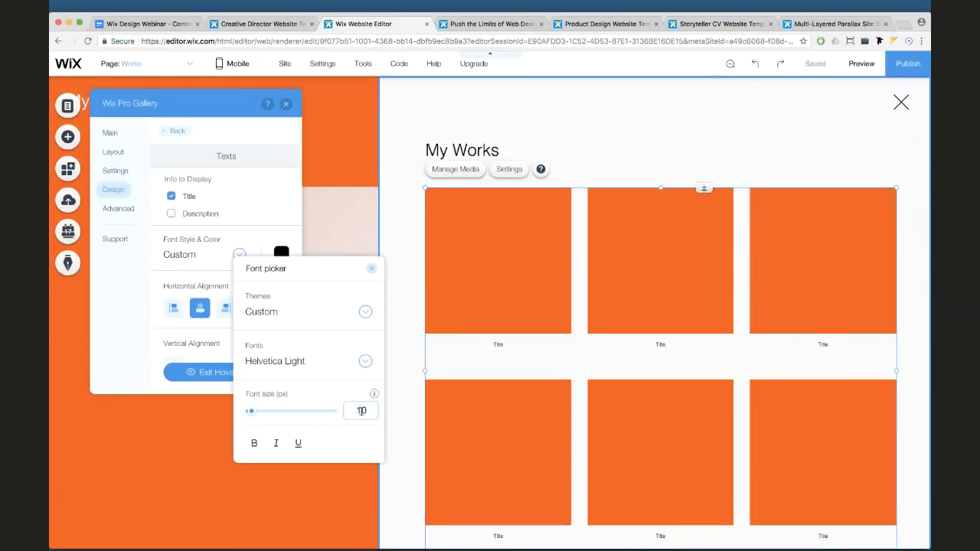
key(Return)
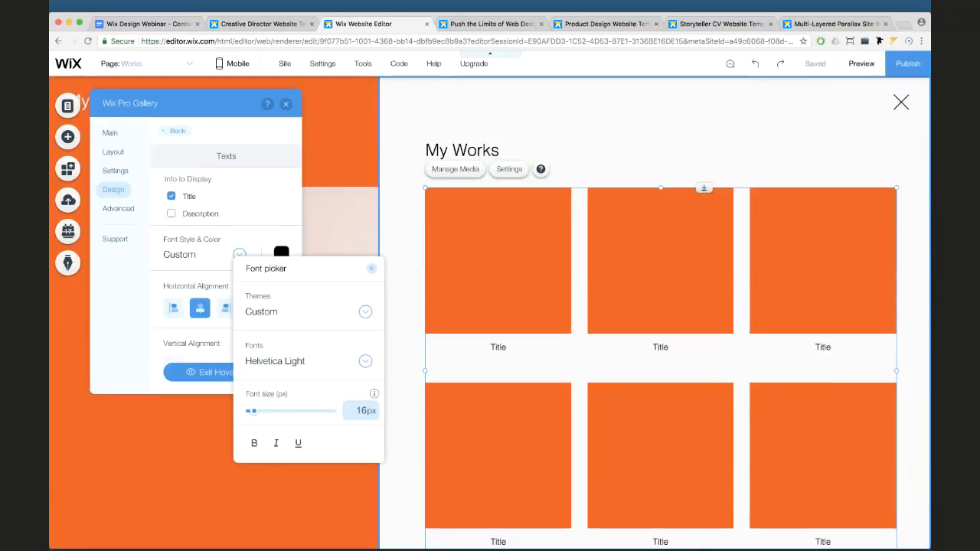
click(373, 271)
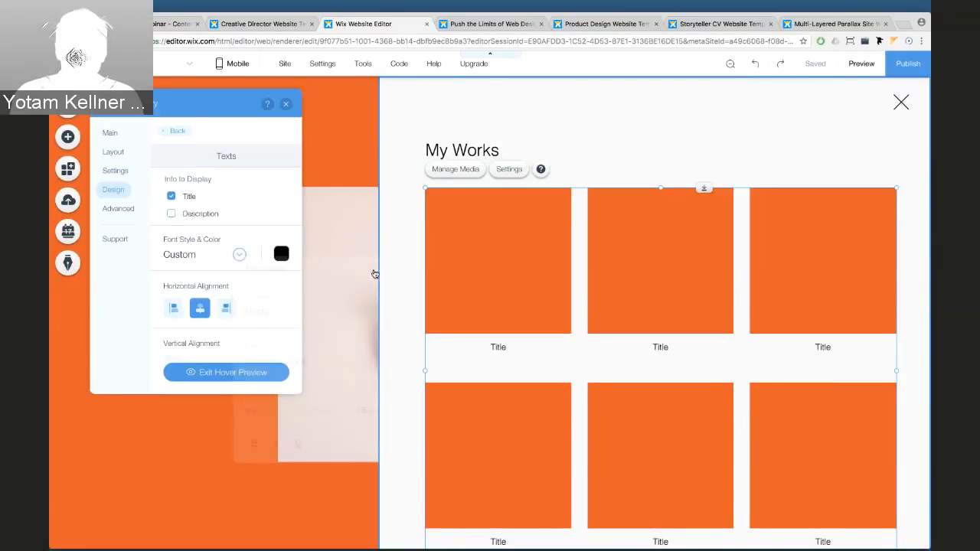
click(287, 106)
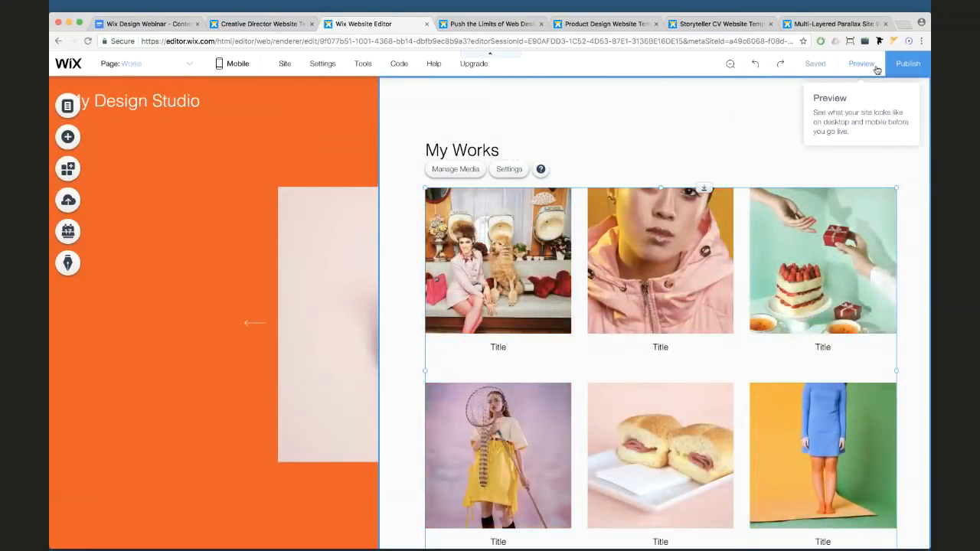
Set the My Works gallery's Title Position to On Hover, then check it in preview
click(877, 70)
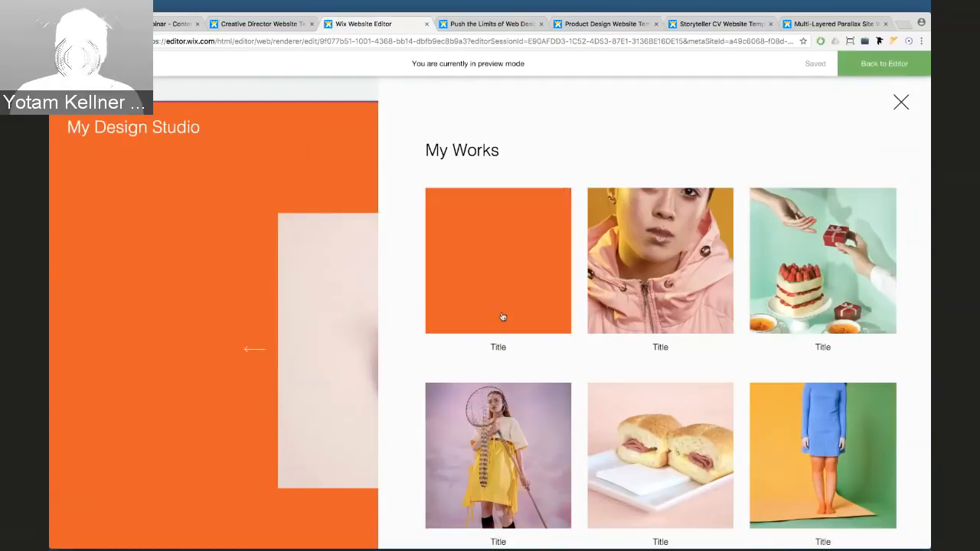
click(862, 70)
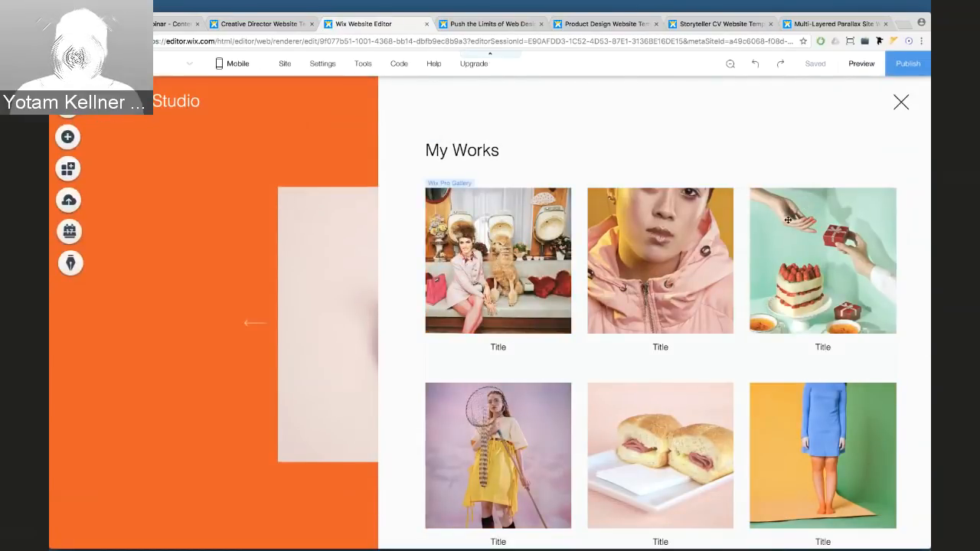
click(836, 201)
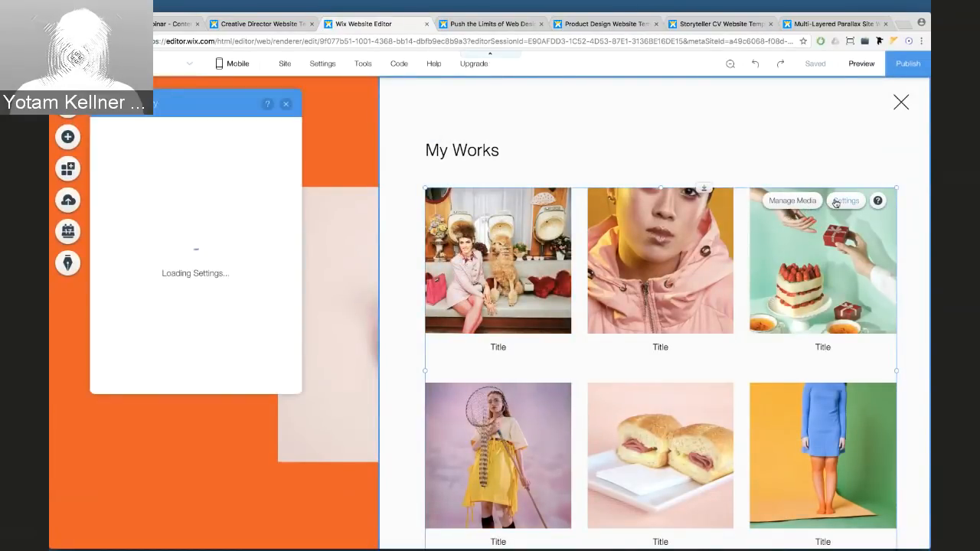
click(114, 155)
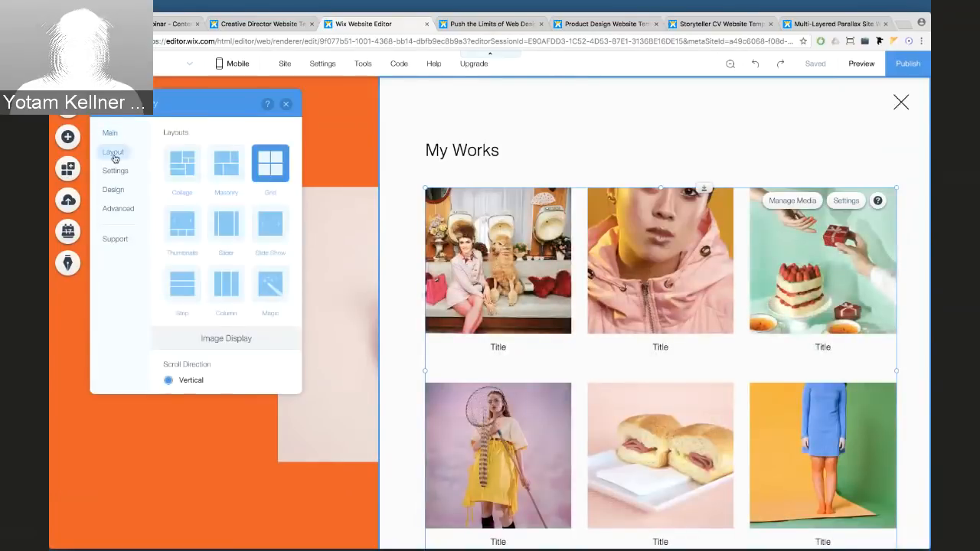
scroll(207, 219, down, 3)
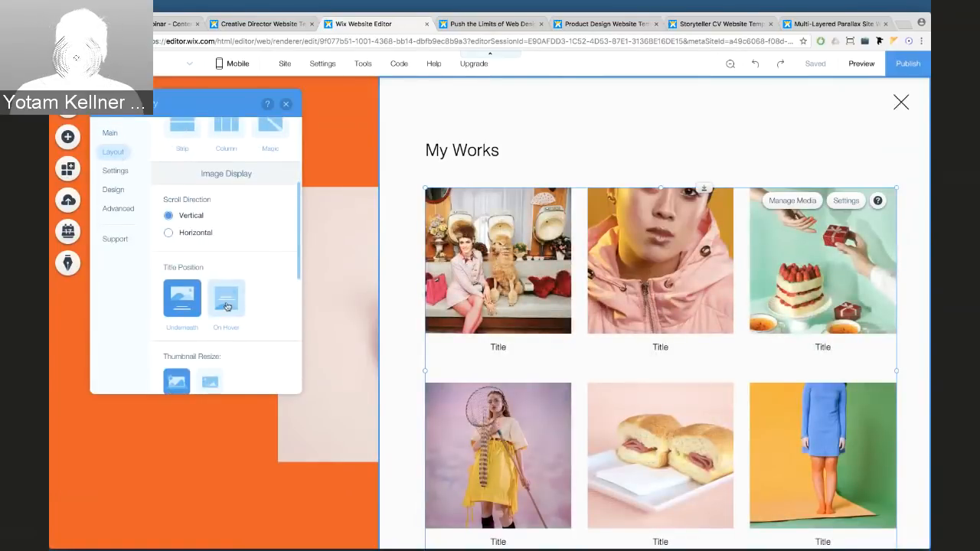
click(227, 307)
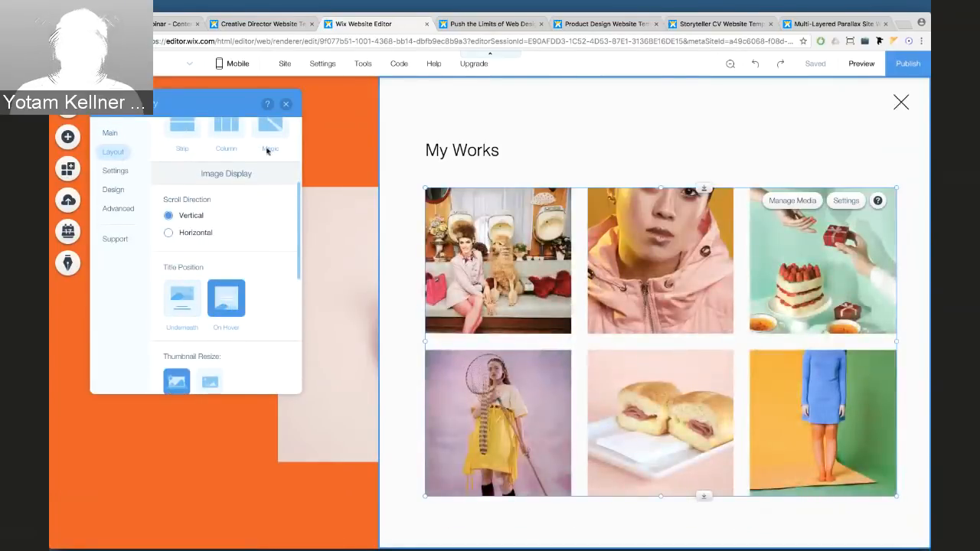
click(286, 103)
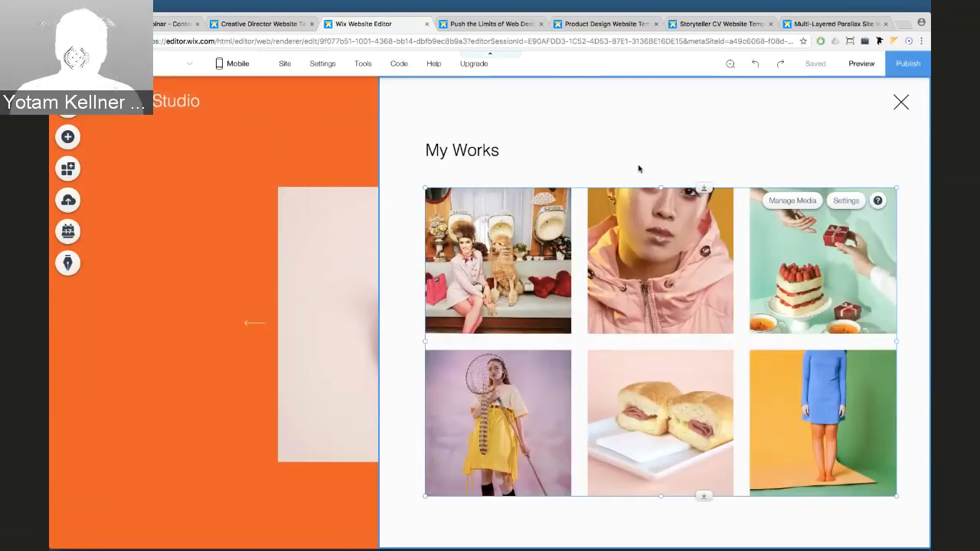
click(858, 66)
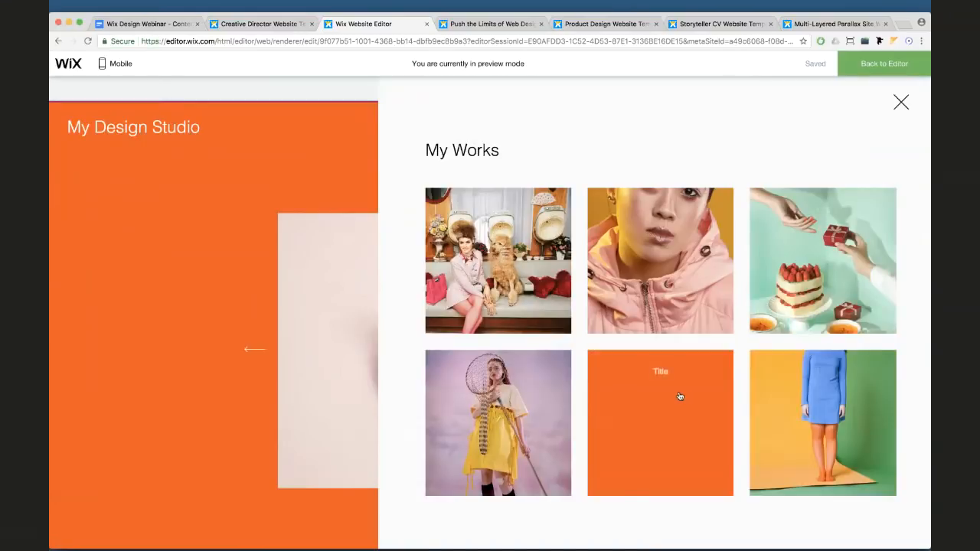
click(884, 66)
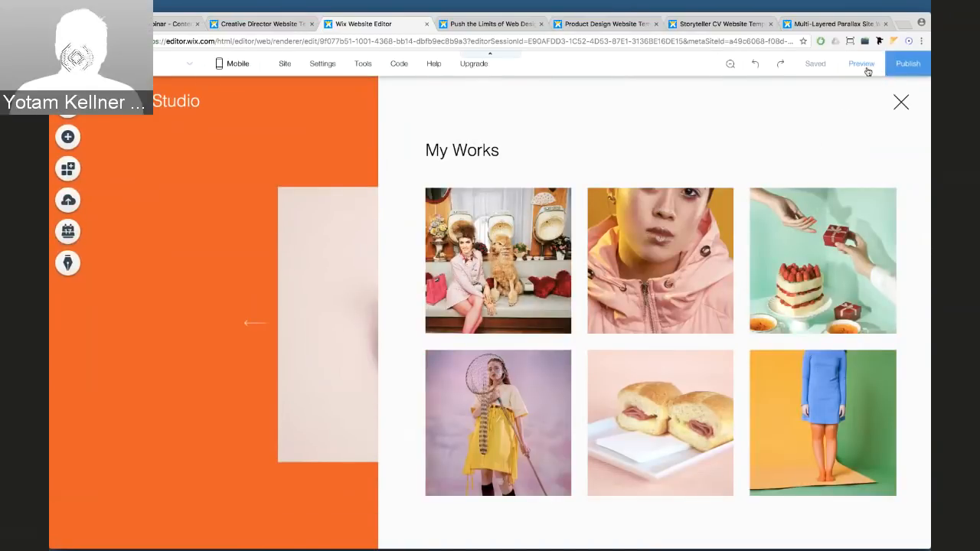
Open the Works lightbox settings from the Lightboxes list, then close them
click(73, 106)
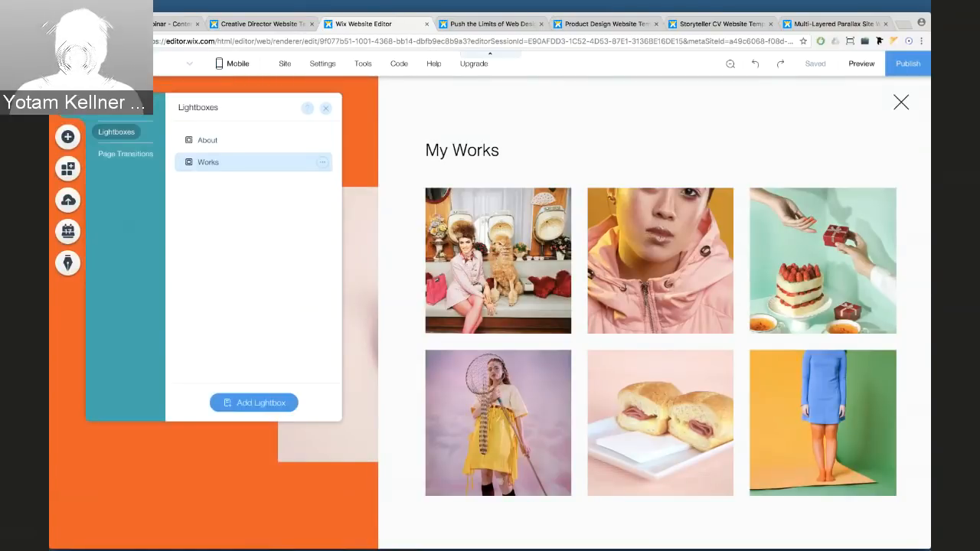
click(322, 161)
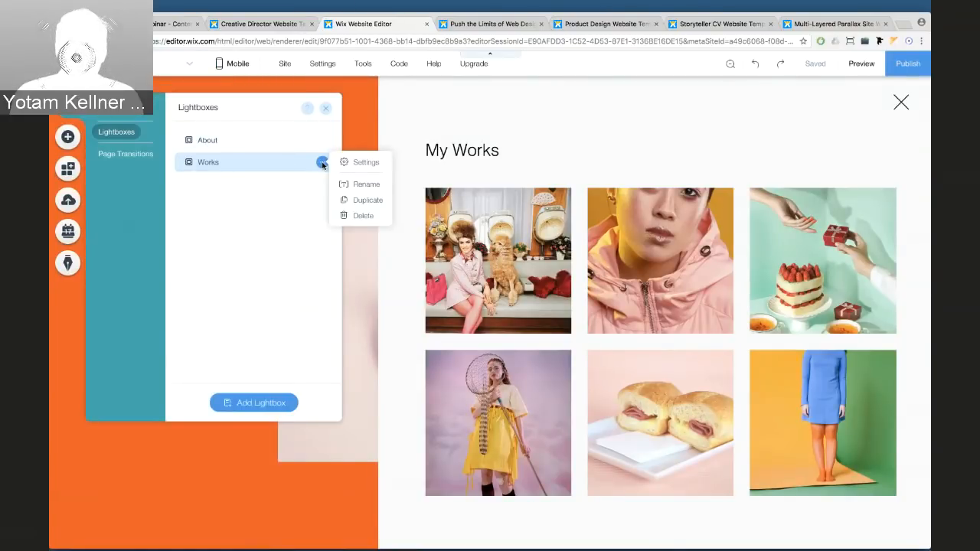
click(364, 162)
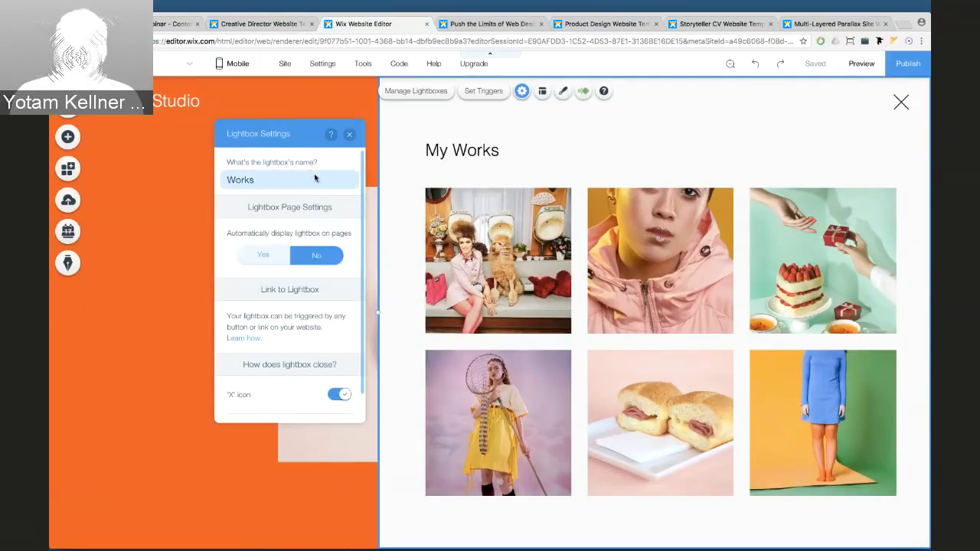
click(349, 135)
Switch to the Site Menu page list and open New Page for editing
click(69, 105)
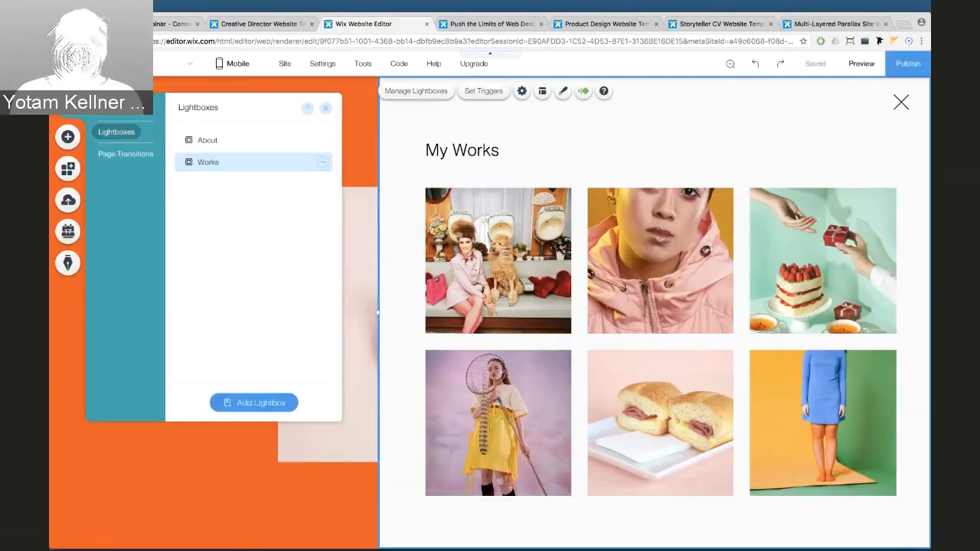
click(117, 111)
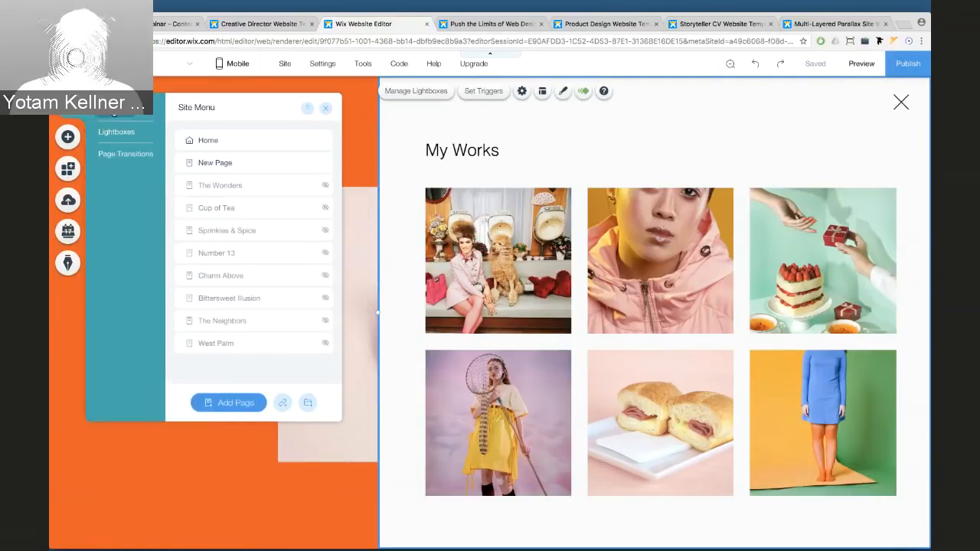
click(235, 163)
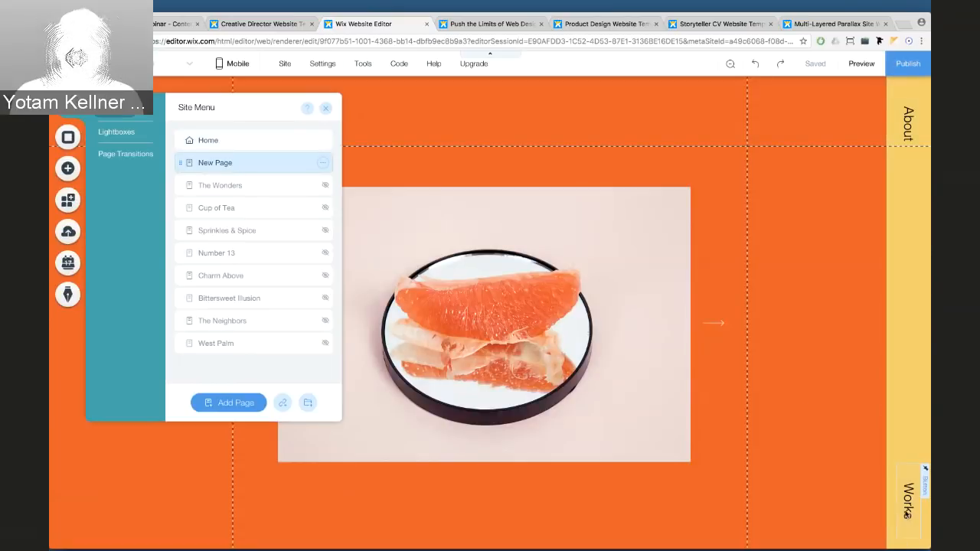
Link the sidebar Works text to the Works lightbox, then open it from preview
click(907, 513)
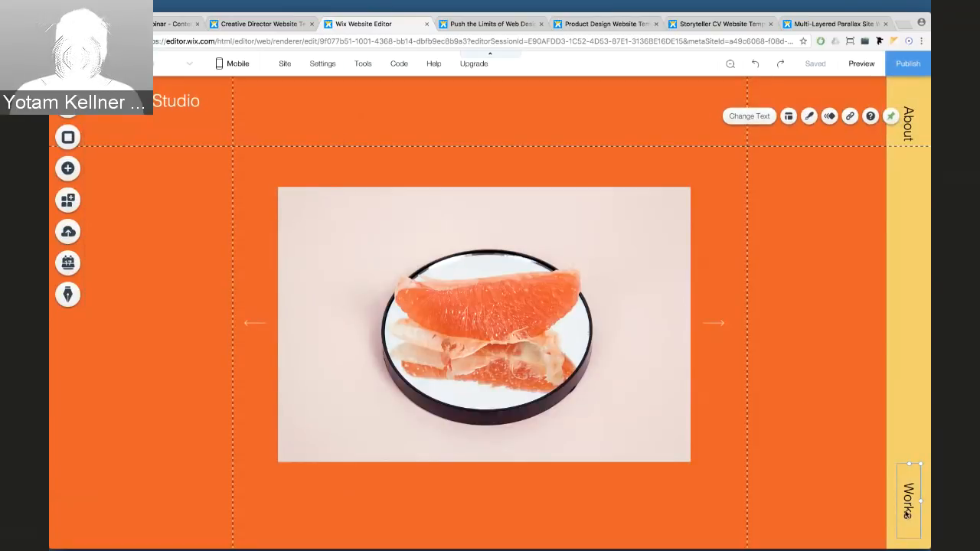
click(850, 116)
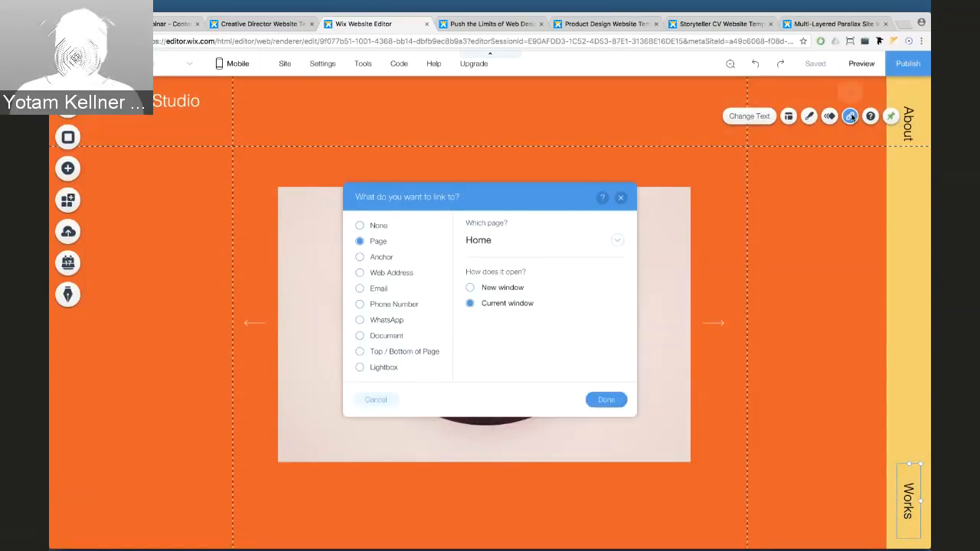
click(396, 368)
click(496, 242)
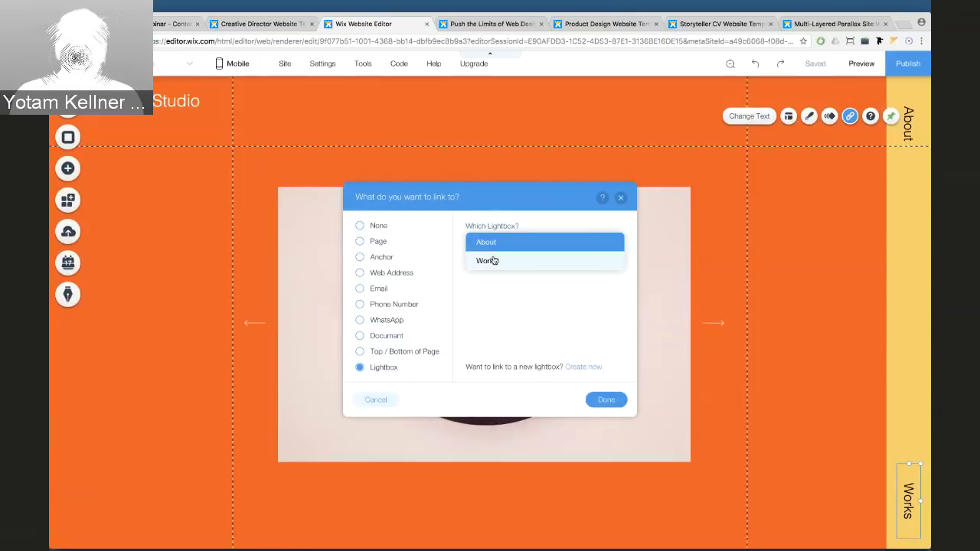
click(490, 260)
click(604, 400)
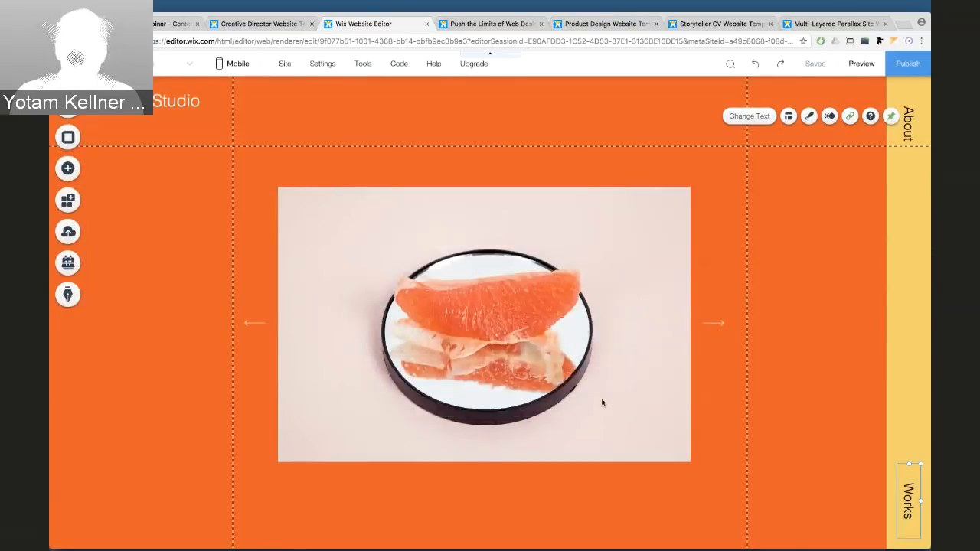
click(857, 63)
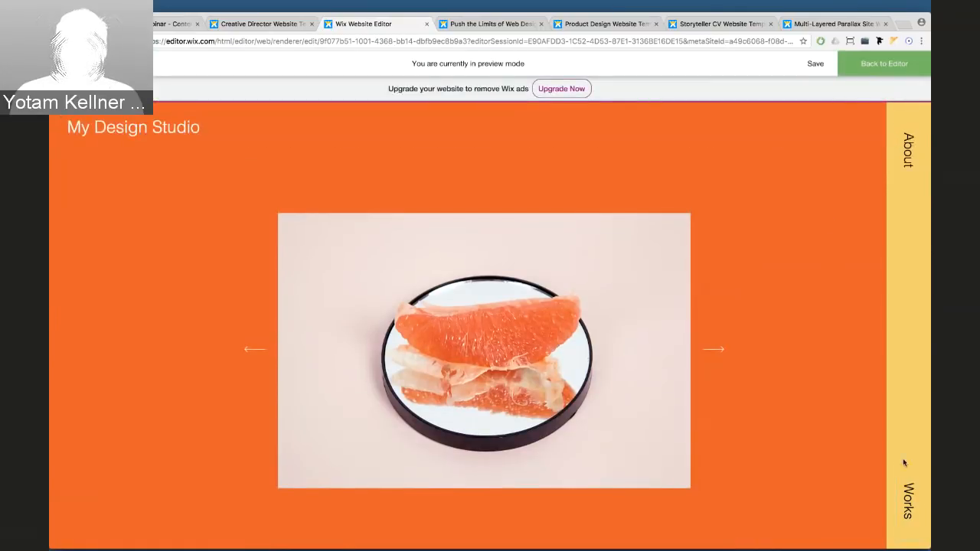
click(905, 495)
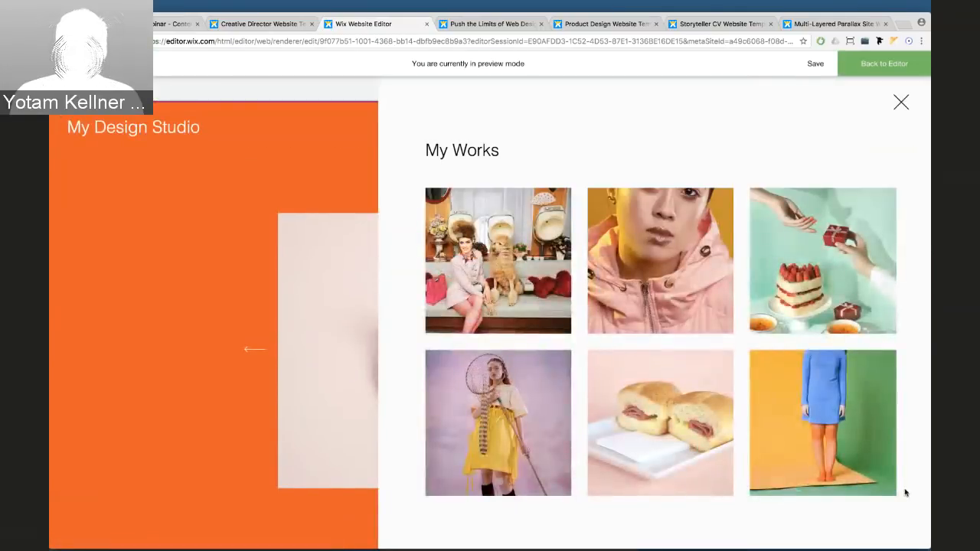
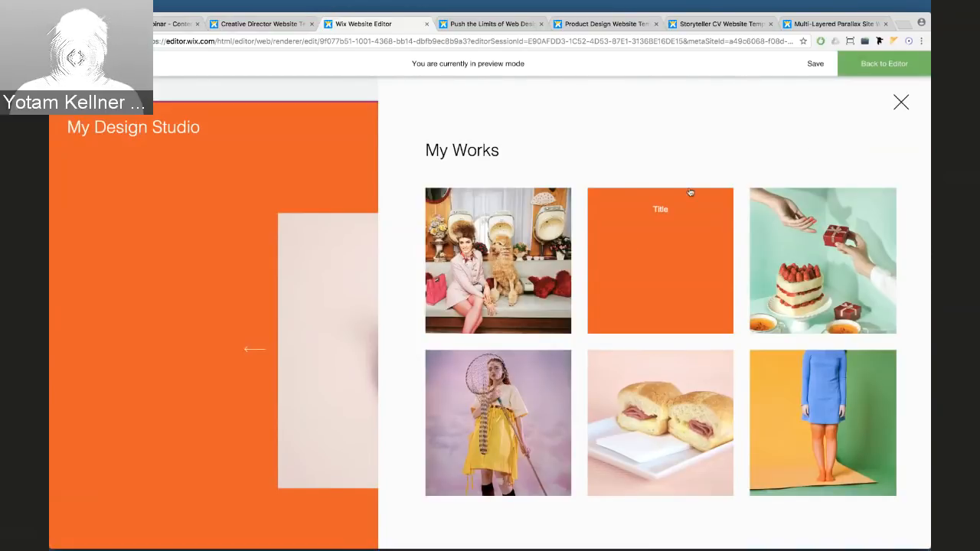
Close the My Works lightbox in preview and return to the editor
click(899, 106)
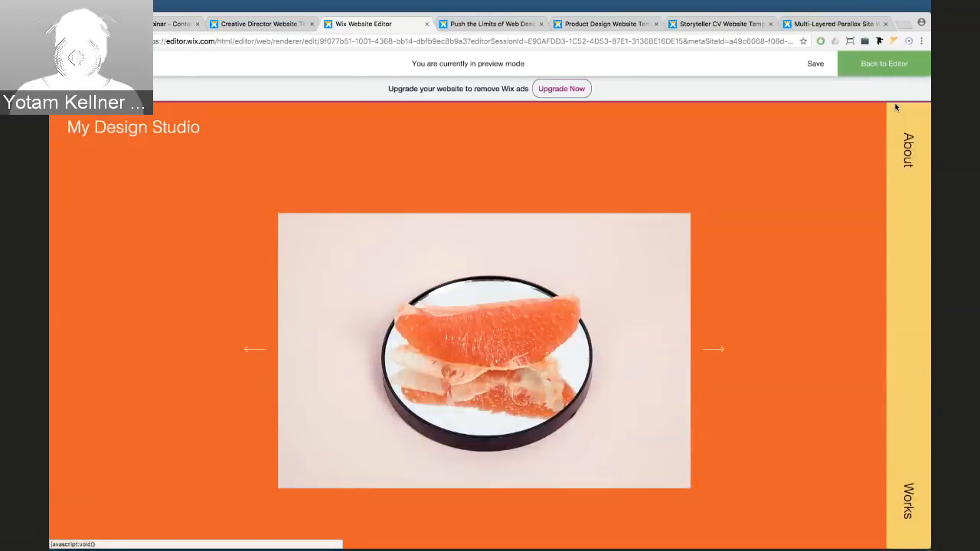
click(886, 65)
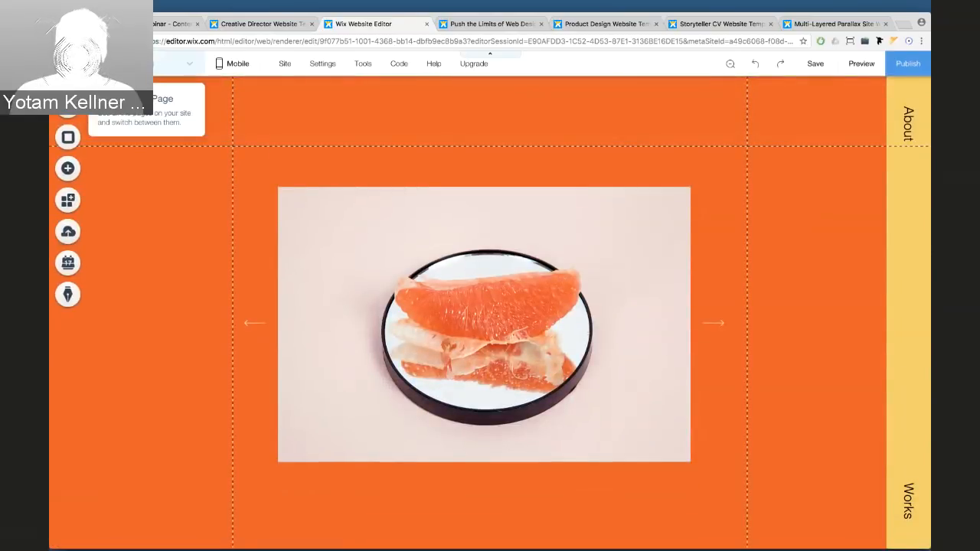
Open the Works lightbox gallery's media organizer and select the first image
click(68, 106)
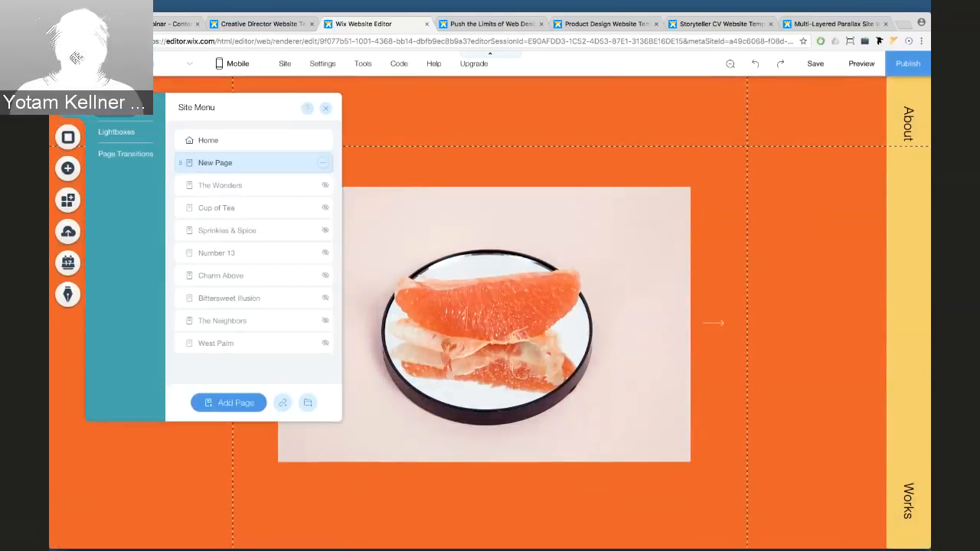
click(117, 134)
click(204, 164)
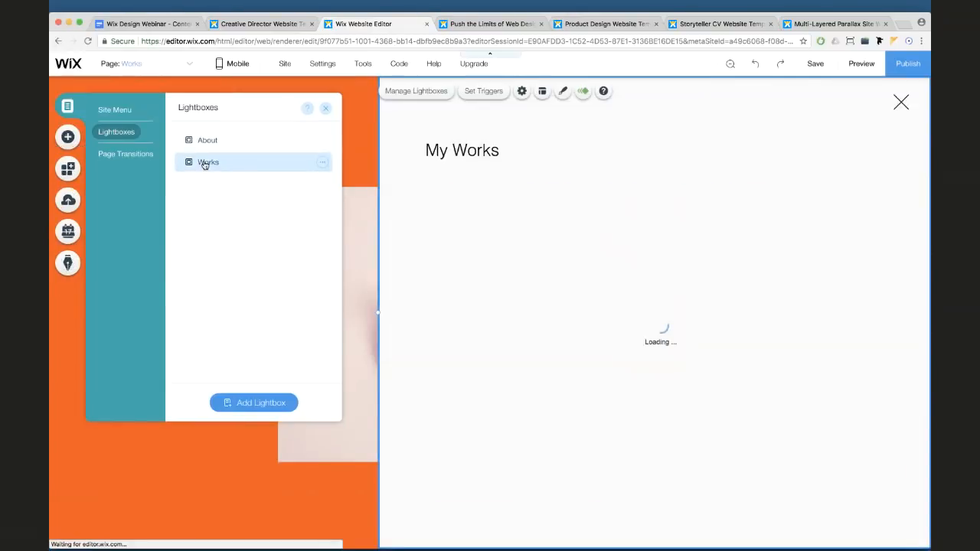
click(470, 210)
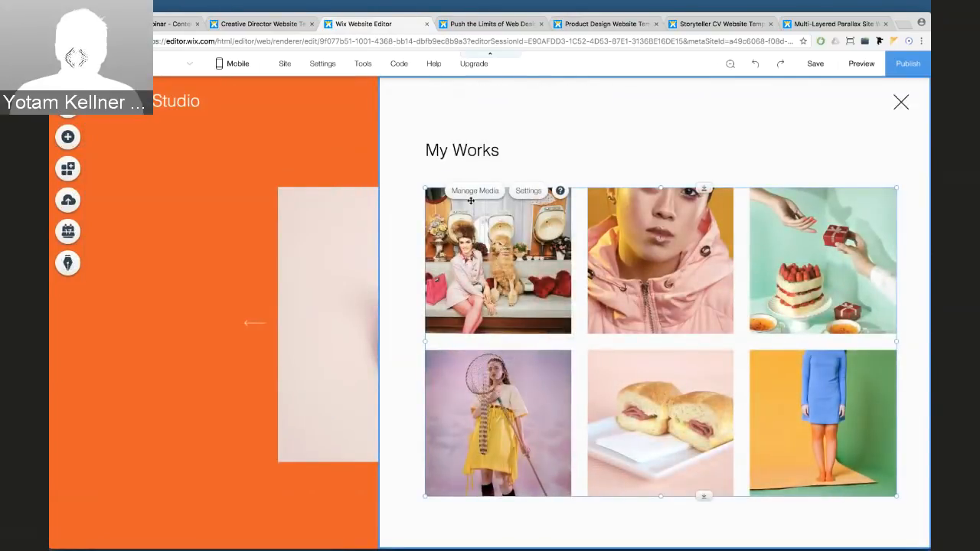
click(472, 190)
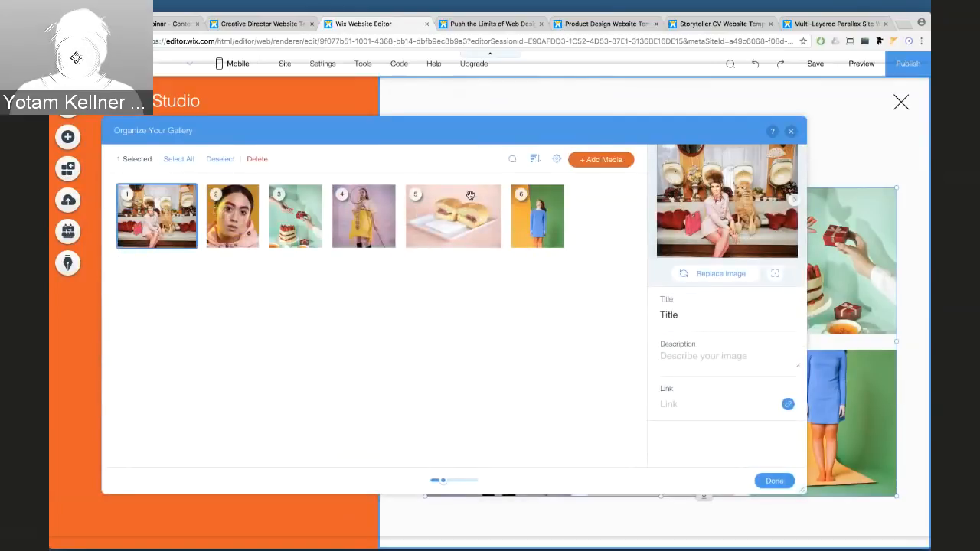
click(252, 201)
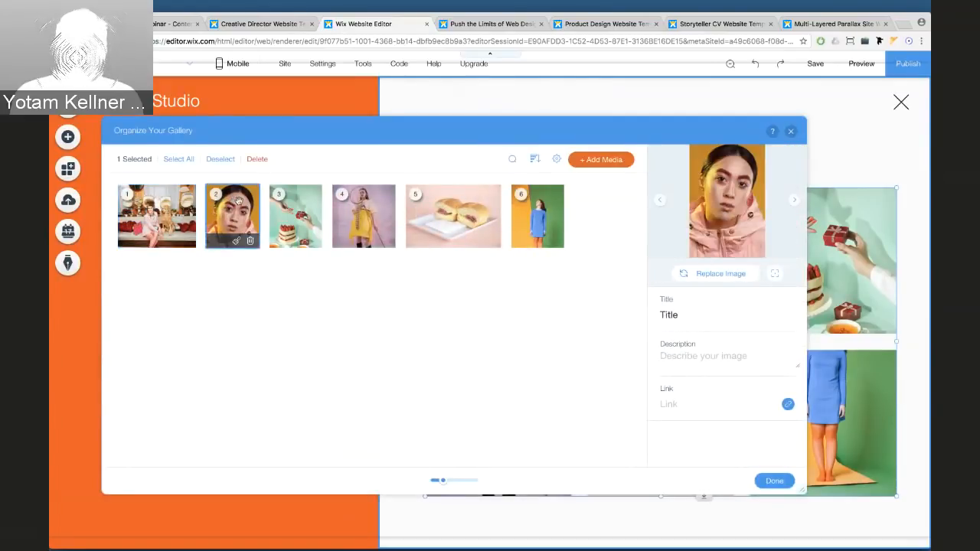
click(362, 214)
click(318, 210)
click(463, 220)
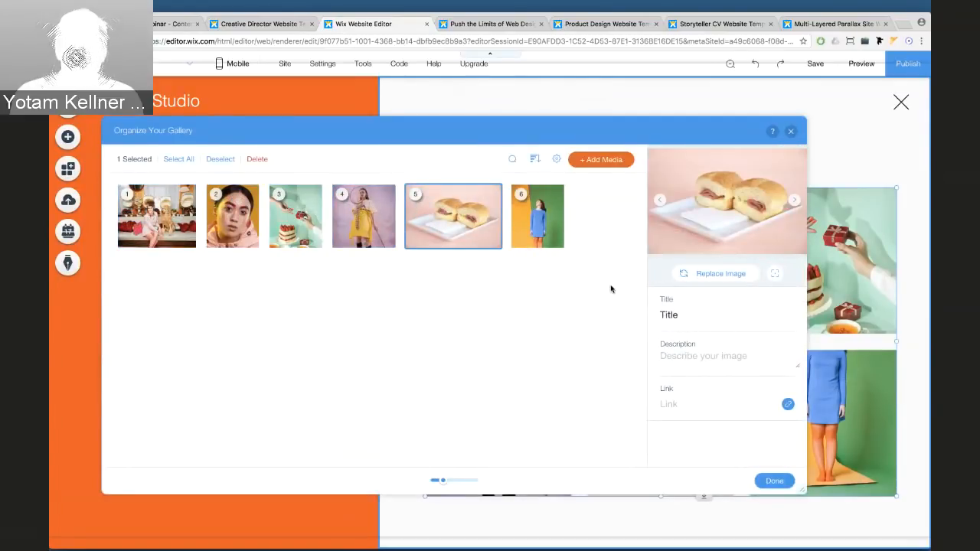
click(178, 207)
Link image 1 to The Wonders and image 2 to Cup of Tea
click(788, 405)
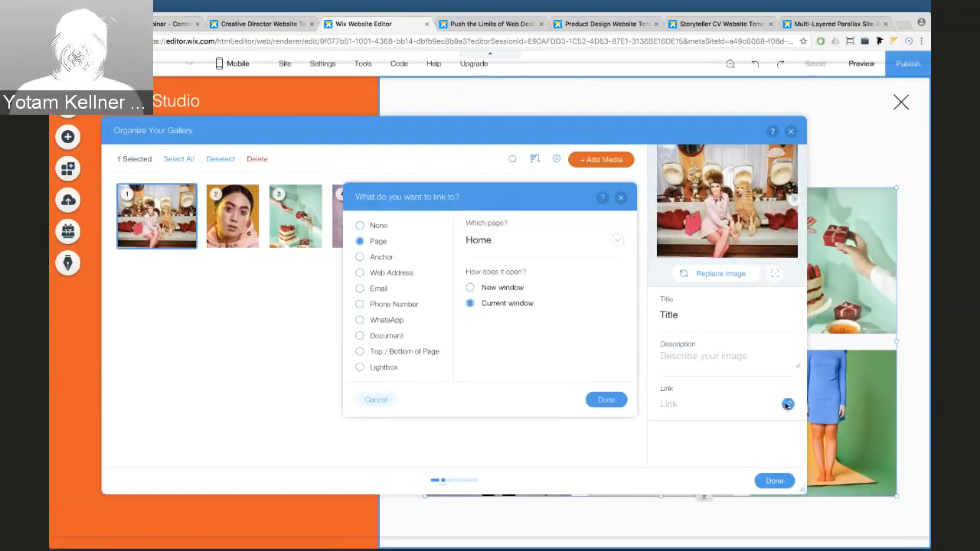
click(496, 243)
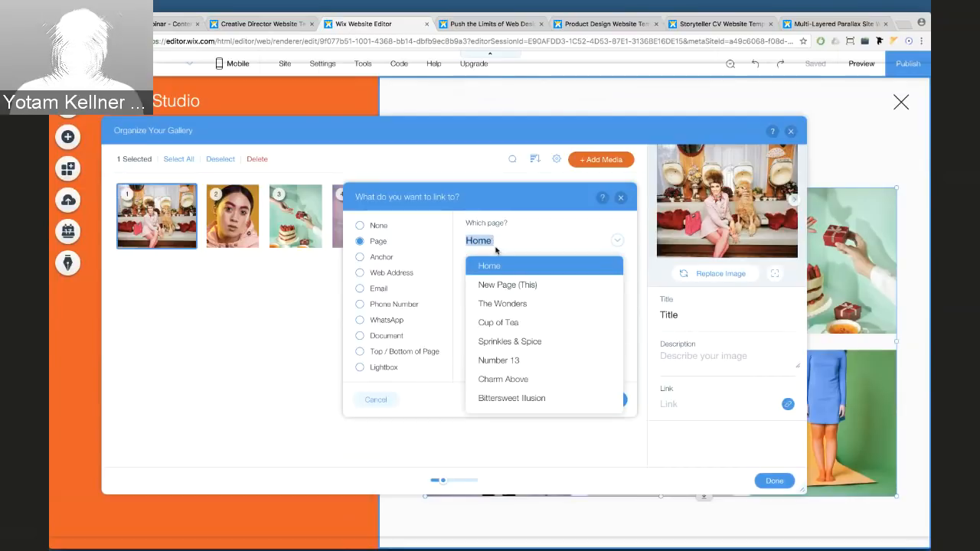
click(501, 304)
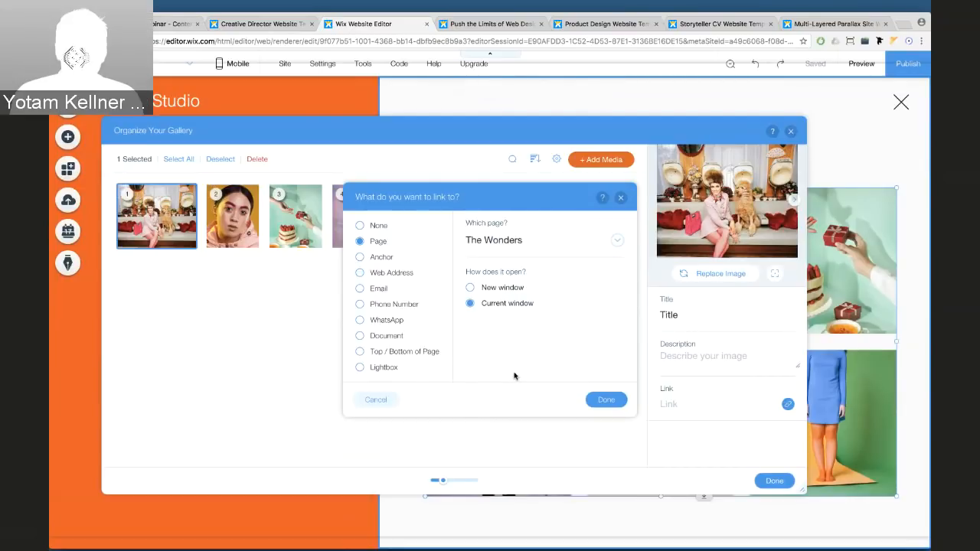
click(604, 399)
click(252, 242)
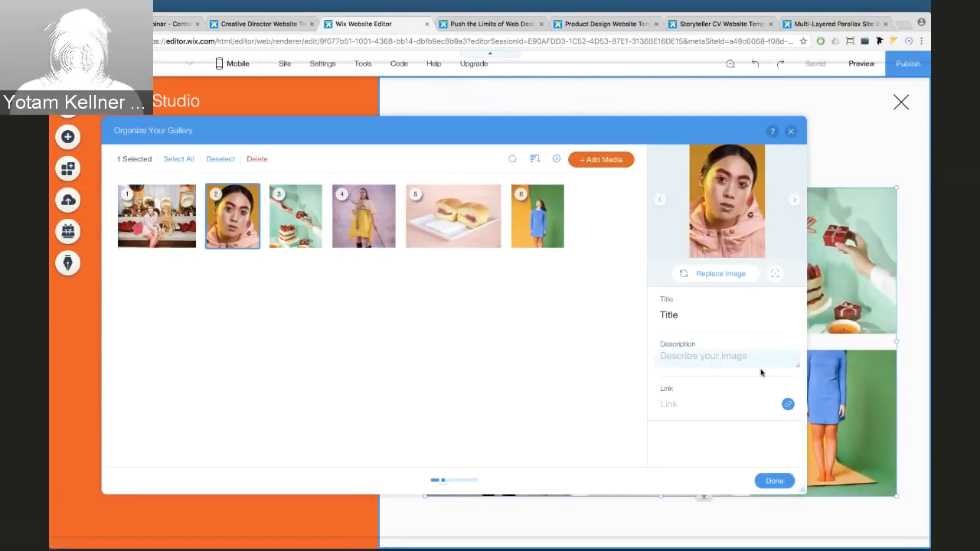
click(788, 403)
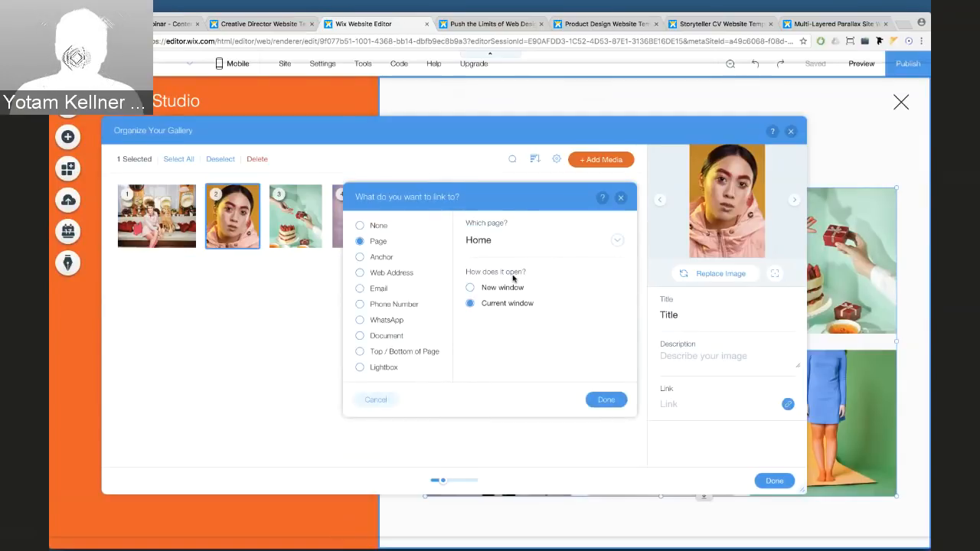
click(498, 251)
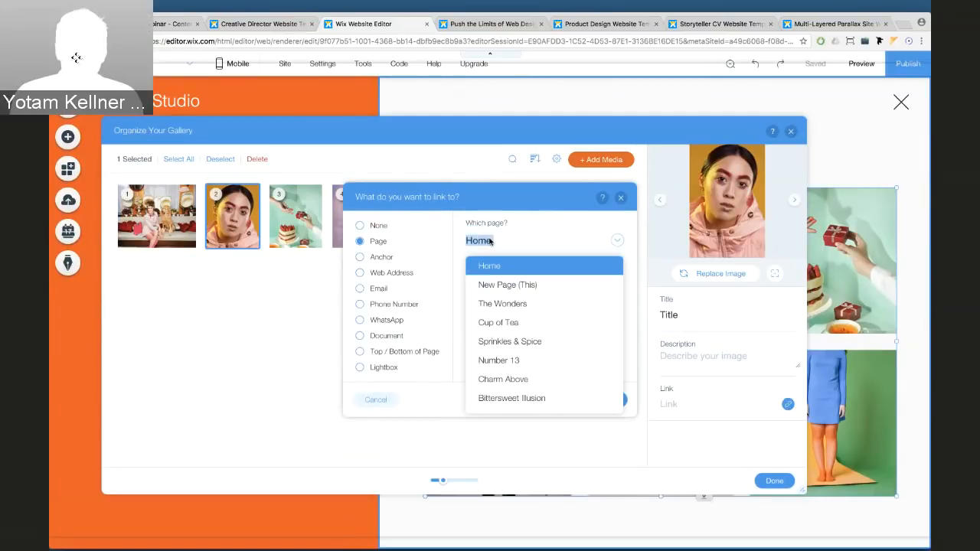
click(502, 322)
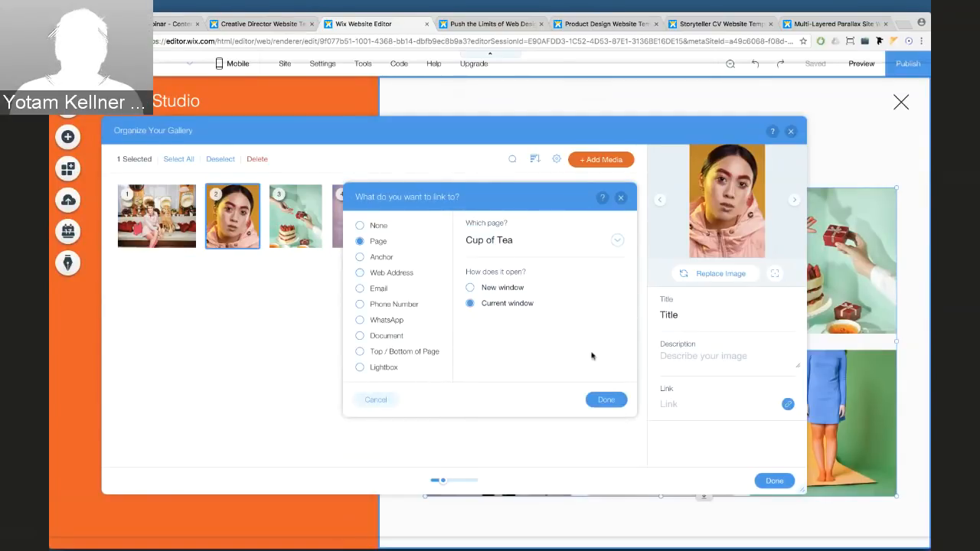
click(606, 400)
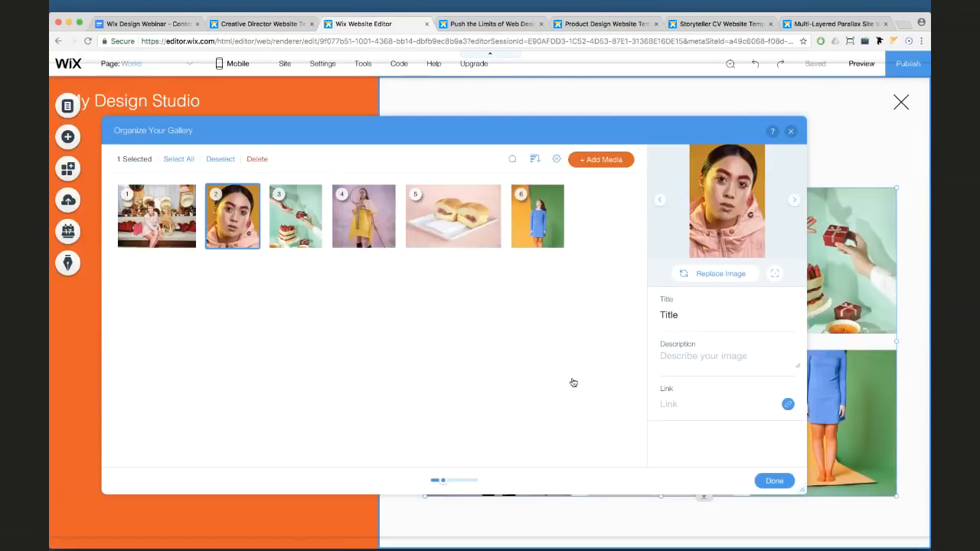
Link image 3 to Sprinkles & Spice and finish organizing the gallery
click(306, 212)
click(788, 404)
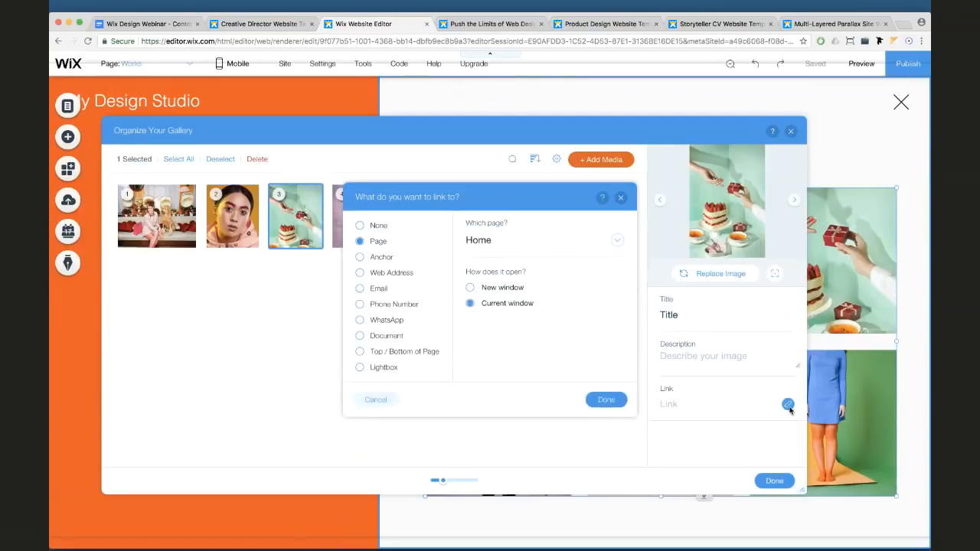
click(478, 242)
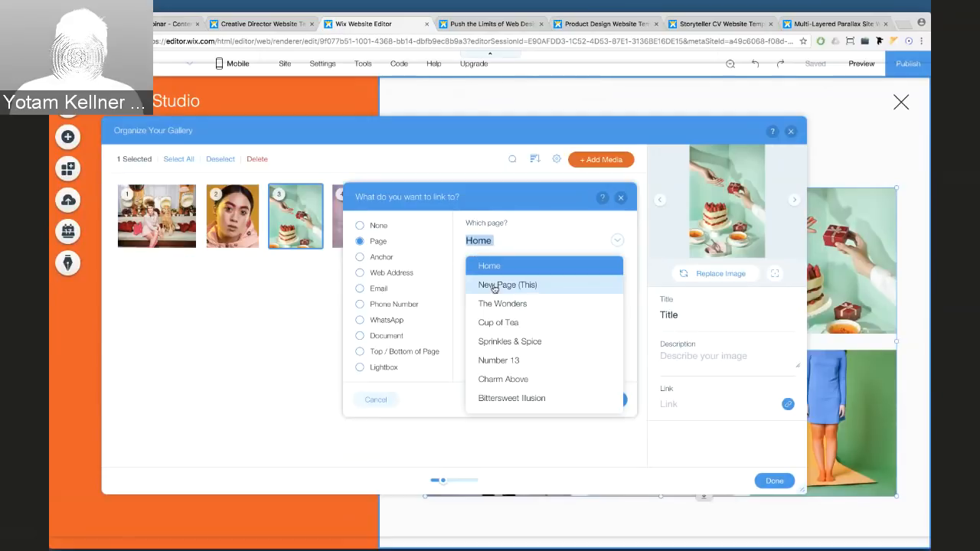
click(506, 344)
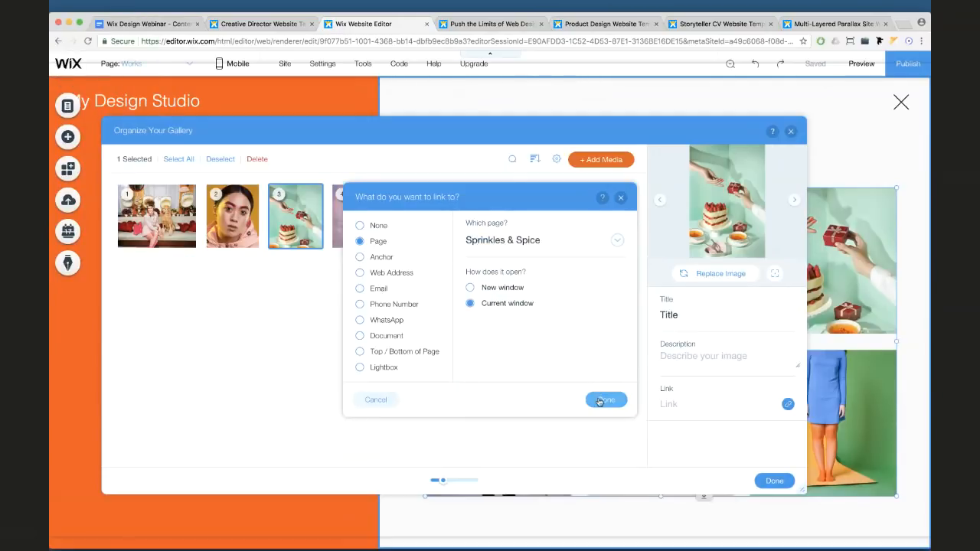
click(605, 399)
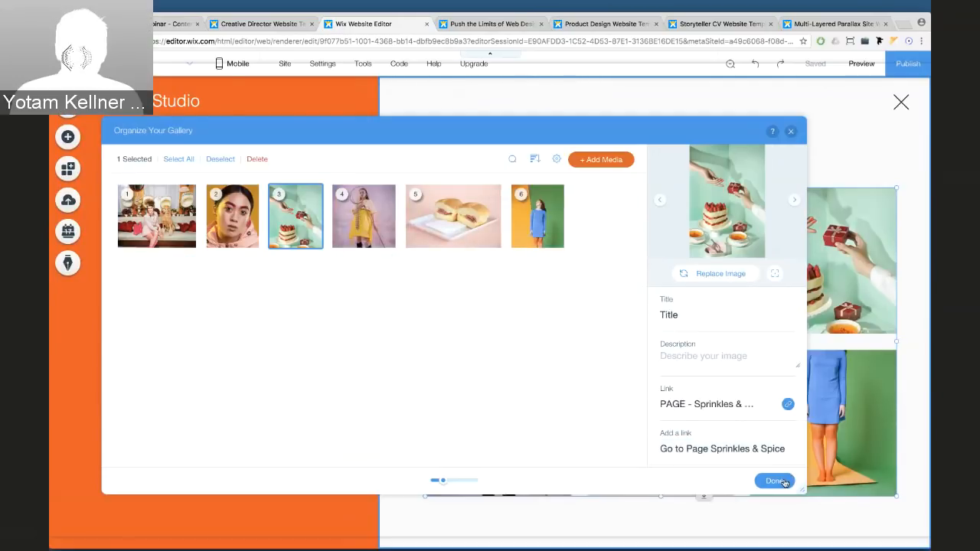
click(775, 481)
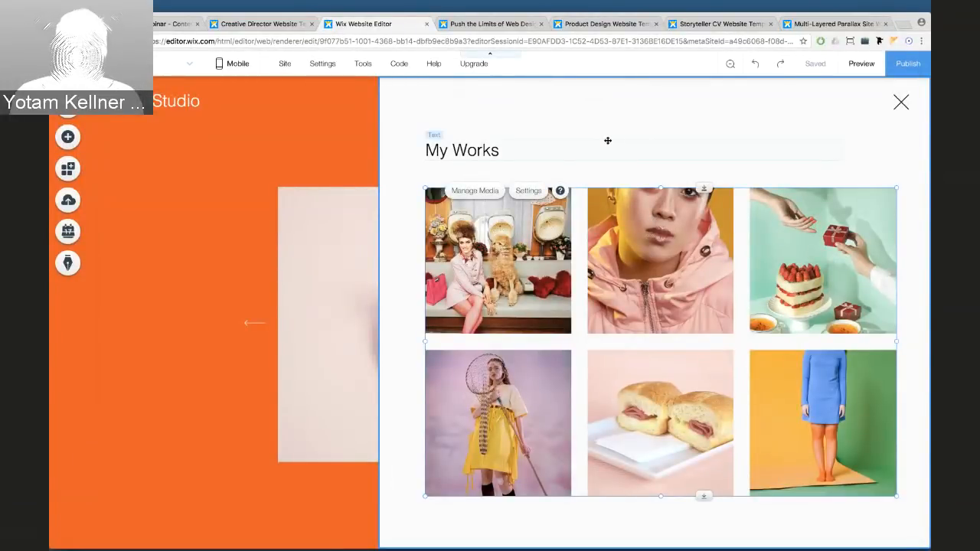
Keep the gallery's 'When clicking on an item' option set to Open in Expand
click(527, 195)
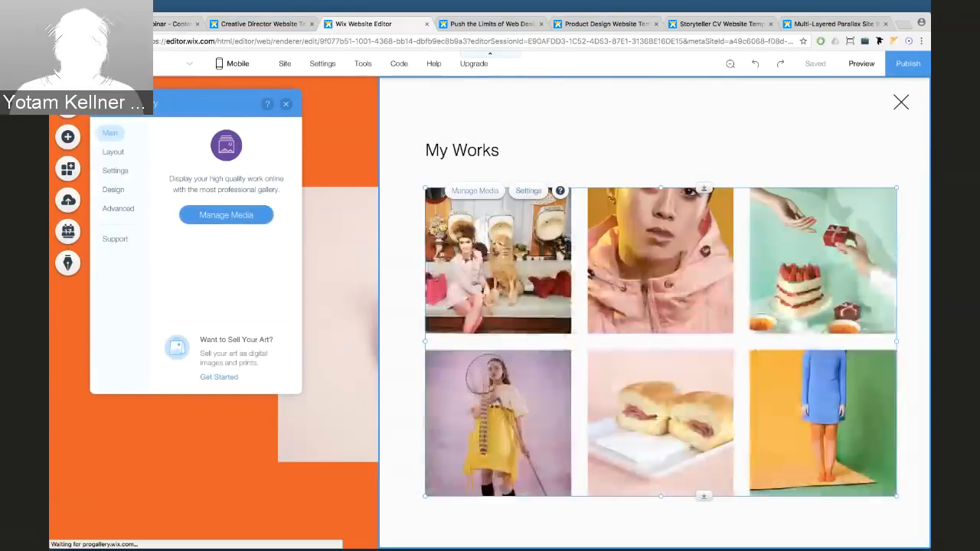
click(111, 171)
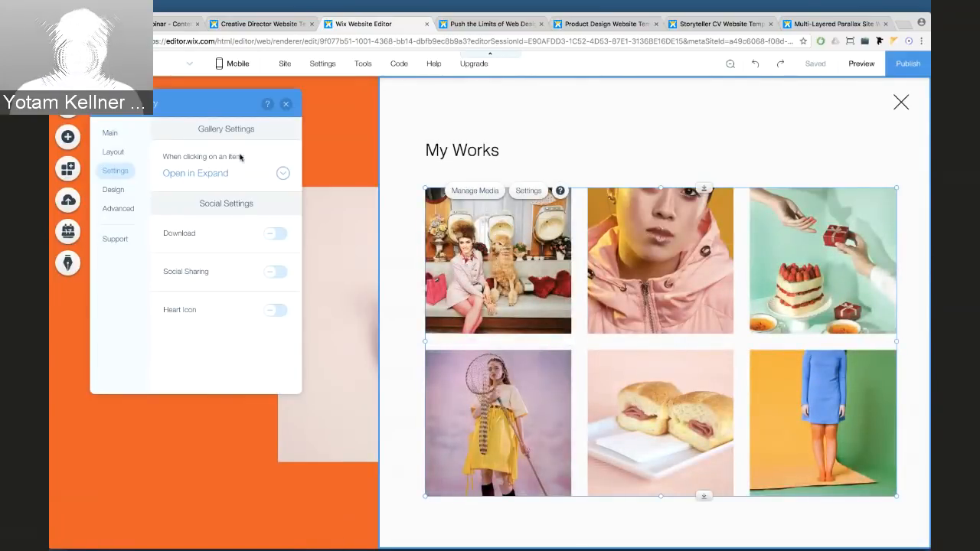
click(191, 173)
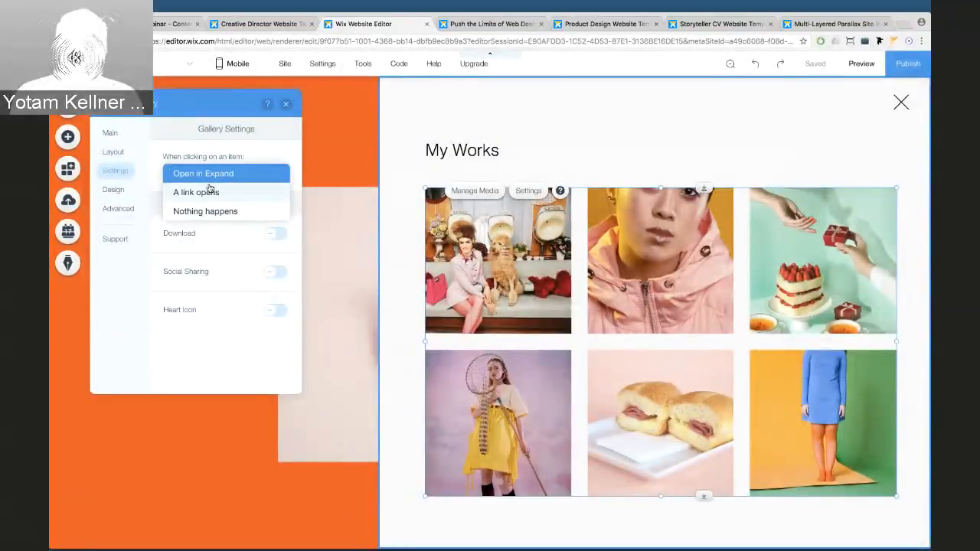
click(232, 174)
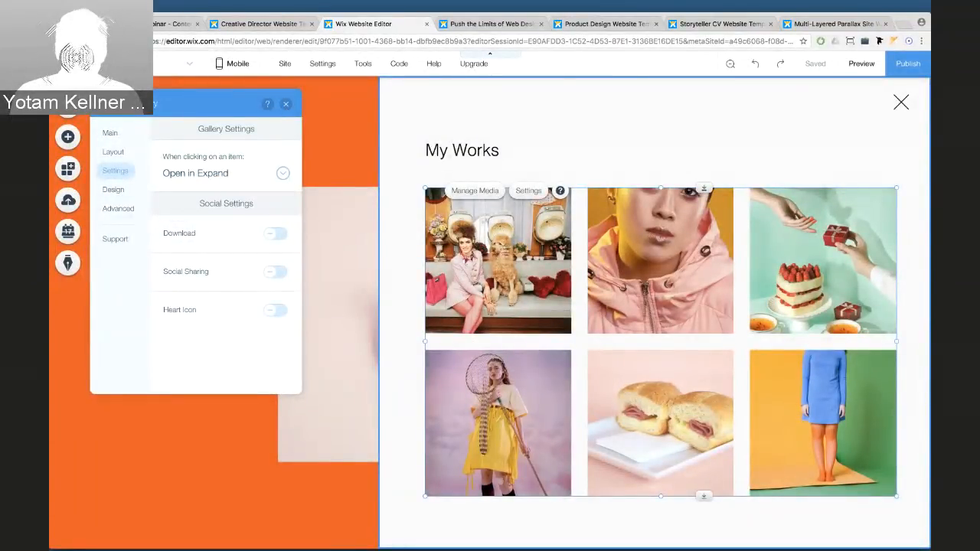
Preview the site, open and close a gallery image, then return to editing
click(860, 65)
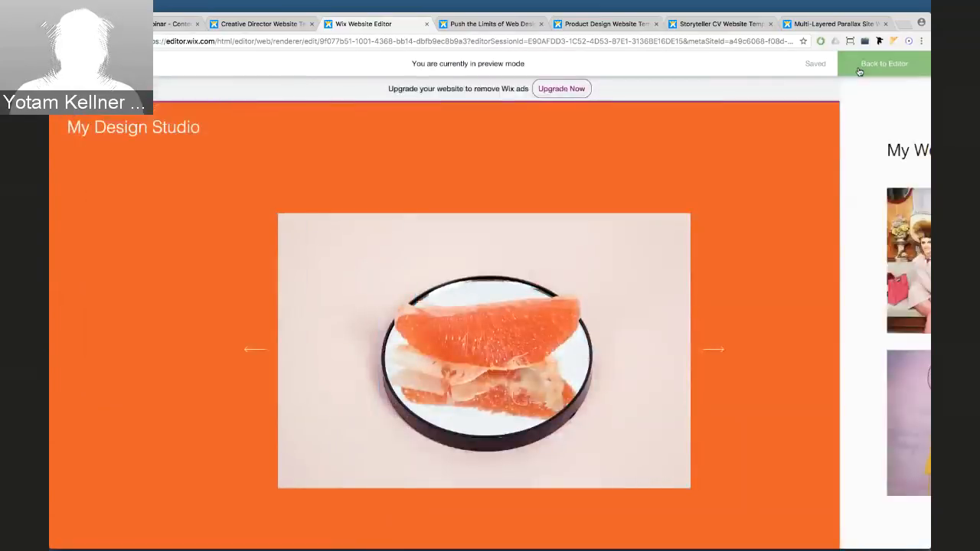
click(527, 244)
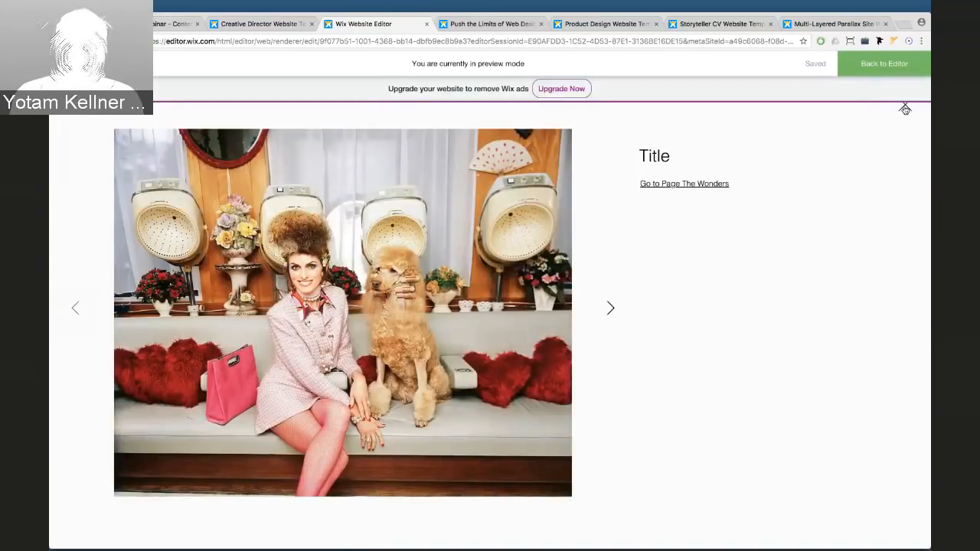
click(905, 109)
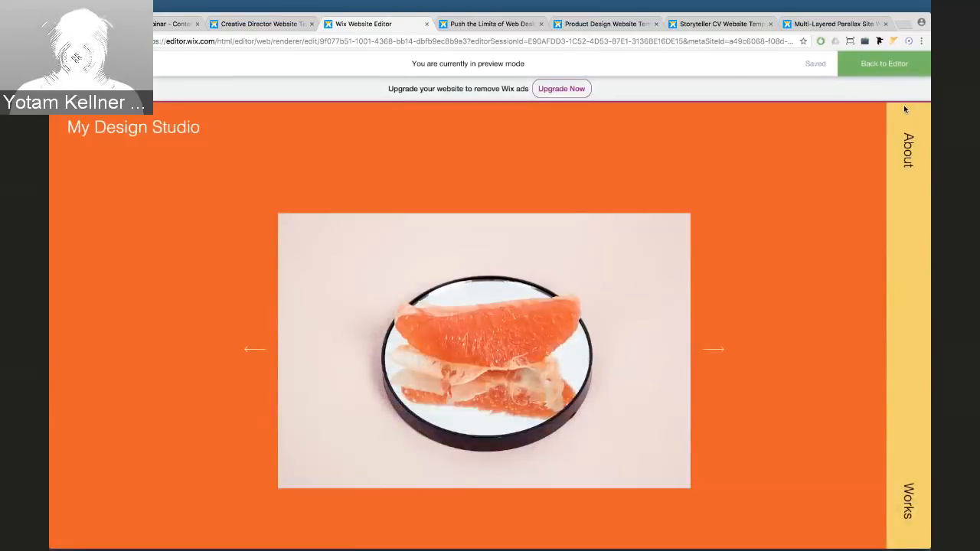
click(884, 66)
In the Works lightbox, set gallery item clicks to 'A link opens'
click(68, 105)
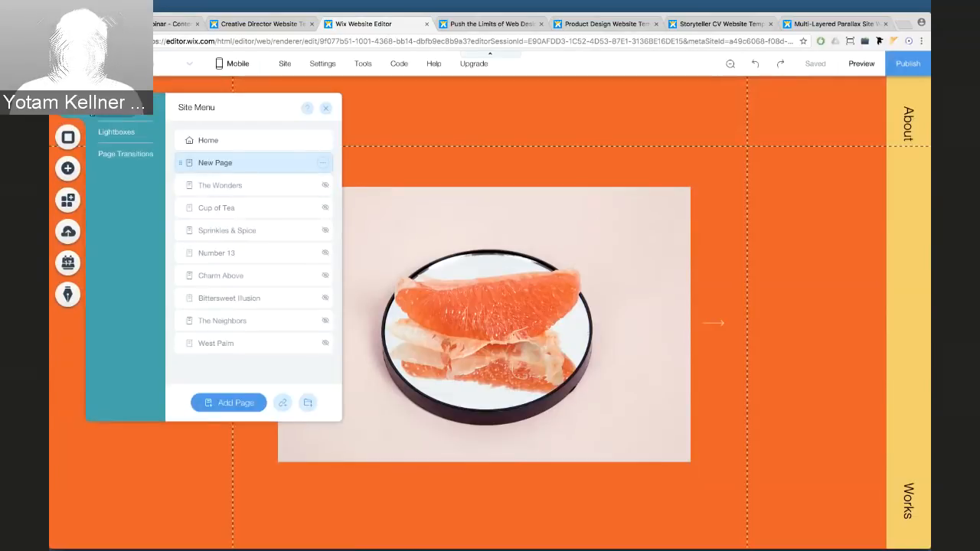
click(115, 132)
click(208, 163)
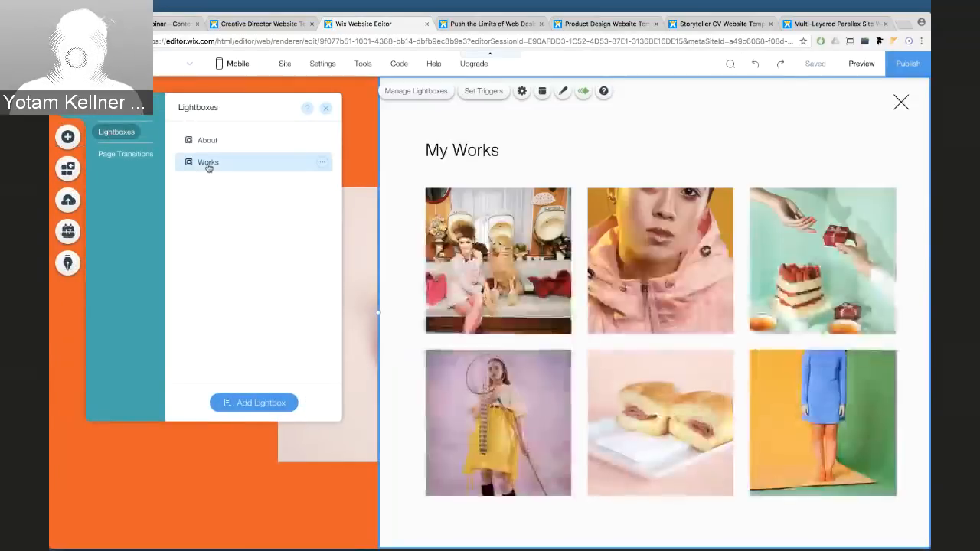
click(476, 203)
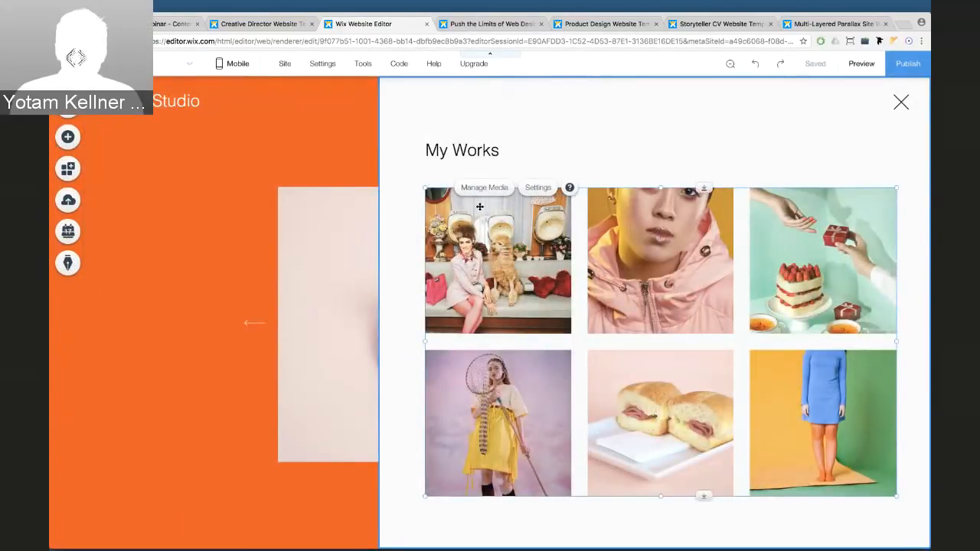
click(530, 193)
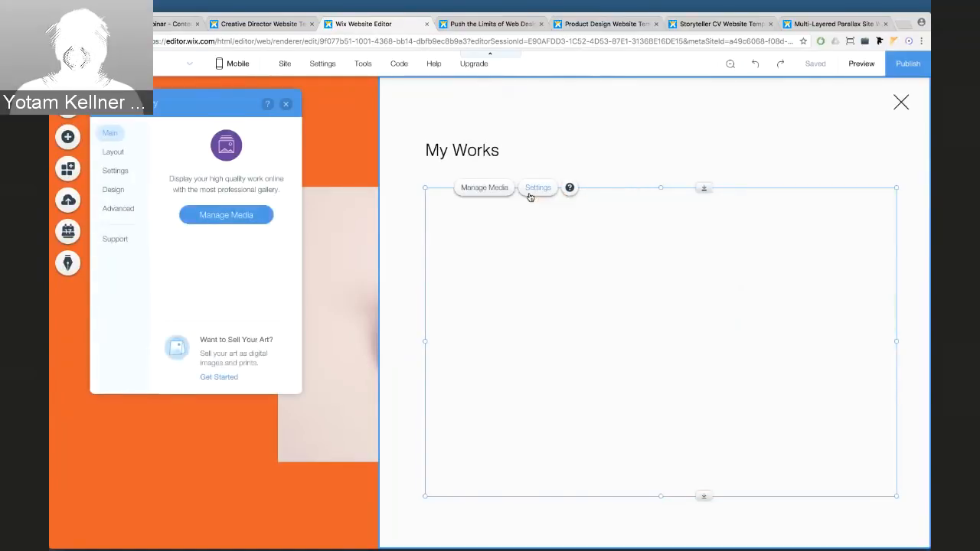
click(114, 170)
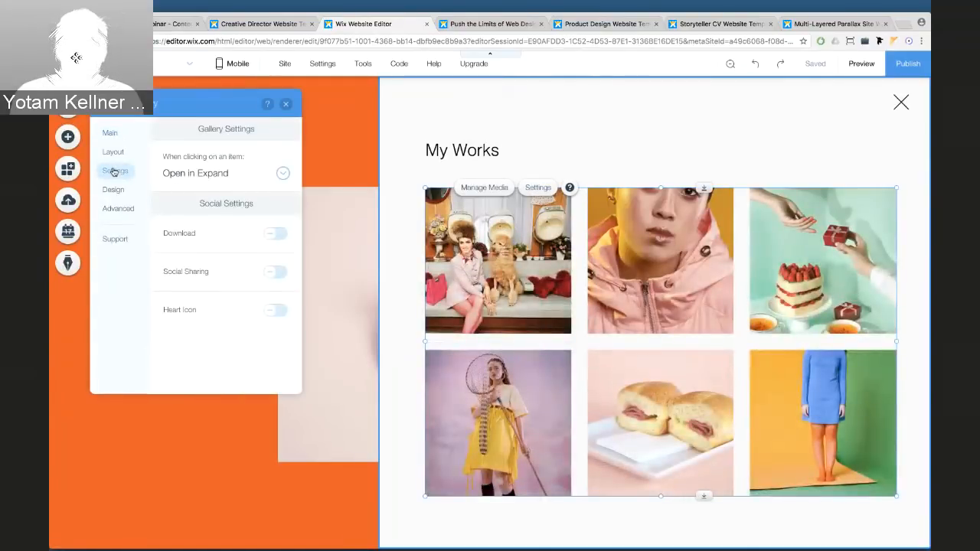
click(187, 175)
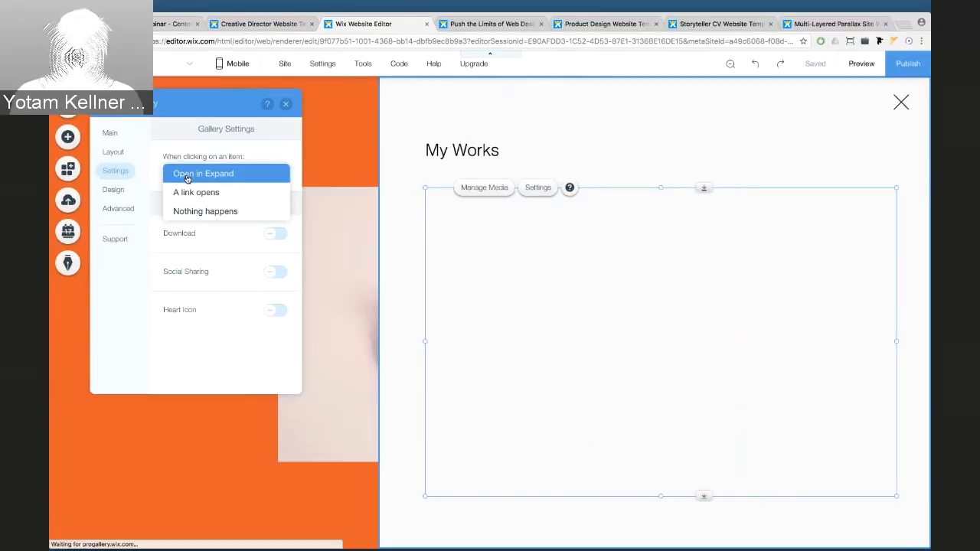
click(186, 193)
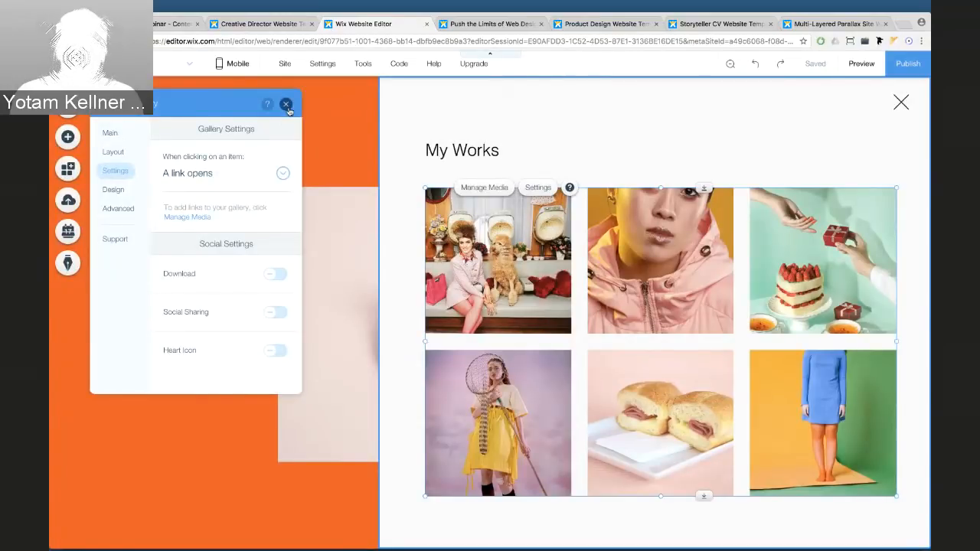
click(286, 105)
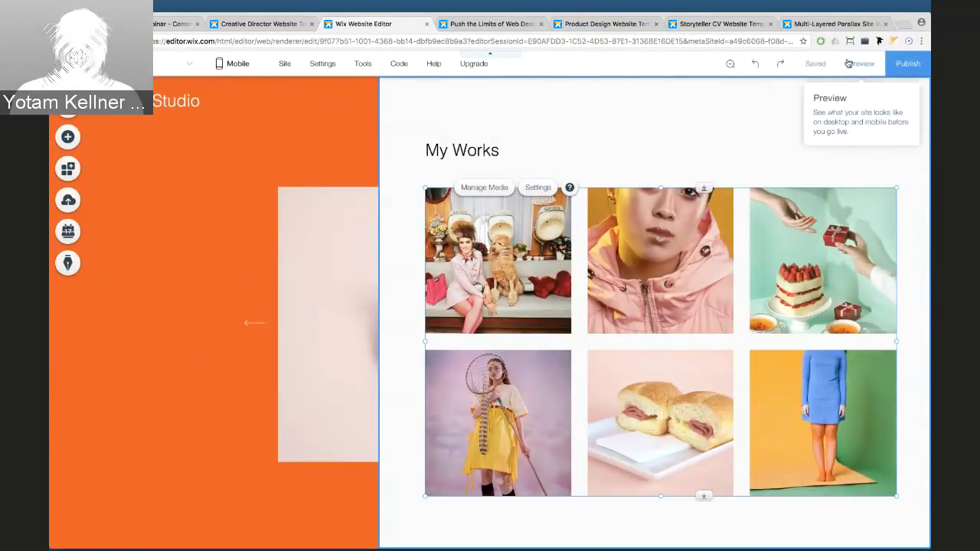
Preview the site, test the first gallery item's link, then return to editing
click(848, 64)
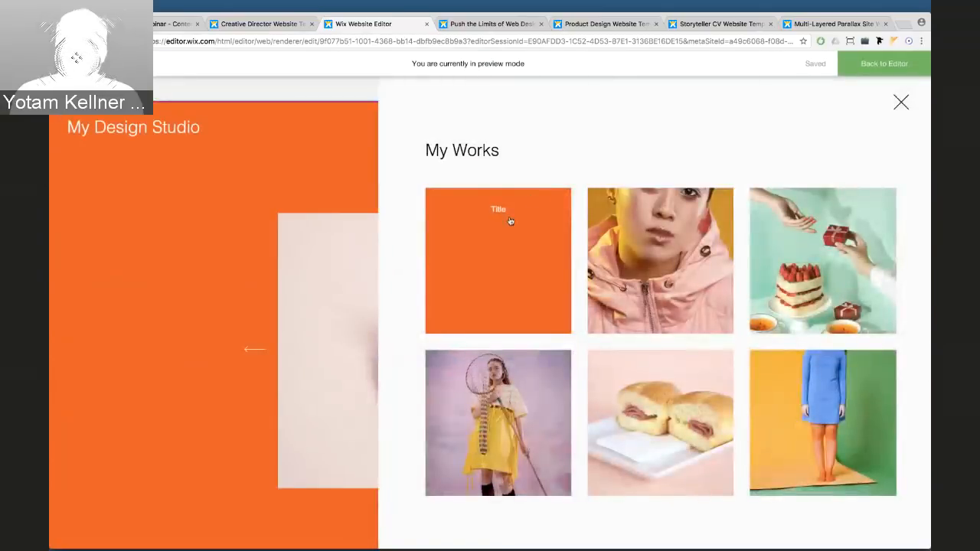
click(510, 221)
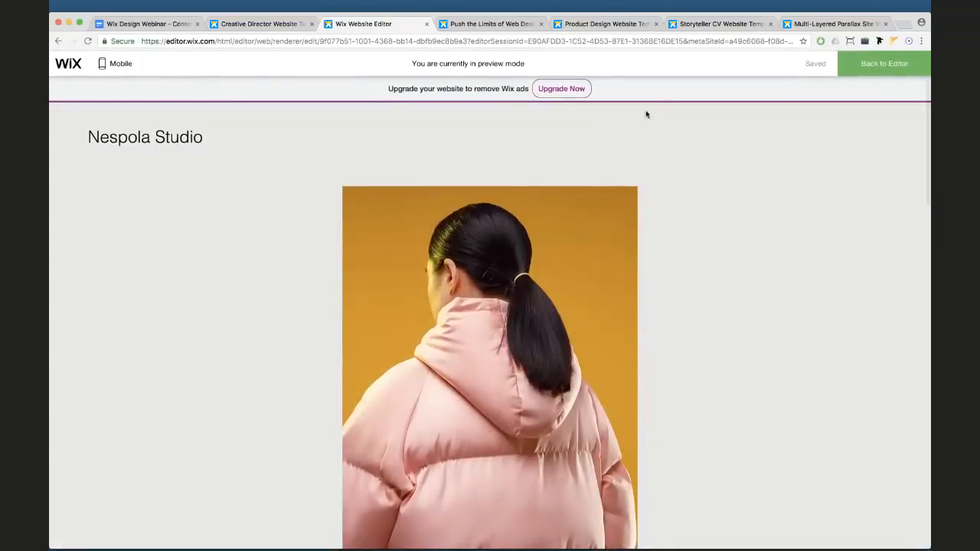
click(852, 71)
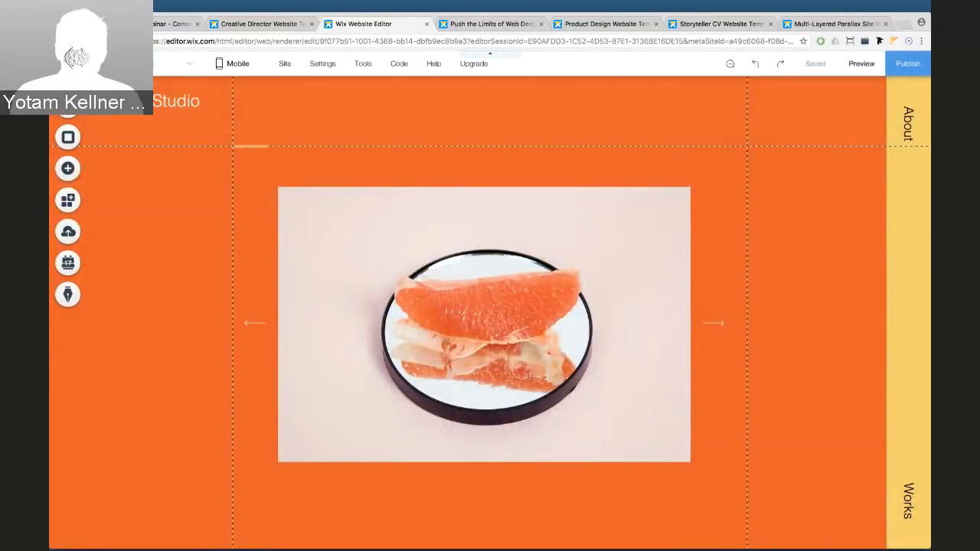
Turn on Show on All Pages for the yellow strip, About and Works buttons
click(888, 96)
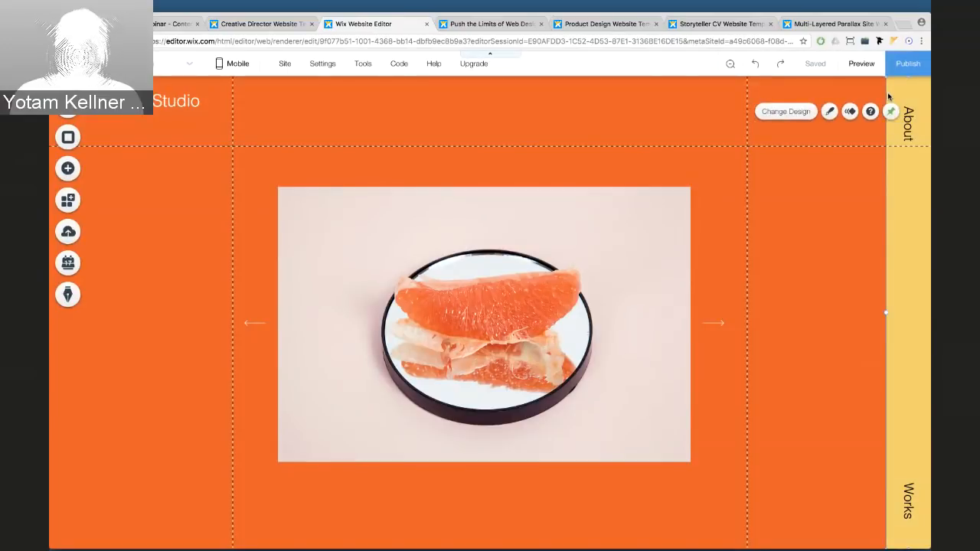
right_click(888, 98)
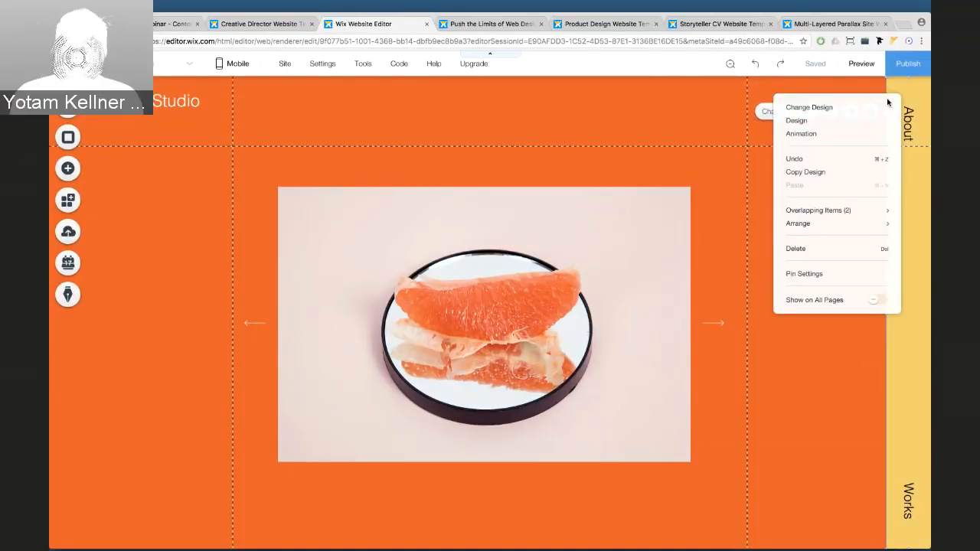
click(879, 300)
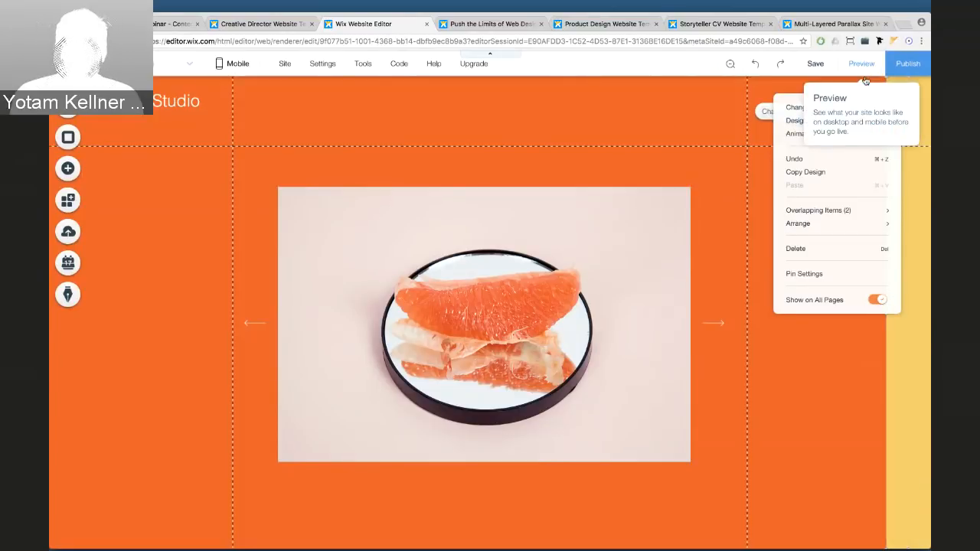
click(738, 122)
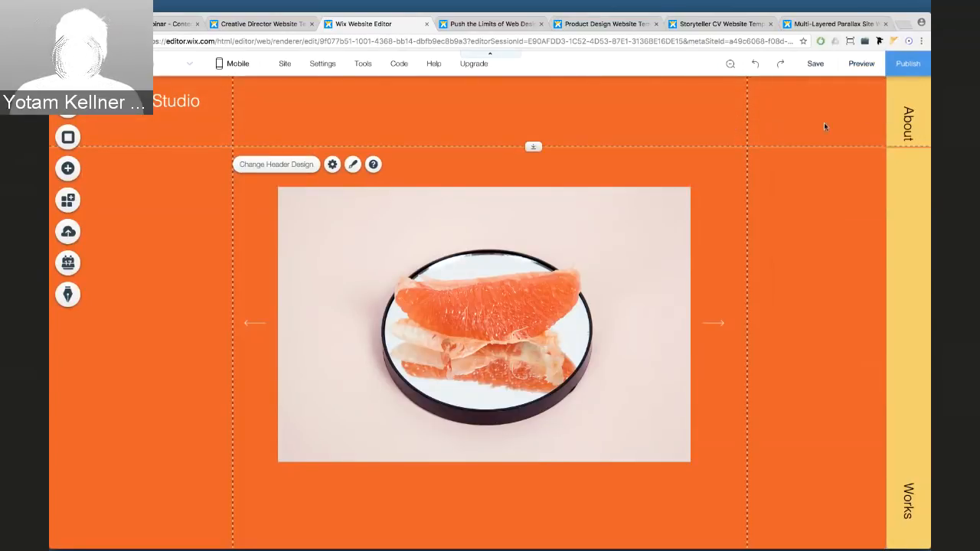
click(908, 123)
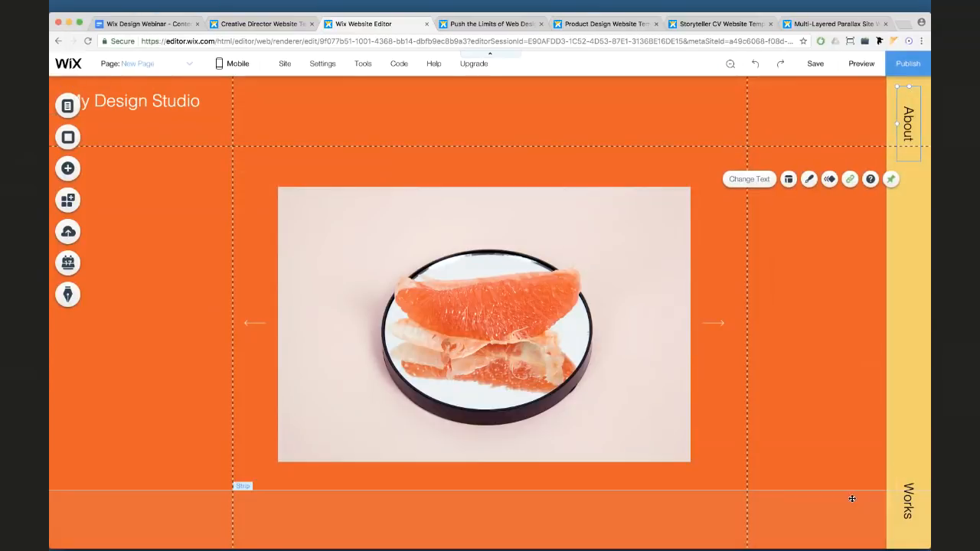
click(909, 494)
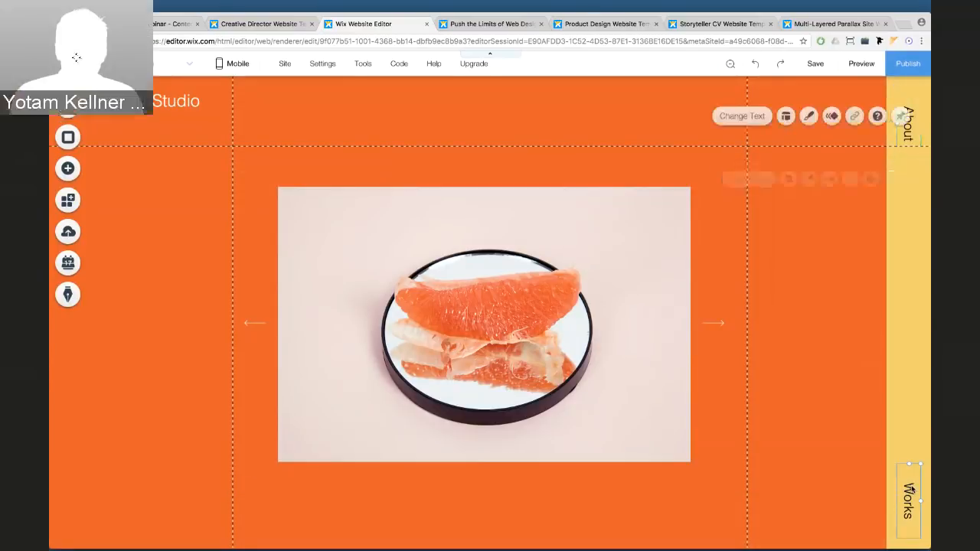
click(908, 141)
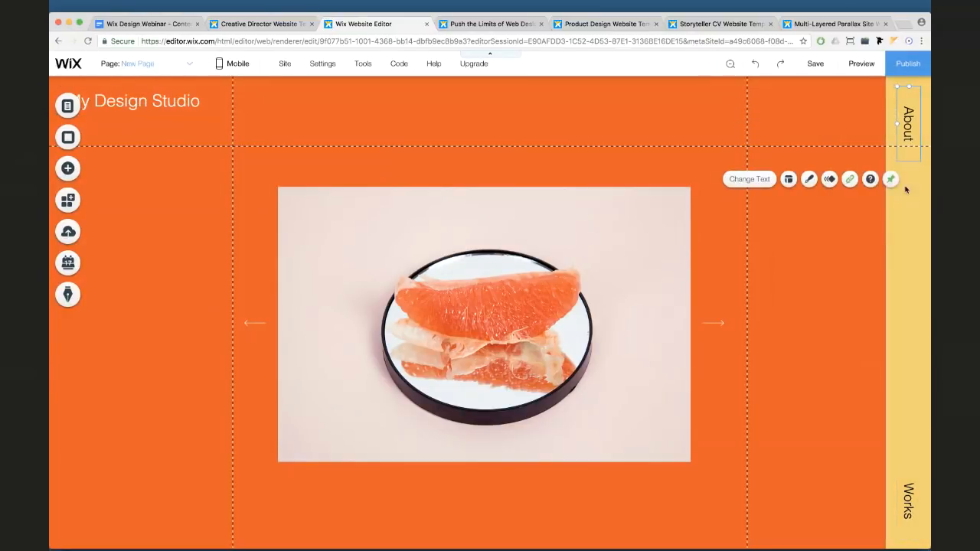
right_click(907, 124)
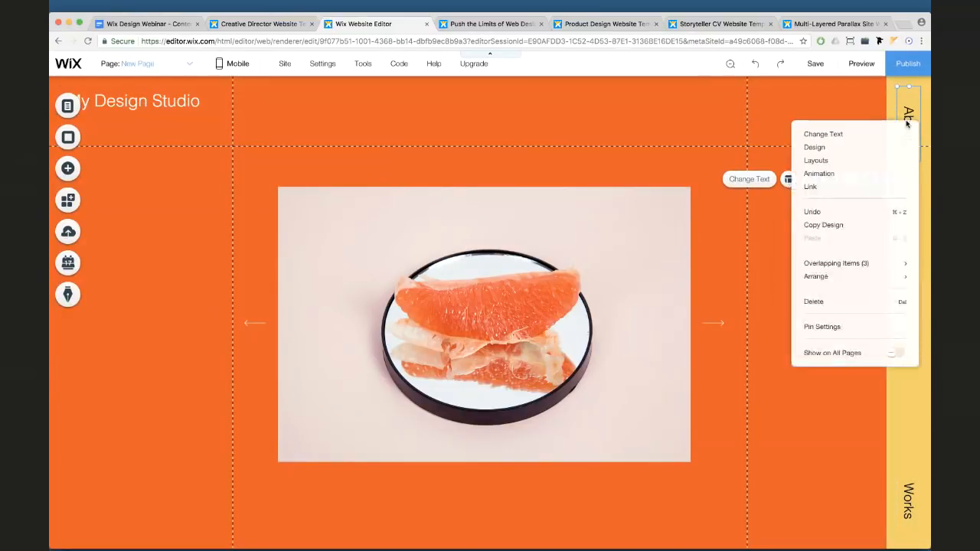
click(896, 352)
right_click(908, 487)
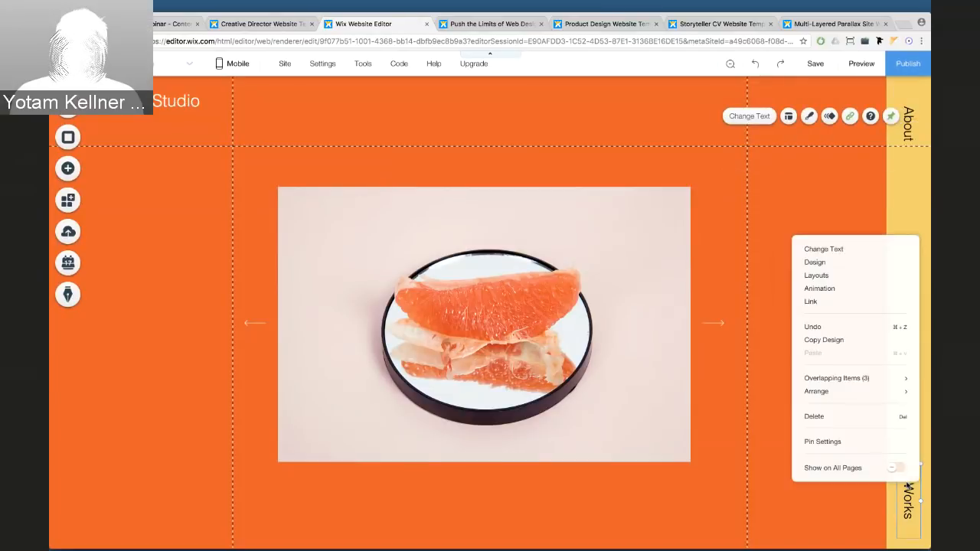
click(895, 467)
Re-apply Show on All Pages to the strip and send it behind the buttons
right_click(922, 217)
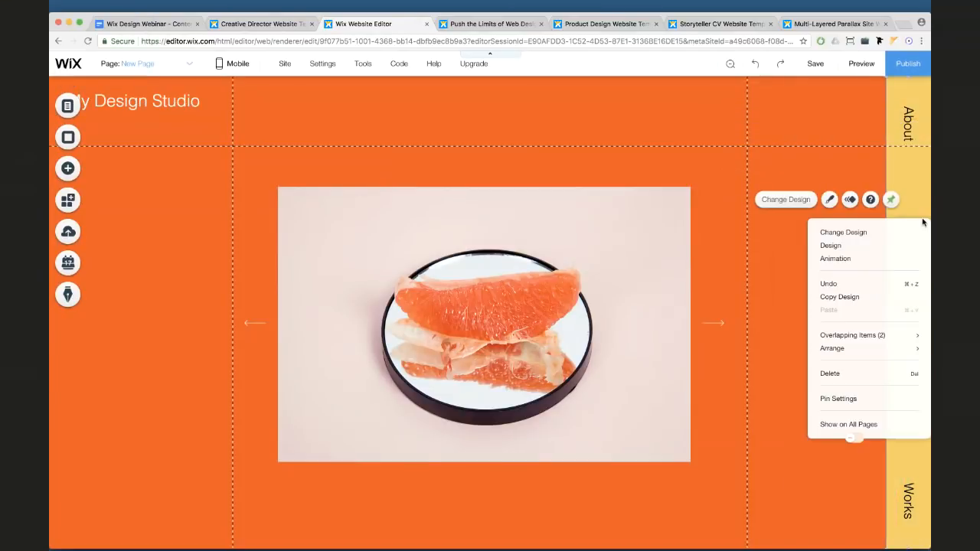
click(856, 439)
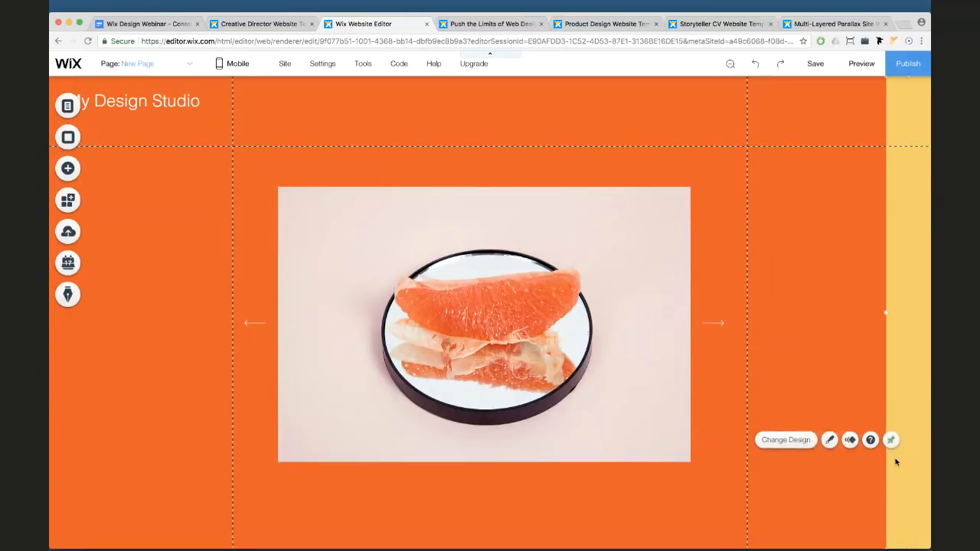
right_click(895, 461)
mouse_move(860, 369)
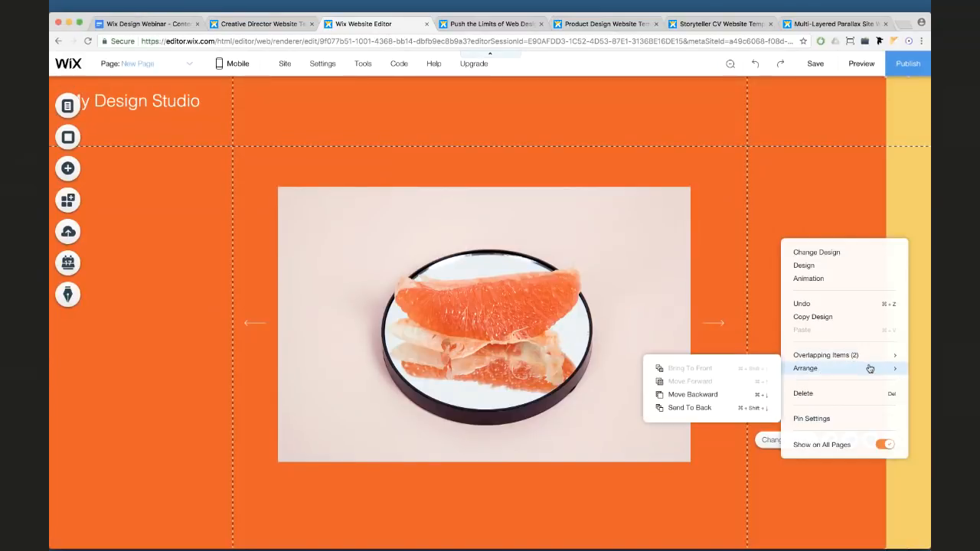
click(748, 394)
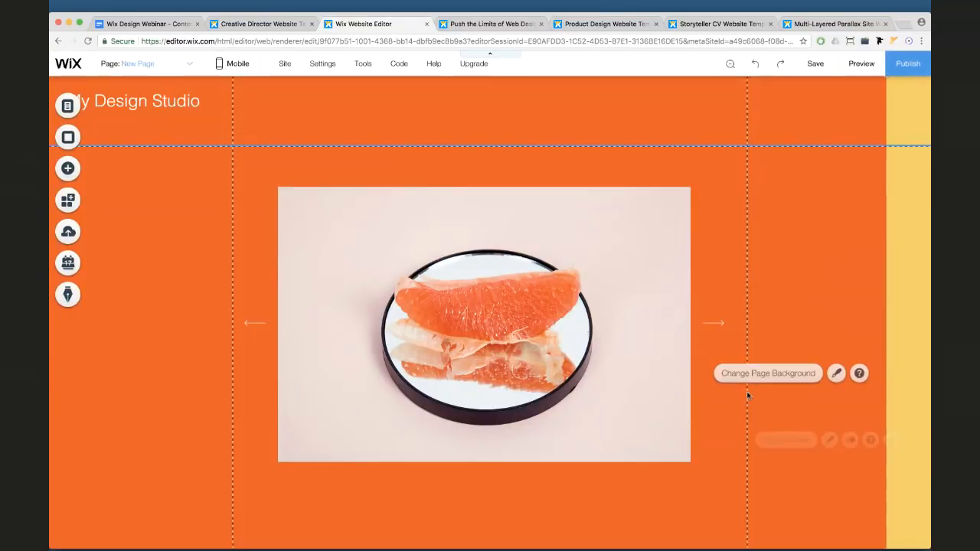
click(901, 266)
right_click(902, 265)
mouse_move(874, 392)
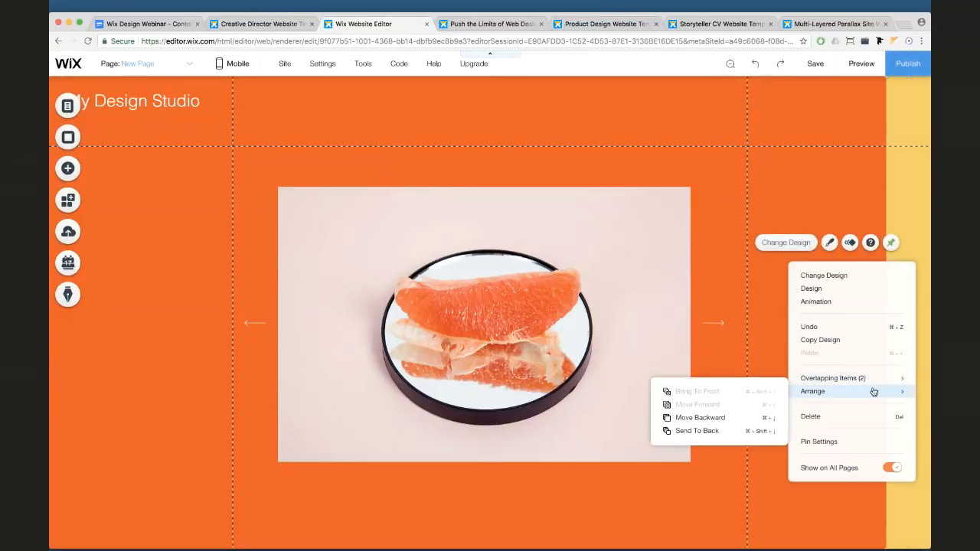
click(679, 431)
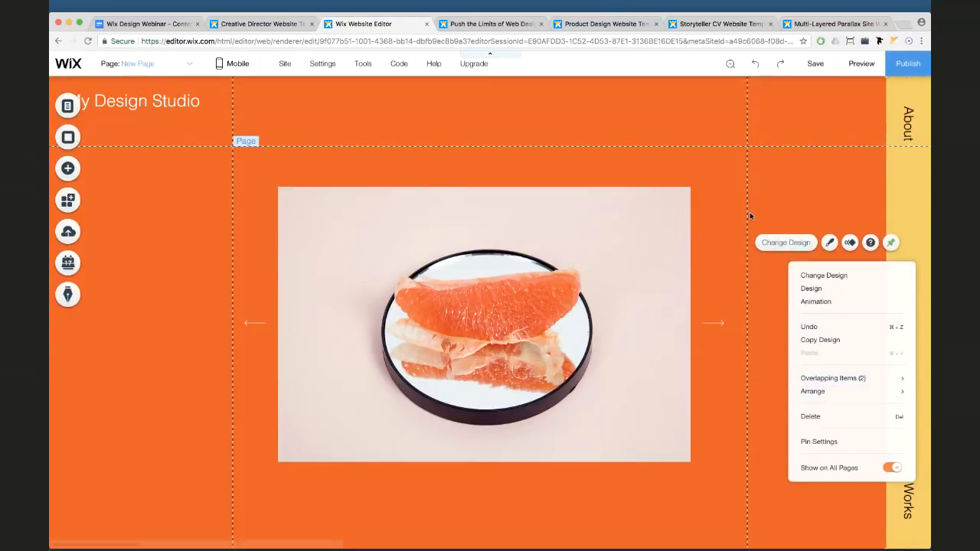
click(776, 187)
Preview two My Works gallery items via the side strip, then return to the editor's page list
click(861, 64)
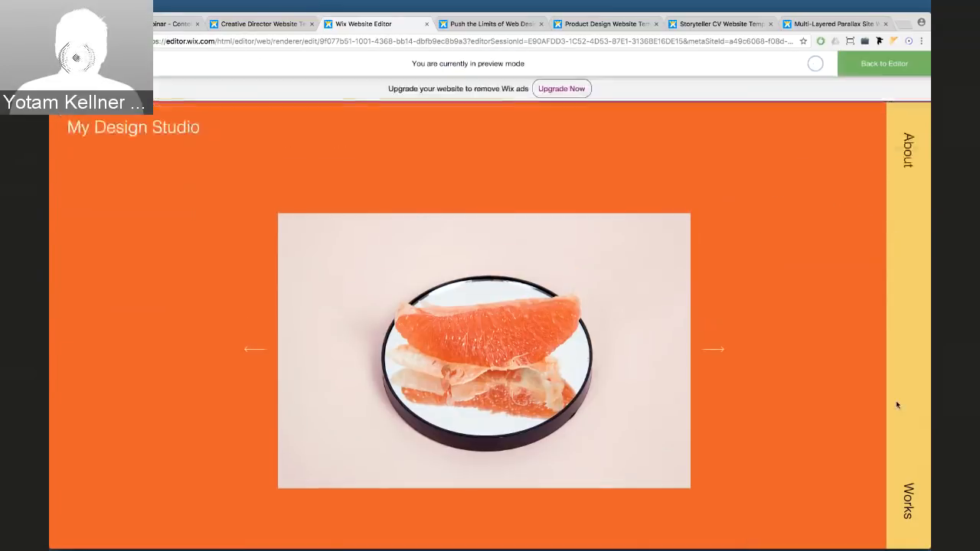
click(912, 487)
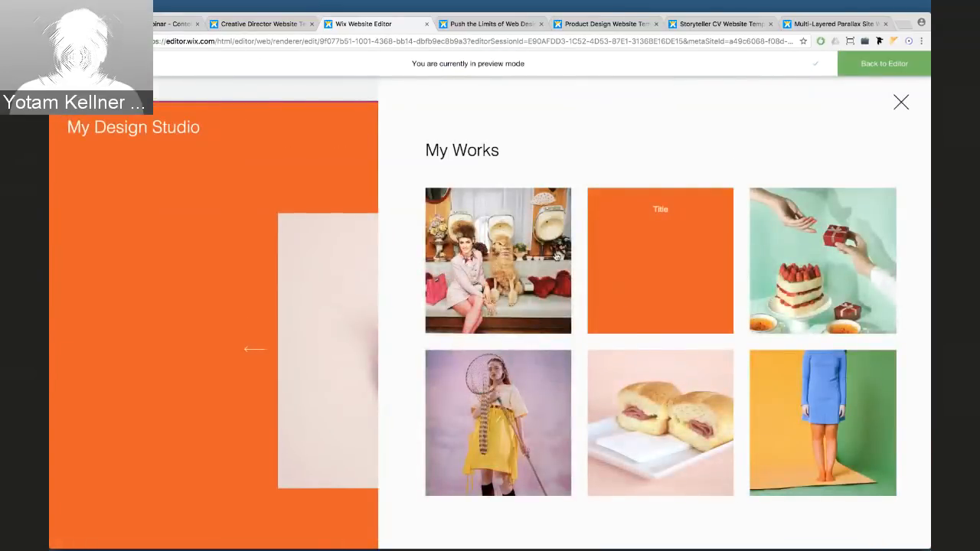
click(556, 257)
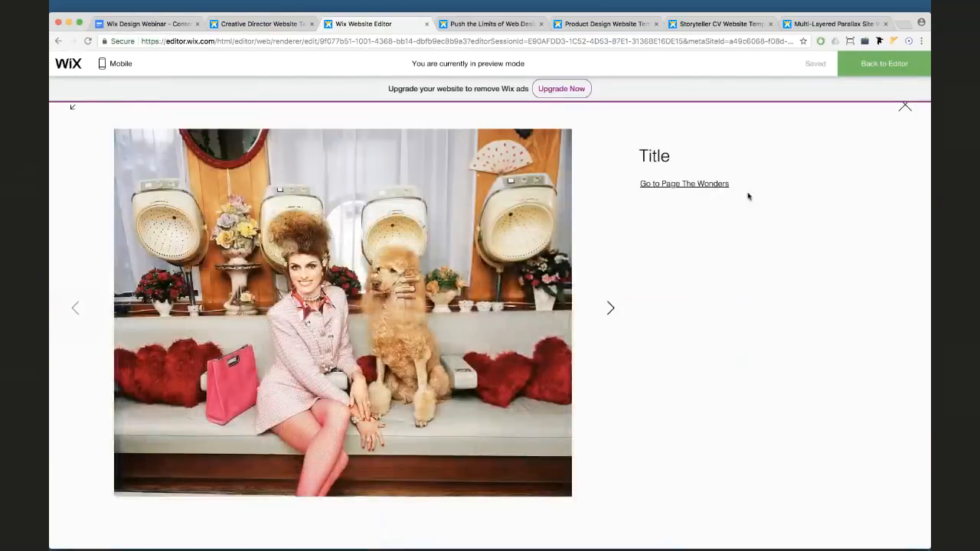
click(905, 111)
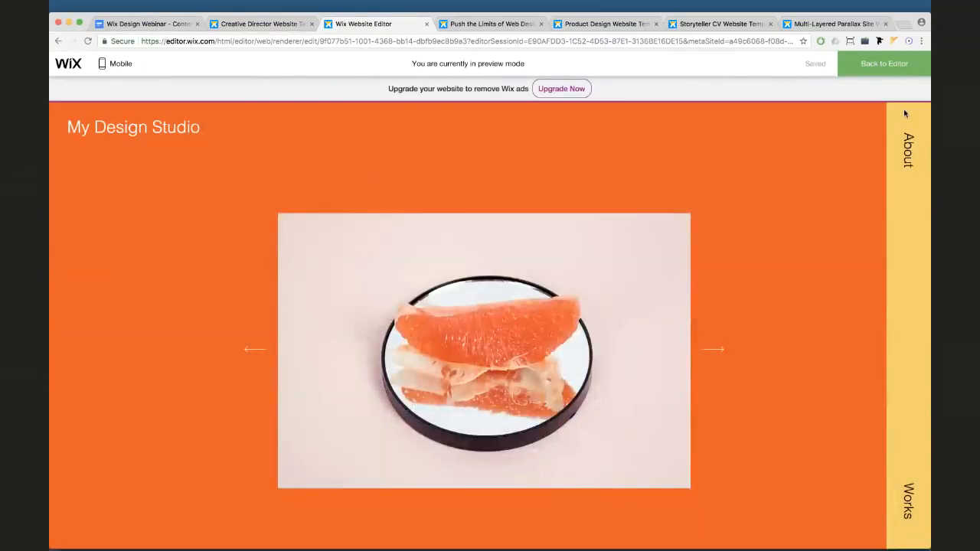
click(908, 497)
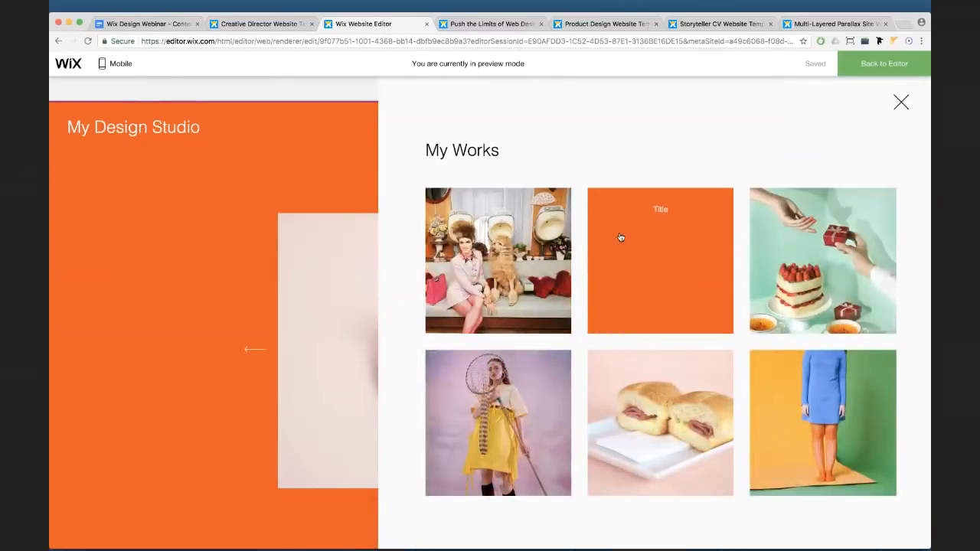
click(620, 237)
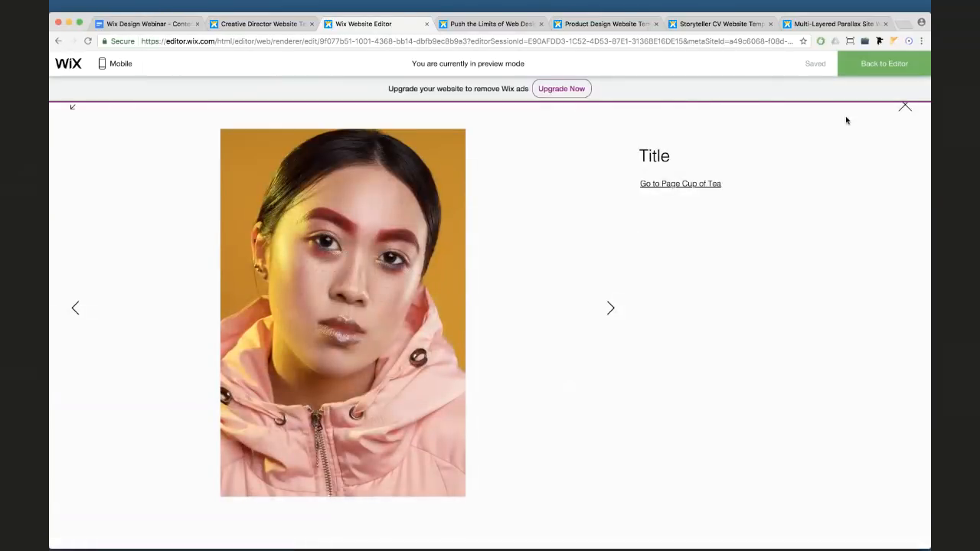
click(904, 111)
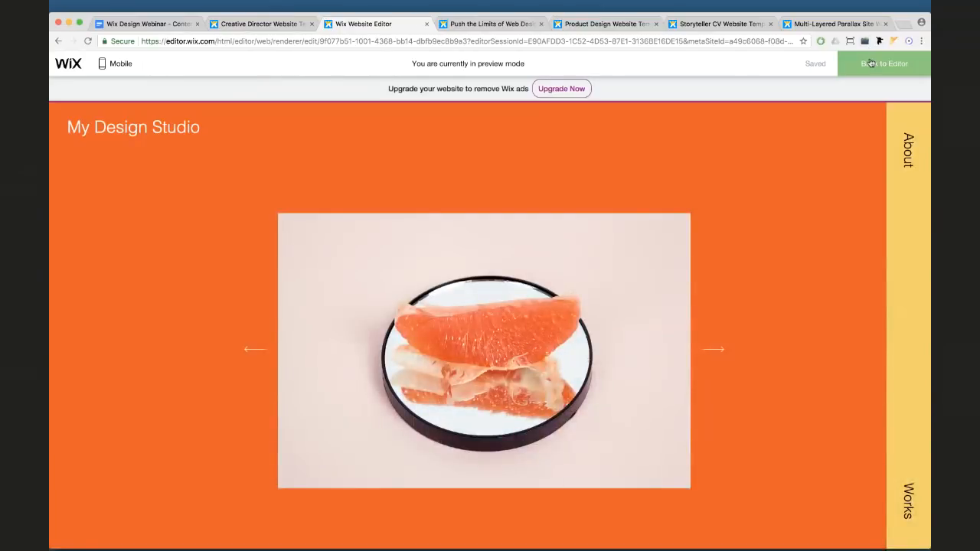
click(884, 64)
click(130, 64)
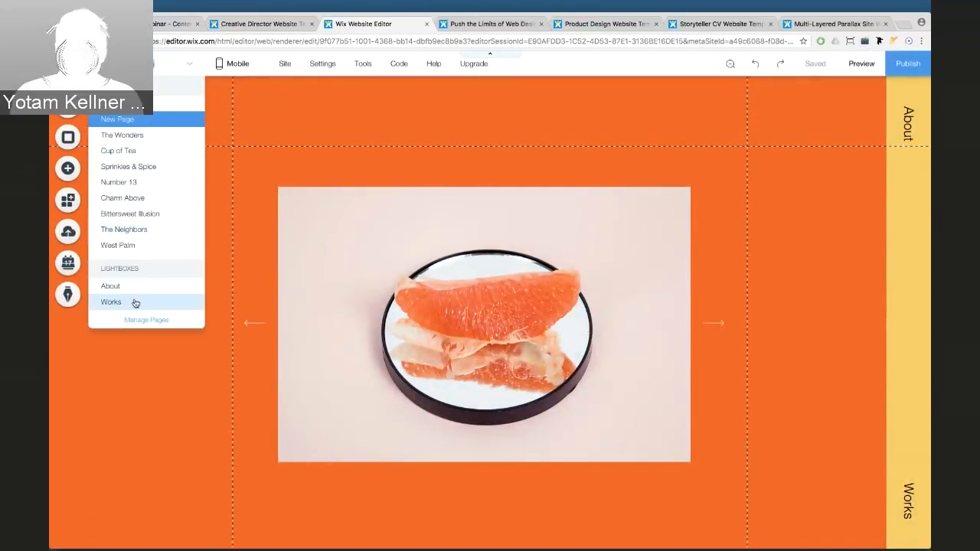
In the Works lightbox, set gallery item clicks to 'A link opens' and preview
click(111, 302)
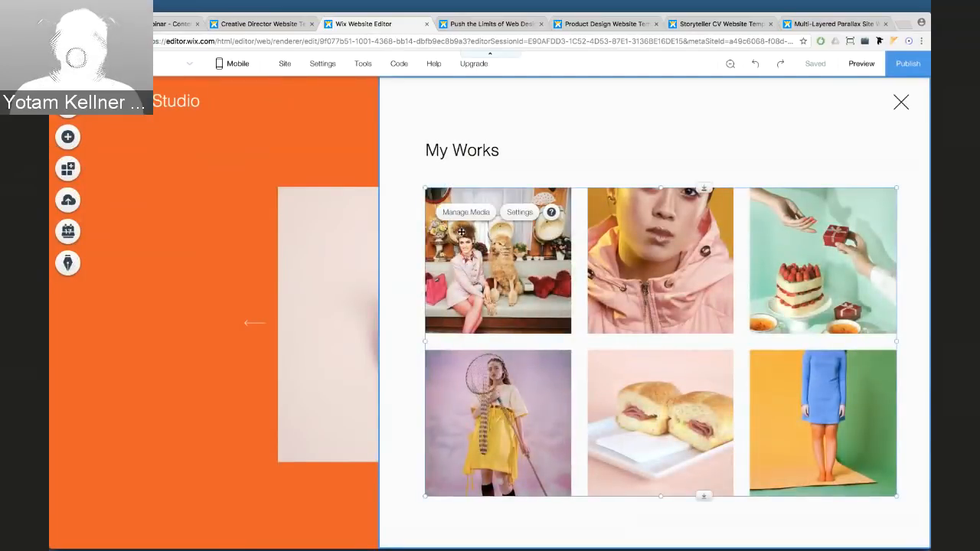
click(519, 212)
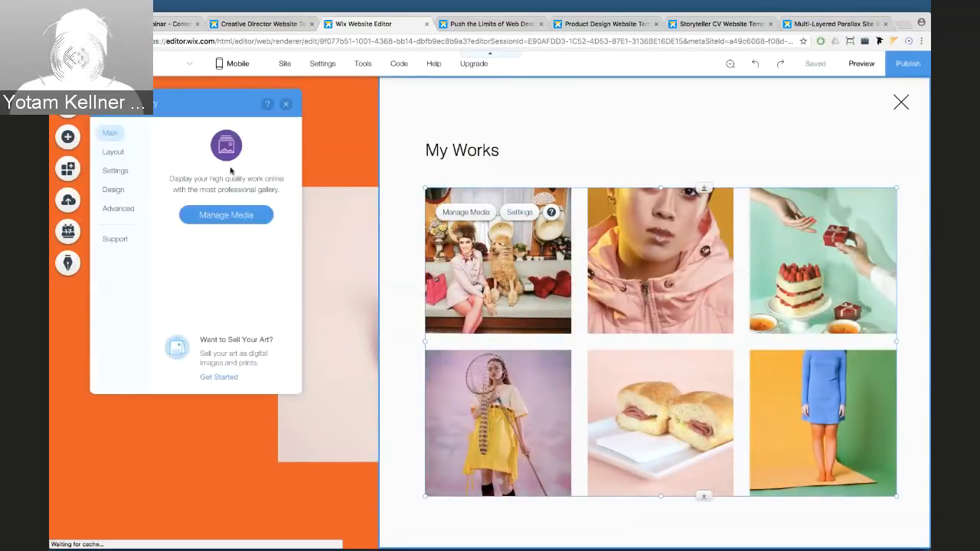
click(116, 171)
click(194, 174)
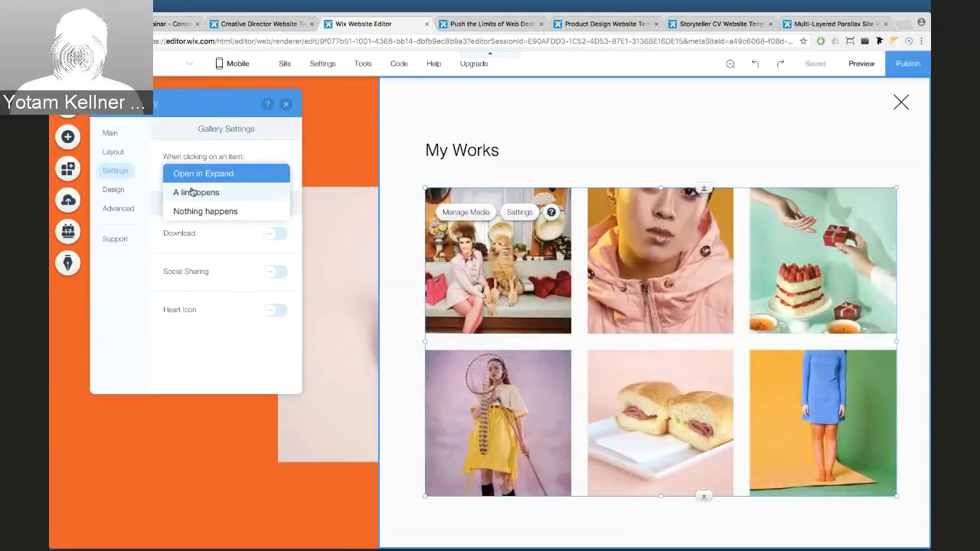
click(191, 193)
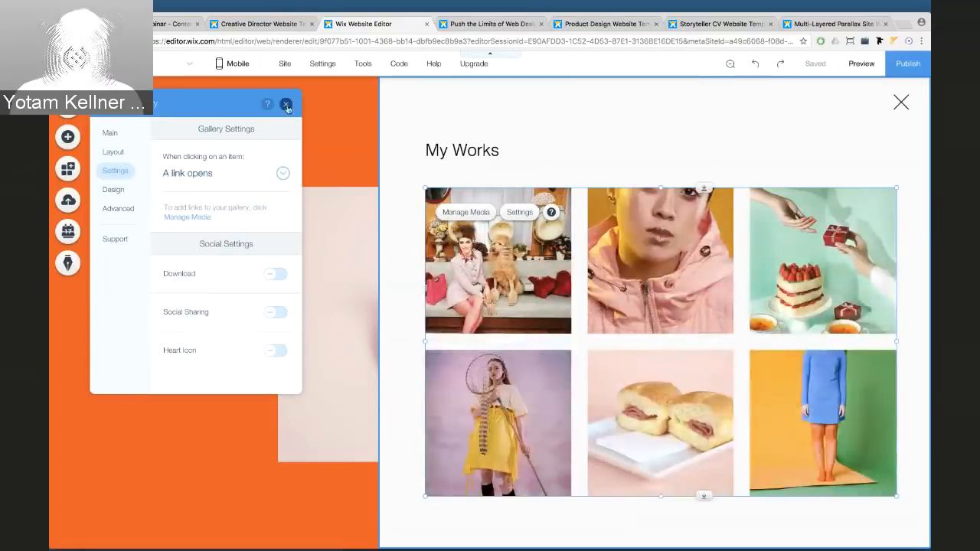
click(285, 104)
click(862, 64)
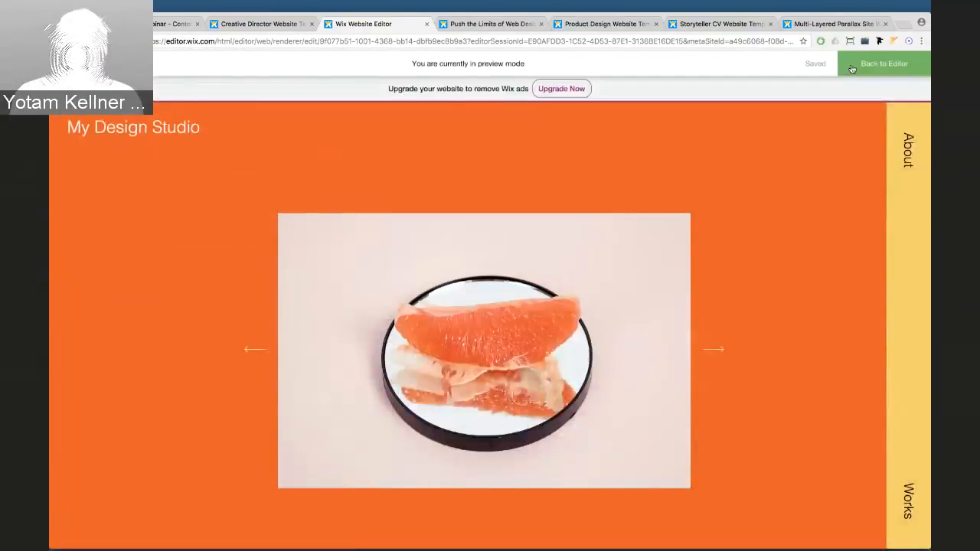
In preview, test gallery links including the cake image, go home, then return to editing
click(668, 208)
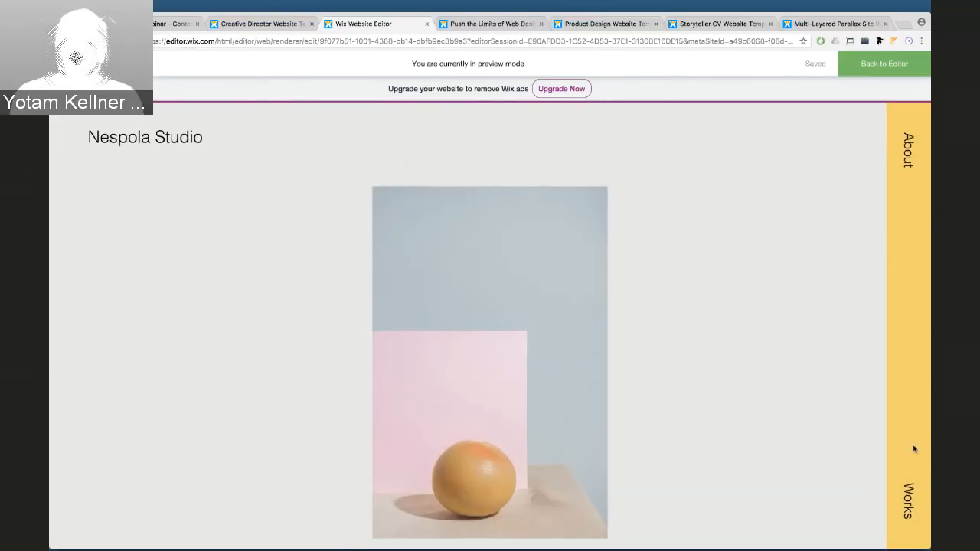
click(911, 492)
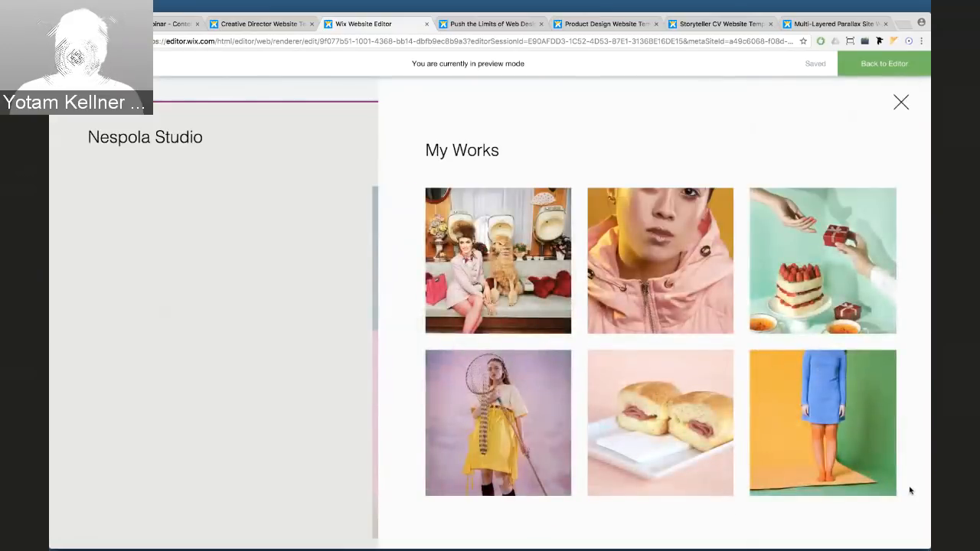
click(835, 251)
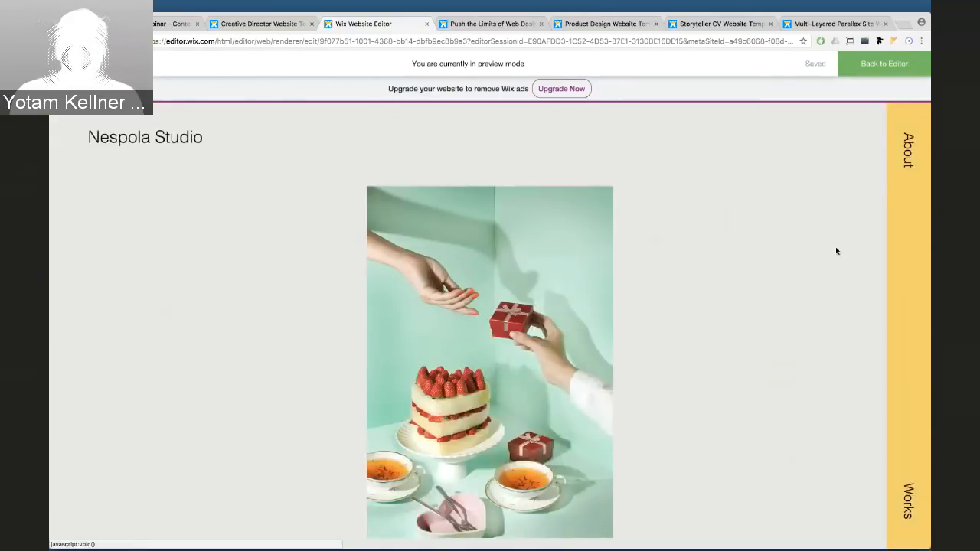
click(179, 138)
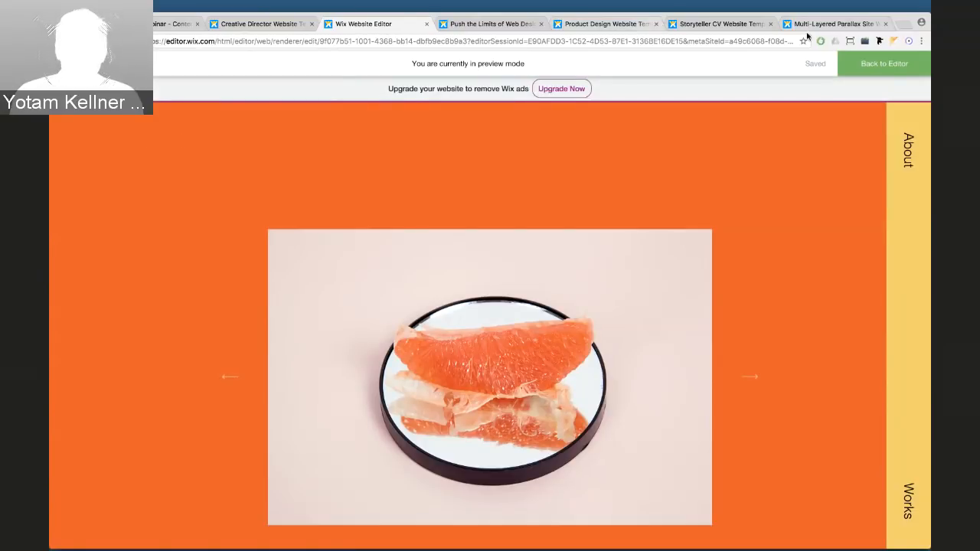
click(845, 61)
click(189, 64)
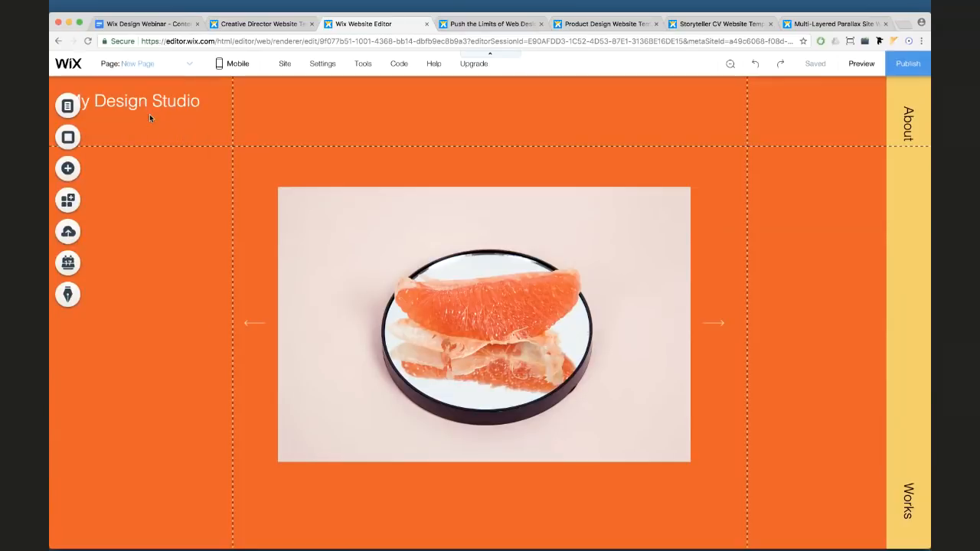
click(345, 118)
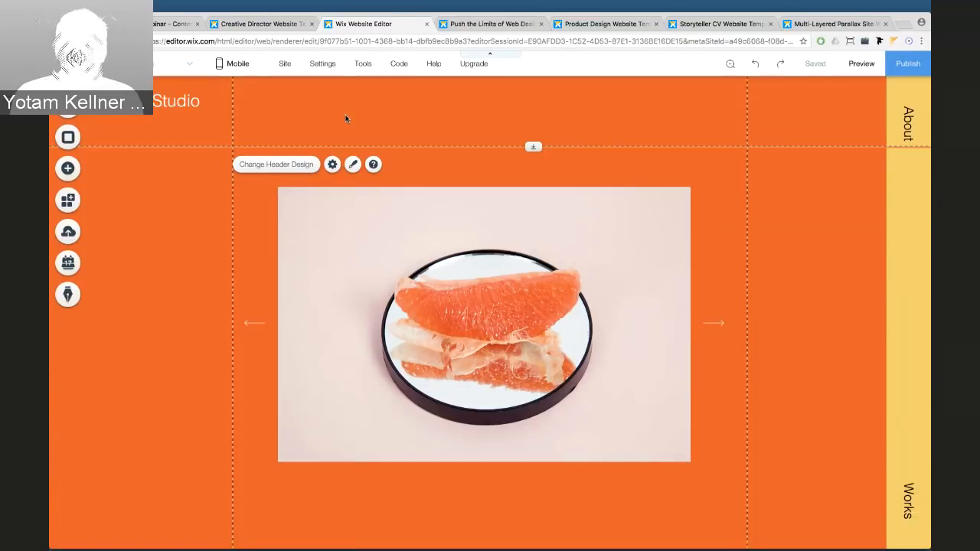
scroll(320, 206, down, 5)
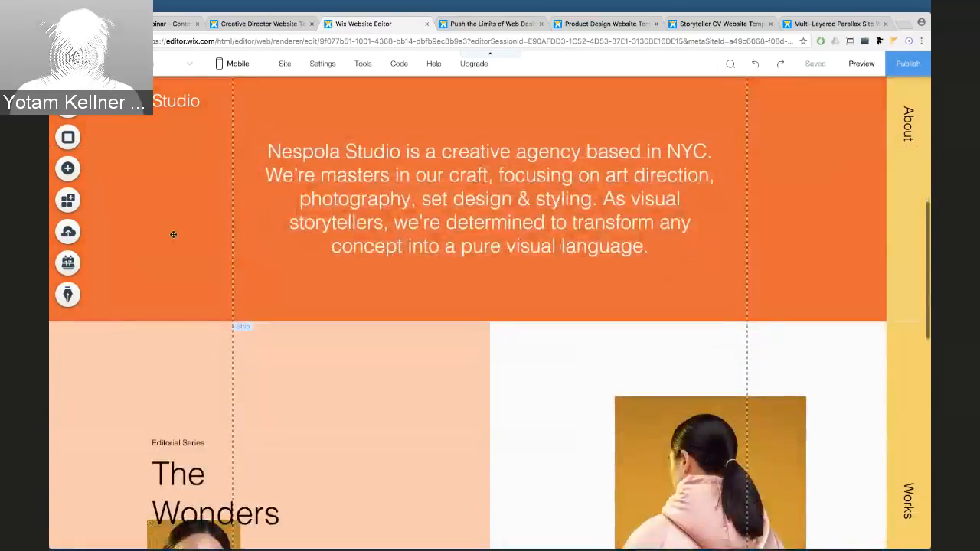
scroll(173, 234, up, 1)
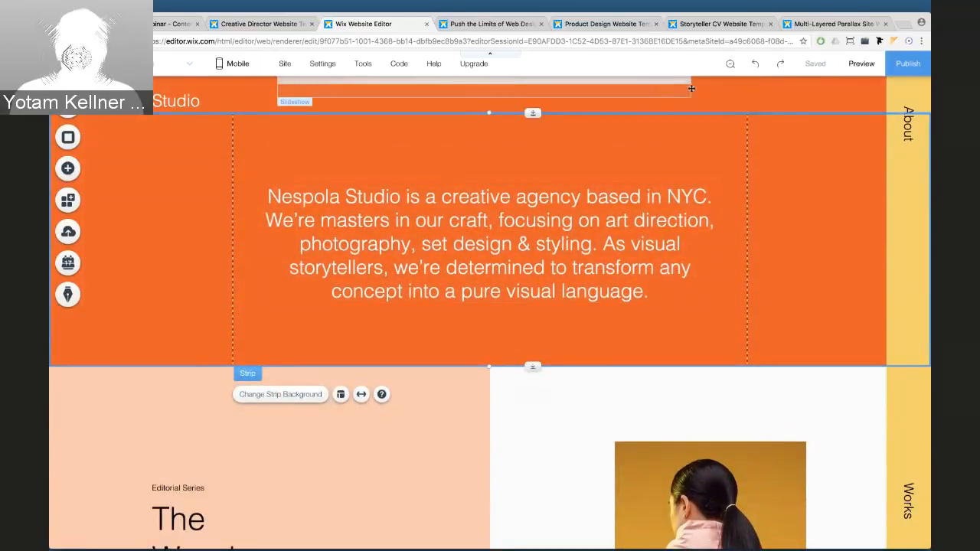
click(730, 68)
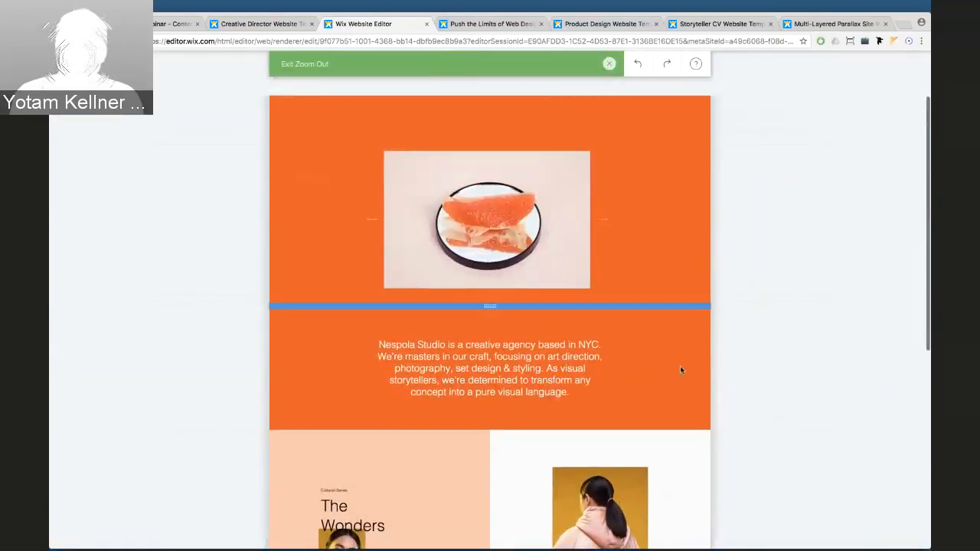
click(760, 323)
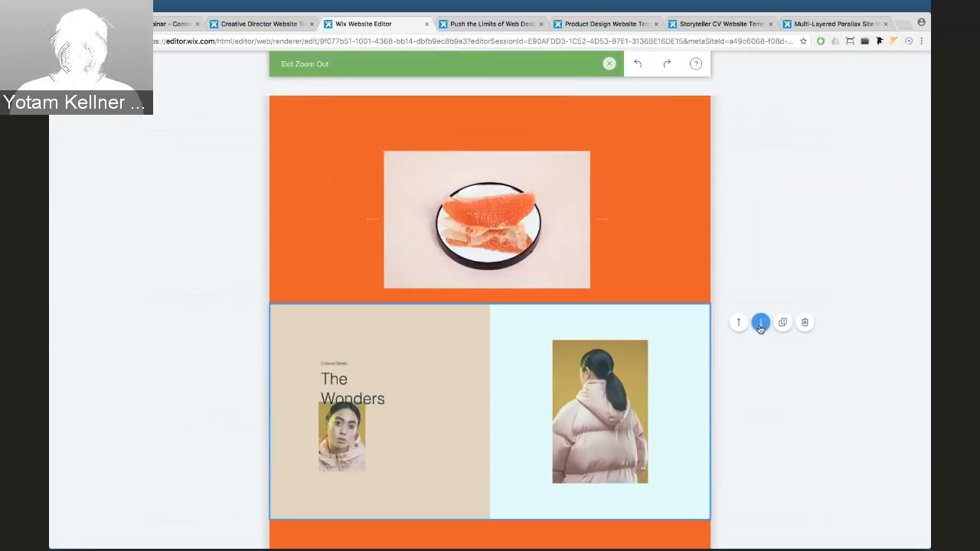
scroll(641, 343, down, 3)
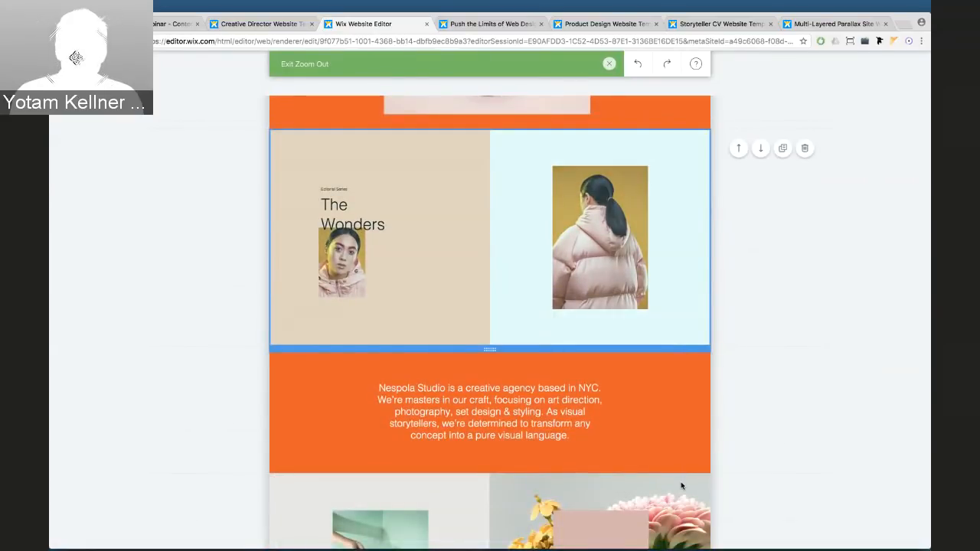
scroll(681, 481, down, 3)
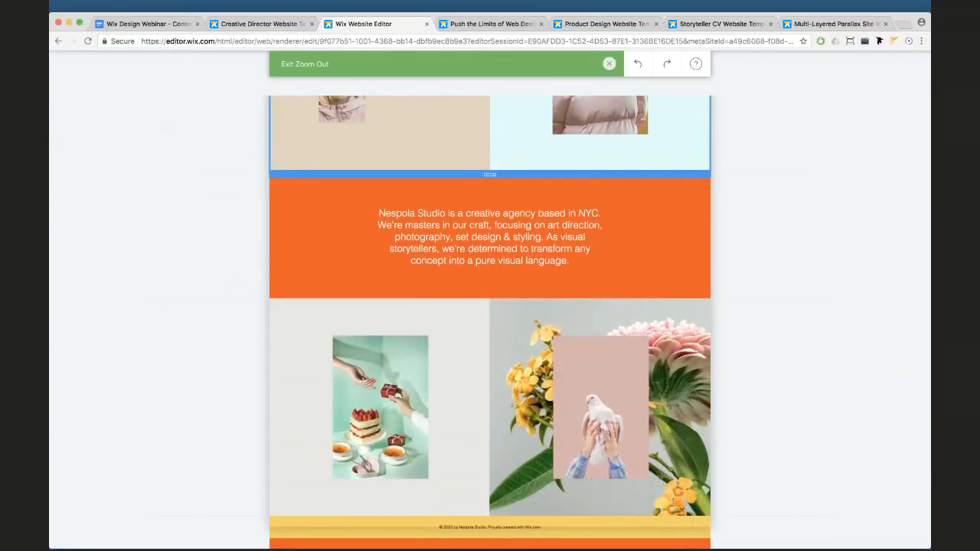
scroll(620, 374, up, 4)
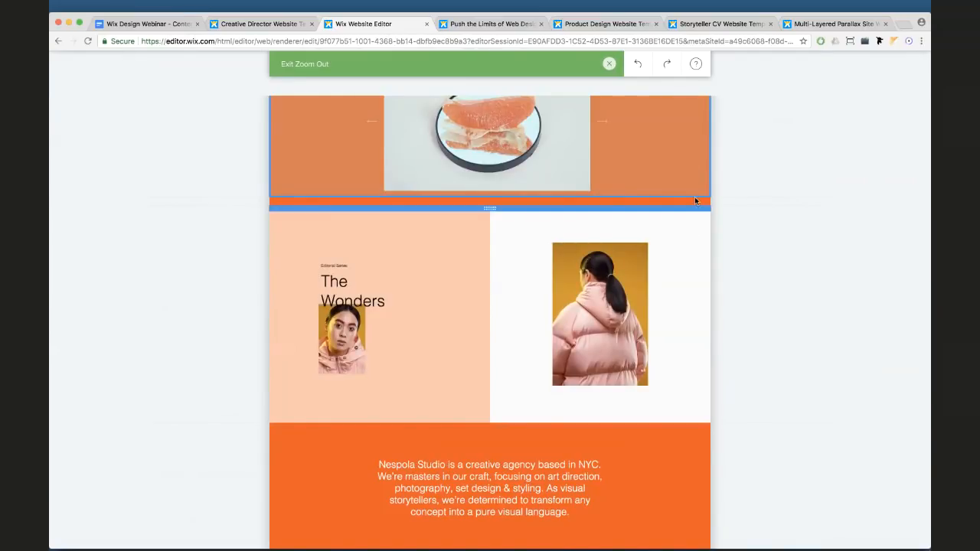
scroll(695, 196, down, 3)
scroll(667, 131, up, 1)
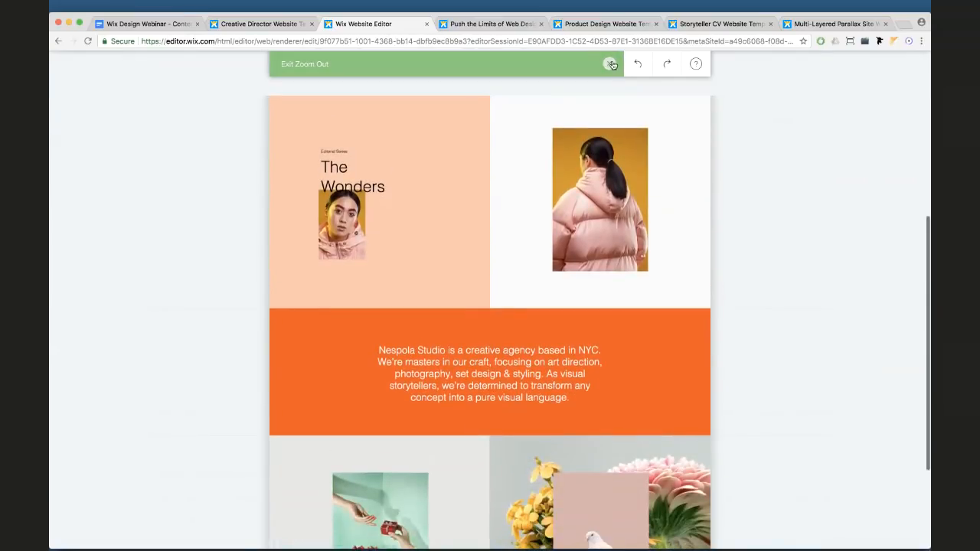
click(613, 65)
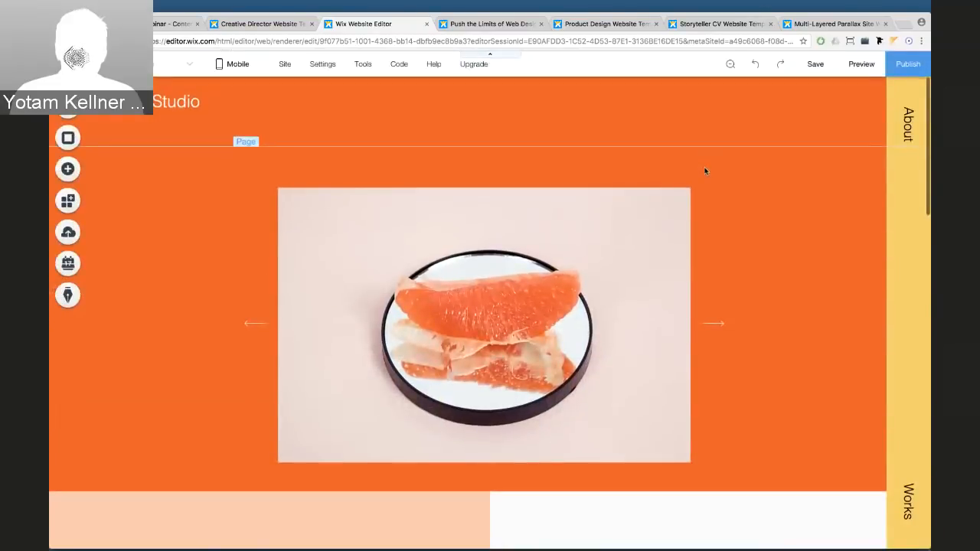
click(730, 68)
scroll(659, 318, down, 2)
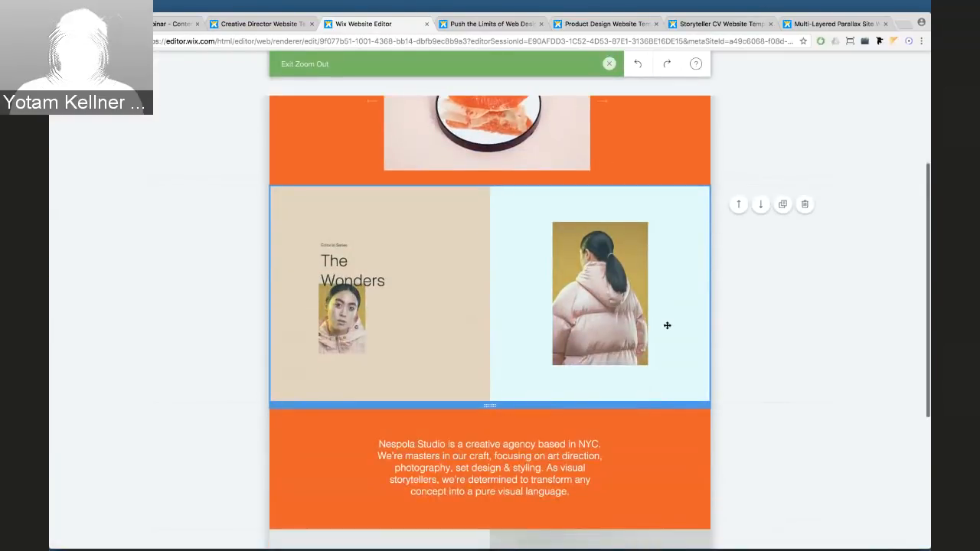
click(760, 205)
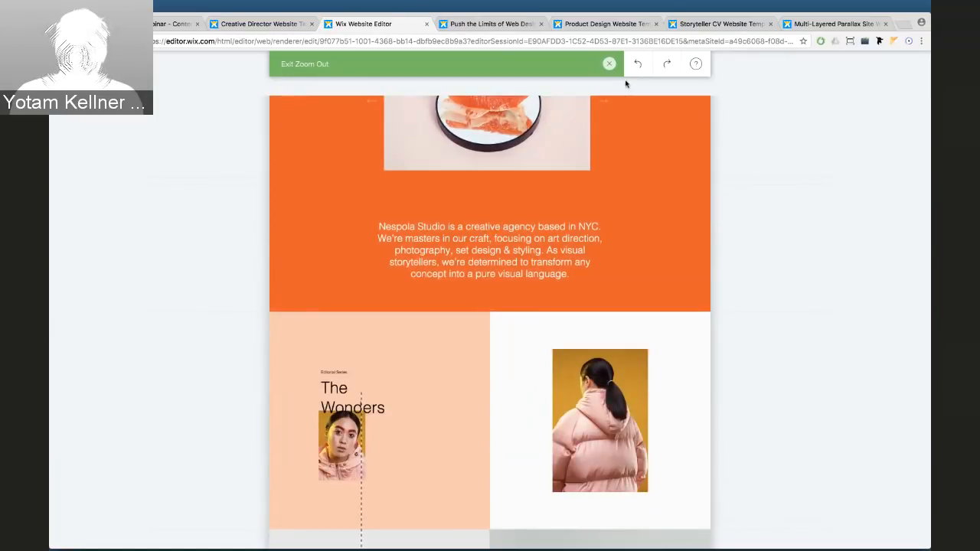
click(609, 64)
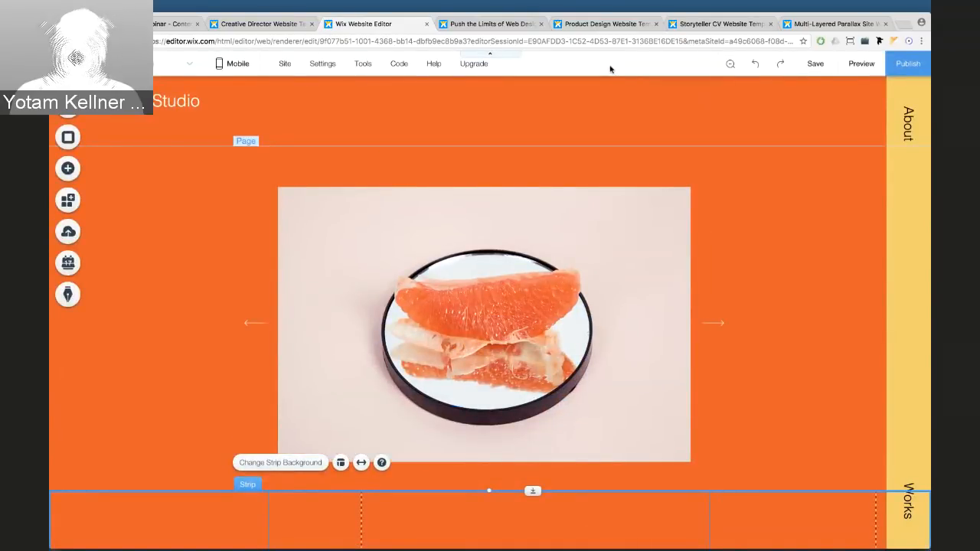
mouse_move(432, 72)
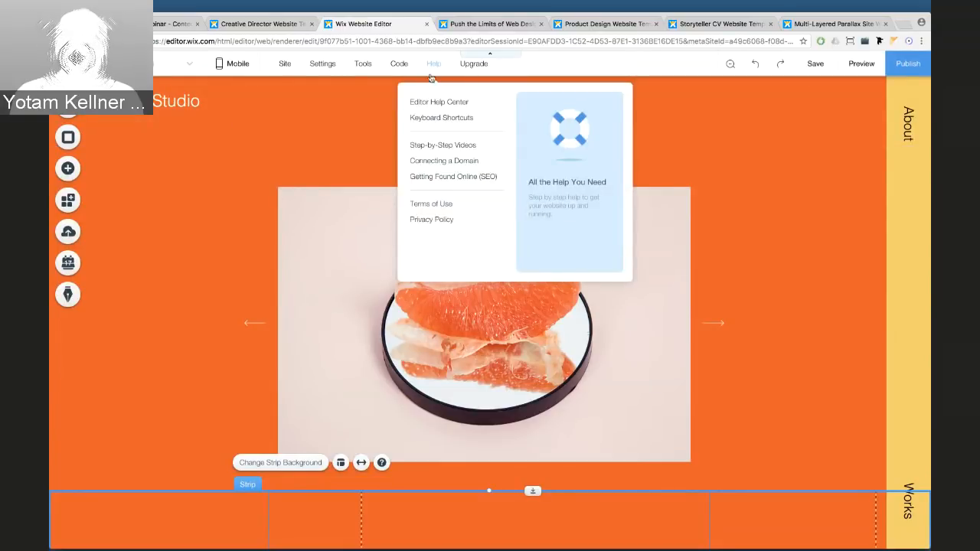
click(448, 119)
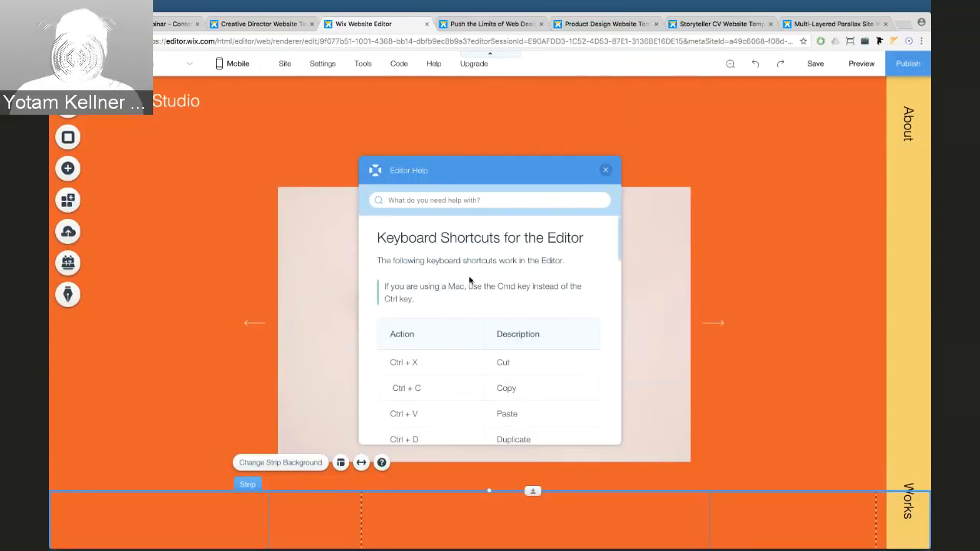
scroll(464, 295, down, 3)
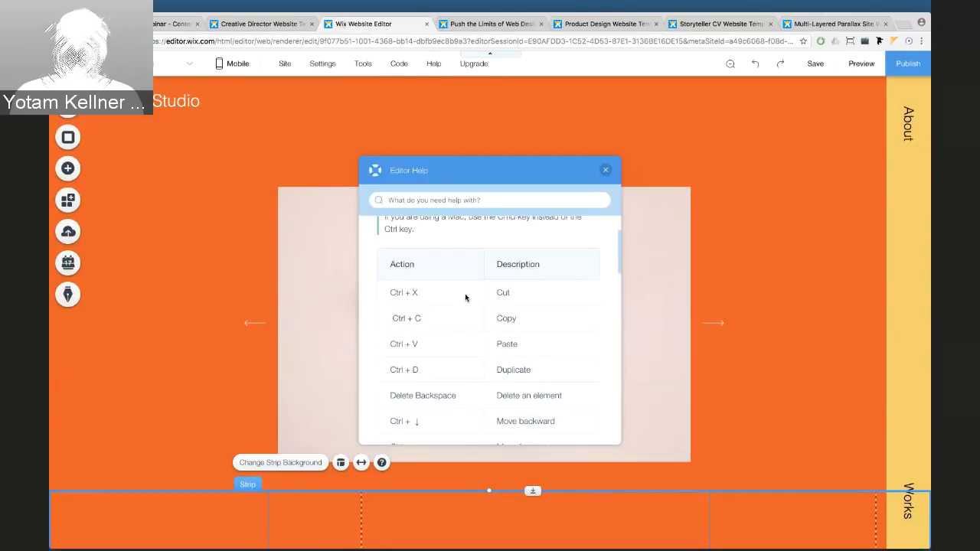
scroll(464, 297, down, 2)
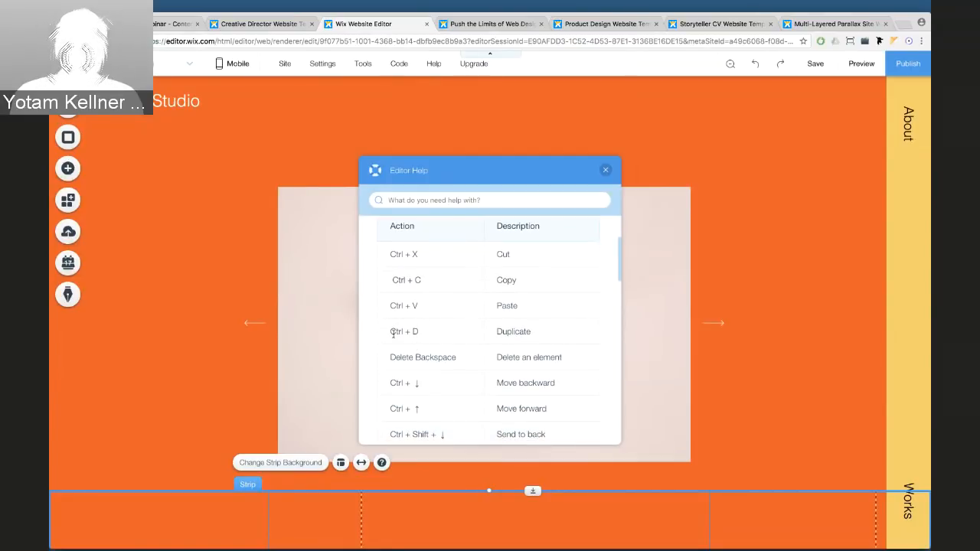
scroll(485, 334, down, 1)
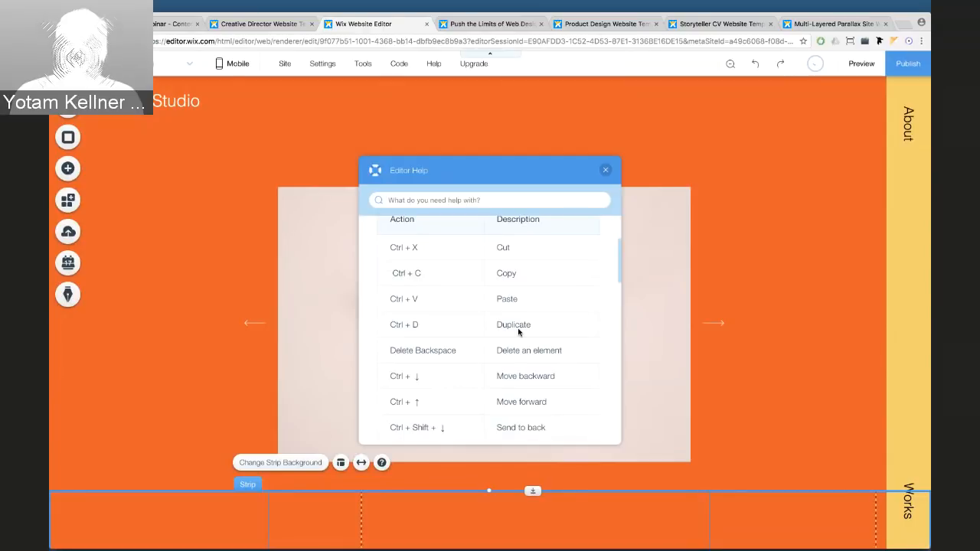
scroll(518, 332, down, 1)
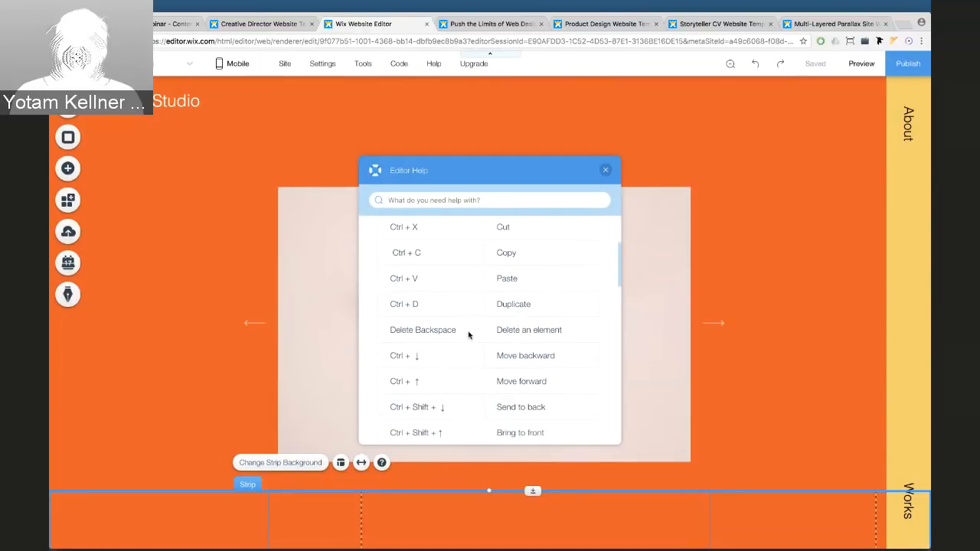
scroll(469, 335, down, 2)
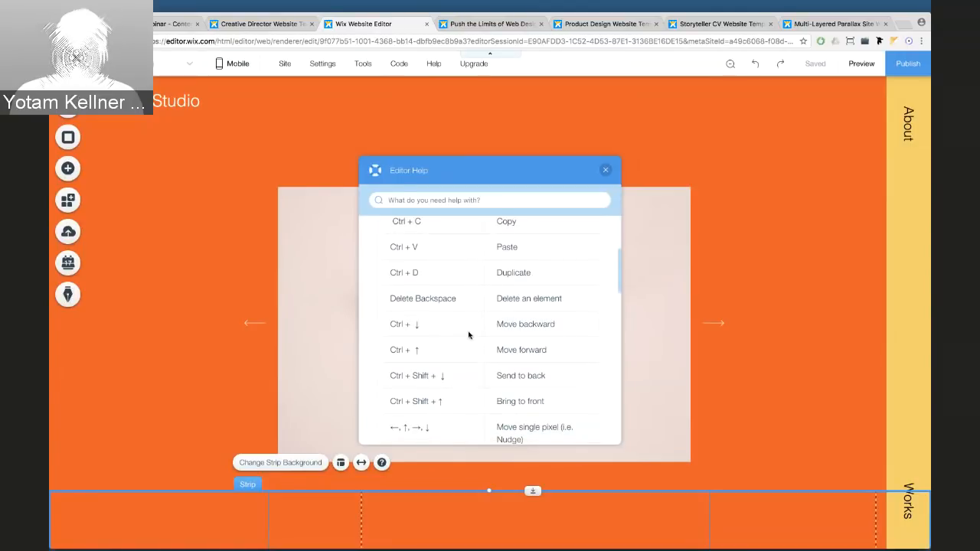
scroll(468, 335, down, 3)
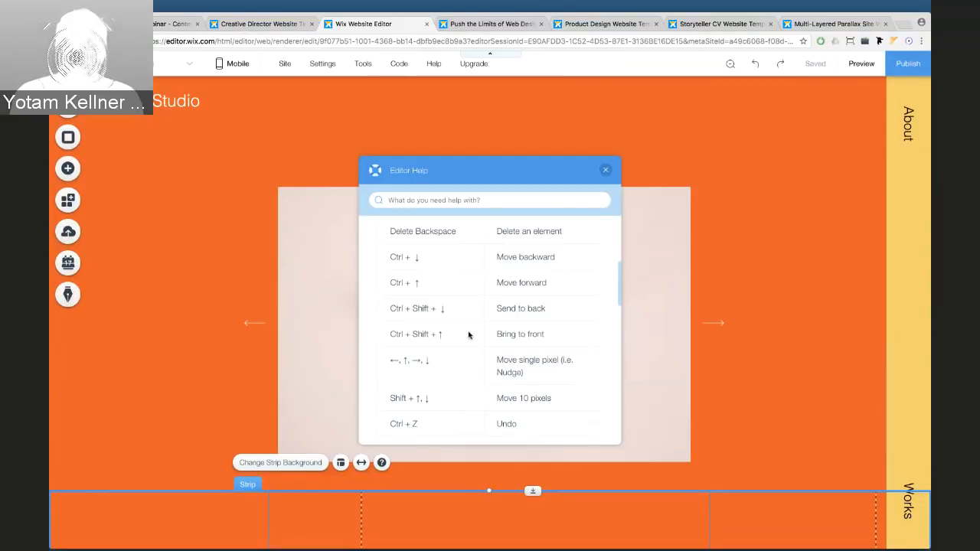
scroll(464, 311, down, 4)
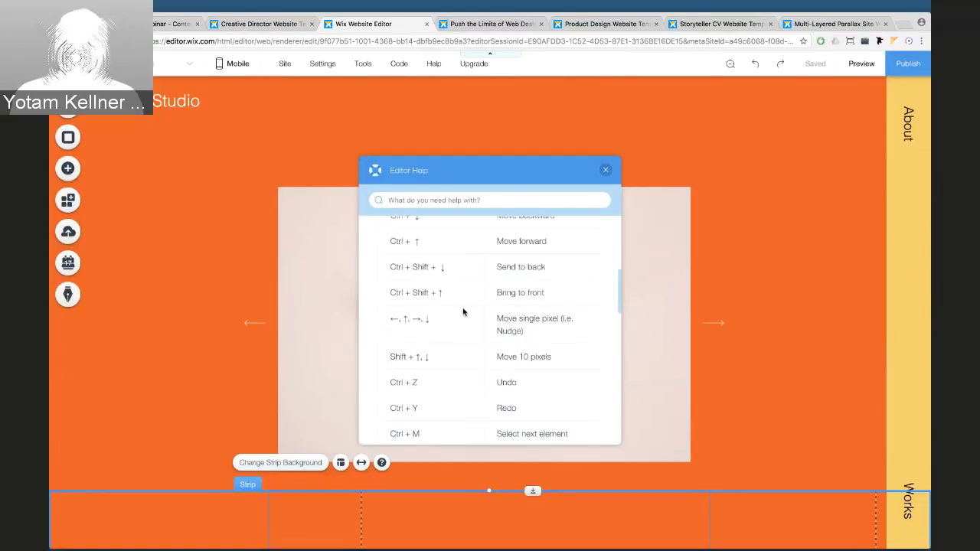
scroll(463, 312, down, 12)
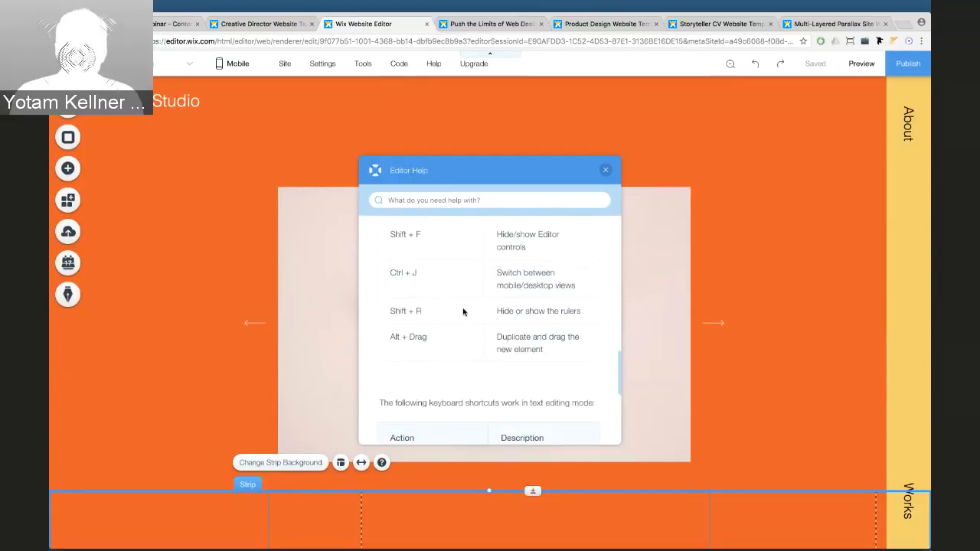
scroll(463, 312, down, 4)
scroll(463, 312, up, 10)
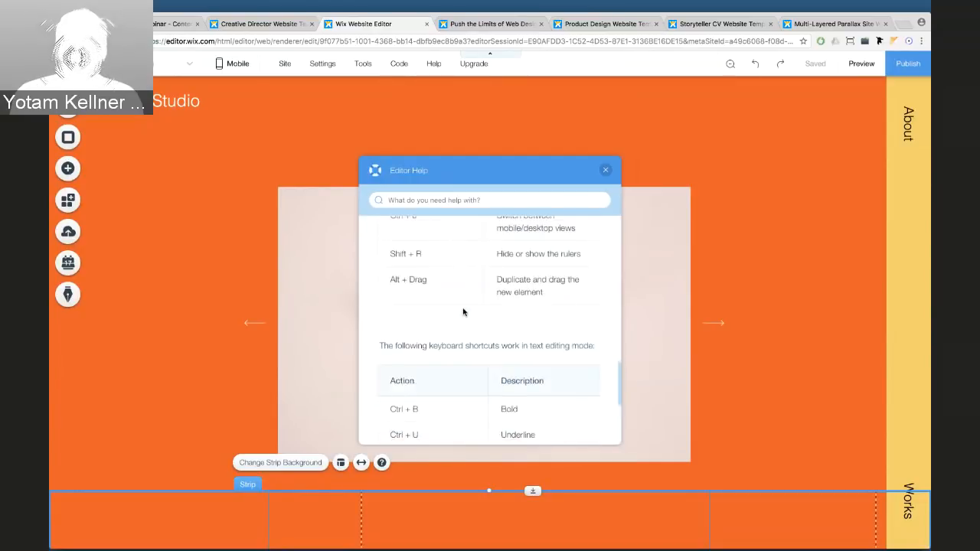
scroll(463, 312, up, 1)
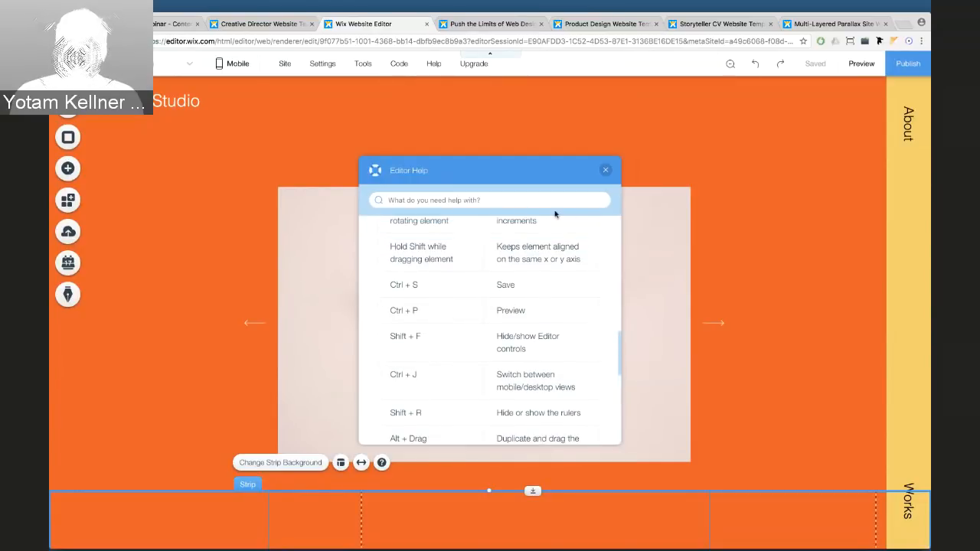
Close the shortcuts help, turn on rulers and drag out a first guide
click(605, 170)
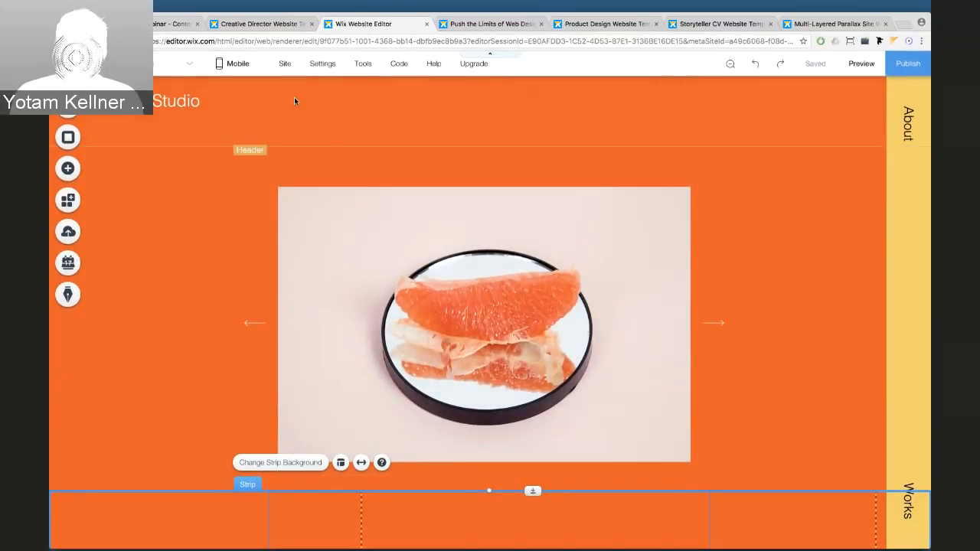
mouse_move(356, 70)
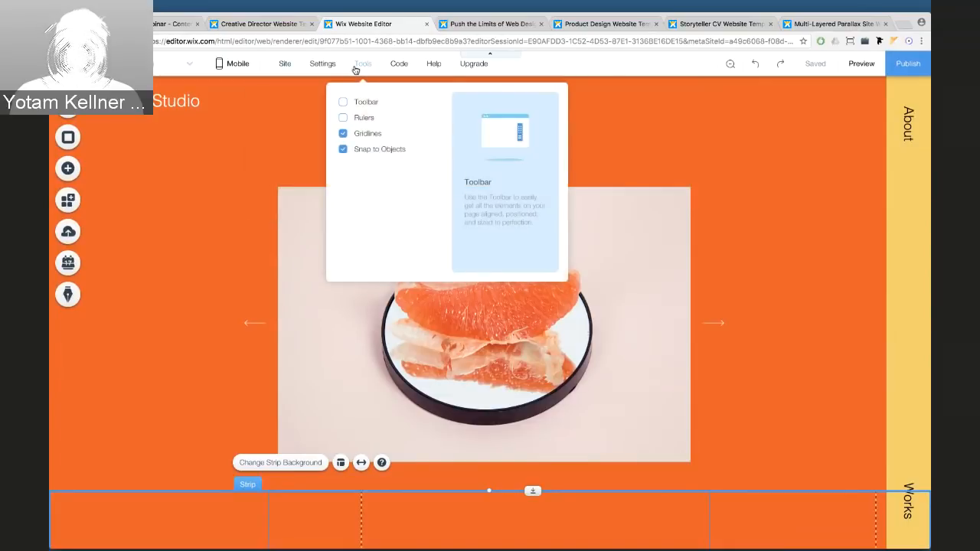
click(343, 118)
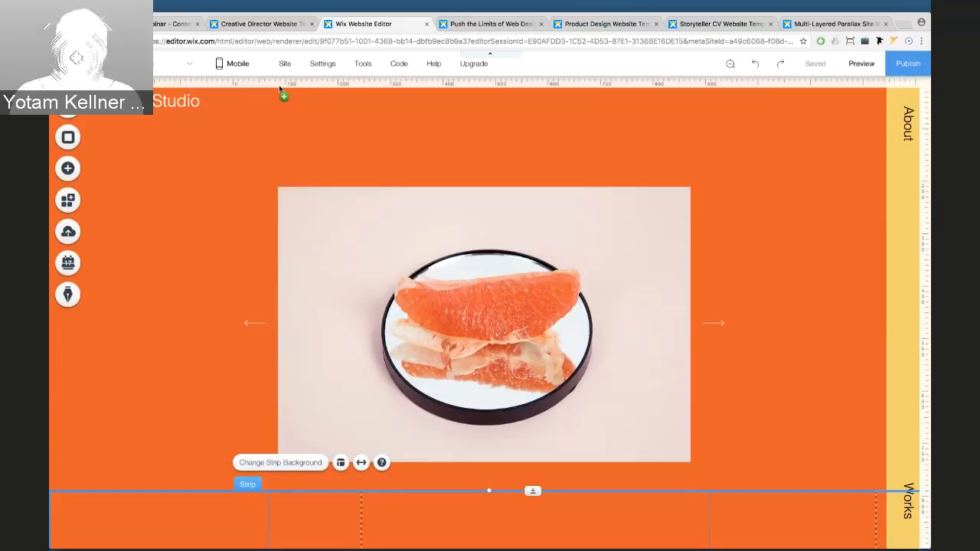
drag(280, 89, 280, 145)
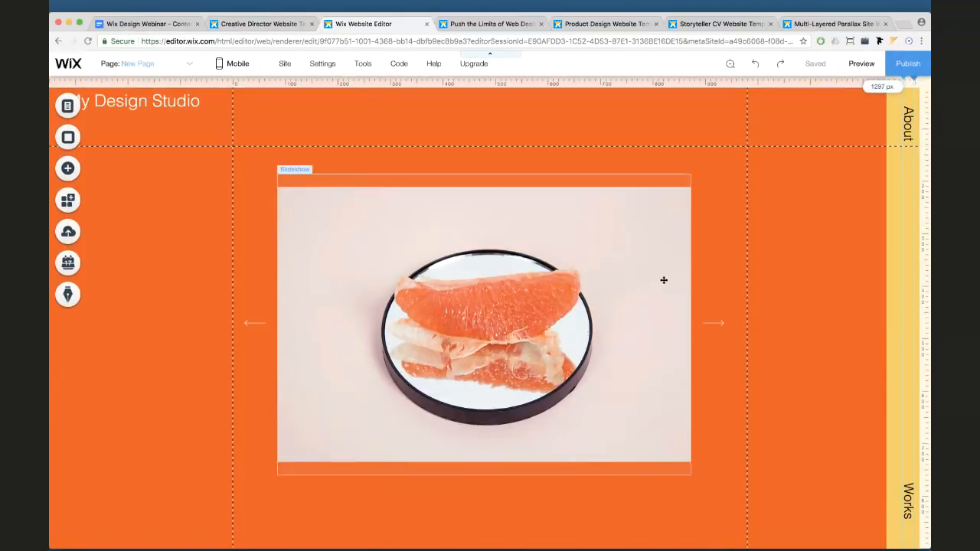
Add two horizontal guides across The Wonders heading, at about 1585 and 1660 px
scroll(663, 281, down, 10)
scroll(590, 197, down, 10)
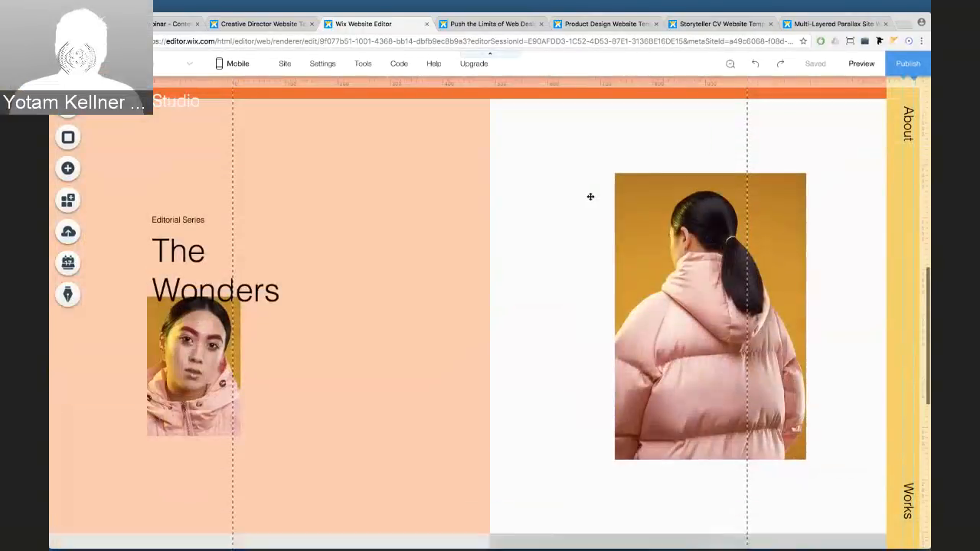
scroll(590, 197, down, 1)
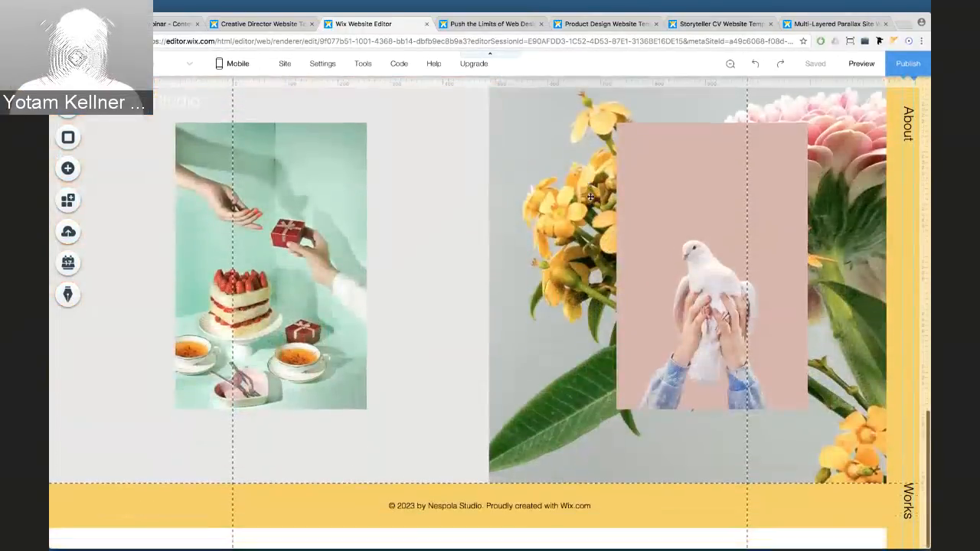
scroll(590, 196, up, 10)
scroll(589, 196, down, 2)
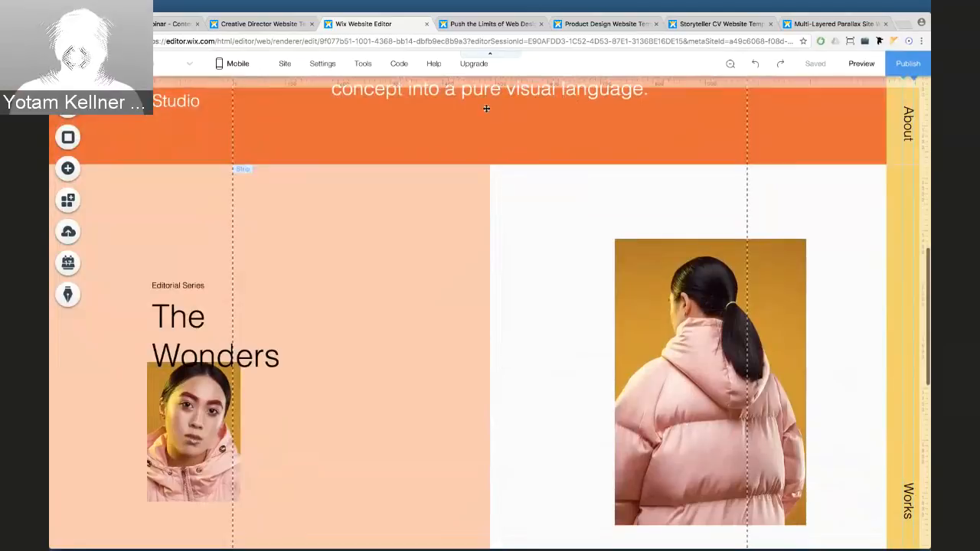
click(924, 268)
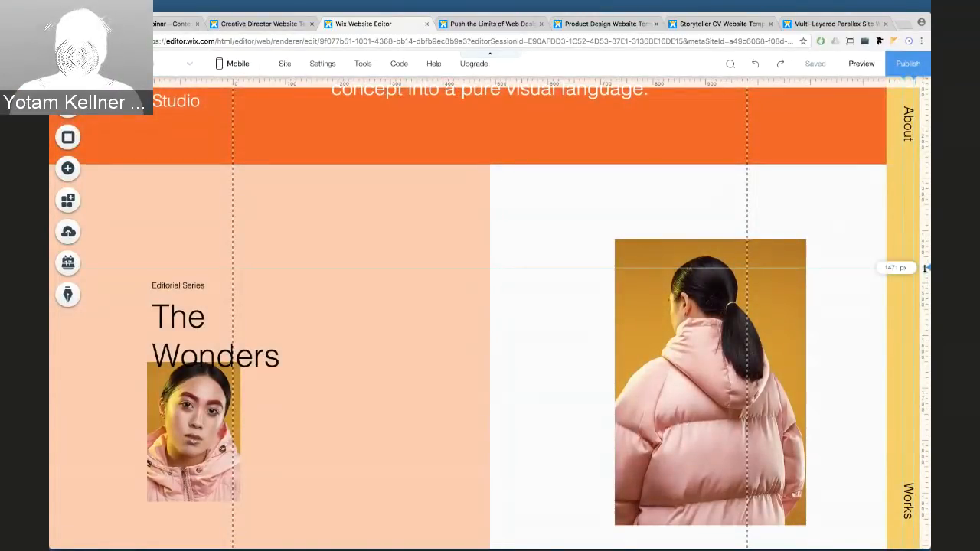
drag(925, 268, 923, 327)
click(926, 372)
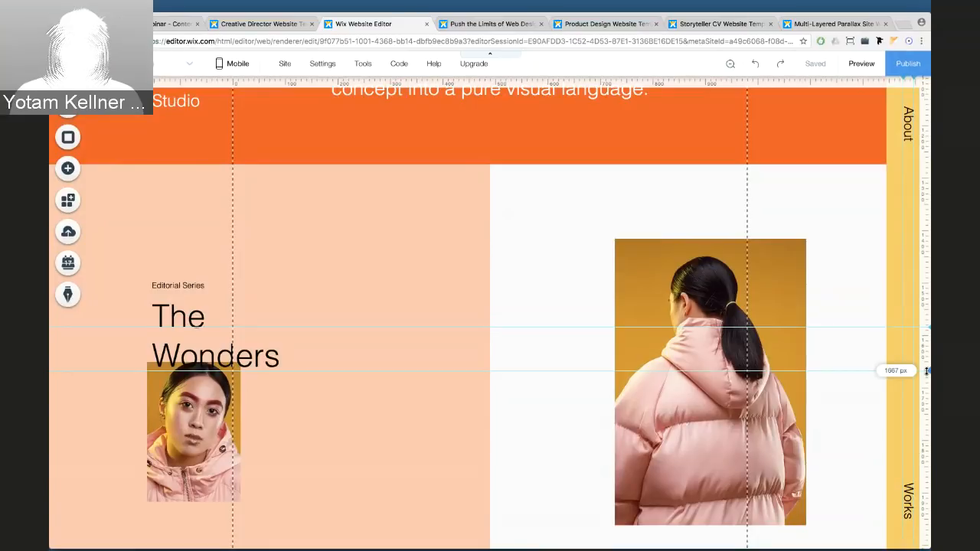
drag(926, 372, 926, 368)
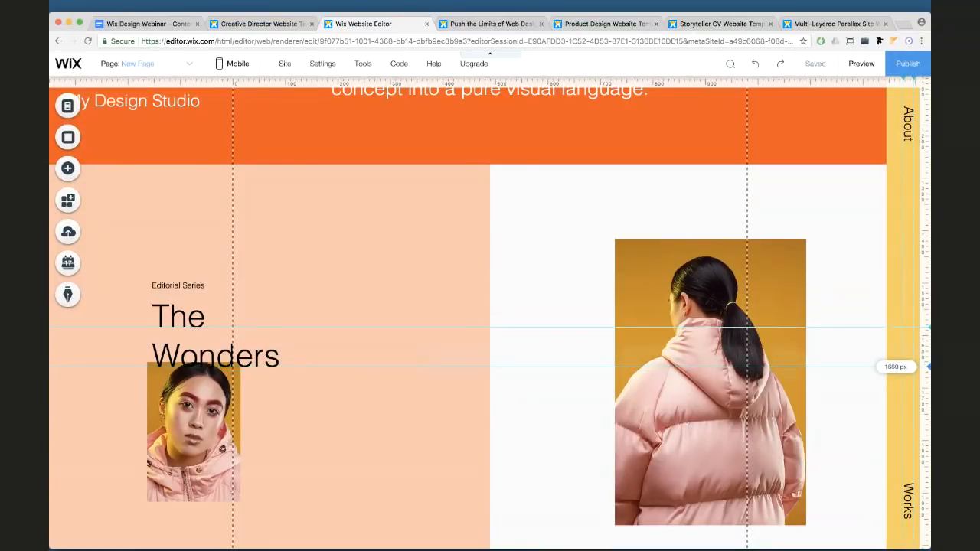
click(283, 363)
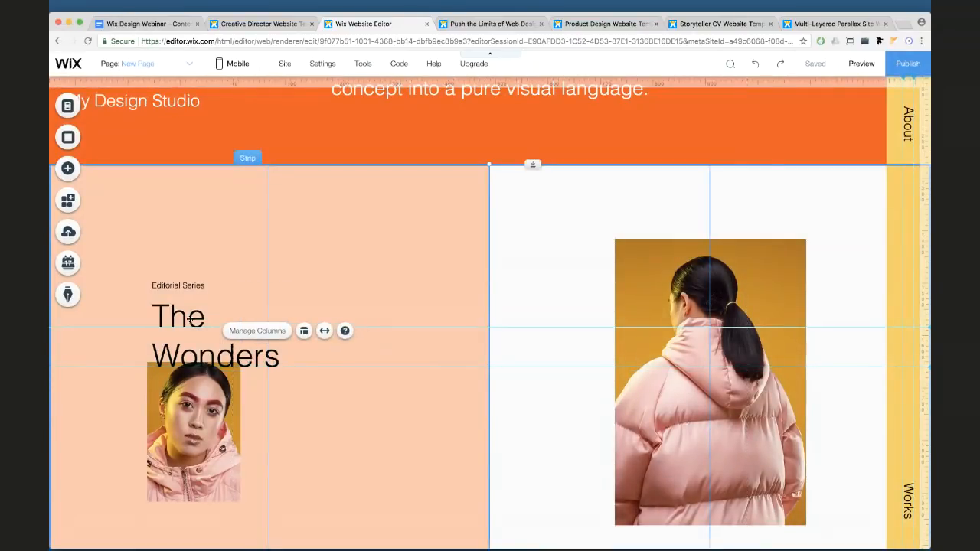
Select various strips, columns and slideshow elements around The Wonders section
click(158, 300)
click(155, 285)
click(411, 228)
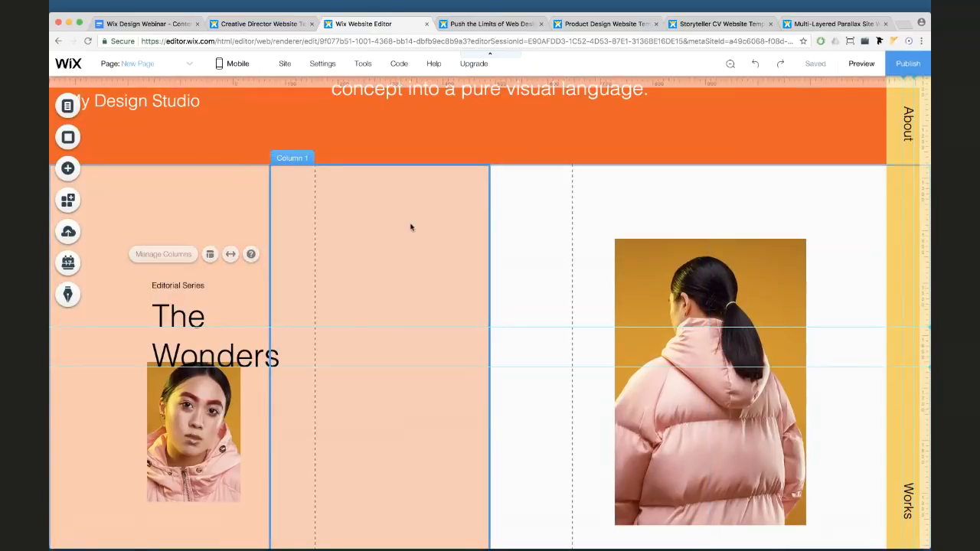
click(420, 159)
click(160, 283)
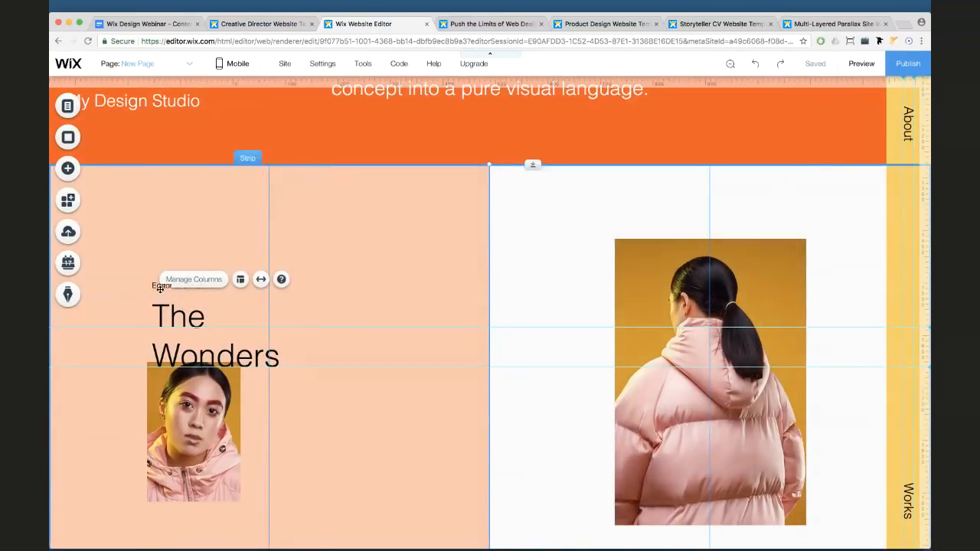
click(340, 401)
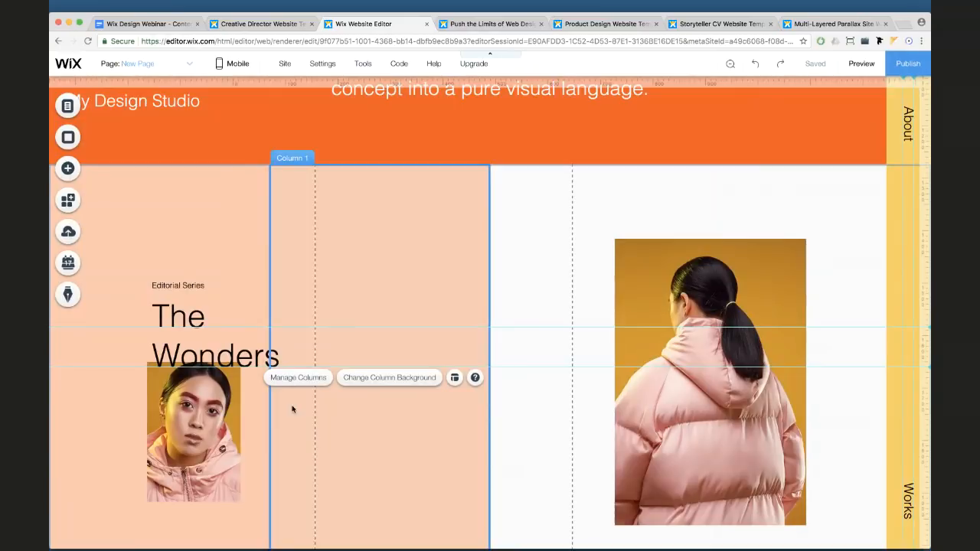
scroll(321, 261, up, 2)
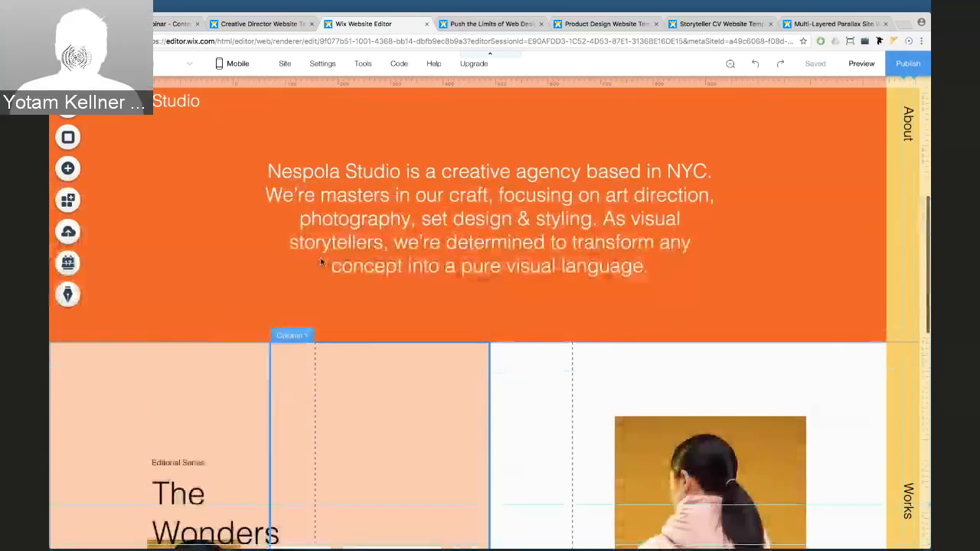
scroll(322, 262, down, 9)
scroll(398, 168, up, 1)
click(386, 229)
scroll(385, 230, up, 3)
click(291, 212)
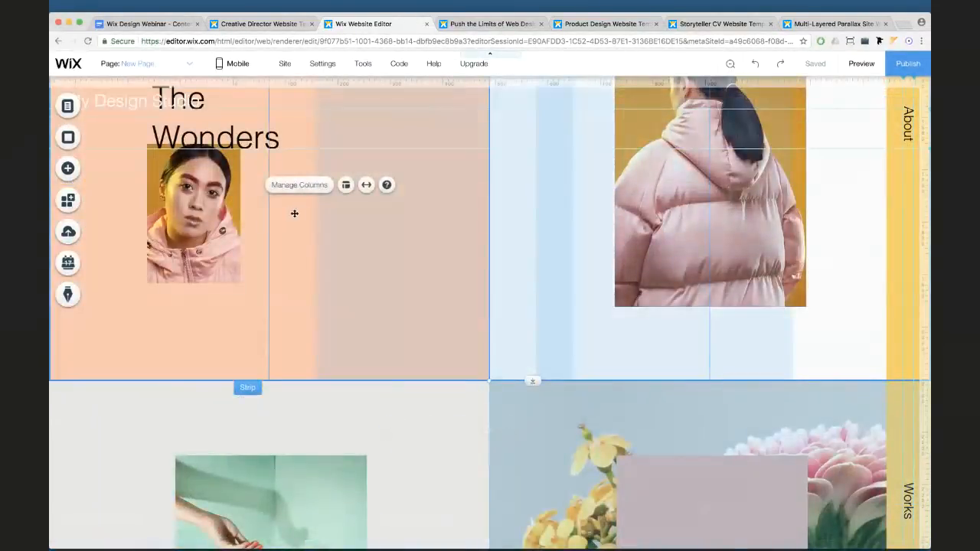
click(332, 206)
scroll(333, 206, up, 1)
scroll(334, 193, up, 1)
click(335, 179)
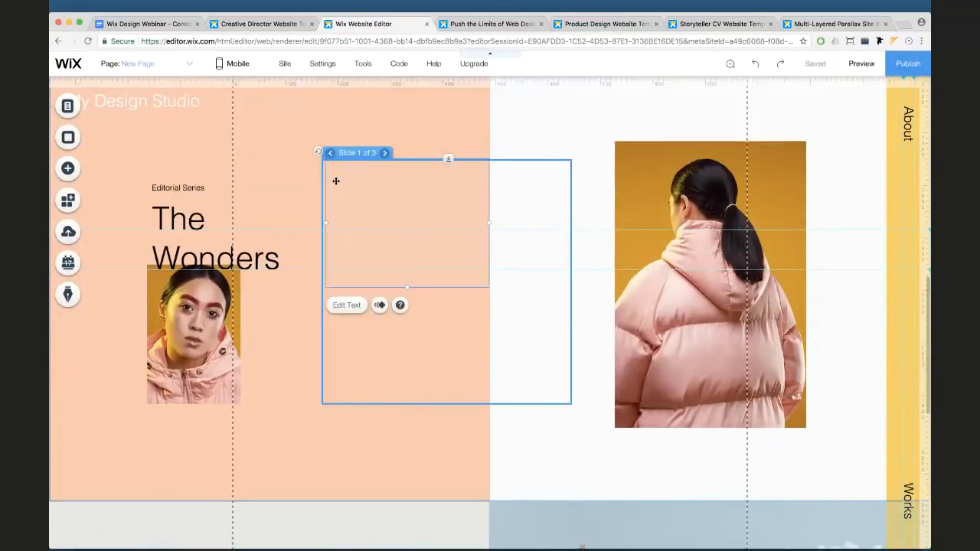
click(504, 116)
Paste and move a copy of the Editorial Series The Wonders text, then delete the duplicate
text(Editorial Series The Wonders)
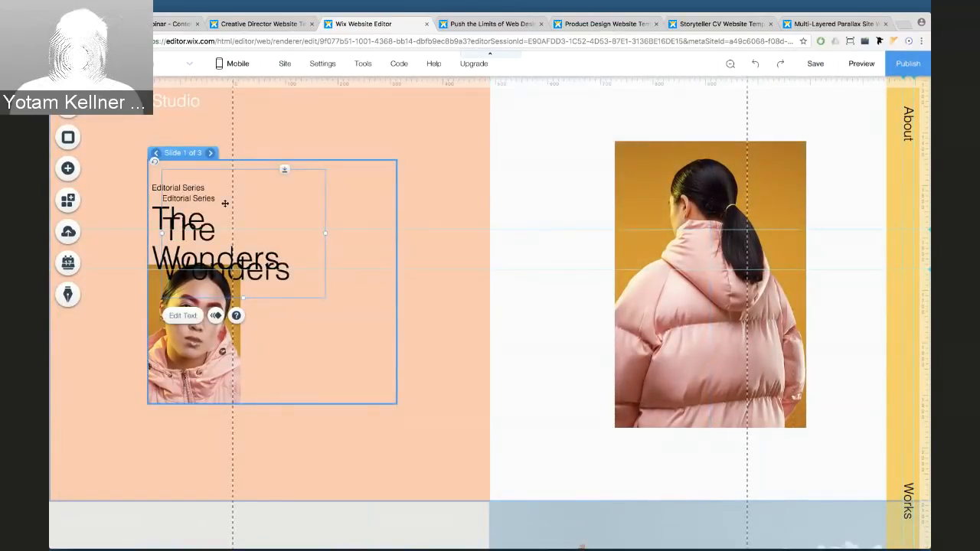
drag(214, 225, 437, 215)
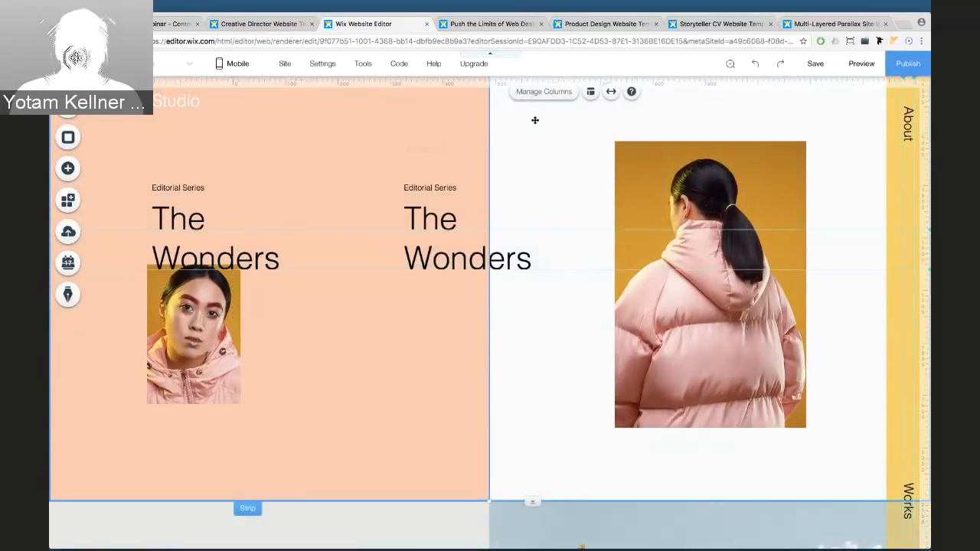
key(Delete)
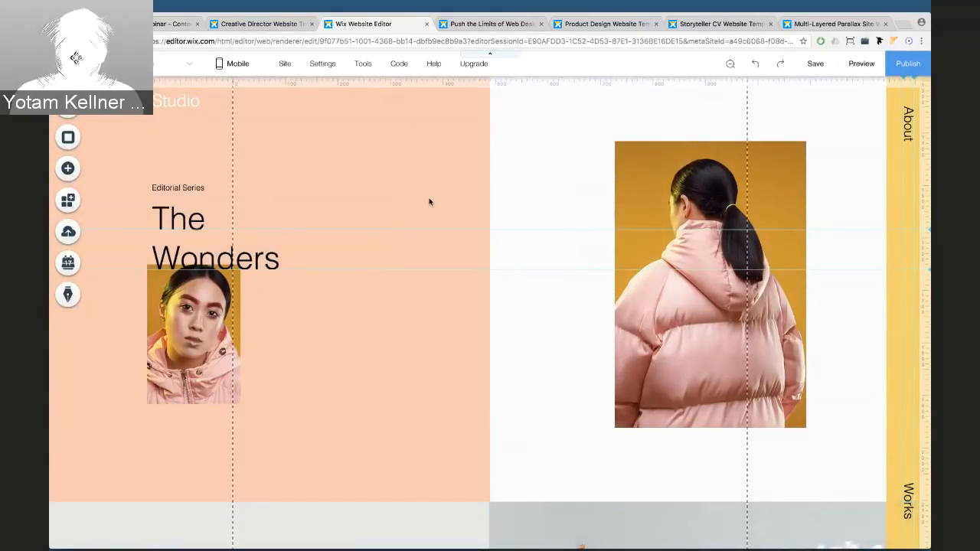
Add vertical ruler guides at 0 px and 980 px
click(549, 84)
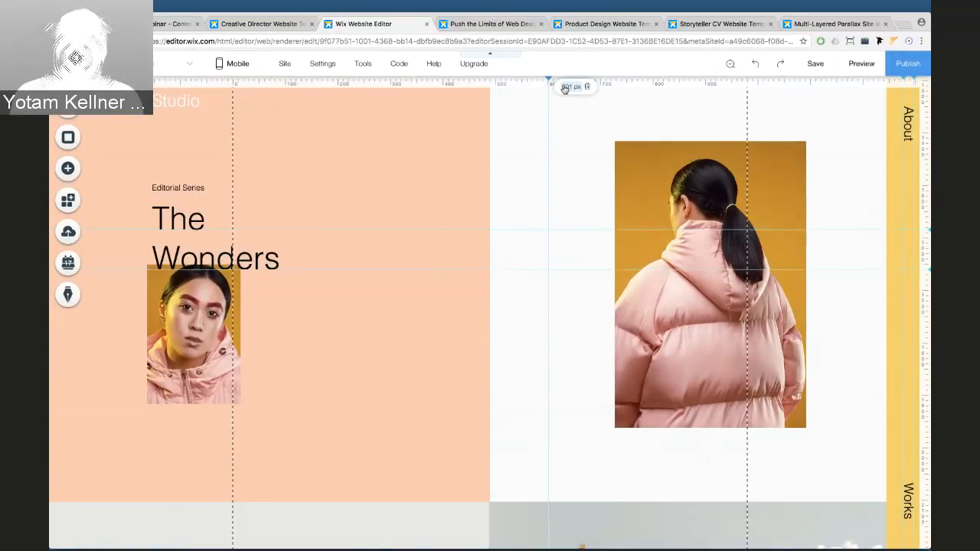
click(565, 87)
text(0)
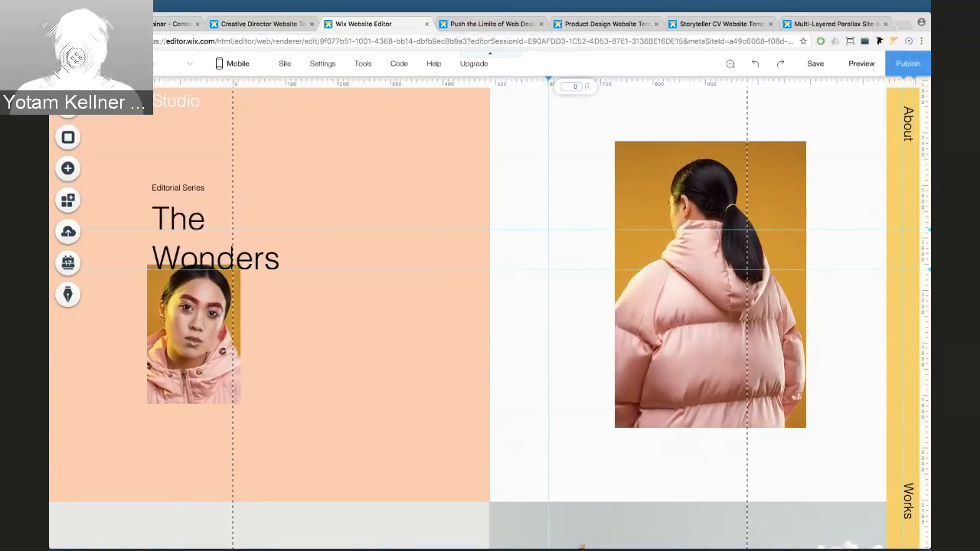
key(Return)
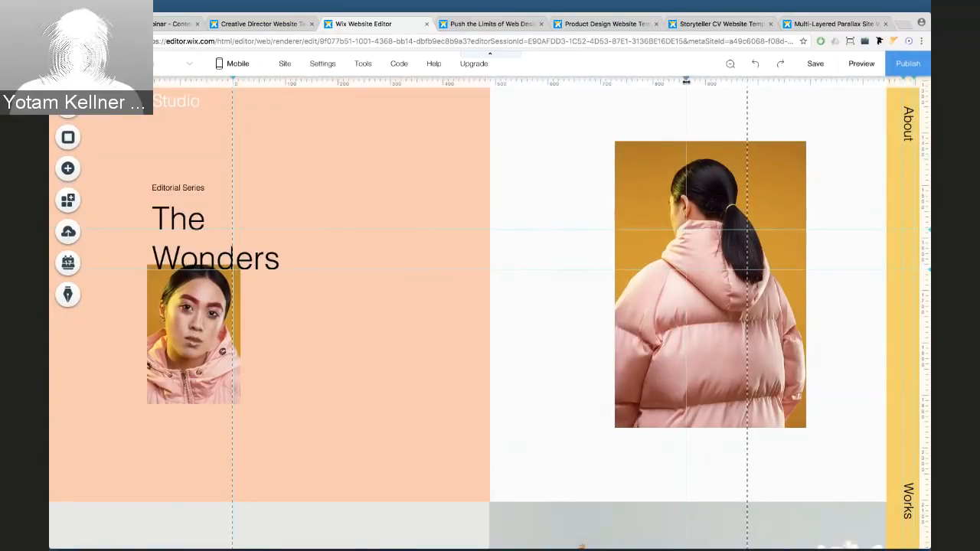
click(686, 83)
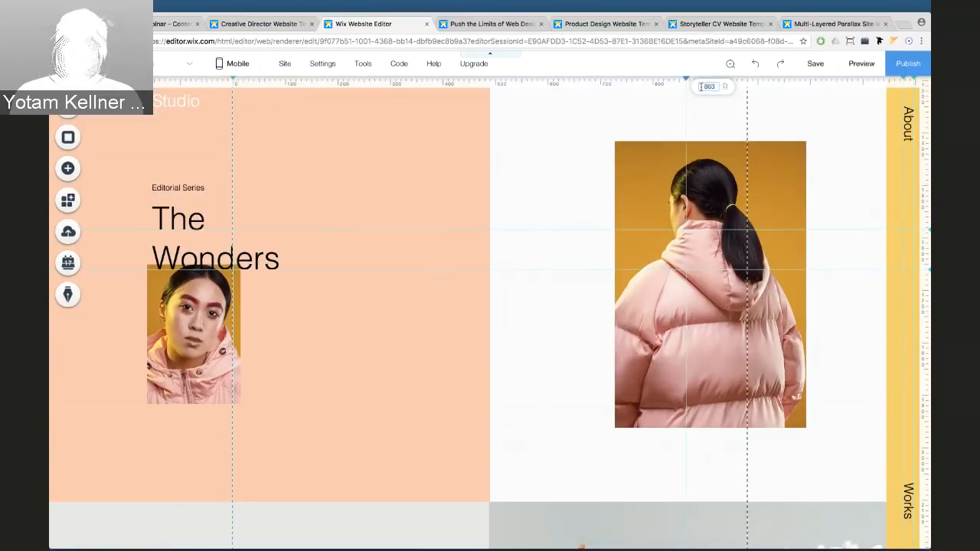
click(699, 87)
key(Return)
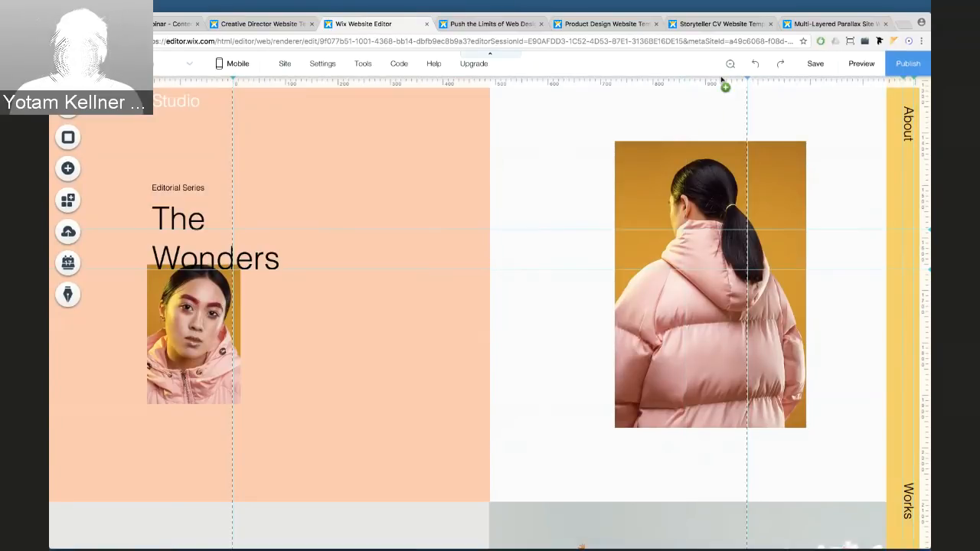
Add two more vertical guides at 960 px and 20 px
click(728, 80)
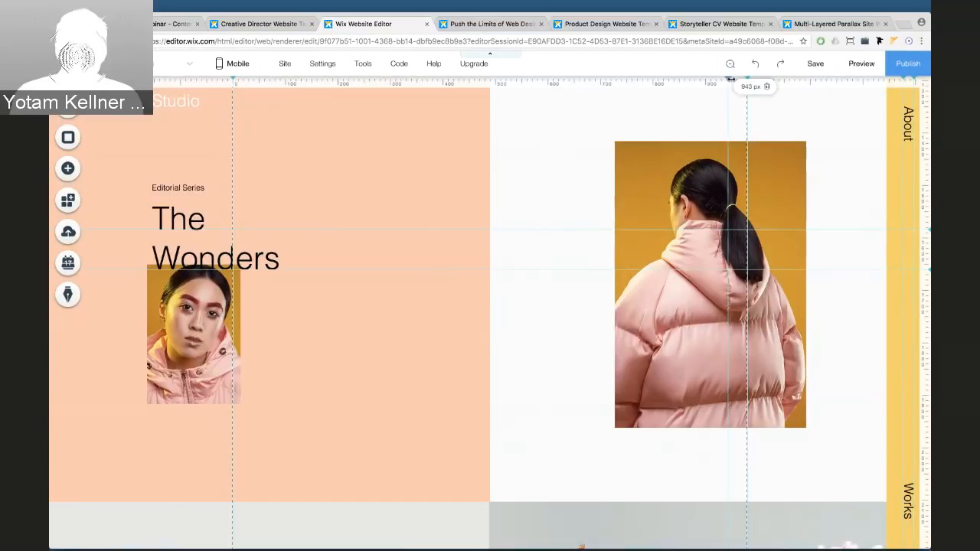
click(749, 88)
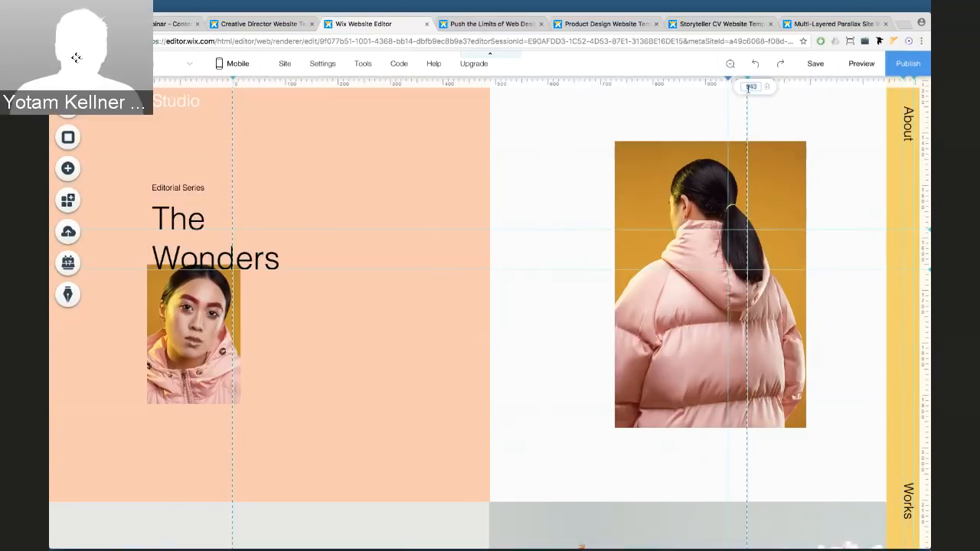
text(960)
key(Return)
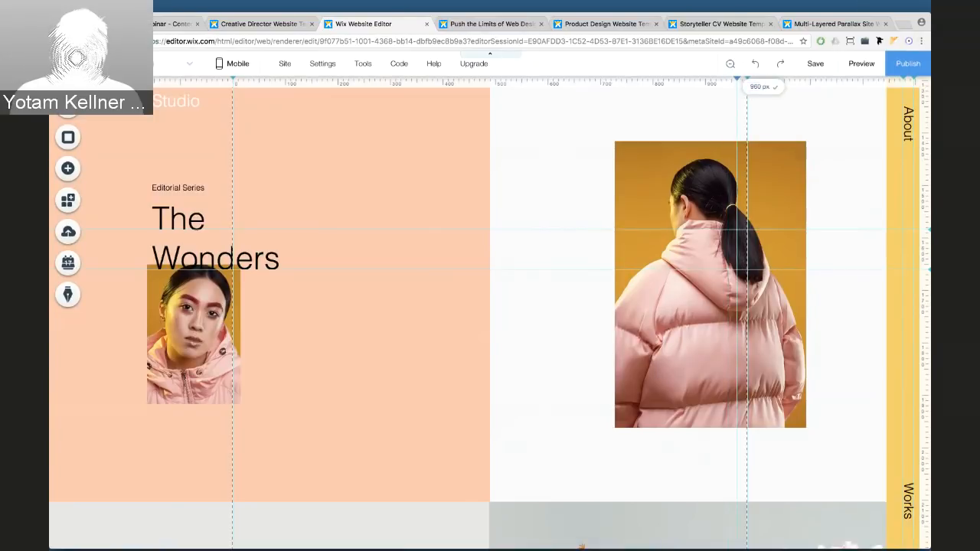
click(255, 79)
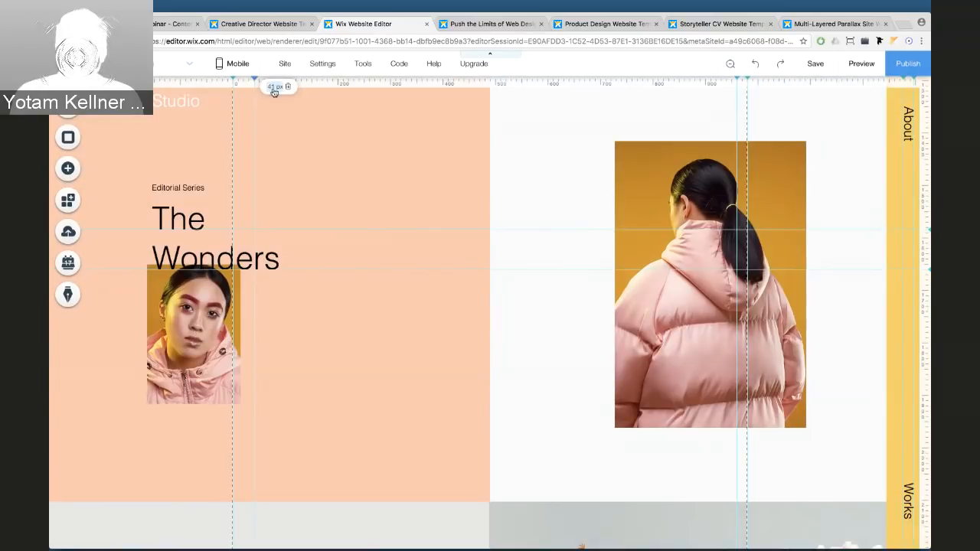
key(Return)
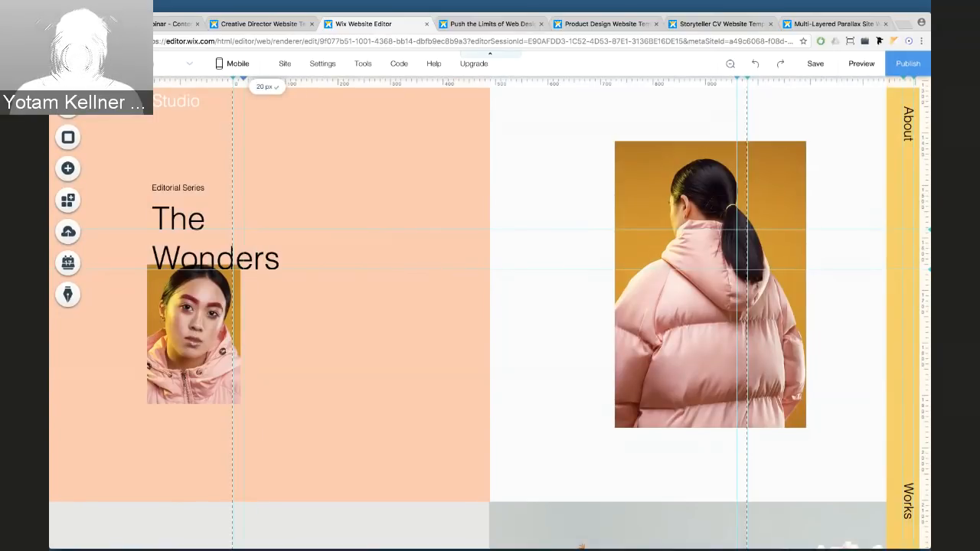
Toggle Rulers off and back on, then delete the 20 px vertical guide with its trash icon
mouse_move(357, 62)
click(344, 117)
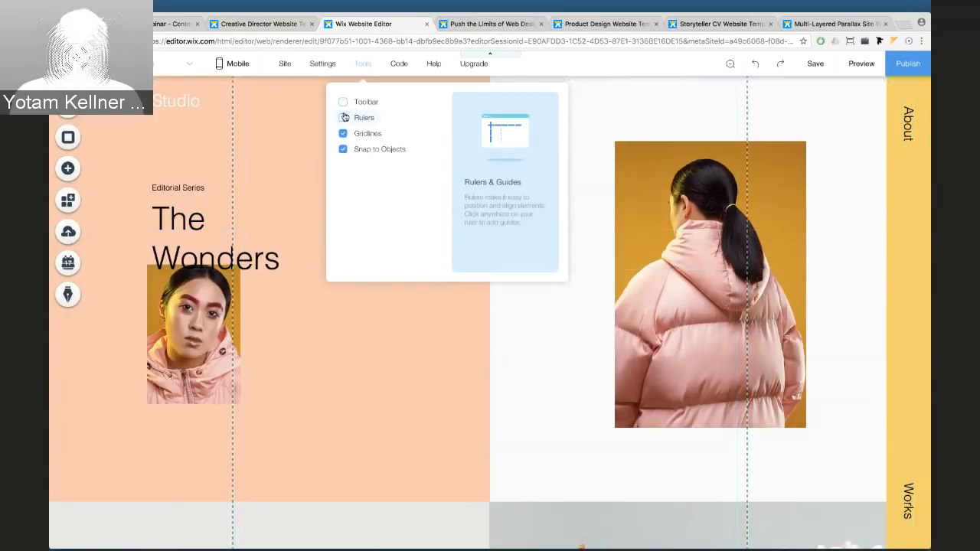
click(344, 118)
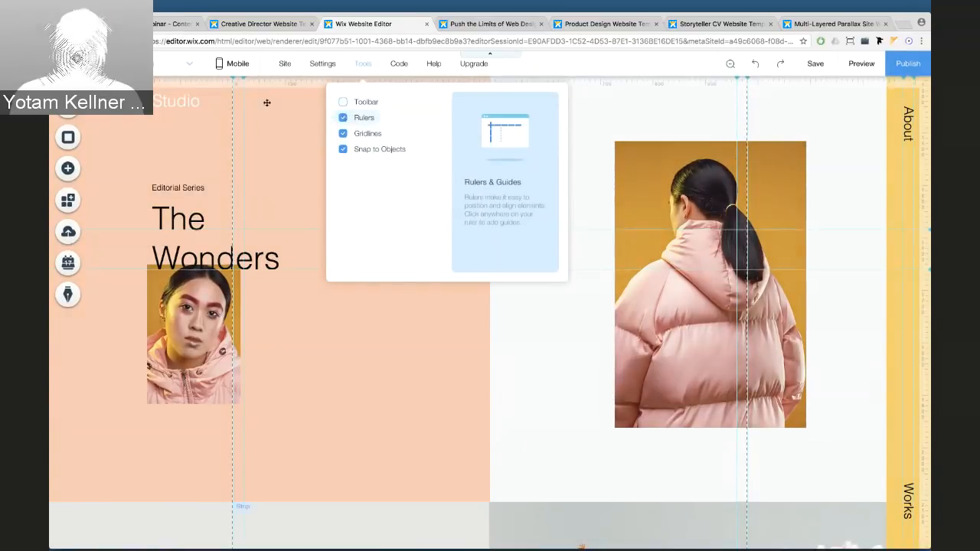
mouse_move(249, 84)
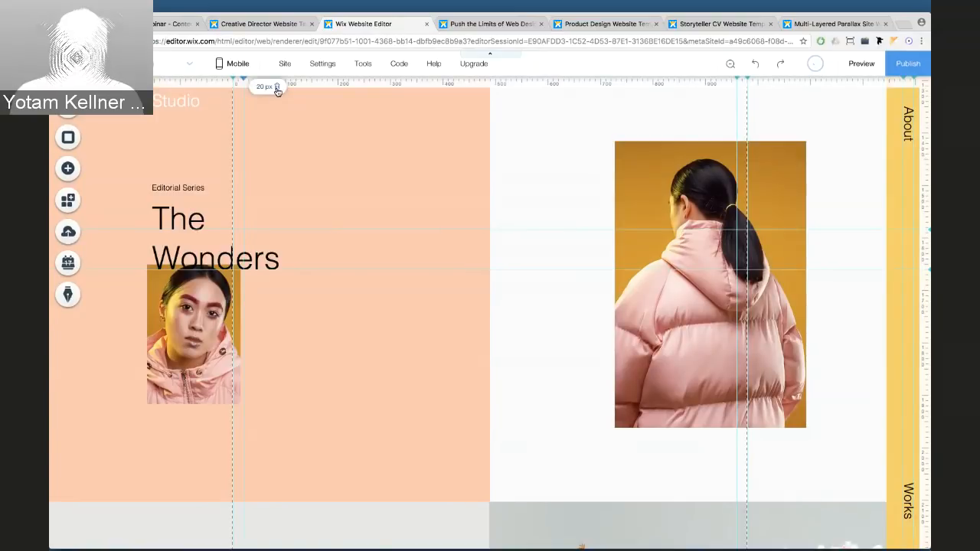
click(278, 89)
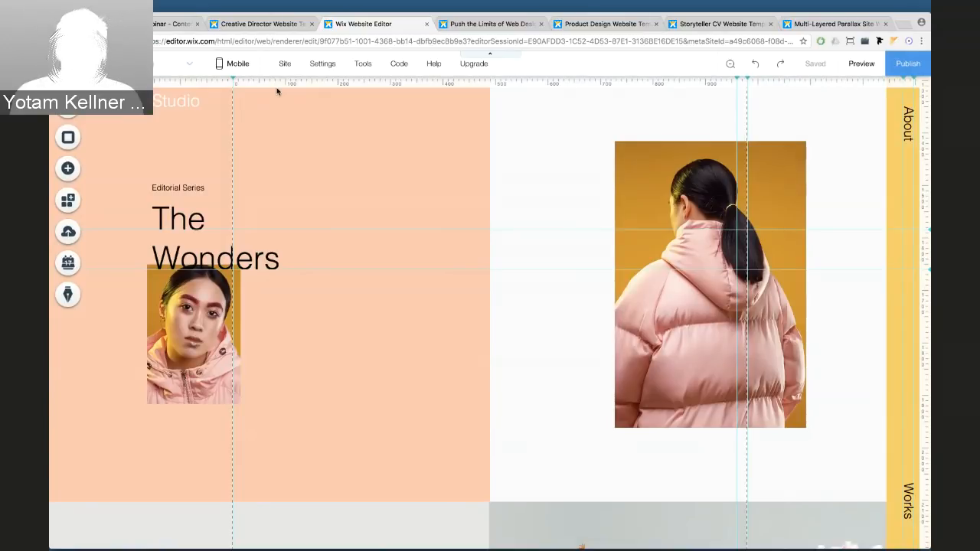
Uncheck Tools > Rulers, then select the Wonders slideshow and the peach column section
mouse_move(360, 66)
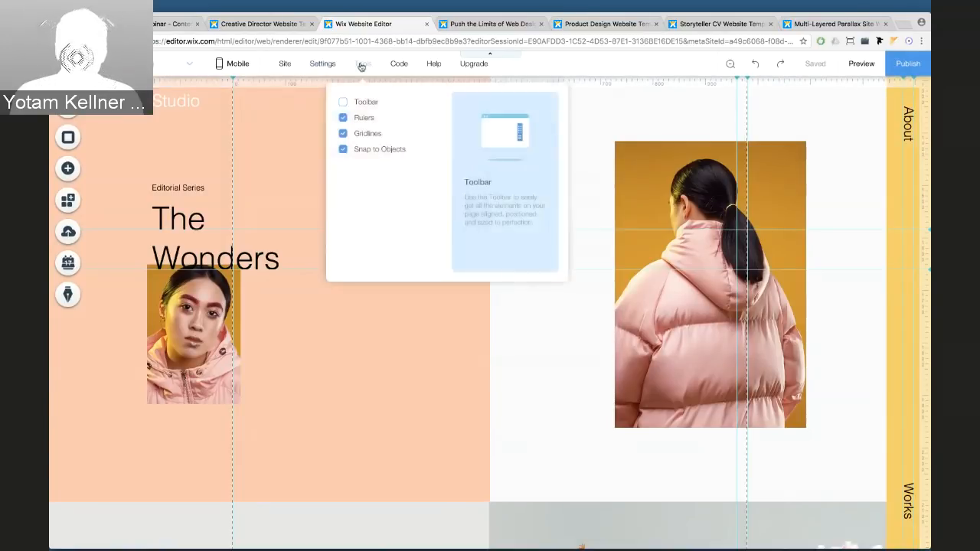
click(343, 118)
click(269, 216)
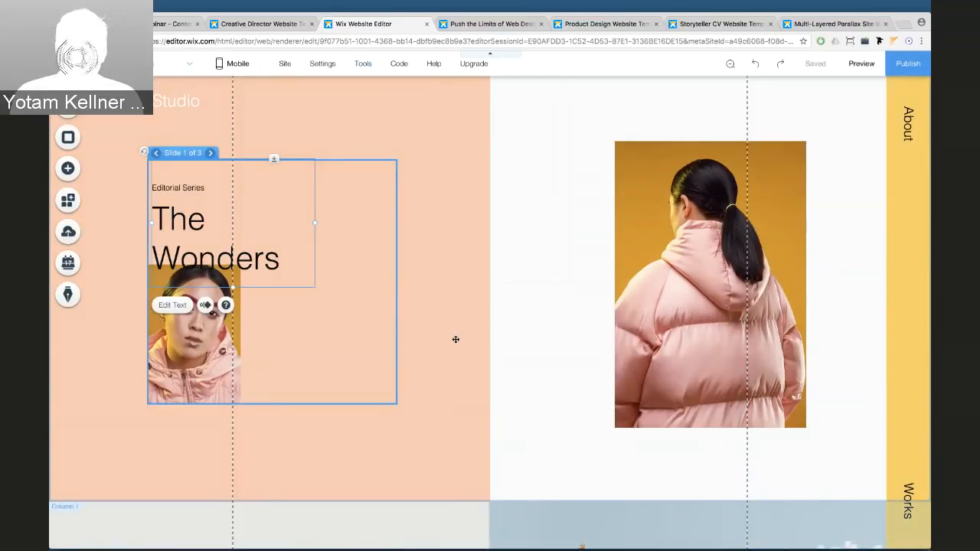
click(456, 339)
Scroll through the page, selecting the grapefruit slideshow and the right-column photo
scroll(455, 339, down, 5)
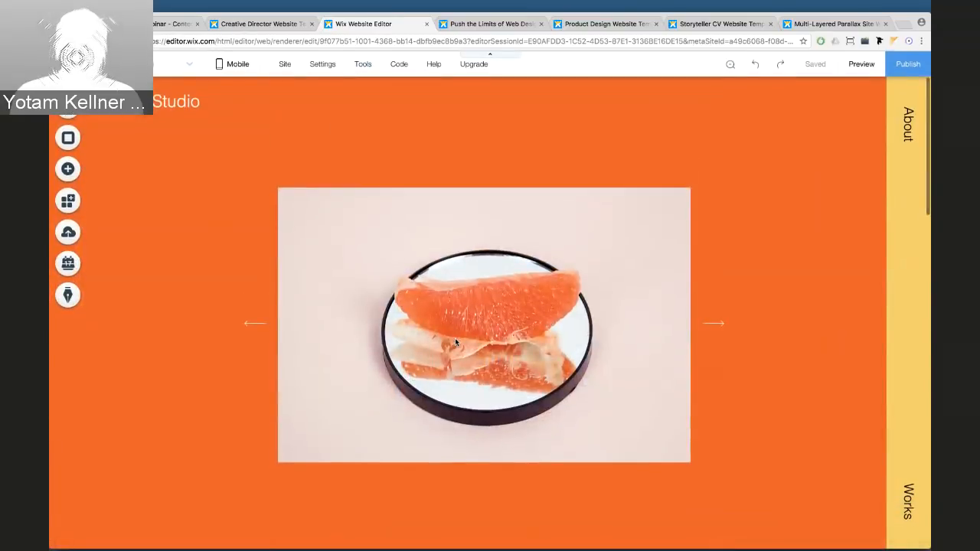
click(373, 221)
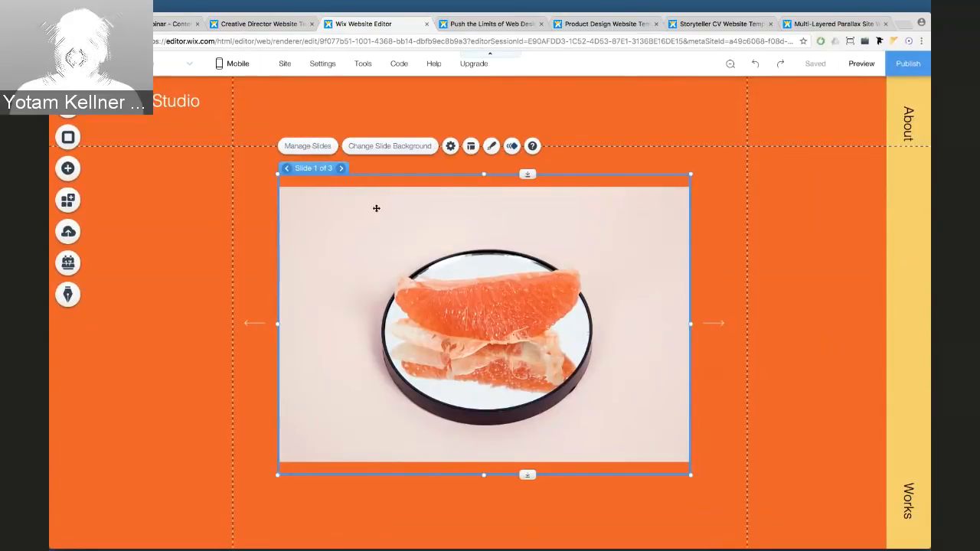
scroll(357, 217, down, 5)
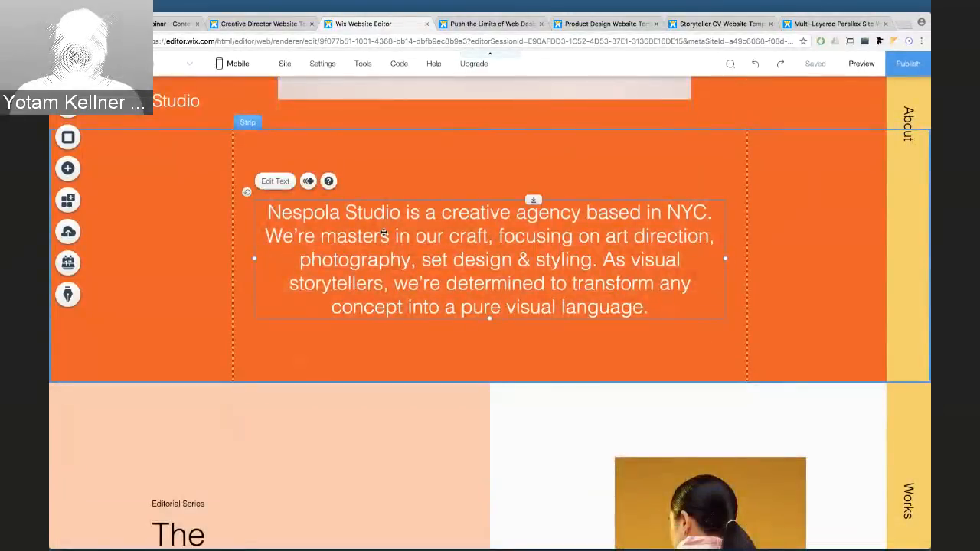
scroll(400, 277, down, 3)
scroll(383, 280, down, 4)
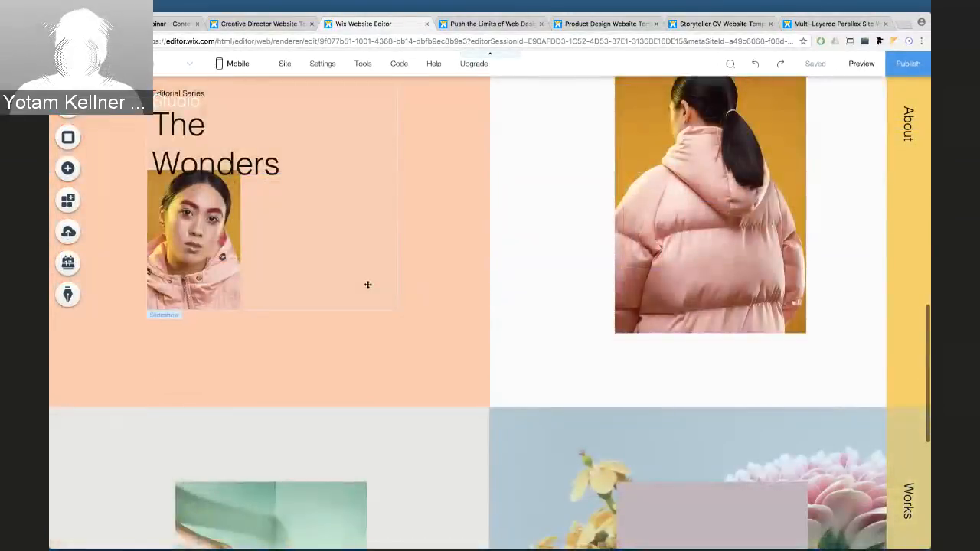
click(630, 258)
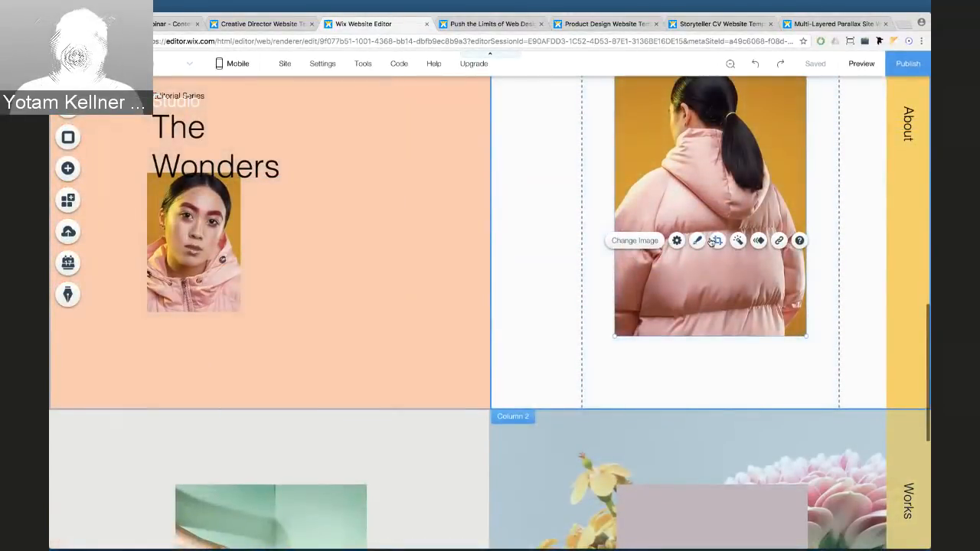
scroll(635, 252, up, 2)
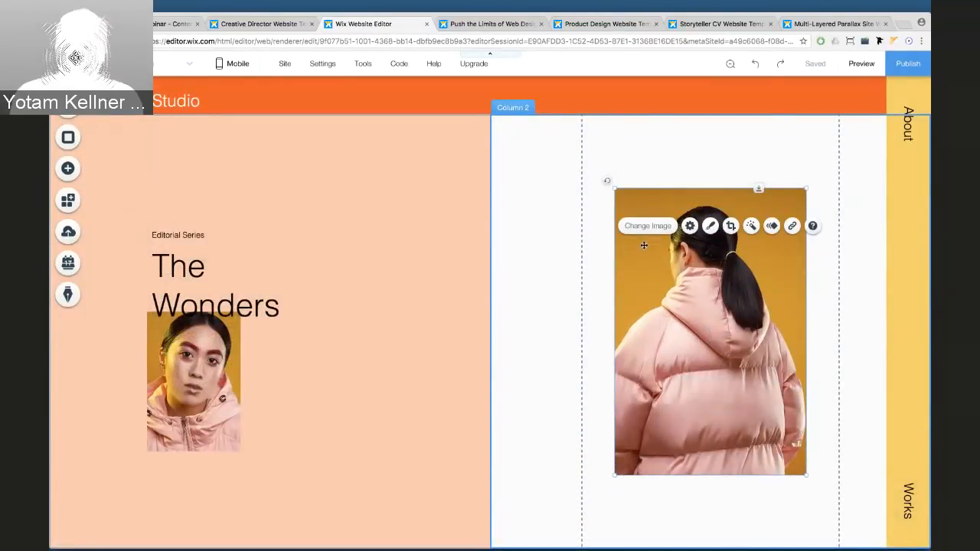
From the photo's Overlapping Items (4) menu, select Page, then return to the grapefruit slideshow
right_click(644, 245)
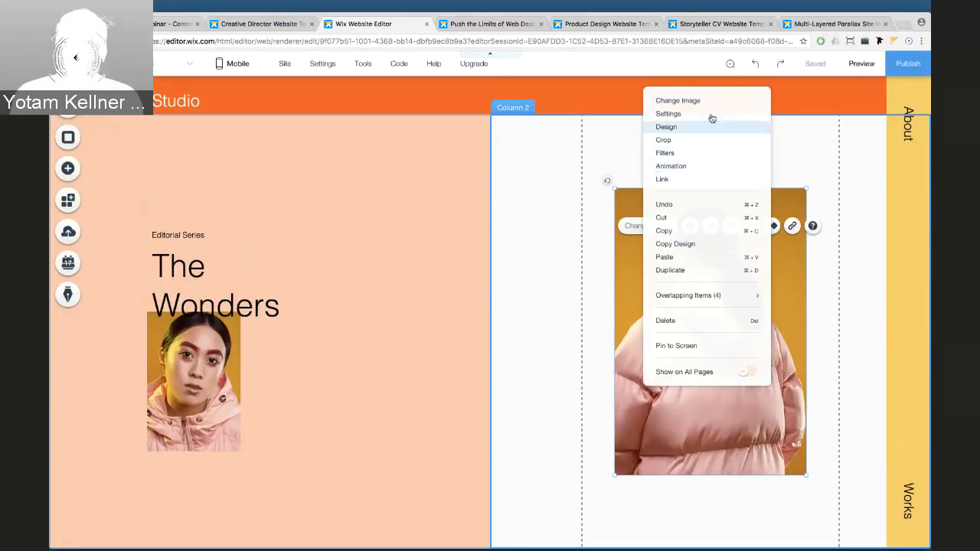
click(588, 238)
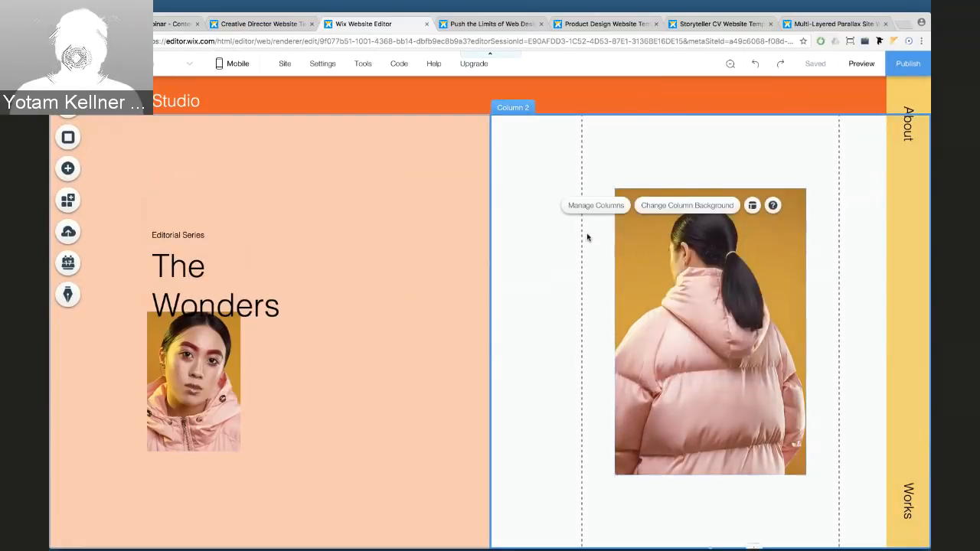
click(667, 284)
right_click(669, 288)
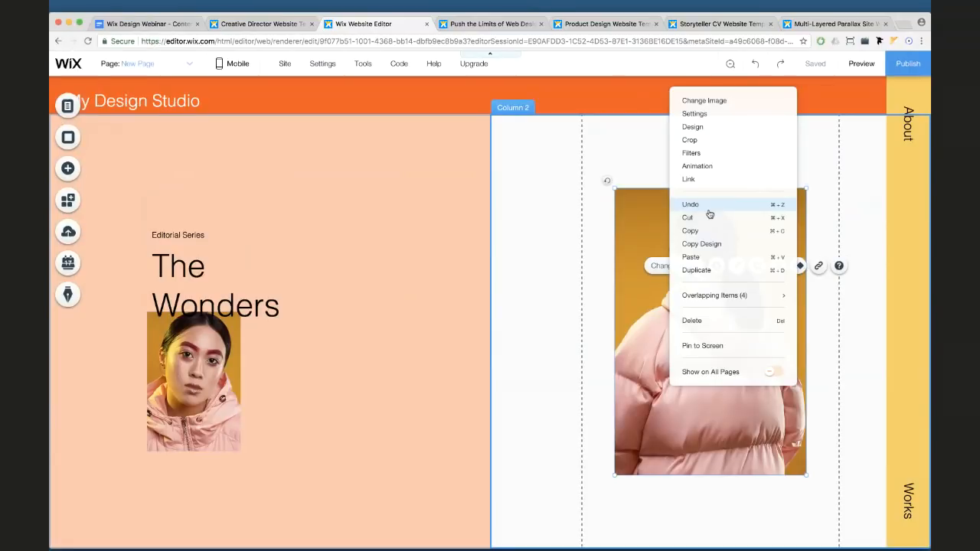
mouse_move(717, 298)
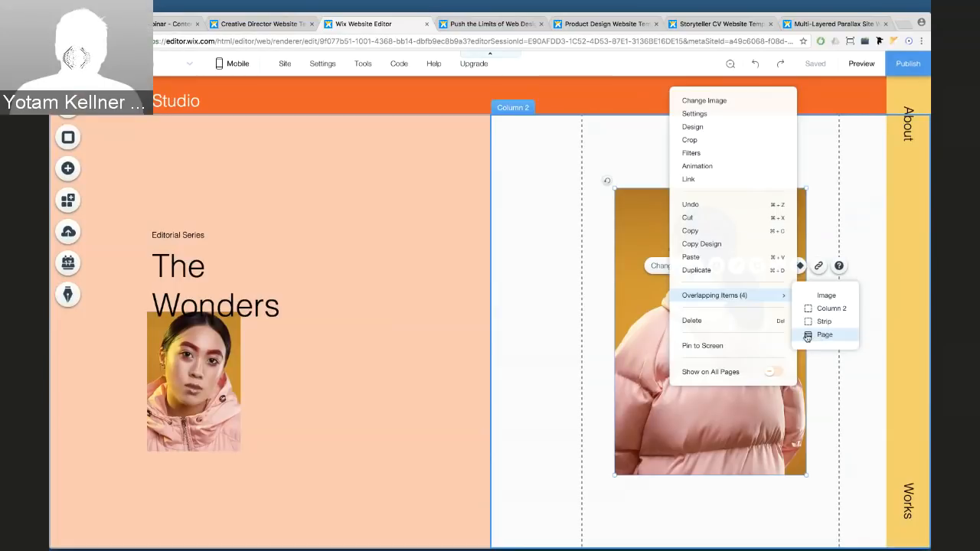
click(820, 335)
scroll(444, 282, up, 10)
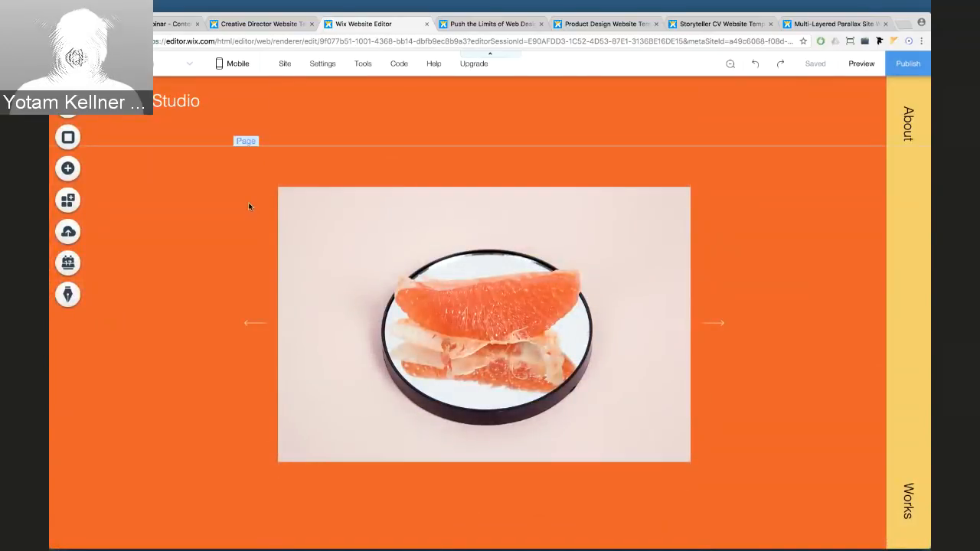
click(68, 169)
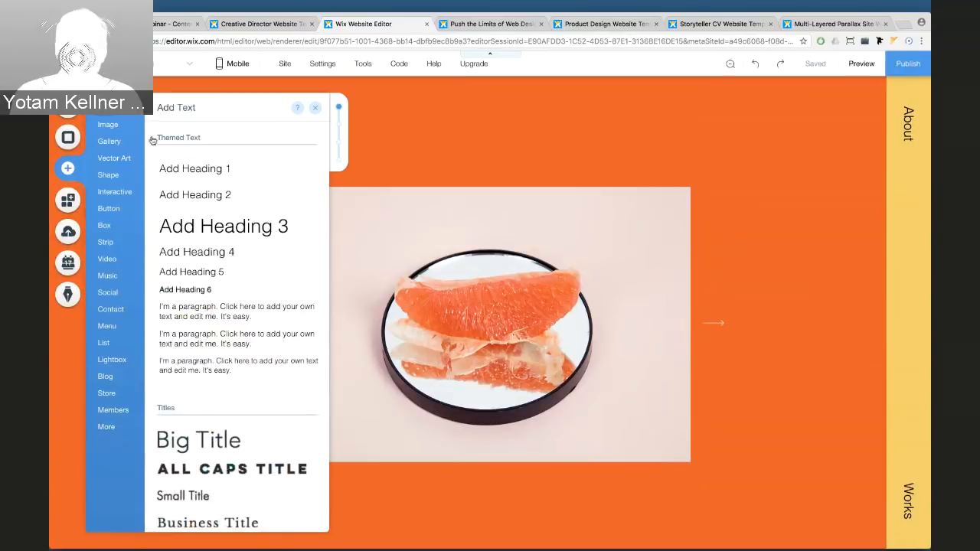
drag(202, 174, 284, 170)
click(585, 411)
click(310, 217)
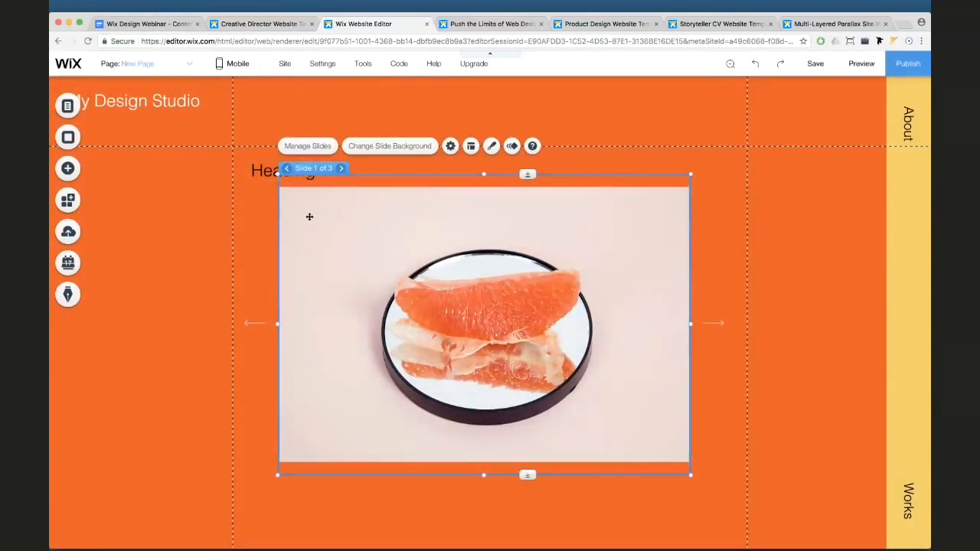
right_click(309, 217)
mouse_move(335, 282)
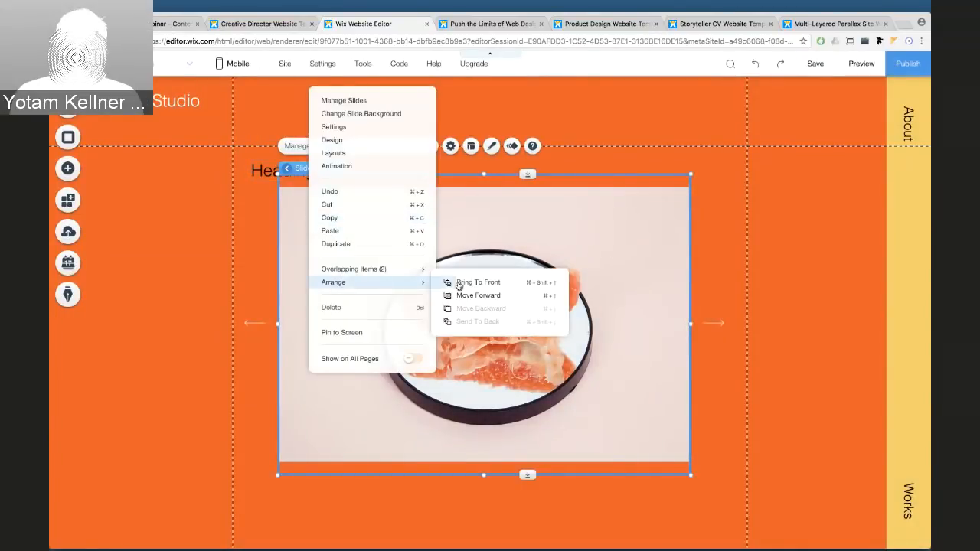
click(256, 191)
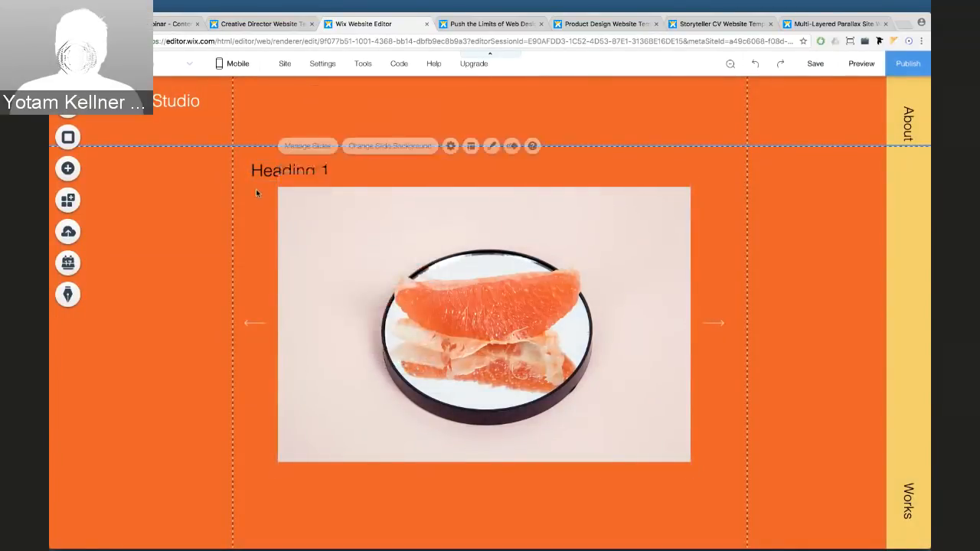
click(259, 171)
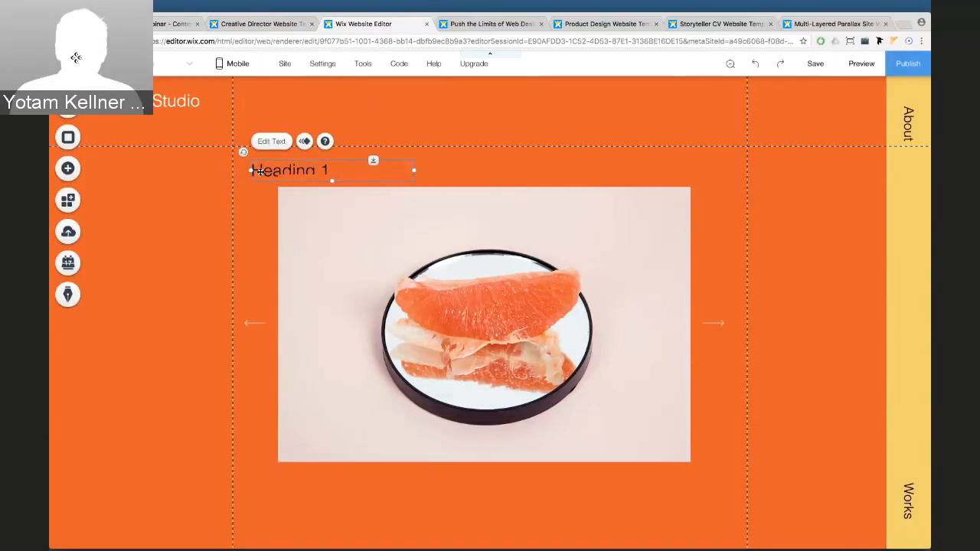
drag(261, 171, 228, 223)
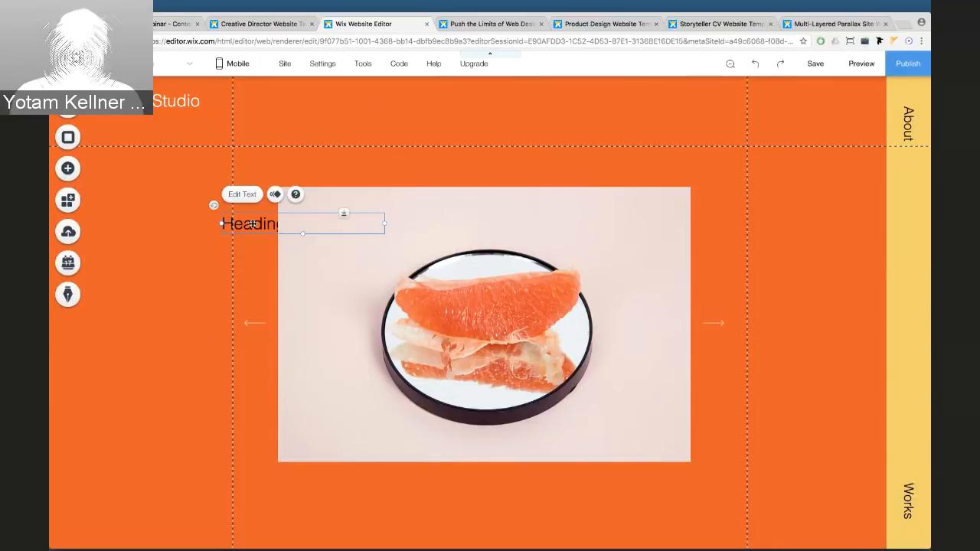
click(194, 234)
click(246, 227)
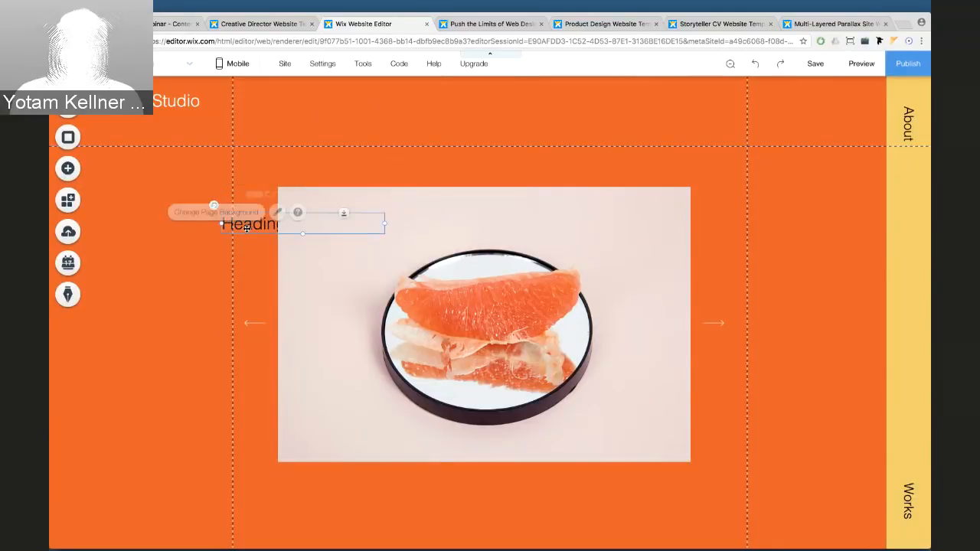
right_click(247, 227)
mouse_move(281, 370)
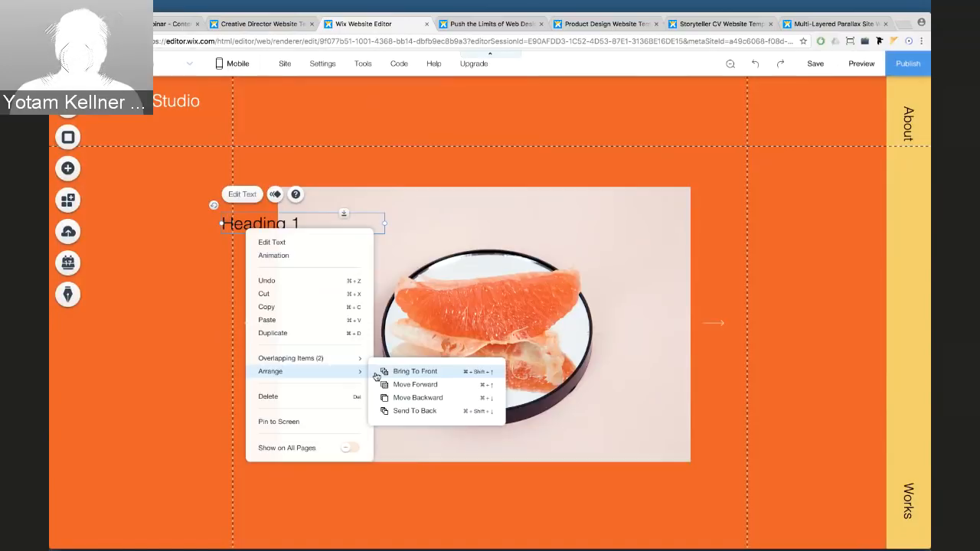
click(255, 244)
click(262, 224)
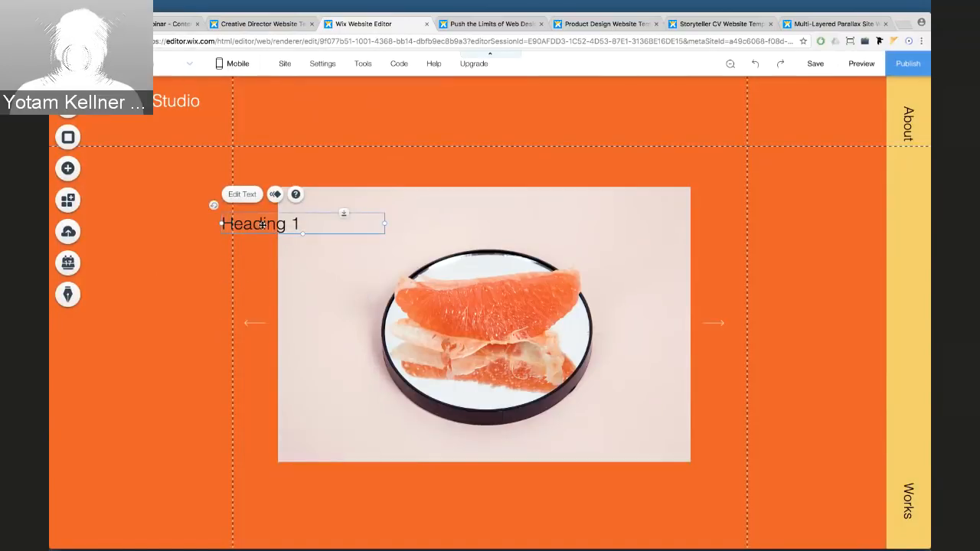
key(Delete)
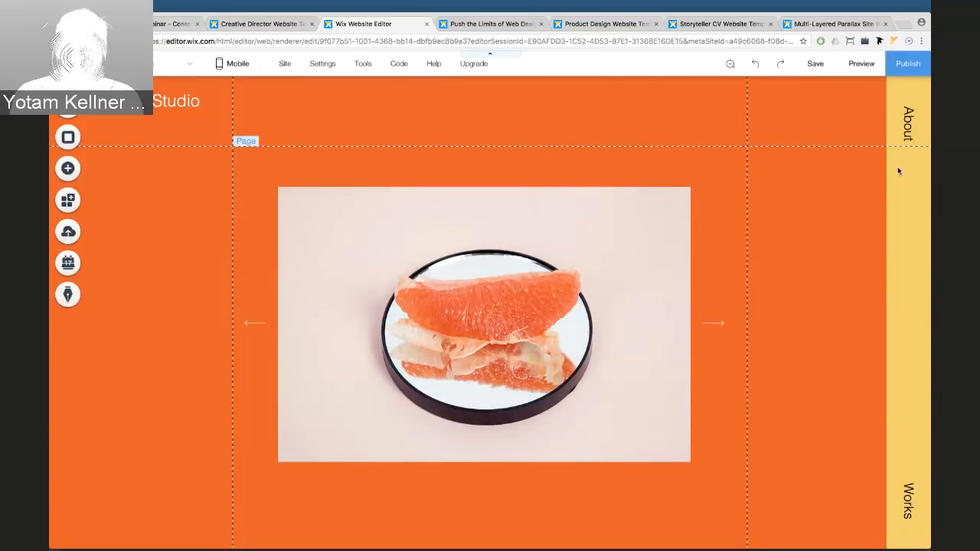
click(913, 185)
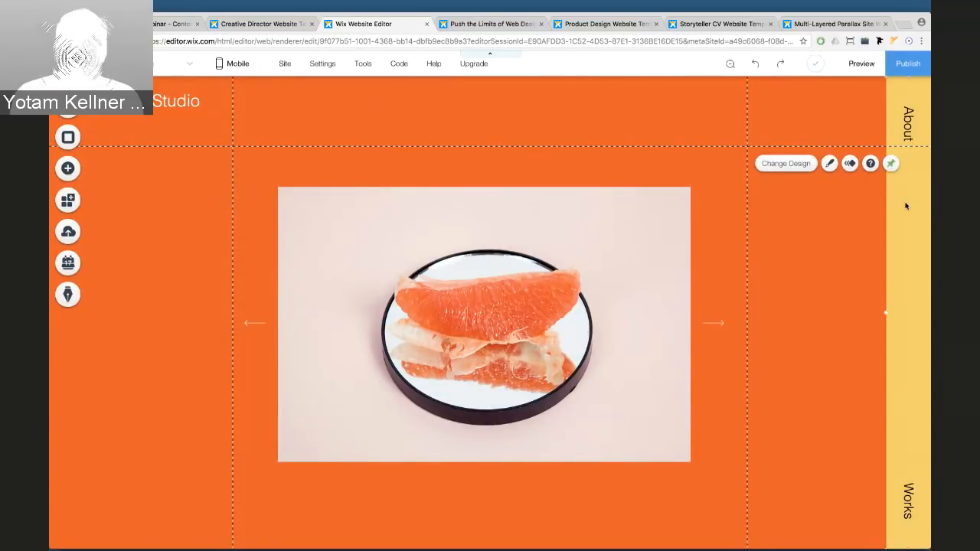
right_click(905, 205)
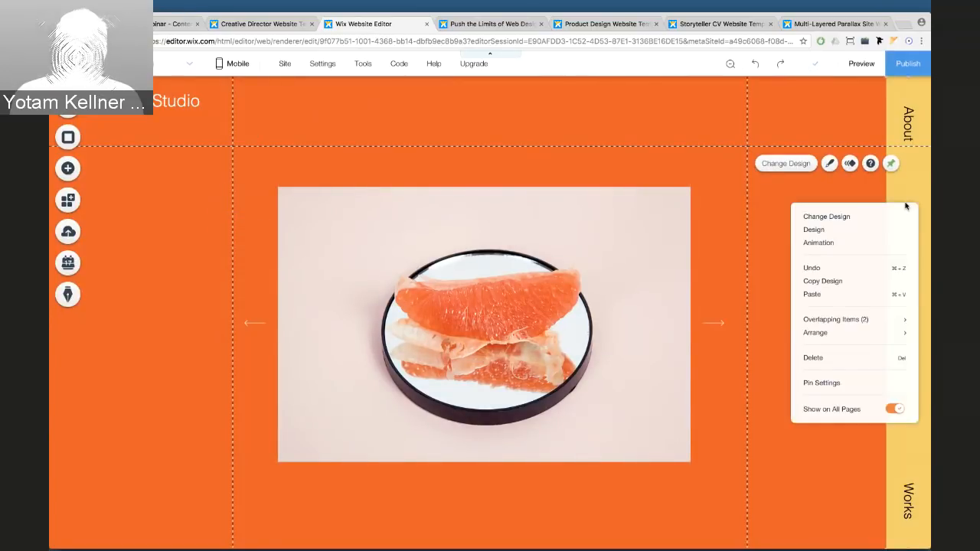
click(893, 409)
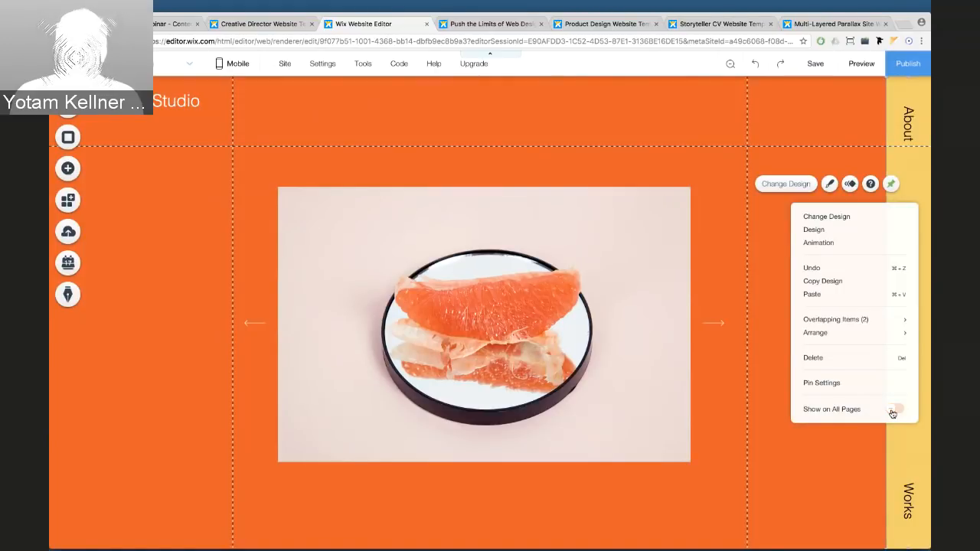
click(894, 412)
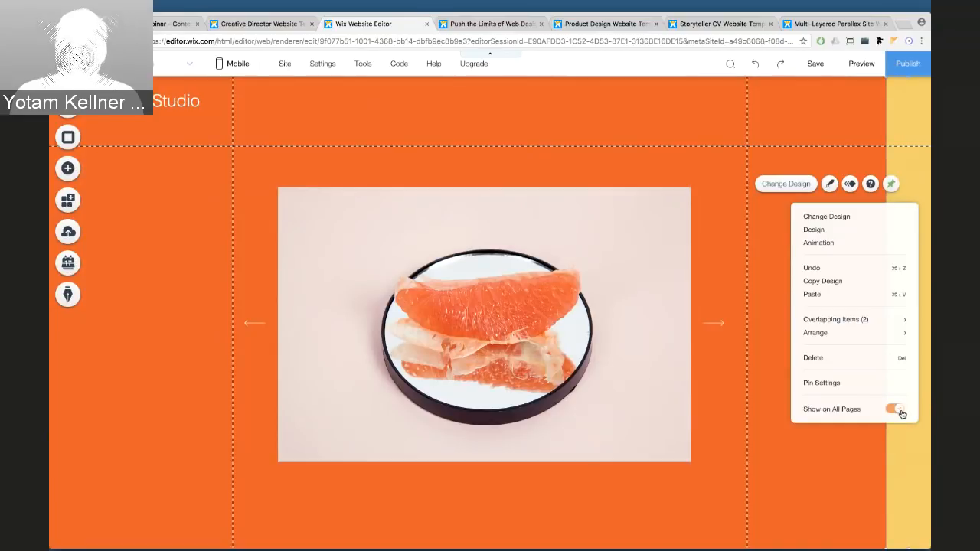
click(820, 107)
click(804, 271)
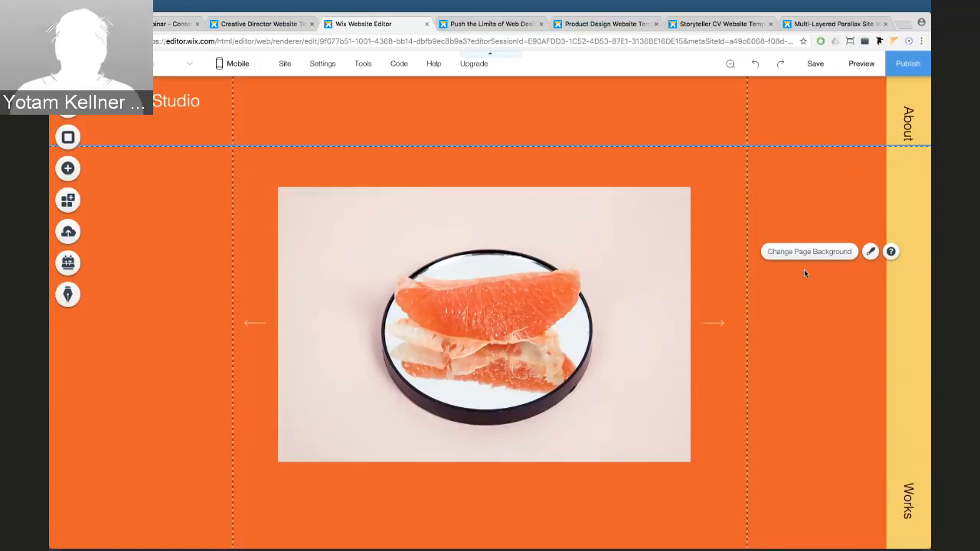
Turn on the floating layout toolbar and move it nearer the page content
mouse_move(361, 70)
click(343, 102)
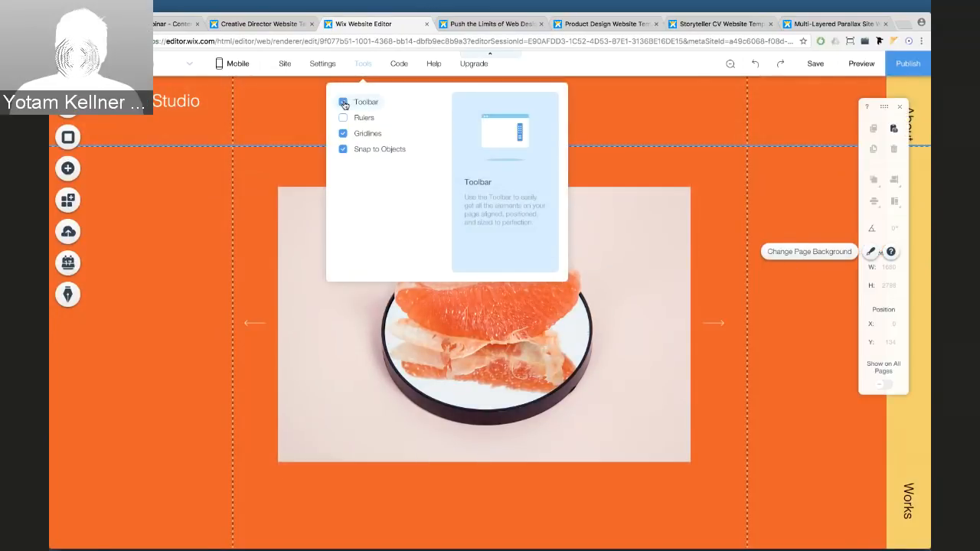
click(343, 102)
click(343, 102)
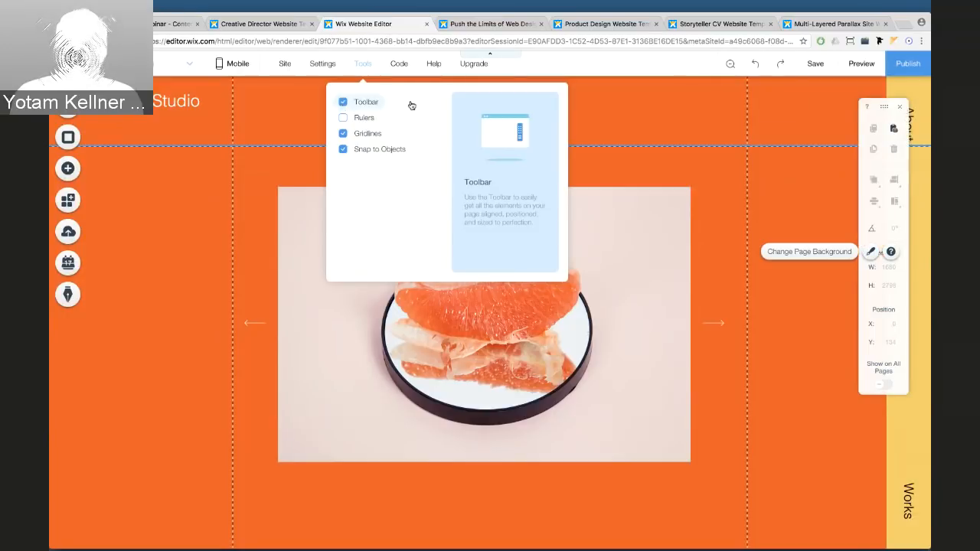
drag(884, 106, 812, 123)
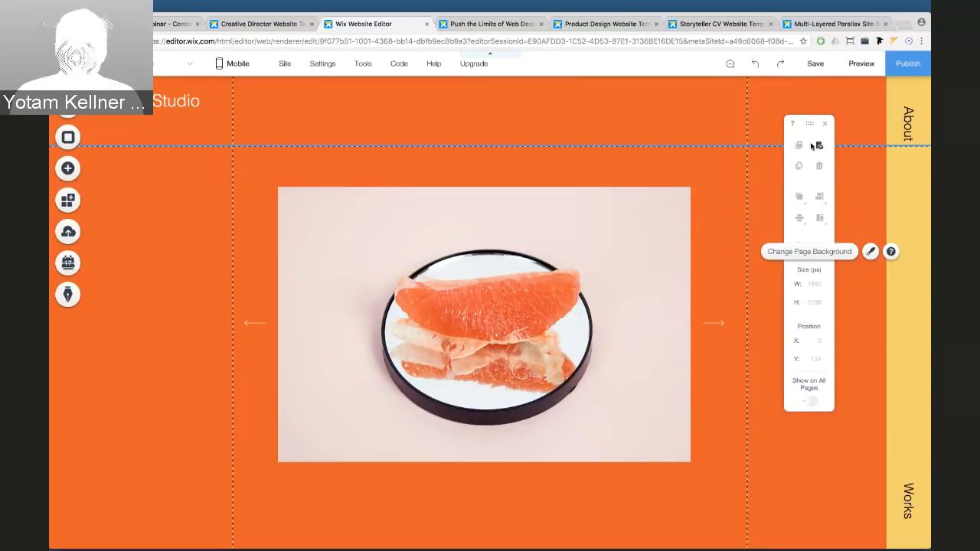
Align the grapefruit slideshow to center, placing it at X 97, Y 169
click(659, 210)
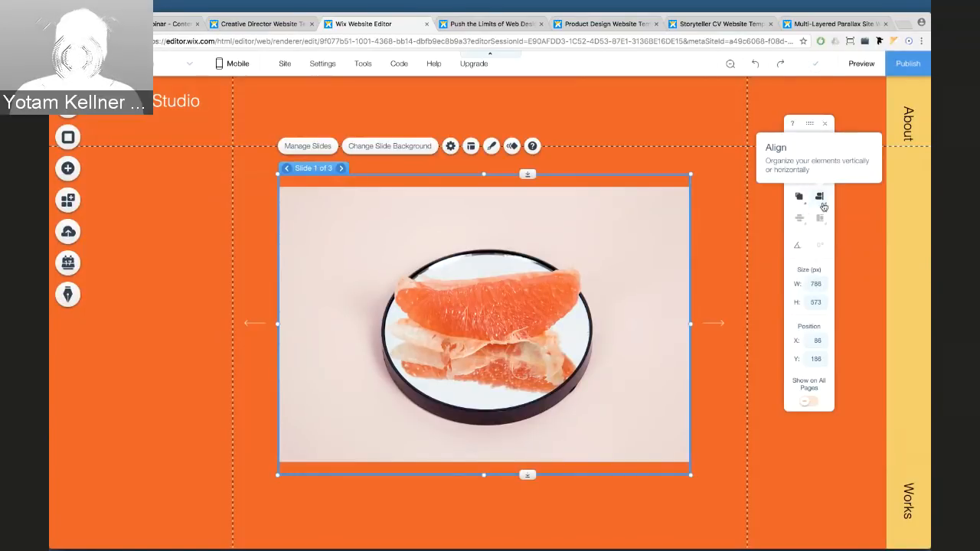
click(712, 207)
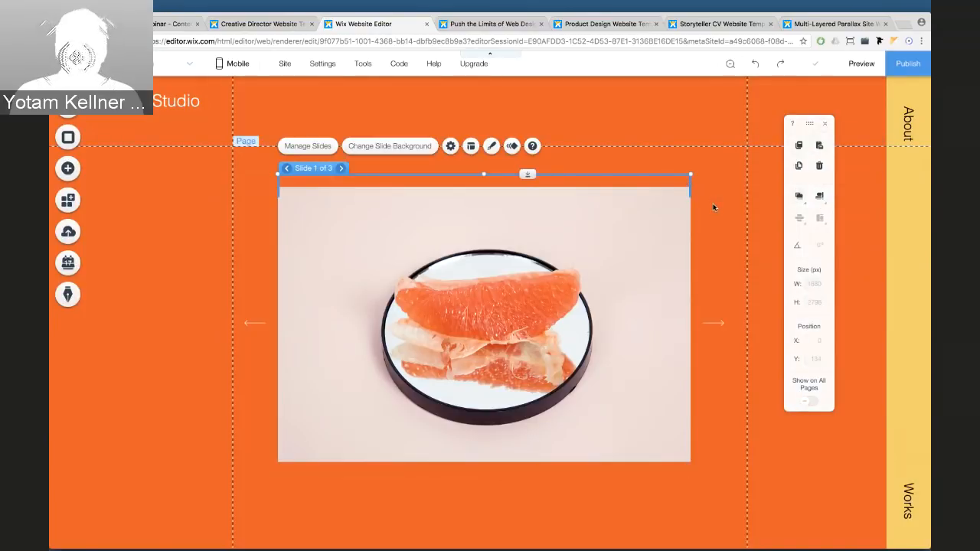
click(631, 215)
drag(630, 215, 541, 208)
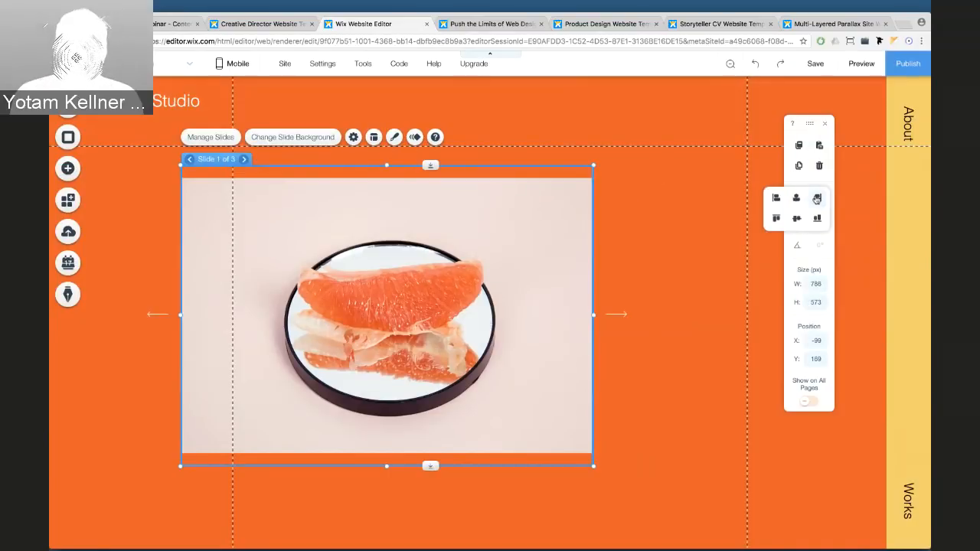
click(797, 199)
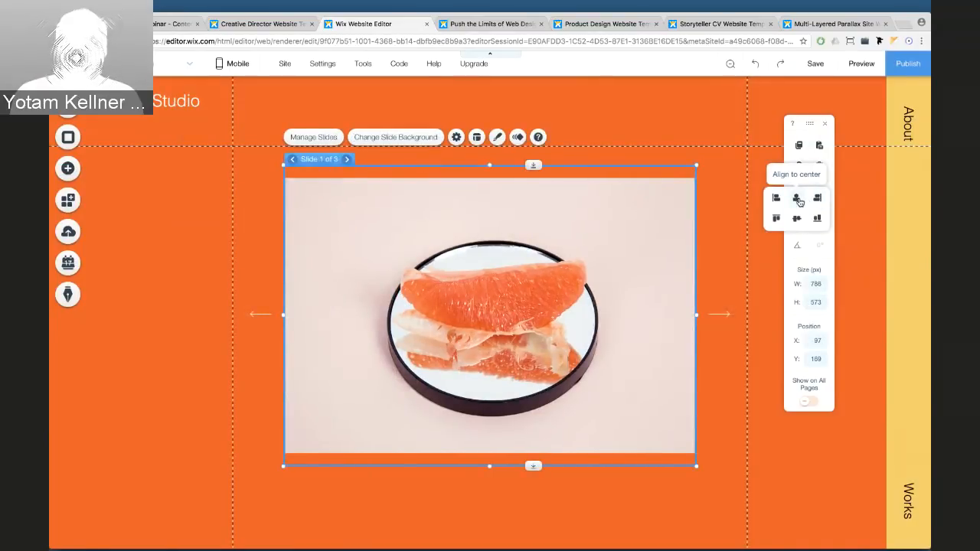
click(721, 195)
click(674, 206)
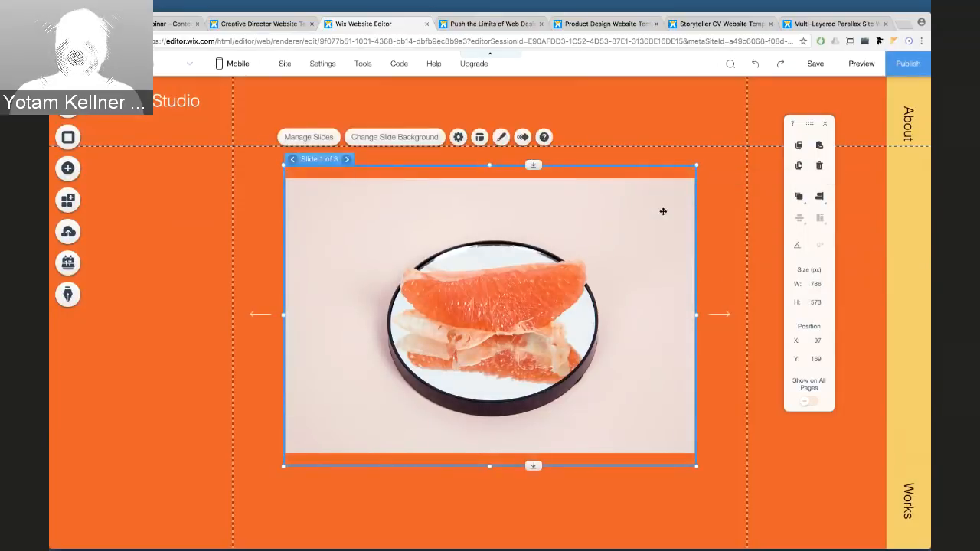
mouse_move(663, 213)
mouse_down()
mouse_move(648, 214)
mouse_move(657, 215)
mouse_up()
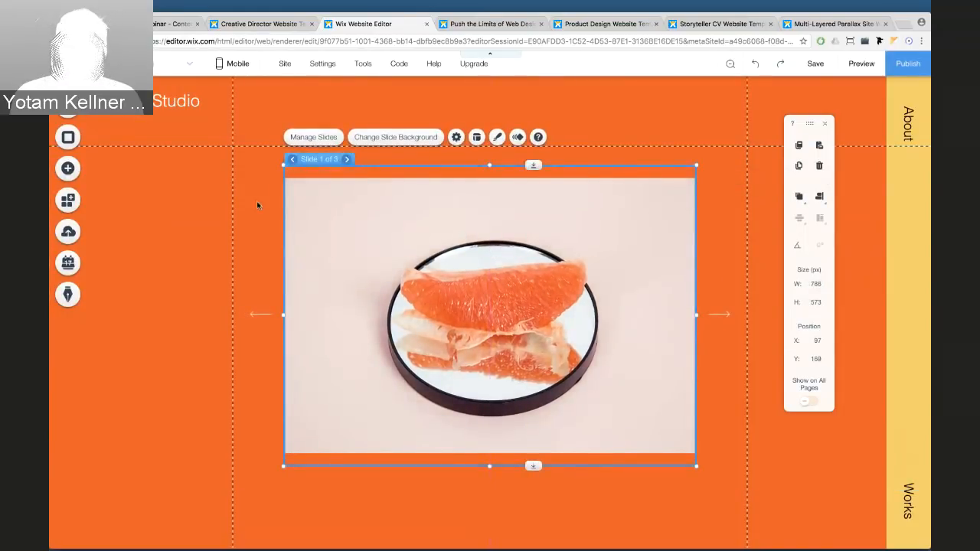
Add a one-line, centre-aligned Heading 3 text reading 'Center' over the slideshow
click(70, 169)
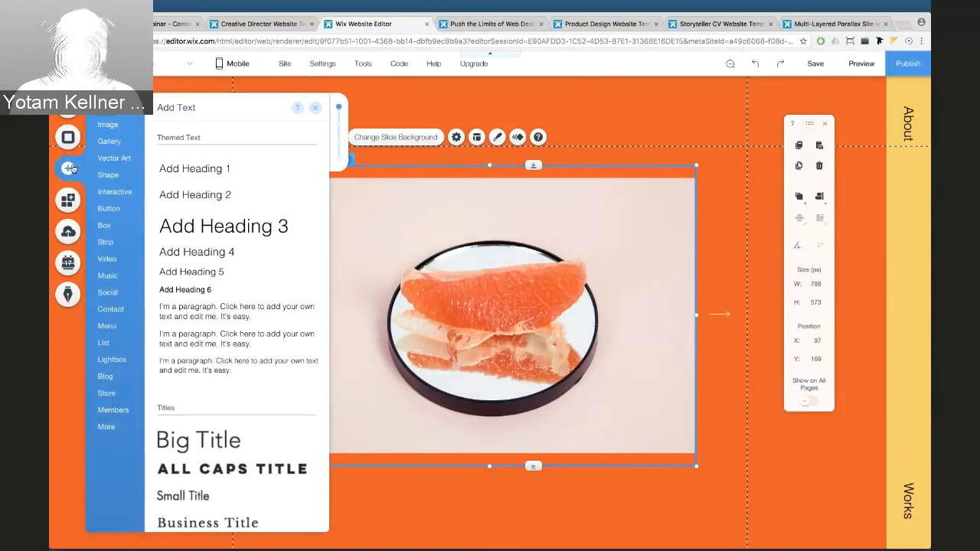
click(212, 223)
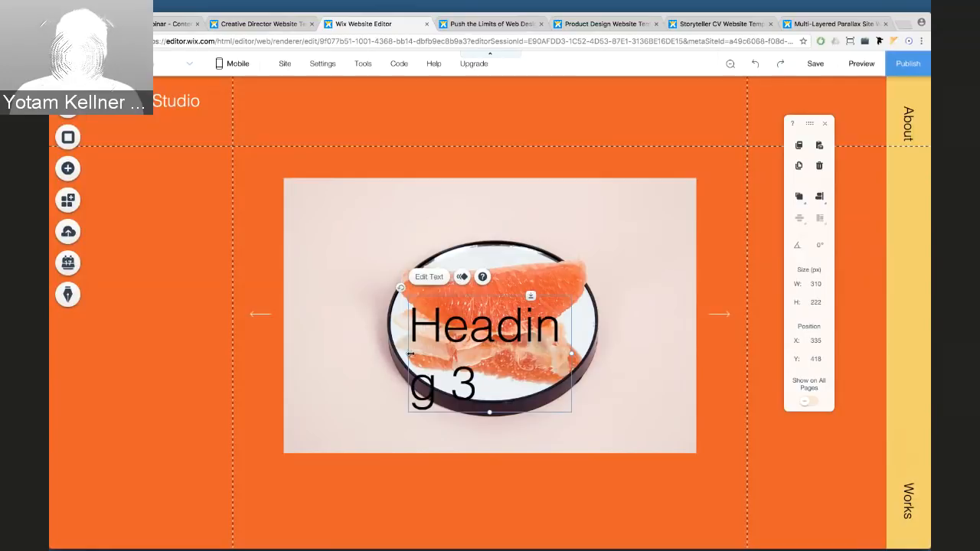
drag(411, 353, 267, 330)
double_click(325, 329)
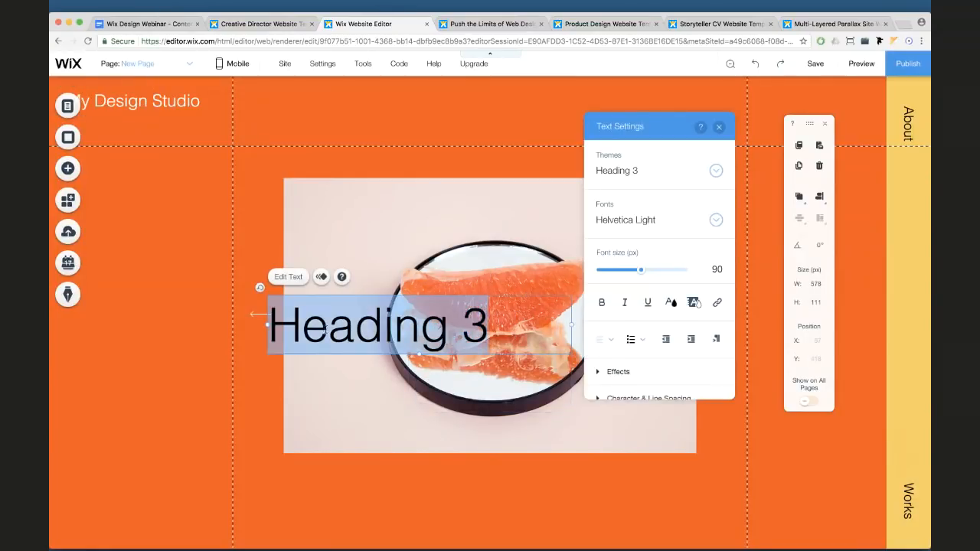
text(Center)
key(ctrl+a)
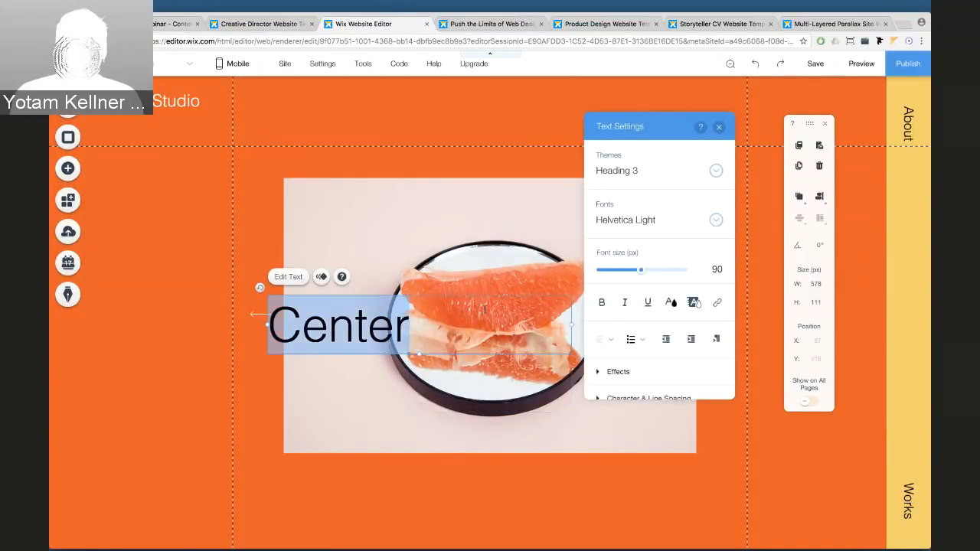
click(604, 339)
click(605, 356)
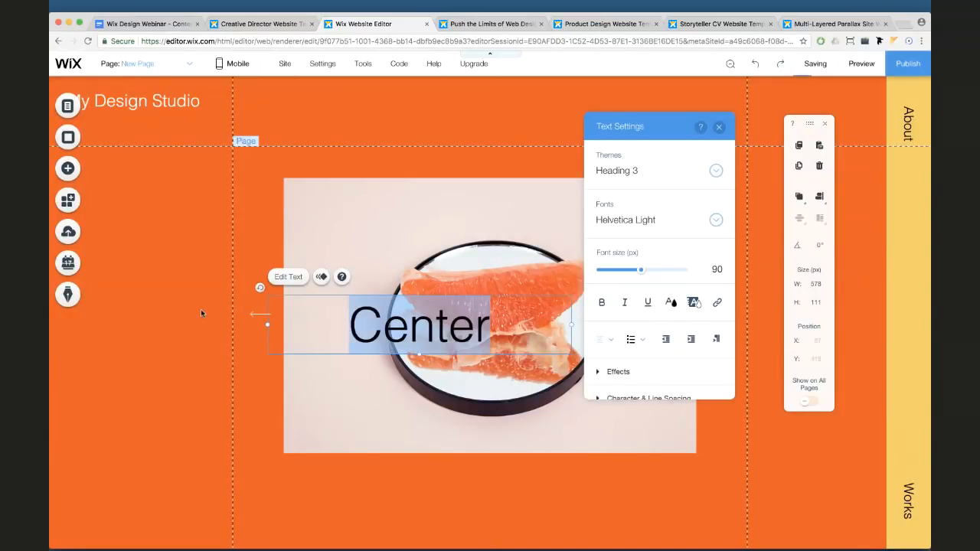
click(201, 308)
Move the Center heading near the slideshow top and align it to center over the slideshow
click(367, 324)
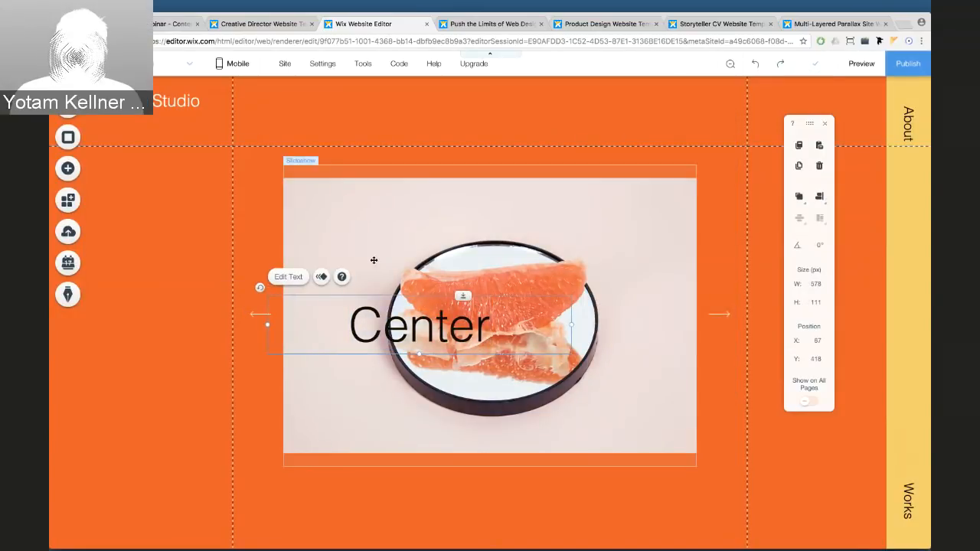
click(204, 303)
drag(364, 325, 312, 230)
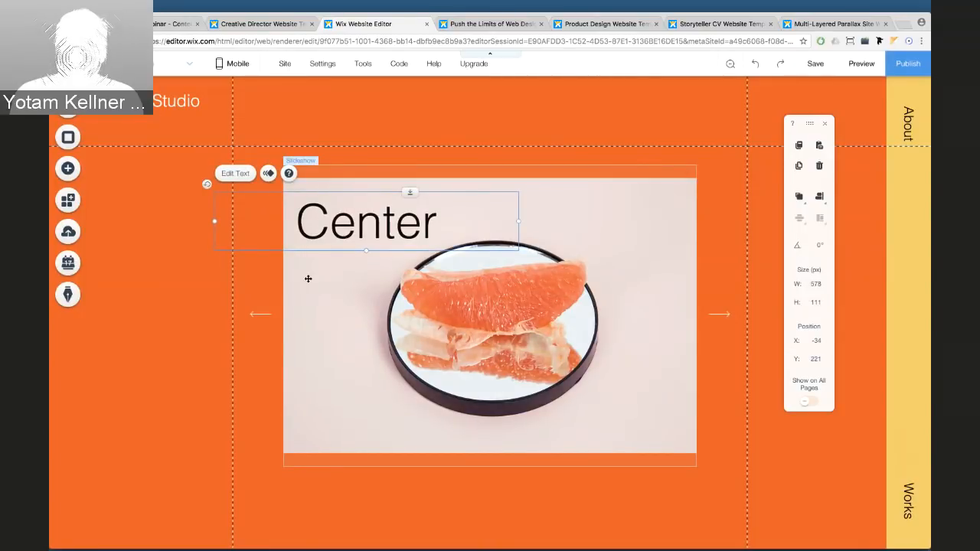
shift+click(308, 279)
click(796, 201)
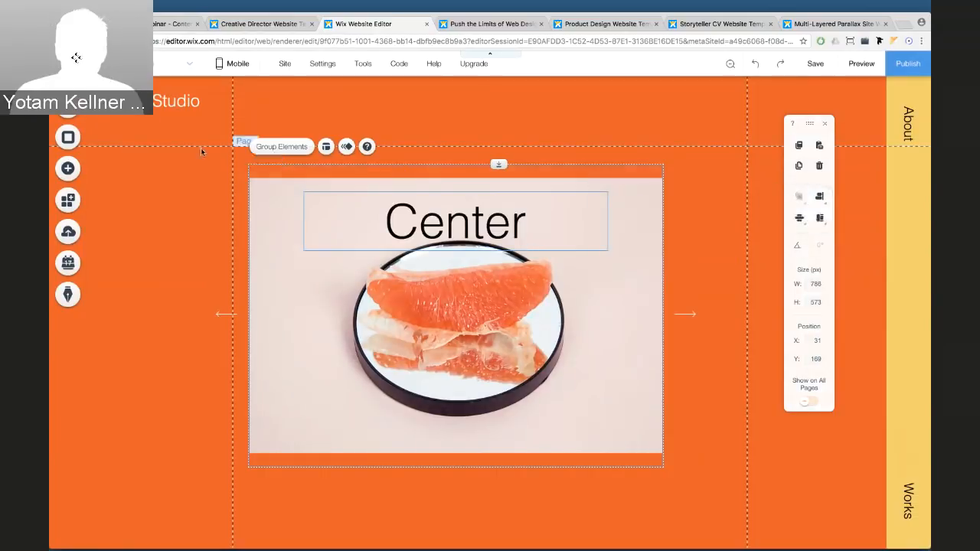
Group the heading with the slideshow, centre the group, and nudge the heading up
click(270, 146)
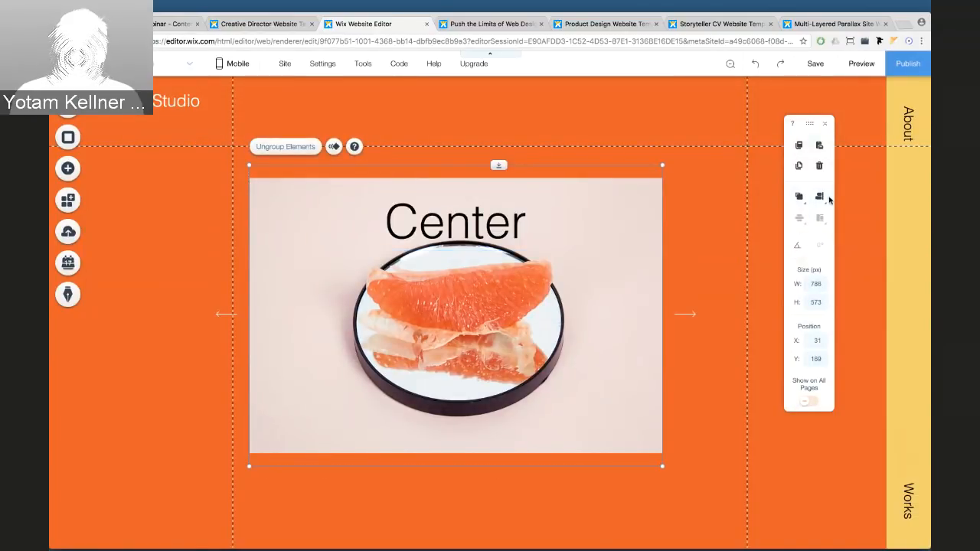
click(801, 201)
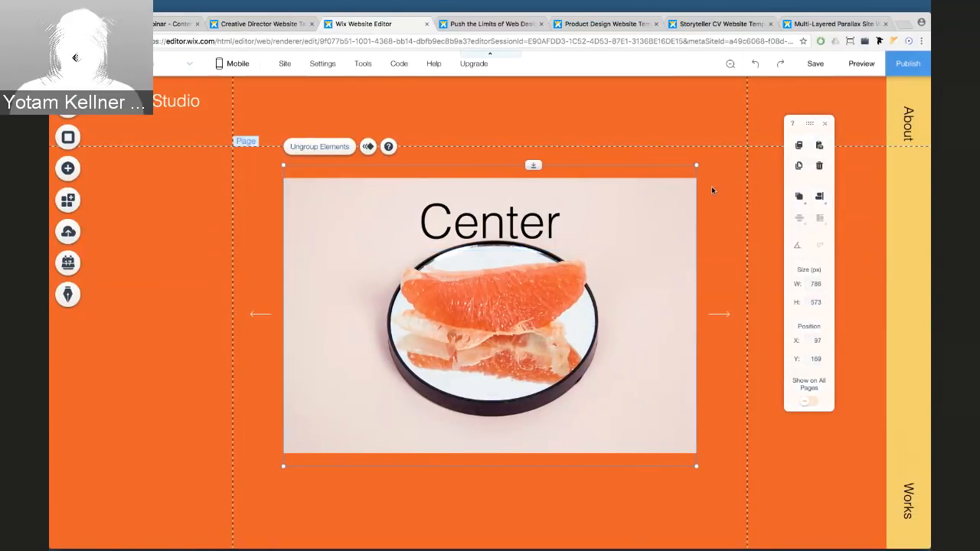
click(542, 221)
click(542, 220)
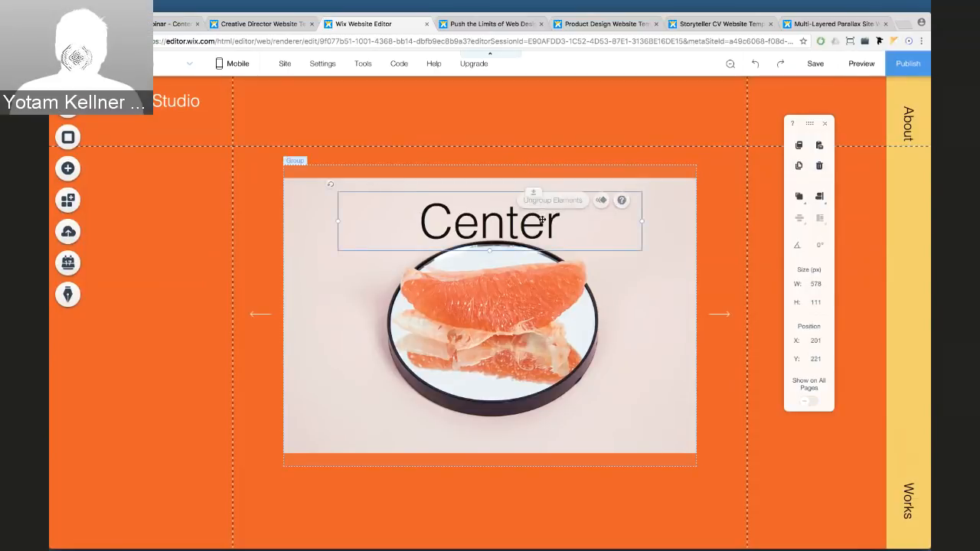
key(Up)
key(Up)
key(Up)
key(Up)
key(Up)
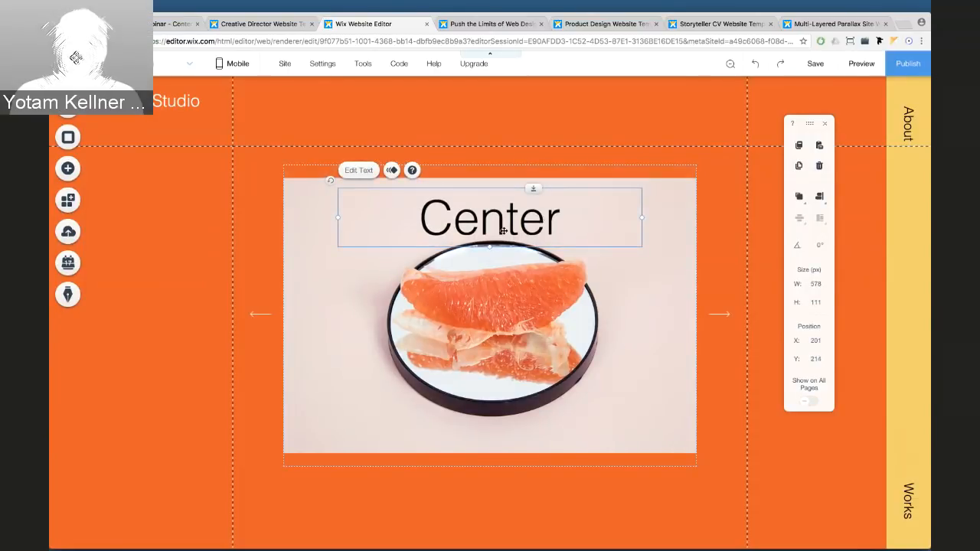
click(724, 240)
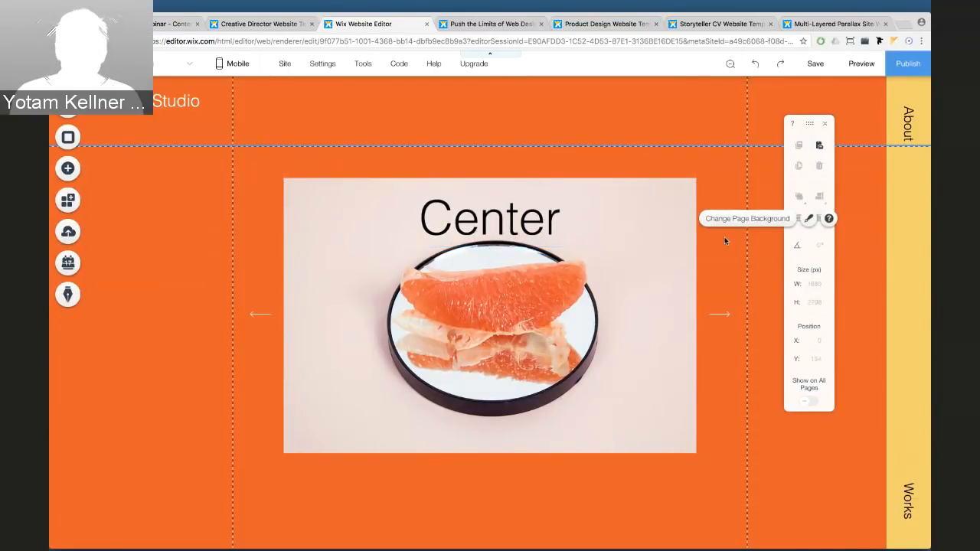
Delete the Center heading and reselect the grapefruit slideshow
click(550, 215)
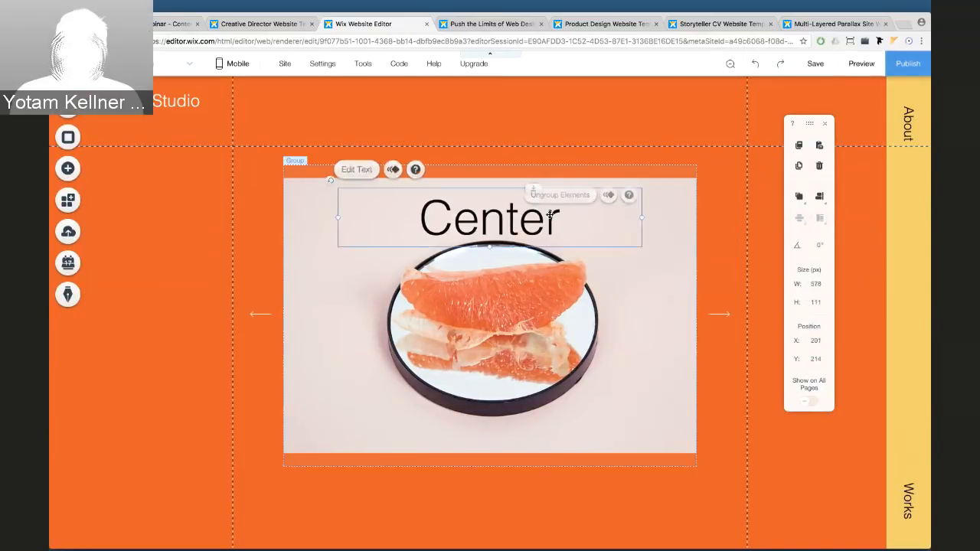
key(Delete)
click(212, 261)
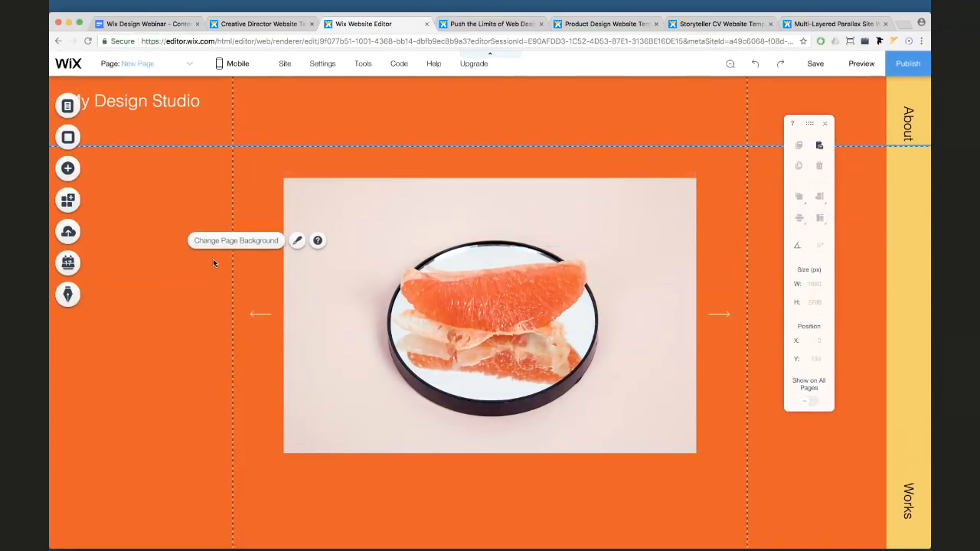
click(338, 264)
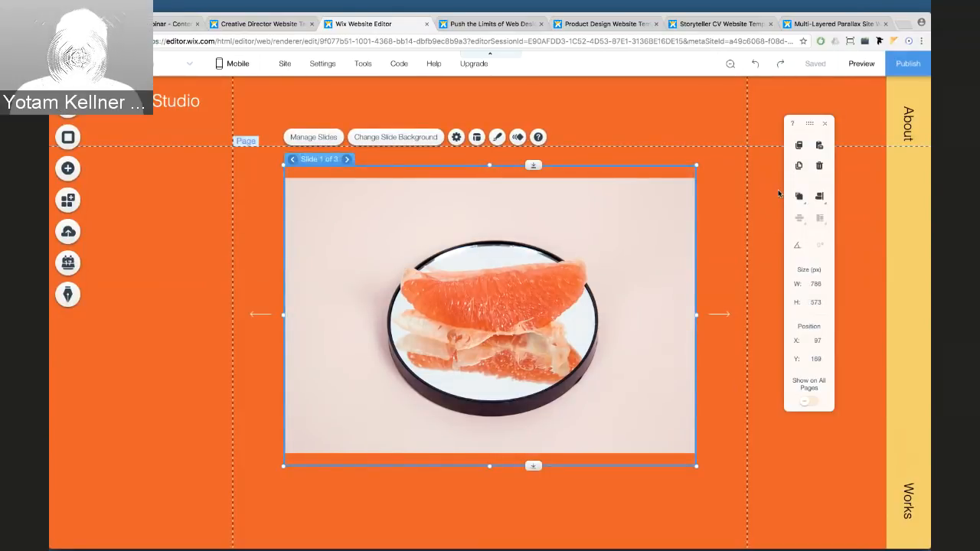
click(203, 206)
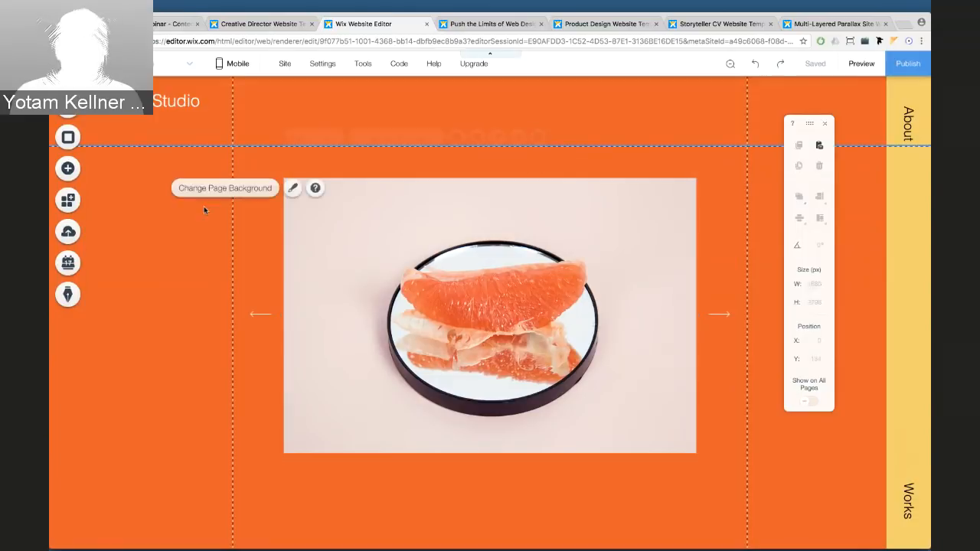
click(292, 216)
Try a 45° rotation on the Nespola Studio paragraph, then undo it
scroll(292, 215, down, 5)
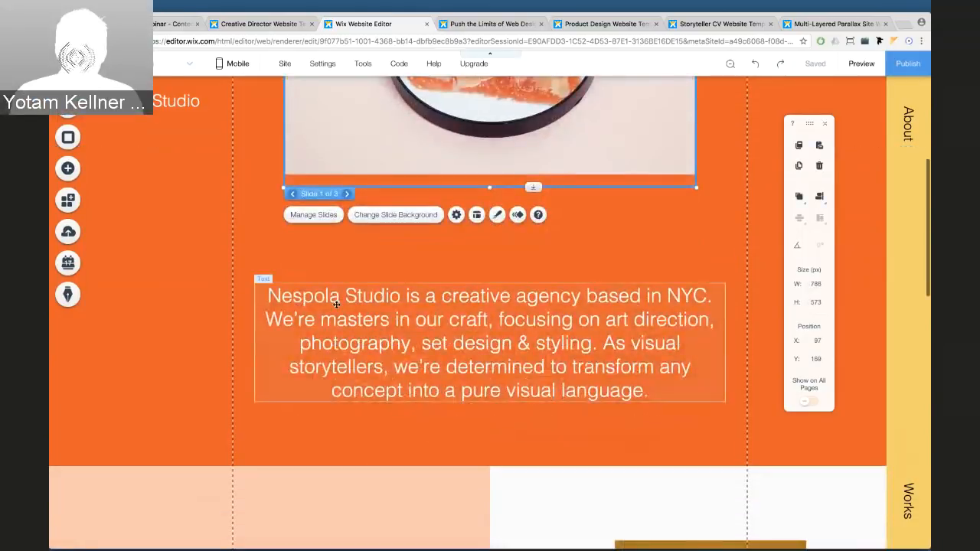
click(336, 304)
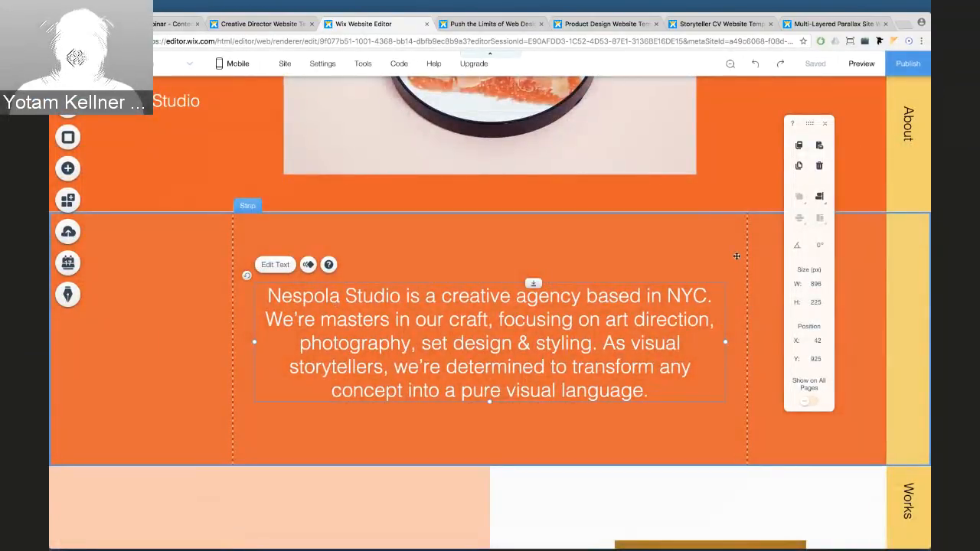
click(819, 245)
text(45)
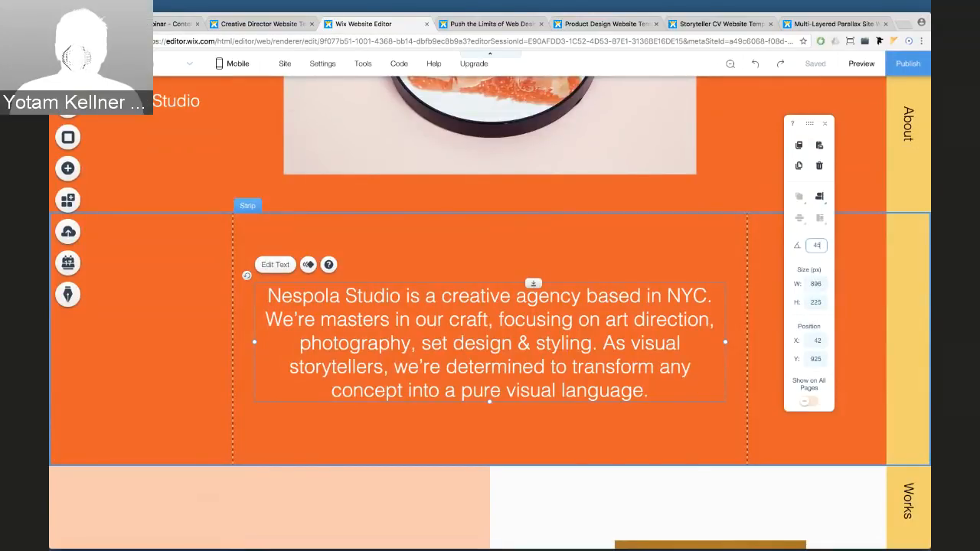
key(Return)
key(ctrl+z)
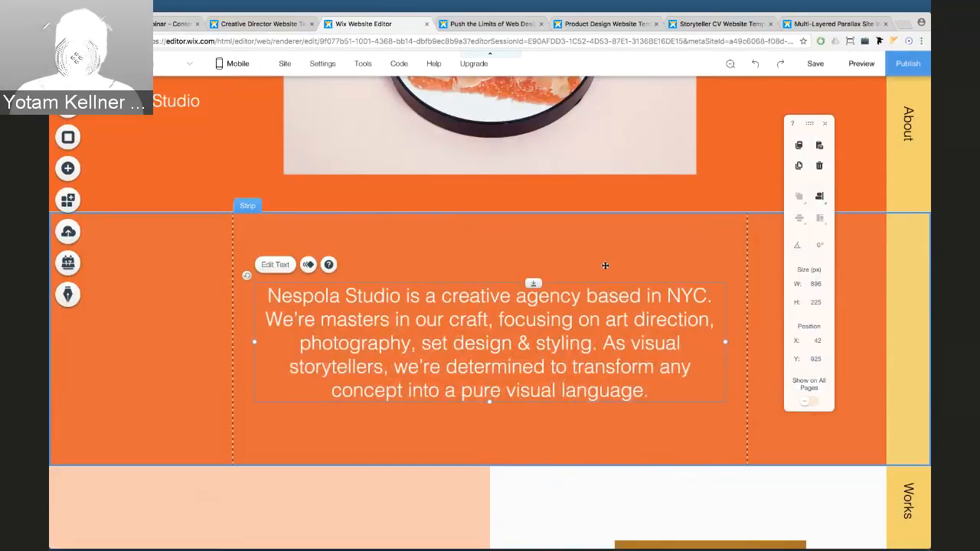
click(605, 266)
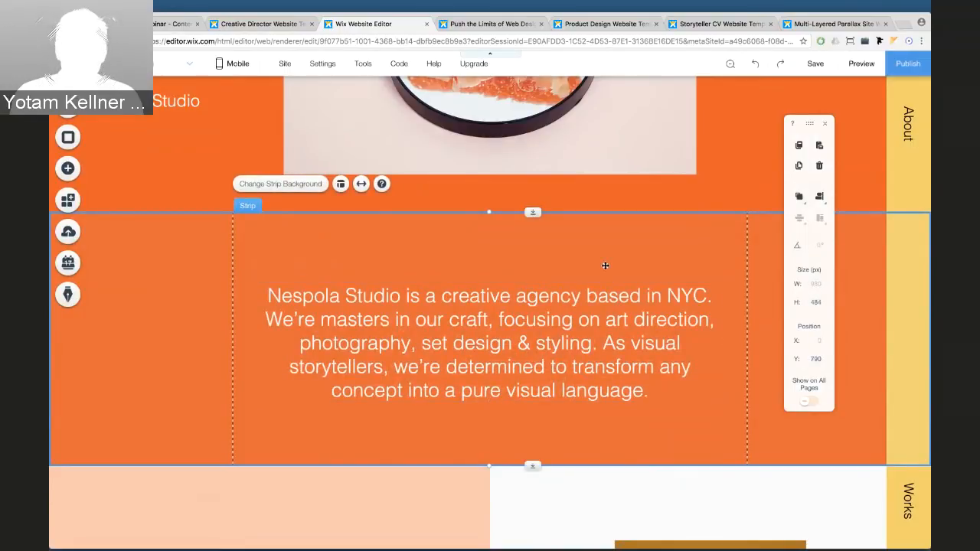
click(545, 306)
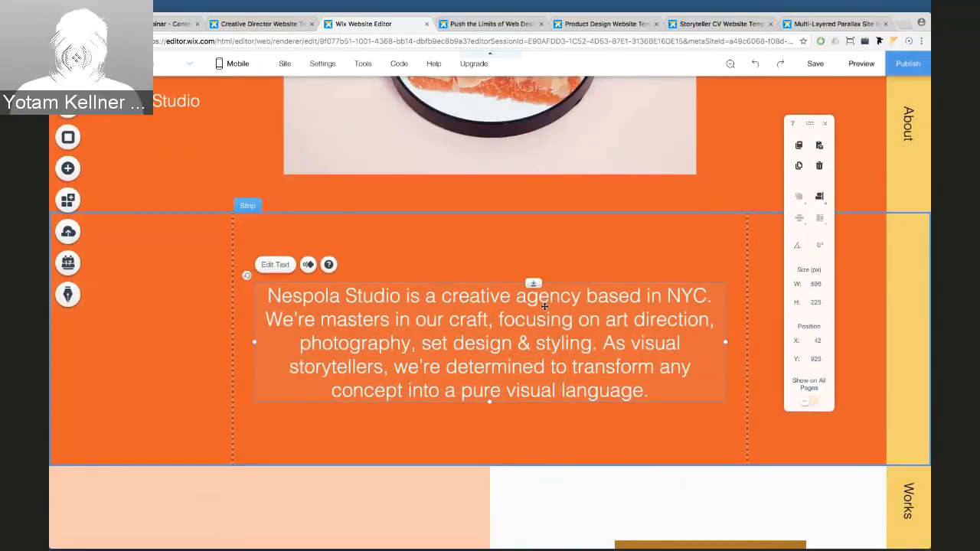
After trying X 45 / Y 1000, set the paragraph 1000 px wide at X -10
click(814, 342)
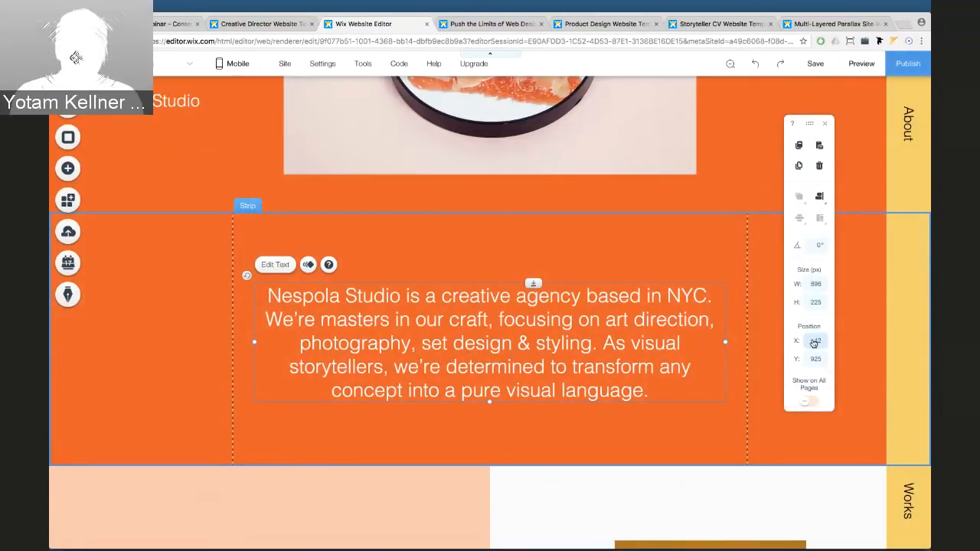
click(815, 343)
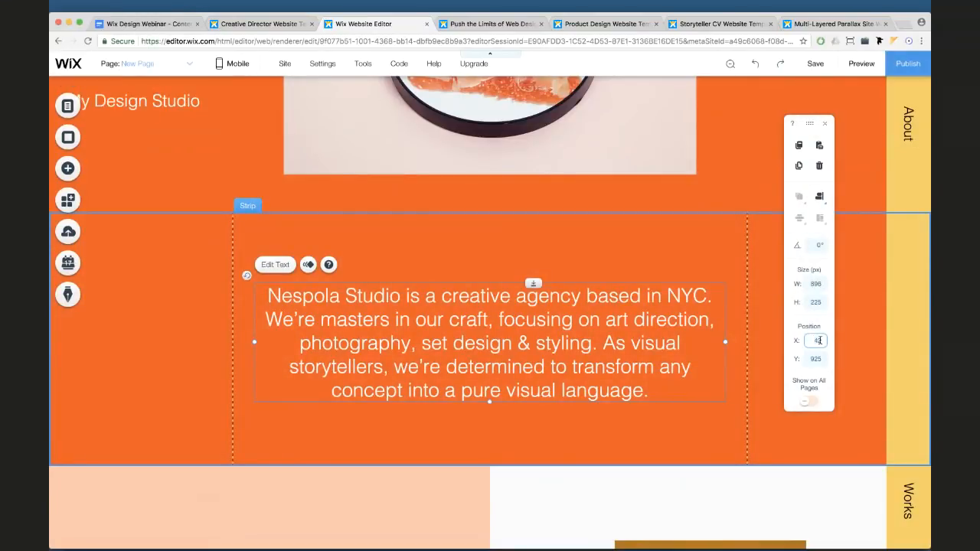
key(Return)
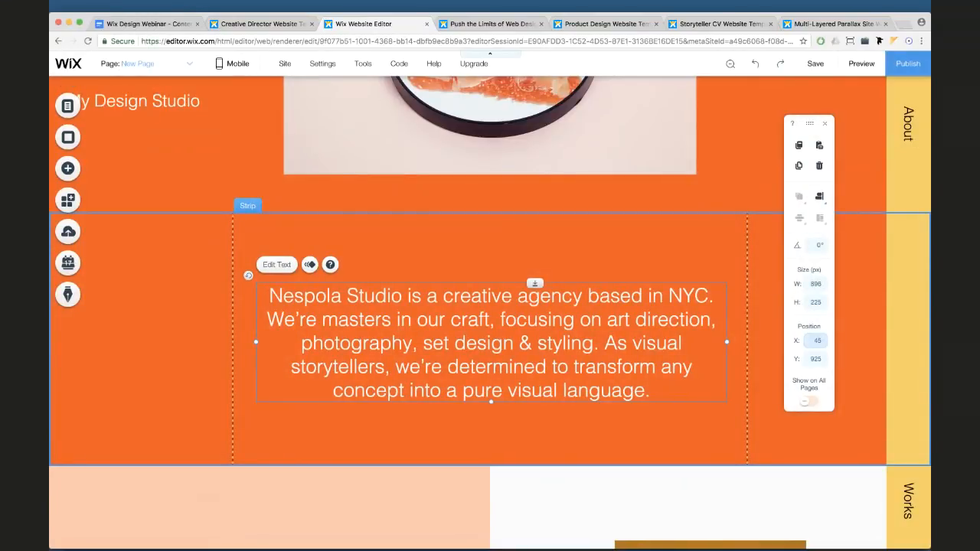
click(814, 360)
text(1)
key(Return)
key(super+z)
key(super+z)
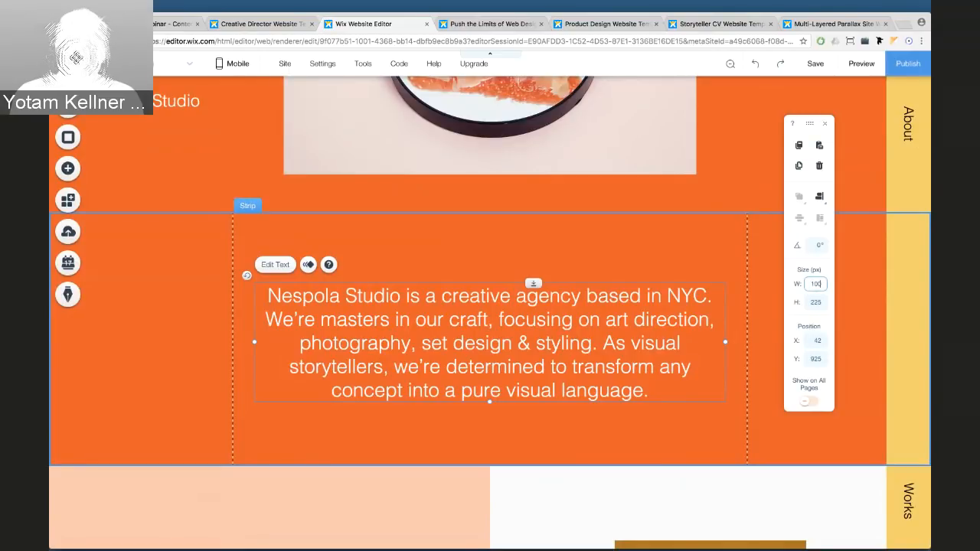
key(Return)
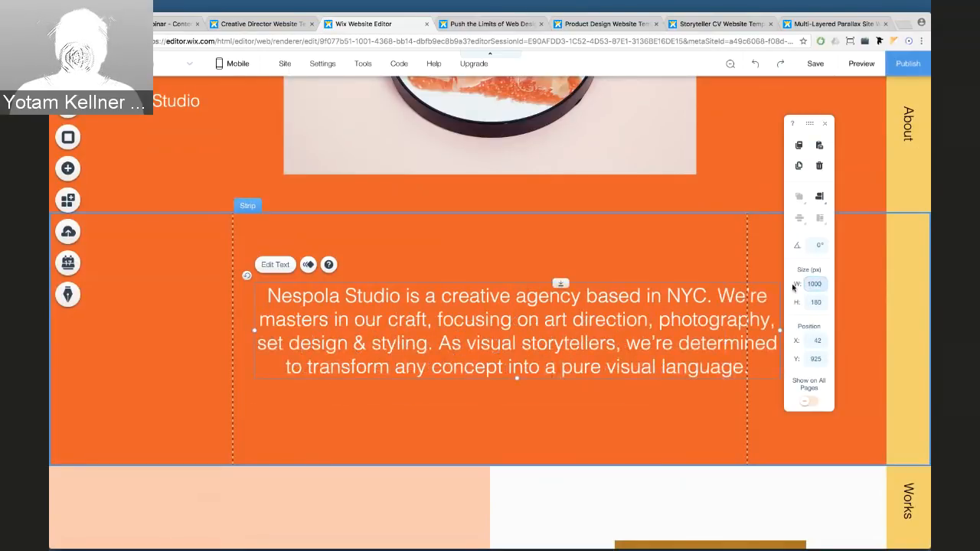
drag(724, 305, 696, 306)
scroll(653, 316, down, 5)
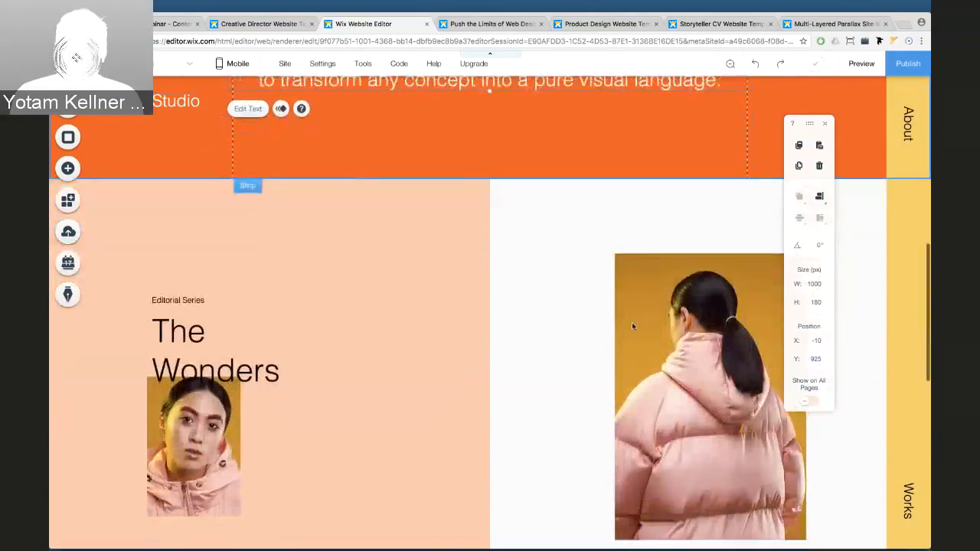
click(652, 344)
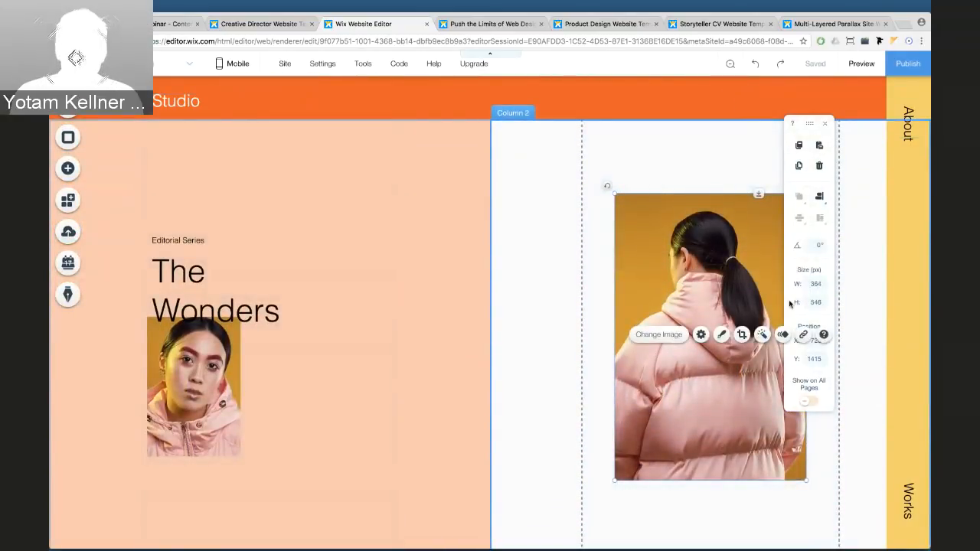
text(500)
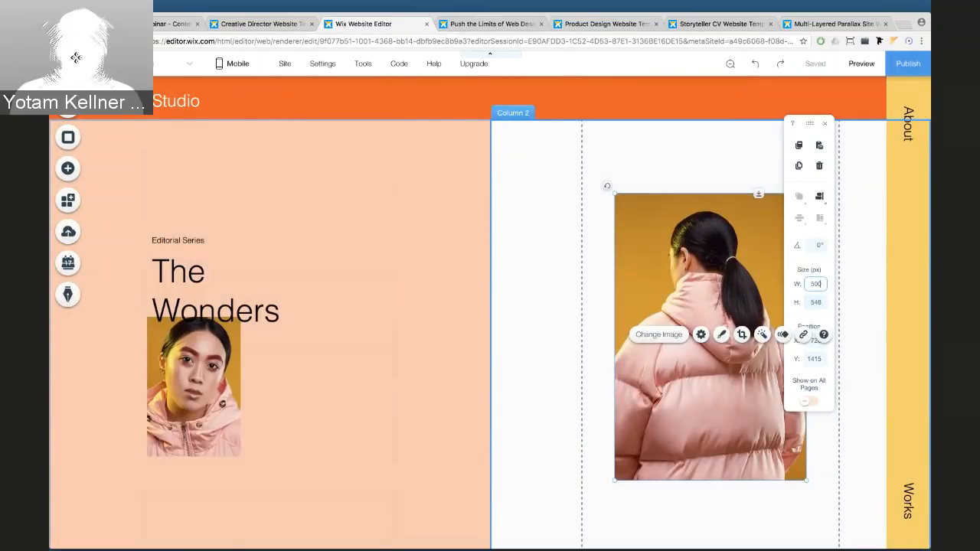
key(Return)
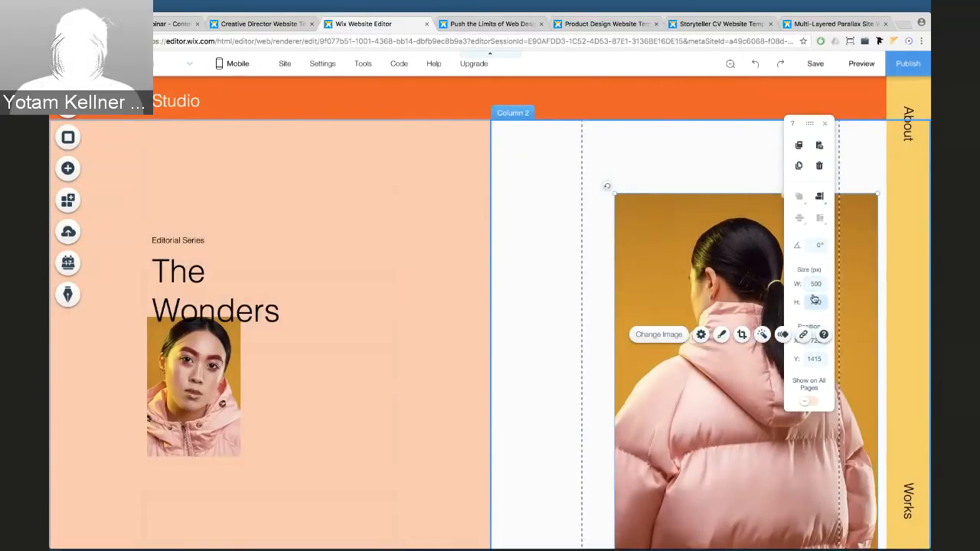
key(Return)
click(814, 359)
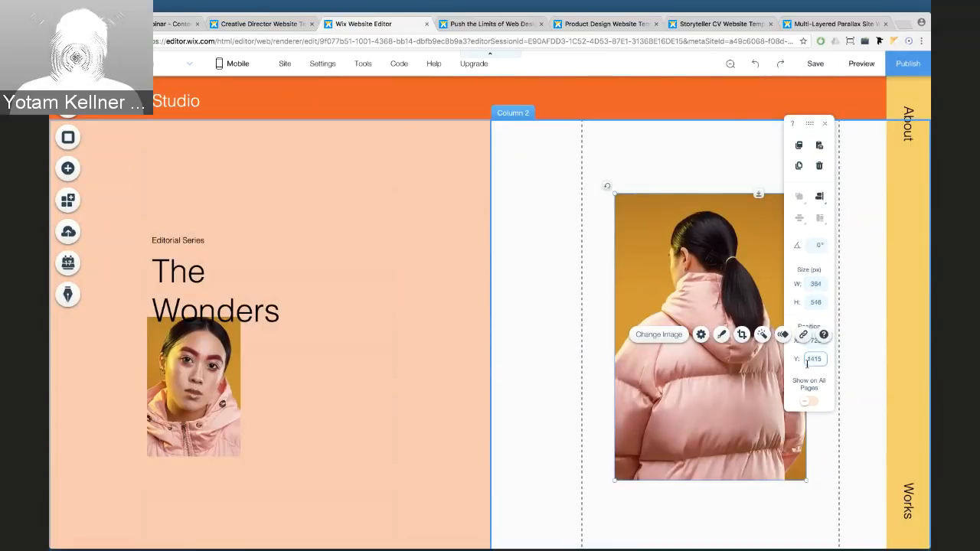
drag(810, 124, 832, 147)
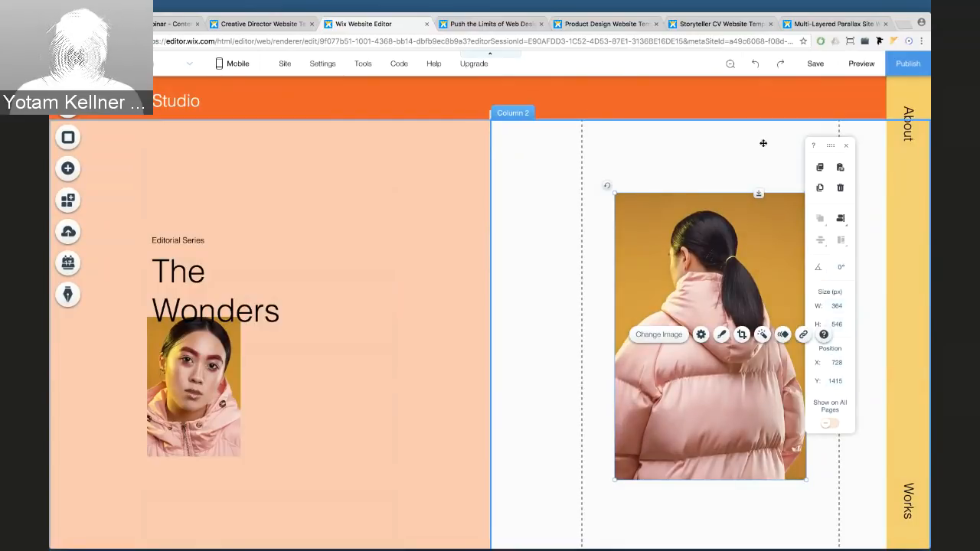
scroll(535, 209, up, 10)
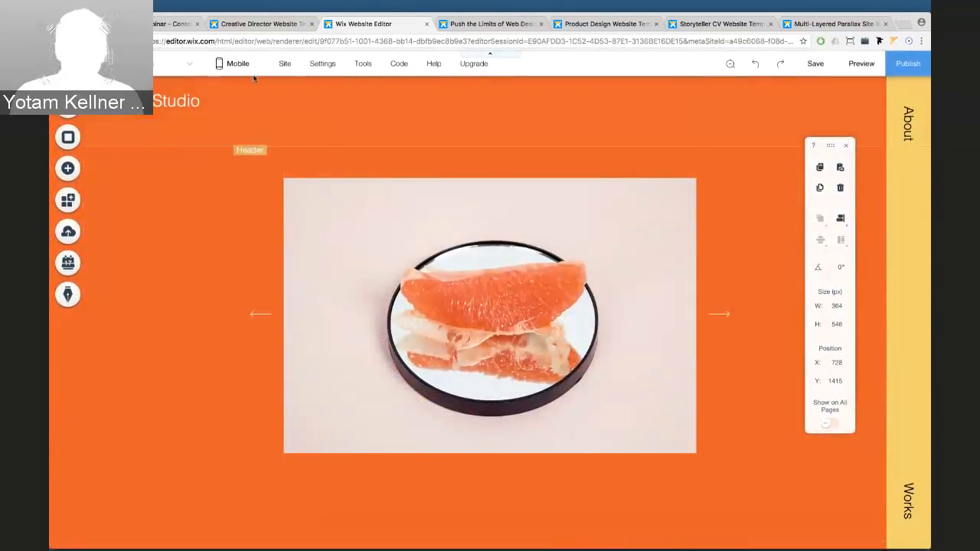
Choose Edit Mobile View and close the Welcome to the Mobile Editor dialog
mouse_move(236, 68)
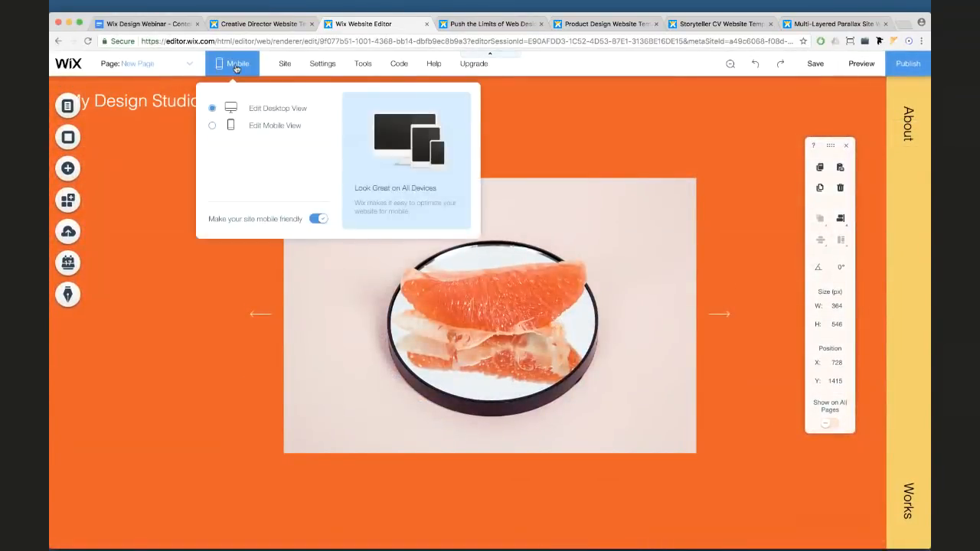
click(235, 127)
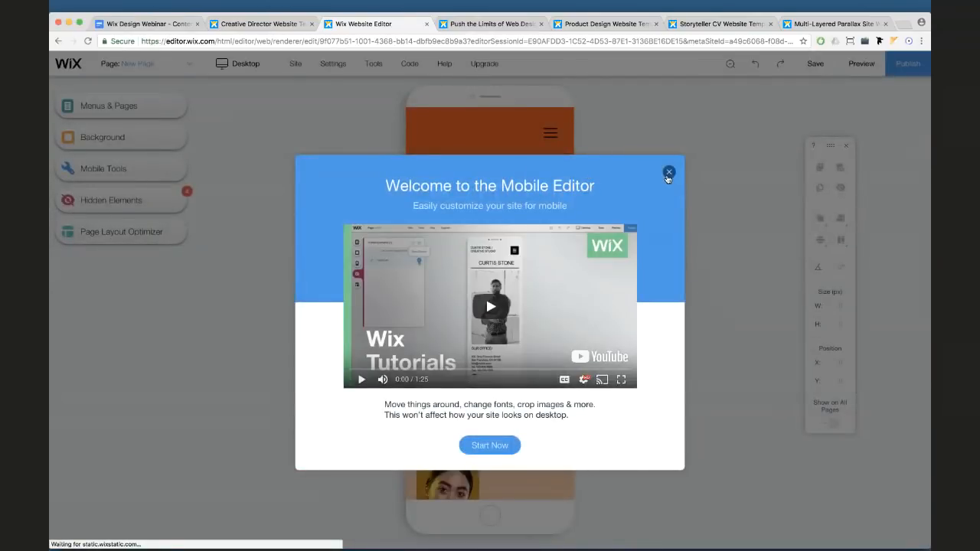
click(668, 174)
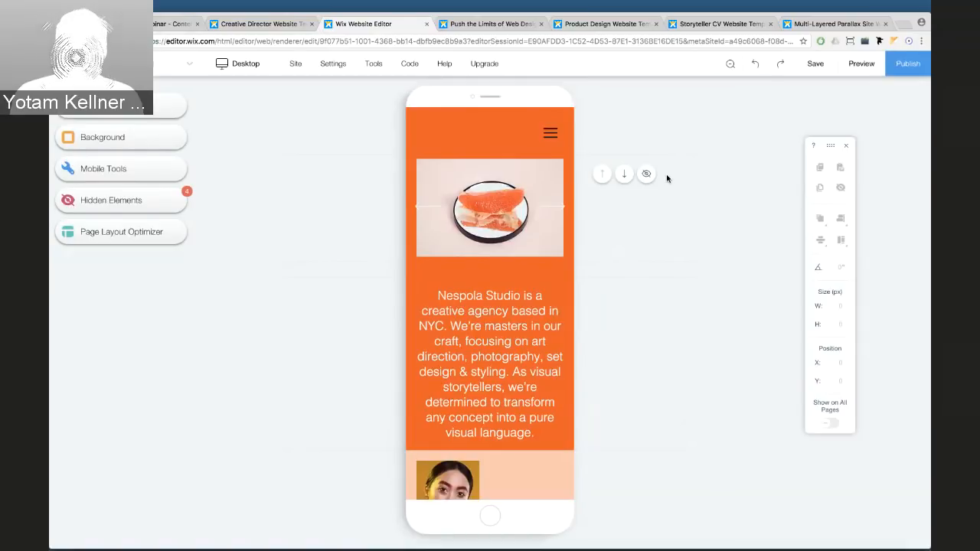
Unhide the My Design Studio button from the Hidden Elements list
click(153, 199)
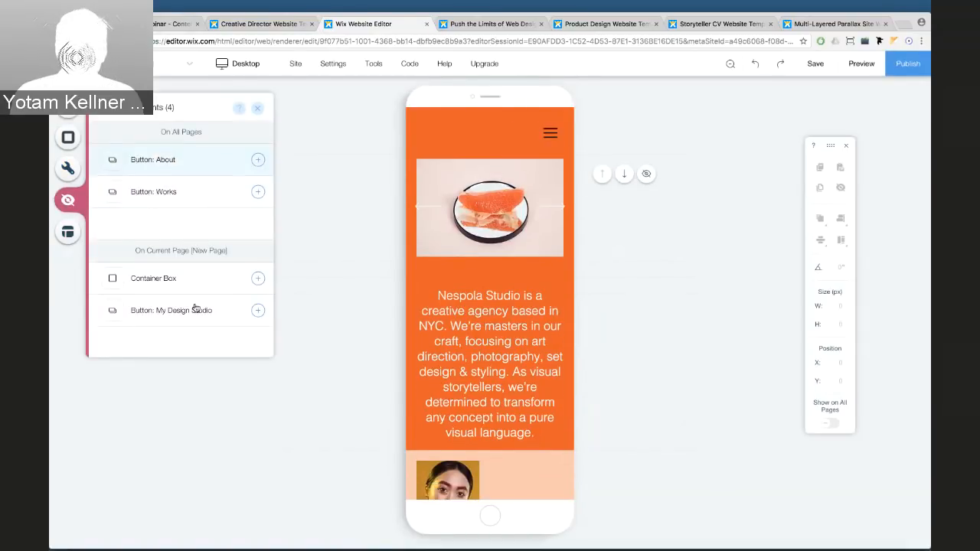
click(258, 109)
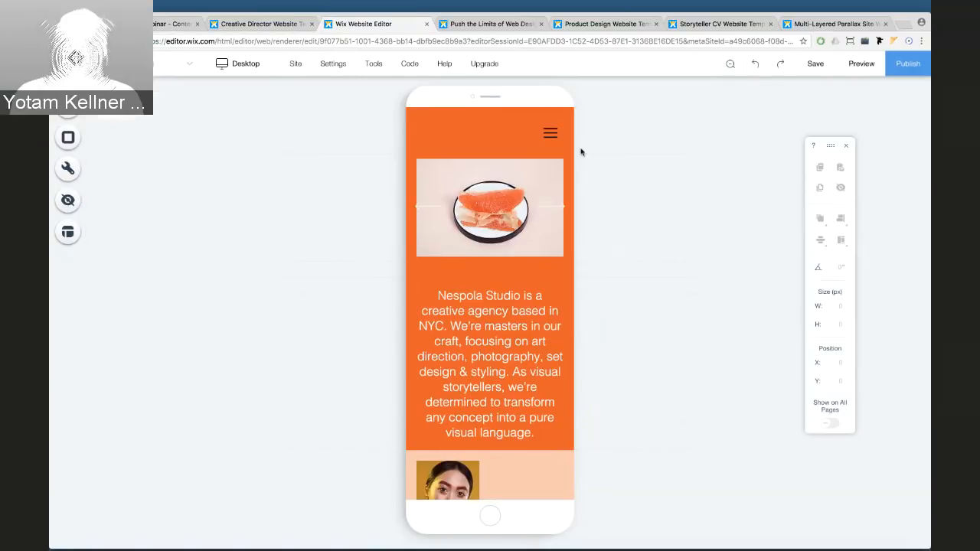
click(550, 133)
click(351, 147)
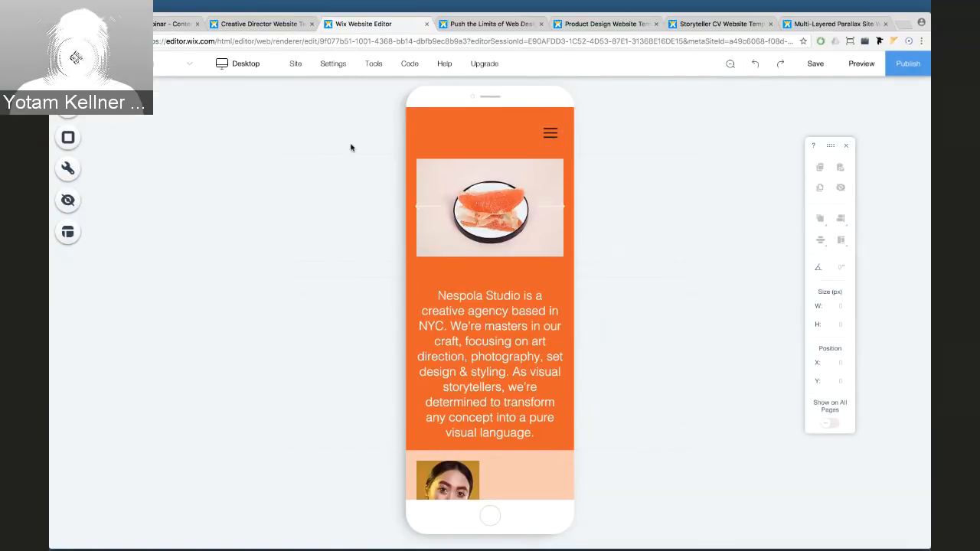
click(67, 199)
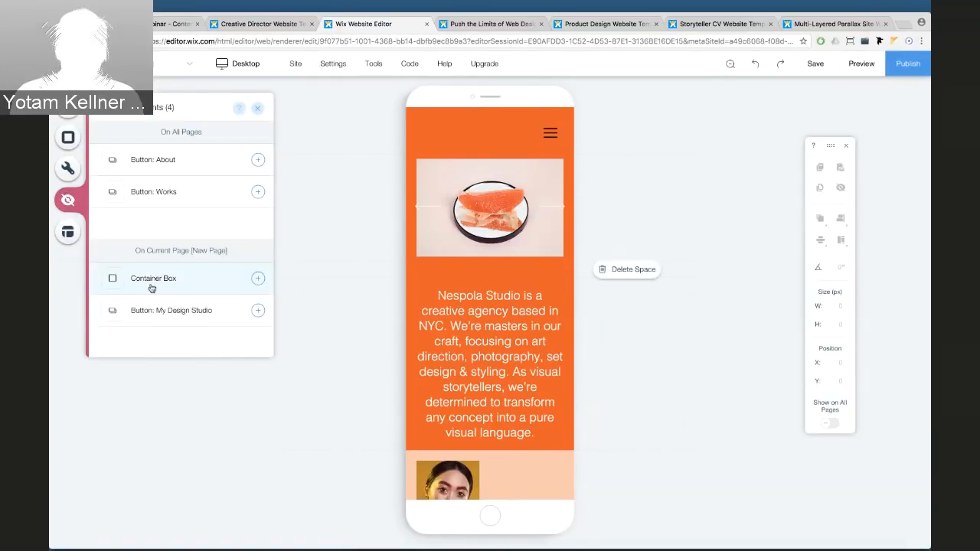
click(157, 313)
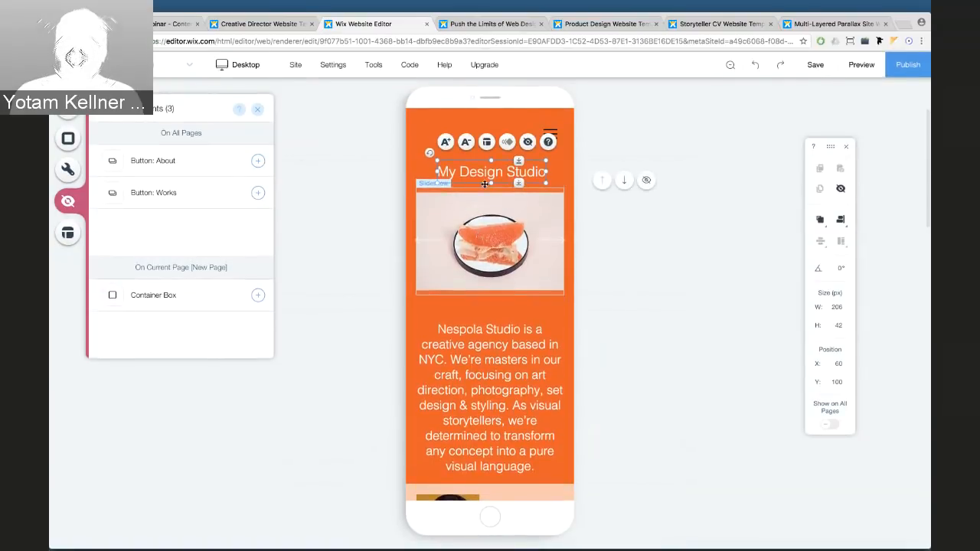
Move My Design Studio to the header top and delete the empty strip beneath it
drag(484, 183, 462, 141)
click(554, 175)
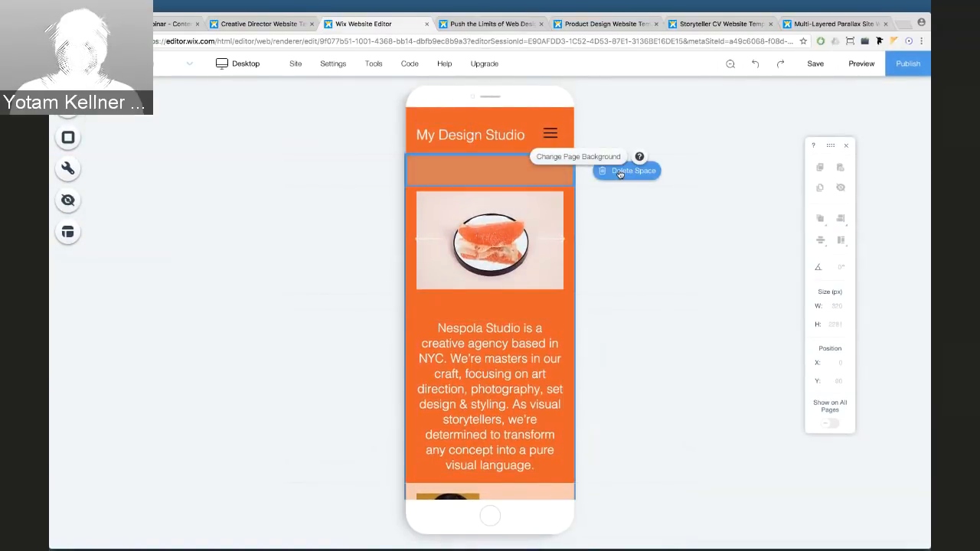
click(616, 173)
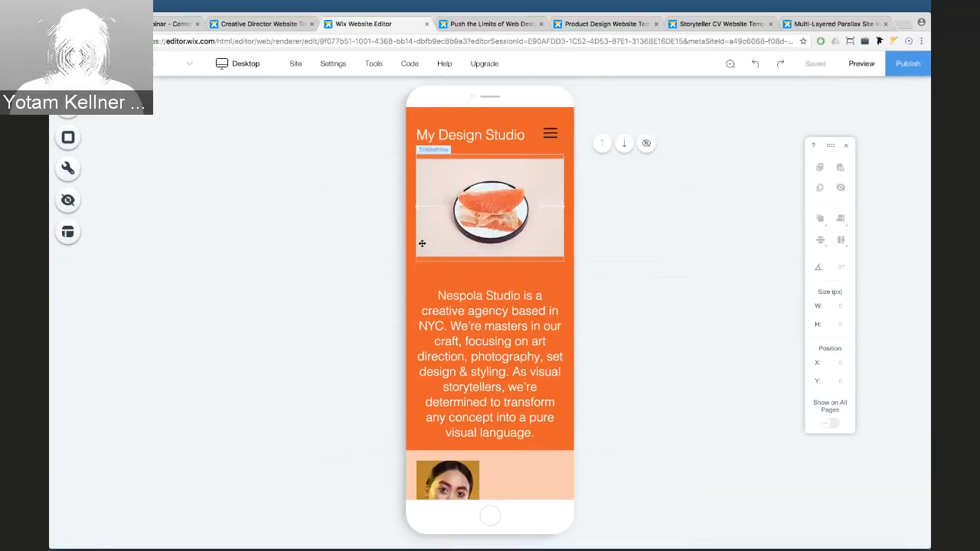
Scale down the Nespola Studio intro text block
click(502, 345)
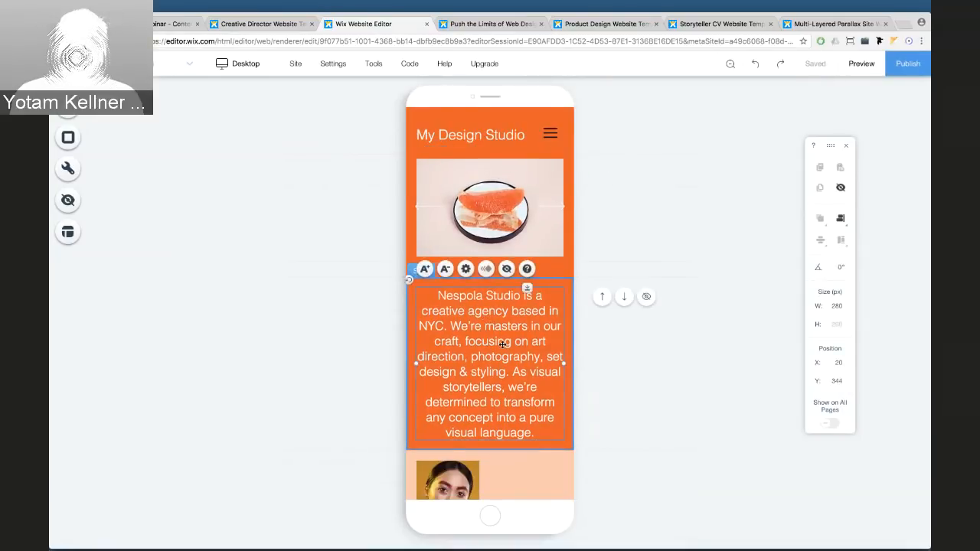
click(447, 270)
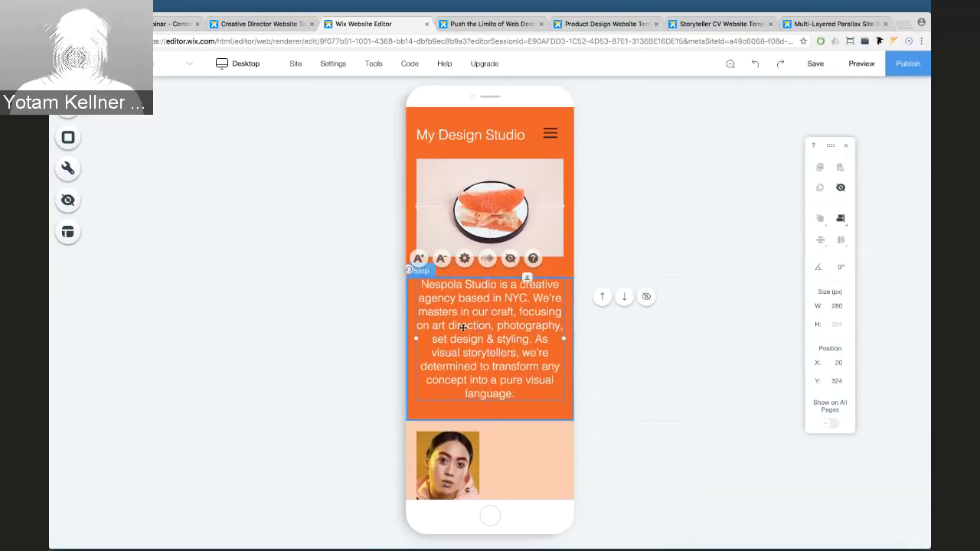
click(313, 328)
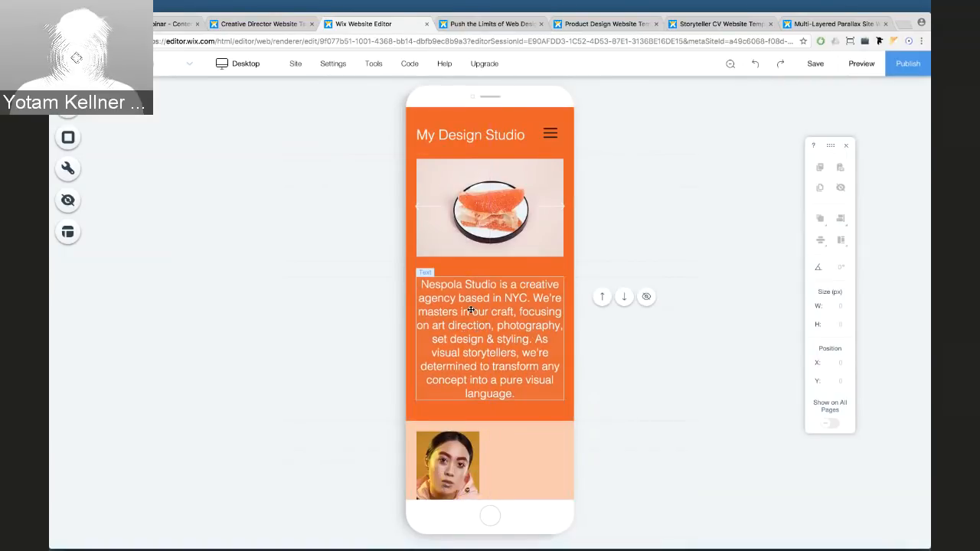
Move The Wonders title above the portrait and enlarge the portrait below it
scroll(525, 354, down, 5)
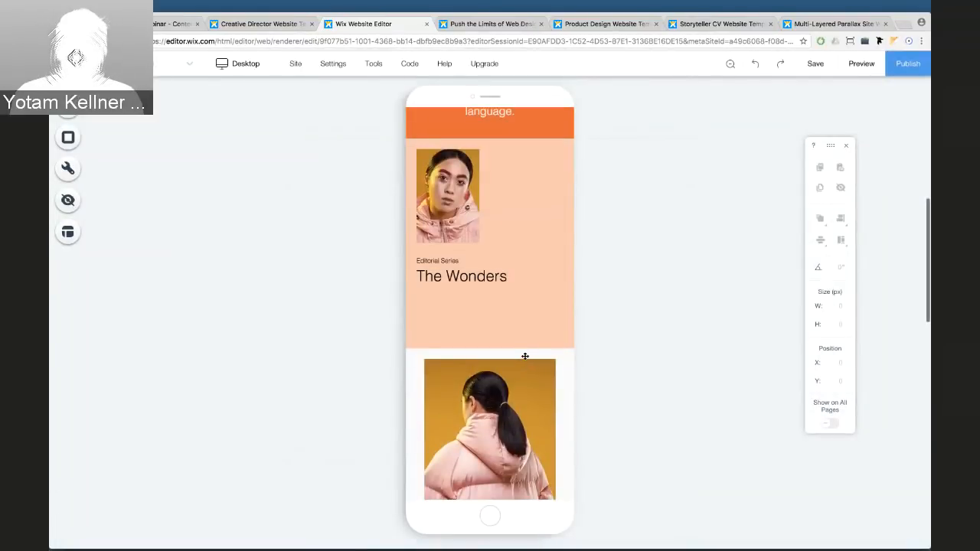
click(463, 279)
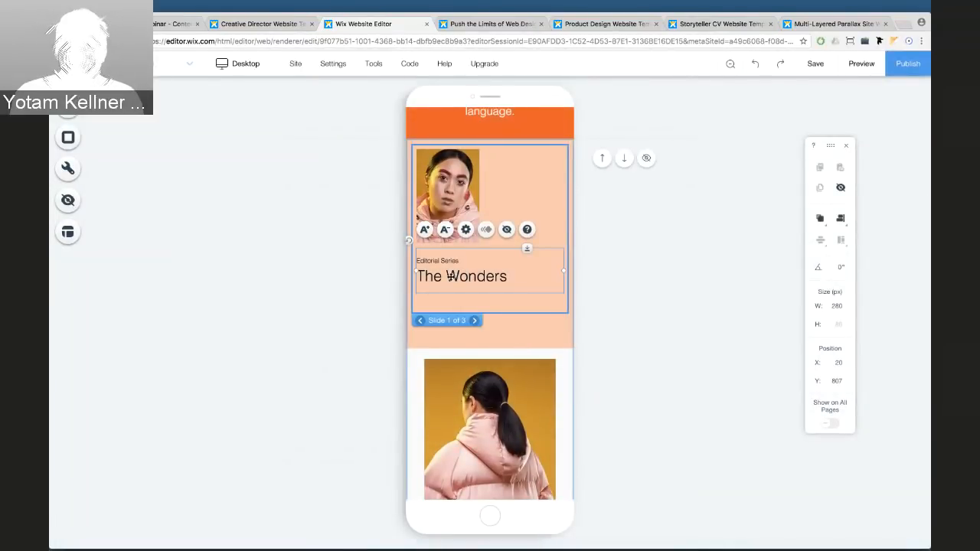
drag(451, 276, 446, 172)
click(447, 187)
drag(446, 230, 503, 306)
Shorten The Wonders column, adjust the back-view photo column, and delete the extra space
click(550, 337)
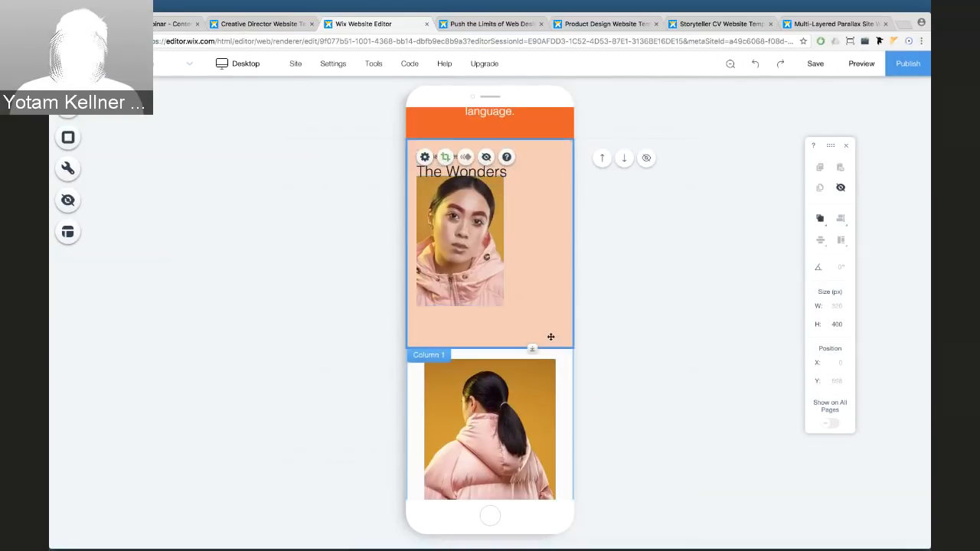
click(538, 354)
click(484, 342)
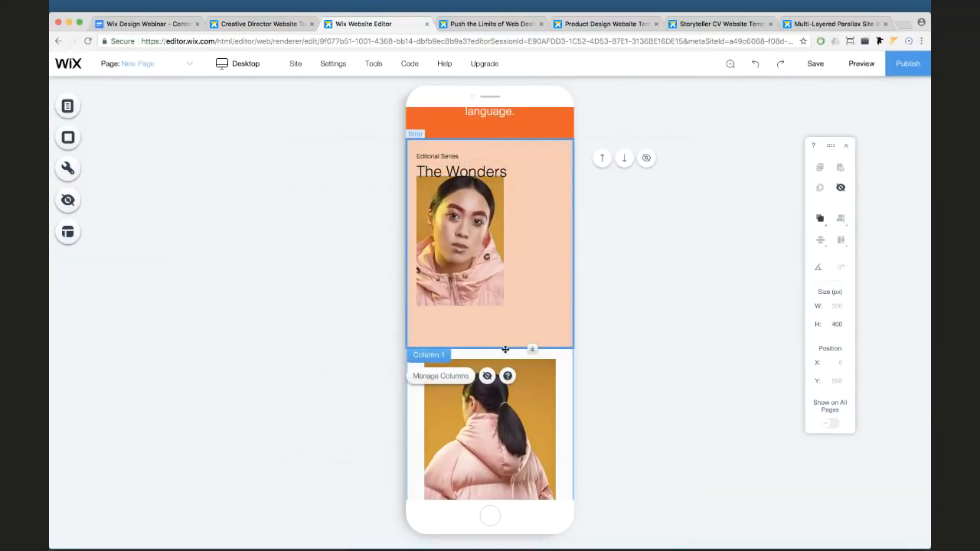
drag(533, 349, 533, 334)
click(530, 343)
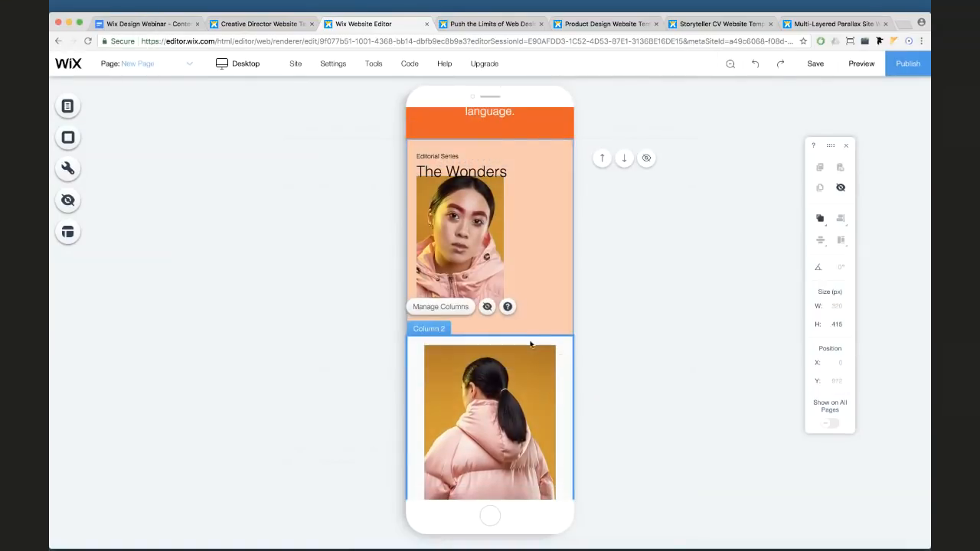
scroll(536, 344, down, 3)
mouse_move(532, 436)
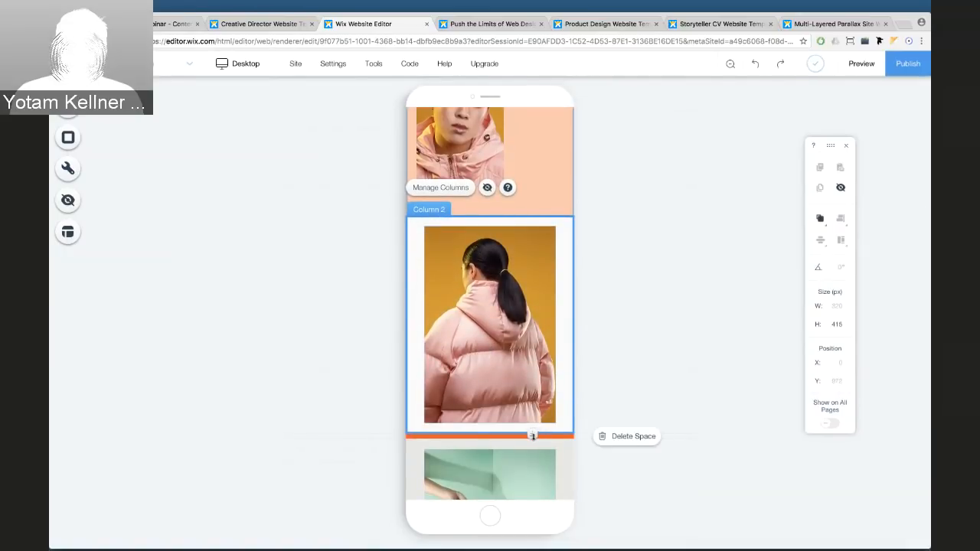
drag(532, 436, 531, 464)
scroll(612, 198, down, 6)
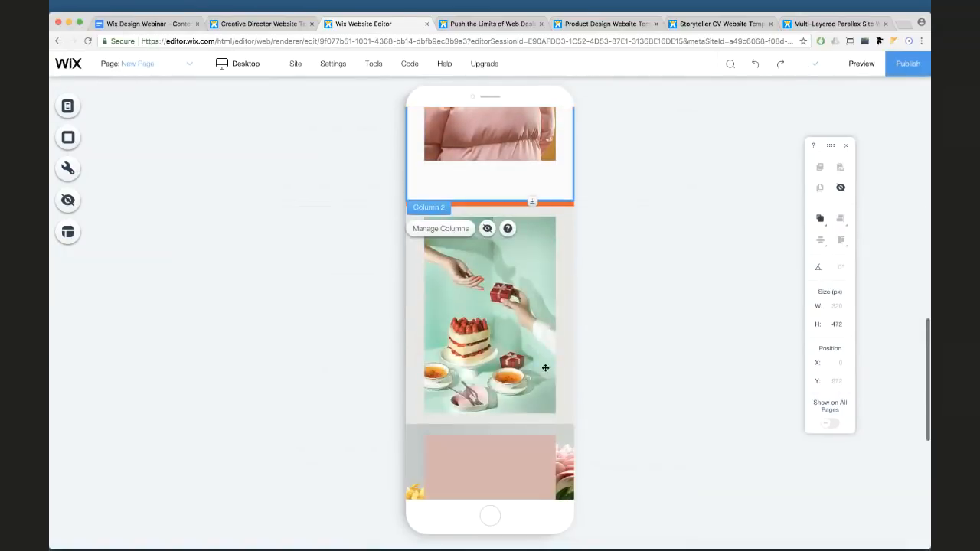
click(615, 204)
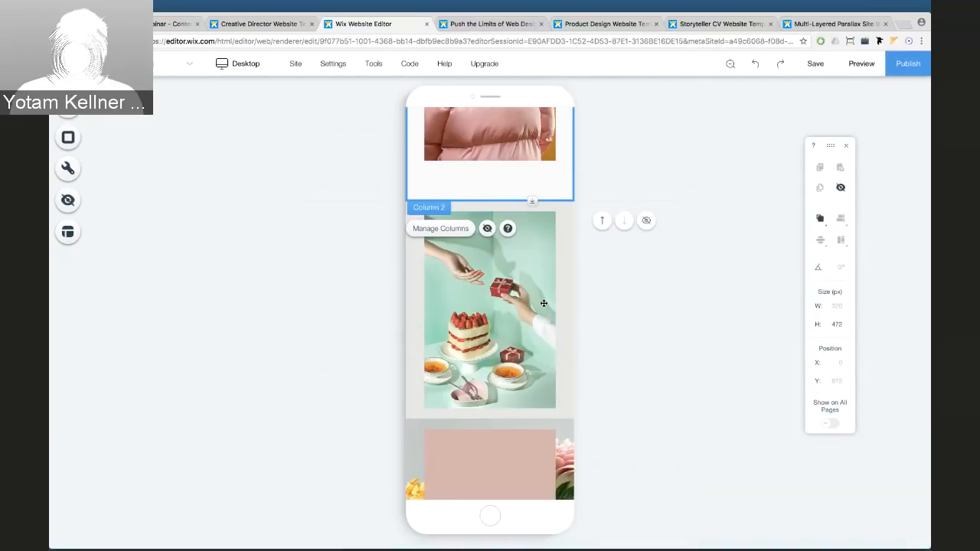
Resize the cake photo to 215×322 px and centre it in its column
click(568, 297)
click(547, 348)
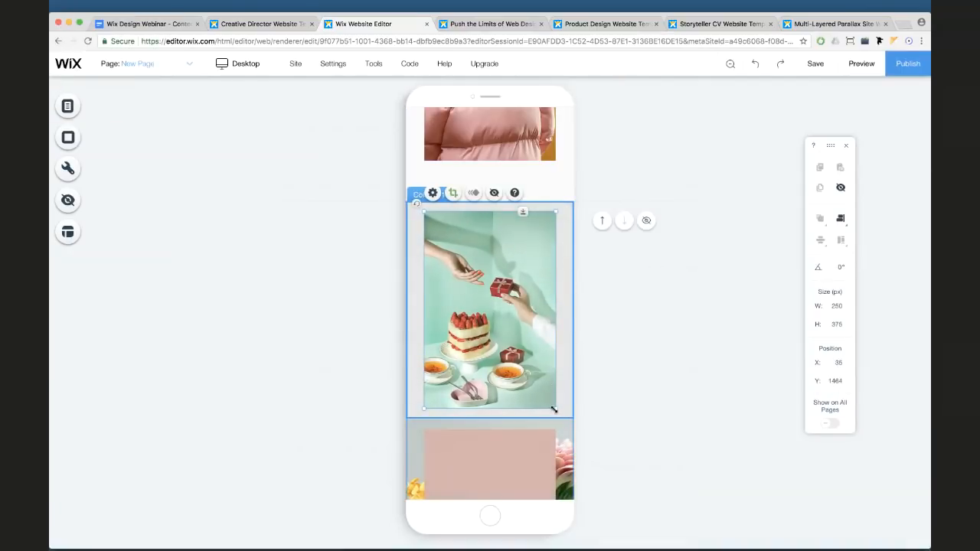
drag(554, 410, 536, 383)
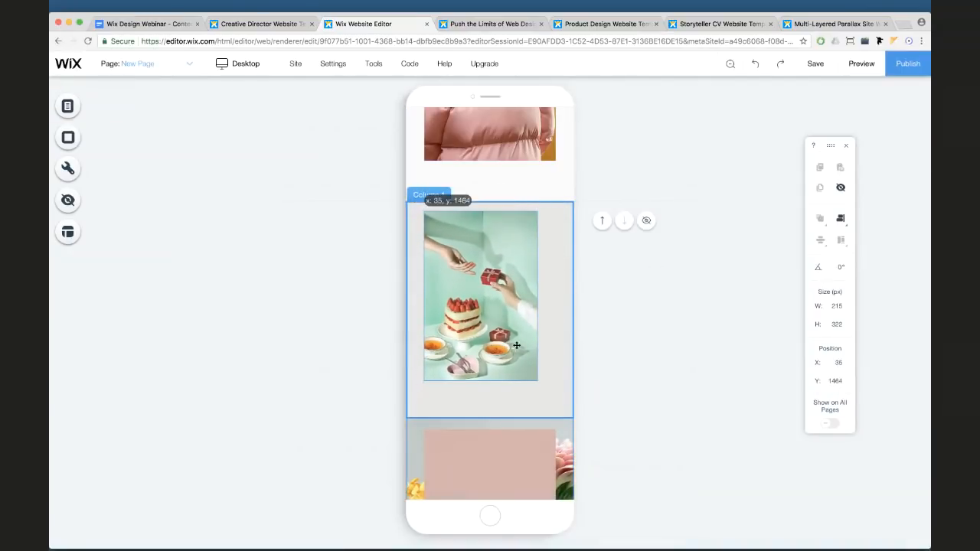
drag(508, 346, 517, 346)
drag(508, 312, 507, 323)
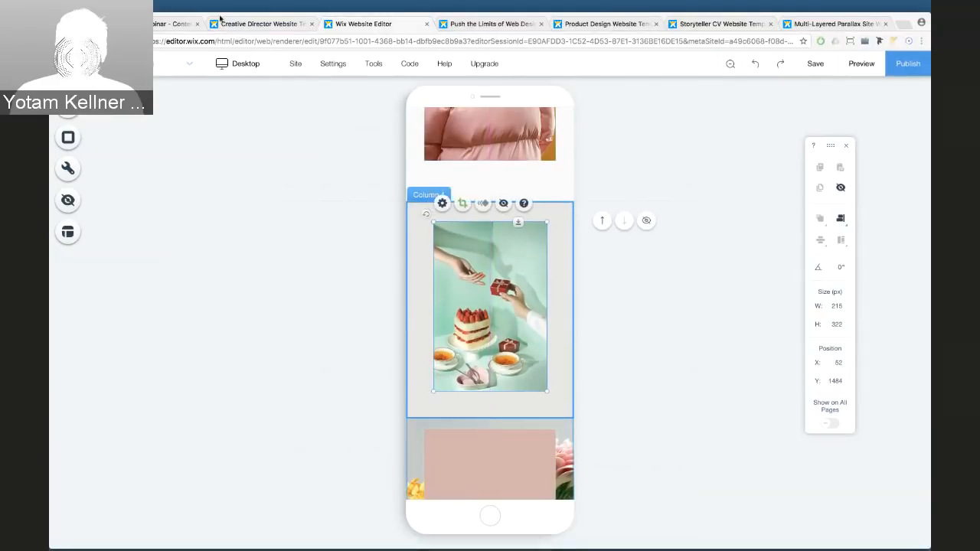
drag(466, 232, 467, 238)
Resize the dove photo to 234×351 px and recentre it in its column
scroll(475, 306, down, 3)
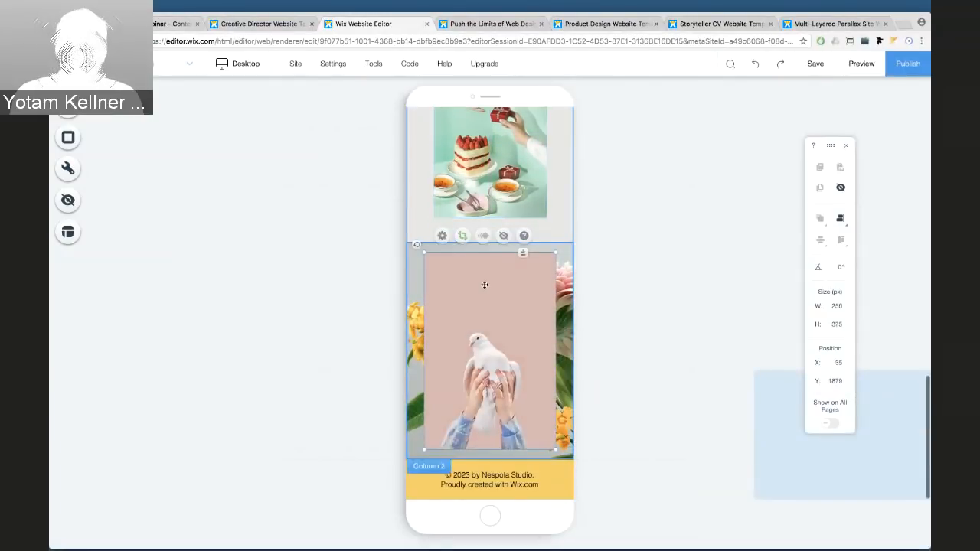
click(483, 284)
drag(555, 254, 545, 265)
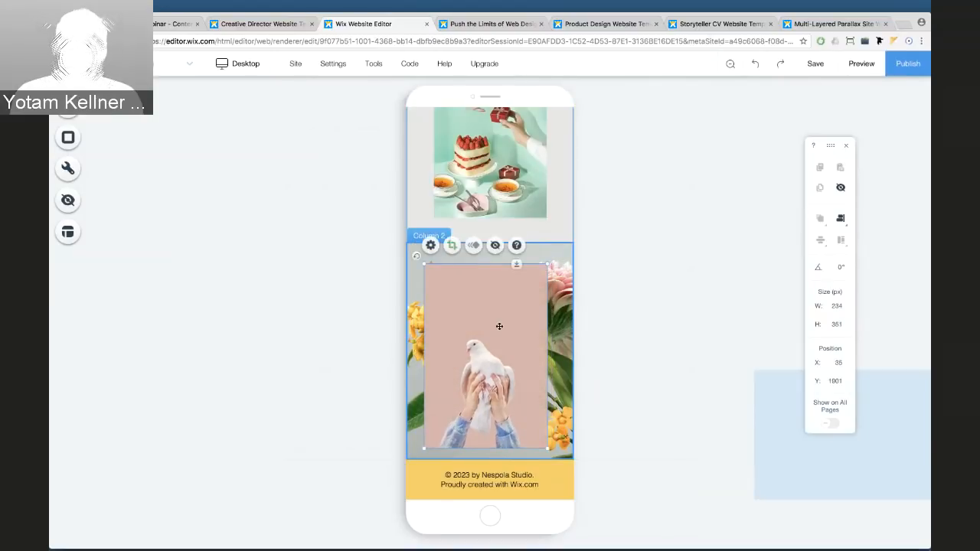
drag(499, 325, 496, 327)
scroll(483, 247, up, 15)
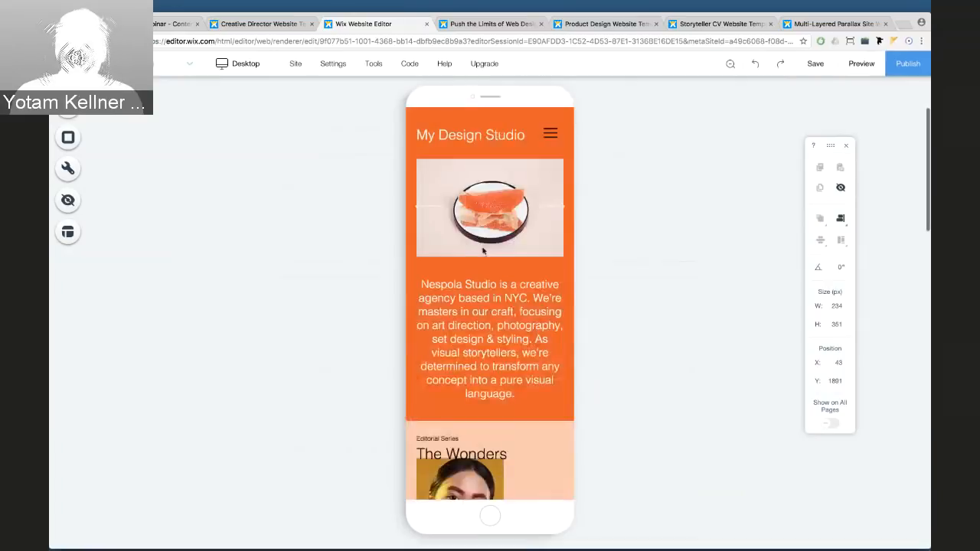
Add a quick action bar to the mobile site and close its setup
click(69, 171)
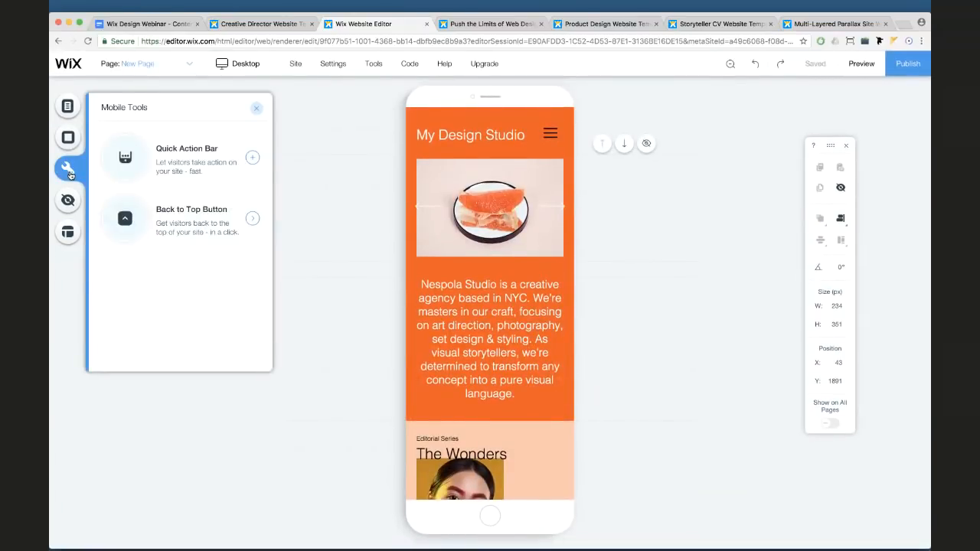
click(247, 162)
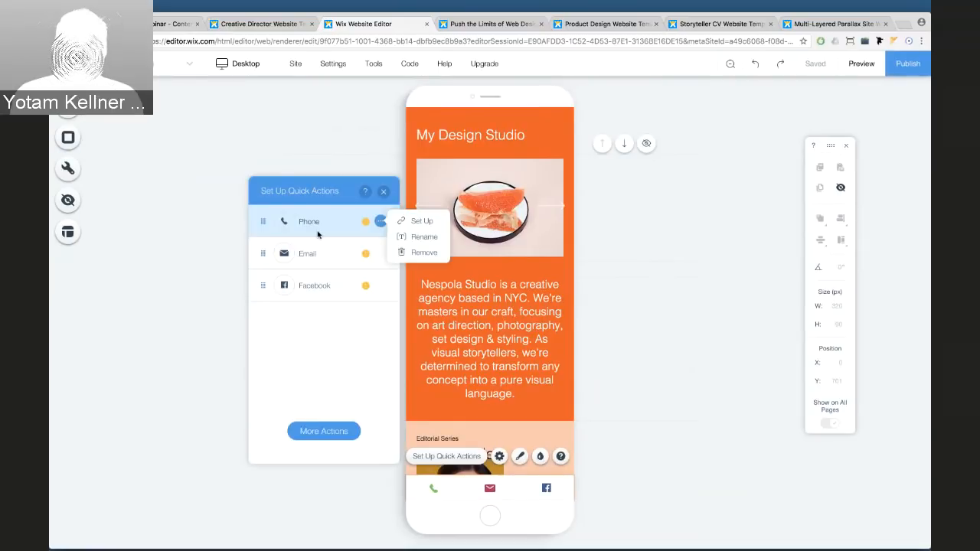
click(320, 261)
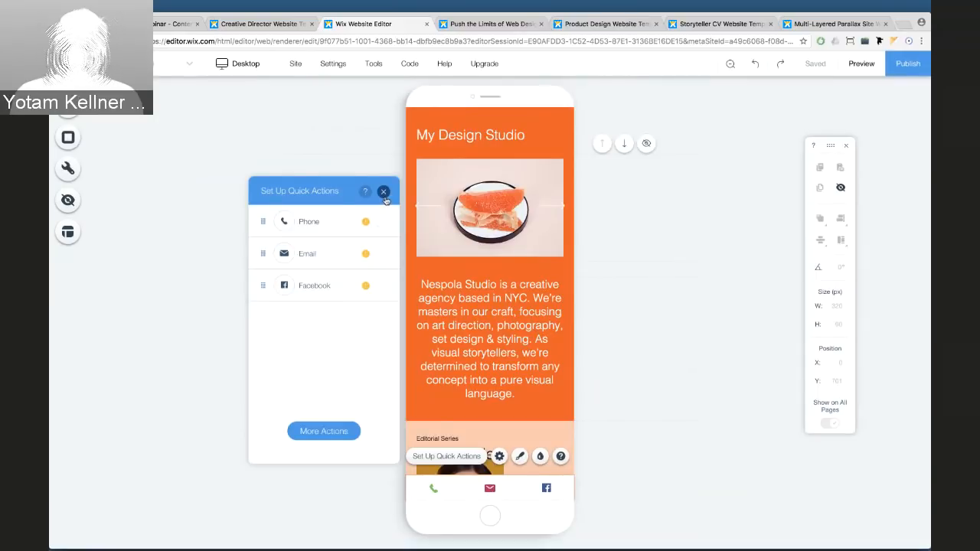
click(384, 192)
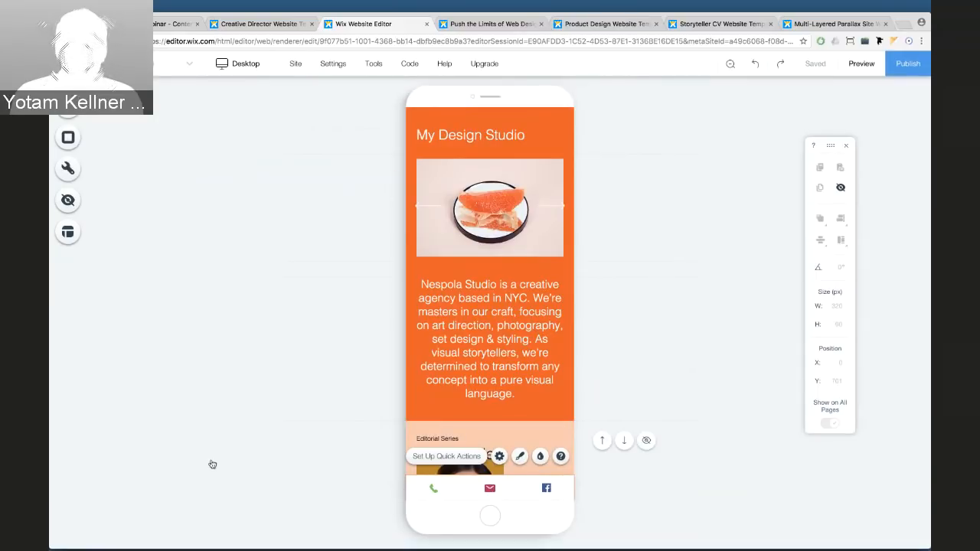
Open the Back to Top Button settings from Mobile Tools, with the button on
click(71, 170)
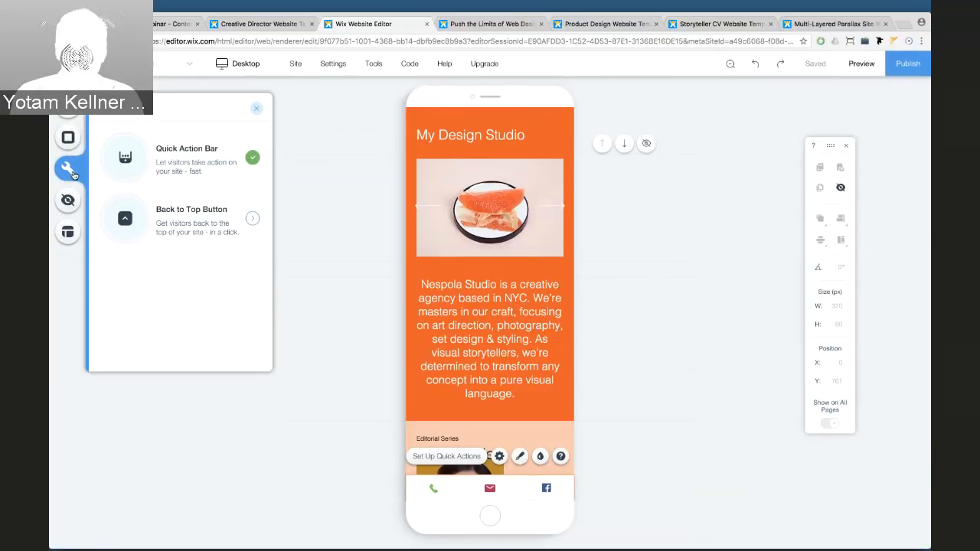
click(158, 214)
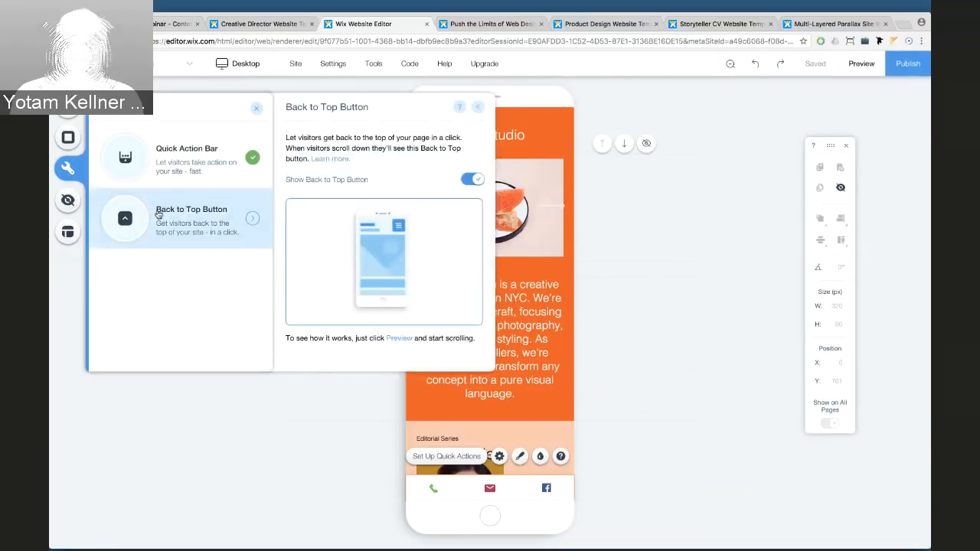
click(477, 107)
Preview the mobile site, scroll down, and test the back-to-top arrow
click(854, 69)
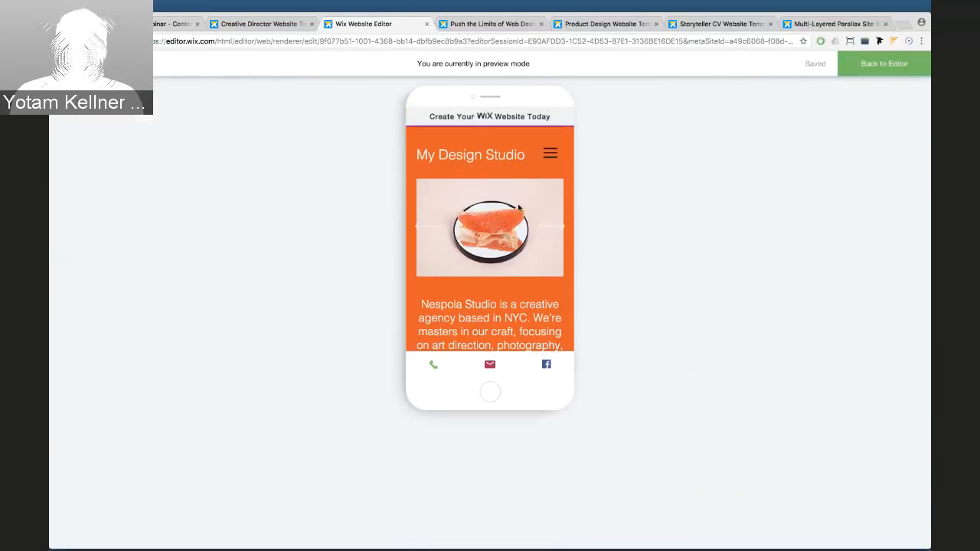
scroll(519, 208, down, 10)
scroll(519, 208, down, 6)
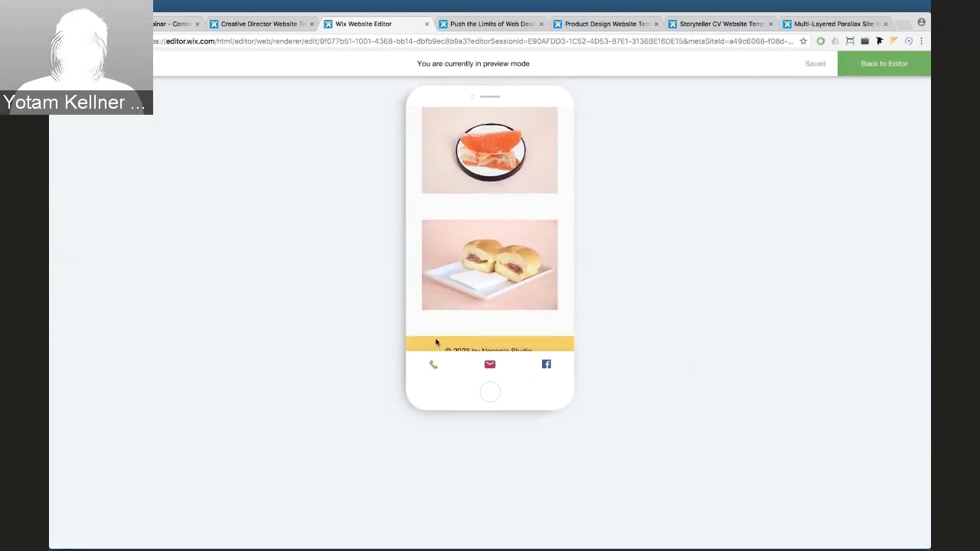
scroll(518, 320, up, 8)
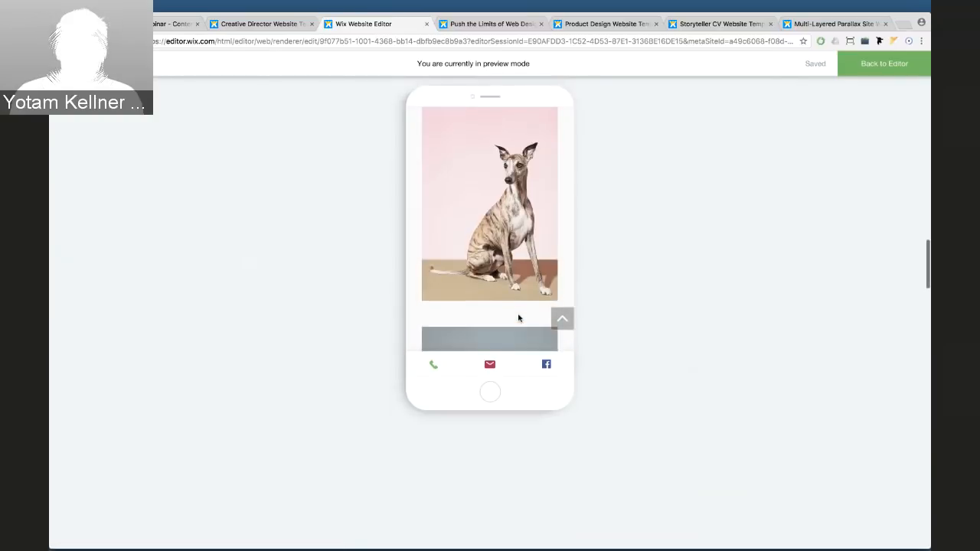
click(562, 319)
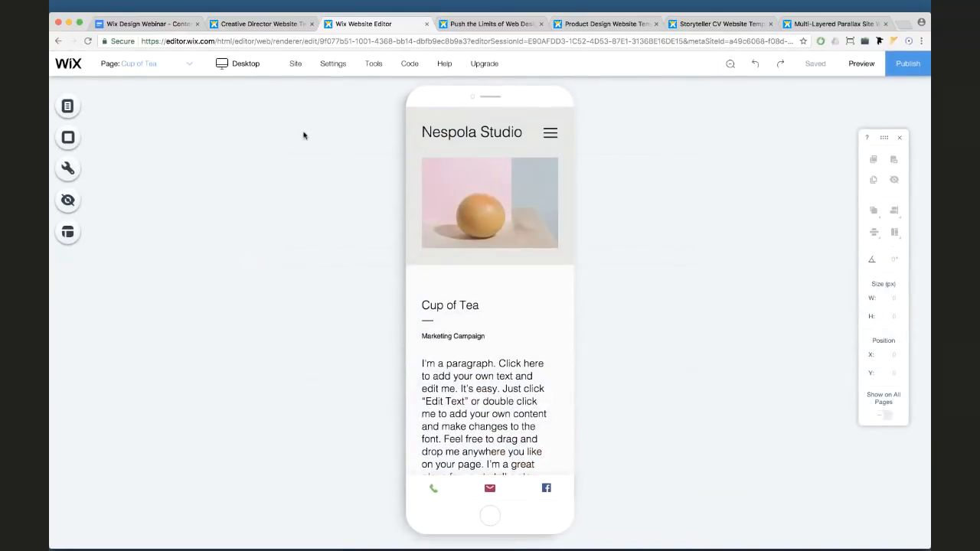
Switch to the My Design Studio home page from the page list and select the mobile header
click(156, 67)
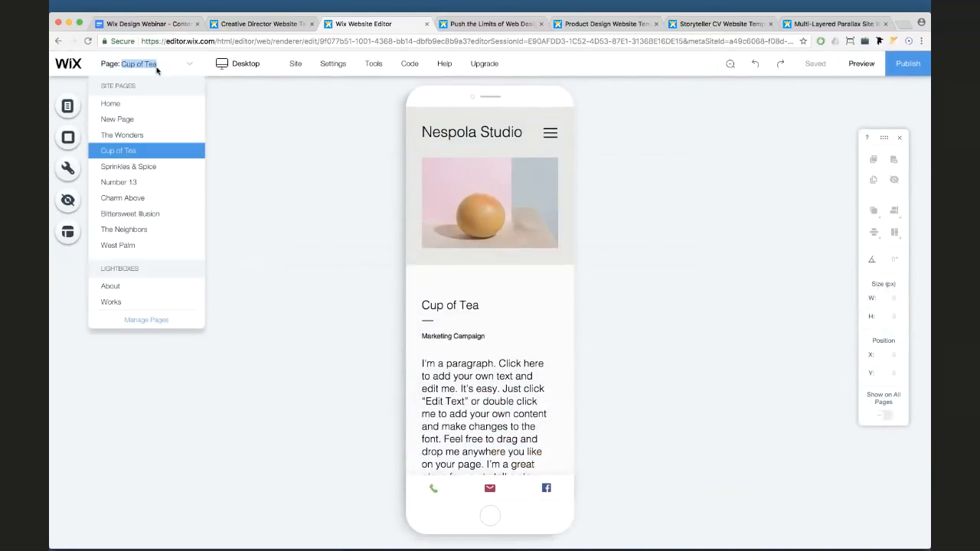
click(130, 120)
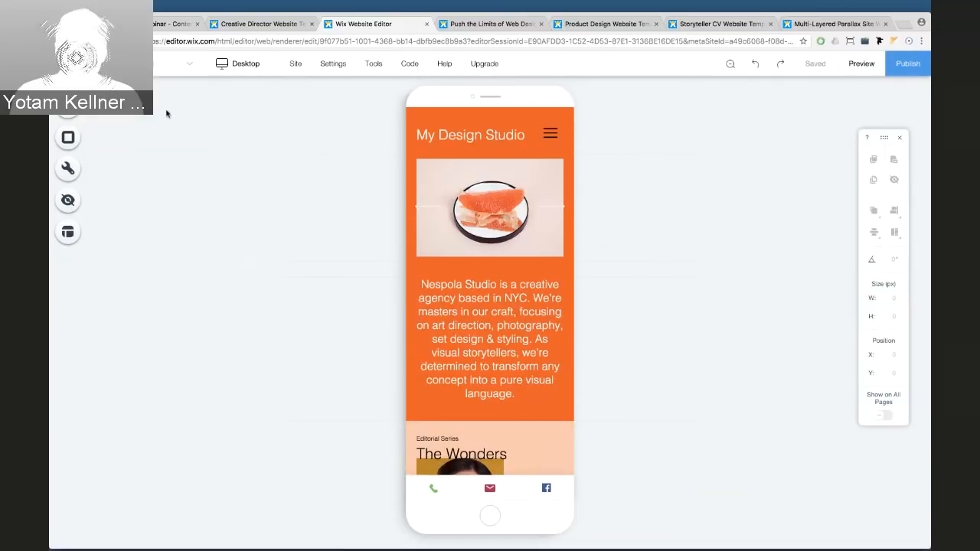
click(450, 172)
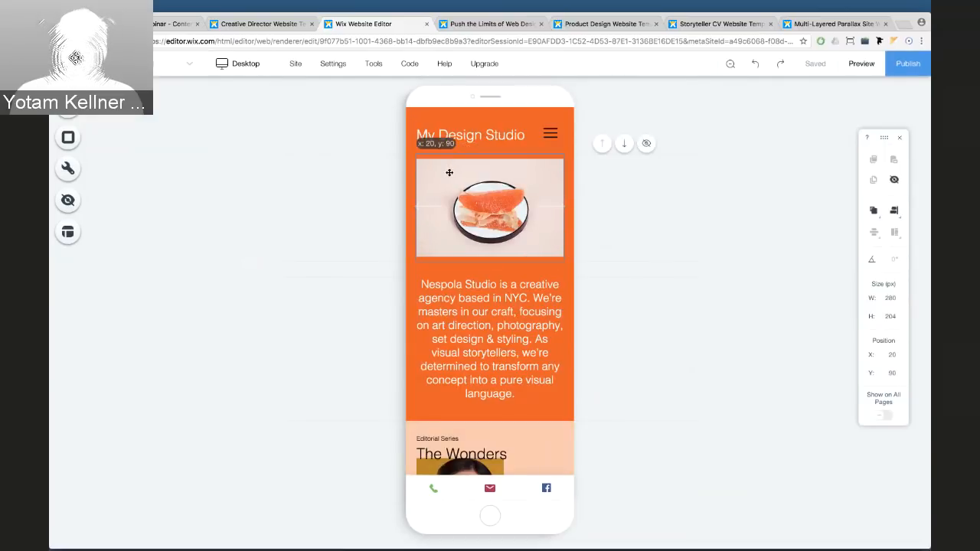
drag(449, 173, 449, 174)
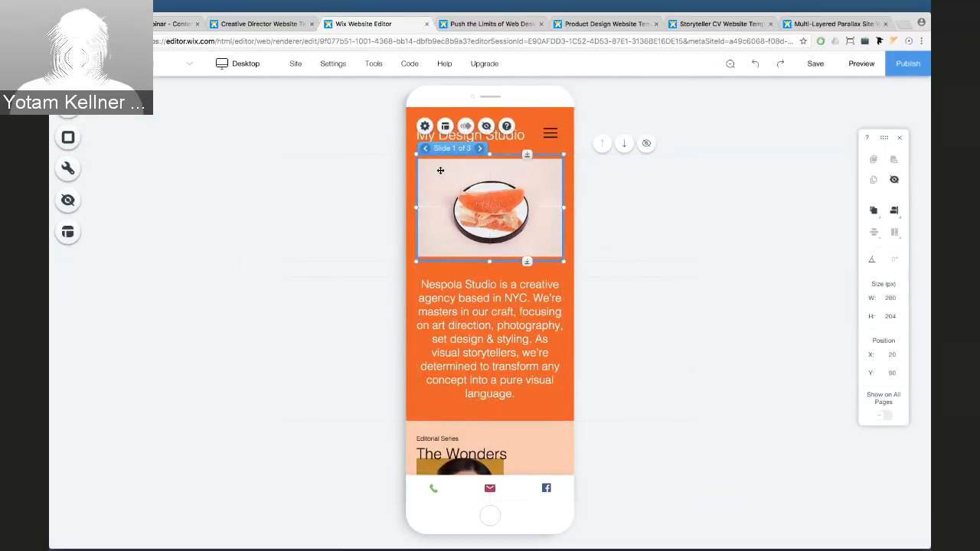
click(380, 147)
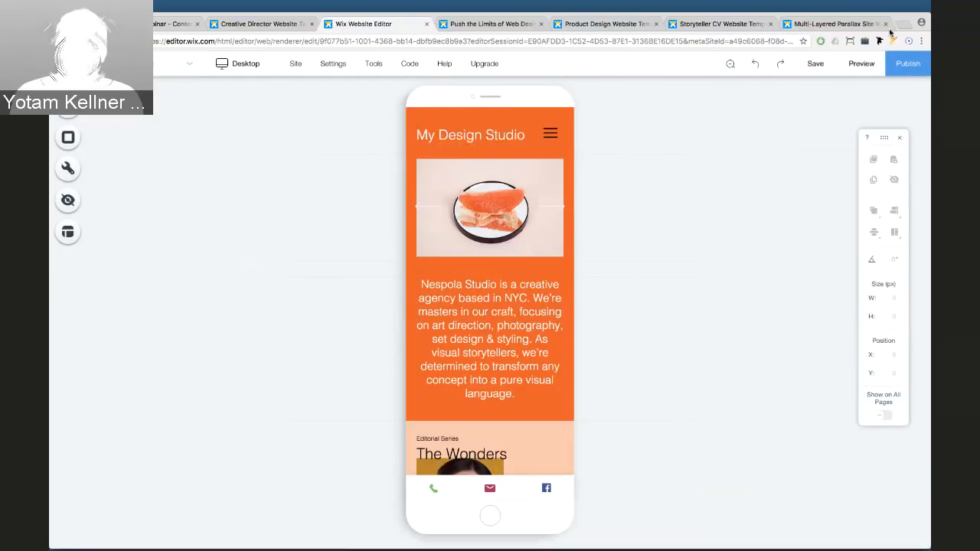
click(571, 145)
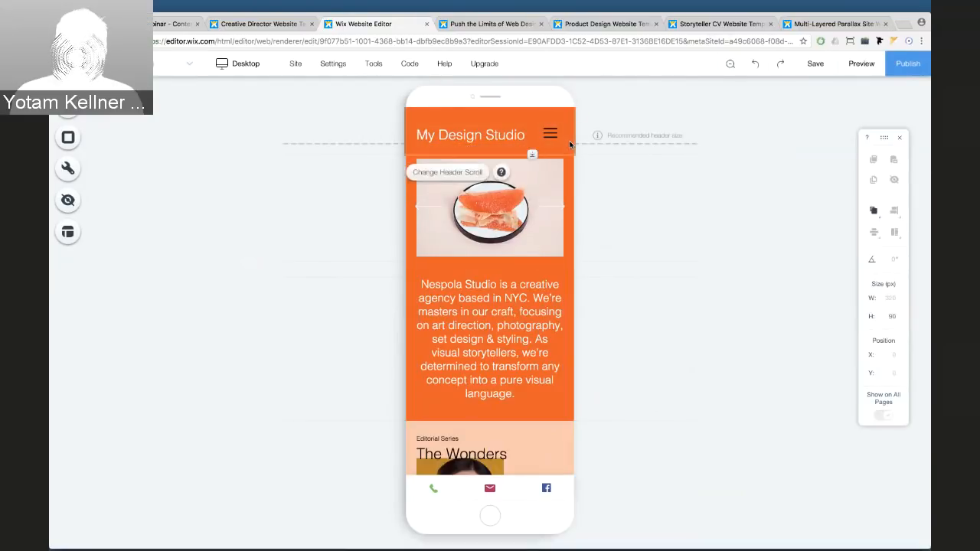
Set the home page's mobile header scroll behaviour to Freezes
click(440, 173)
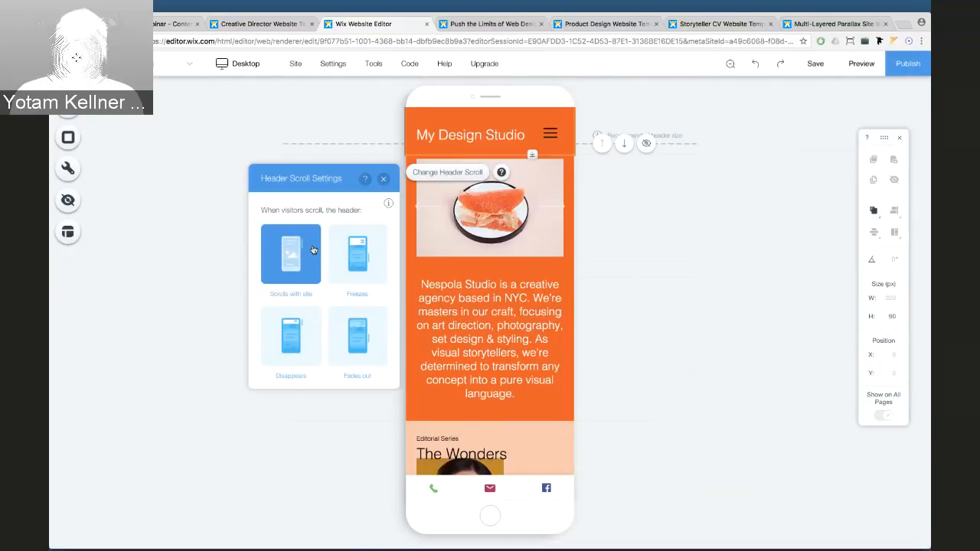
click(856, 67)
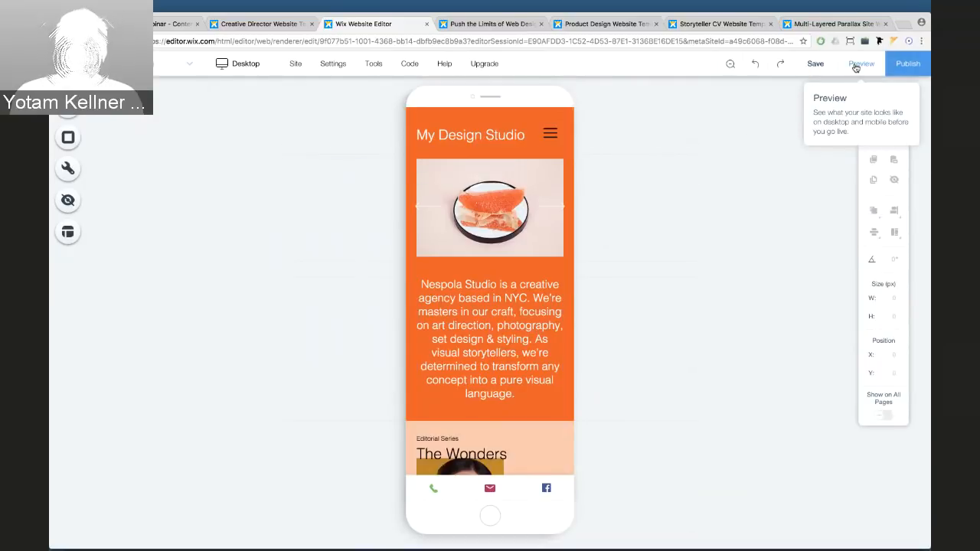
click(856, 68)
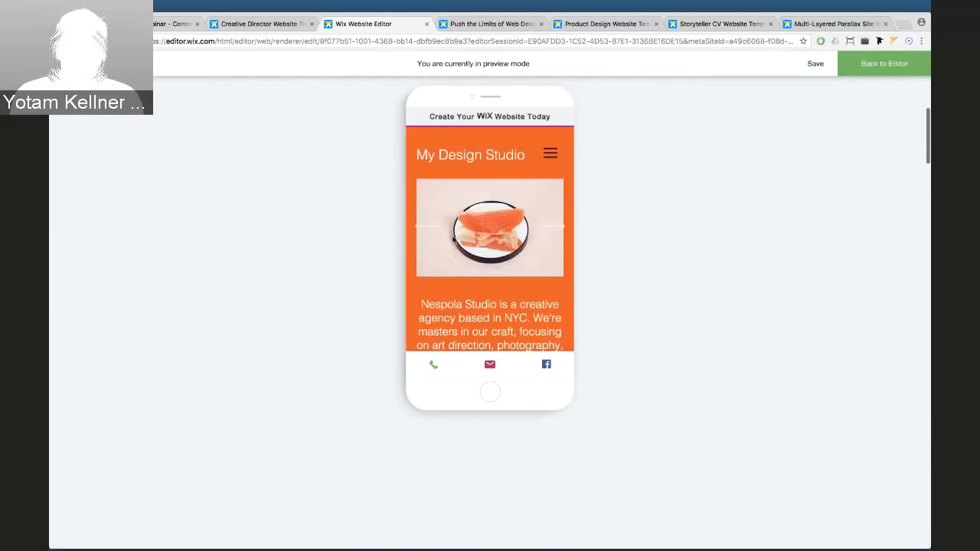
click(863, 70)
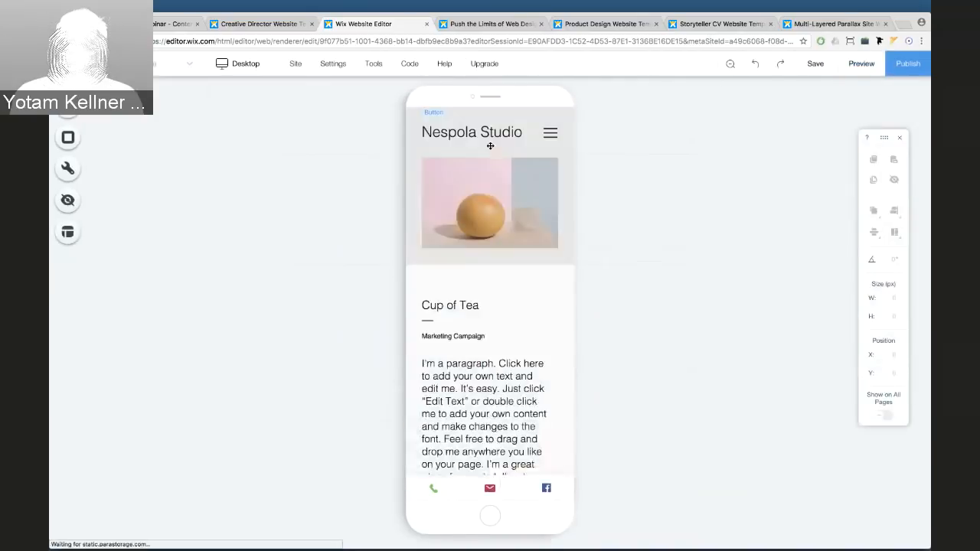
click(157, 64)
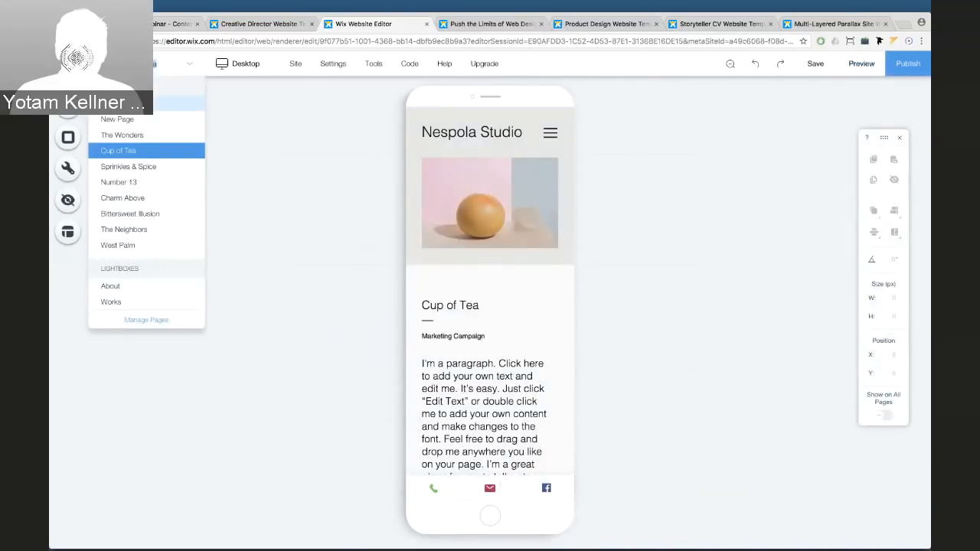
click(115, 119)
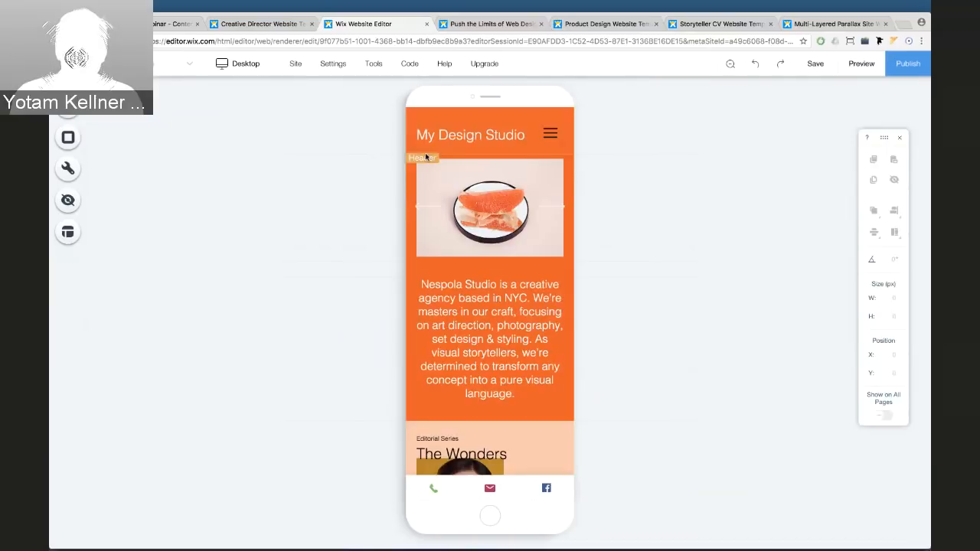
click(444, 142)
click(426, 174)
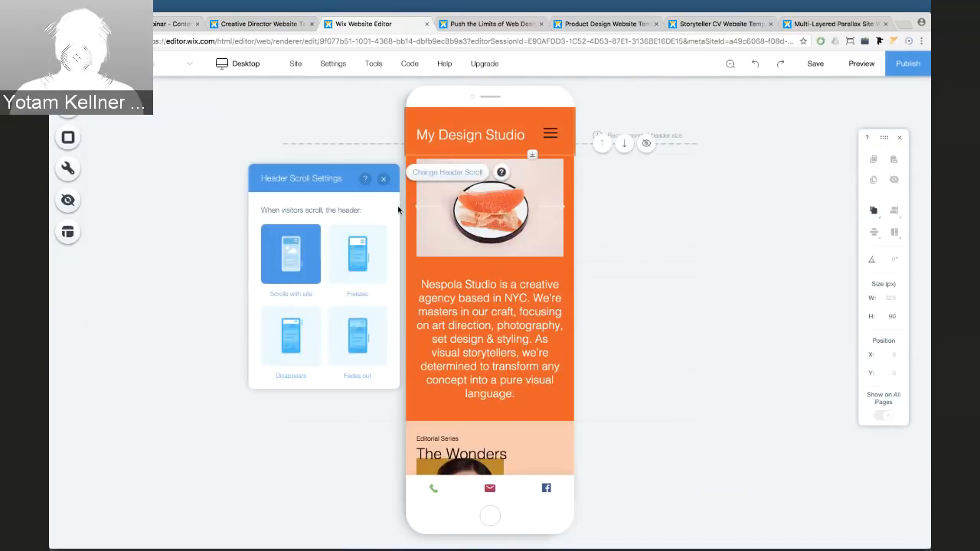
click(341, 263)
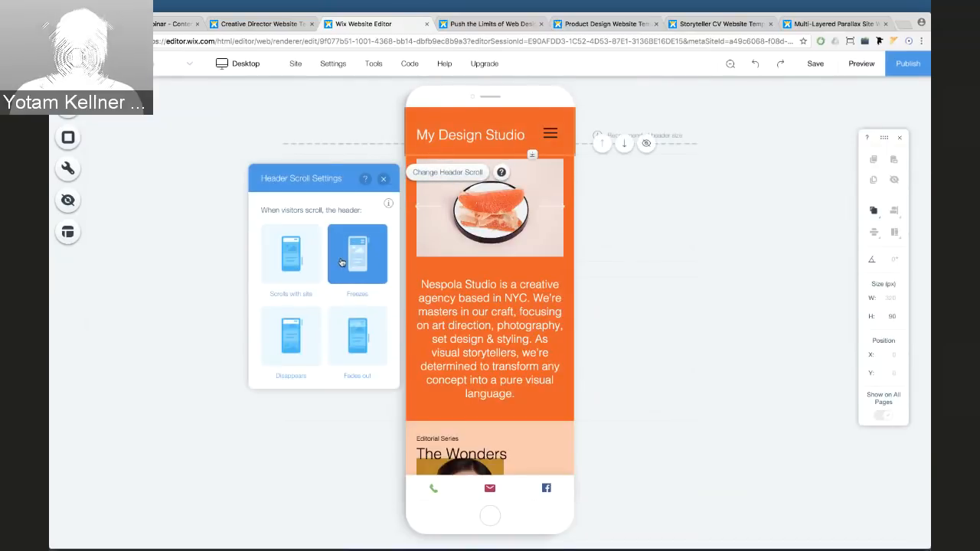
Preview the site and scroll to confirm the header stays frozen, then return to the editor
click(862, 64)
scroll(536, 155, down, 5)
scroll(511, 157, up, 5)
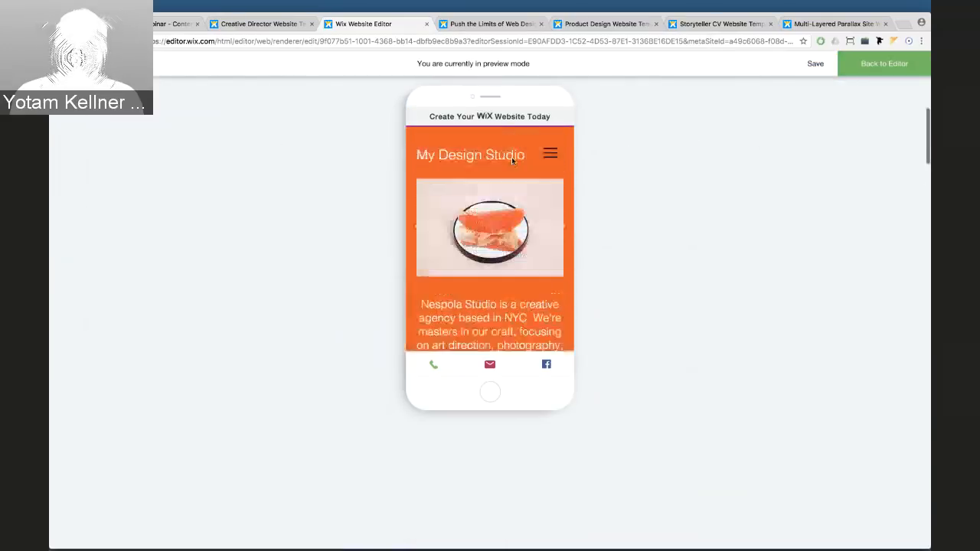
scroll(515, 221, down, 5)
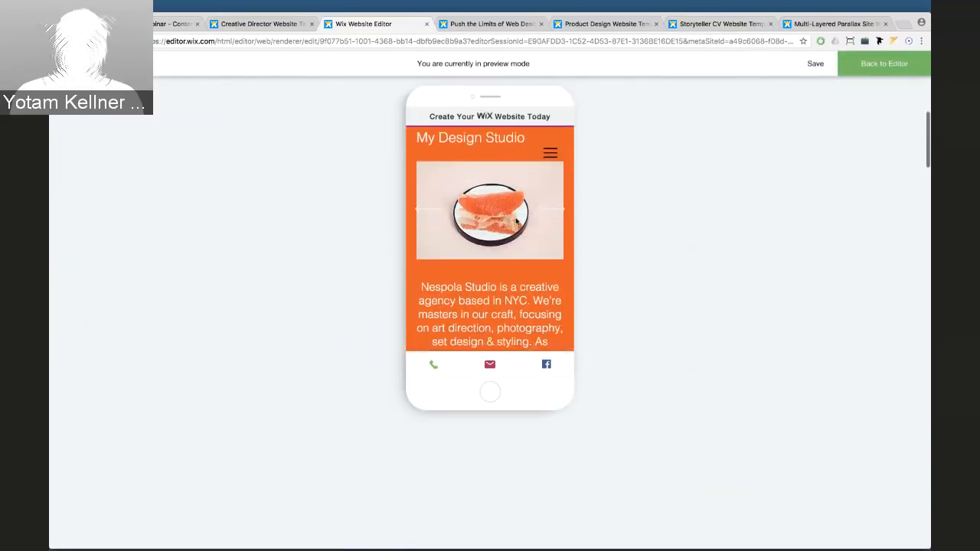
scroll(515, 221, down, 3)
scroll(516, 220, up, 8)
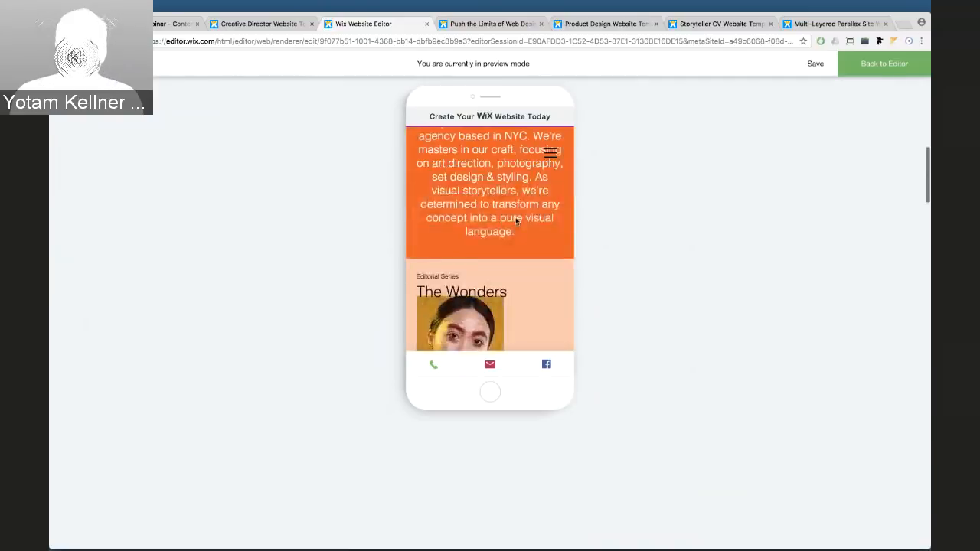
click(856, 69)
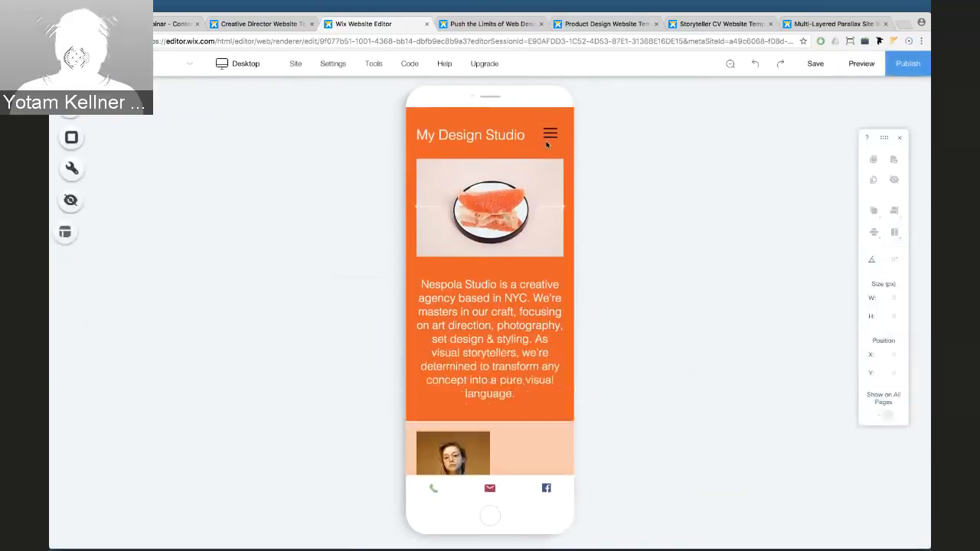
click(156, 65)
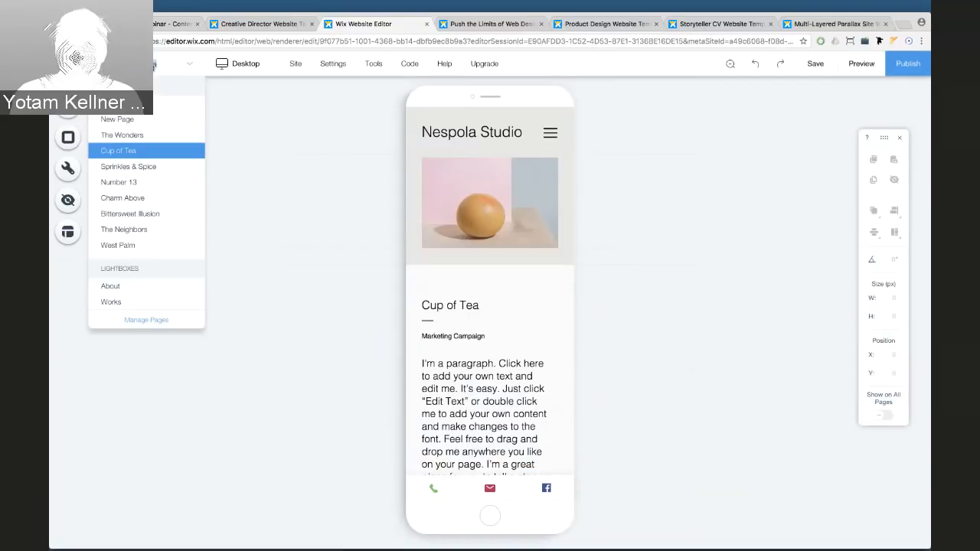
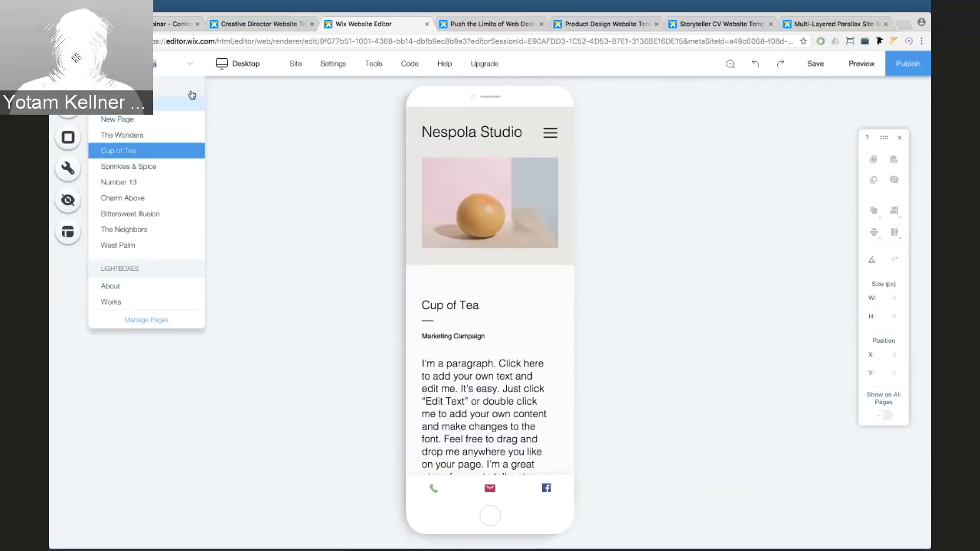
Open the New Page in the desktop view and select its header
click(124, 120)
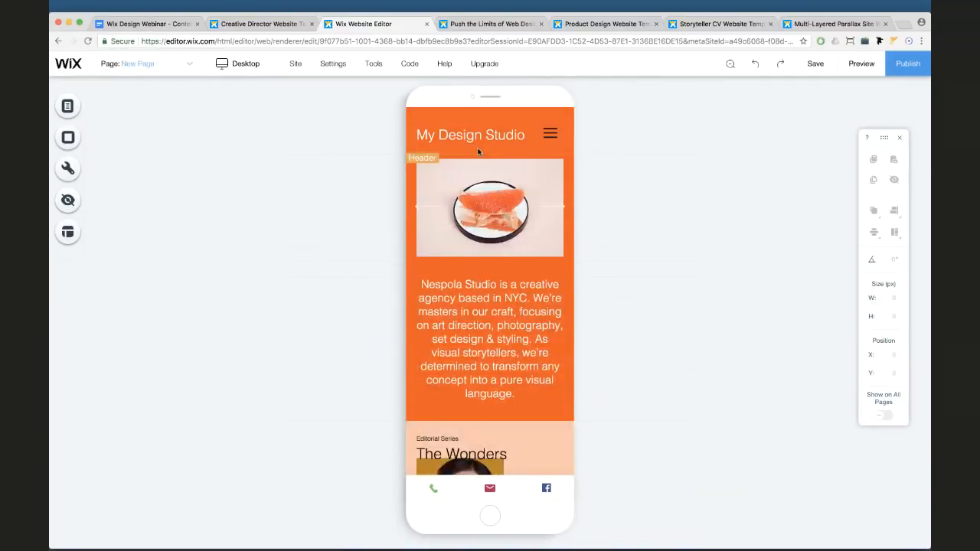
click(568, 144)
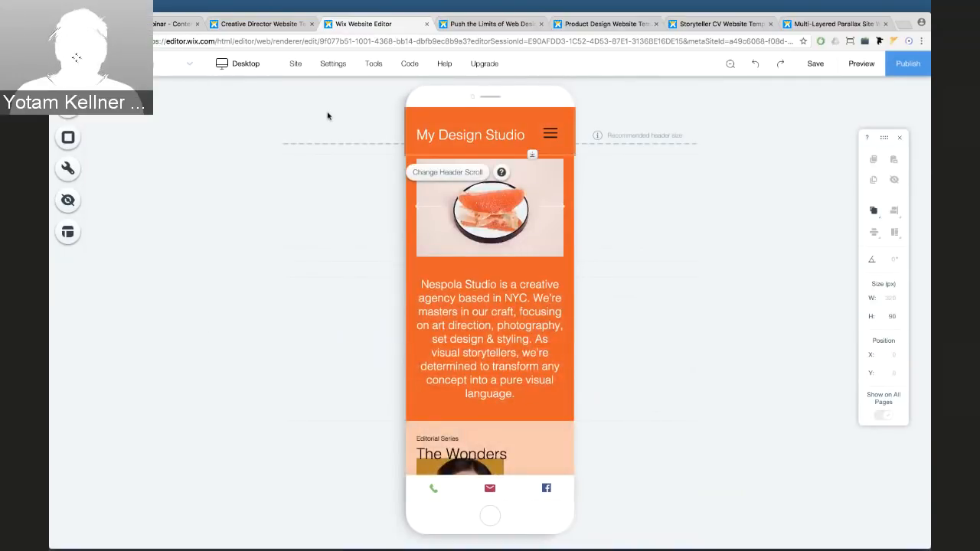
mouse_move(230, 67)
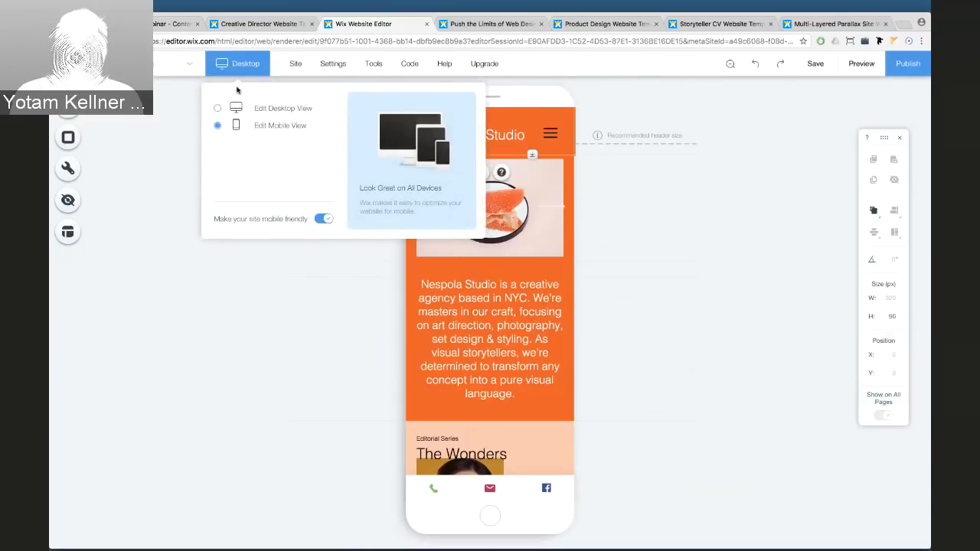
click(238, 111)
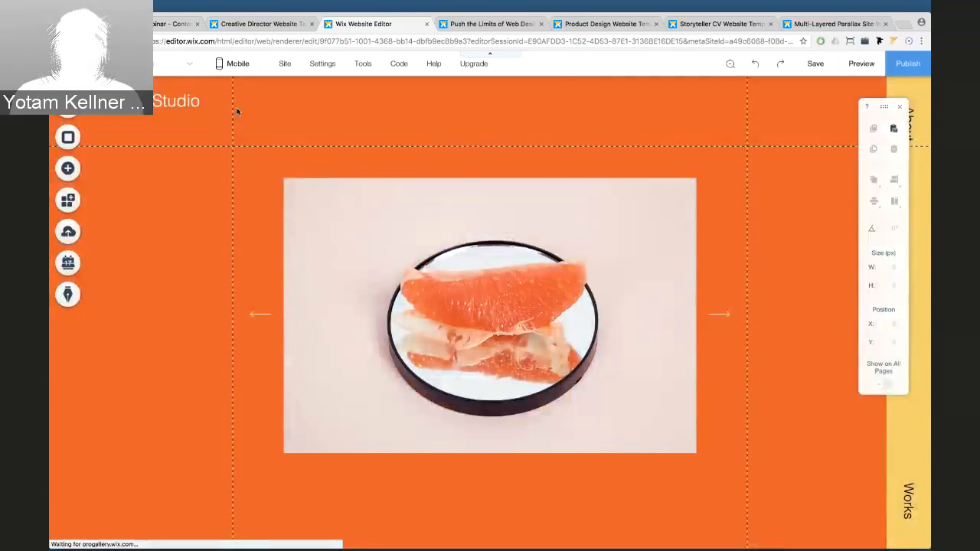
click(284, 119)
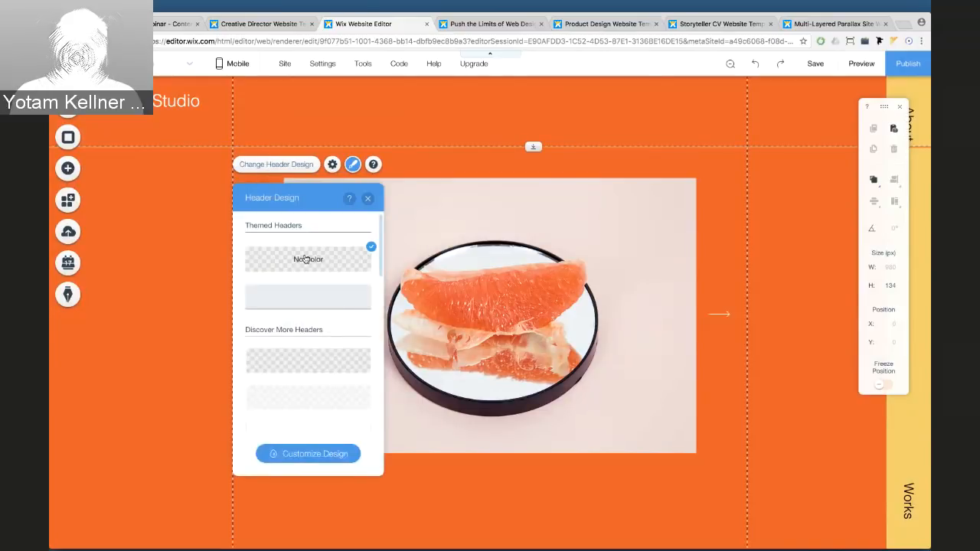
Customize the header design, setting Background and Center Background to orange #FB5605
click(319, 454)
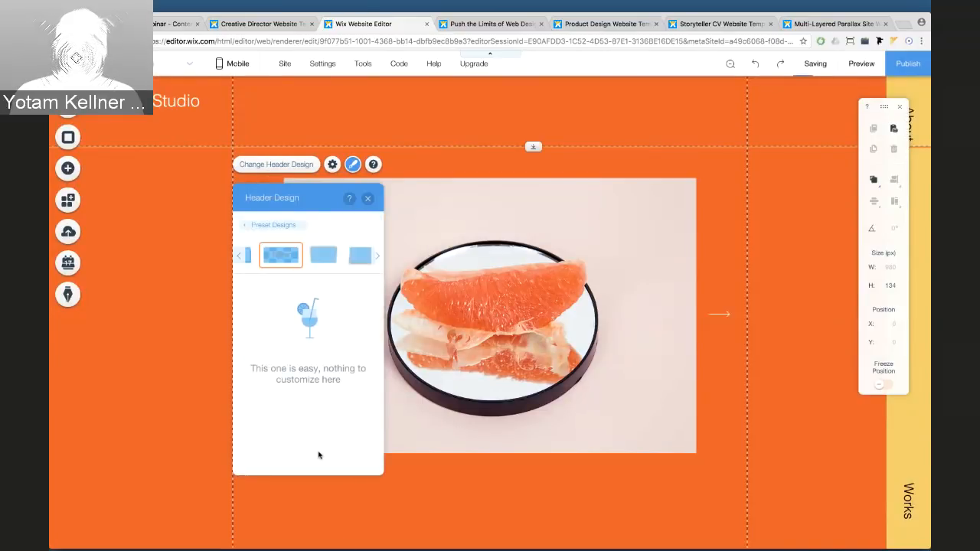
click(264, 259)
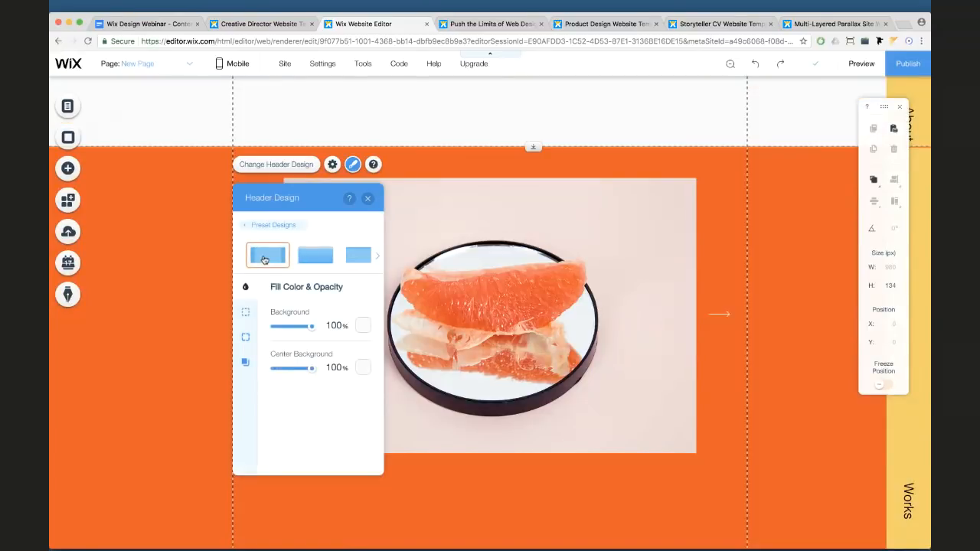
click(363, 325)
click(258, 307)
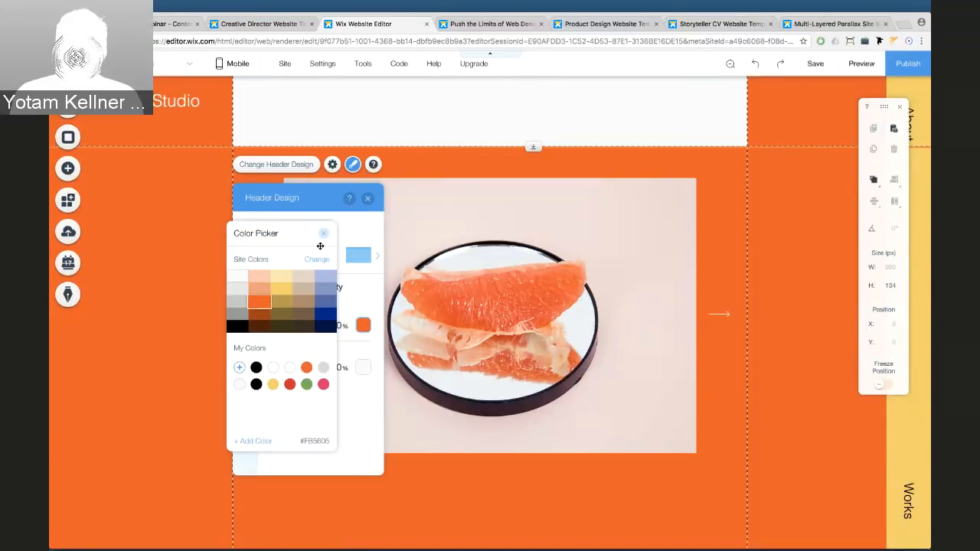
click(323, 233)
click(363, 367)
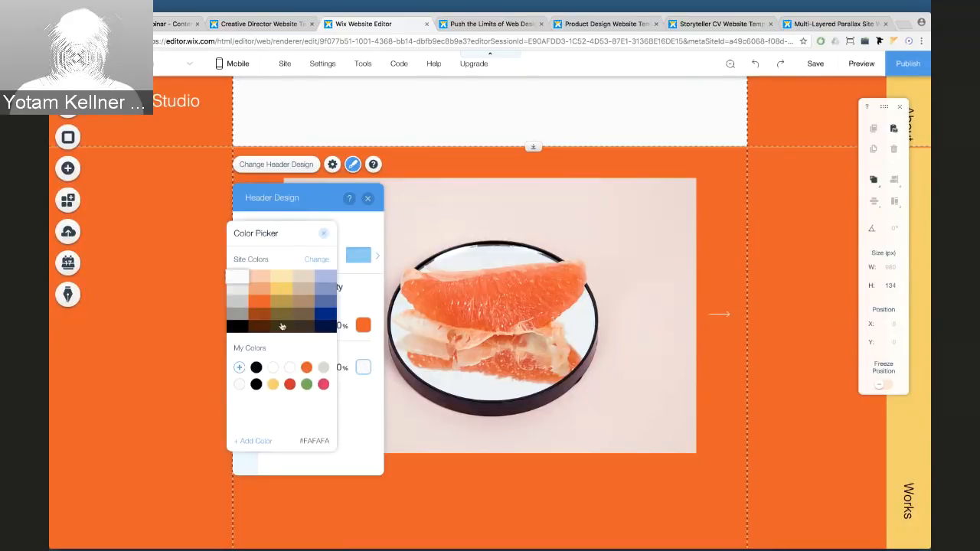
click(263, 305)
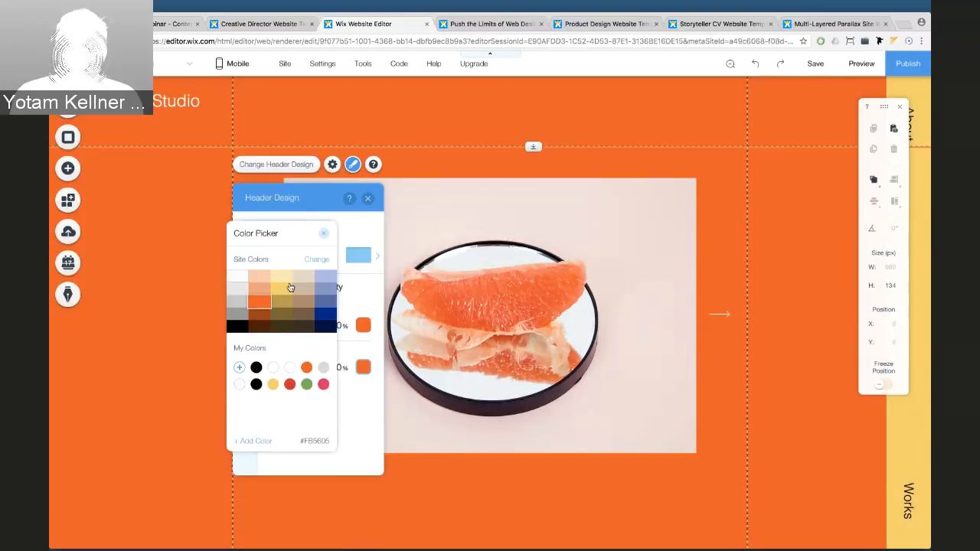
click(322, 236)
click(366, 199)
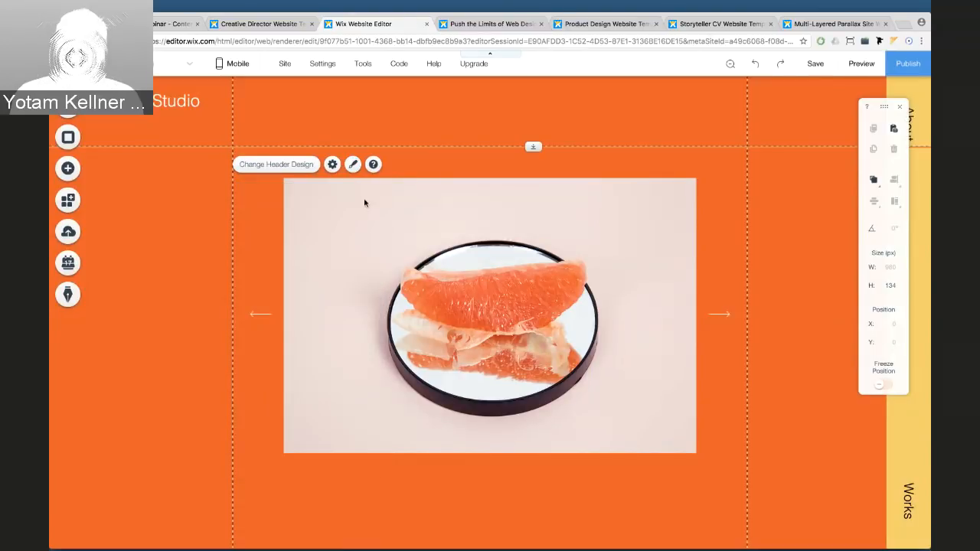
Inspect the mobile header's site title, menu and header elements in mobile view
mouse_move(234, 64)
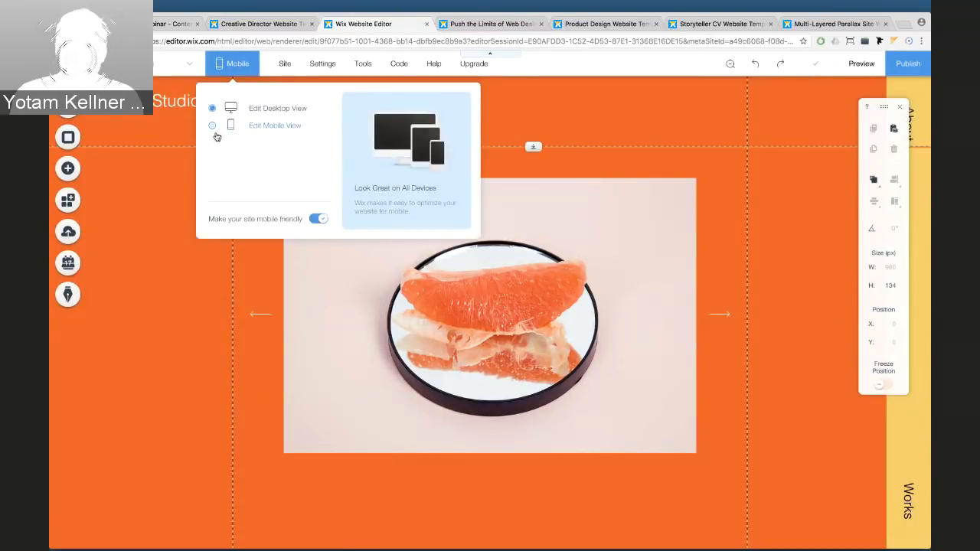
click(217, 130)
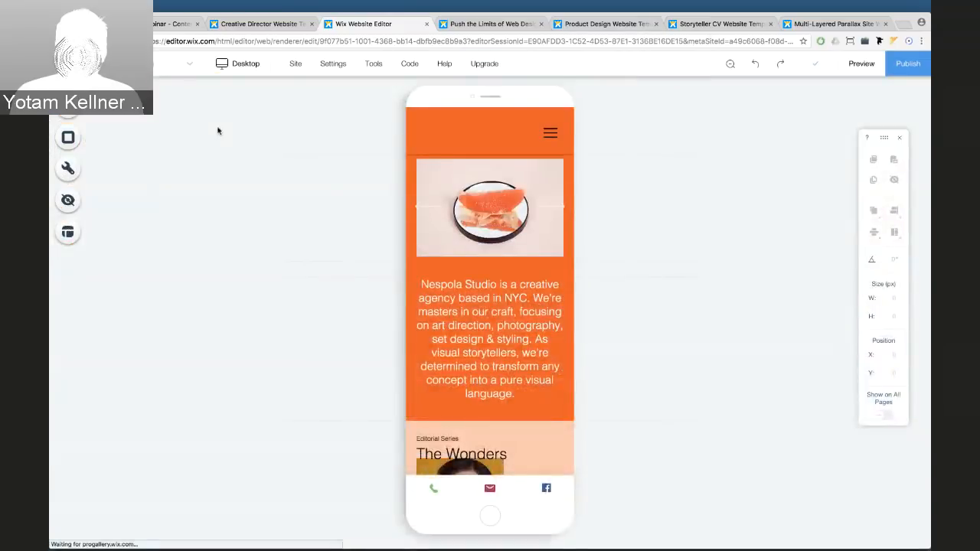
click(488, 139)
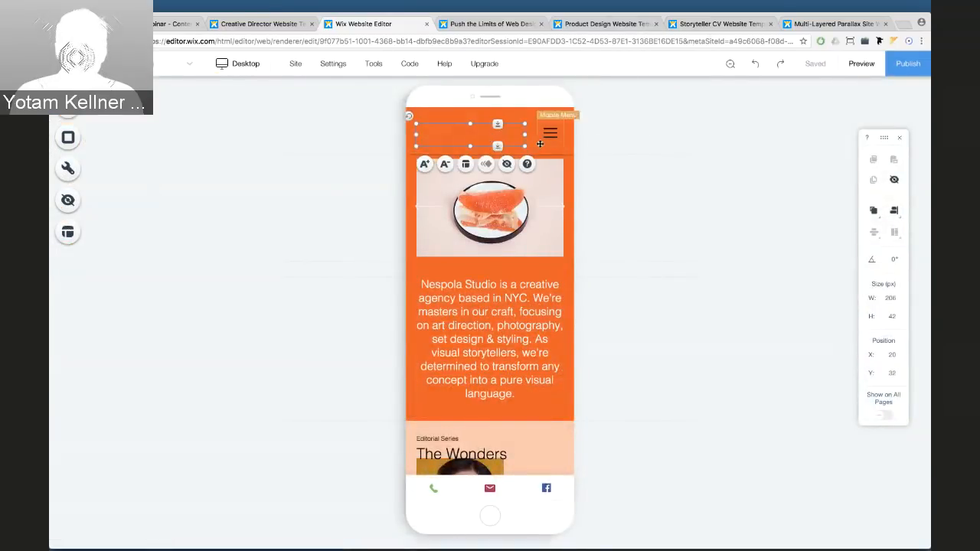
click(550, 133)
click(489, 110)
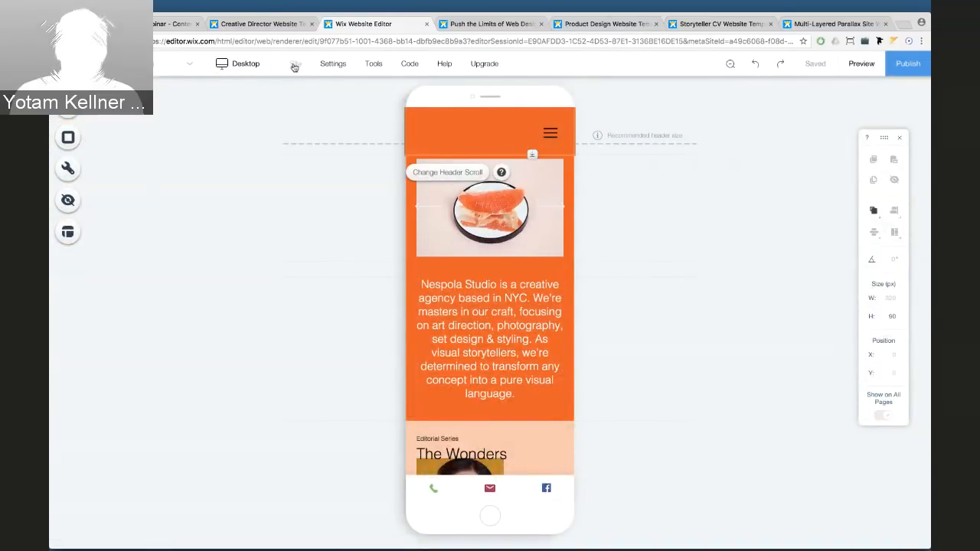
Back in desktop view, turn off the header's shadow in its customized design
click(242, 65)
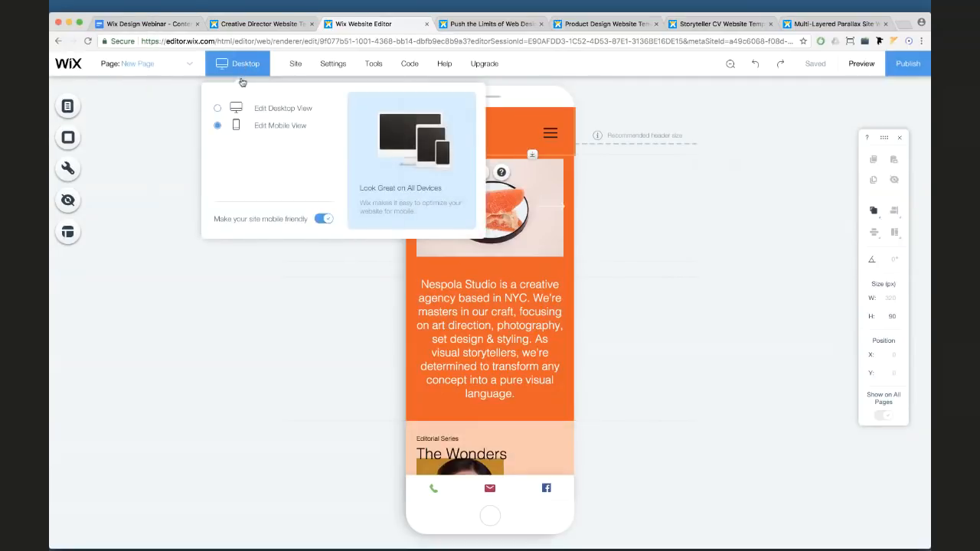
click(242, 105)
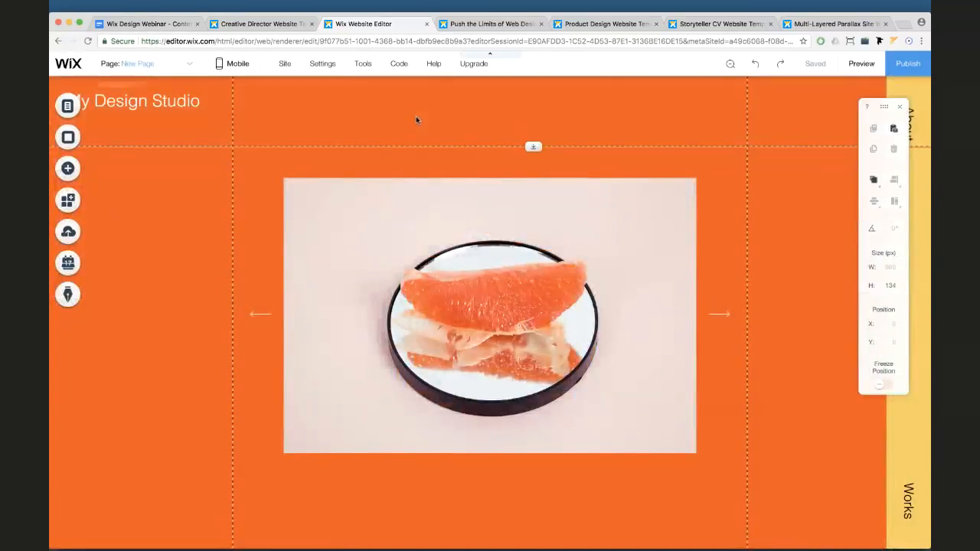
click(415, 116)
click(281, 166)
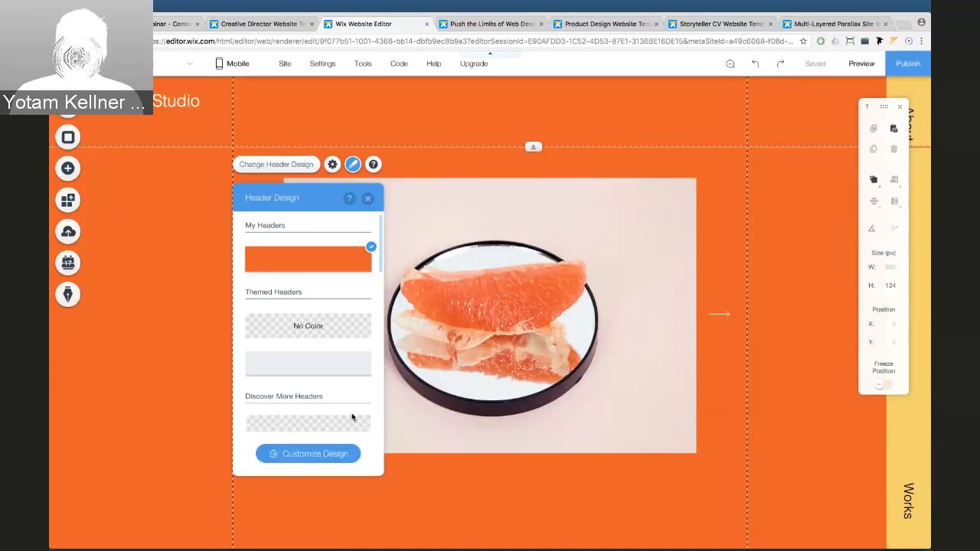
click(323, 453)
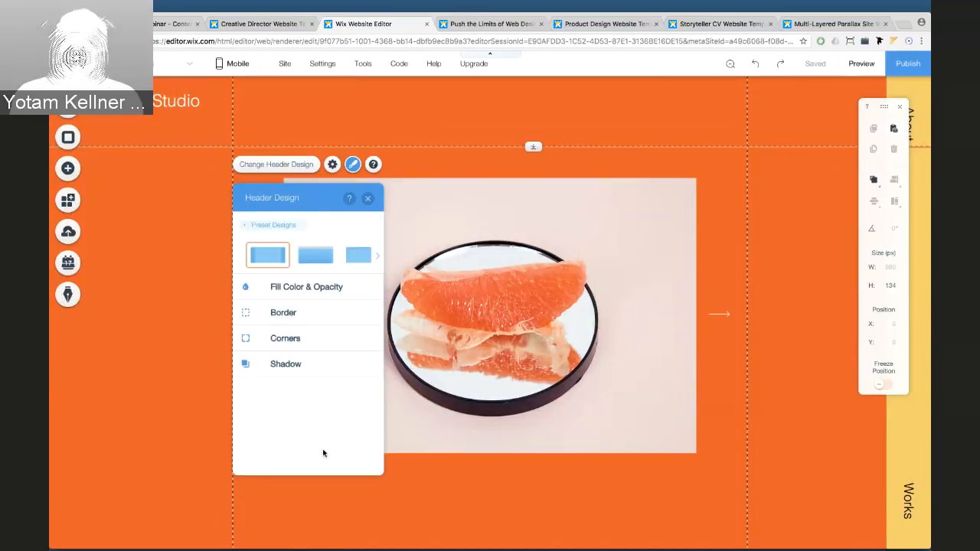
click(297, 365)
click(358, 320)
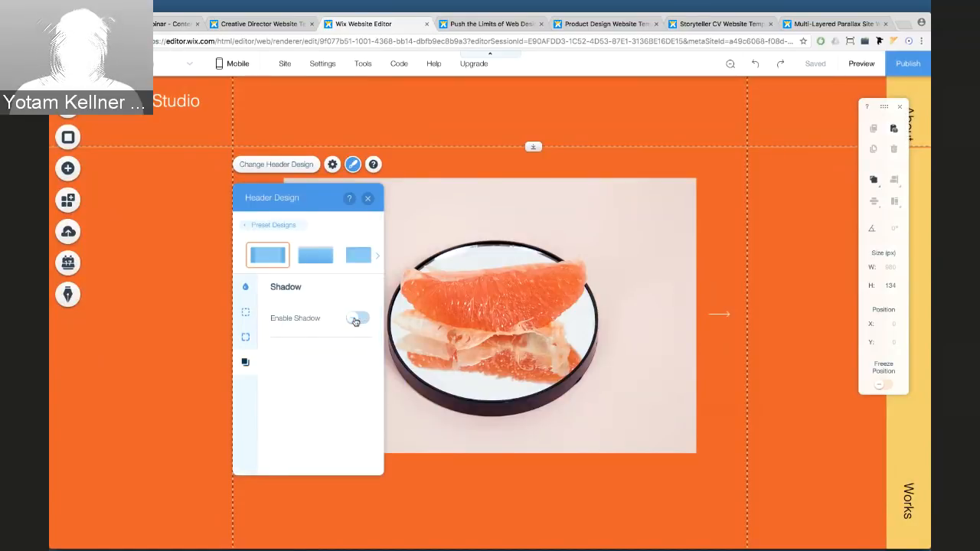
click(367, 199)
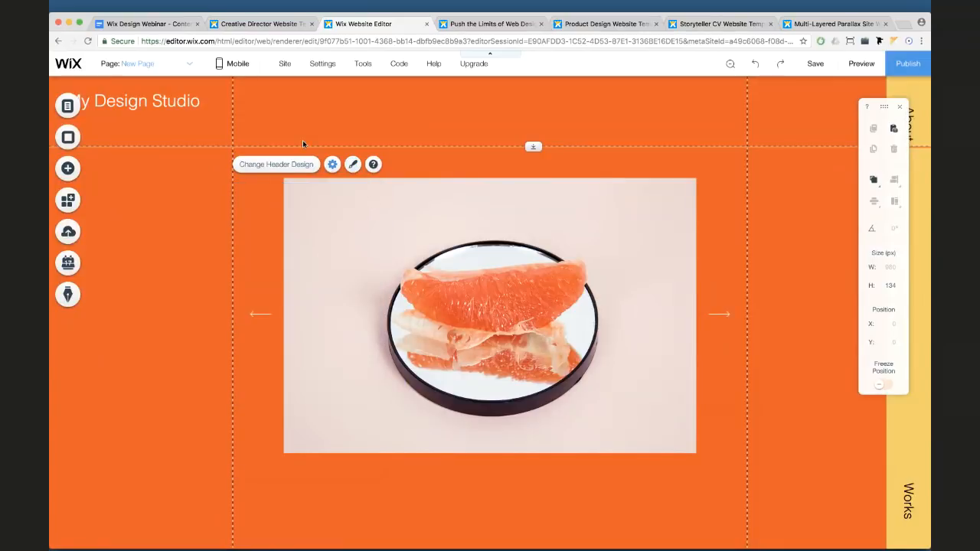
In mobile view, nudge the site title higher and bring the header to front, then return to desktop
mouse_move(229, 66)
click(221, 125)
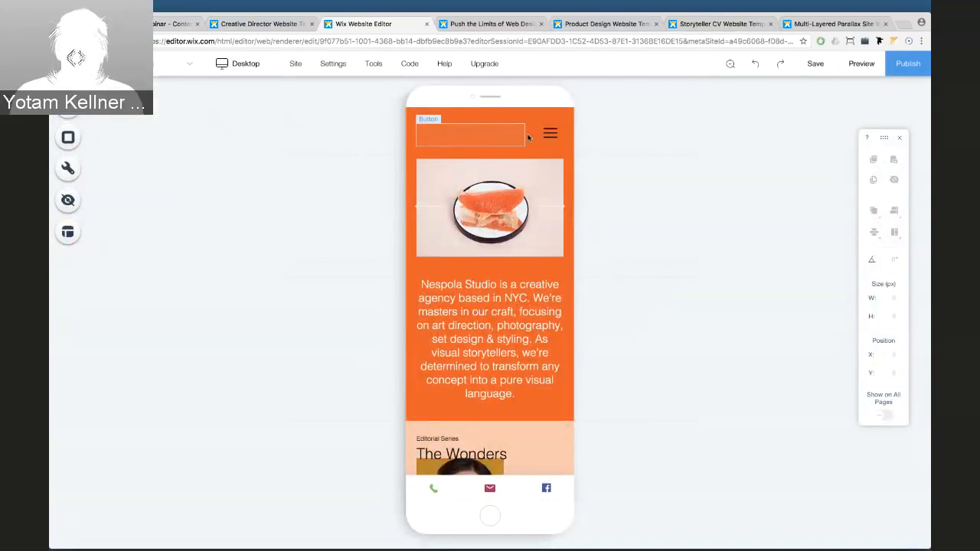
click(509, 135)
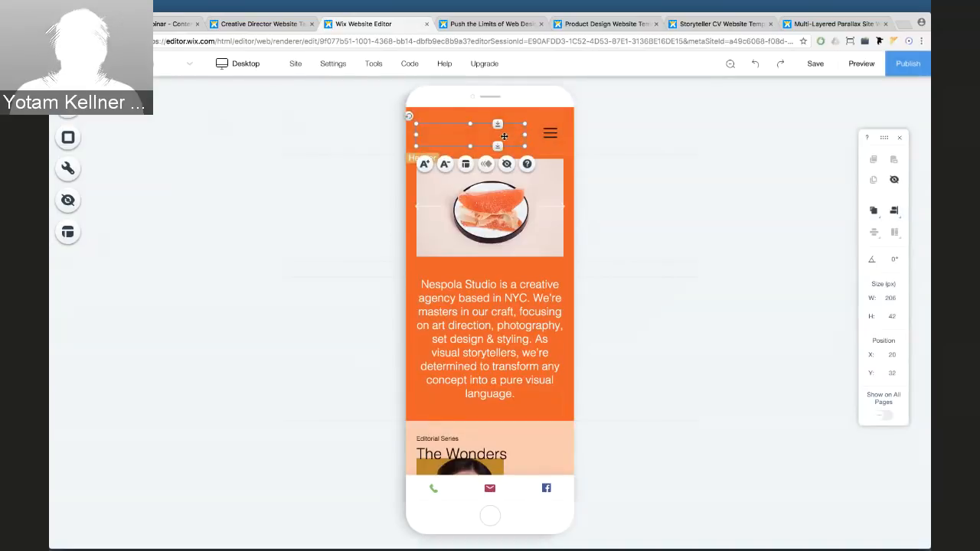
drag(486, 139, 489, 136)
right_click(496, 136)
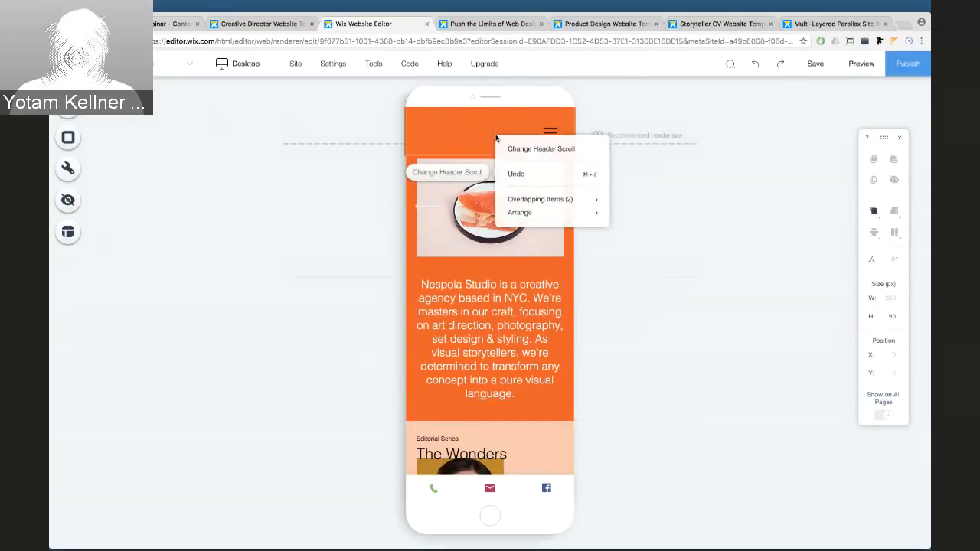
click(458, 132)
right_click(453, 132)
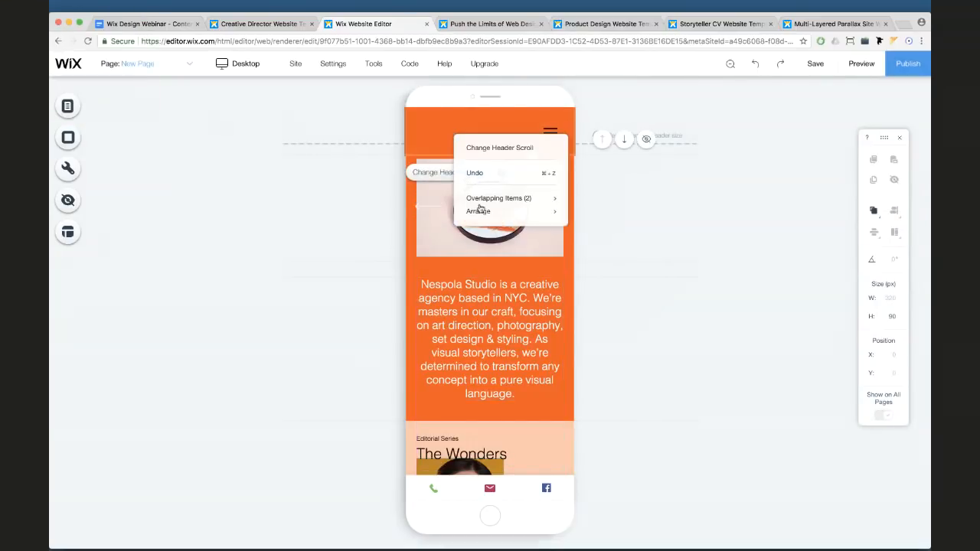
mouse_move(483, 217)
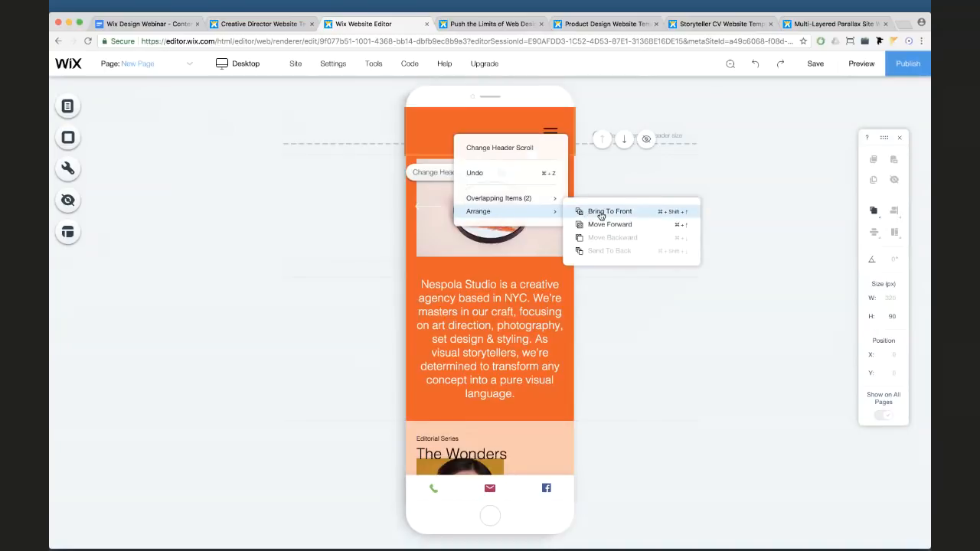
click(380, 125)
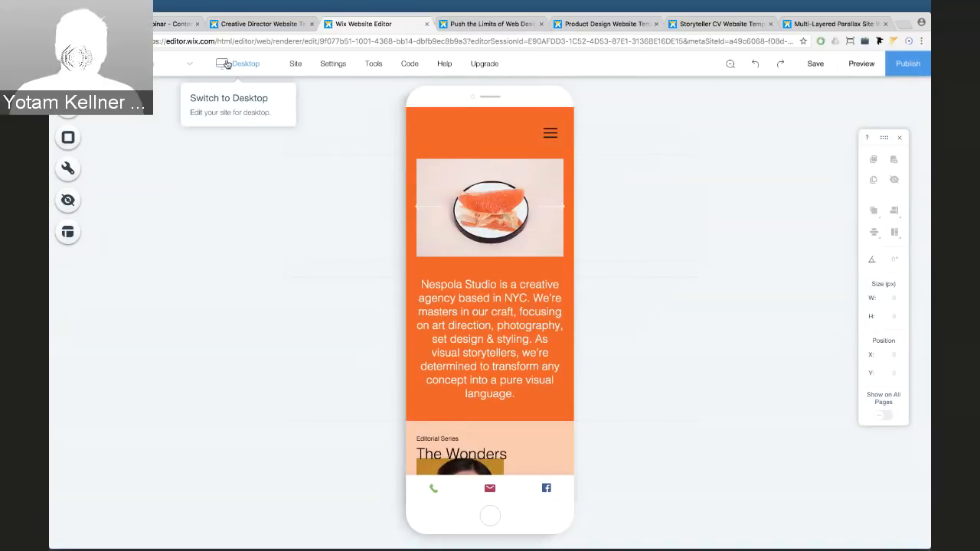
click(219, 62)
click(238, 109)
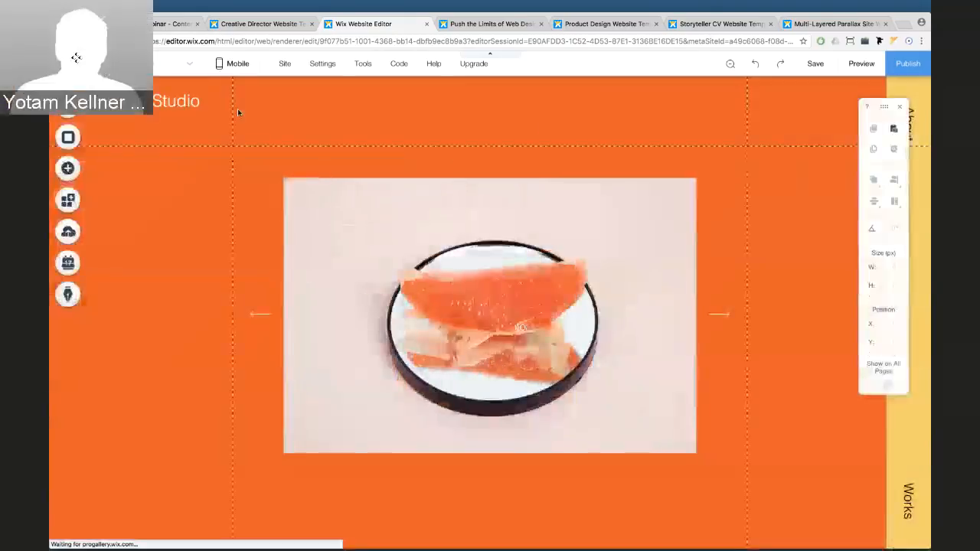
Unpin the My Design Studio title through its Pin Settings
click(192, 109)
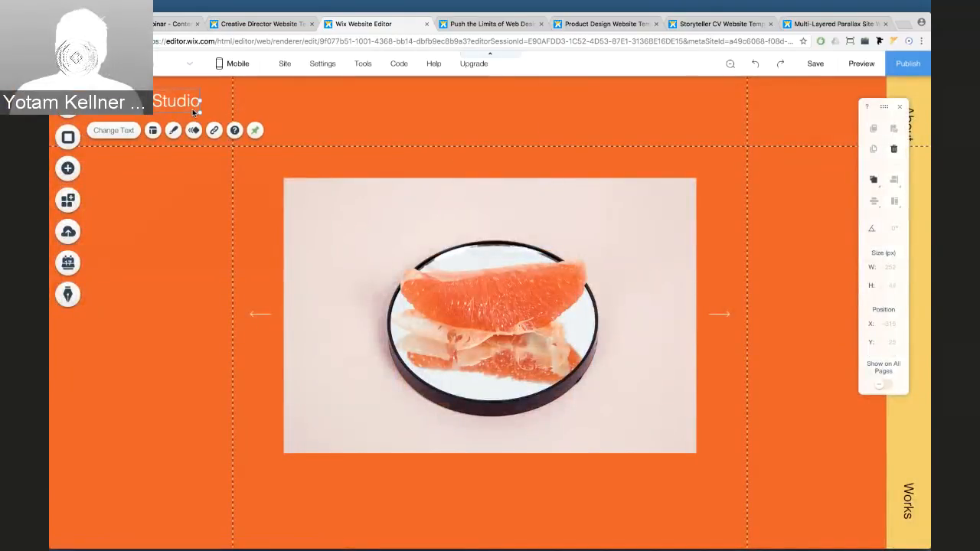
right_click(192, 109)
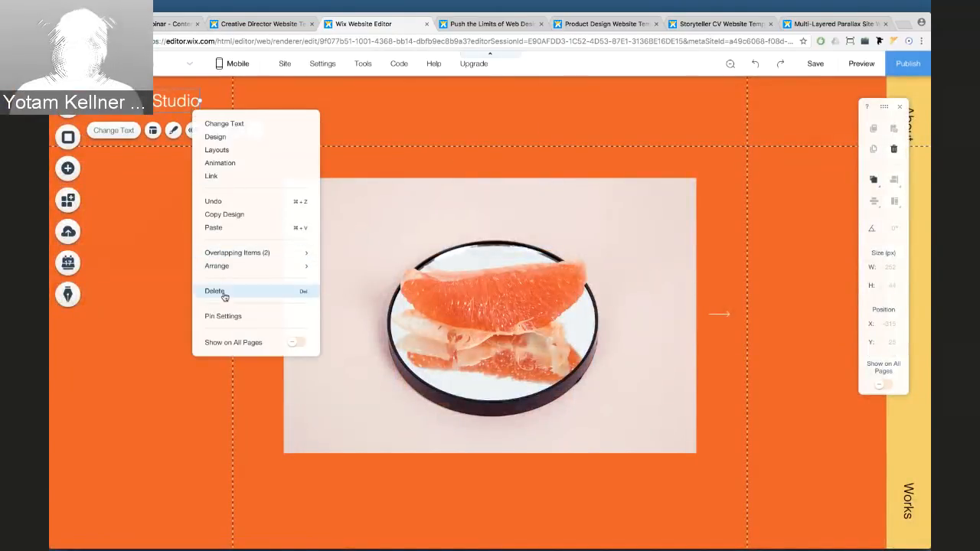
click(229, 318)
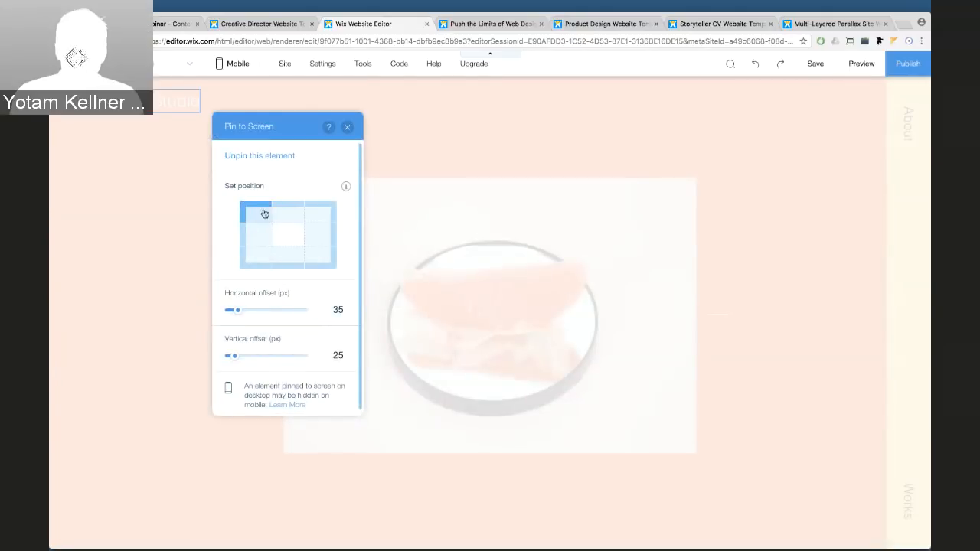
click(257, 157)
Position the title at the mobile header's top-left beside the menu icon
drag(164, 103, 312, 109)
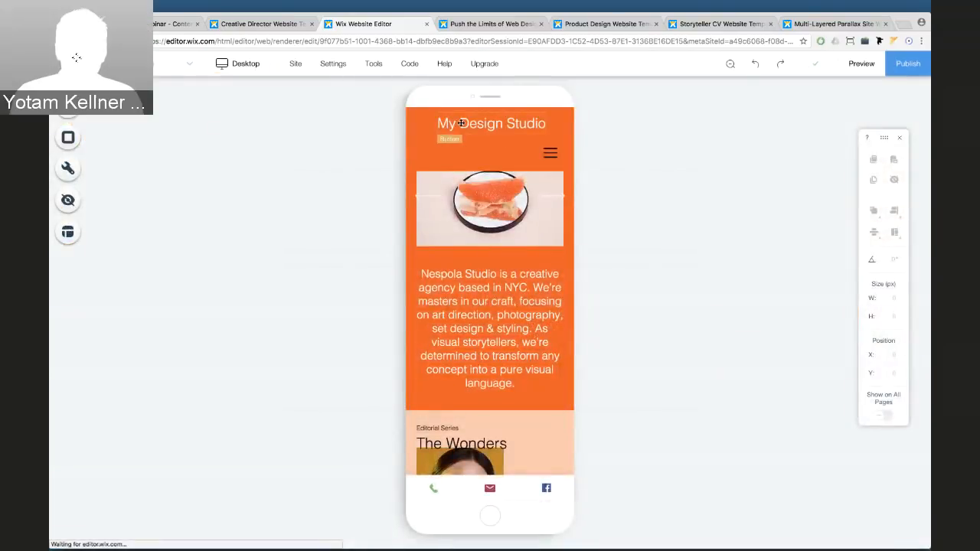
click(462, 142)
drag(462, 142, 456, 140)
click(549, 153)
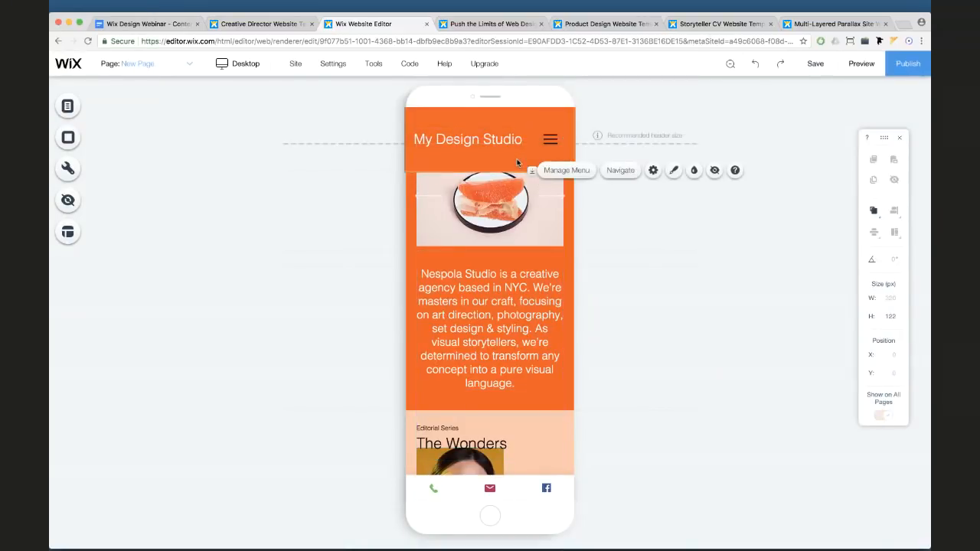
Set the mobile menu's Closed-state hamburger icon colour to white in Customize Design
click(516, 159)
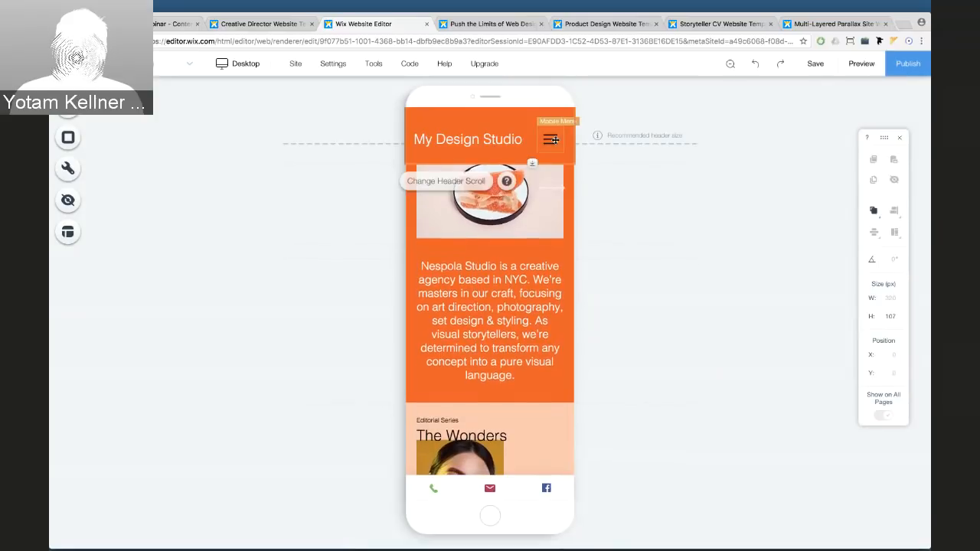
click(551, 143)
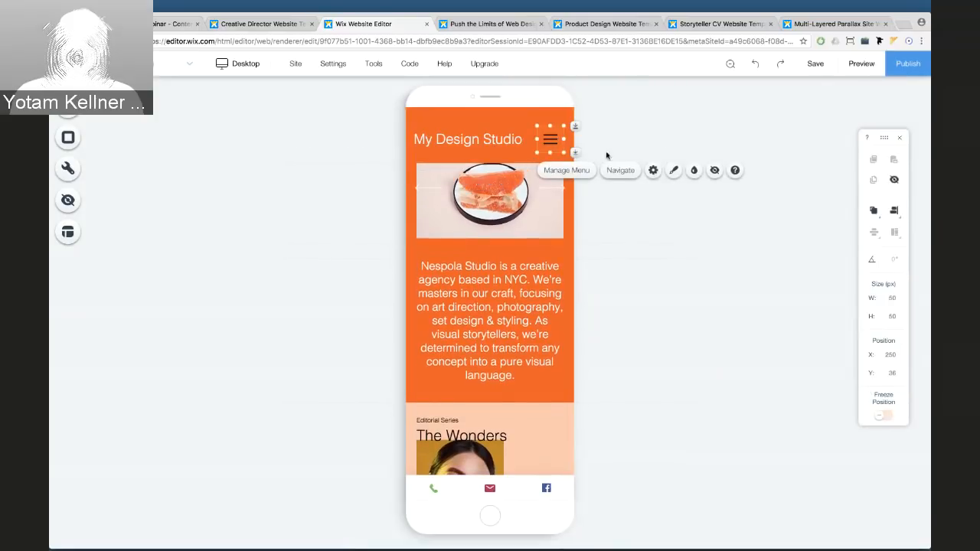
click(672, 170)
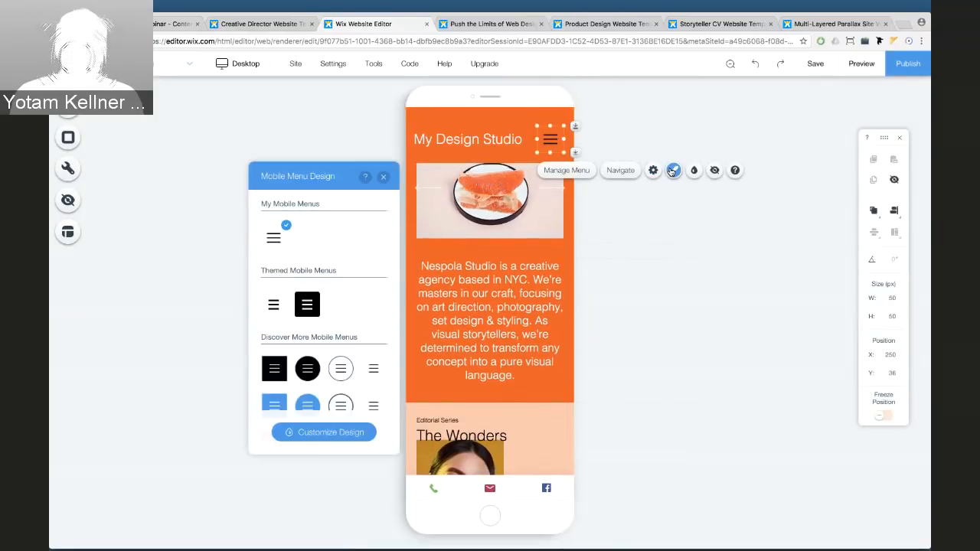
click(360, 433)
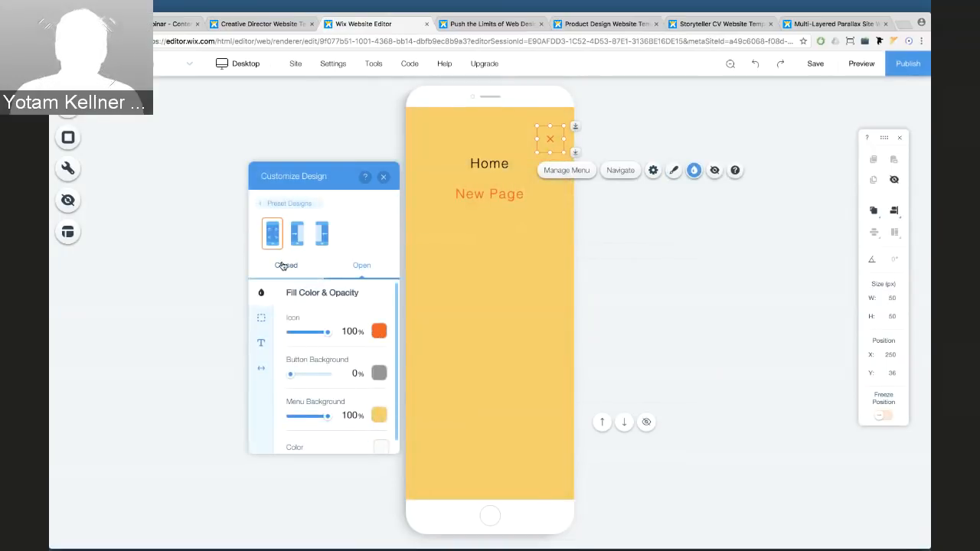
click(282, 266)
click(379, 372)
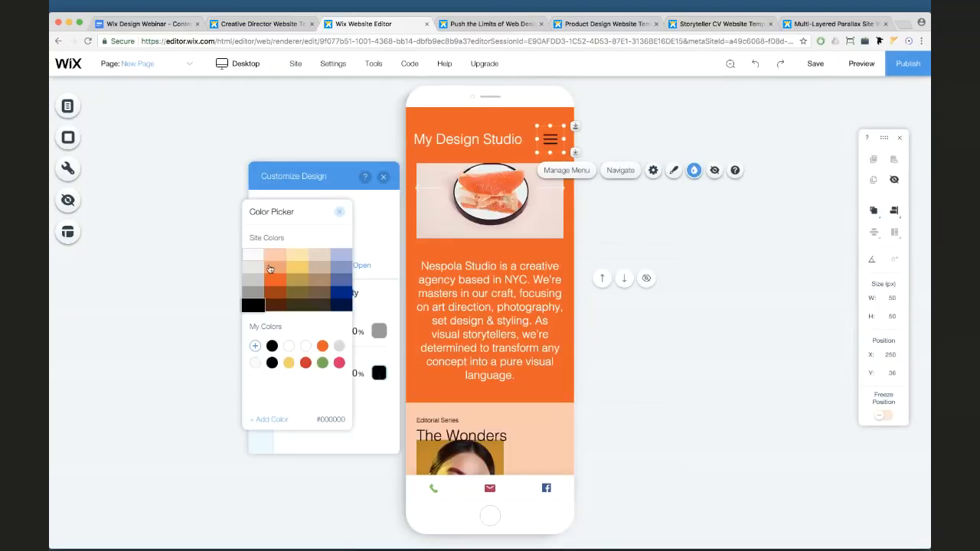
click(254, 256)
click(340, 213)
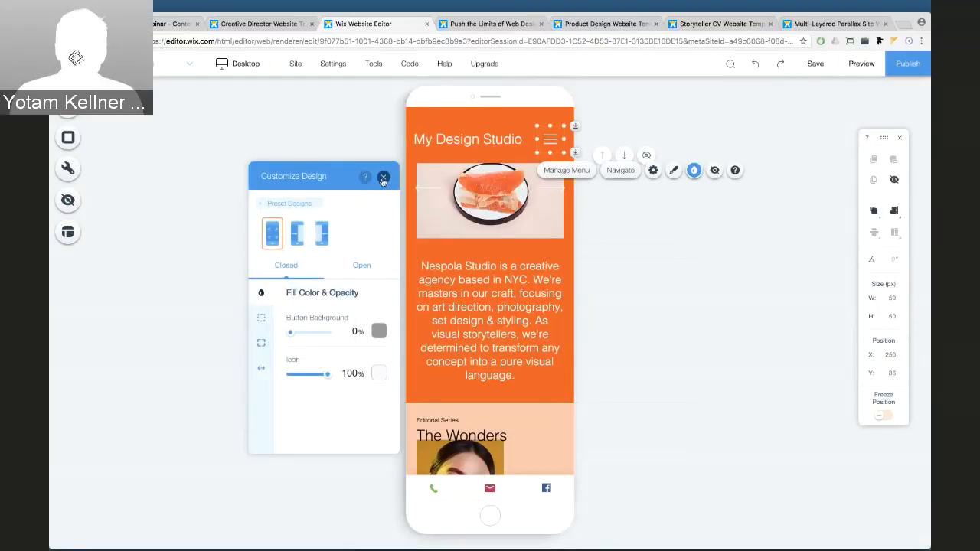
click(383, 176)
click(361, 142)
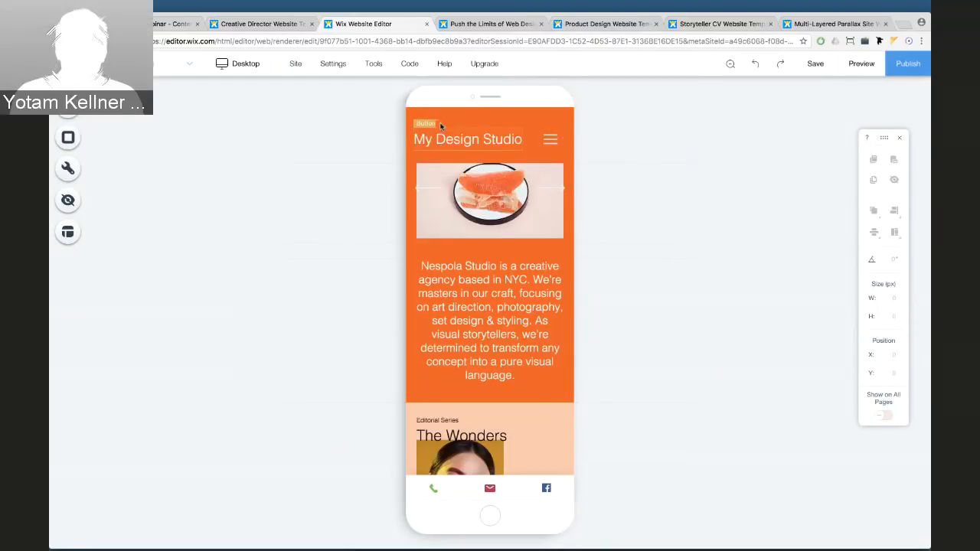
Set the mobile header's scroll behaviour to Disappears
click(565, 119)
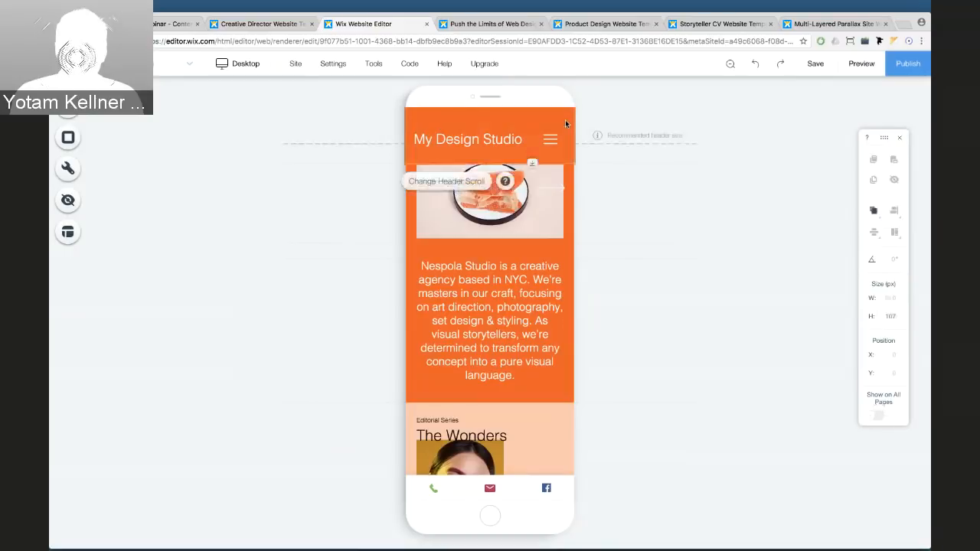
click(447, 182)
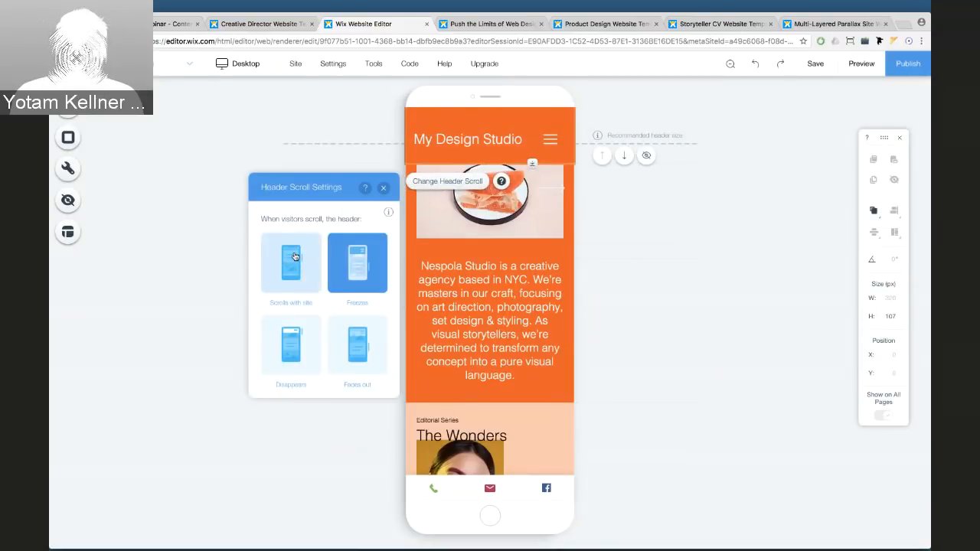
click(294, 256)
click(355, 252)
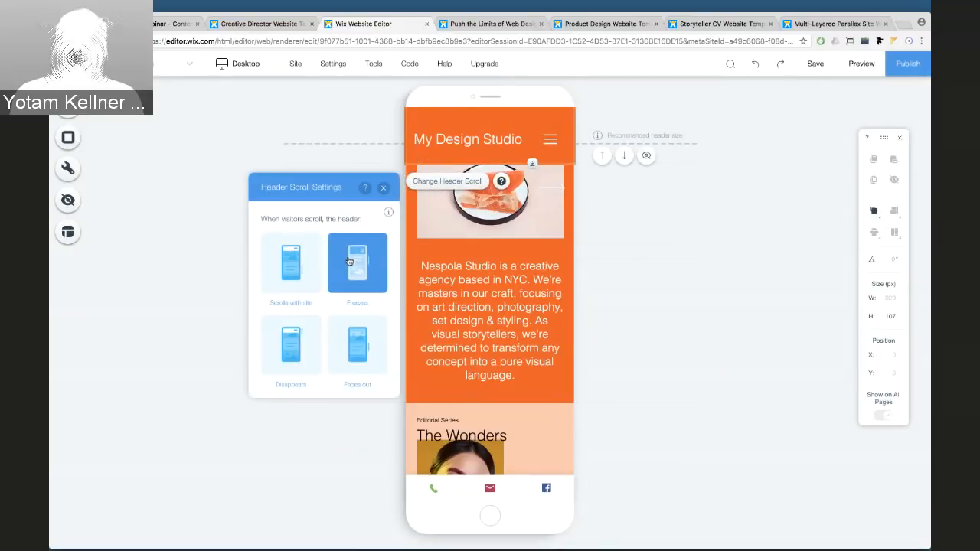
click(299, 335)
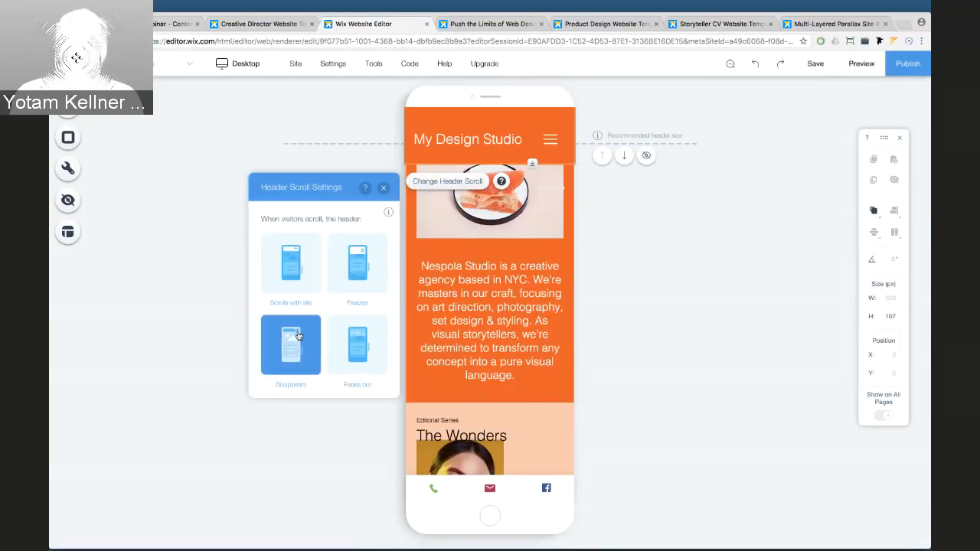
Preview the site and scroll to confirm the header disappears, then return to the editor
click(861, 63)
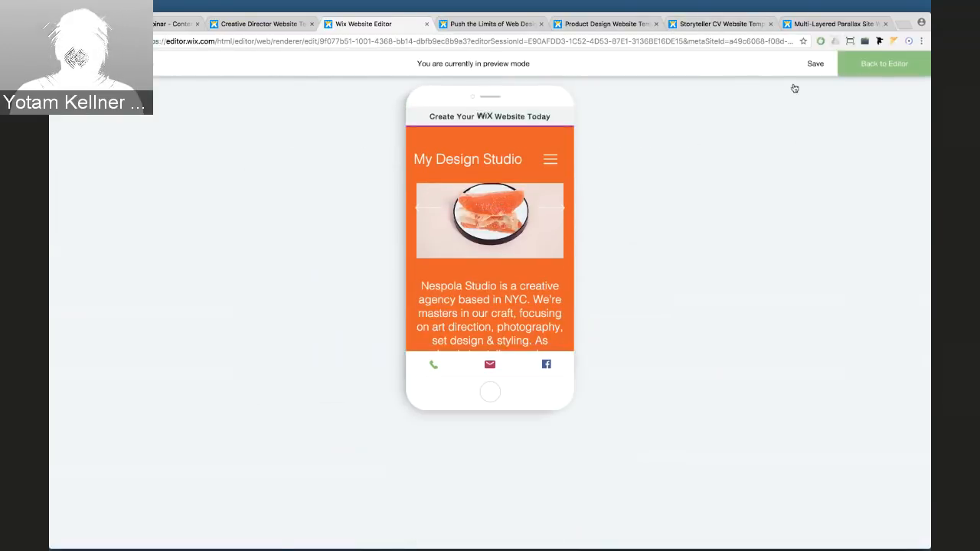
scroll(552, 161, down, 5)
scroll(551, 162, down, 5)
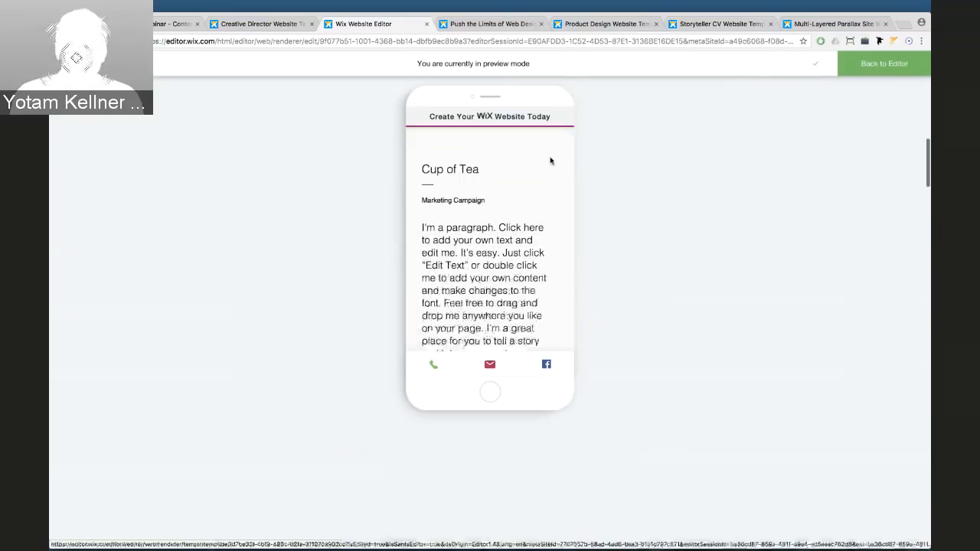
scroll(551, 162, up, 5)
scroll(551, 161, down, 1)
scroll(551, 162, down, 3)
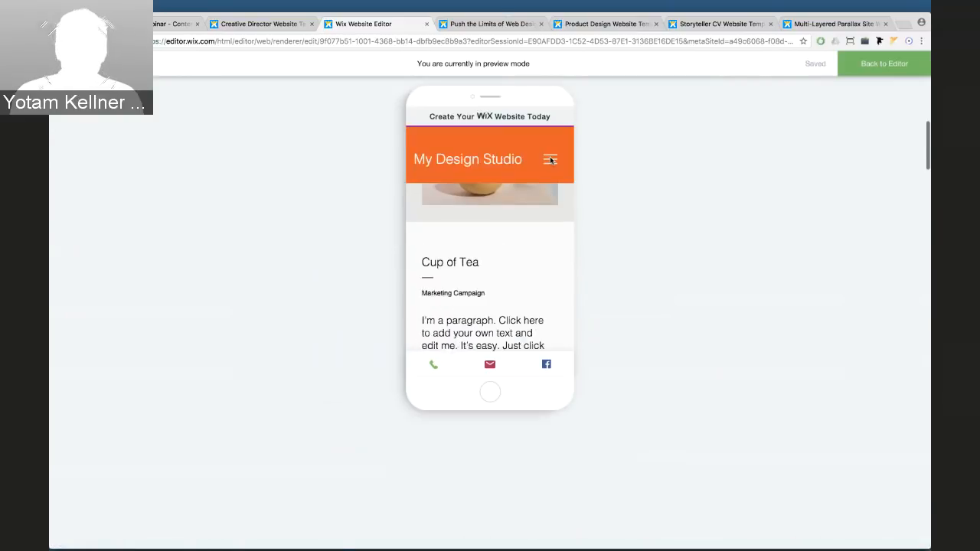
scroll(551, 162, up, 4)
scroll(552, 162, down, 1)
scroll(552, 162, down, 3)
scroll(552, 161, up, 4)
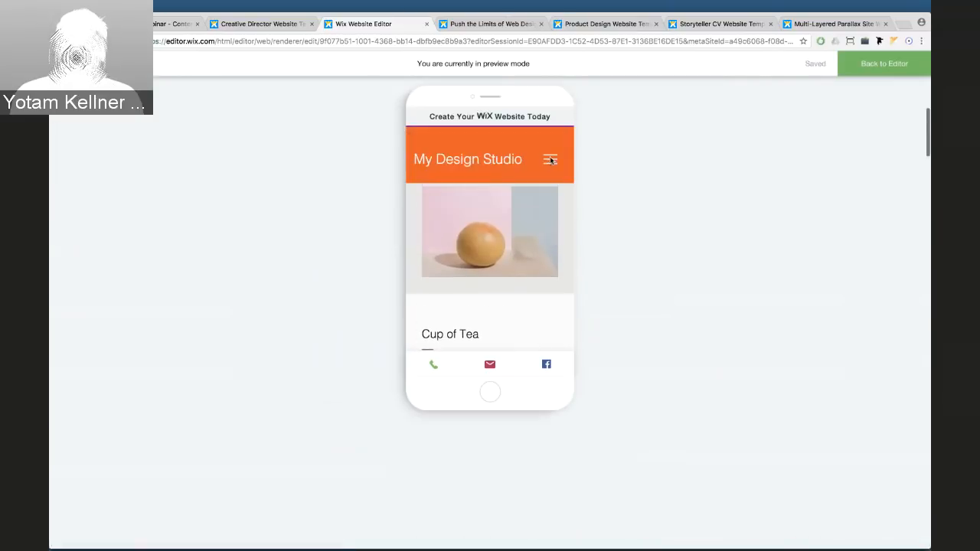
click(876, 67)
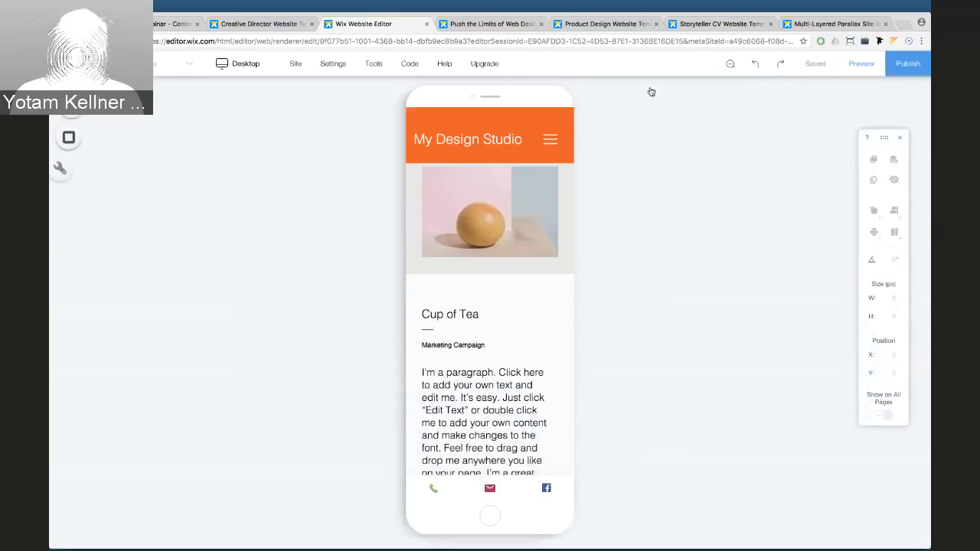
Set this page's mobile header scroll behaviour to Fades out
click(465, 120)
click(439, 182)
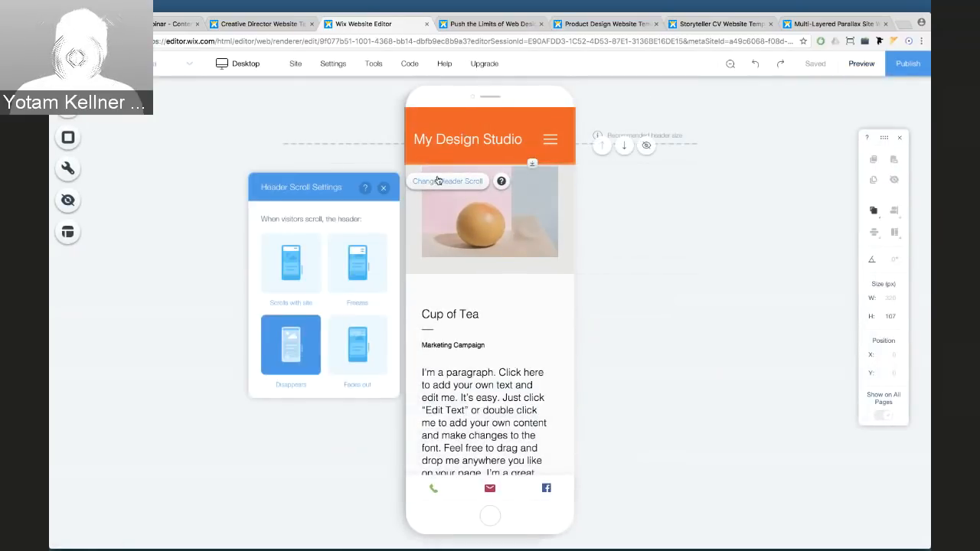
click(354, 332)
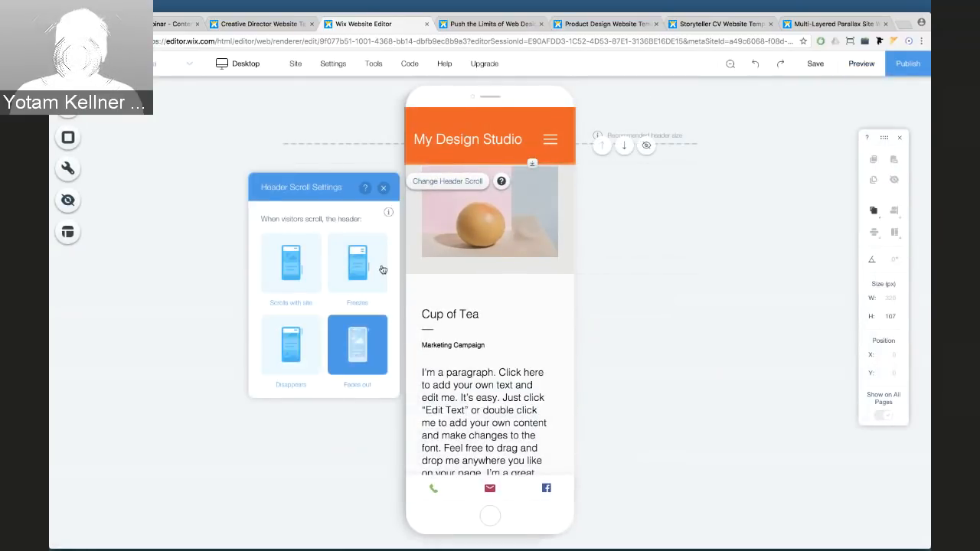
click(384, 190)
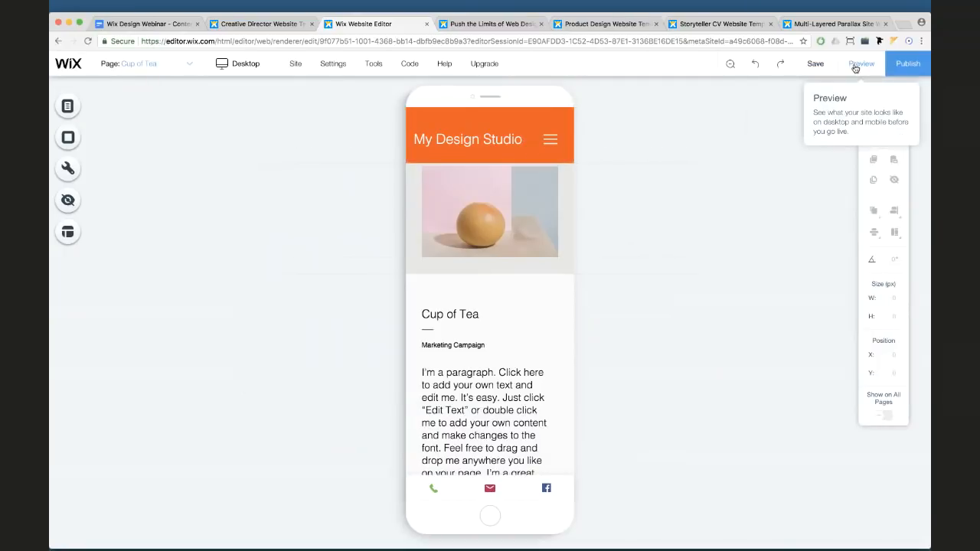
Preview the site and scroll to check the header fade, then return to the editor
click(851, 68)
scroll(544, 181, down, 3)
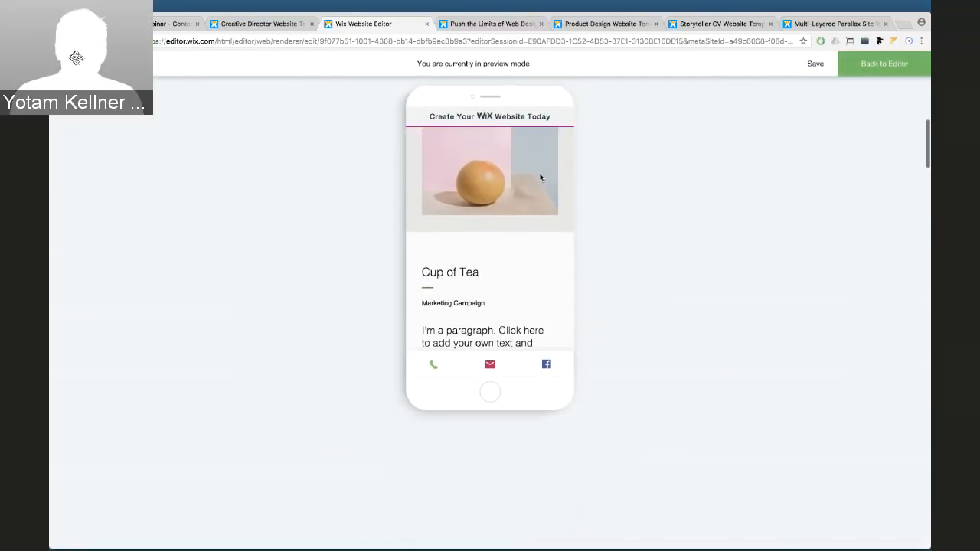
scroll(540, 178, down, 2)
scroll(542, 176, up, 5)
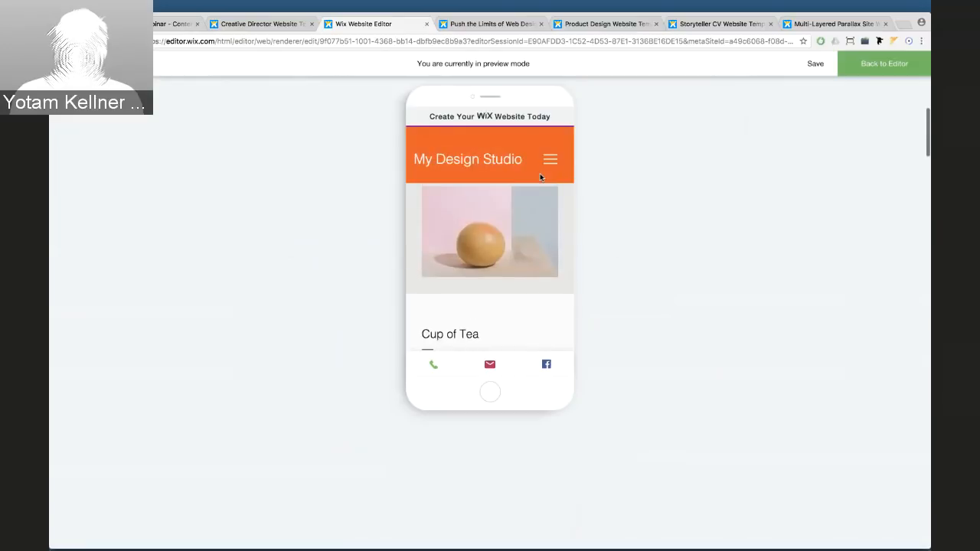
click(862, 71)
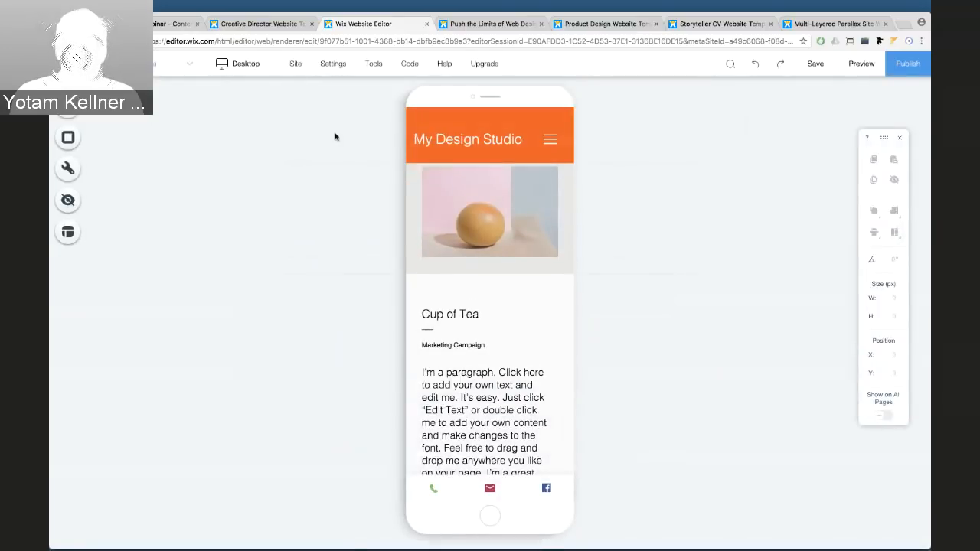
Switch to the Home page and set its header scroll behaviour to Fades out
click(175, 63)
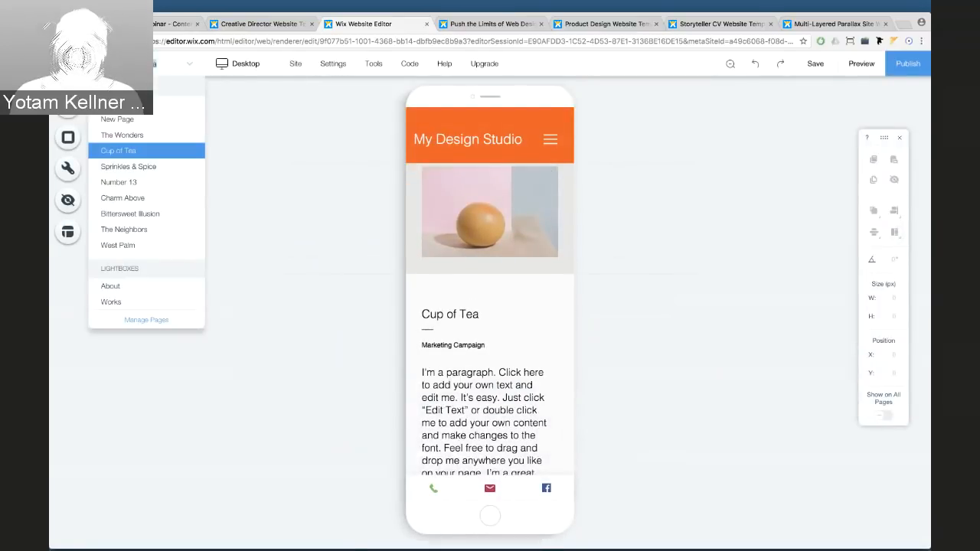
click(134, 119)
click(422, 123)
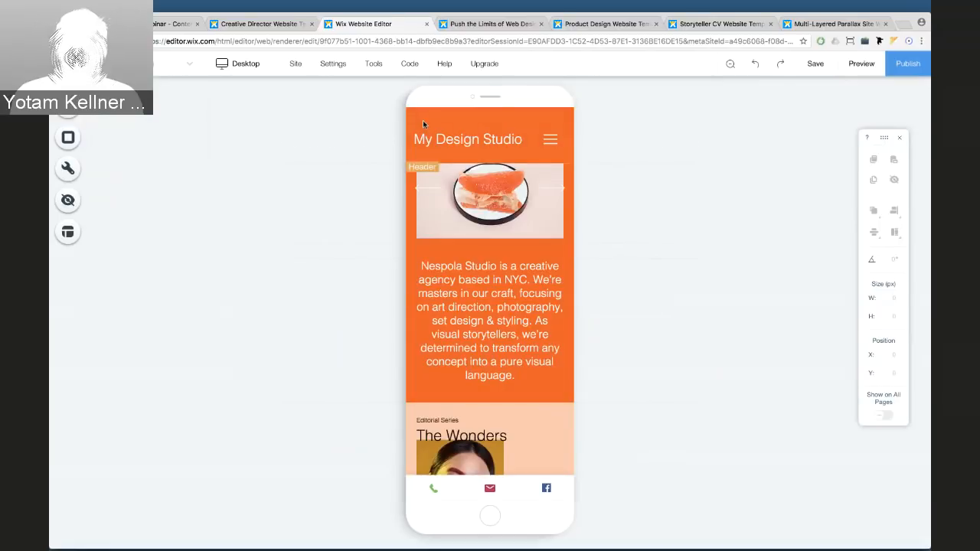
click(432, 180)
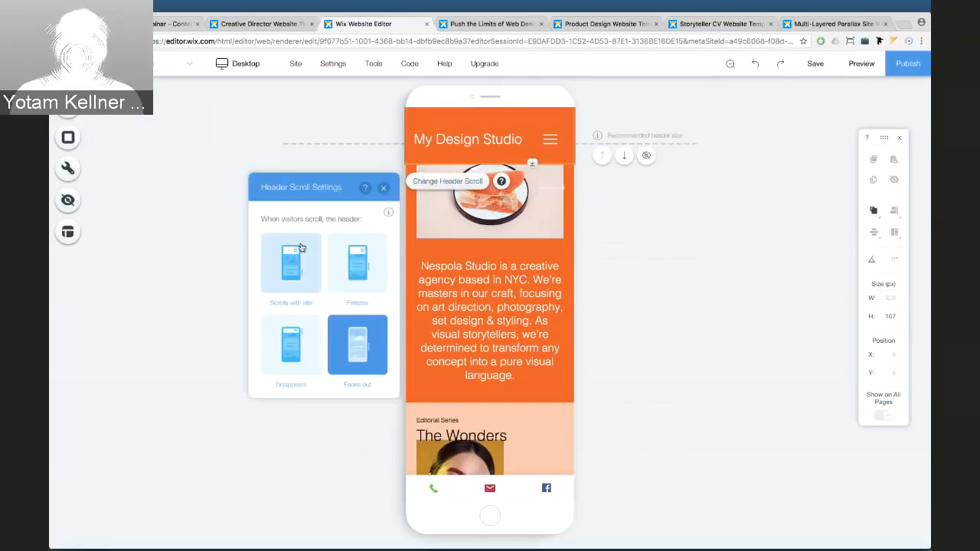
click(383, 188)
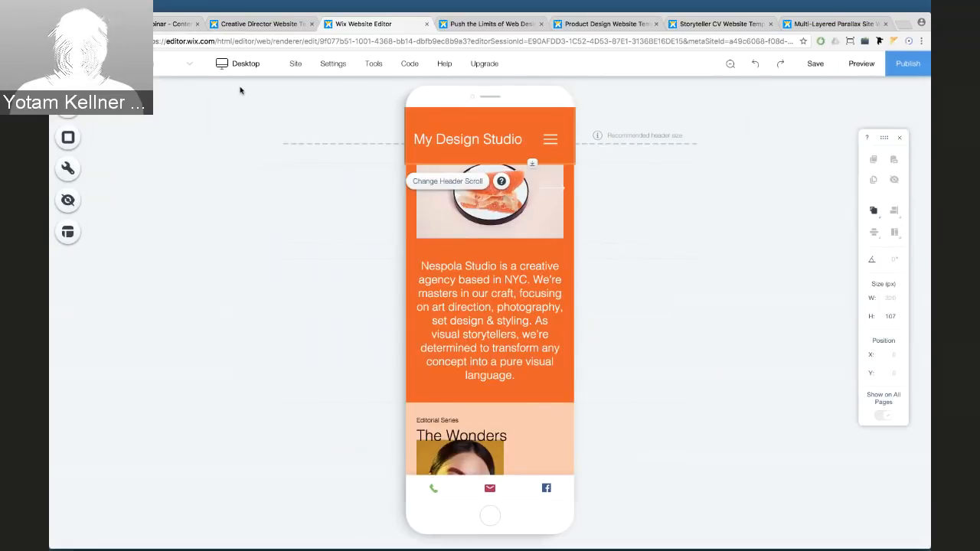
Preview the site, opening and closing the About the Studio and My Works panels
mouse_move(241, 74)
click(231, 108)
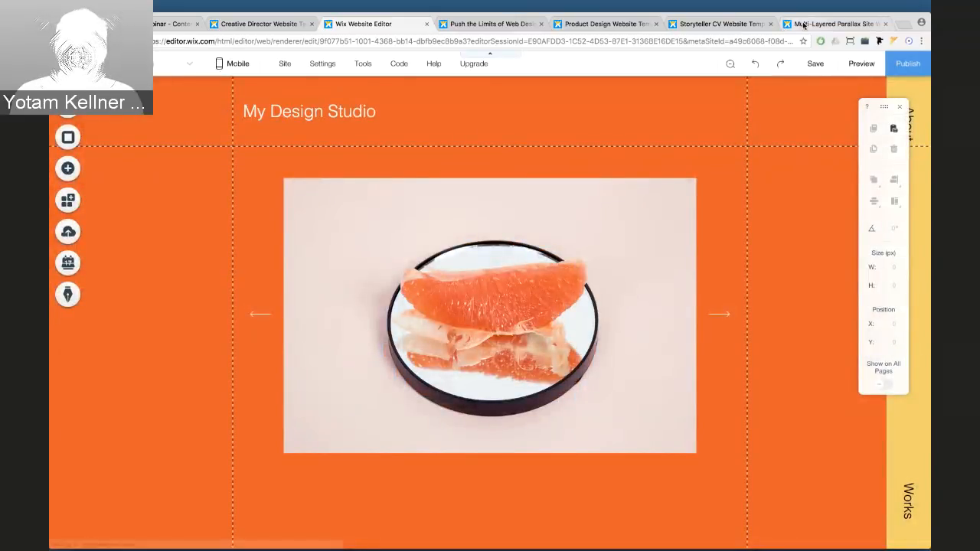
click(863, 63)
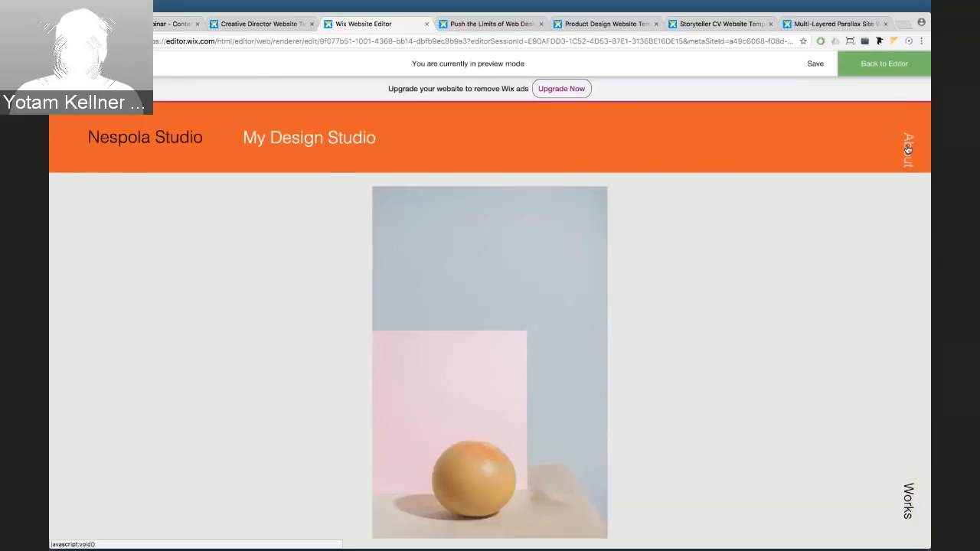
click(908, 150)
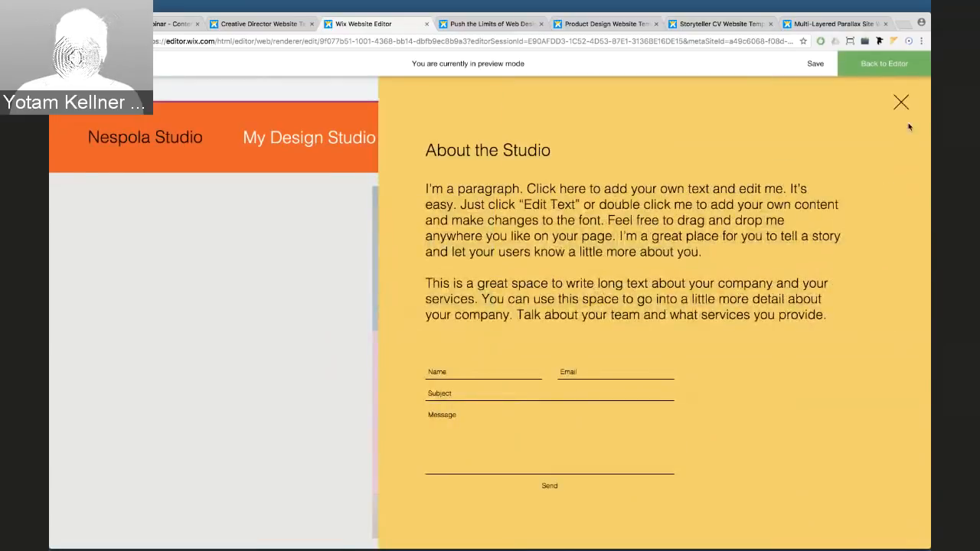
click(901, 102)
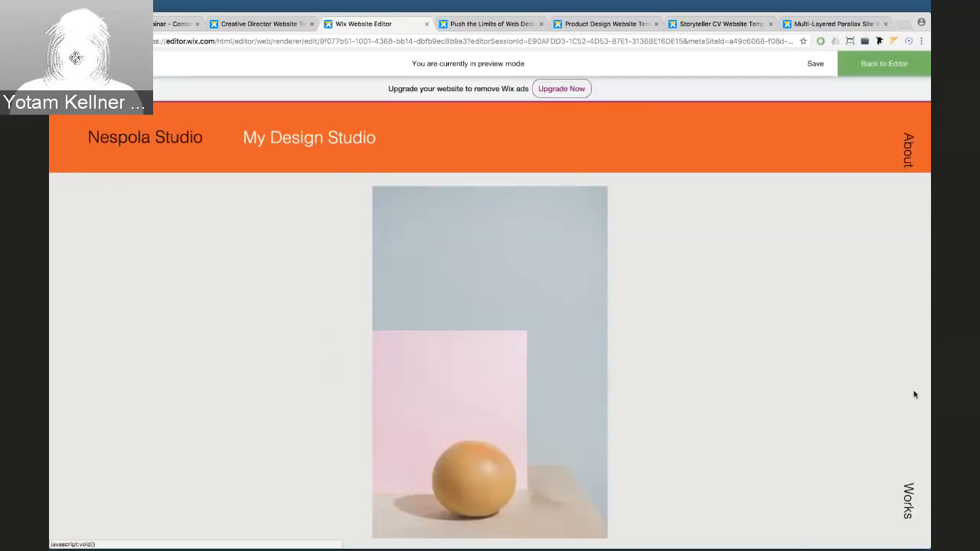
click(906, 494)
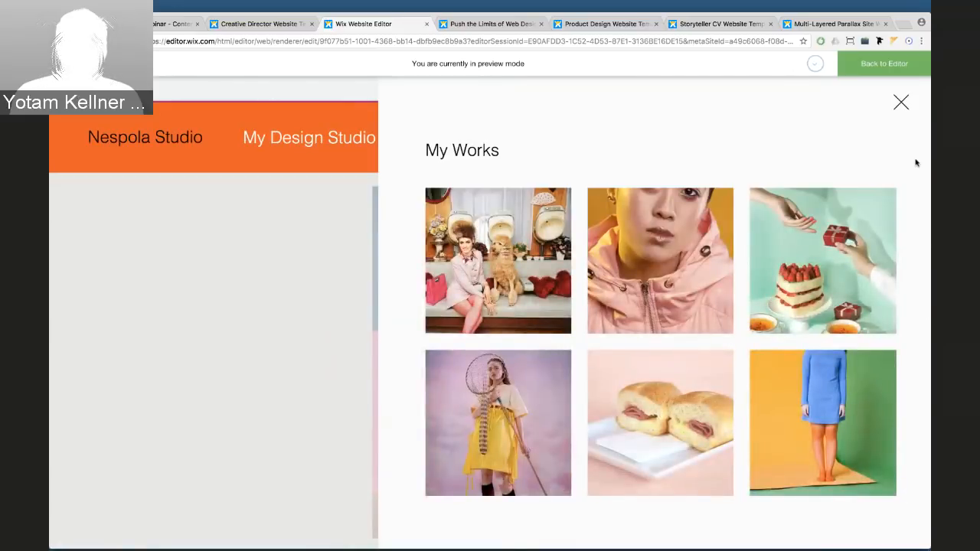
click(903, 107)
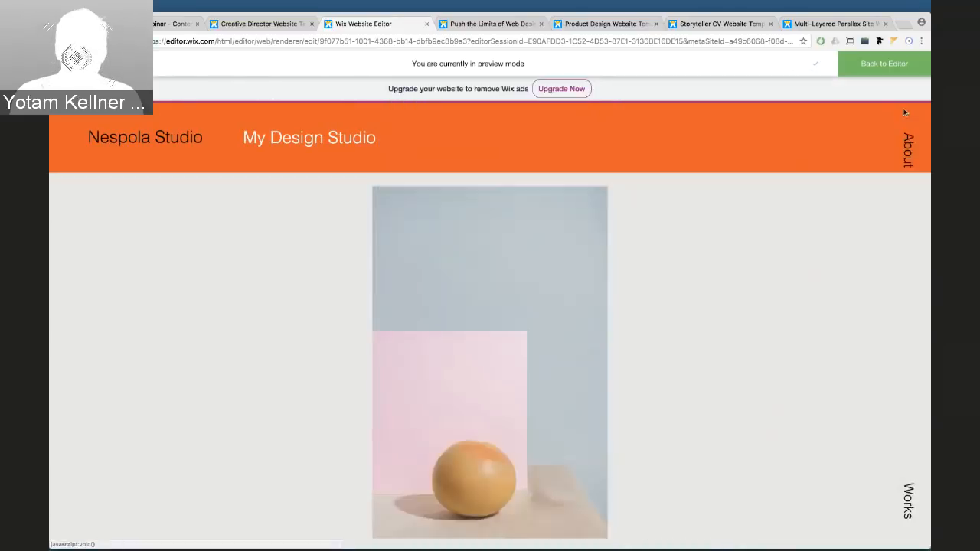
Return to the editor on the Home page, then go to the Wix Designers Playground tab
click(881, 68)
click(163, 73)
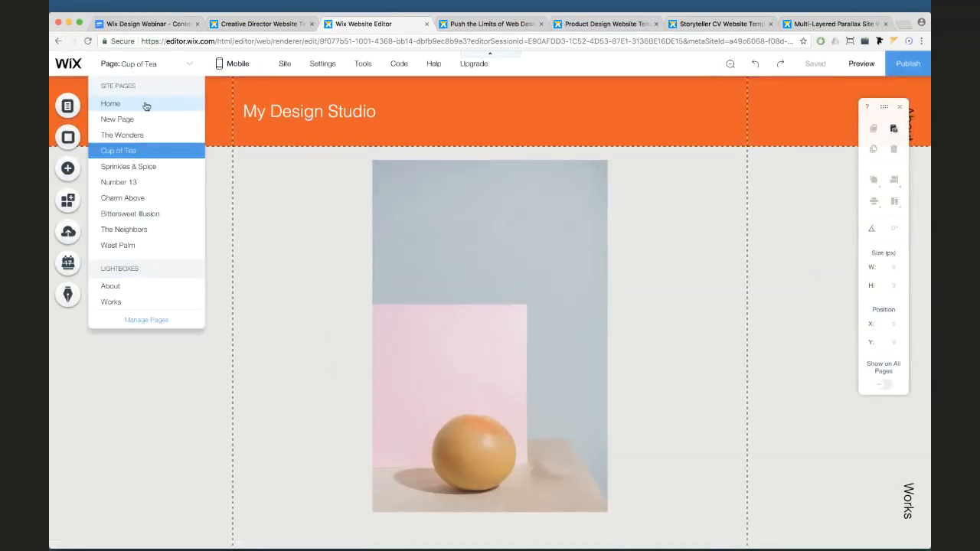
click(180, 102)
mouse_move(363, 56)
click(467, 28)
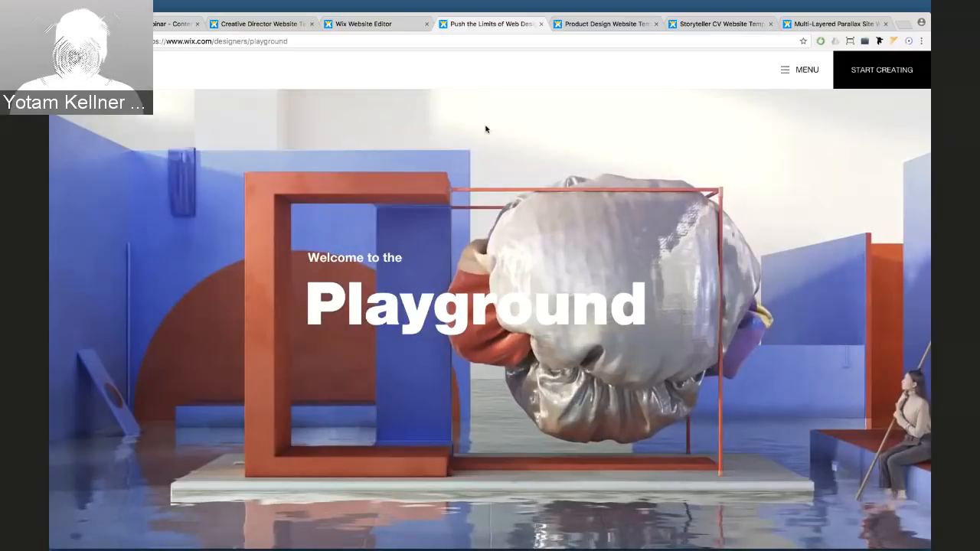
Browse the Playground's Templates page from its MENU
scroll(485, 129, down, 3)
scroll(485, 124, up, 3)
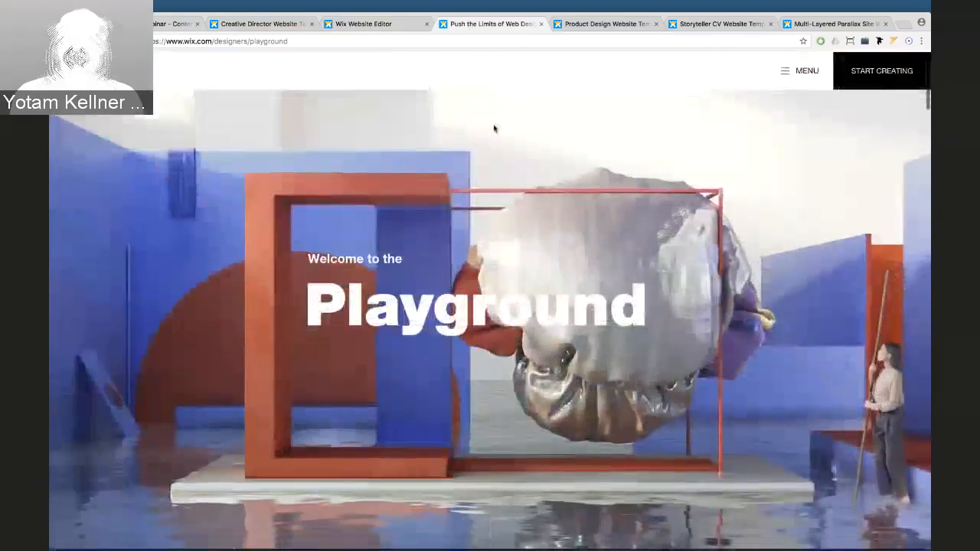
click(786, 72)
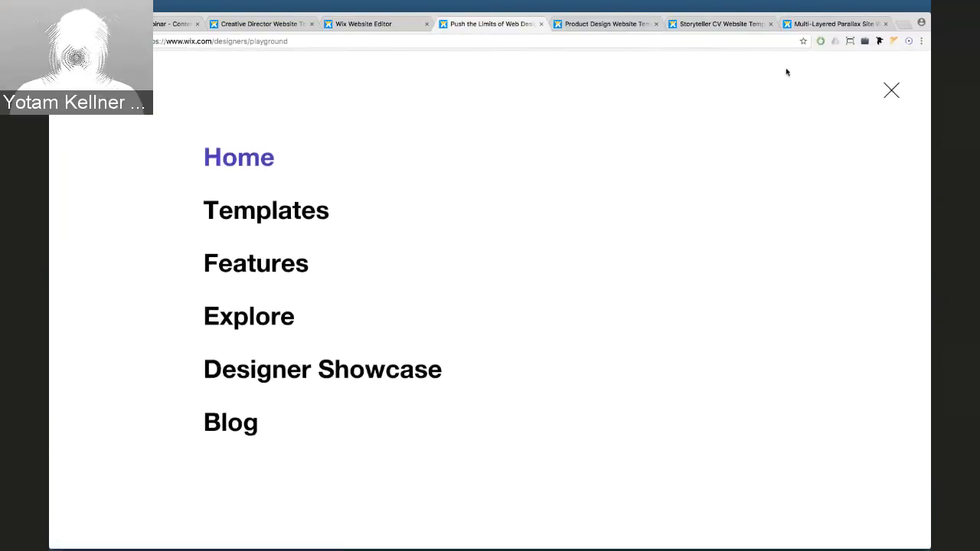
click(274, 213)
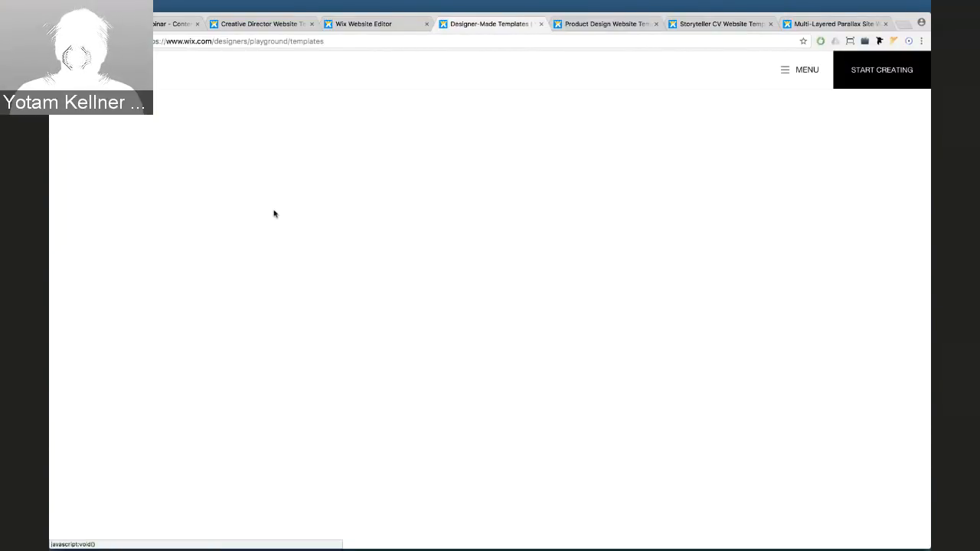
scroll(454, 215, down, 3)
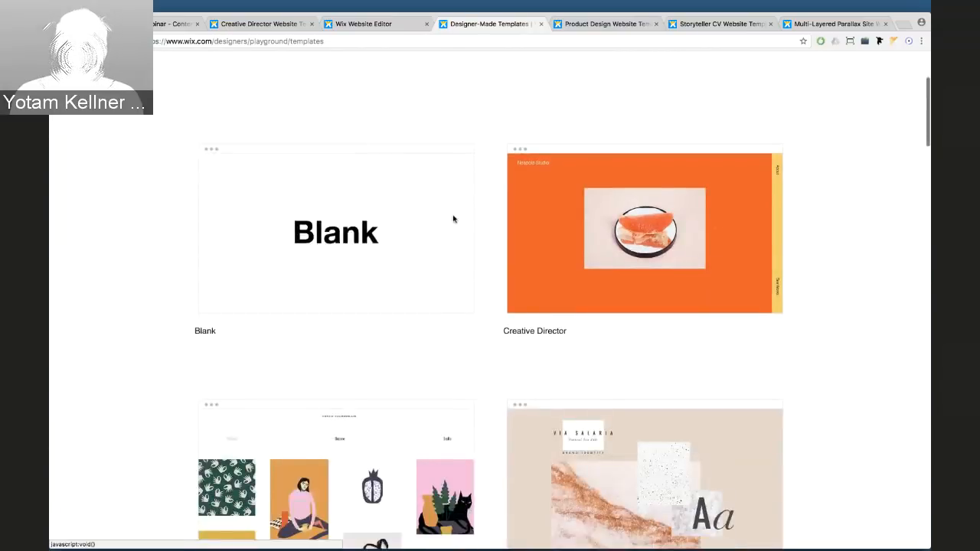
mouse_move(689, 199)
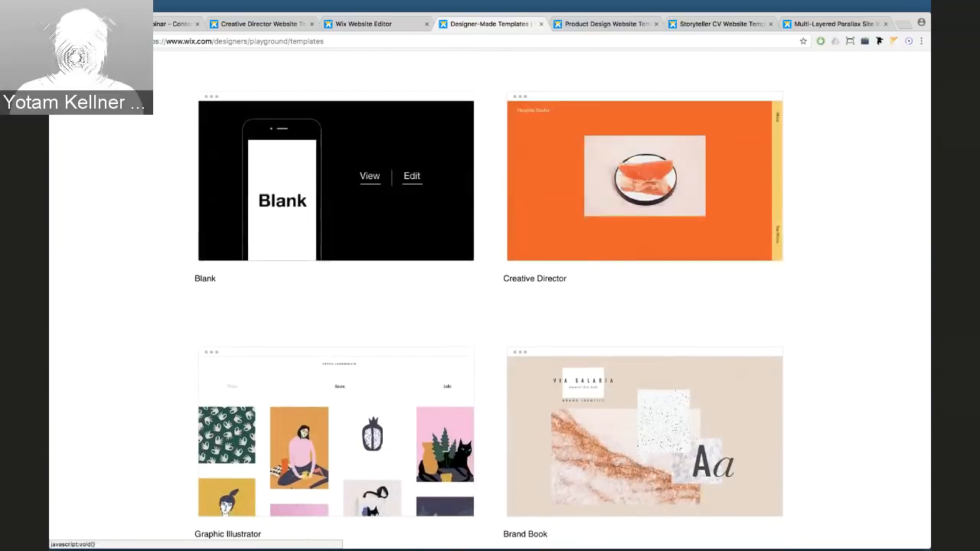
scroll(127, 269, down, 9)
scroll(128, 268, up, 12)
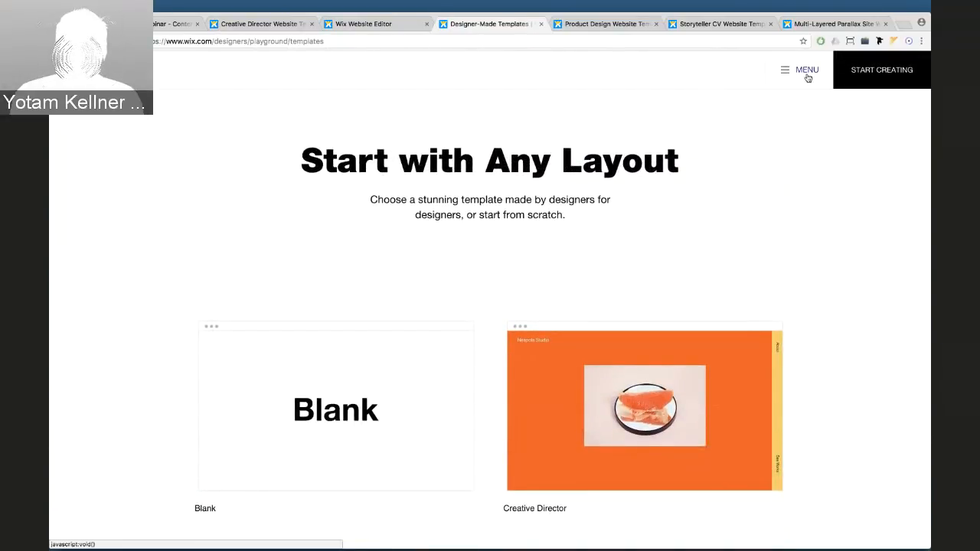
Go to the Powerful Design Features page, then to the Product Design template tab
click(807, 71)
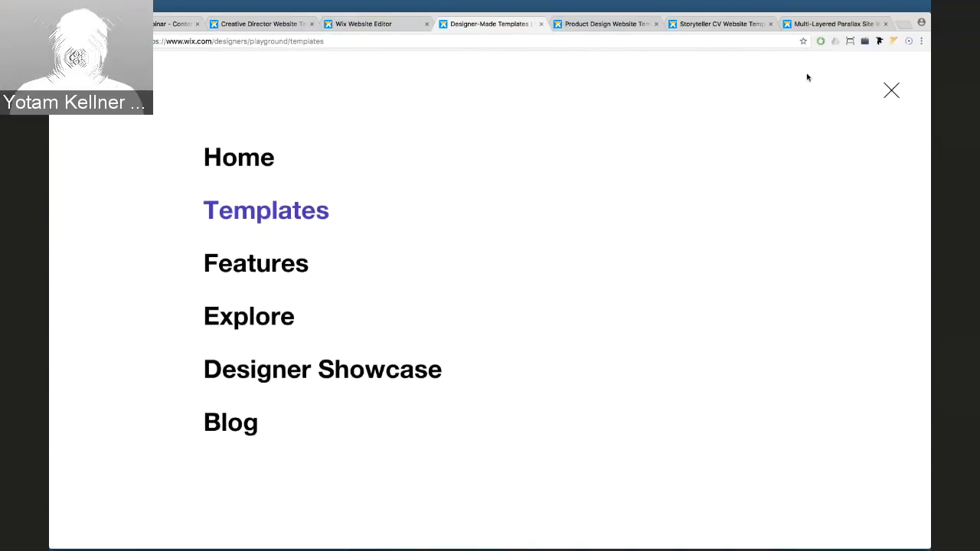
click(296, 265)
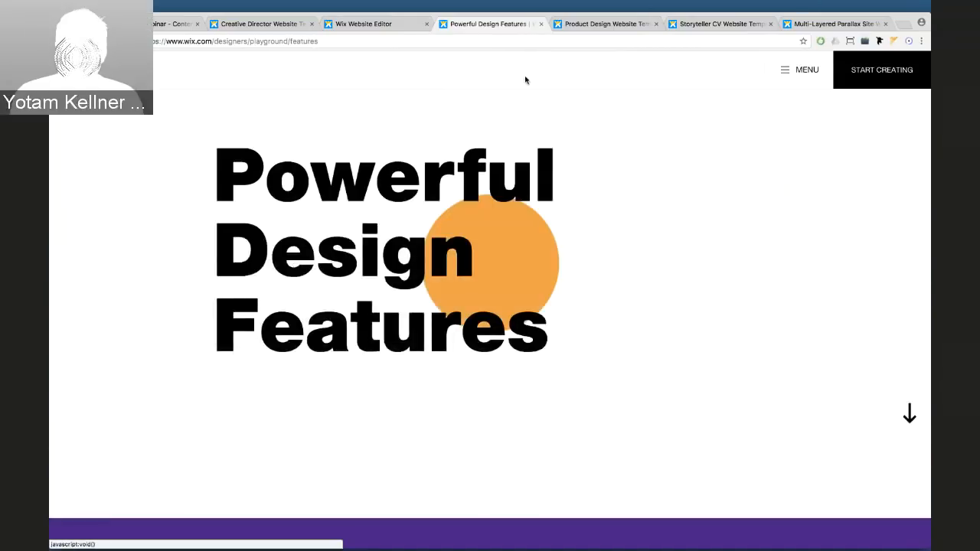
click(593, 28)
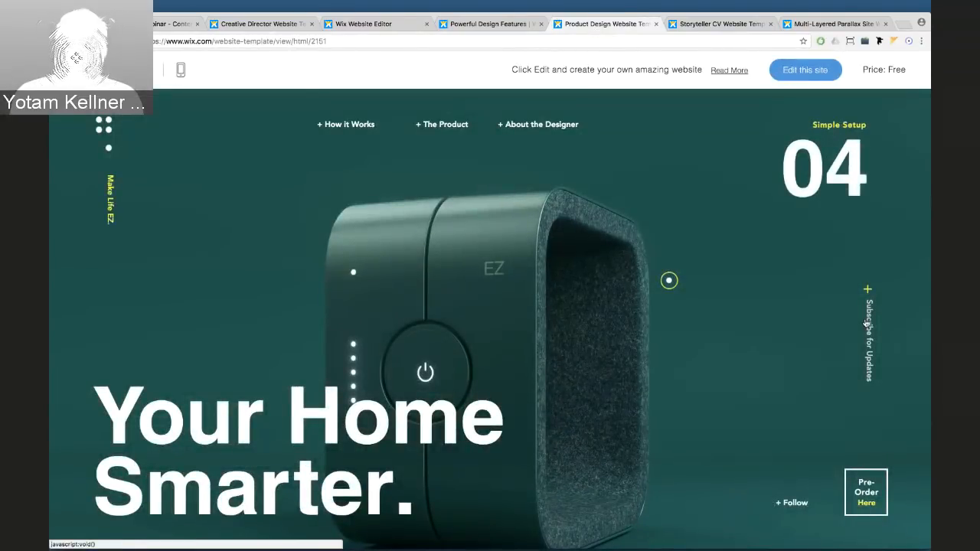
Open the Product Design newsletter popup, enter an e-mail address, close it, then go to Storyteller CV
click(869, 313)
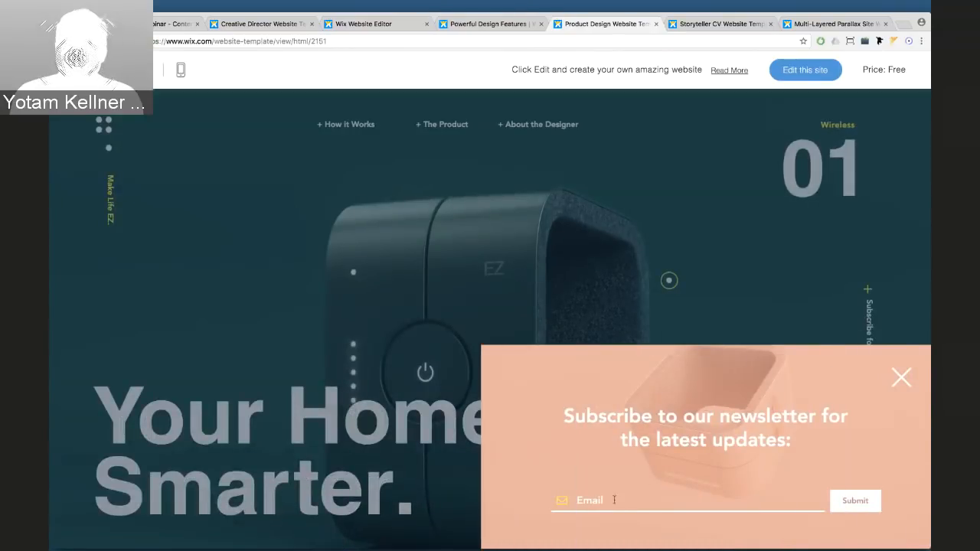
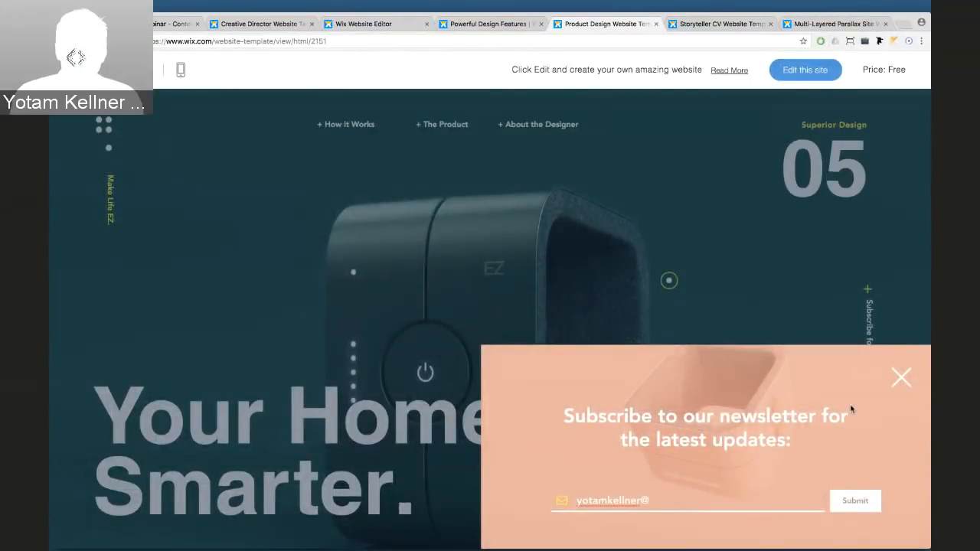
click(899, 379)
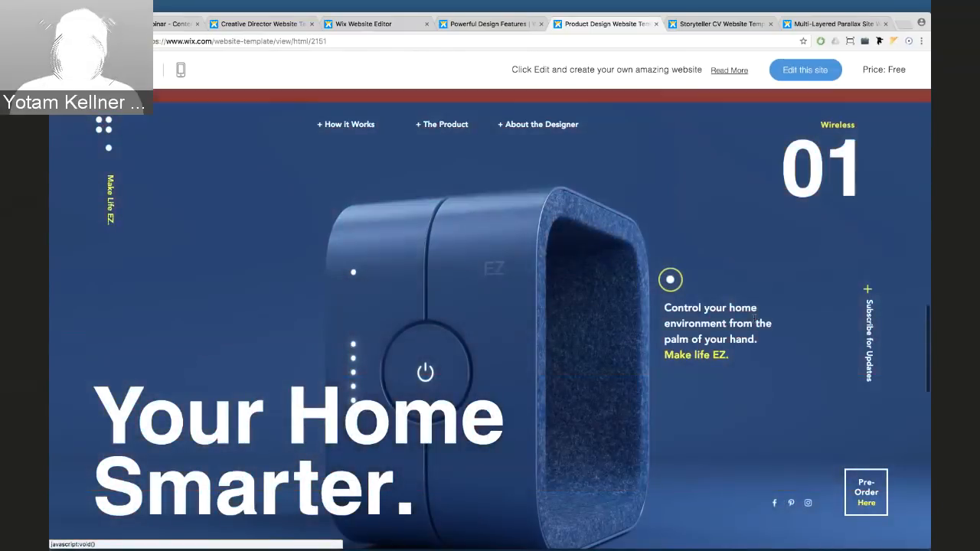
click(696, 24)
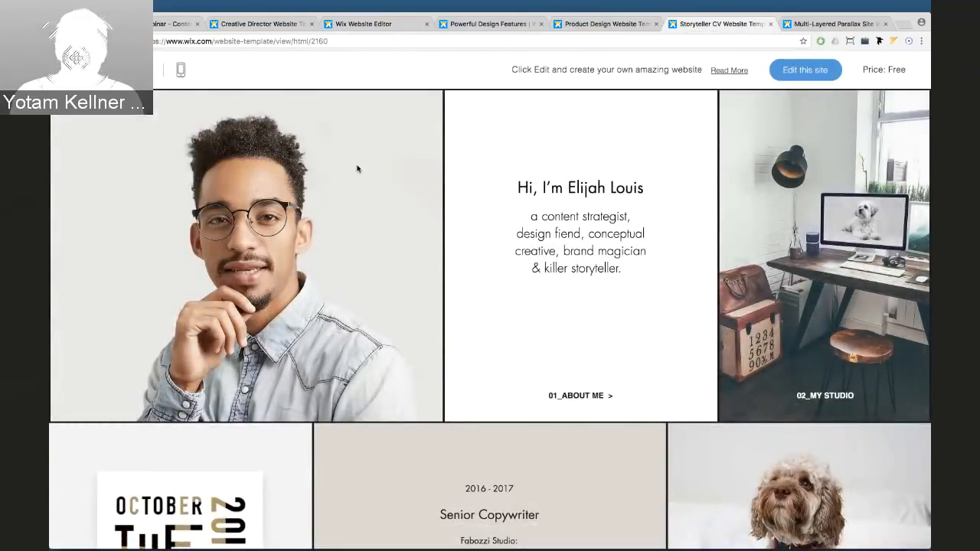
Scroll the Storyteller CV template and open then close its About Me overlay
scroll(357, 168, down, 3)
scroll(356, 168, down, 2)
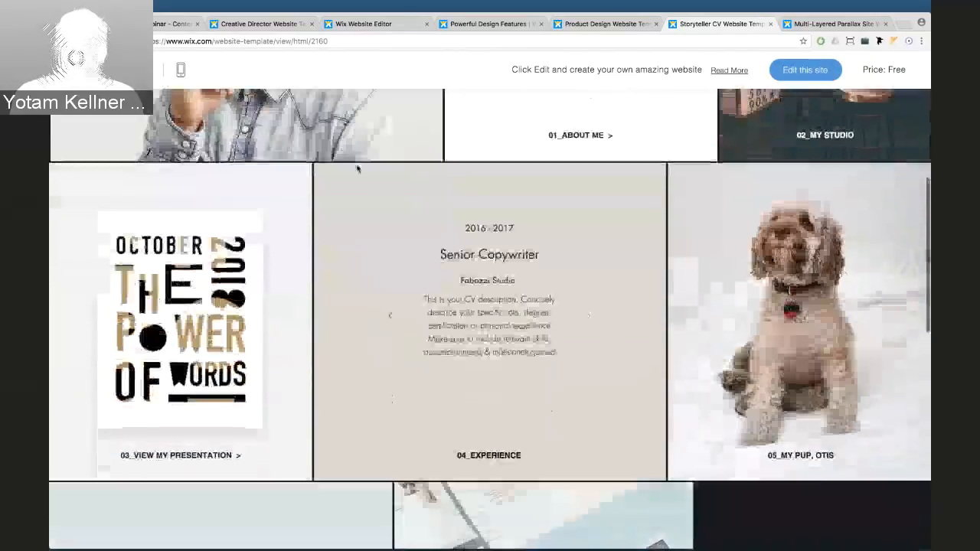
scroll(357, 168, up, 5)
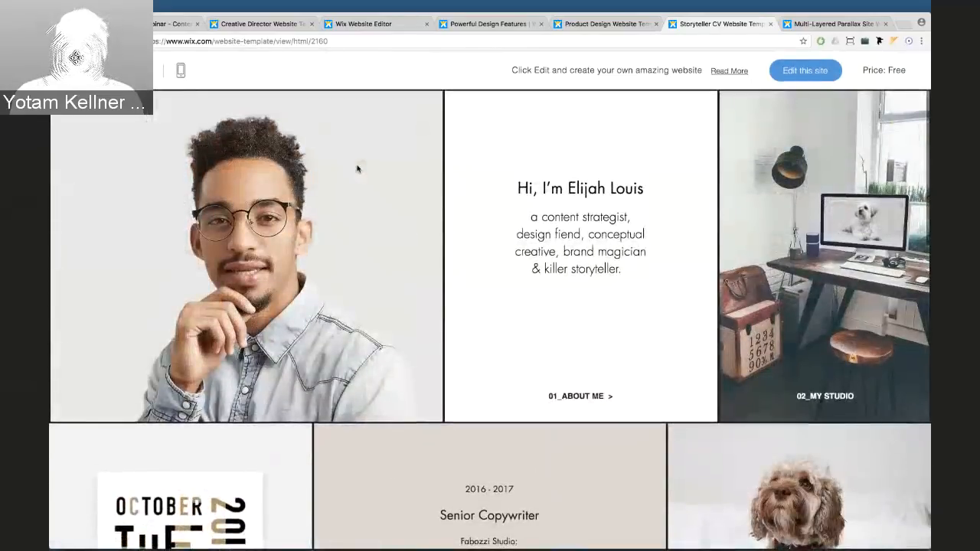
click(582, 396)
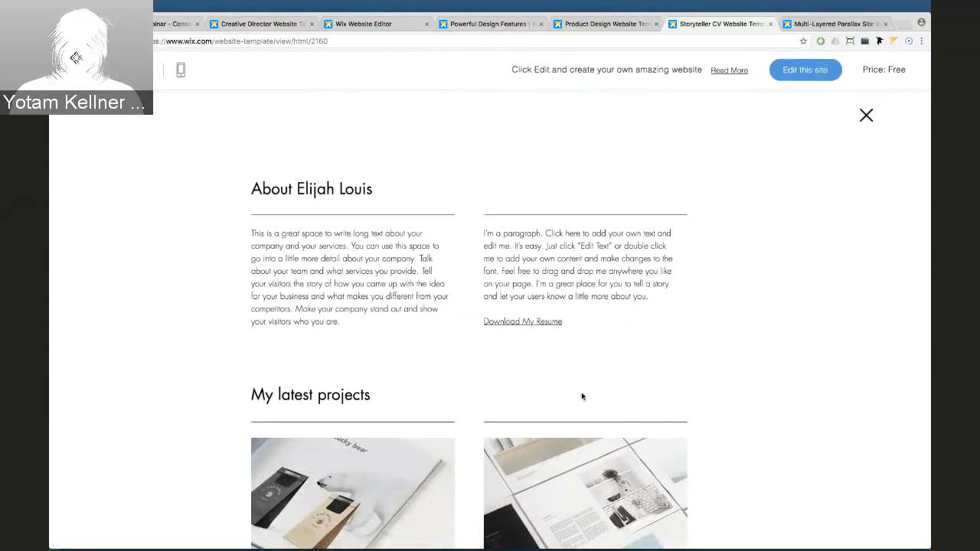
click(866, 116)
View the Brand Strategy project overlay, then switch to the Multi-Layered Parallax Site tab
scroll(703, 221, down, 3)
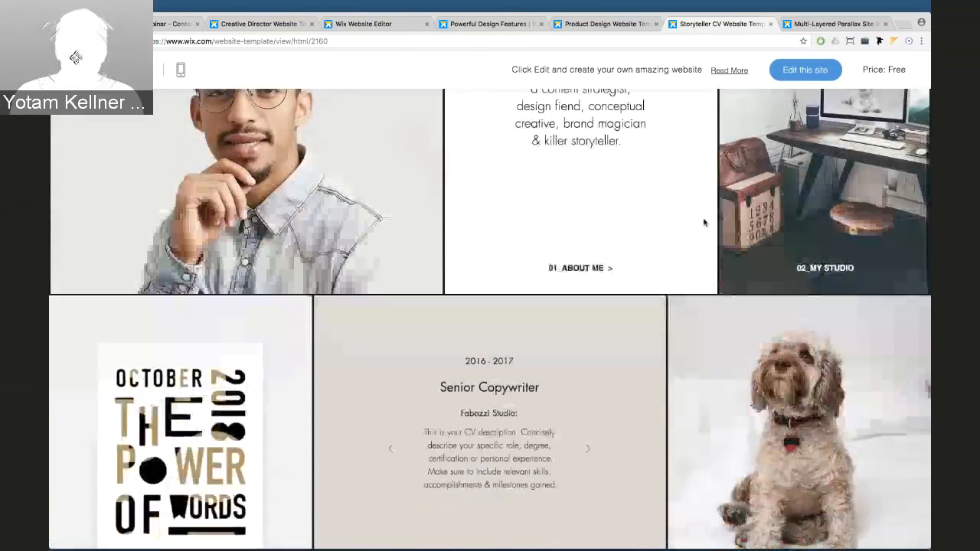
scroll(703, 222, down, 10)
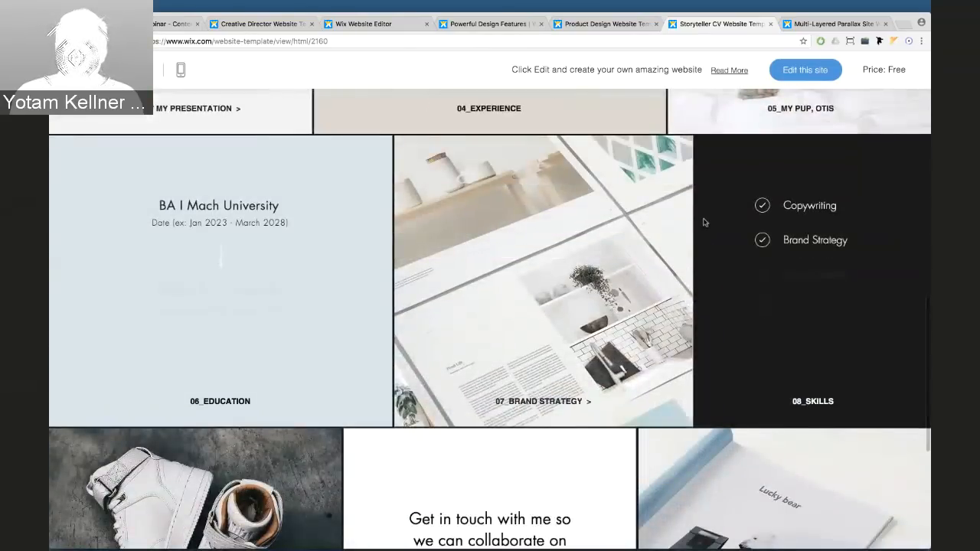
scroll(705, 222, down, 2)
click(556, 309)
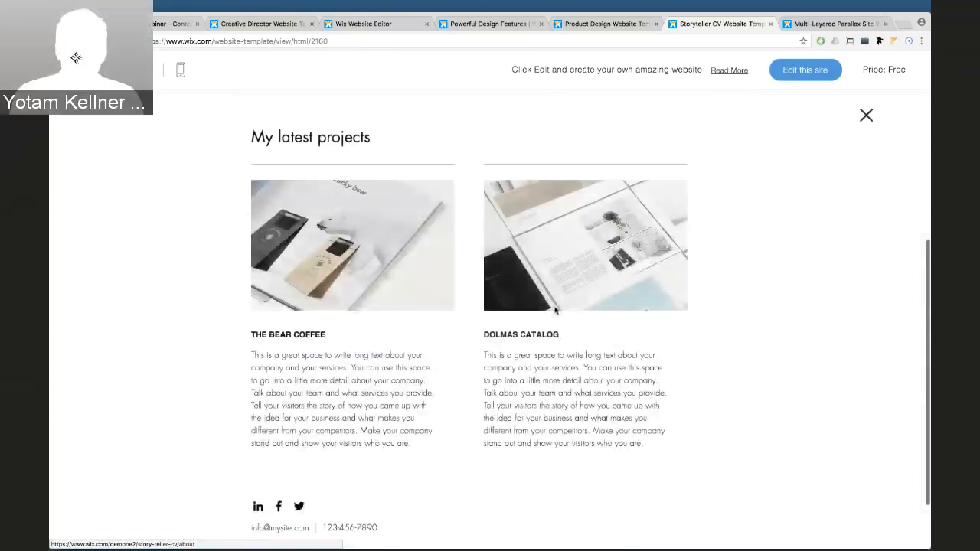
scroll(495, 253, down, 2)
scroll(848, 212, up, 5)
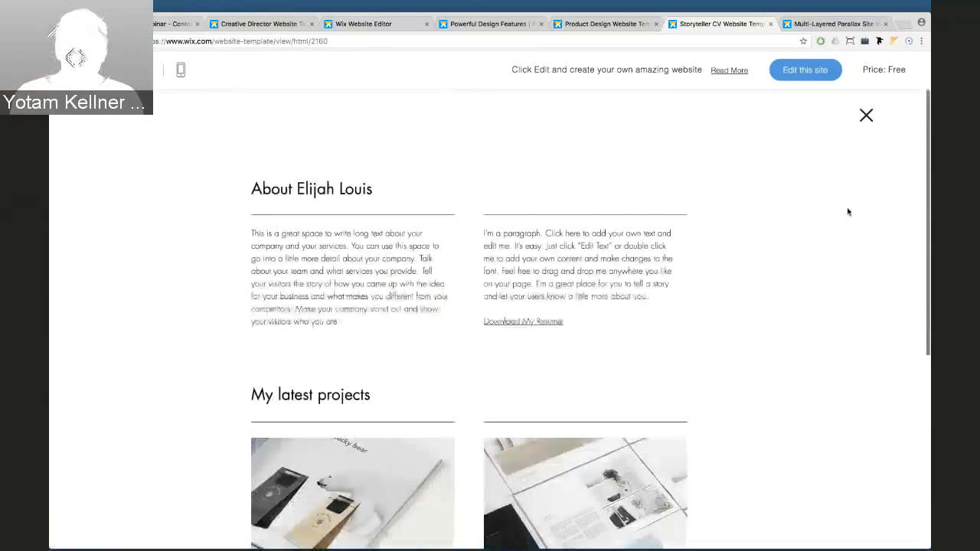
click(866, 115)
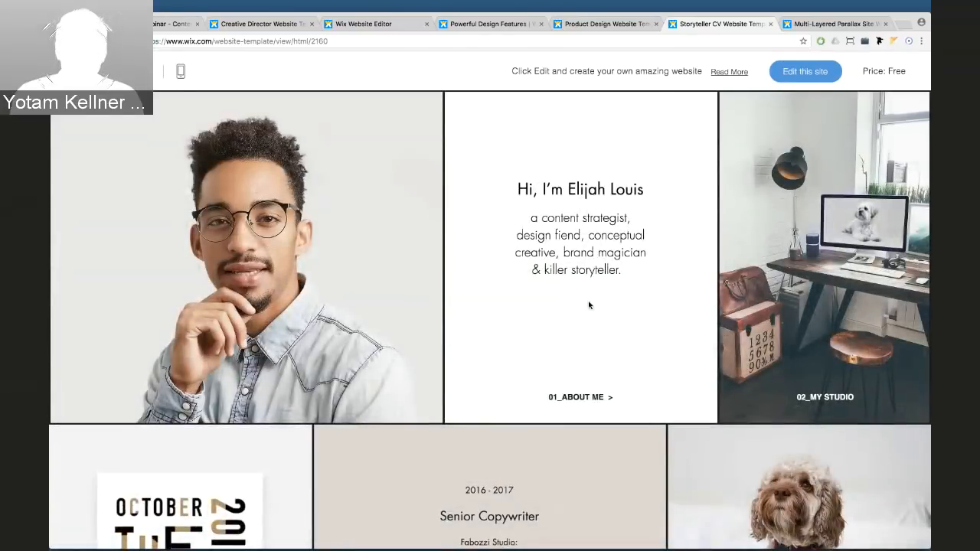
click(813, 24)
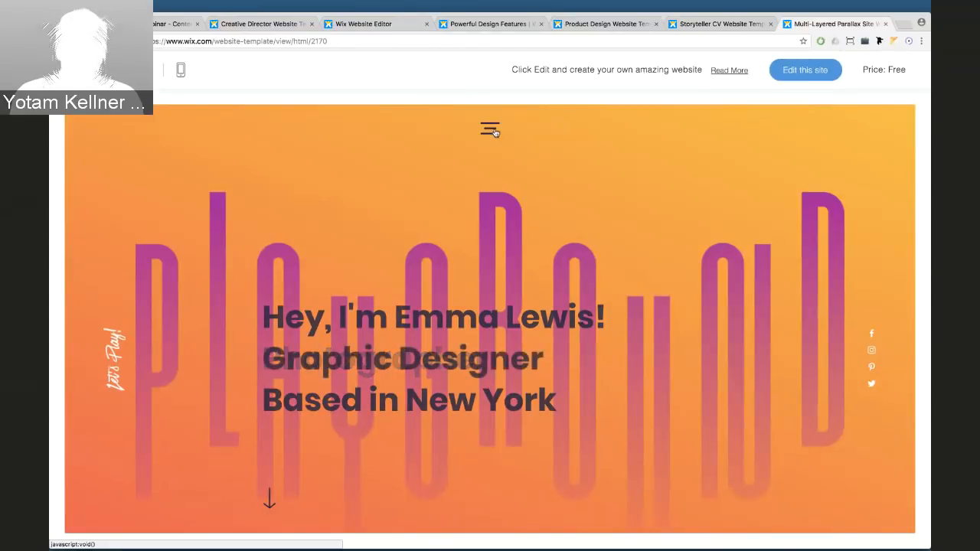
Tour the parallax template's menu, Featured Works and Get in touch sections, then switch to the Creative Director template
click(490, 130)
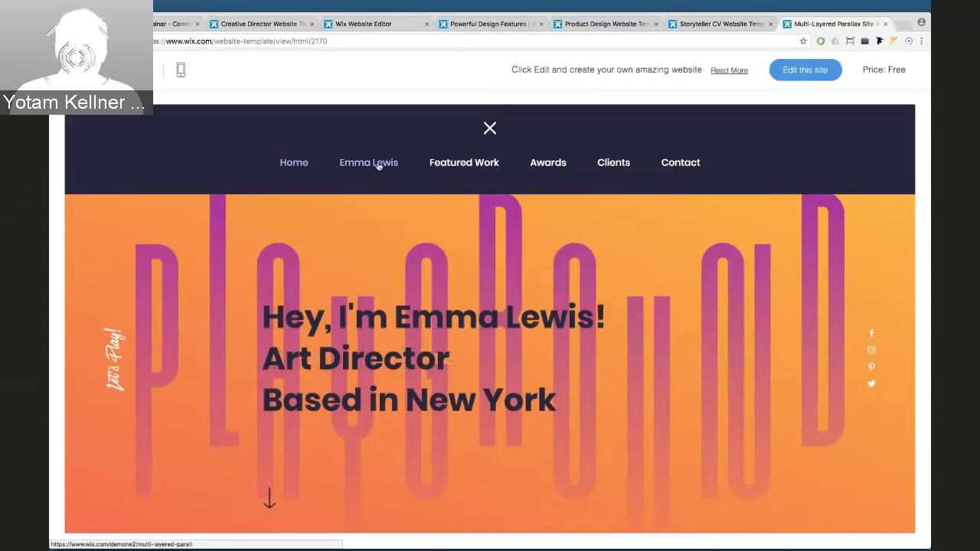
click(446, 164)
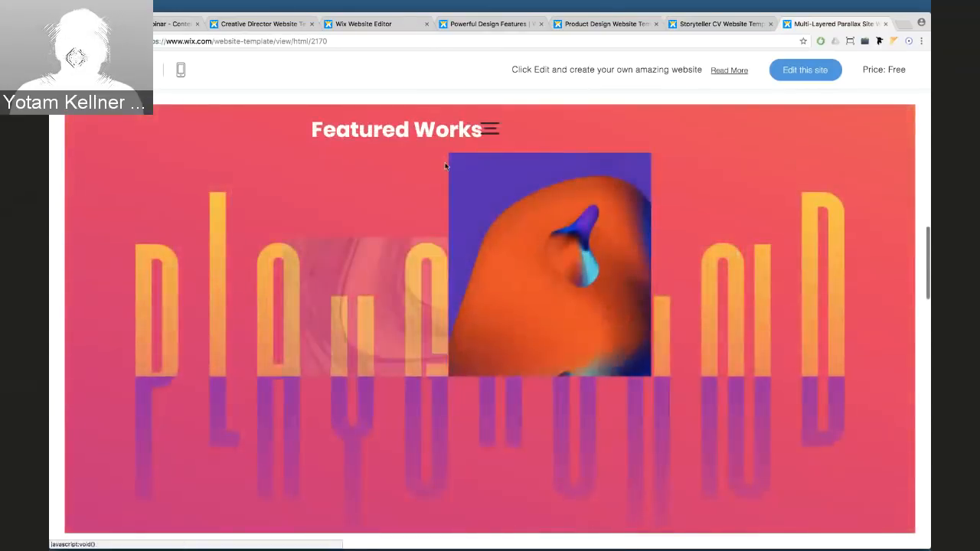
scroll(725, 293, down, 10)
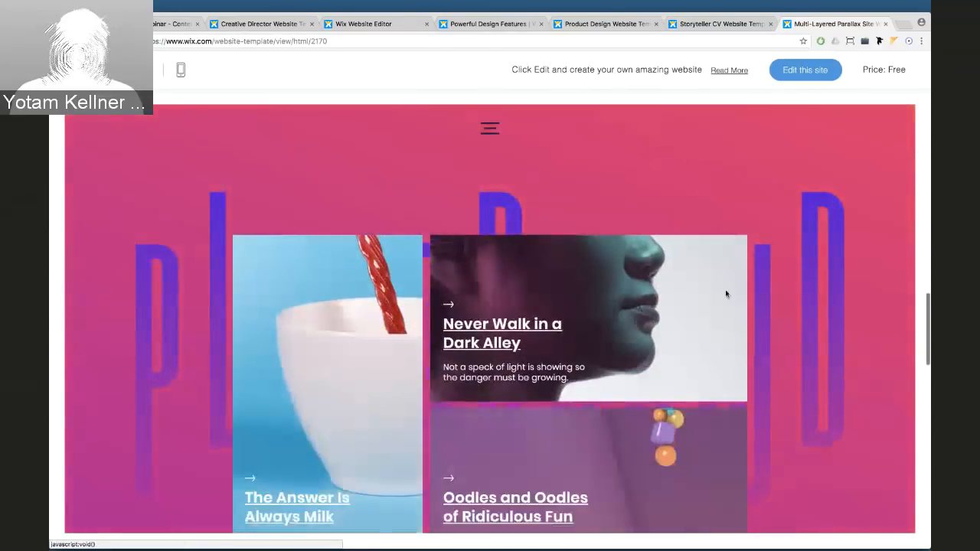
scroll(725, 294, down, 10)
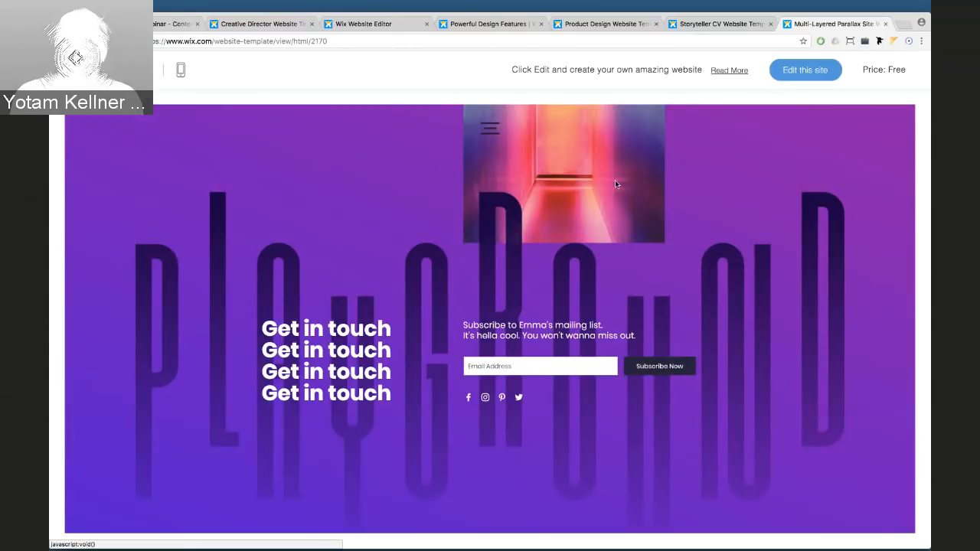
click(251, 25)
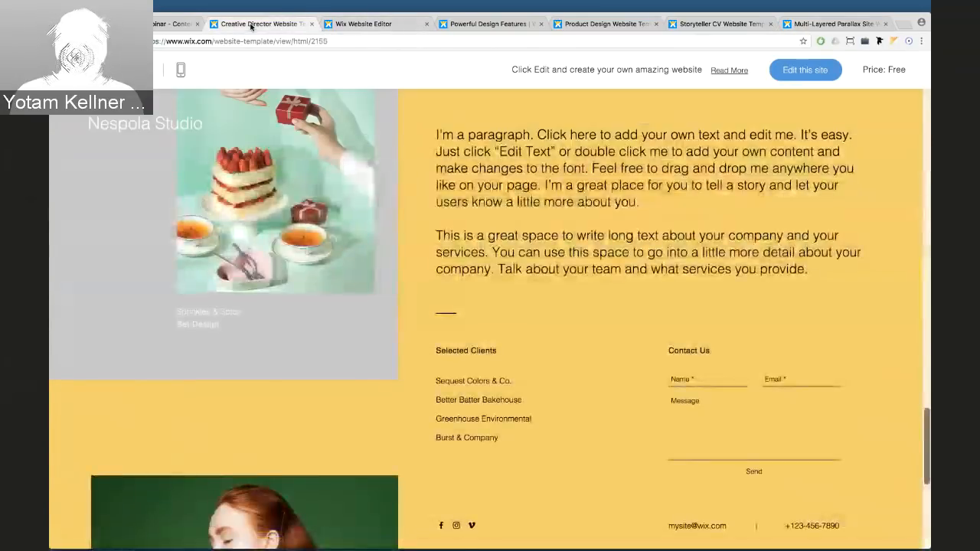
Close the About the Studio panel and advance the hero slider three photos
scroll(880, 191, up, 1)
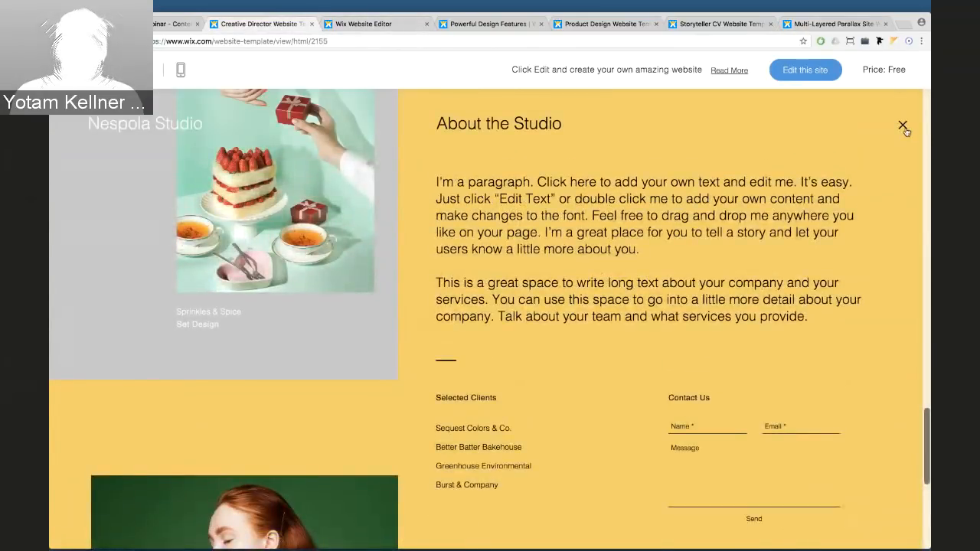
click(903, 125)
scroll(684, 203, up, 10)
scroll(686, 203, up, 10)
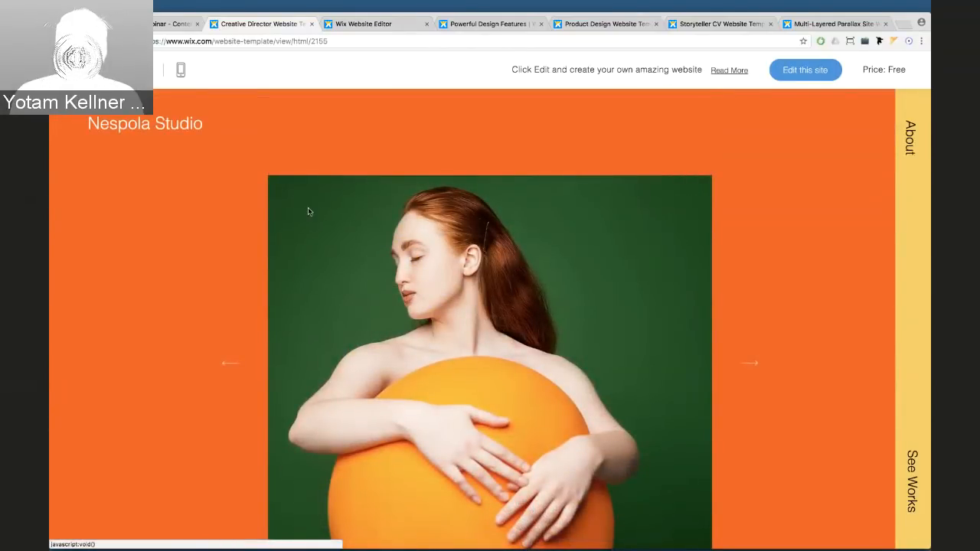
click(758, 367)
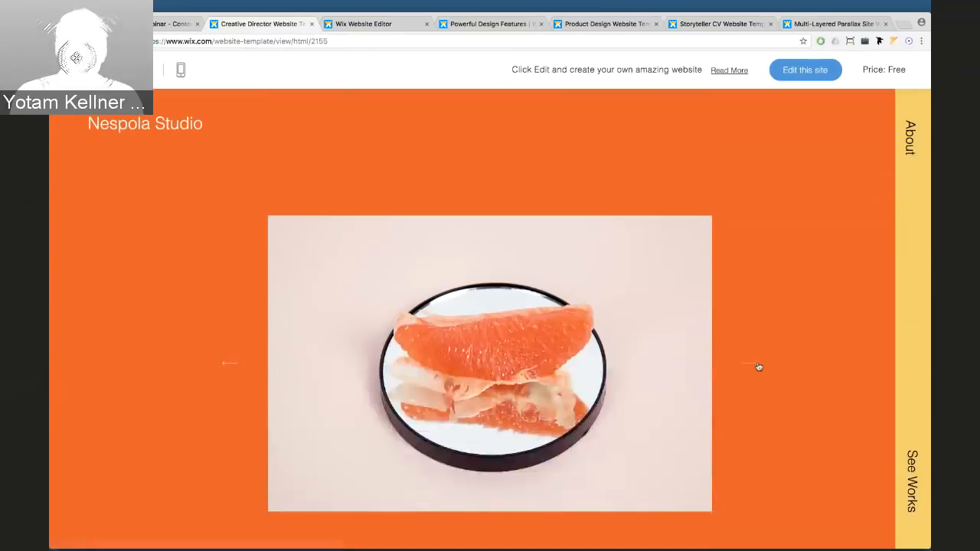
click(754, 367)
click(750, 367)
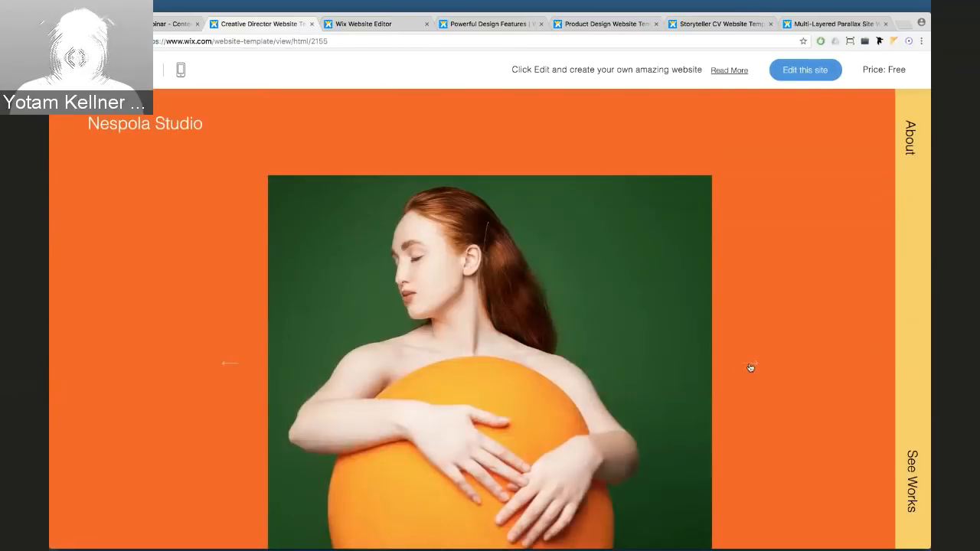
Scroll down through the Nespola Studio page and back up to the top
scroll(750, 367, down, 10)
scroll(749, 367, down, 2)
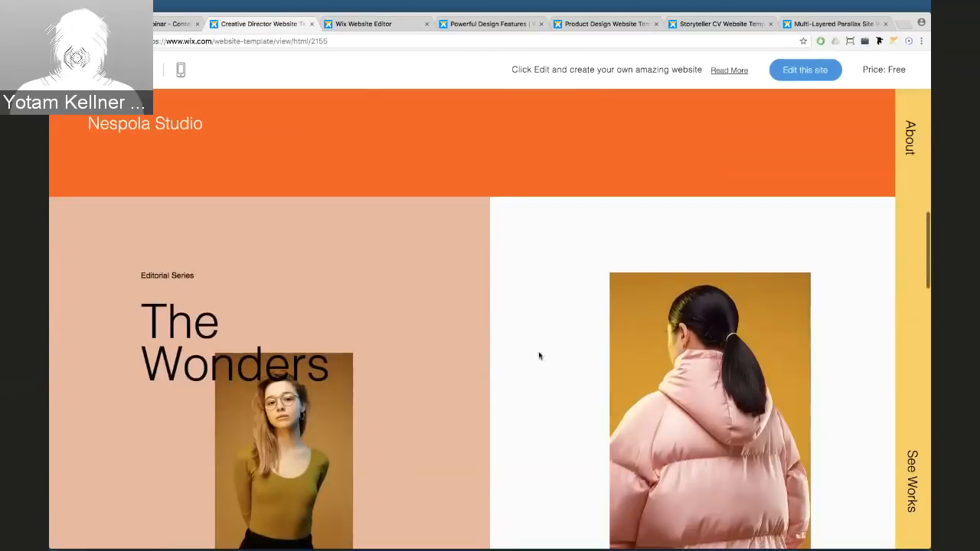
scroll(547, 332, down, 1)
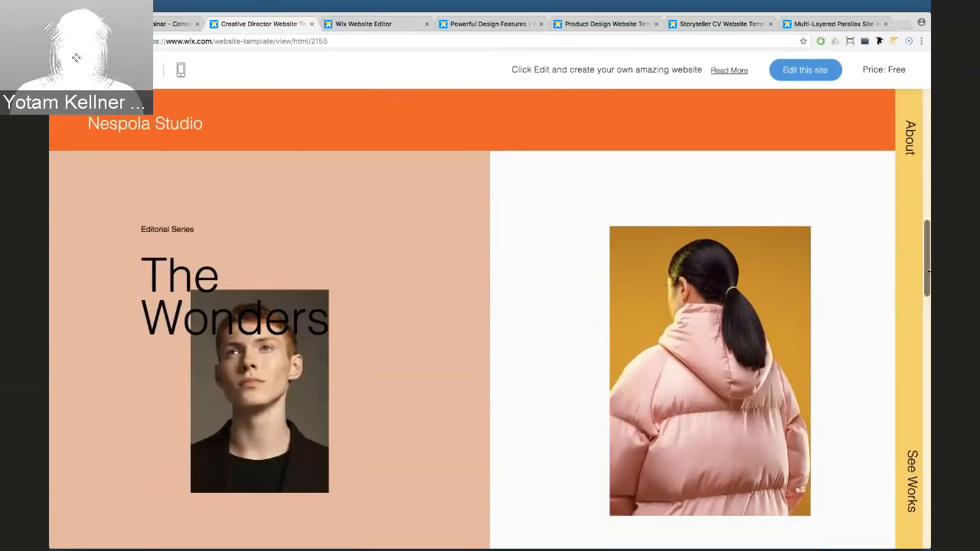
mouse_move(930, 269)
mouse_down()
mouse_move(750, 262)
mouse_move(930, 262)
mouse_up()
scroll(565, 222, down, 10)
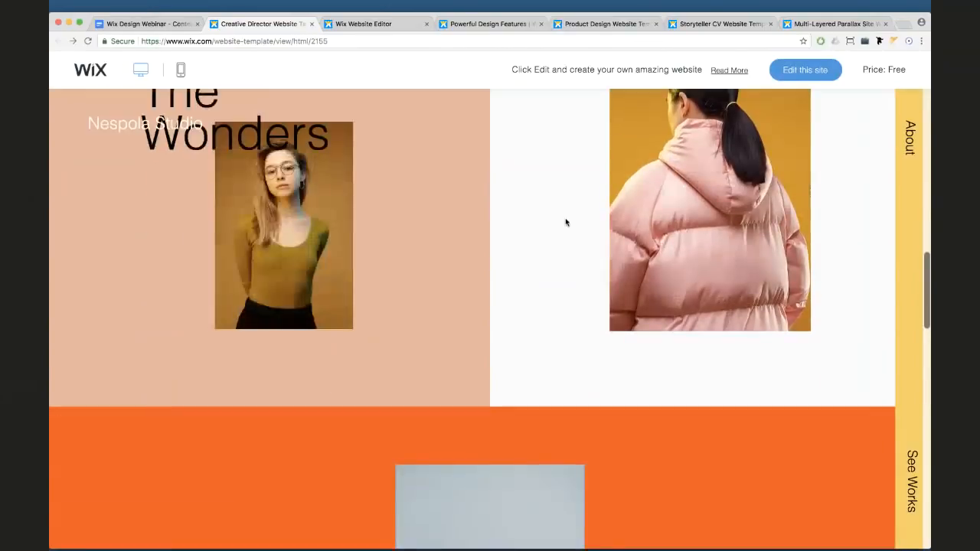
scroll(567, 223, down, 2)
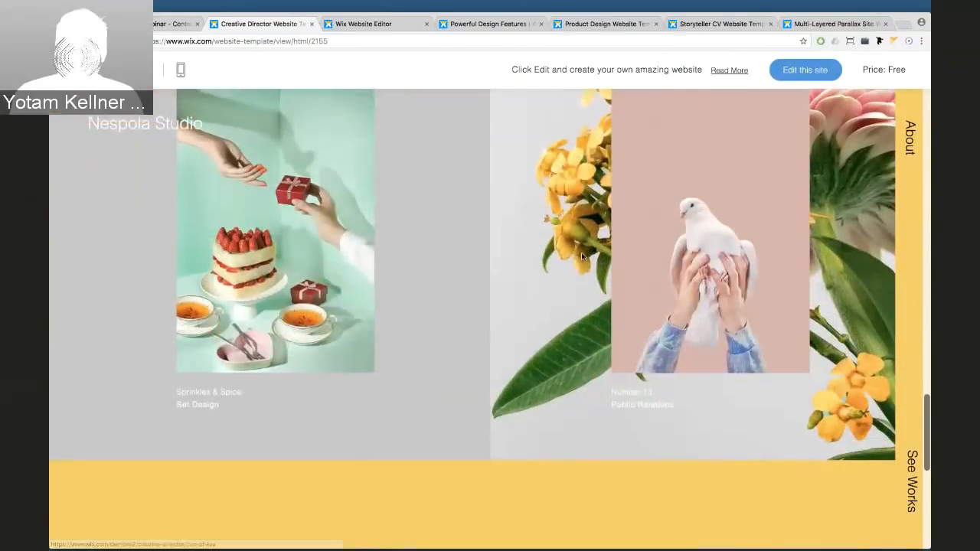
scroll(541, 235, up, 1)
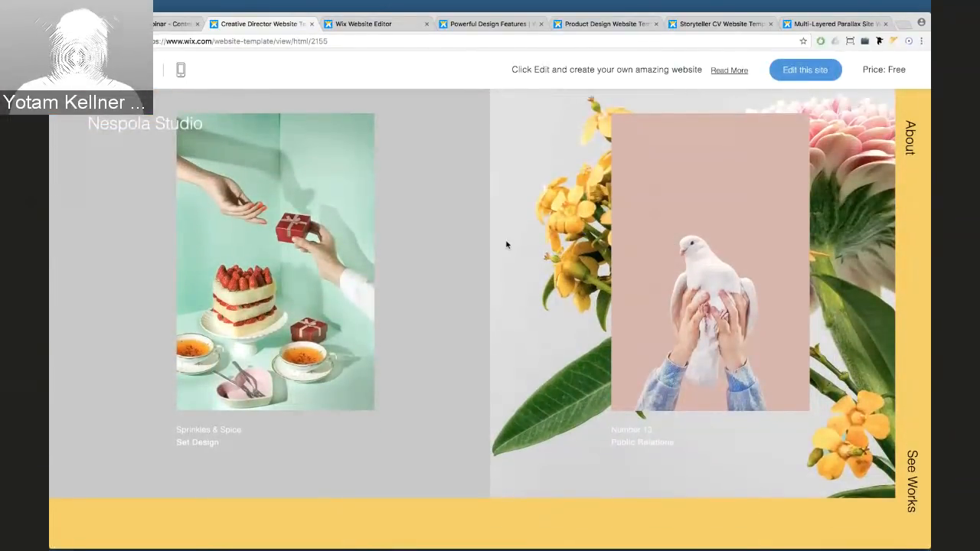
scroll(505, 245, up, 10)
scroll(507, 245, up, 5)
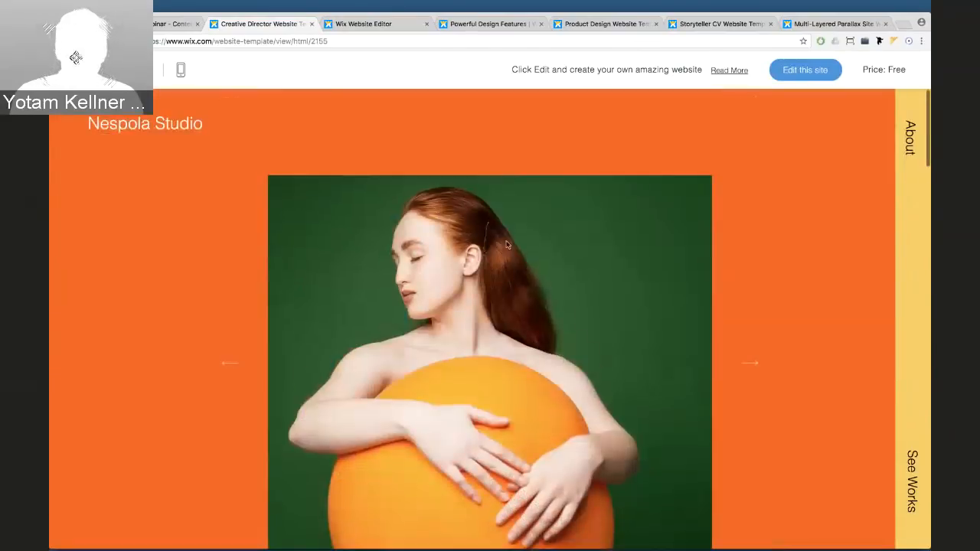
Expand and close the About panel, then open the Works gallery and The Wonder project
click(901, 137)
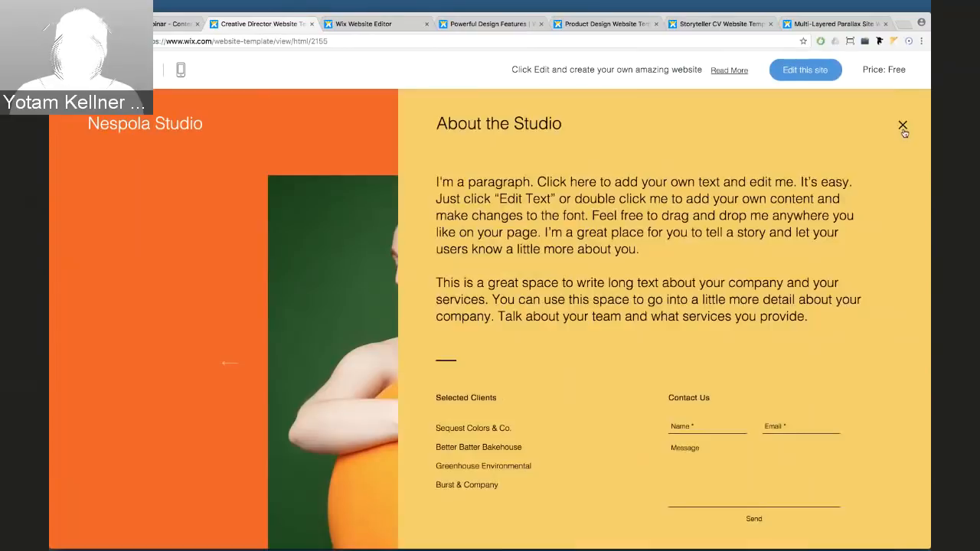
click(902, 128)
click(909, 496)
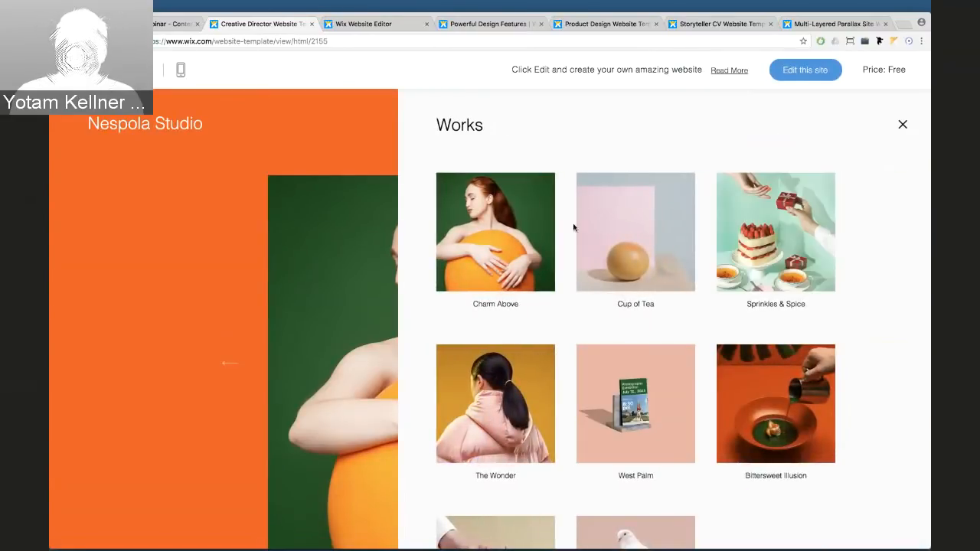
click(495, 379)
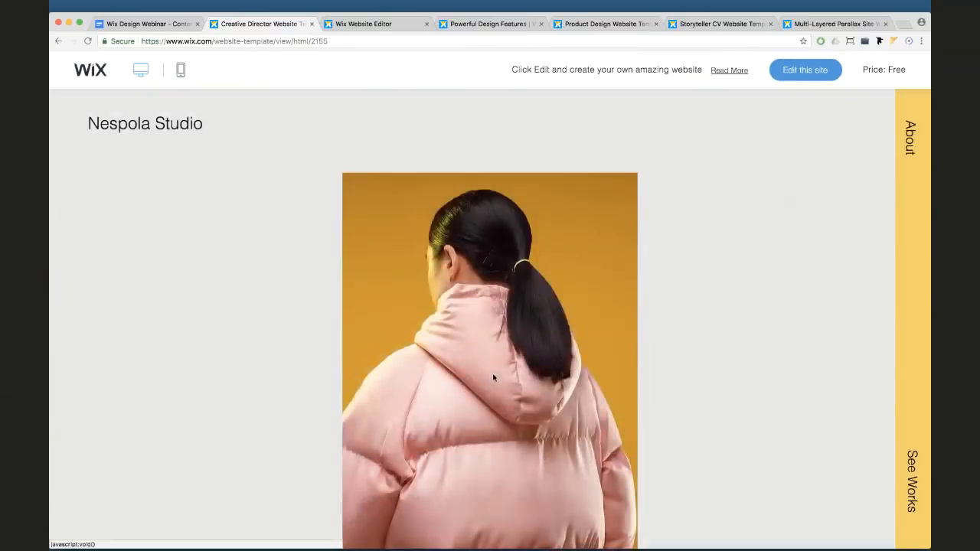